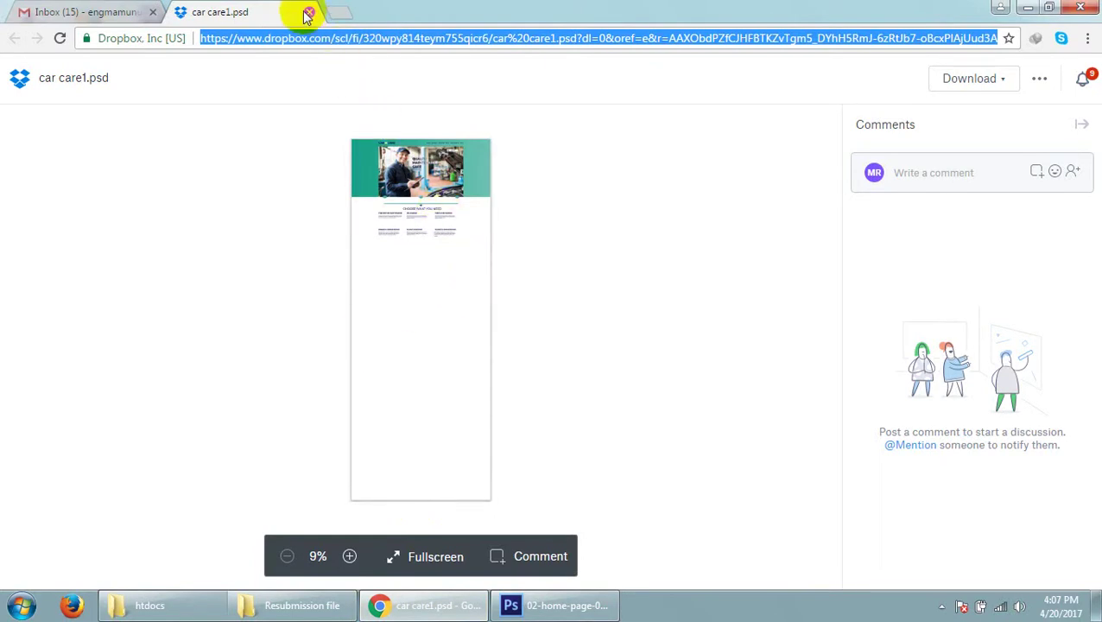
# - Close the car care1.psd Dropbox preview and bring Photoshop back to the front
pyautogui.click(309, 15)
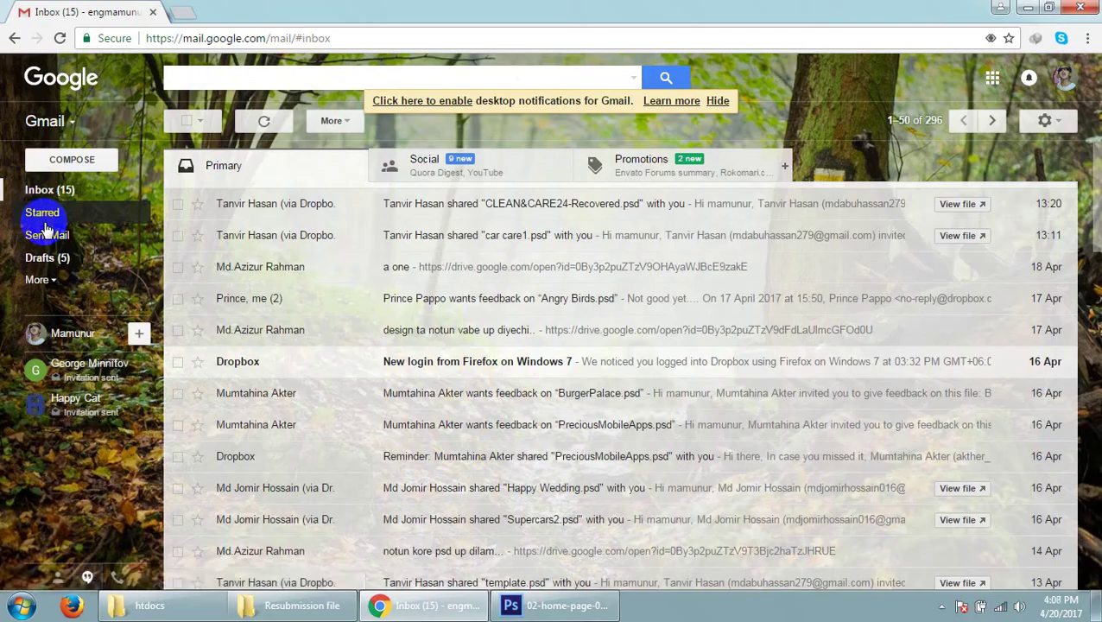
pyautogui.click(505, 605)
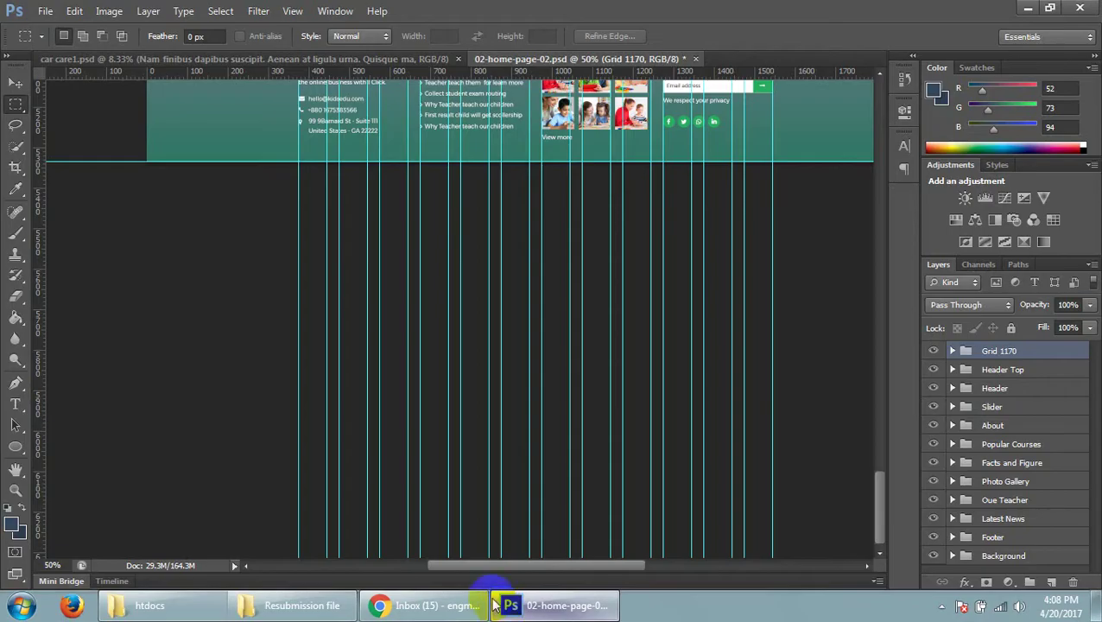
pyautogui.scroll(2, 732, 298)
pyautogui.scroll(1, 721, 328)
pyautogui.scroll(3, 717, 346)
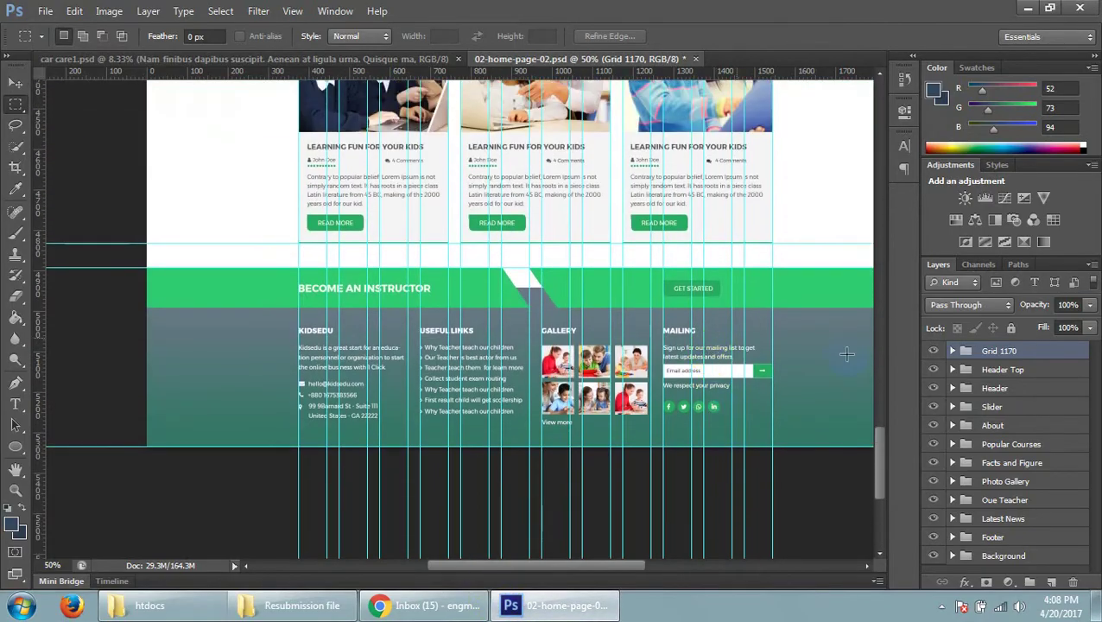
pyautogui.moveTo(615, 566); pyautogui.dragTo(631, 565)
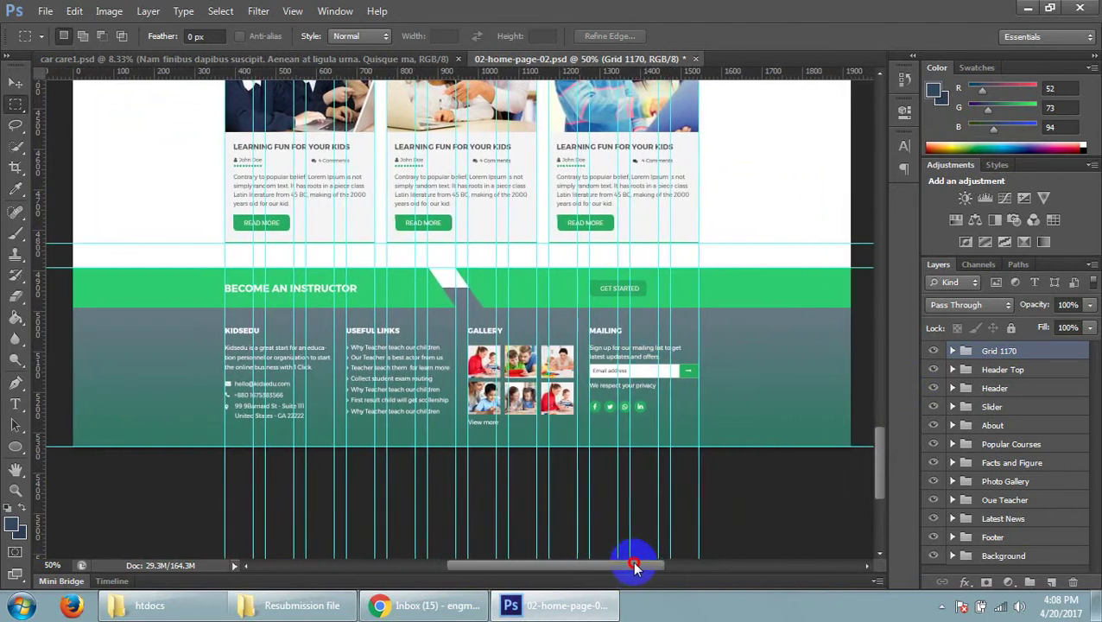
pyautogui.moveTo(883, 443)
pyautogui.mouseDown()
pyautogui.moveTo(849, 222)
pyautogui.moveTo(859, 118)
pyautogui.mouseUp()
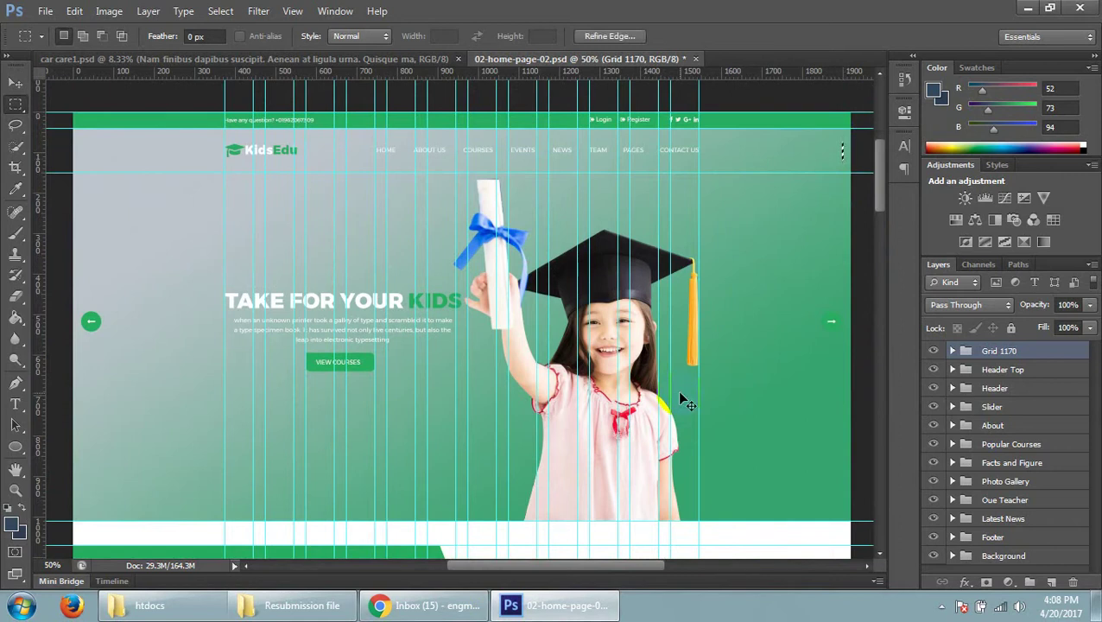
pyautogui.hotkey('ctrl', '-')
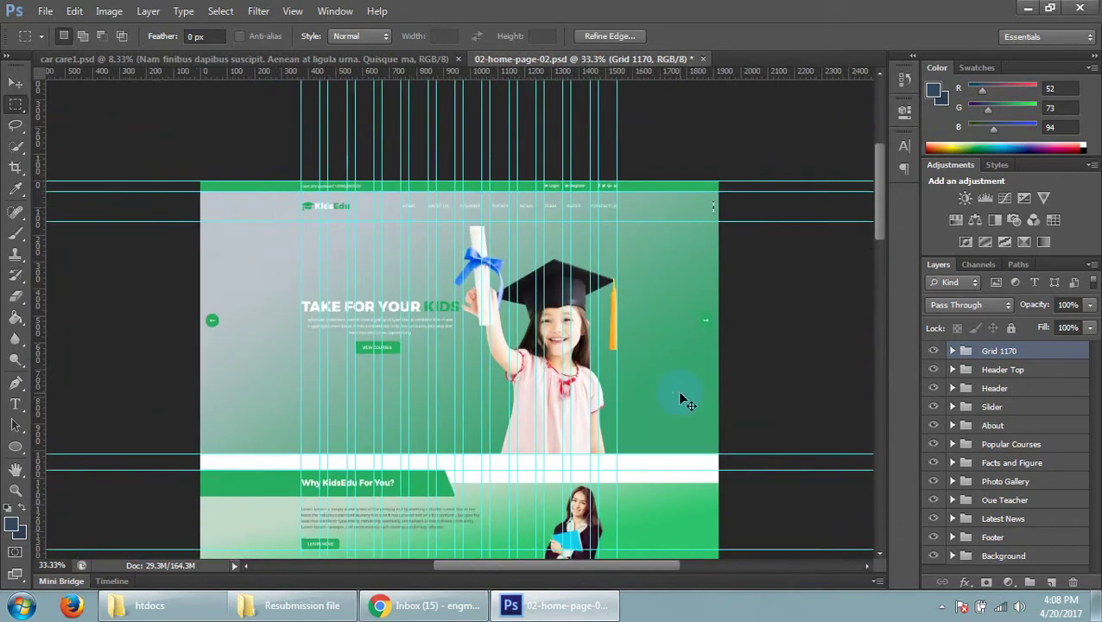
pyautogui.hotkey('ctrl', ';')
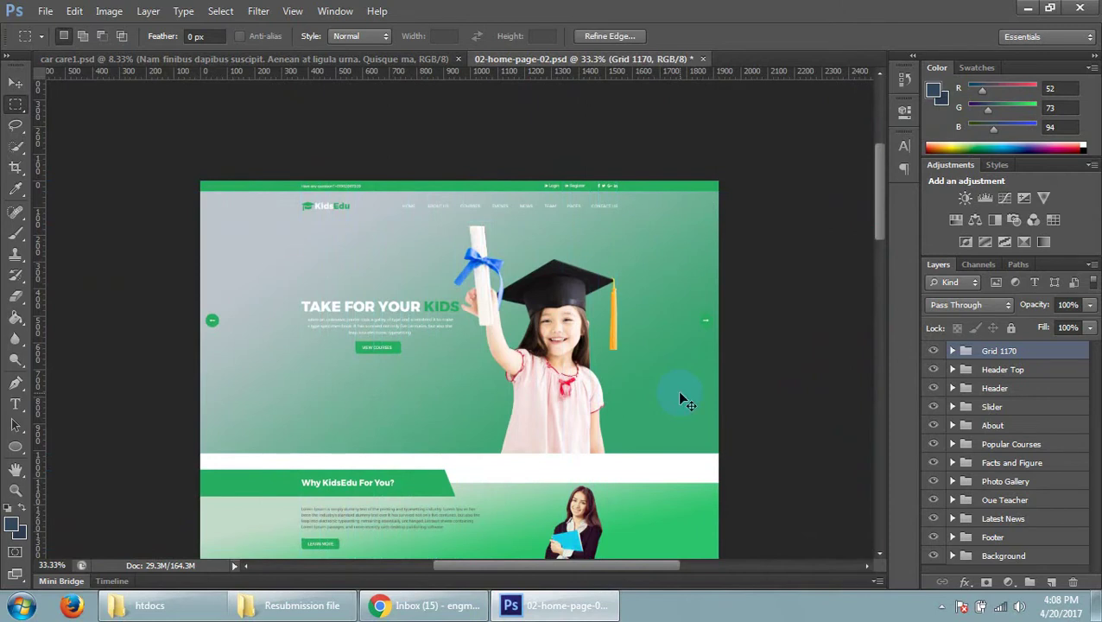
pyautogui.hotkey('ctrl', '+')
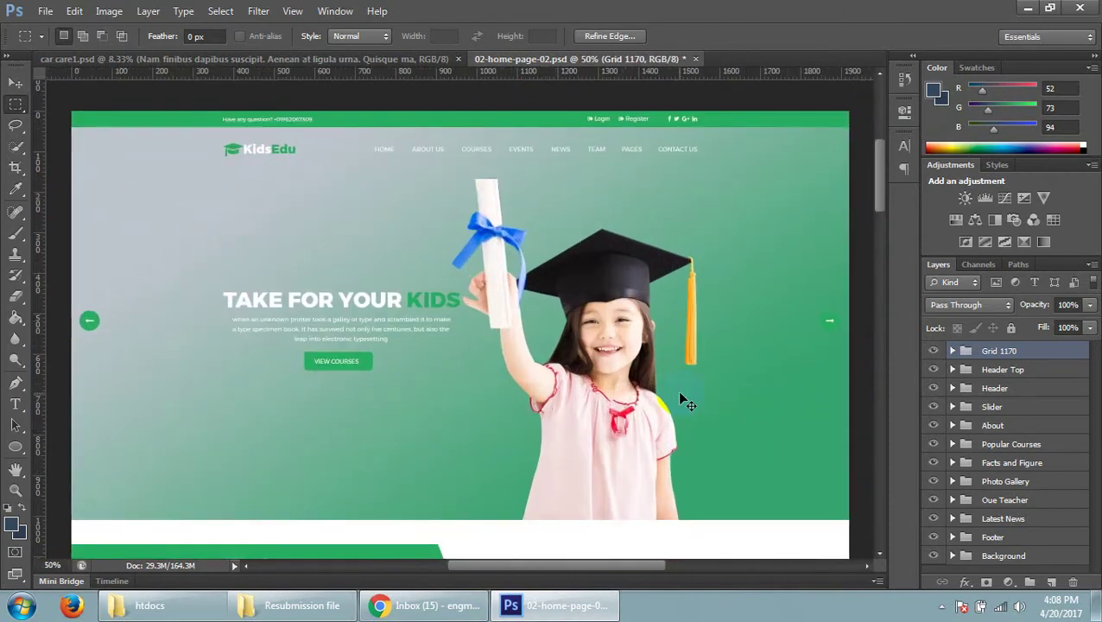
pyautogui.hotkey('ctrl', ';')
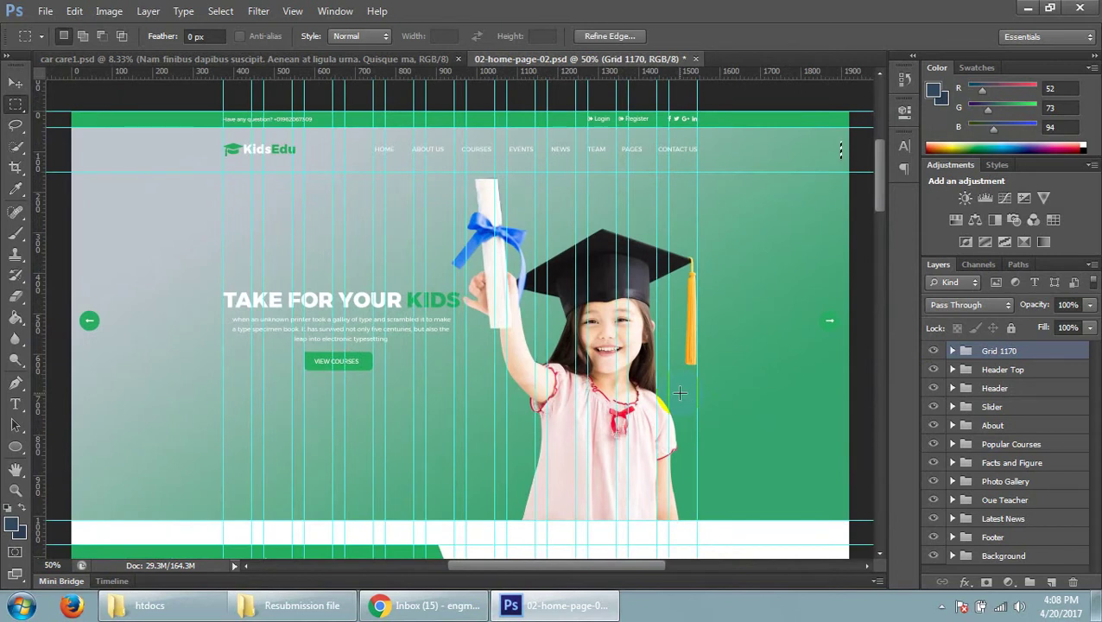
pyautogui.hotkey('ctrl', ';')
pyautogui.hotkey('ctrl', ';')
pyautogui.hotkey('ctrl', ';')
pyautogui.hotkey('ctrl', ';')
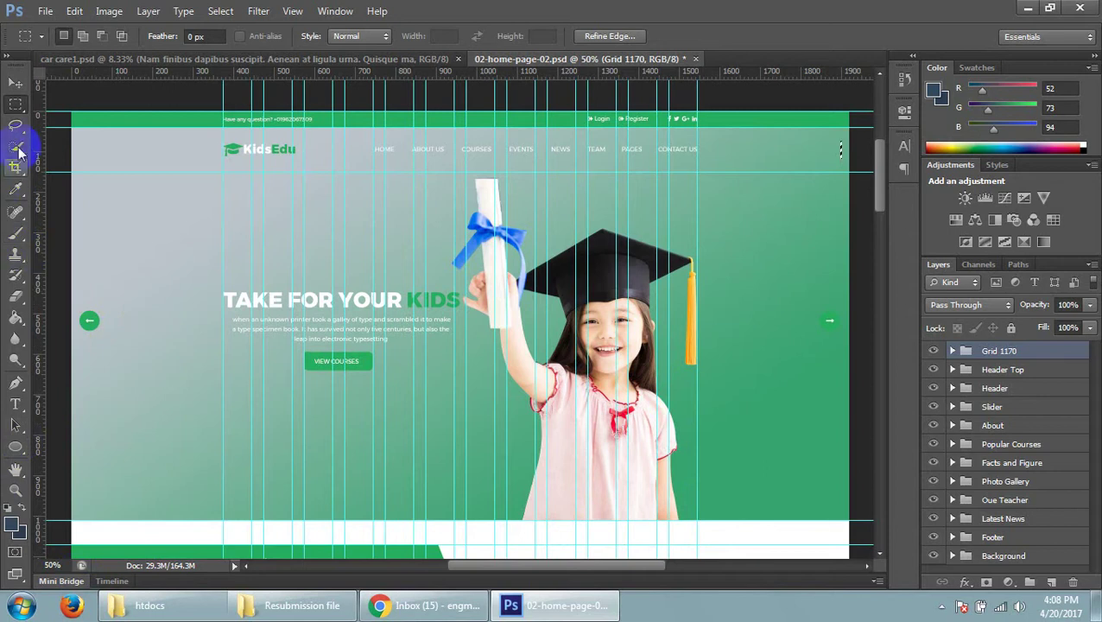
pyautogui.moveTo(98, 141); pyautogui.dragTo(200, 235)
# - Measure areas at the slider's edges and its left arrow with marquee selections, then zoom to 100%
pyautogui.moveTo(761, 410); pyautogui.dragTo(819, 517)
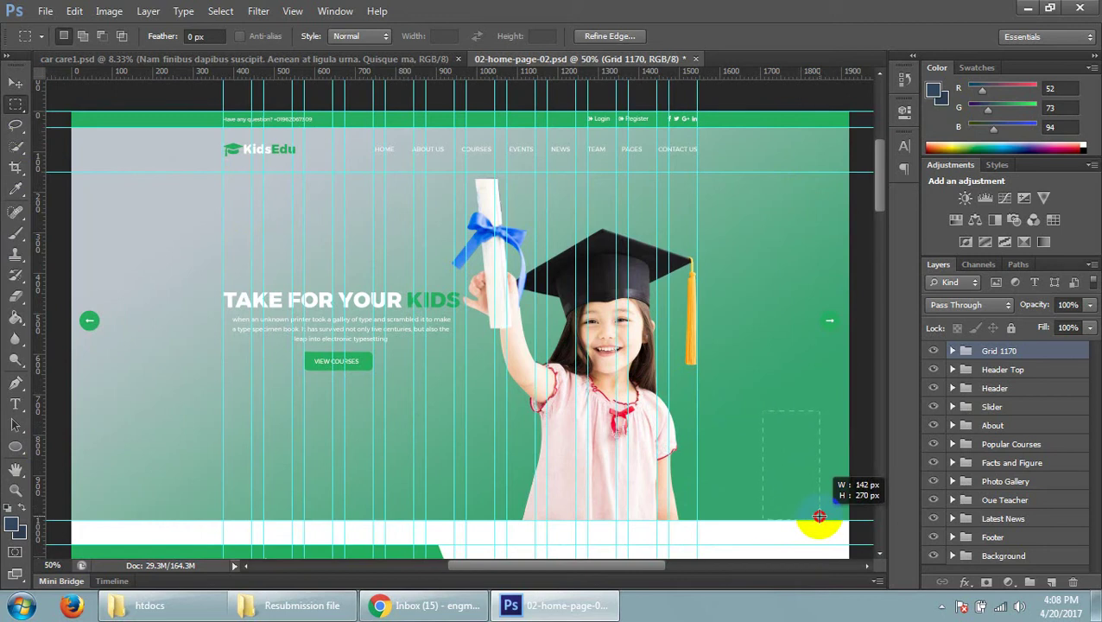
pyautogui.moveTo(818, 516); pyautogui.dragTo(819, 517)
pyautogui.click(797, 245)
pyautogui.moveTo(817, 202); pyautogui.dragTo(853, 223)
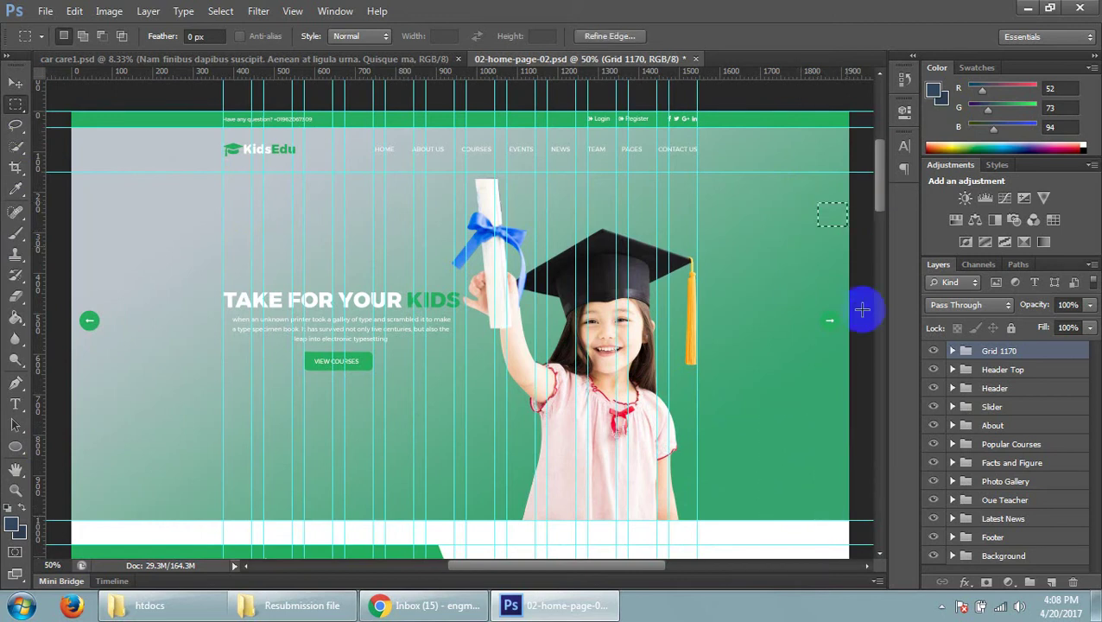
pyautogui.moveTo(103, 336); pyautogui.dragTo(85, 316)
pyautogui.click(689, 462)
pyautogui.hotkey('ctrl', '1')
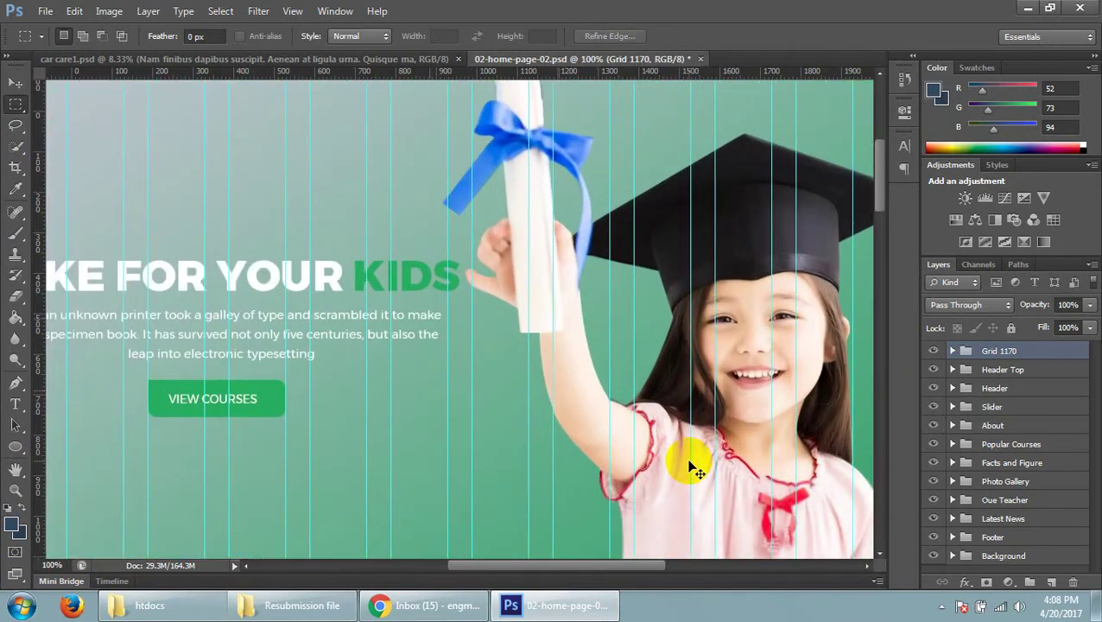
# - Pan across the slider and measure its right arrow with a marquee selection
pyautogui.moveTo(571, 570); pyautogui.dragTo(499, 574)
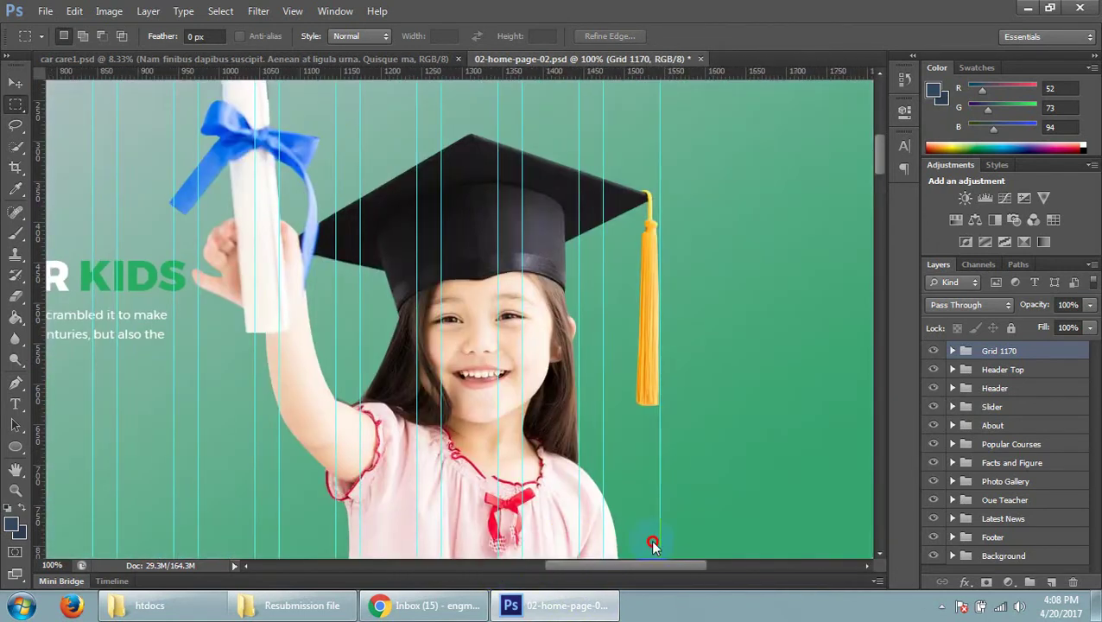
pyautogui.moveTo(498, 571); pyautogui.dragTo(679, 536)
pyautogui.click(706, 340)
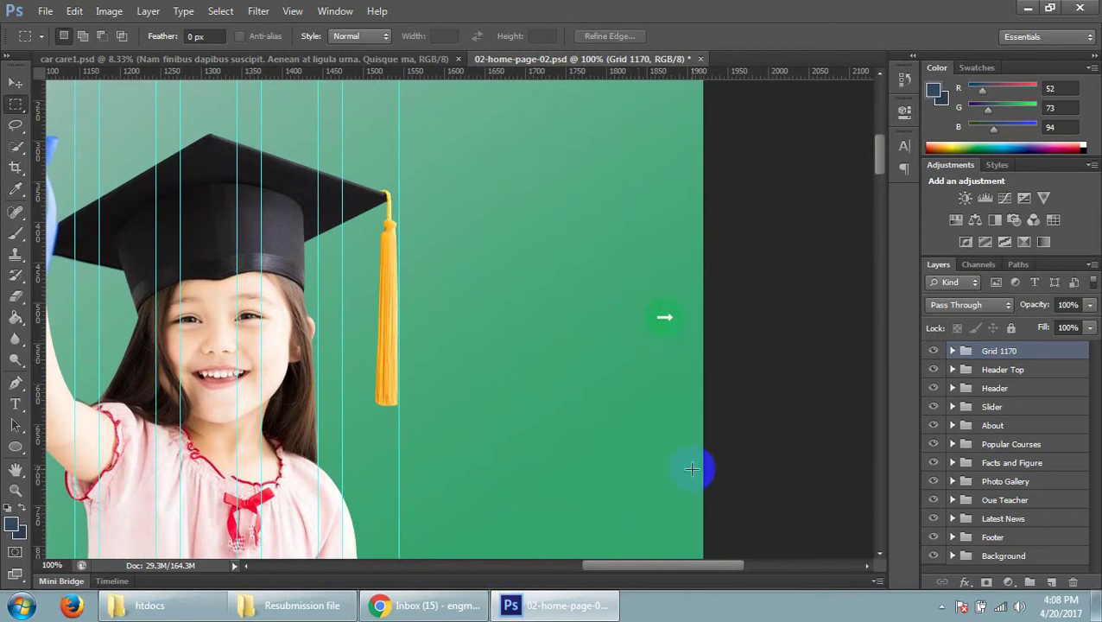
pyautogui.scroll(-1, 681, 452)
pyautogui.scroll(-1, 681, 452)
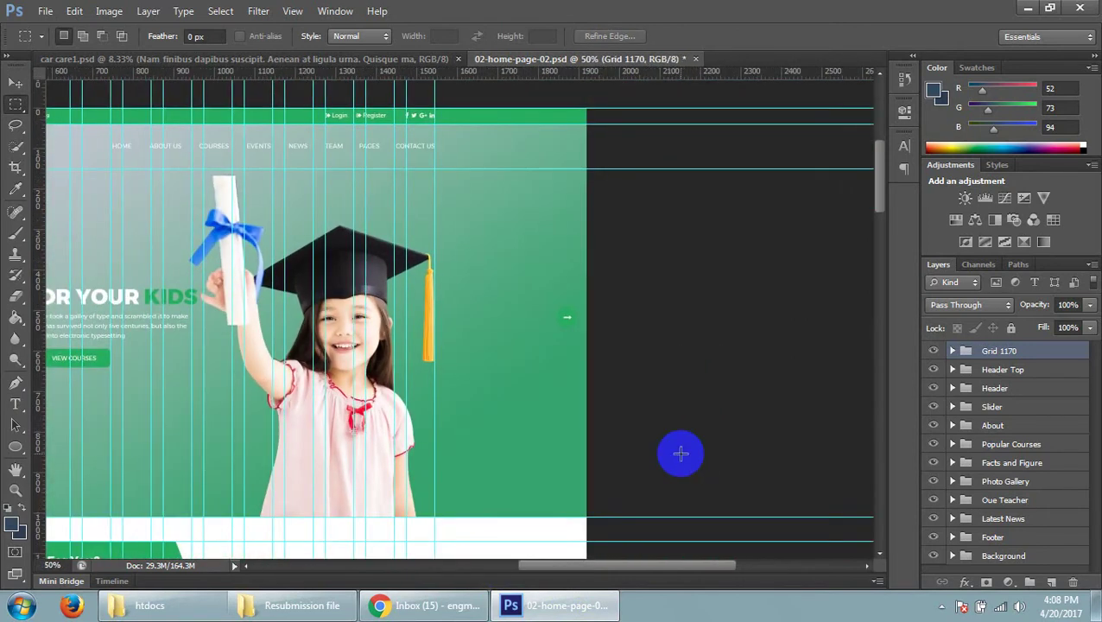
pyautogui.moveTo(627, 567); pyautogui.dragTo(607, 578)
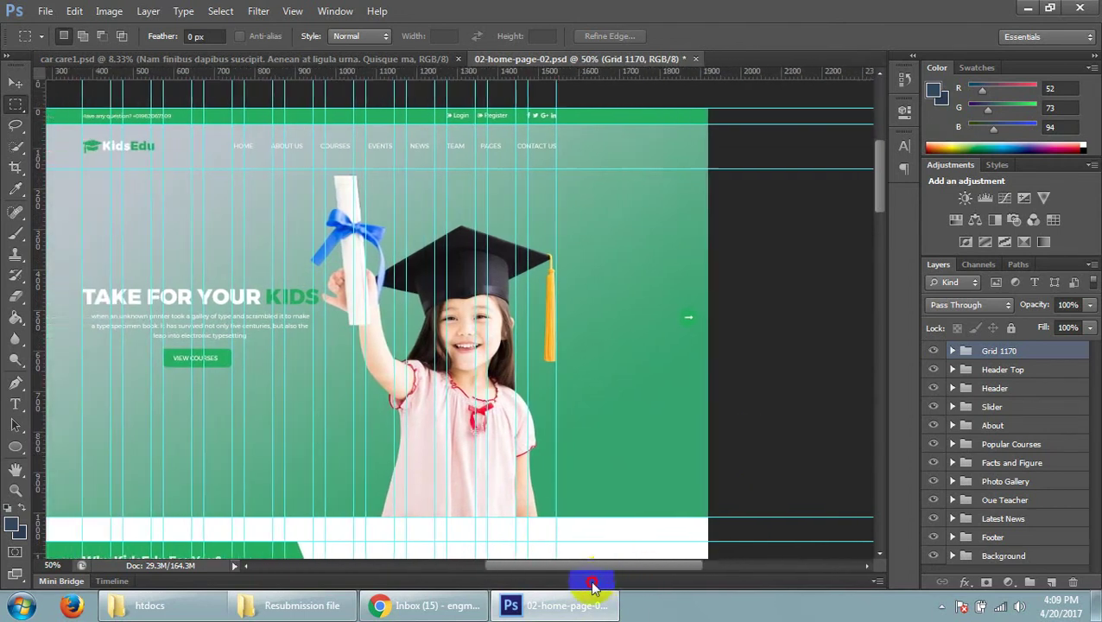
pyautogui.moveTo(607, 579); pyautogui.dragTo(581, 583)
pyautogui.moveTo(817, 300); pyautogui.dragTo(848, 336)
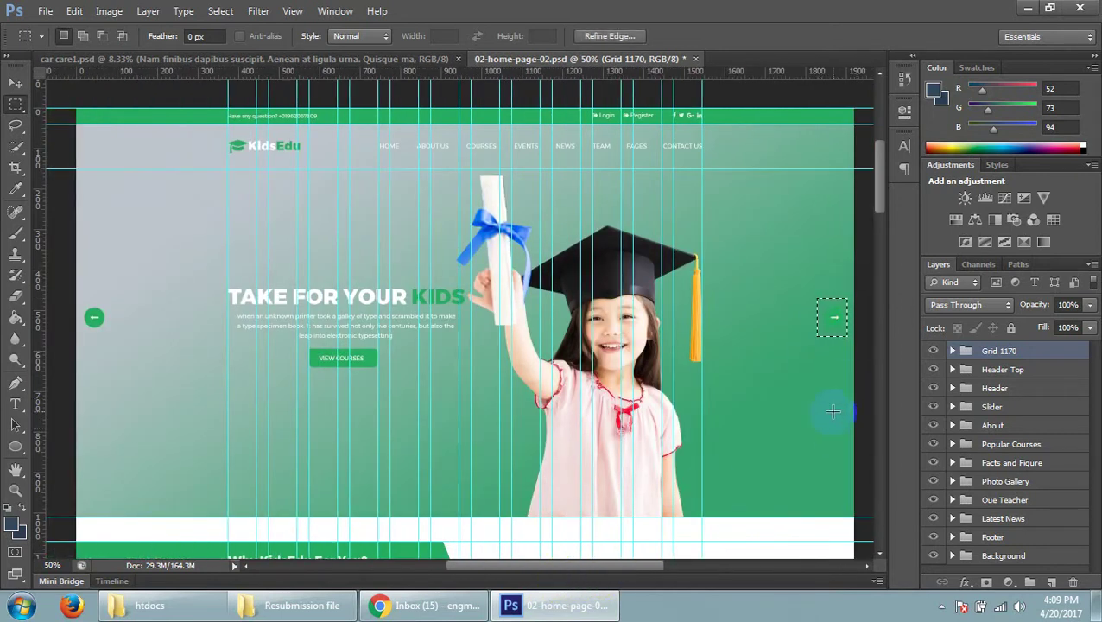
pyautogui.scroll(-2, 627, 371)
pyautogui.scroll(-3, 627, 381)
pyautogui.scroll(-5, 628, 386)
pyautogui.scroll(-2, 629, 389)
pyautogui.scroll(-6, 634, 374)
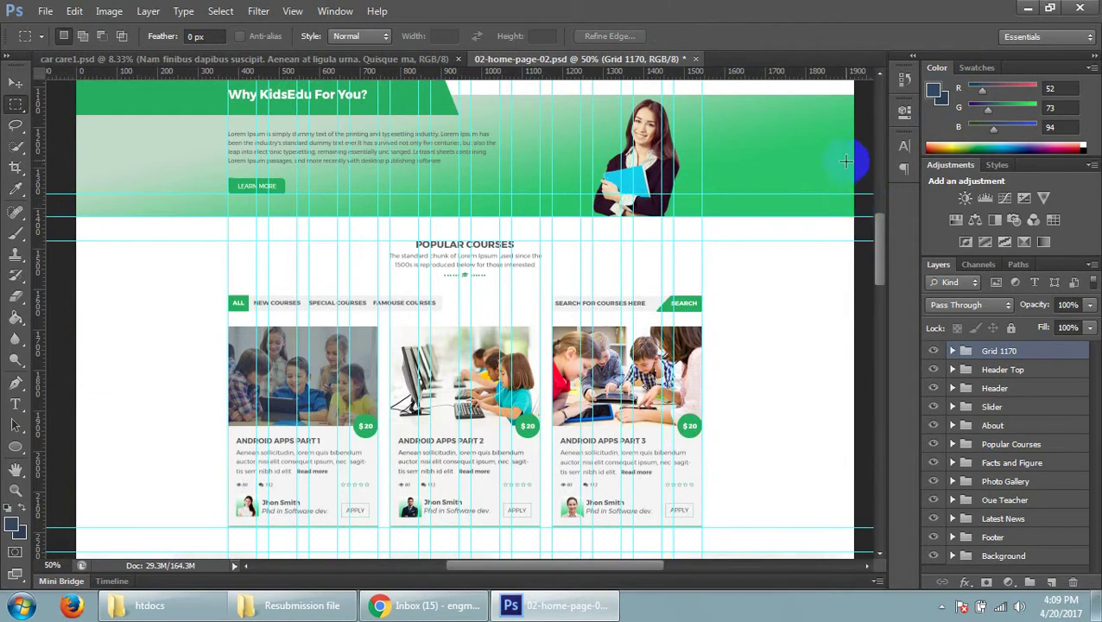
# - Close 02-home-page-02.psd without saving, close car care1.psd, and minimize Photoshop and the browser
pyautogui.click(695, 60)
pyautogui.click(538, 228)
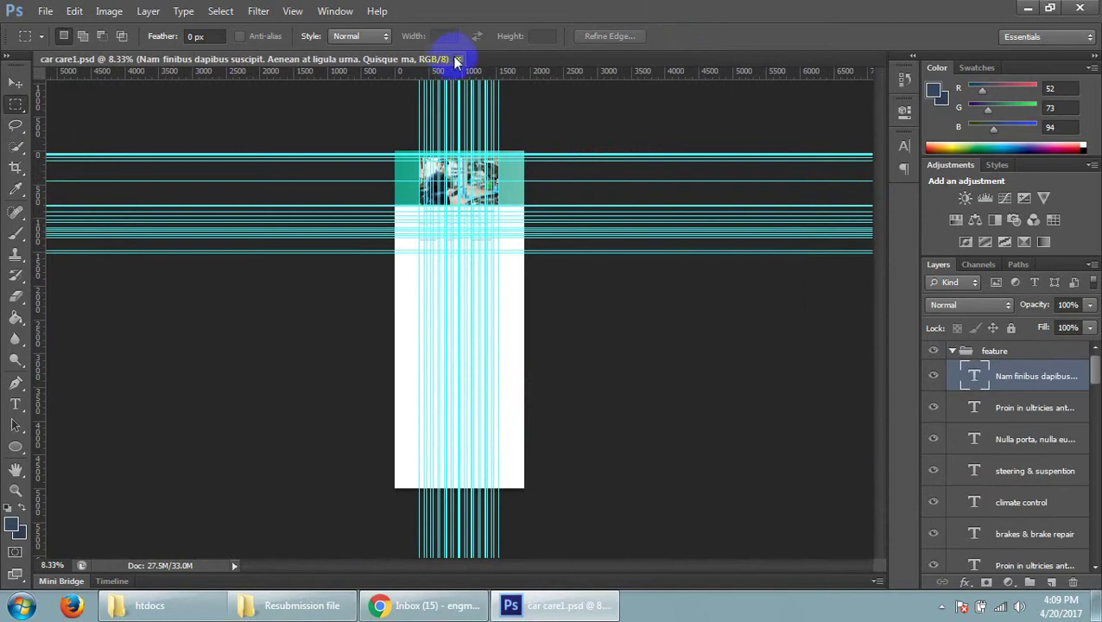
pyautogui.click(457, 60)
pyautogui.click(1028, 9)
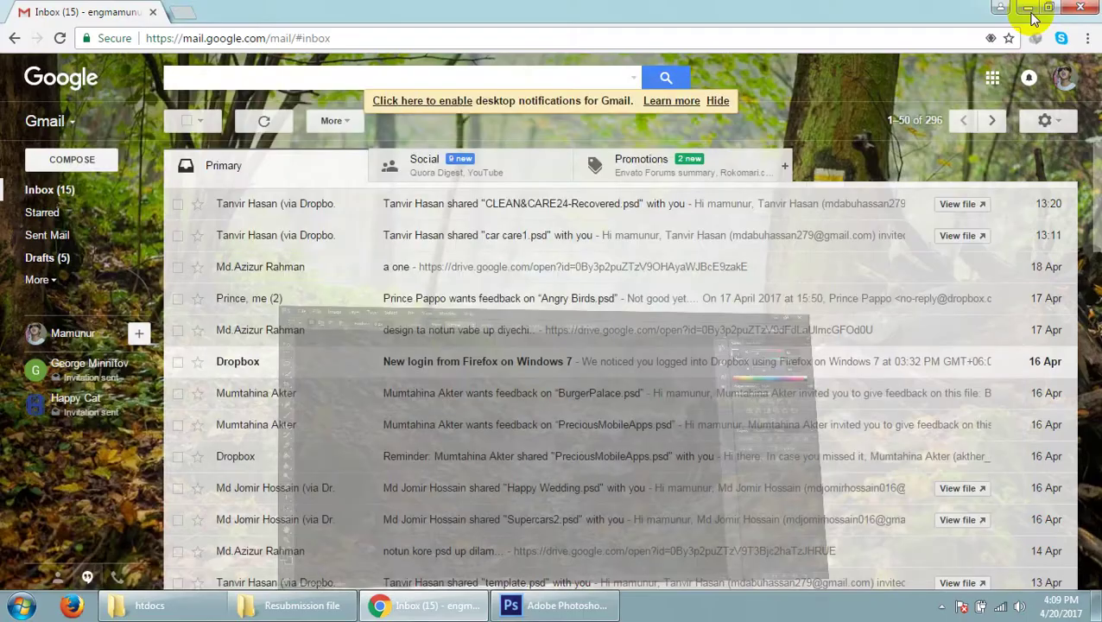
pyautogui.click(1029, 10)
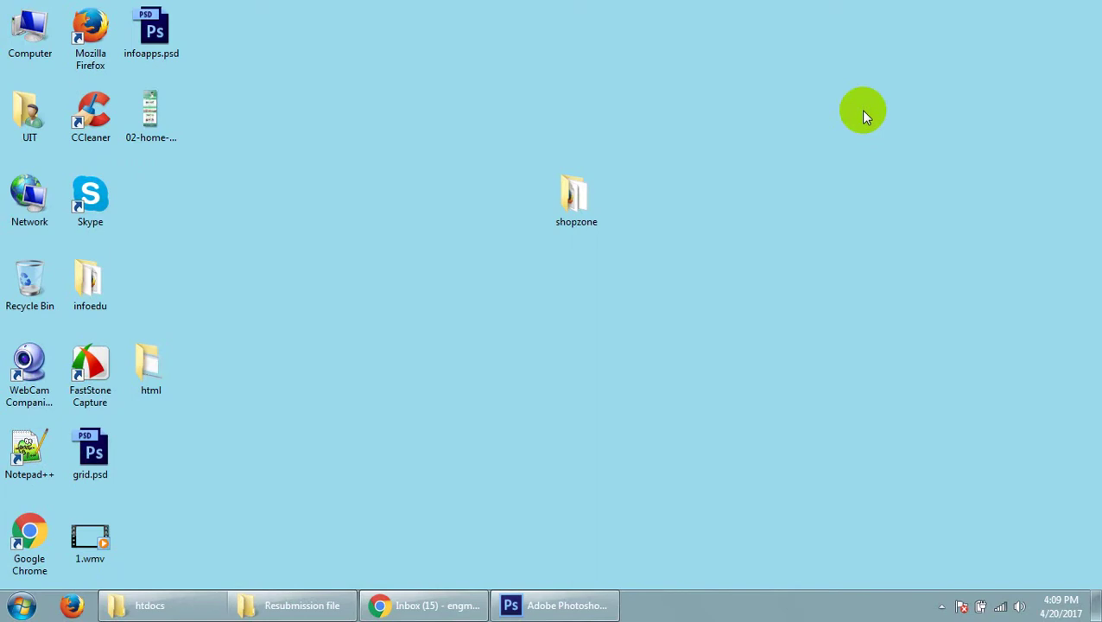
# - Briefly open and close Computer, then open infoapps.psd from the desktop
pyautogui.doubleClick(26, 35)
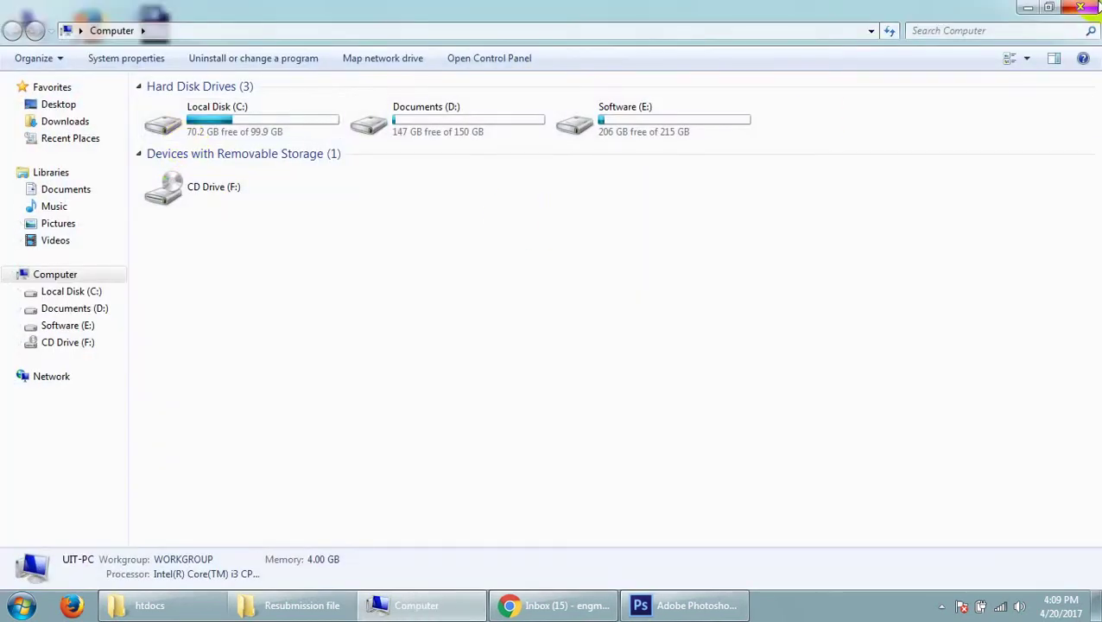
pyautogui.click(1092, 7)
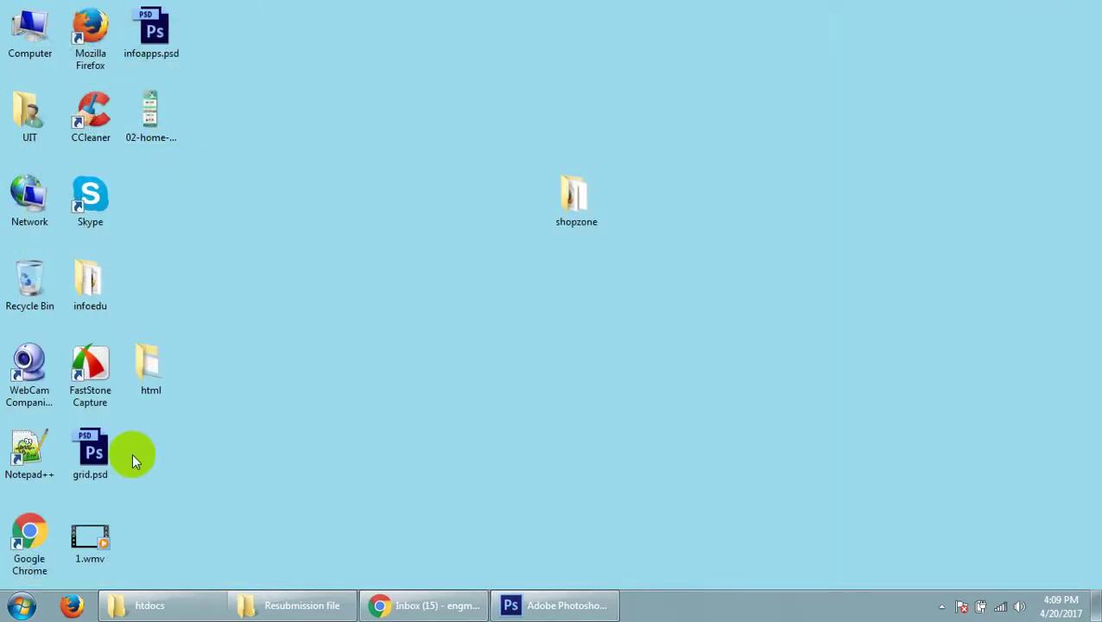
pyautogui.doubleClick(154, 45)
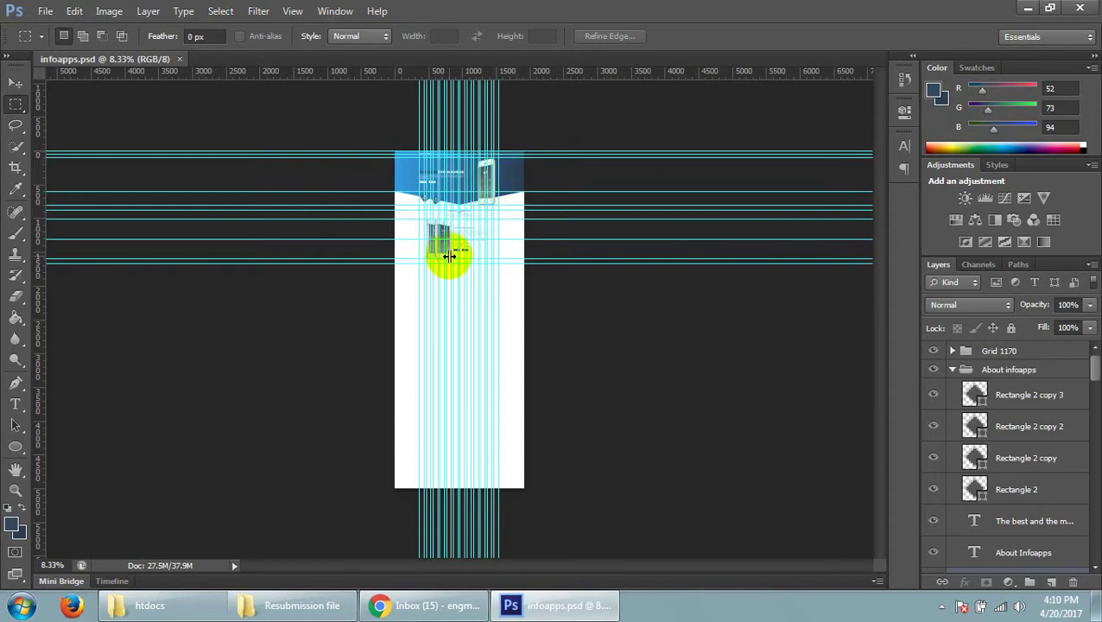
# - Hide the guides in infoapps.psd and zoom and scroll to the INFOAPPS FOR BUSINESS hero section
pyautogui.hotkey('ctrl', ';')
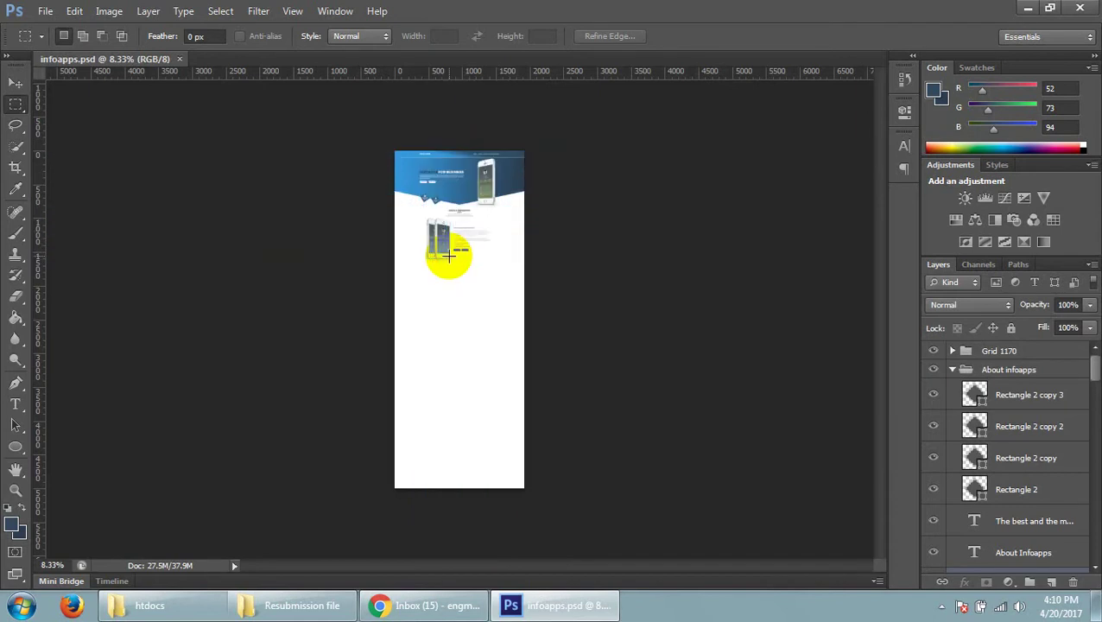
pyautogui.hotkey('ctrl', '+')
pyautogui.hotkey('ctrl', '+')
pyautogui.hotkey('ctrl', '+')
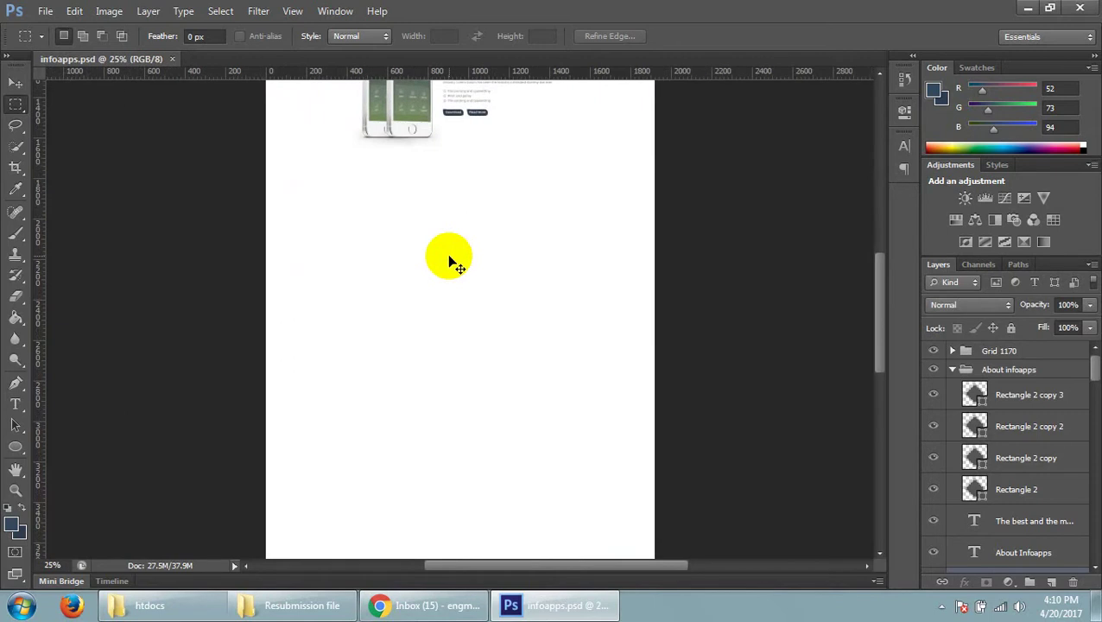
pyautogui.hotkey('ctrl', '+')
pyautogui.hotkey('ctrl', '+')
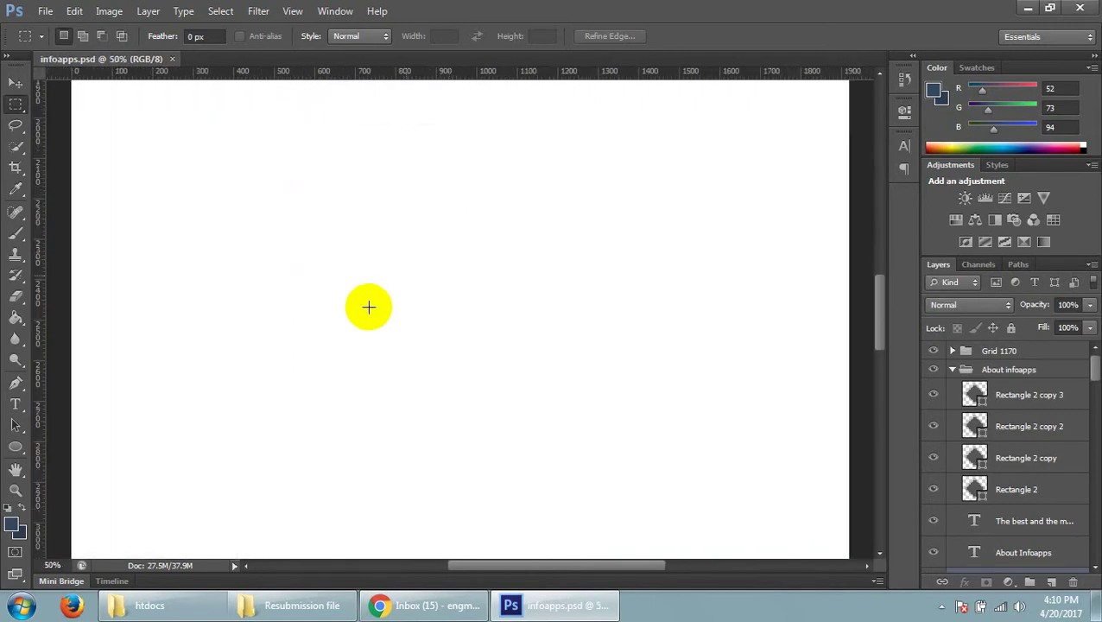
pyautogui.scroll(3, 487, 420)
pyautogui.scroll(3, 483, 413)
pyautogui.scroll(3, 504, 428)
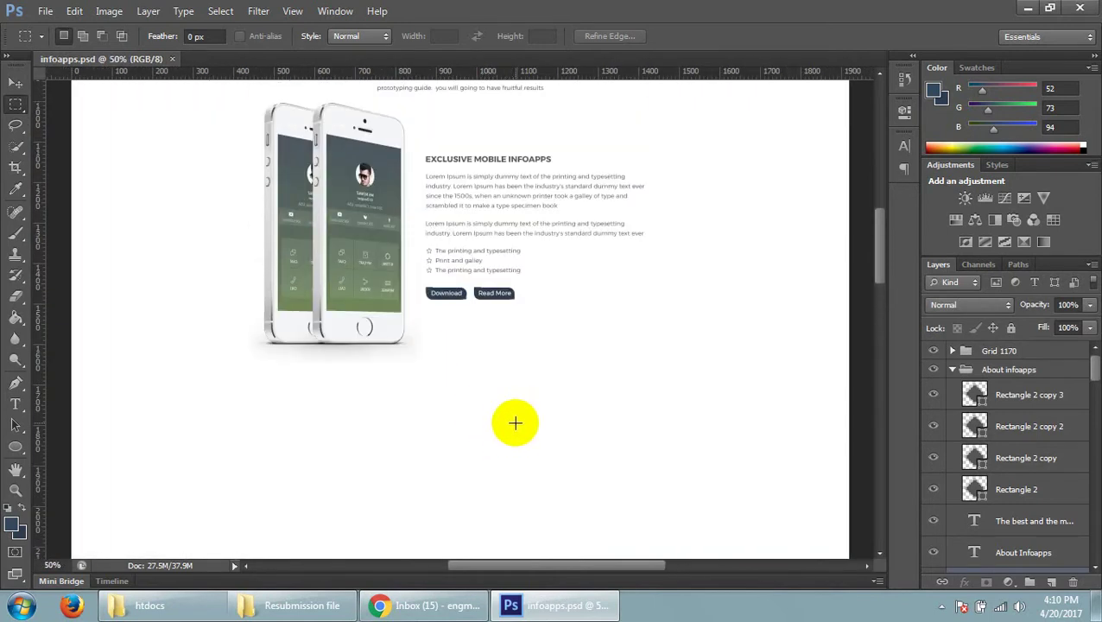
pyautogui.scroll(3, 512, 423)
pyautogui.scroll(3, 518, 419)
pyautogui.scroll(3, 516, 412)
pyautogui.scroll(2, 516, 406)
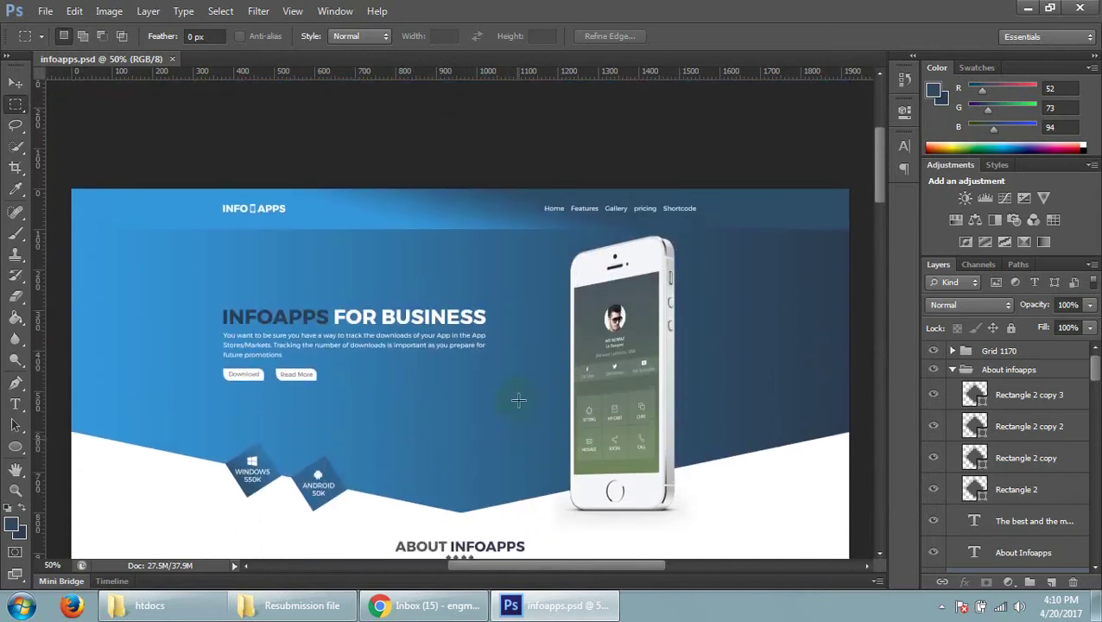
pyautogui.hotkey('ctrl', '+')
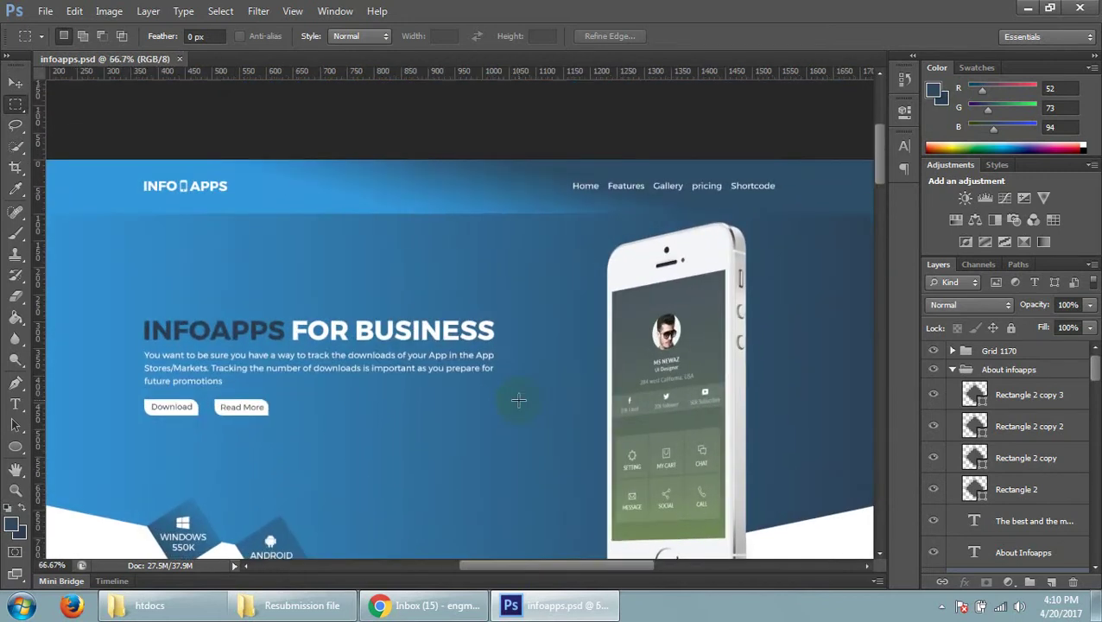
pyautogui.hotkey('ctrl', '-')
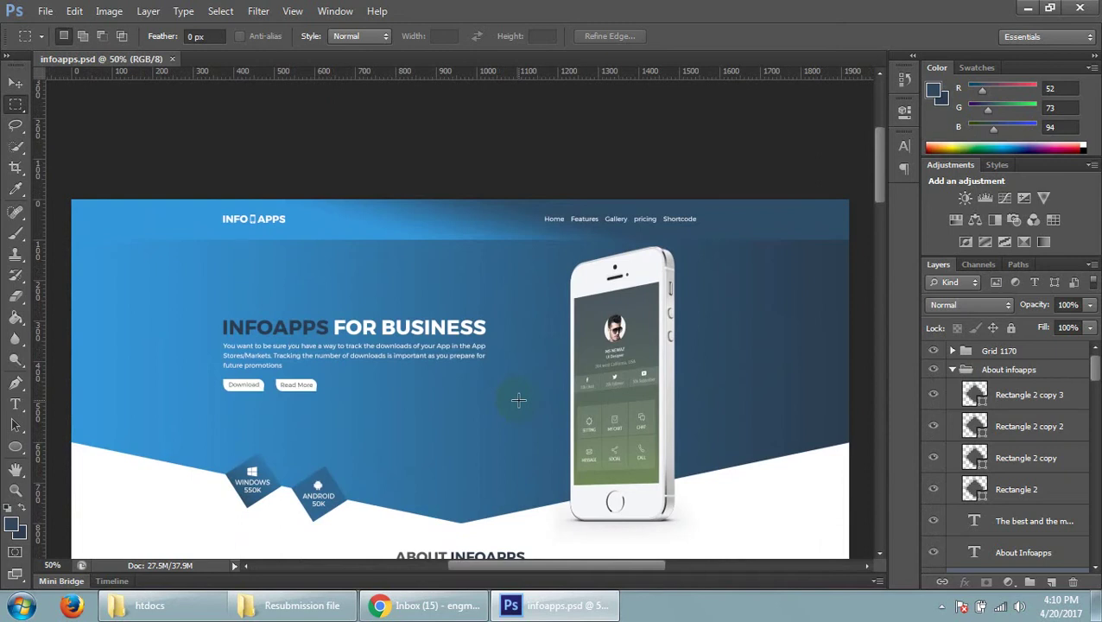
pyautogui.moveTo(408, 201); pyautogui.dragTo(520, 524)
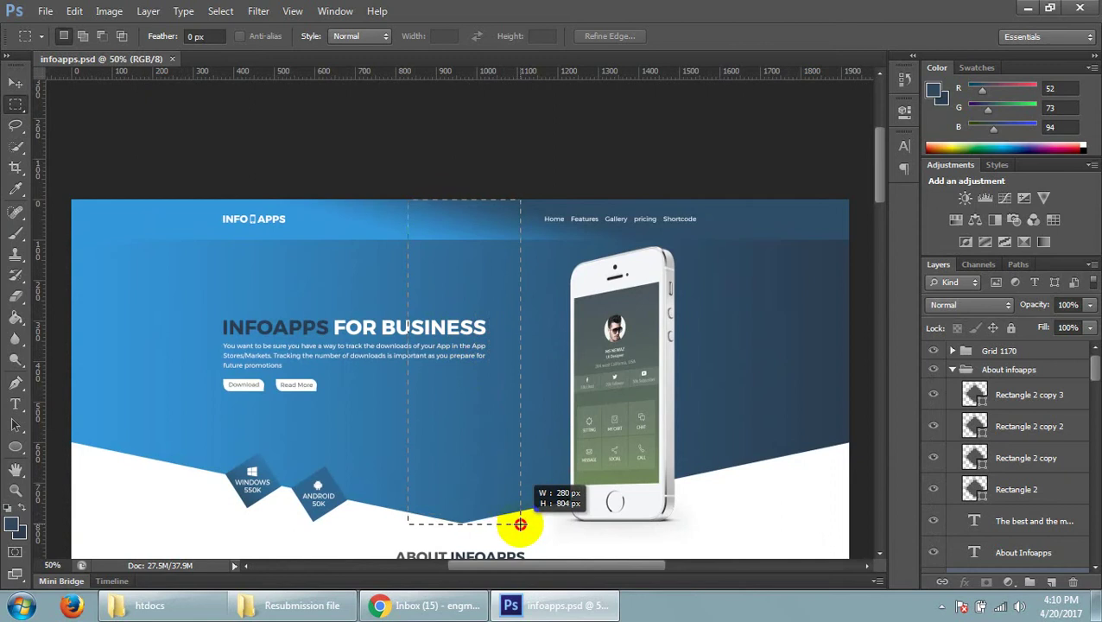
pyautogui.moveTo(520, 523); pyautogui.dragTo(521, 523)
pyautogui.click(589, 403)
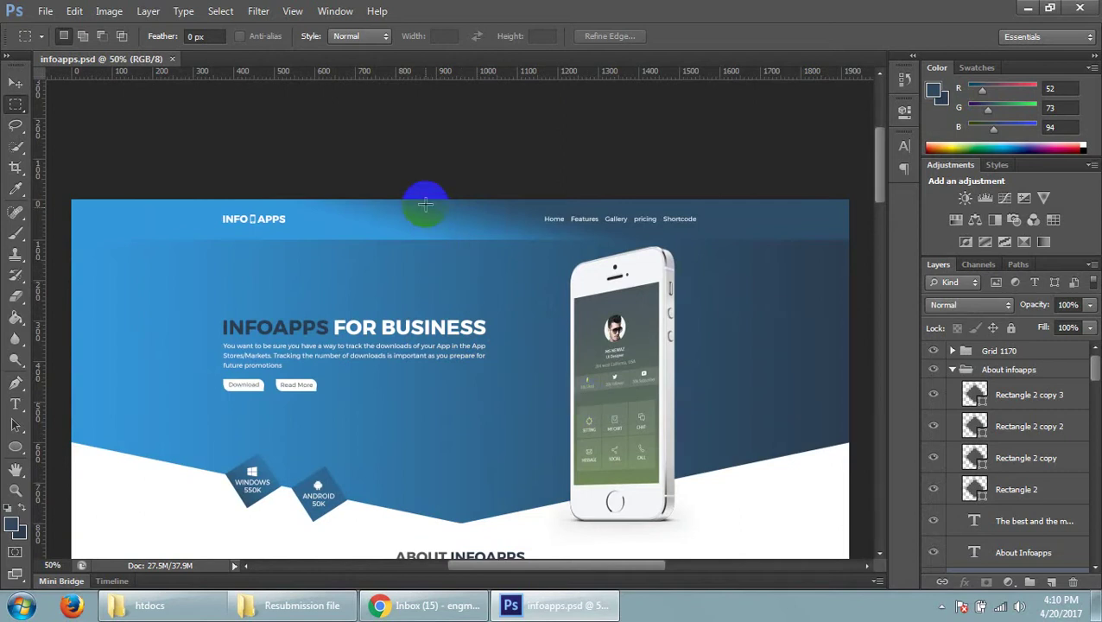
pyautogui.moveTo(425, 200); pyautogui.dragTo(503, 529)
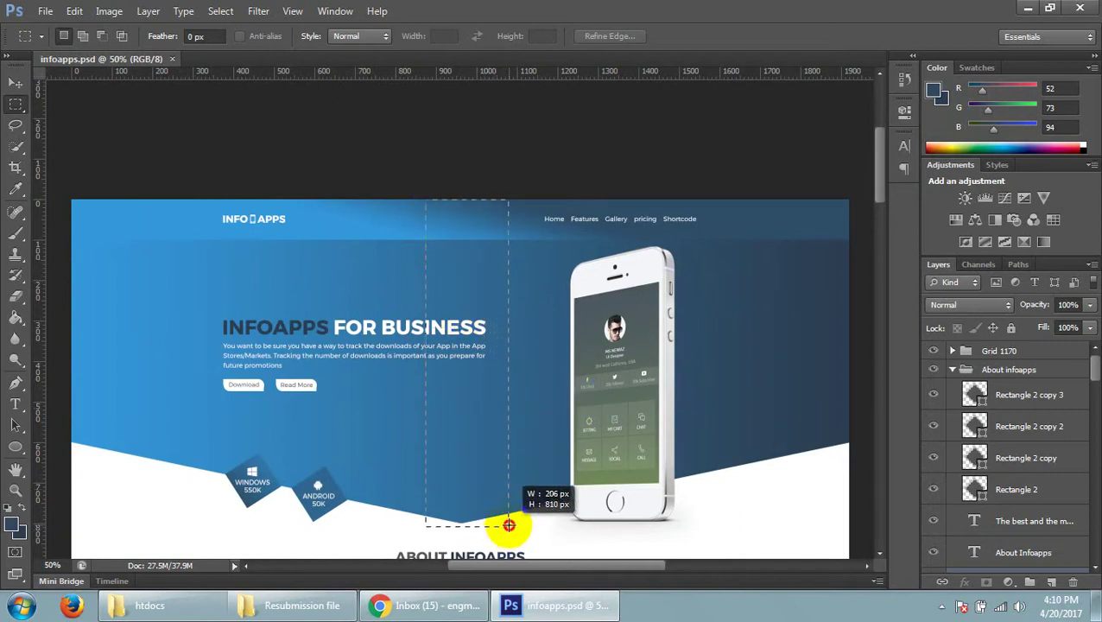
pyautogui.moveTo(503, 530); pyautogui.dragTo(511, 523)
pyautogui.moveTo(442, 184); pyautogui.dragTo(509, 526)
pyautogui.click(594, 417)
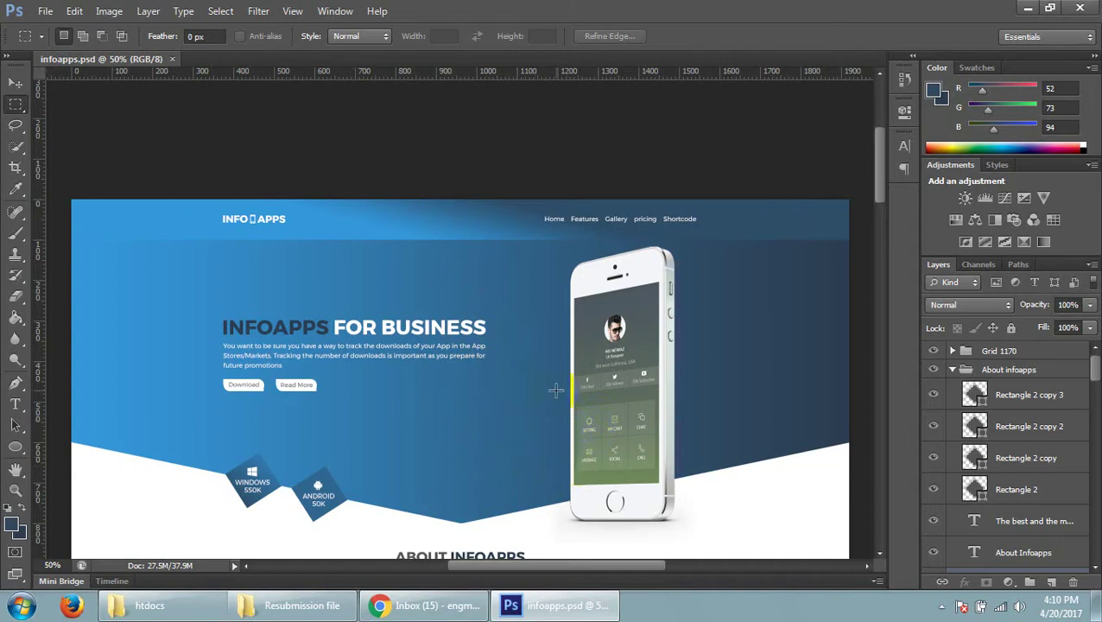
pyautogui.scroll(-2, 555, 388)
pyautogui.scroll(-2, 562, 386)
pyautogui.scroll(-2, 566, 384)
pyautogui.scroll(-1, 571, 379)
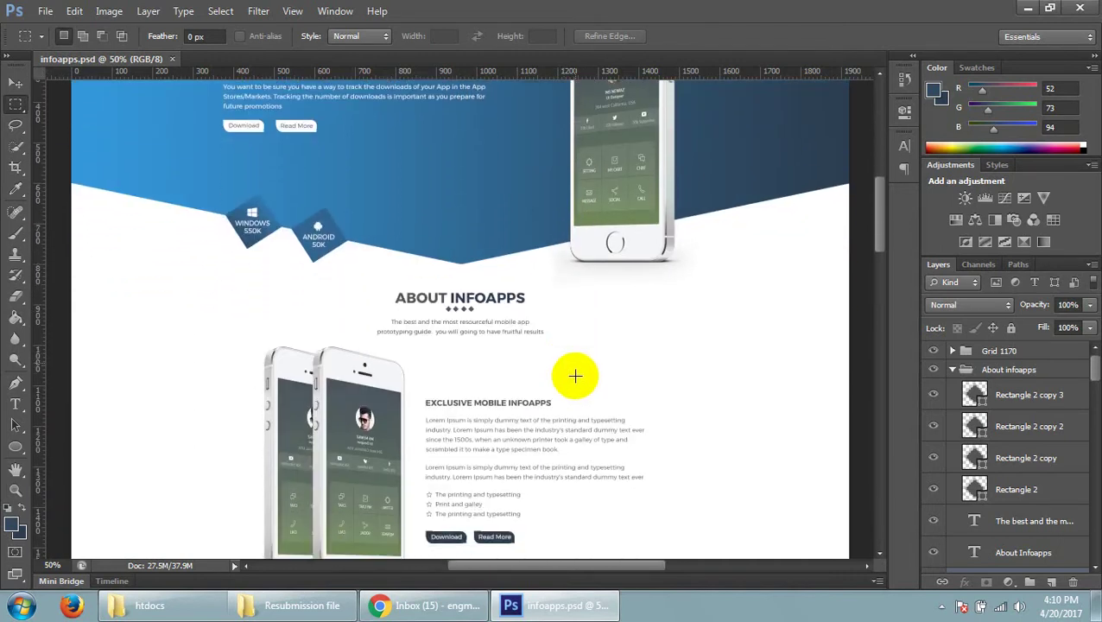
pyautogui.scroll(-3, 575, 376)
pyautogui.scroll(-2, 576, 369)
pyautogui.scroll(-2, 576, 367)
pyautogui.scroll(2, 580, 372)
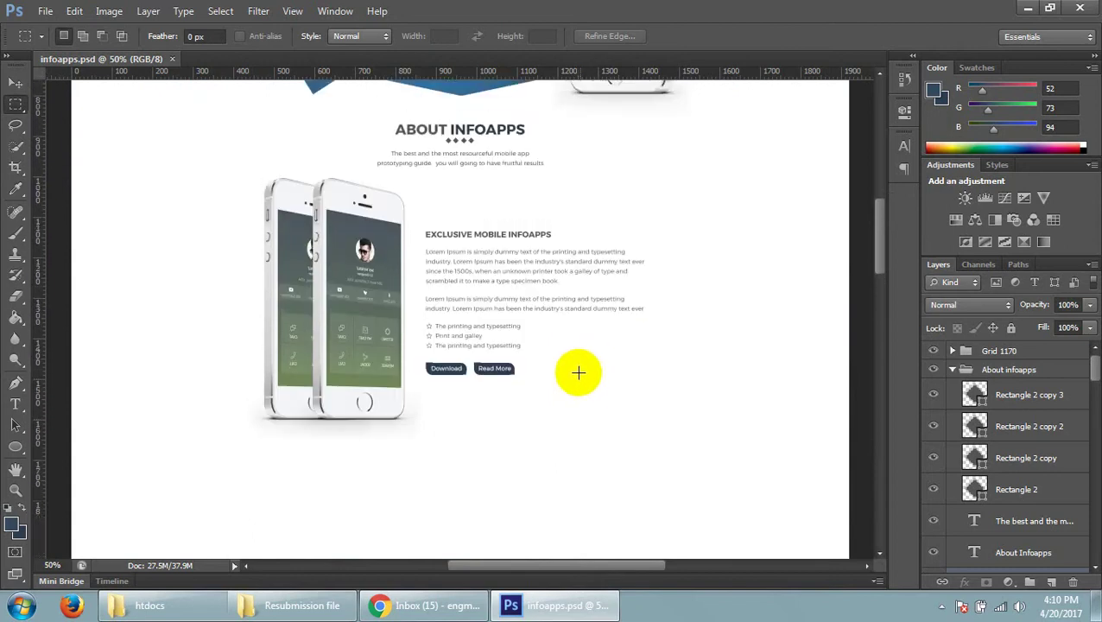
pyautogui.scroll(3, 587, 373)
pyautogui.scroll(3, 596, 367)
pyautogui.scroll(-5, 605, 354)
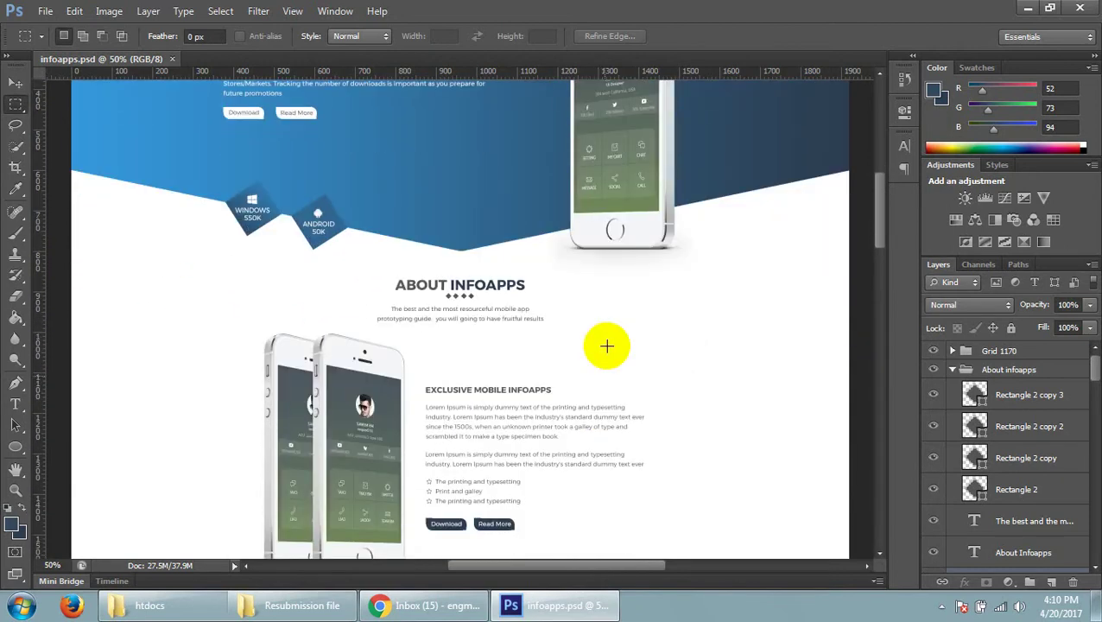
pyautogui.scroll(-3, 606, 362)
pyautogui.scroll(-2, 606, 369)
pyautogui.scroll(3, 604, 397)
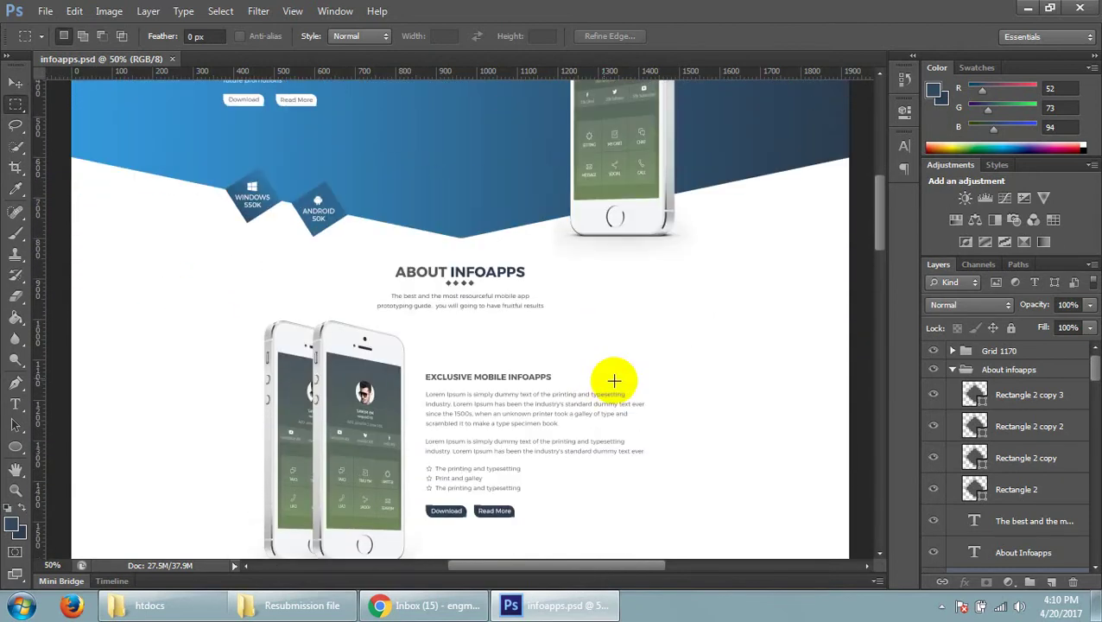
pyautogui.scroll(3, 611, 376)
pyautogui.hotkey('ctrl', ';')
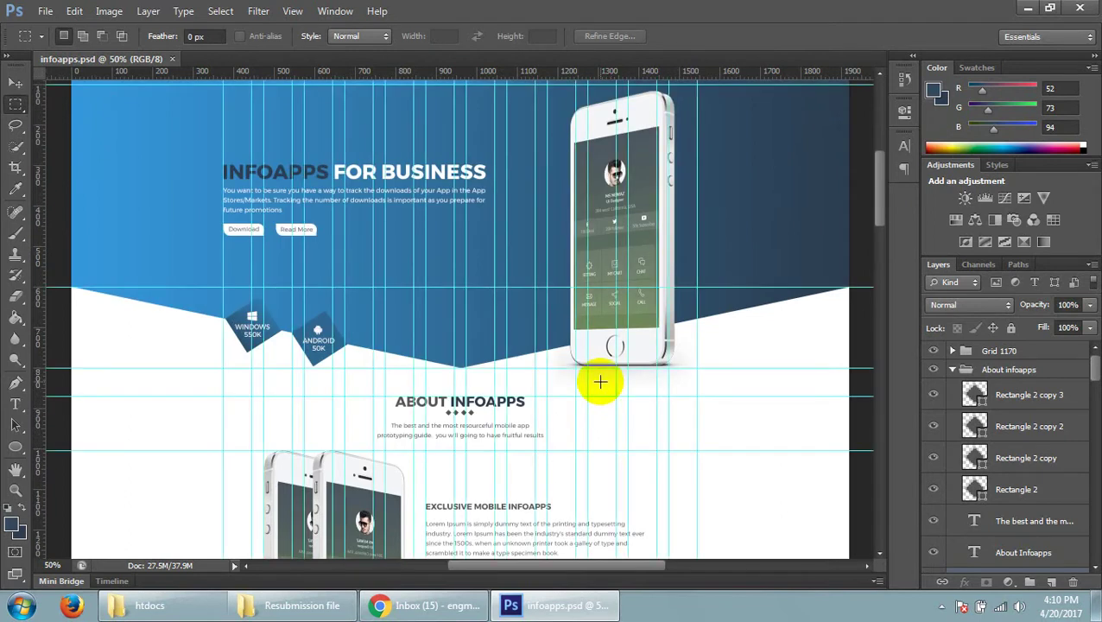
pyautogui.scroll(1, 556, 396)
pyautogui.scroll(2, 573, 389)
pyautogui.scroll(-2, 576, 394)
pyautogui.scroll(-6, 602, 398)
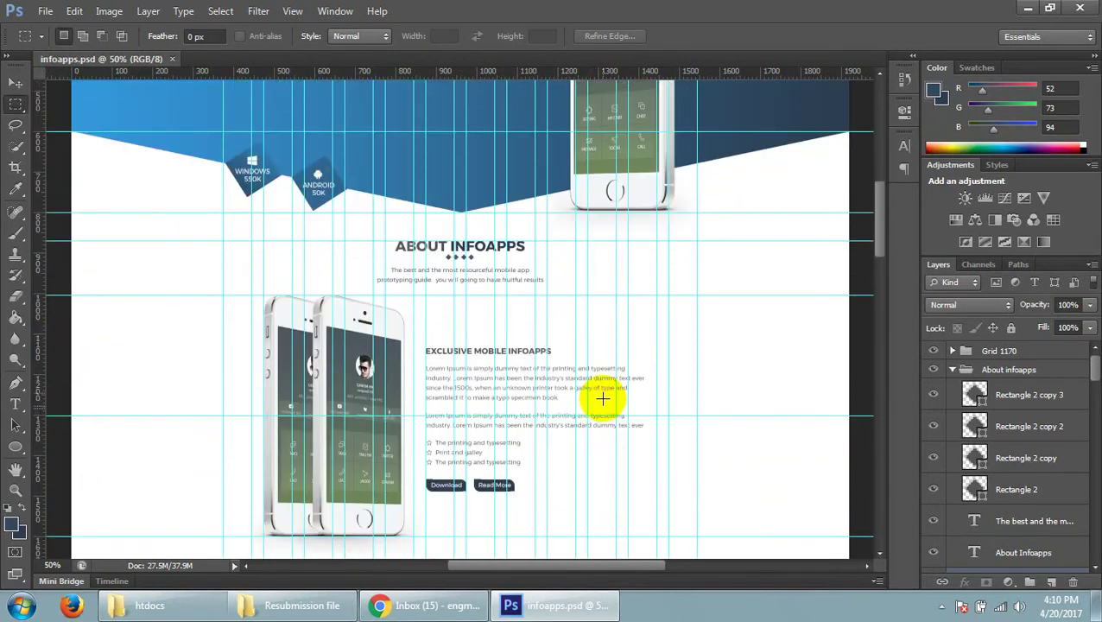
pyautogui.scroll(-4, 605, 406)
pyautogui.scroll(-4, 605, 432)
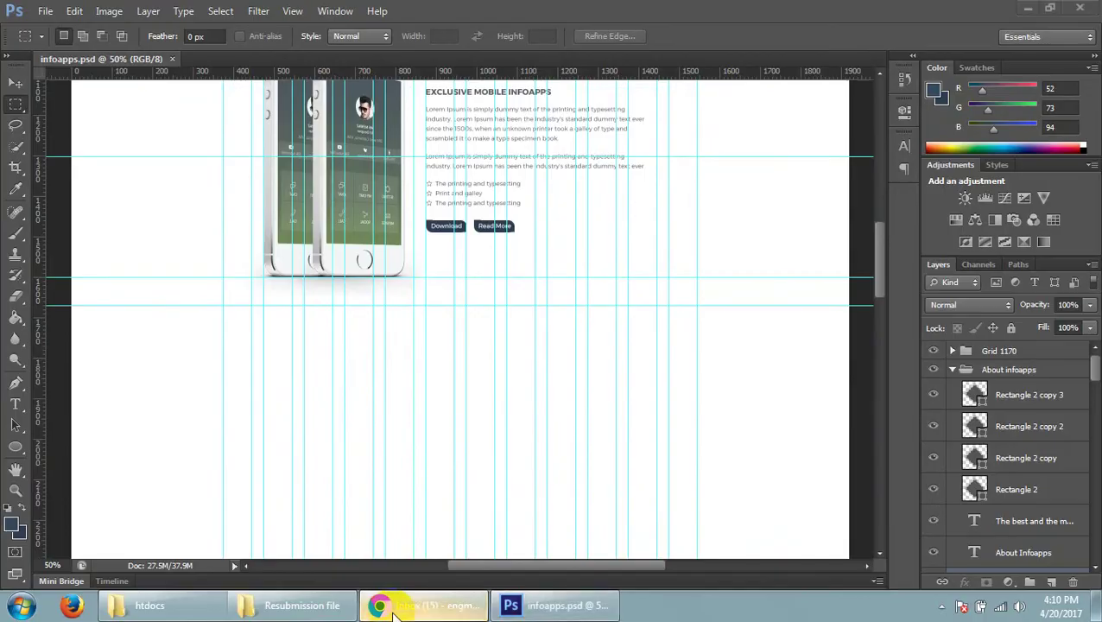
pyautogui.click(393, 612)
pyautogui.scroll(3, 466, 407)
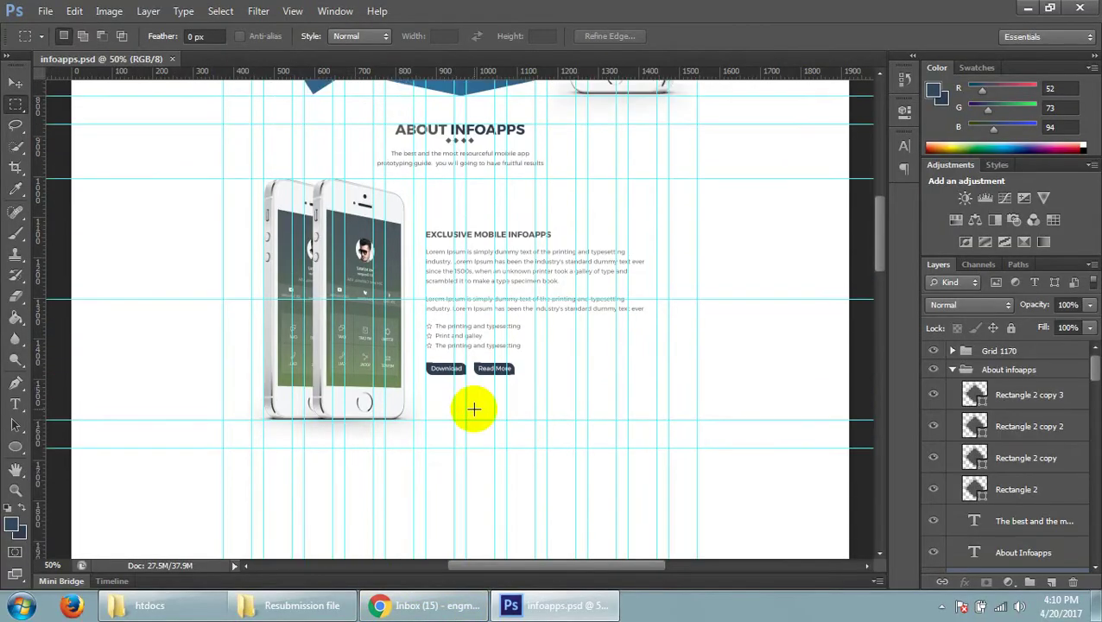
pyautogui.scroll(3, 483, 415)
pyautogui.scroll(3, 525, 440)
pyautogui.scroll(1, 527, 439)
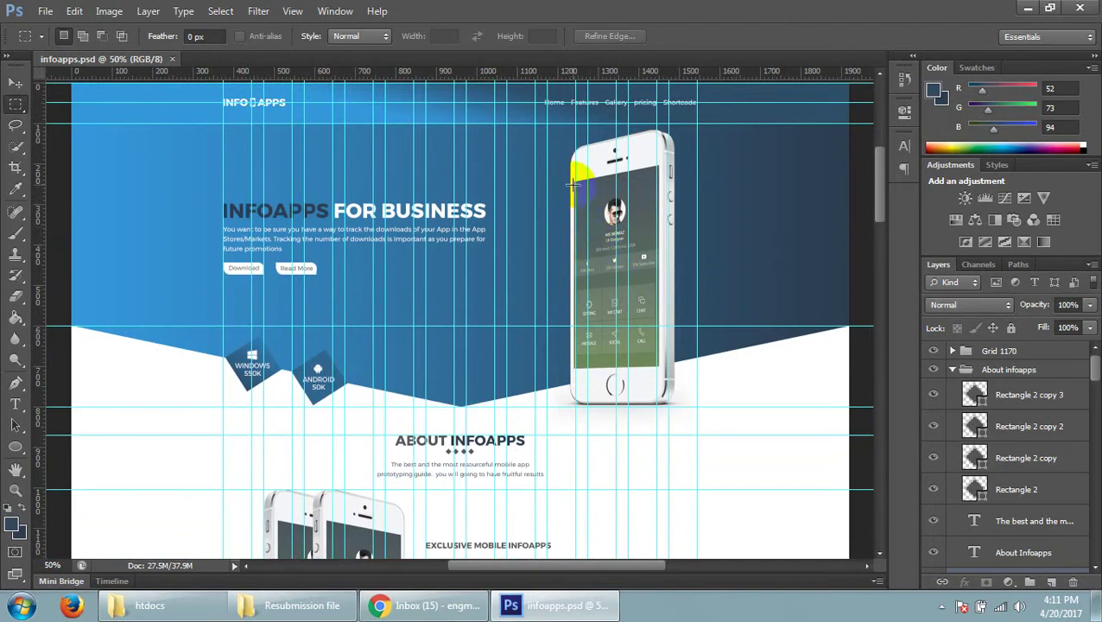
pyautogui.moveTo(571, 181); pyautogui.dragTo(659, 366)
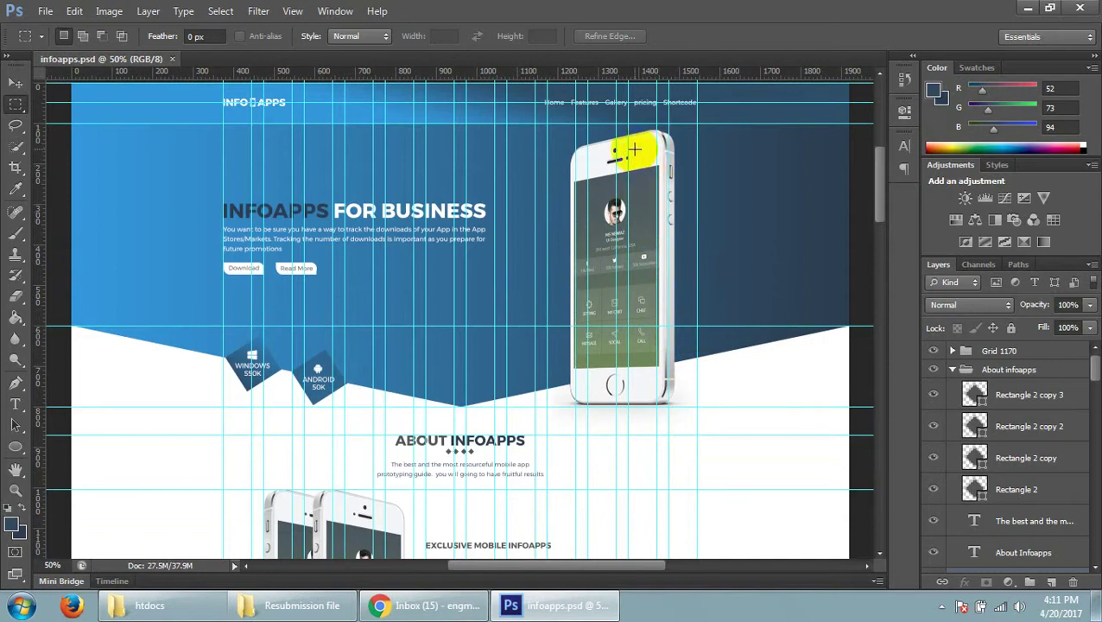
pyautogui.hotkey('ctrl', ';')
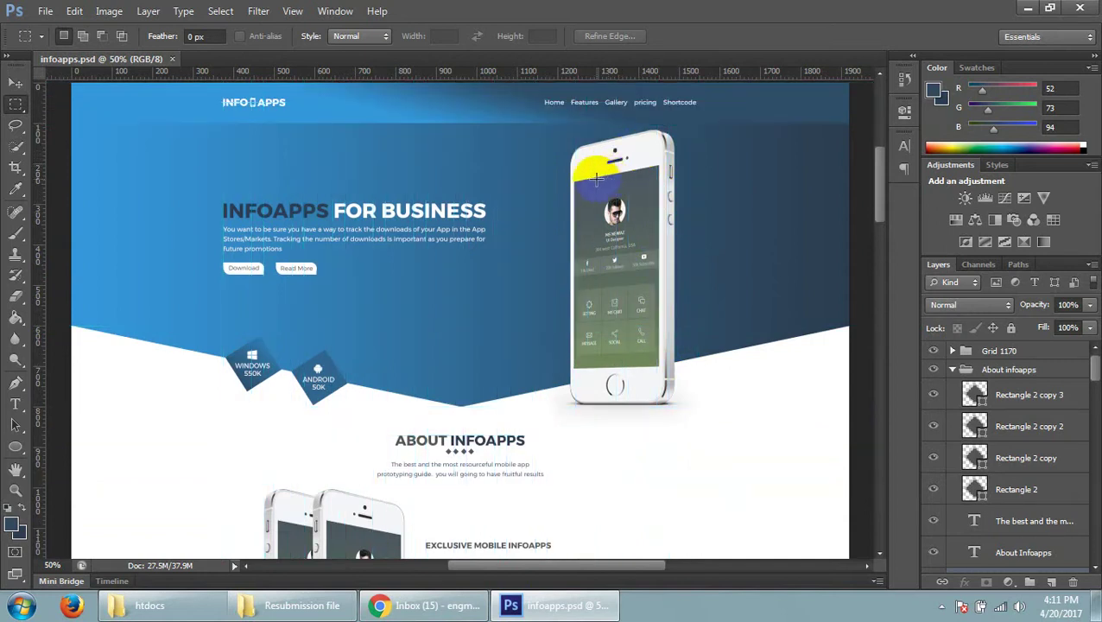
pyautogui.moveTo(613, 207); pyautogui.dragTo(693, 294)
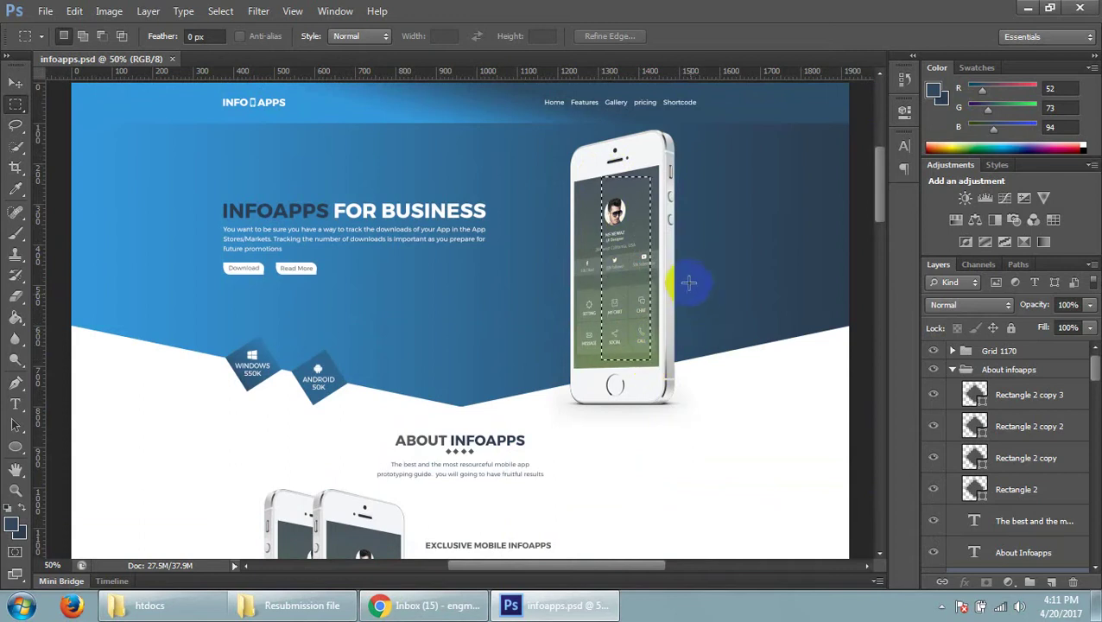
pyautogui.moveTo(570, 181); pyautogui.dragTo(657, 366)
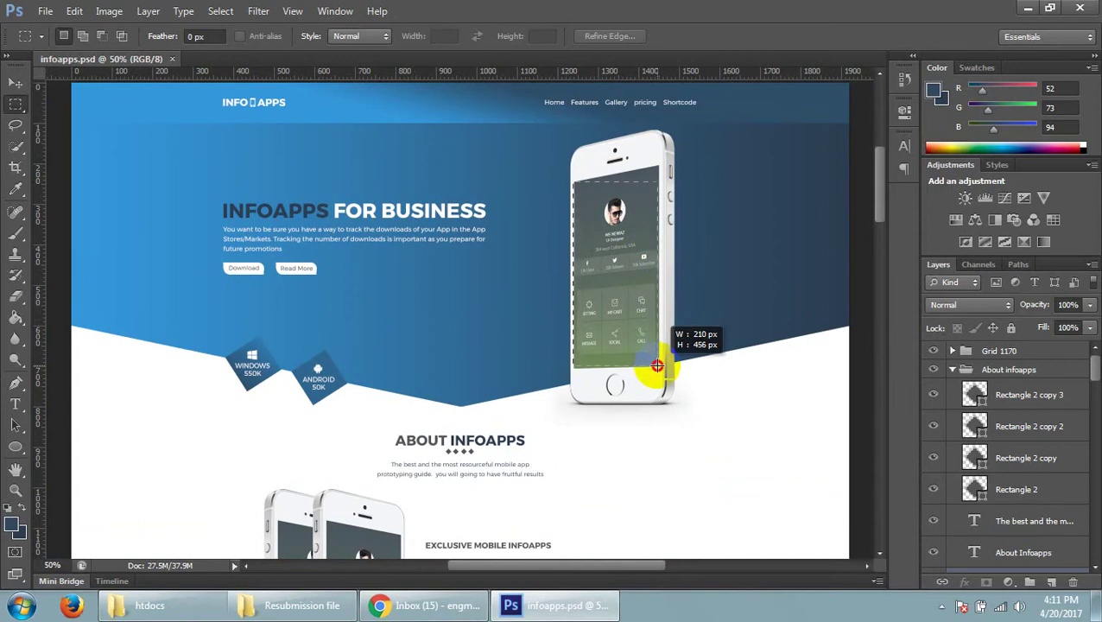
pyautogui.scroll(-2, 639, 445)
pyautogui.scroll(-3, 655, 418)
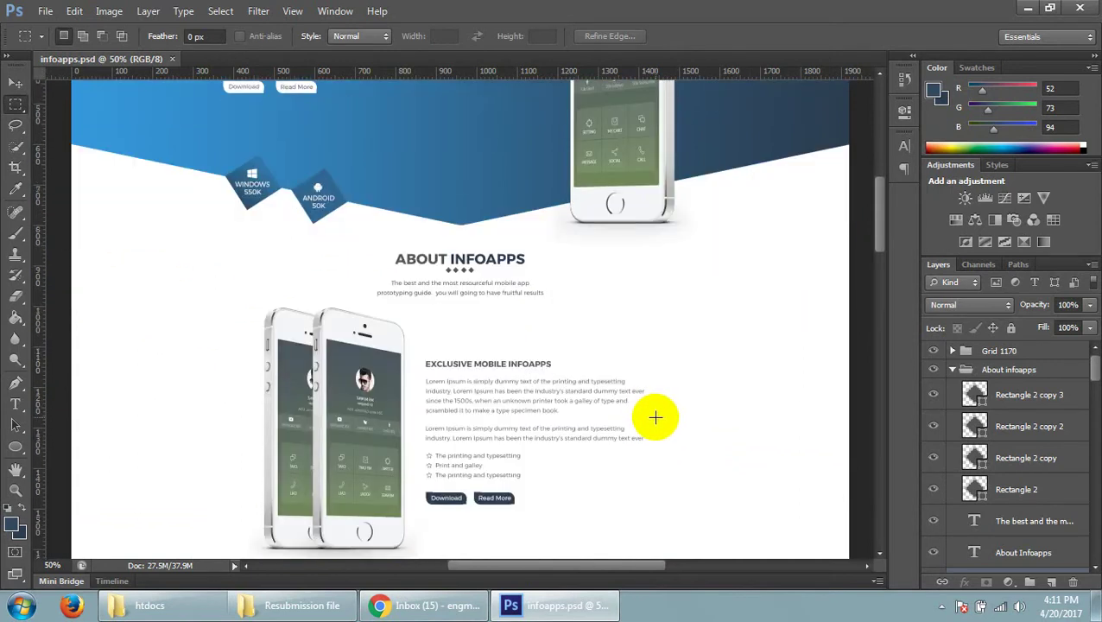
# - Scroll to the About section and zoom in on its buttons
pyautogui.scroll(-2, 655, 418)
pyautogui.scroll(-2, 669, 392)
pyautogui.scroll(-2, 677, 383)
pyautogui.scroll(-2, 630, 354)
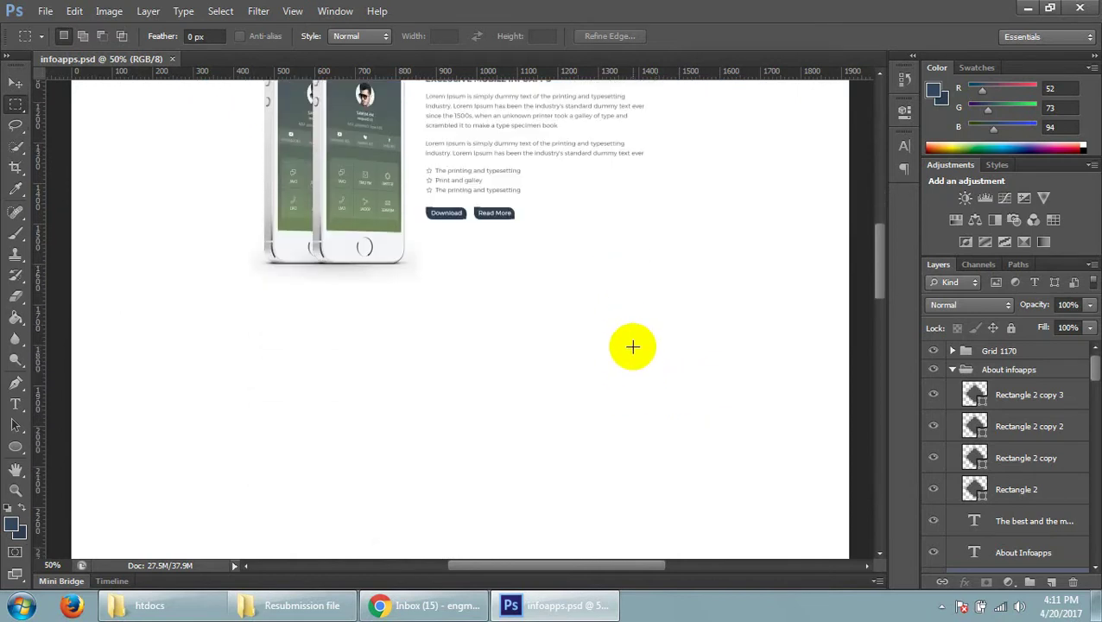
pyautogui.scroll(-2, 636, 354)
pyautogui.scroll(1, 639, 363)
pyautogui.scroll(2, 639, 363)
pyautogui.scroll(1, 639, 363)
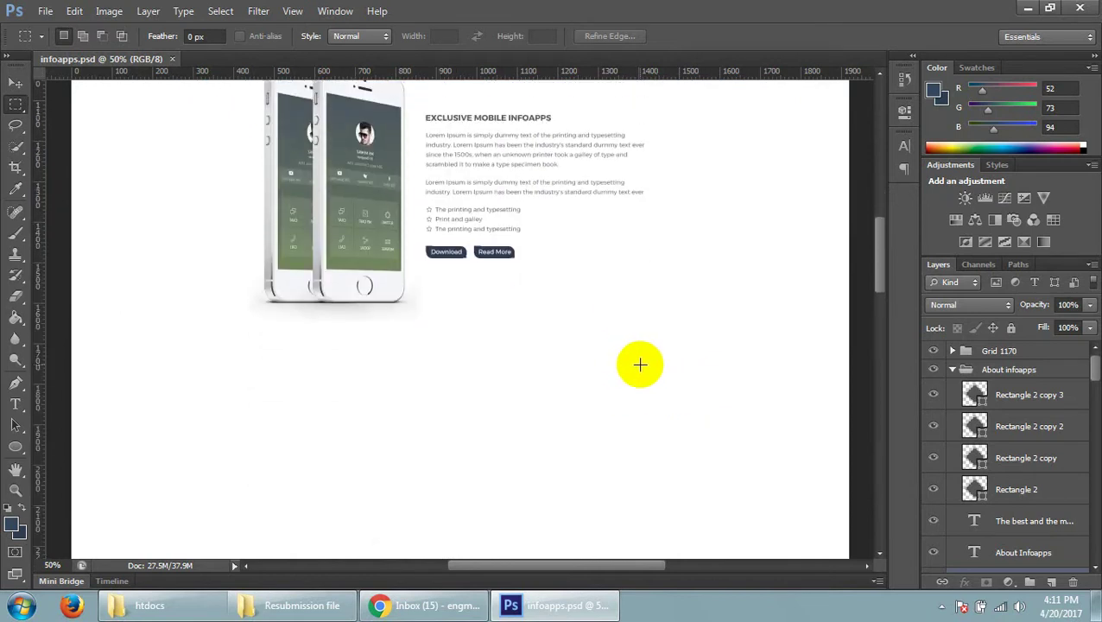
pyautogui.hotkey('ctrl', '+')
pyautogui.hotkey('ctrl', '+')
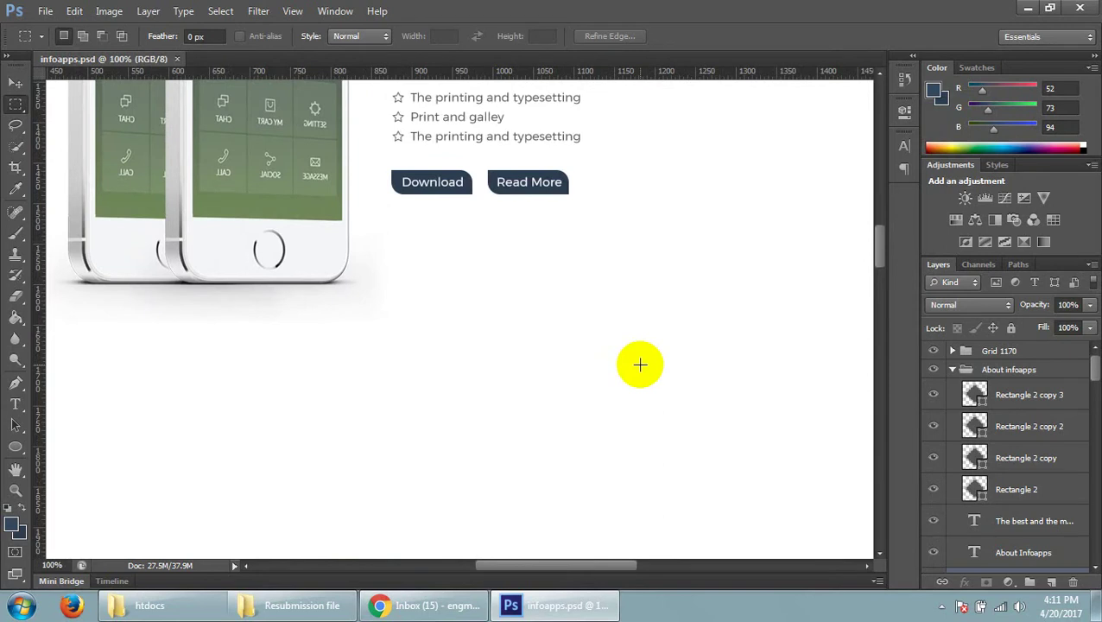
pyautogui.hotkey('ctrl', '+')
# - Measure the Download button's rounded corner and height with marquee selections
pyautogui.scroll(2, 657, 320)
pyautogui.scroll(2, 596, 303)
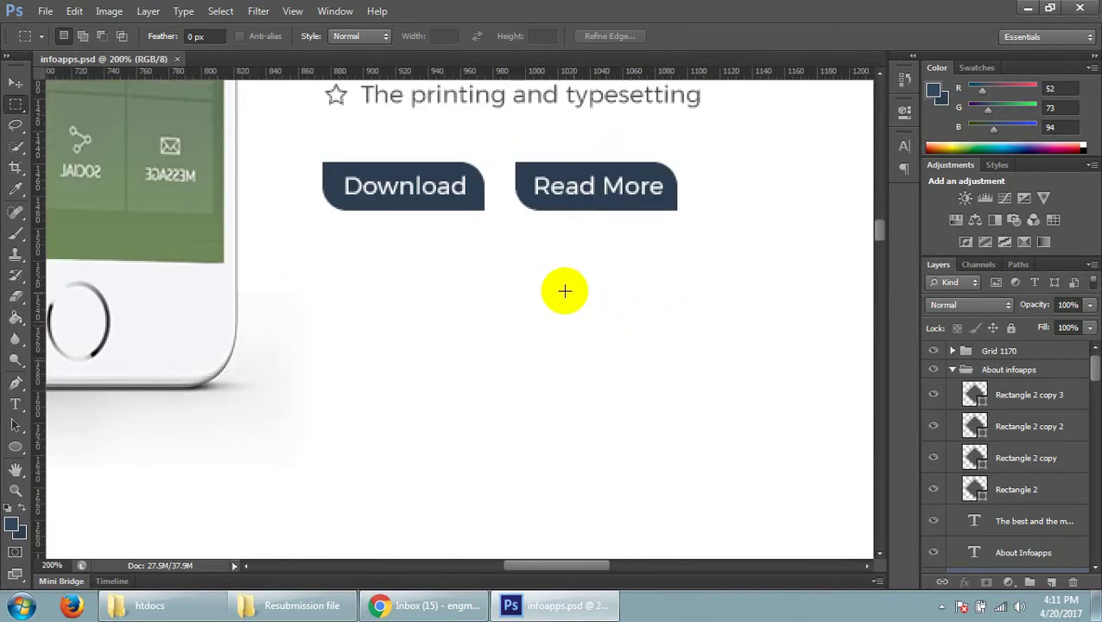
pyautogui.scroll(1, 565, 291)
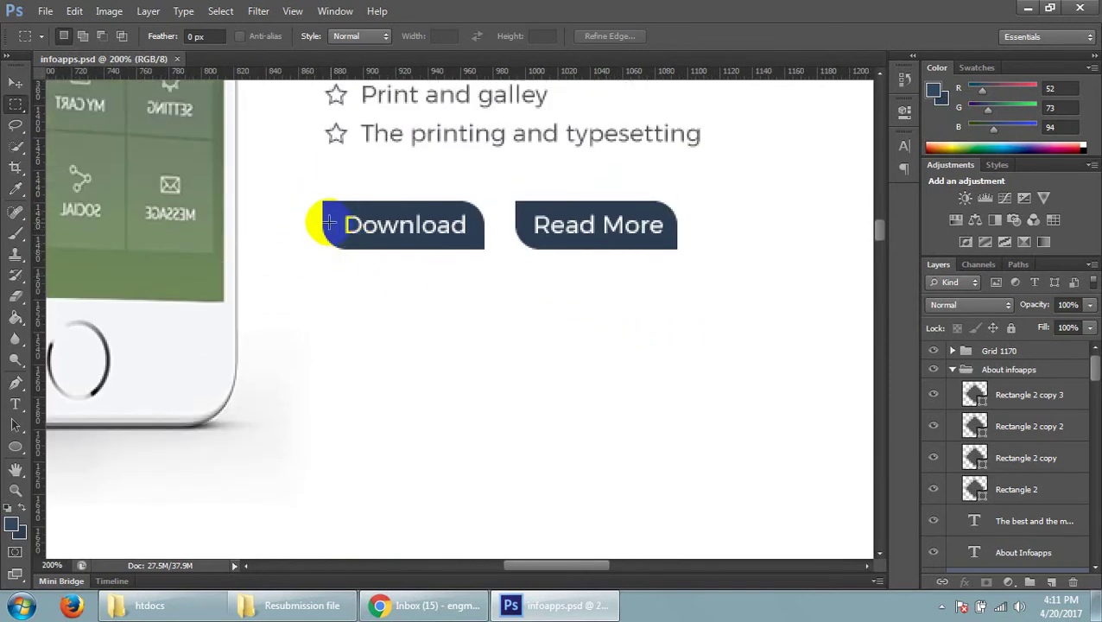
pyautogui.moveTo(328, 224); pyautogui.dragTo(344, 233)
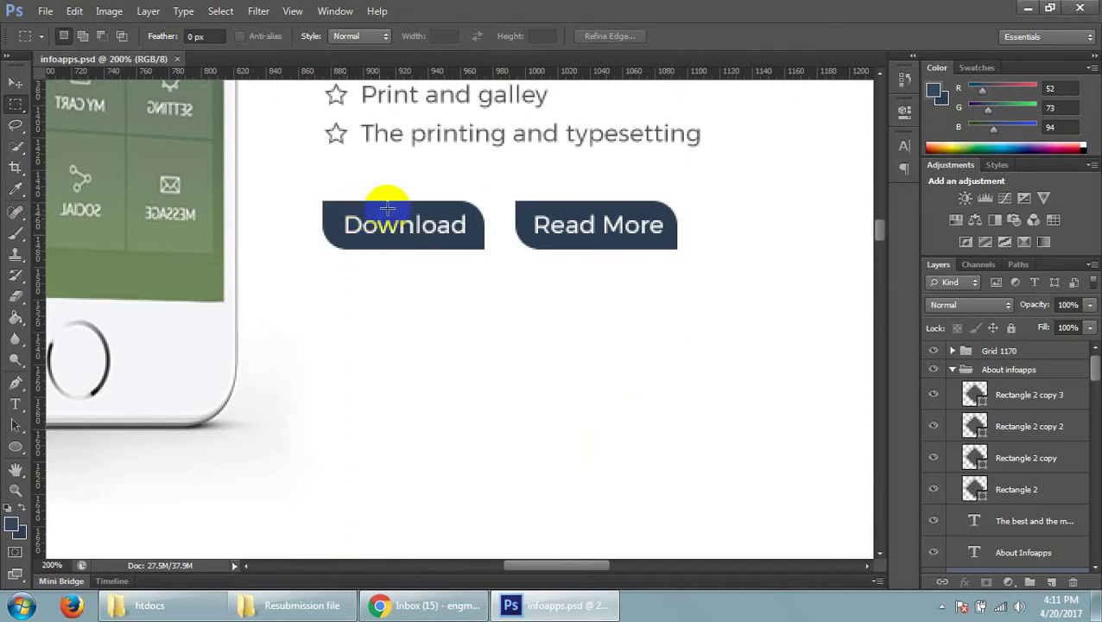
pyautogui.moveTo(401, 196); pyautogui.dragTo(417, 248)
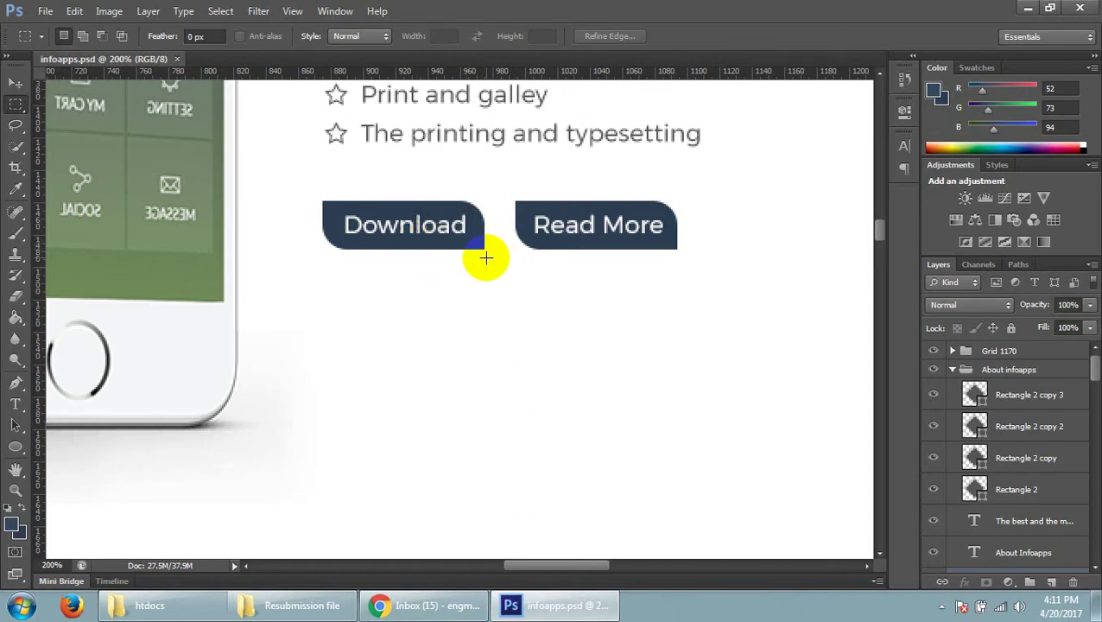
# - Measure the hero Read More button's height, clear the selection, and zoom in on the hero buttons
pyautogui.scroll(-1, 483, 256)
pyautogui.scroll(-1, 487, 259)
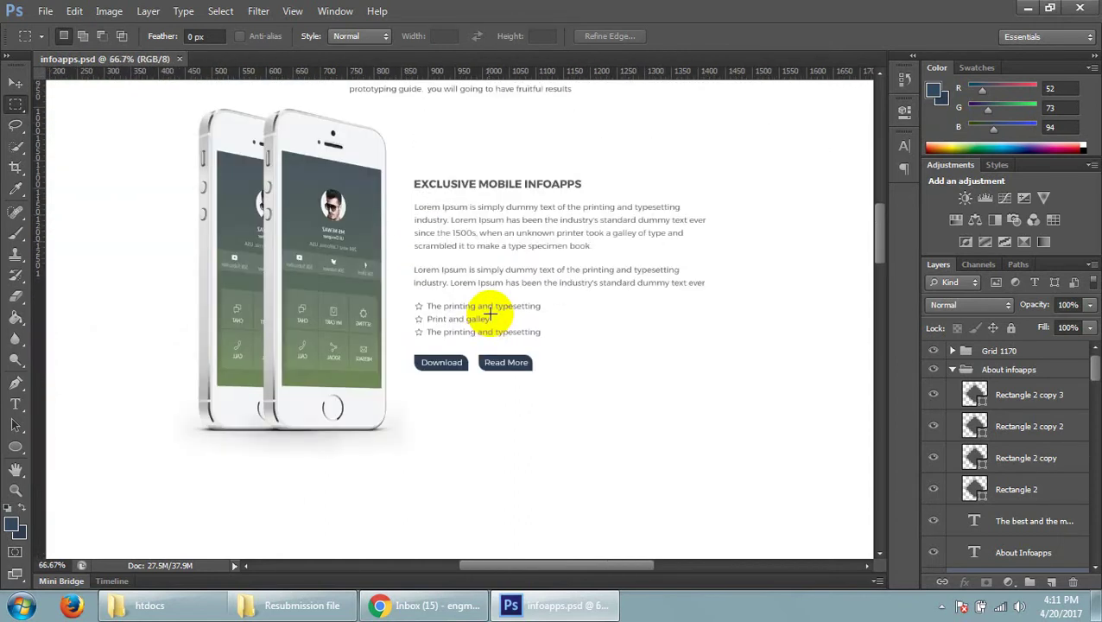
pyautogui.scroll(3, 489, 316)
pyautogui.scroll(2, 509, 328)
pyautogui.scroll(3, 497, 406)
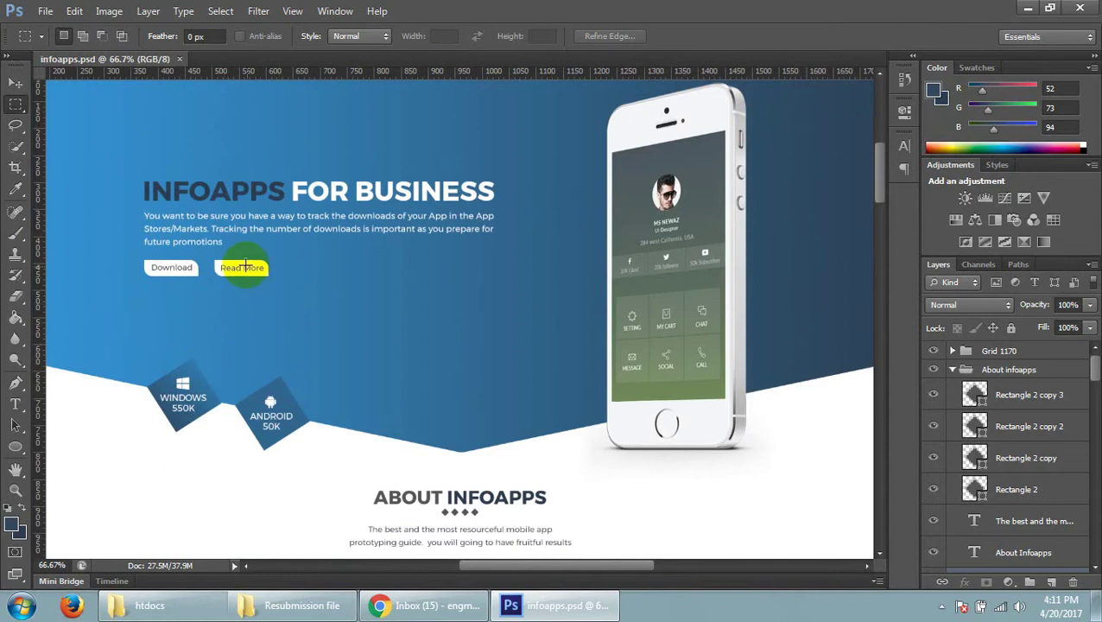
pyautogui.moveTo(238, 255); pyautogui.dragTo(250, 272)
pyautogui.click(352, 291)
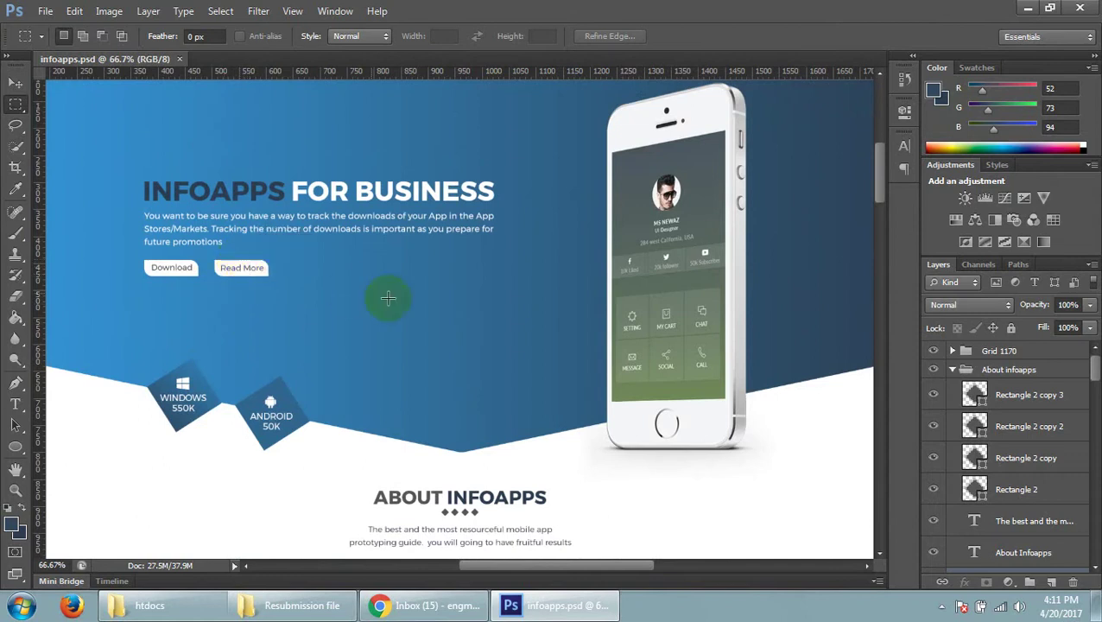
pyautogui.hotkey('ctrl', '+')
pyautogui.hotkey('ctrl', '+')
pyautogui.moveTo(602, 566); pyautogui.dragTo(487, 567)
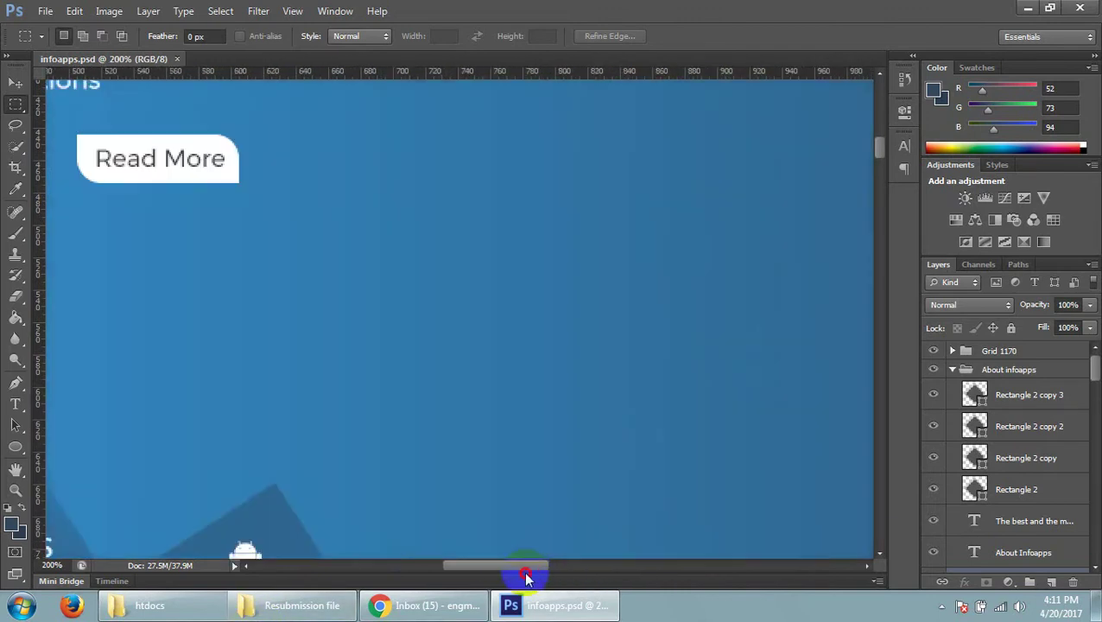
# - Show the layout guides over the hero heading and buttons, and collapse the About infoapps group
pyautogui.scroll(2, 557, 295)
pyautogui.scroll(3, 548, 302)
pyautogui.scroll(1, 548, 299)
pyautogui.hotkey('ctrl', ';')
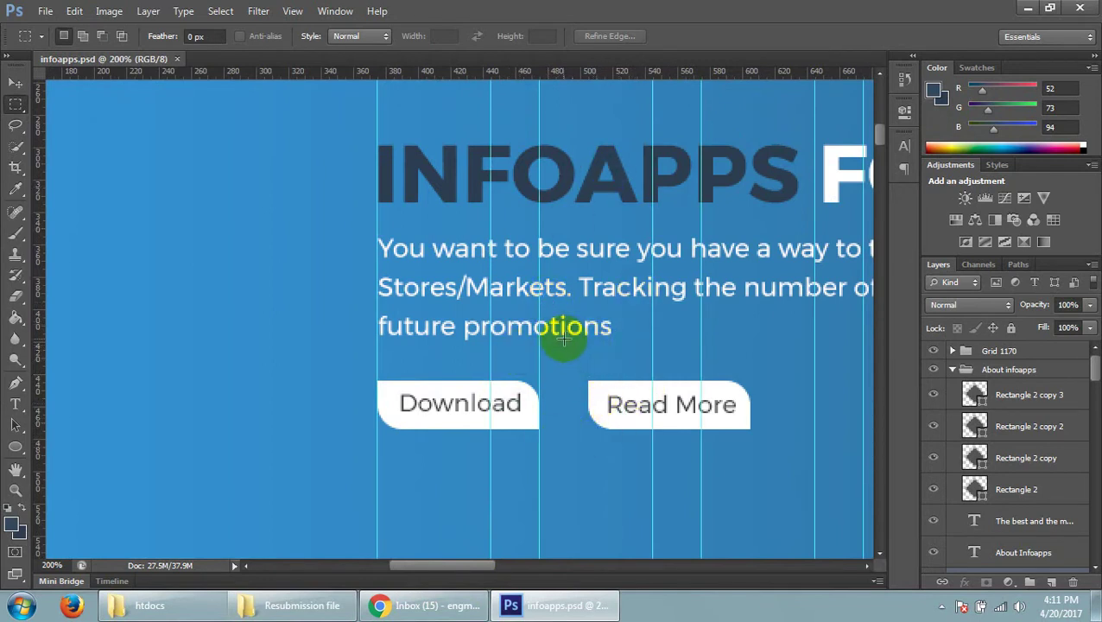
pyautogui.moveTo(484, 566); pyautogui.dragTo(496, 566)
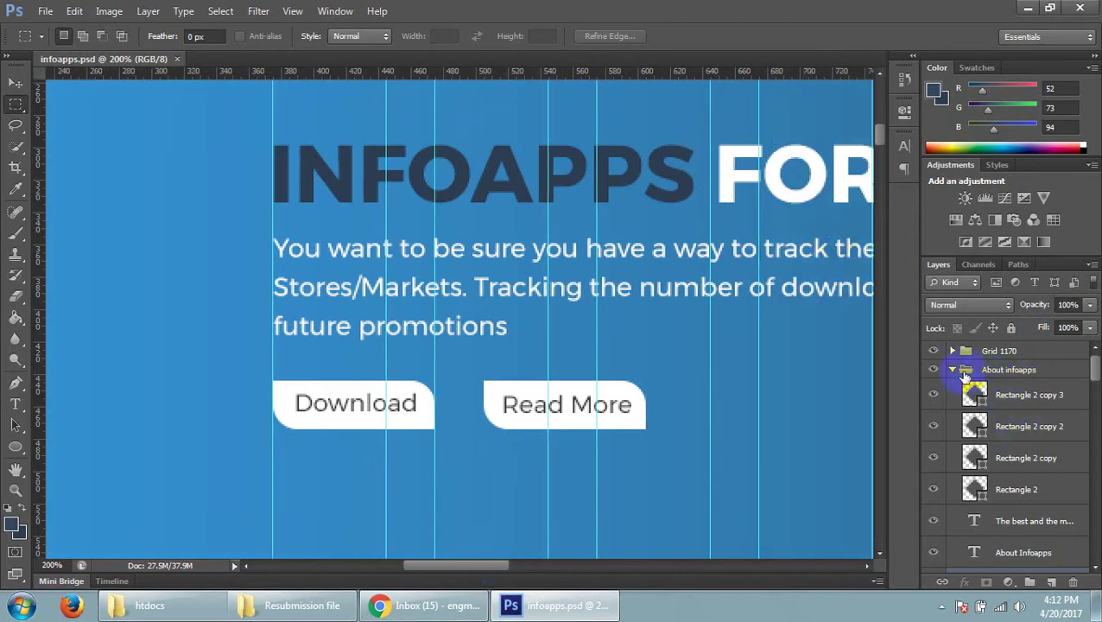
pyautogui.click(953, 371)
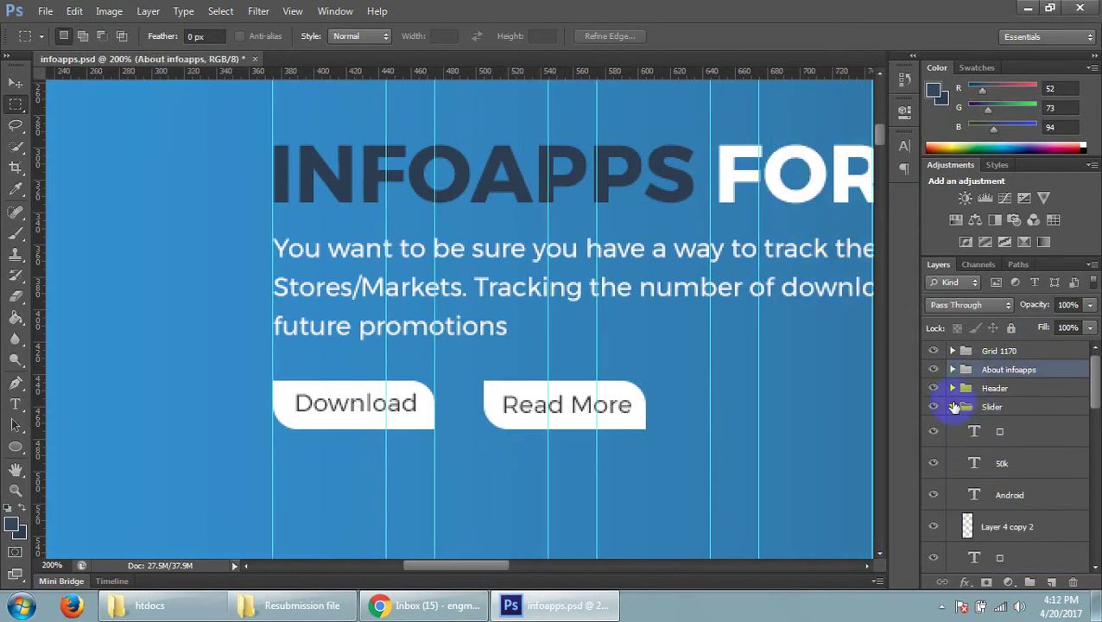
# - Expand the Slider group and browse its layers, selecting Layer 1 and the Download text layer
pyautogui.click(953, 407)
pyautogui.click(967, 411)
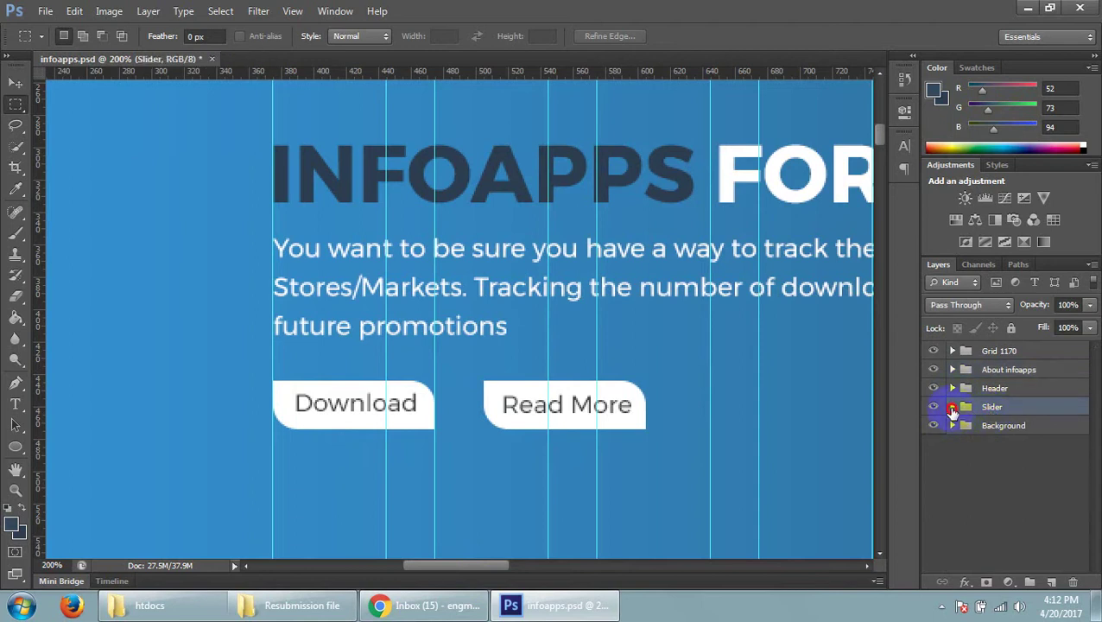
pyautogui.click(953, 407)
pyautogui.scroll(-3, 1010, 449)
pyautogui.scroll(-3, 1020, 450)
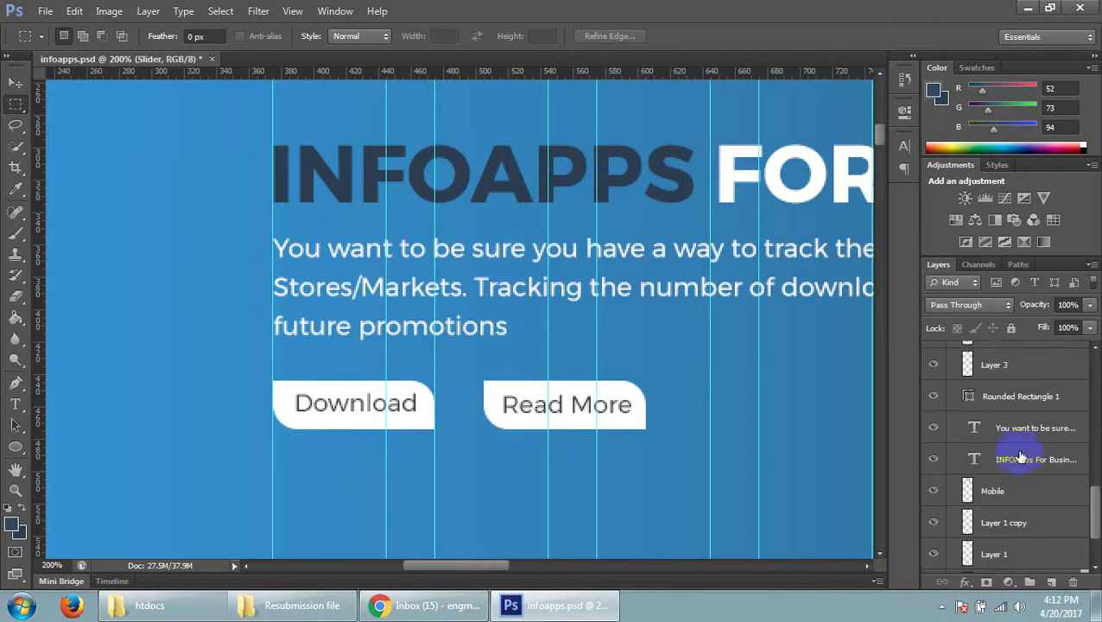
pyautogui.scroll(-3, 1019, 451)
pyautogui.click(993, 476)
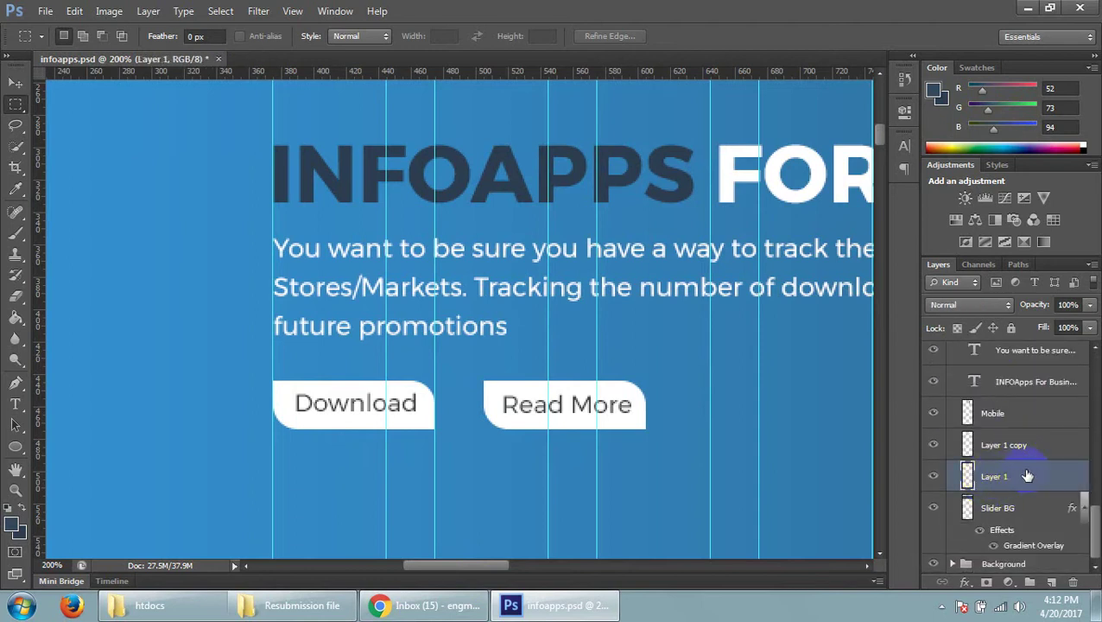
pyautogui.scroll(1, 1030, 475)
pyautogui.scroll(2, 1029, 475)
pyautogui.scroll(2, 1029, 471)
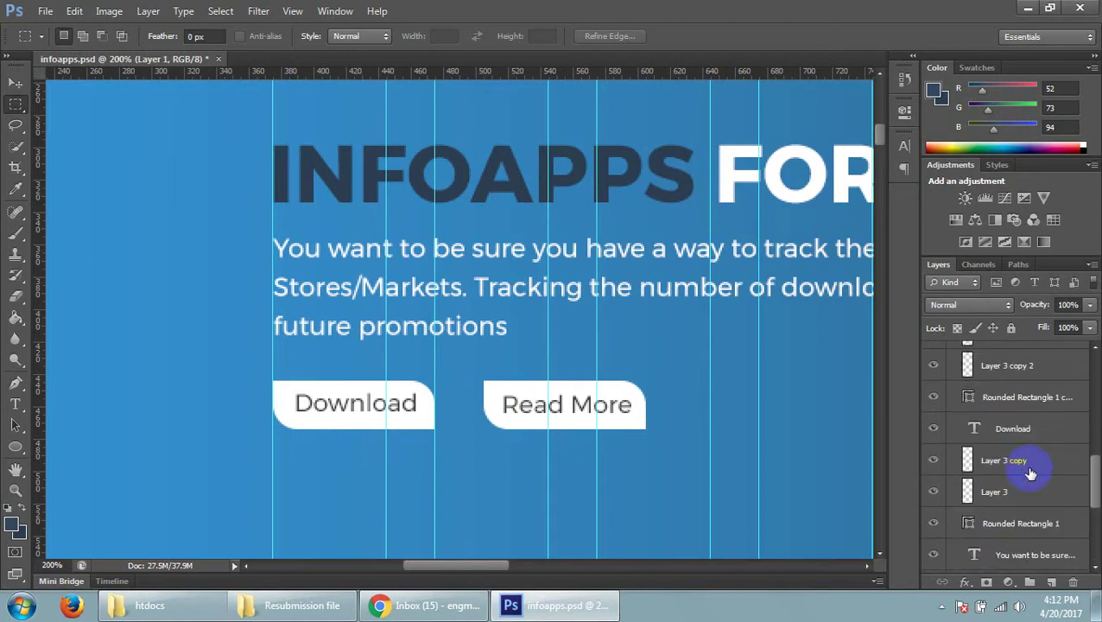
pyautogui.click(1010, 430)
# - Toggle visibility of the Download text, its rounded rectangle and Layer 3 copies to identify them
pyautogui.click(930, 427)
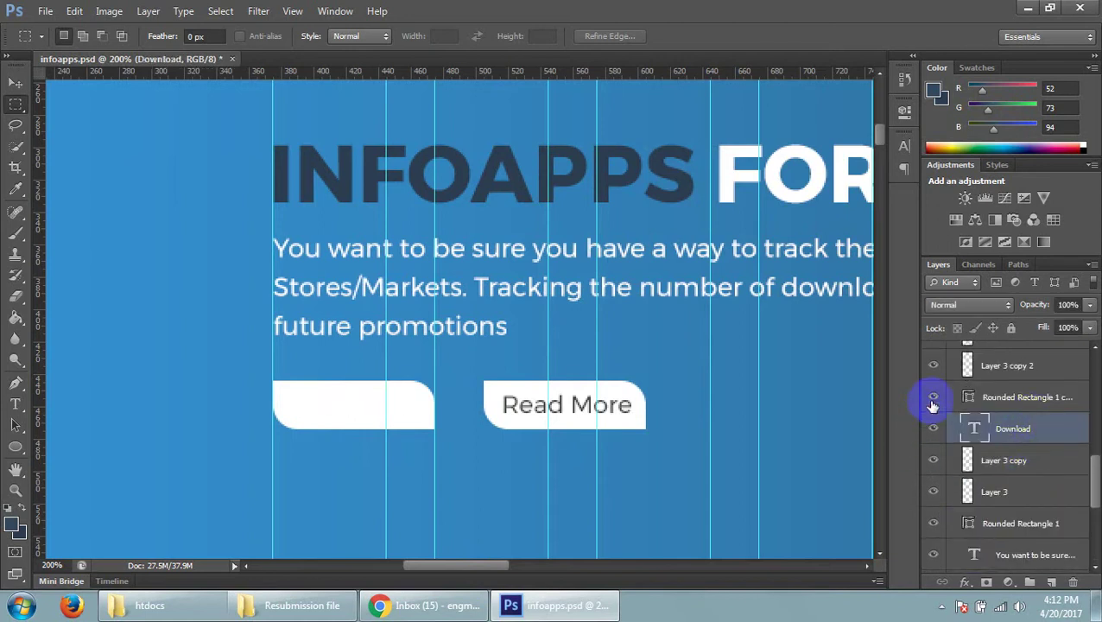
pyautogui.click(933, 400)
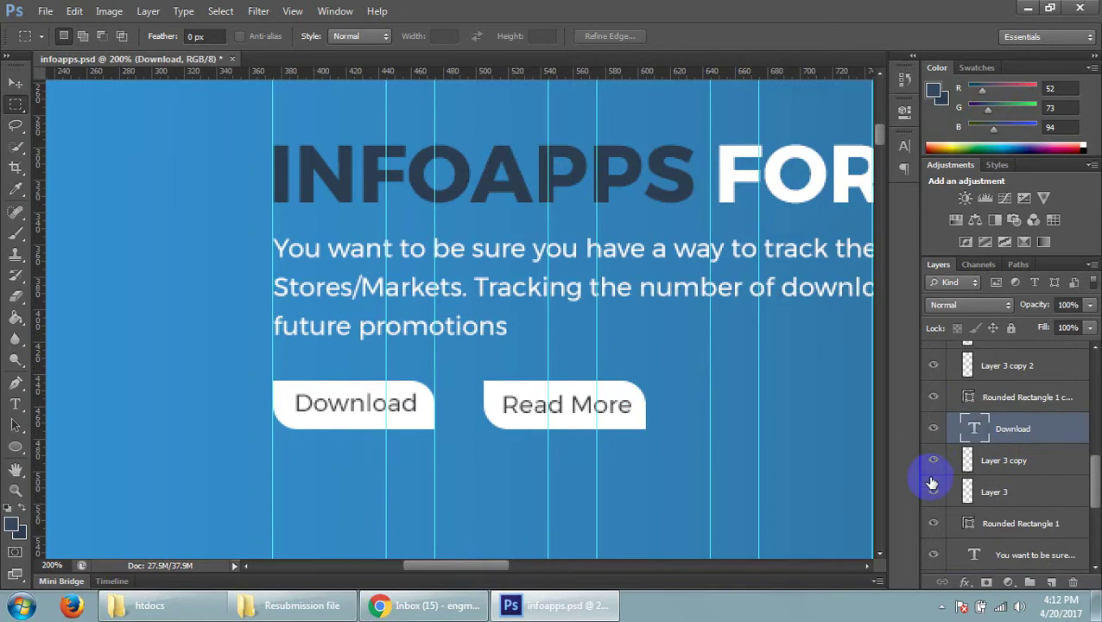
pyautogui.click(931, 525)
pyautogui.click(1021, 523)
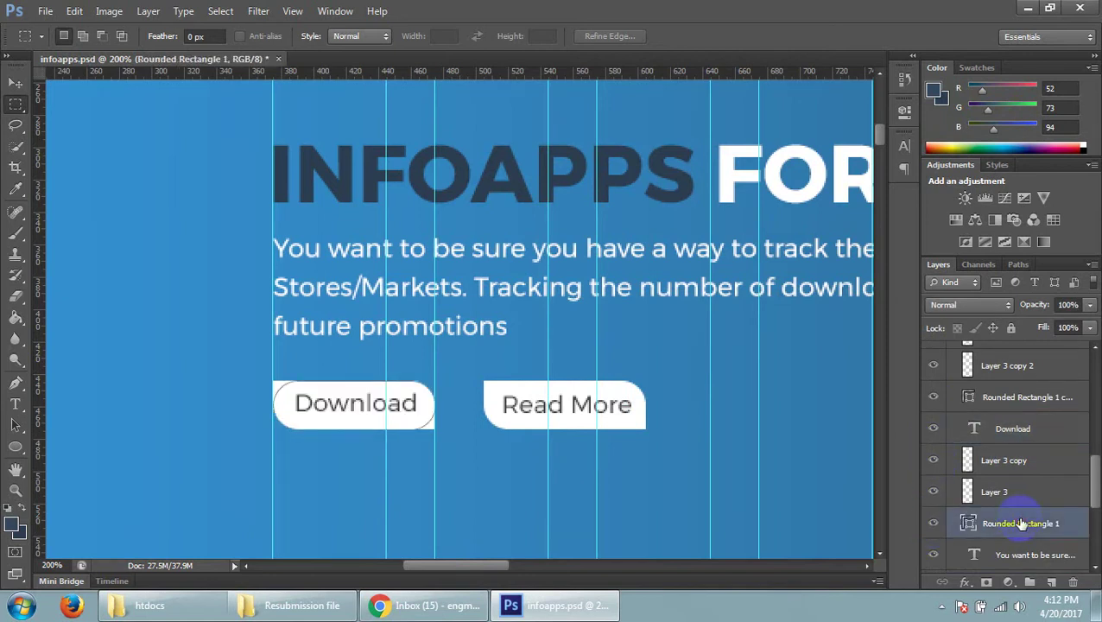
pyautogui.scroll(2, 947, 436)
pyautogui.click(938, 440)
pyautogui.click(938, 412)
# - Check Layer 3 and the Download text visibility, then select the Download text layer and zoom in
pyautogui.scroll(-3, 964, 504)
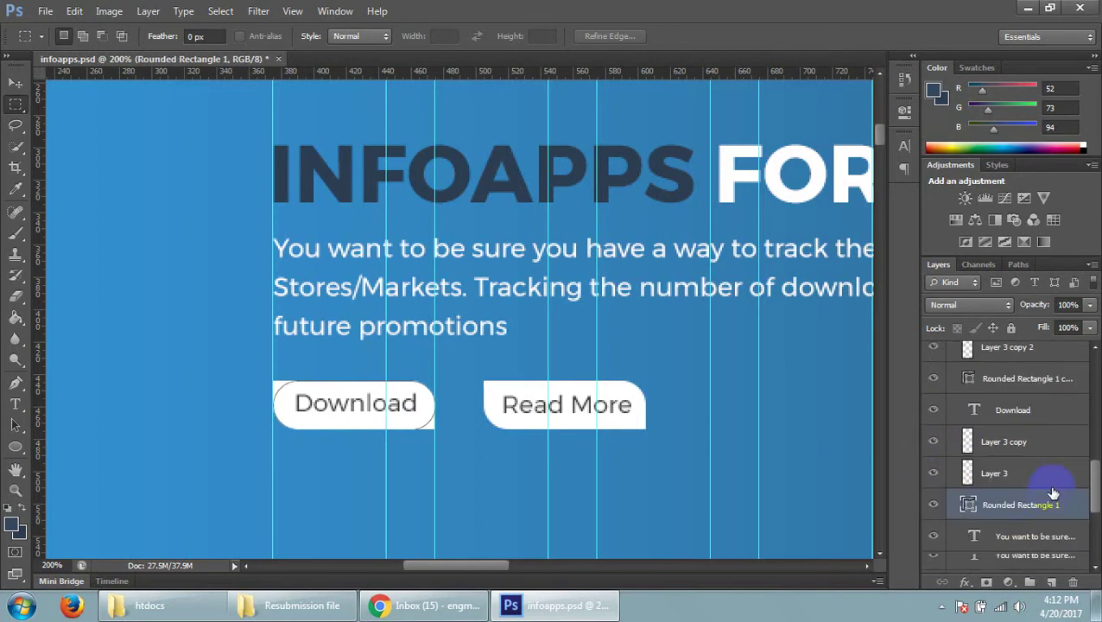
pyautogui.click(932, 475)
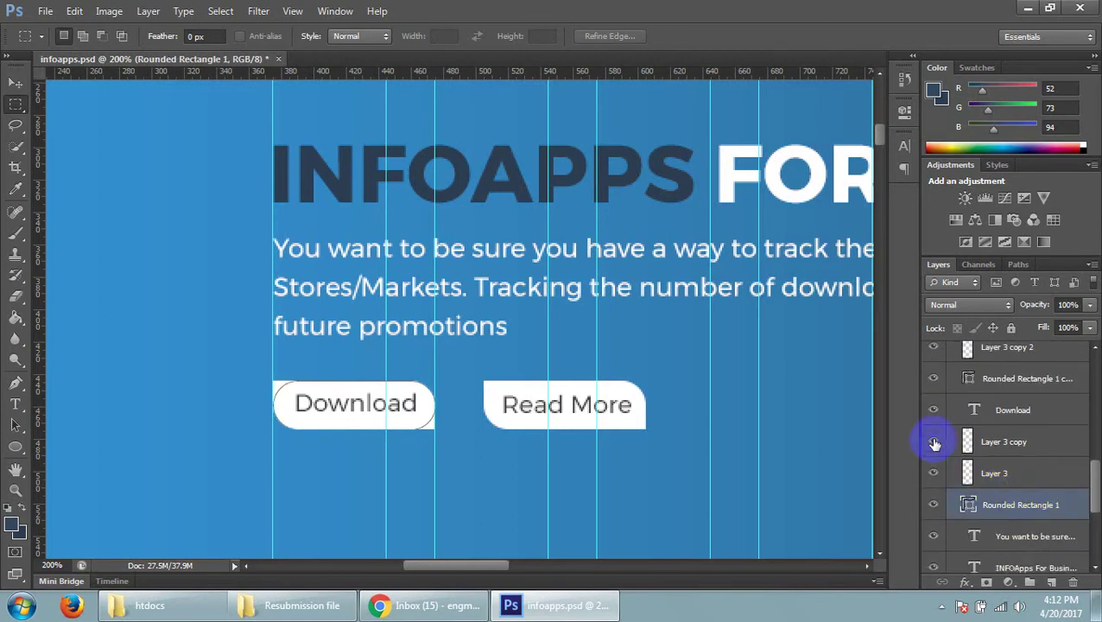
pyautogui.click(933, 412)
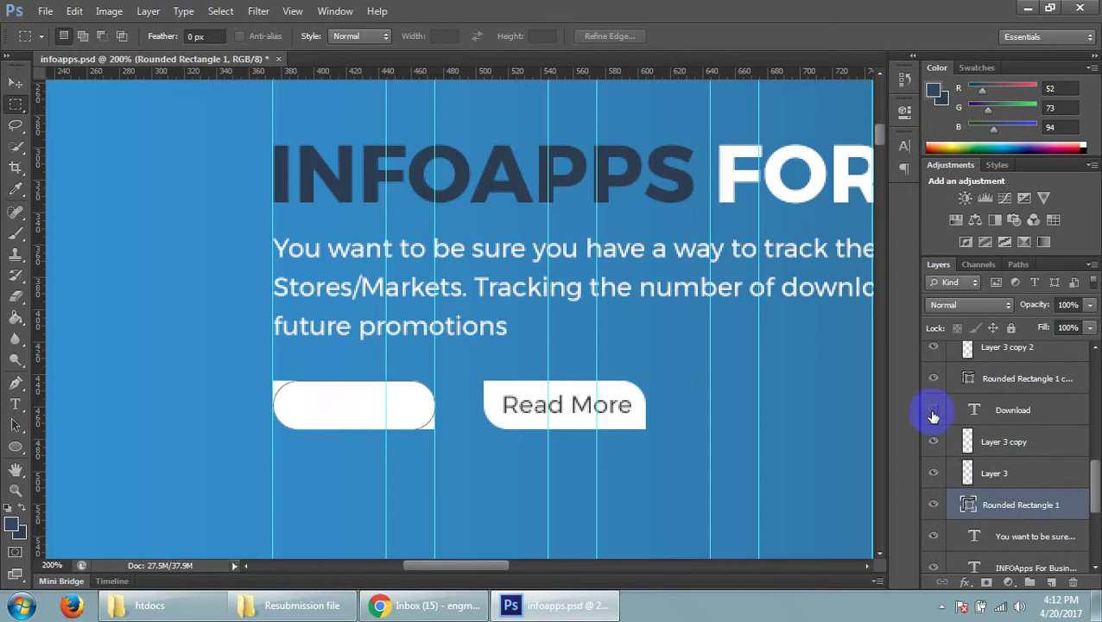
pyautogui.click(933, 412)
pyautogui.click(1032, 418)
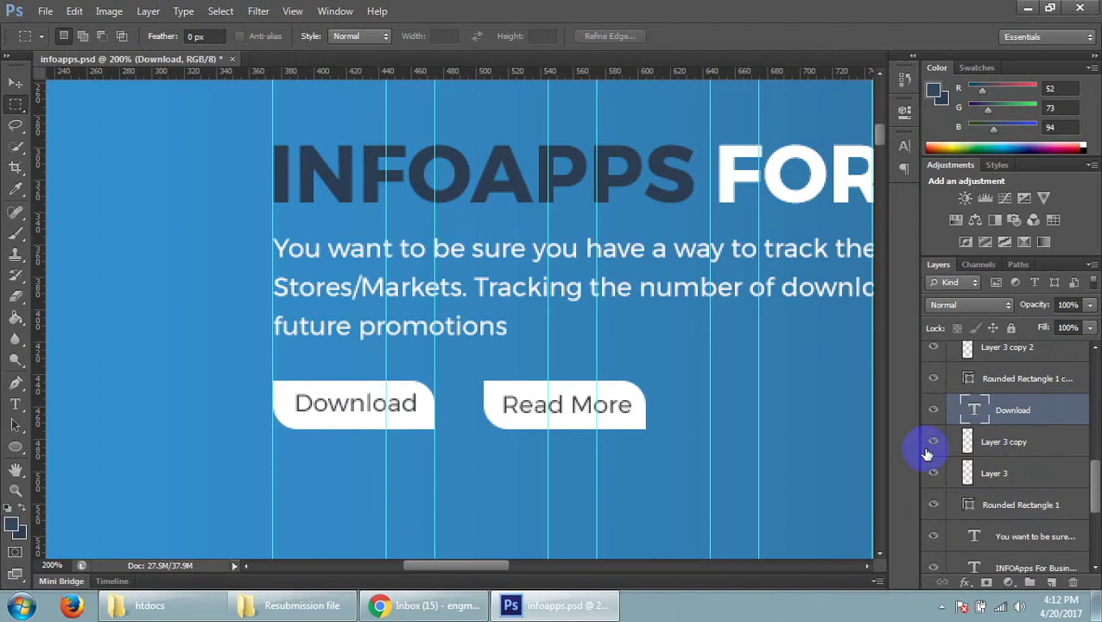
pyautogui.hotkey('ctrl', '+')
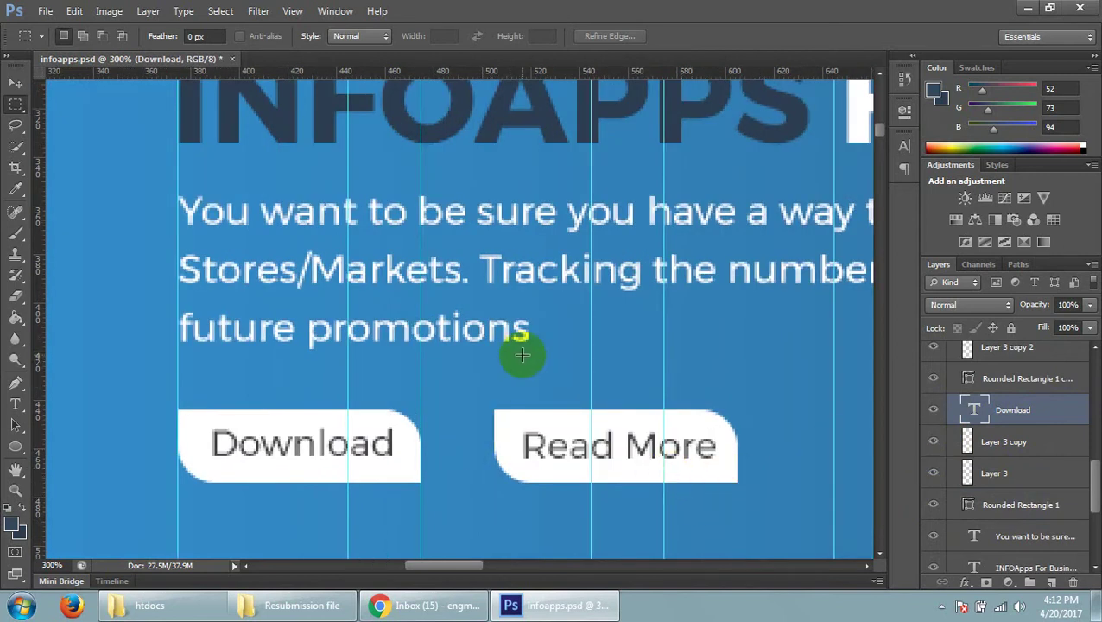
# - Make trial marquee selections over slices of the Download button and discard them
pyautogui.scroll(-2, 553, 345)
pyautogui.scroll(-1, 484, 328)
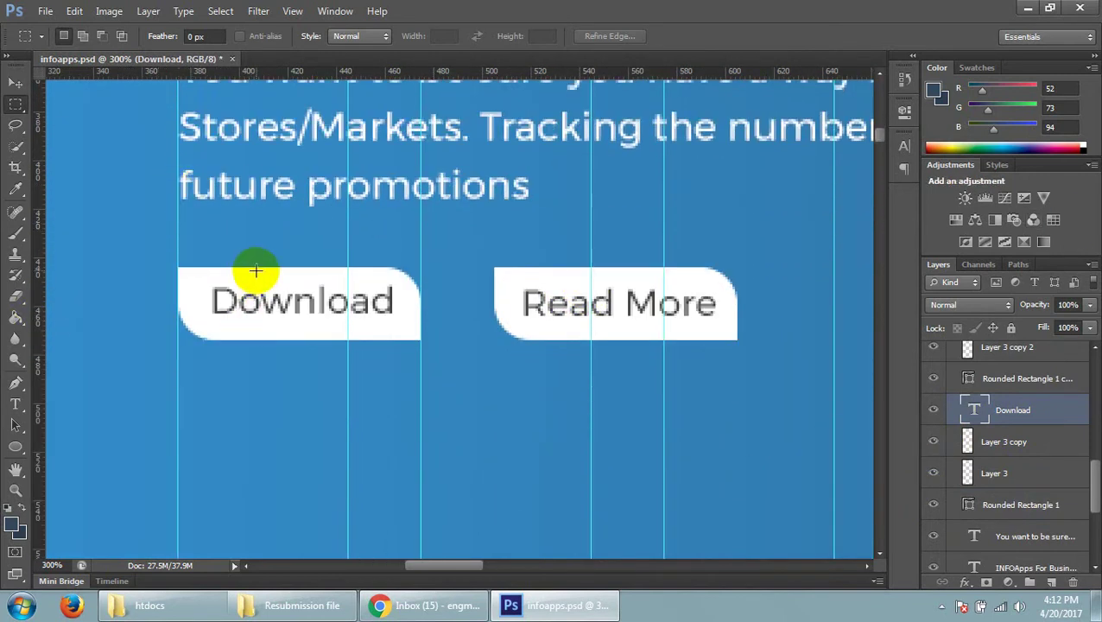
pyautogui.moveTo(255, 267); pyautogui.dragTo(278, 319)
pyautogui.click(386, 322)
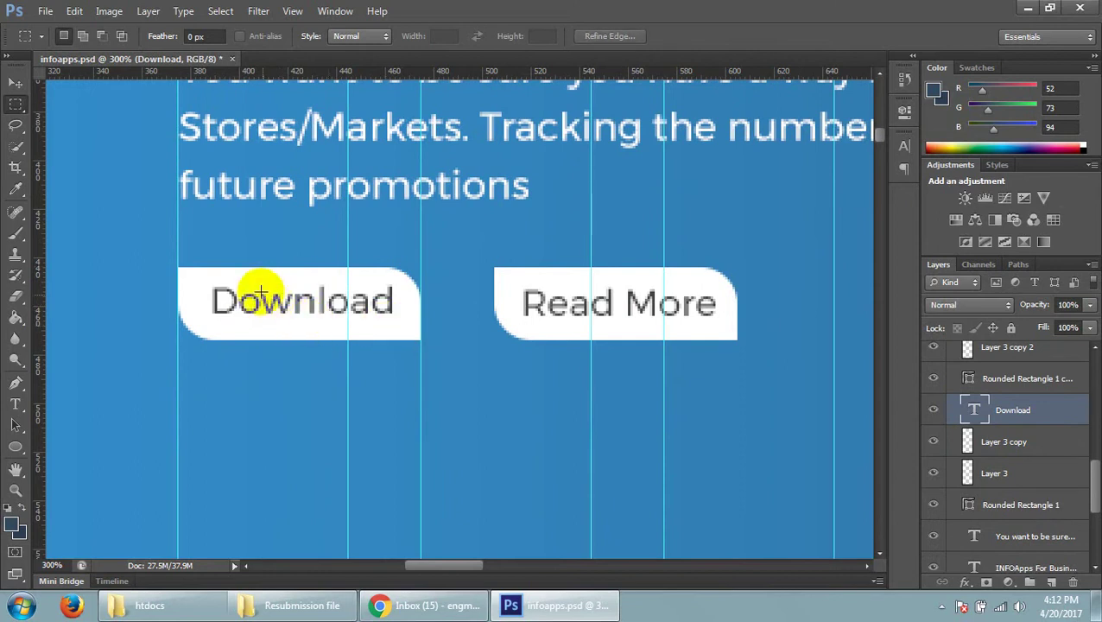
pyautogui.moveTo(270, 267); pyautogui.dragTo(302, 360)
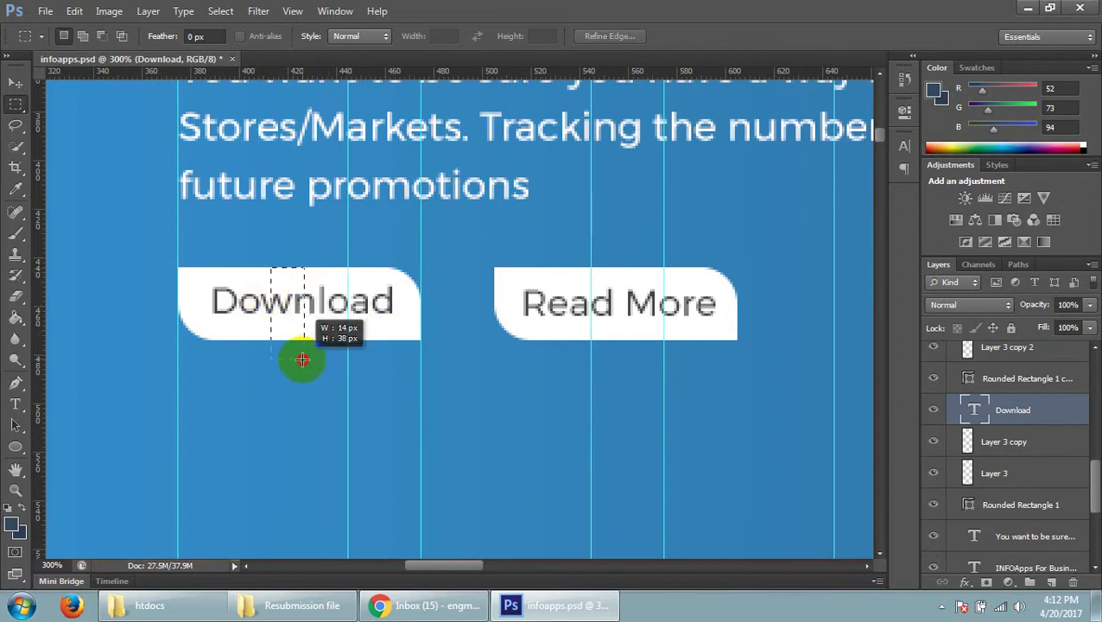
pyautogui.moveTo(302, 360); pyautogui.dragTo(305, 360)
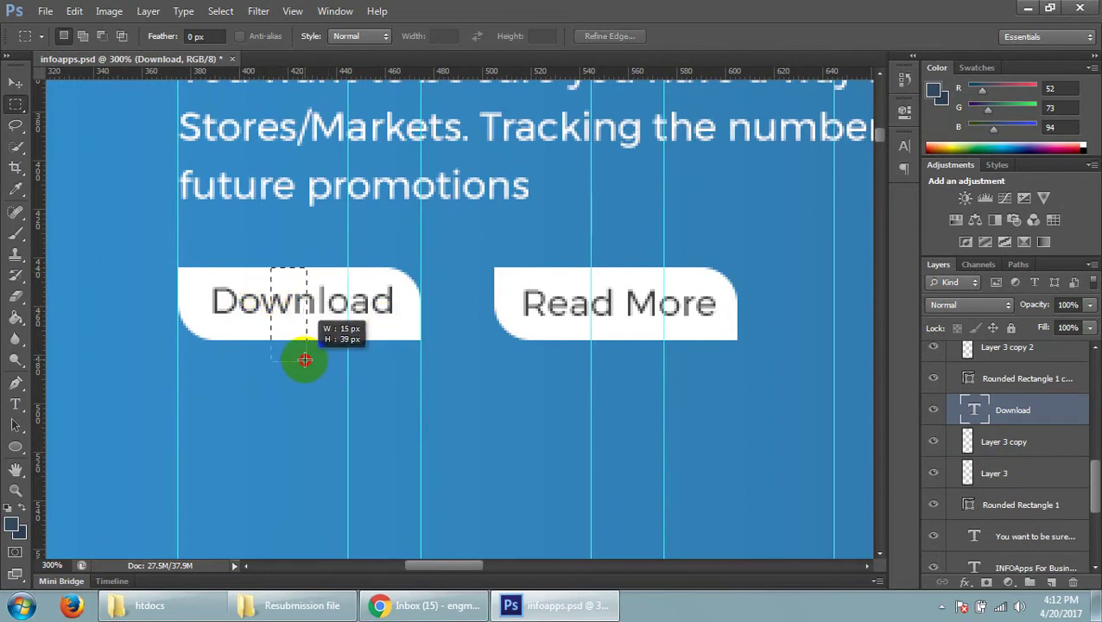
pyautogui.moveTo(305, 360); pyautogui.dragTo(319, 363)
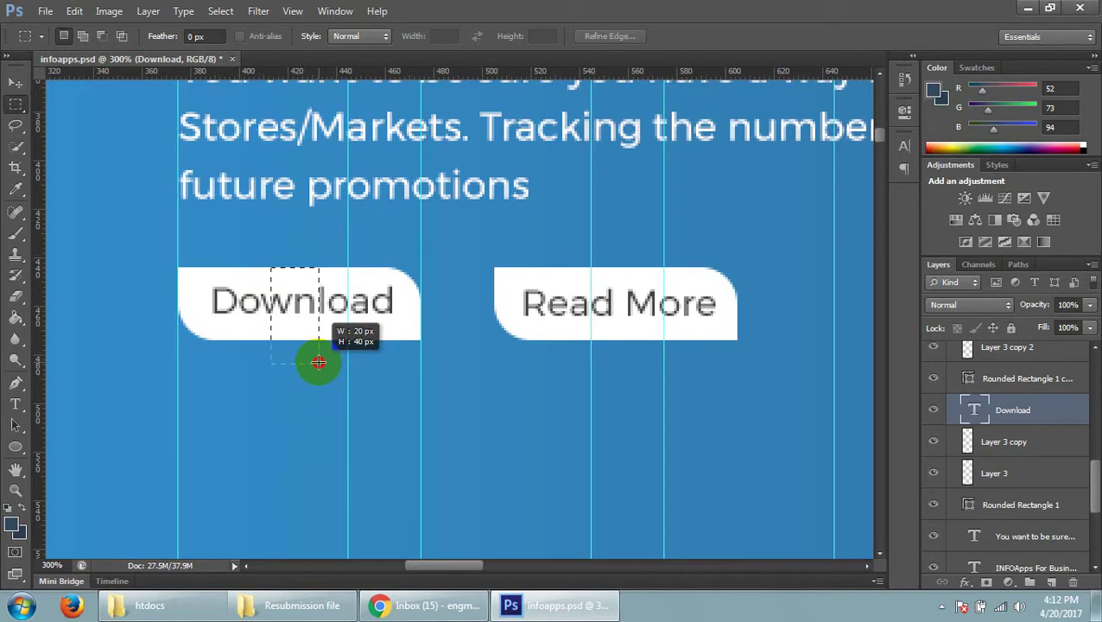
pyautogui.click(371, 373)
pyautogui.moveTo(179, 271); pyautogui.dragTo(246, 315)
pyautogui.click(374, 343)
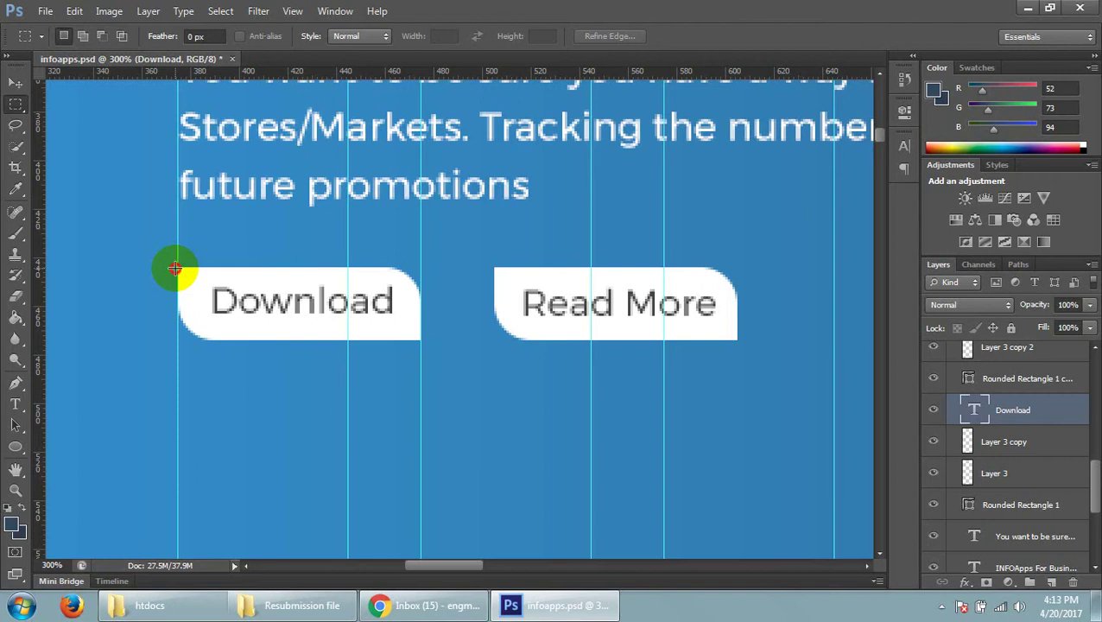
# - Measure the whole Download button at about 110 by 39 px, then clear the selection
pyautogui.moveTo(175, 268)
pyautogui.mouseDown()
pyautogui.moveTo(459, 325)
pyautogui.moveTo(445, 328)
pyautogui.moveTo(455, 347)
pyautogui.mouseUp()
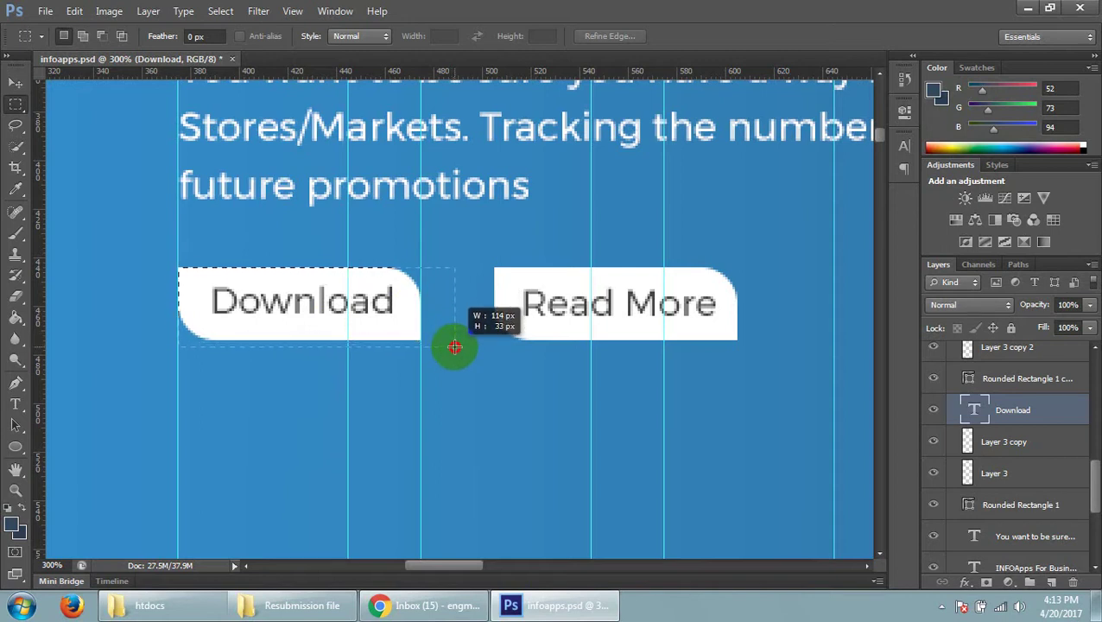
pyautogui.moveTo(455, 348); pyautogui.dragTo(445, 361)
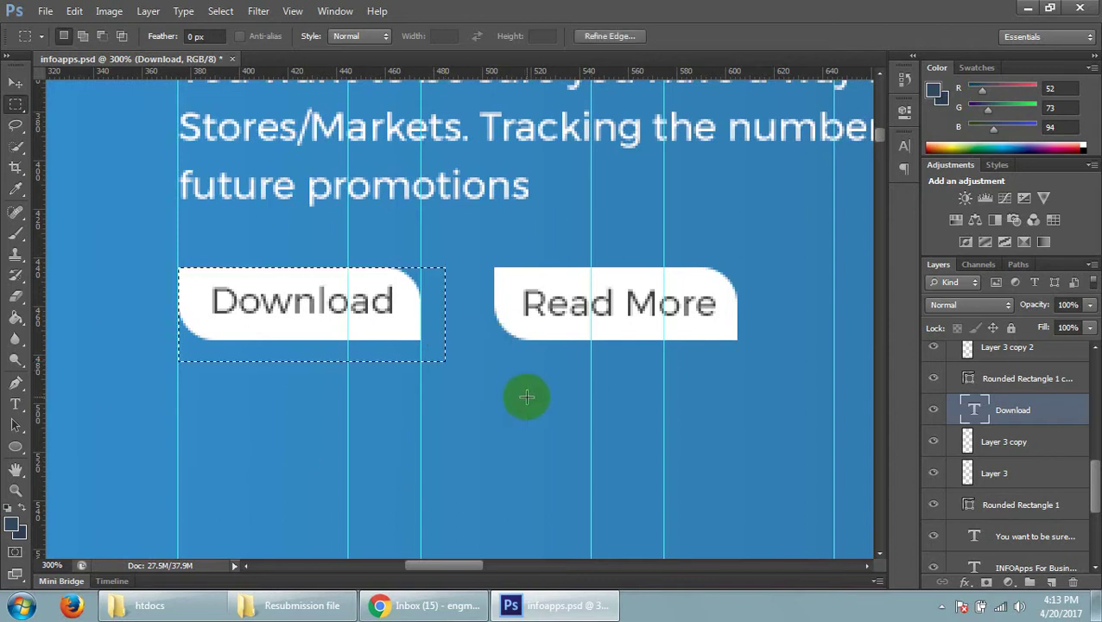
pyautogui.click(541, 386)
pyautogui.click(15, 446)
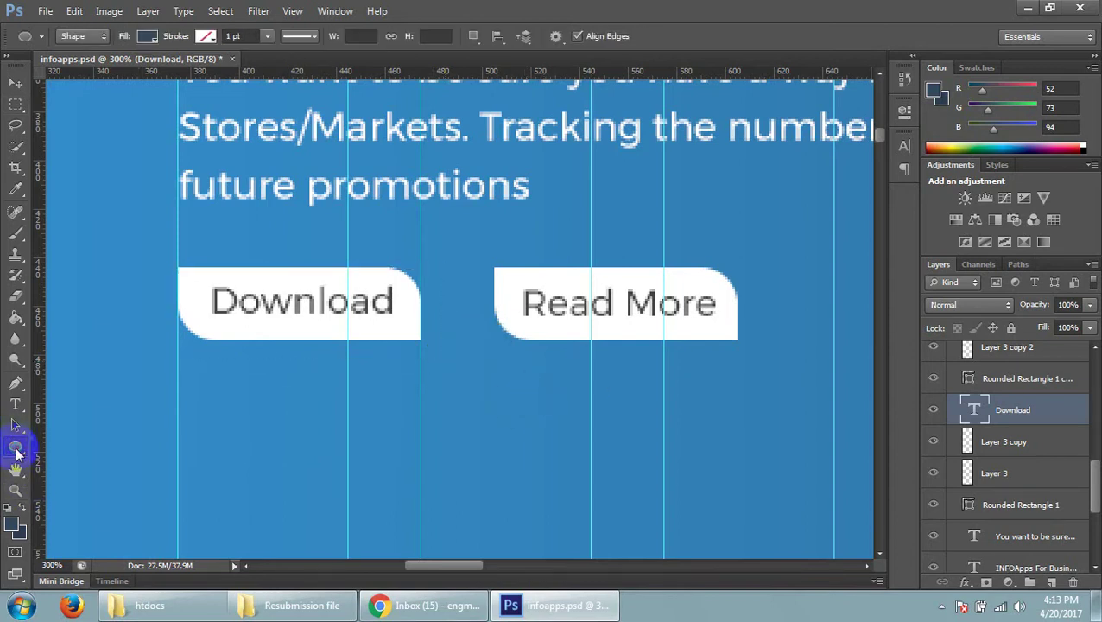
pyautogui.rightClick(15, 445)
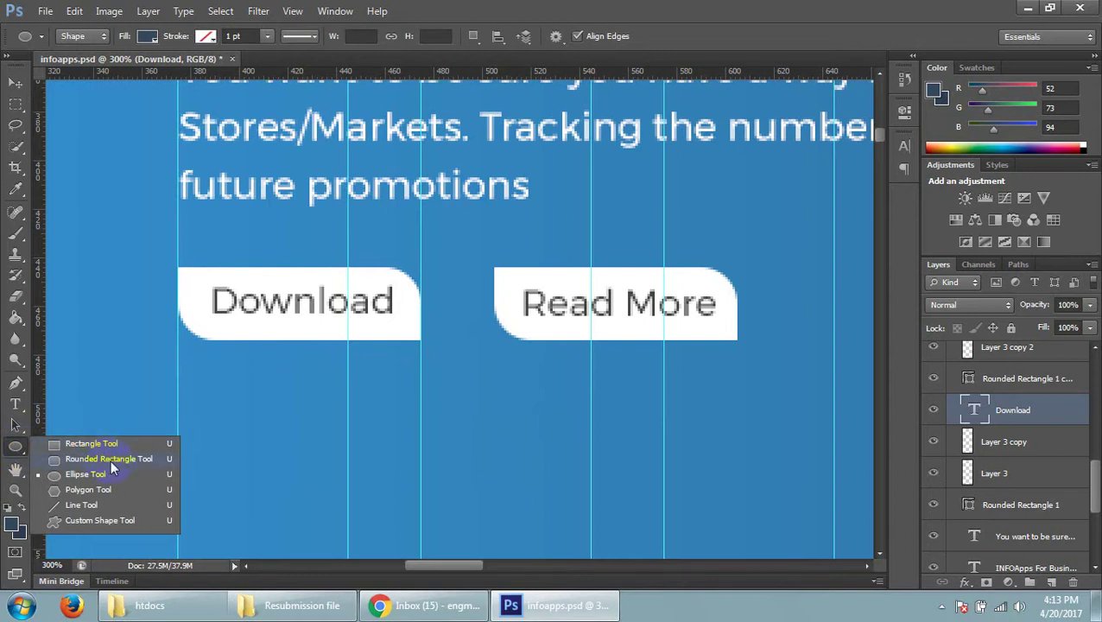
# - Set the Rounded Rectangle tool to 110 px width, 40 px height and 10 px corner radius
pyautogui.click(111, 460)
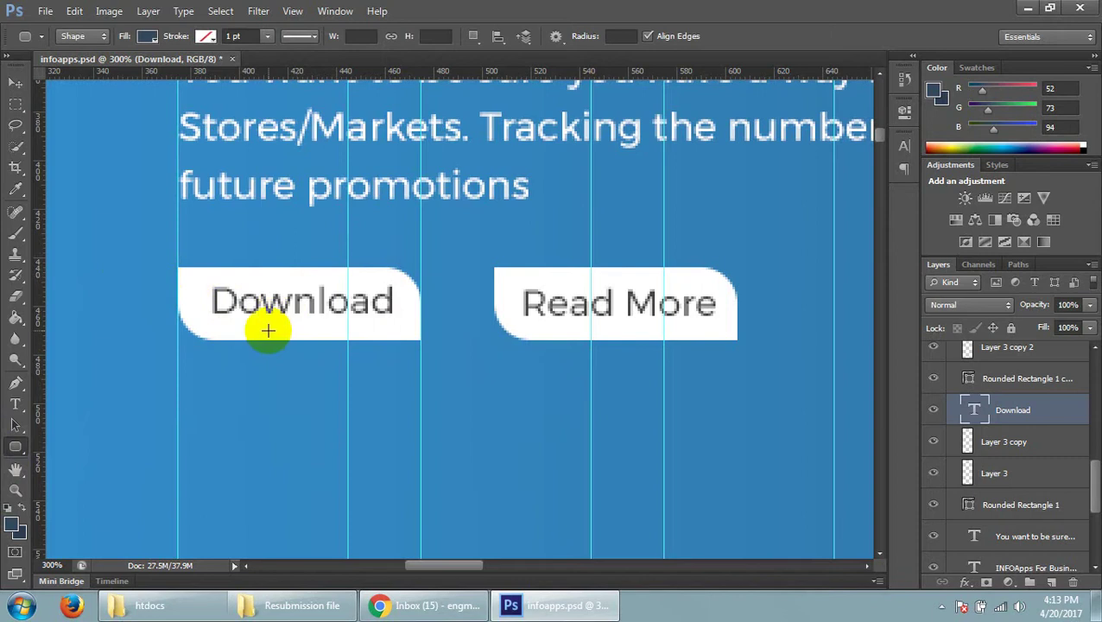
pyautogui.click(359, 36)
pyautogui.write('11')
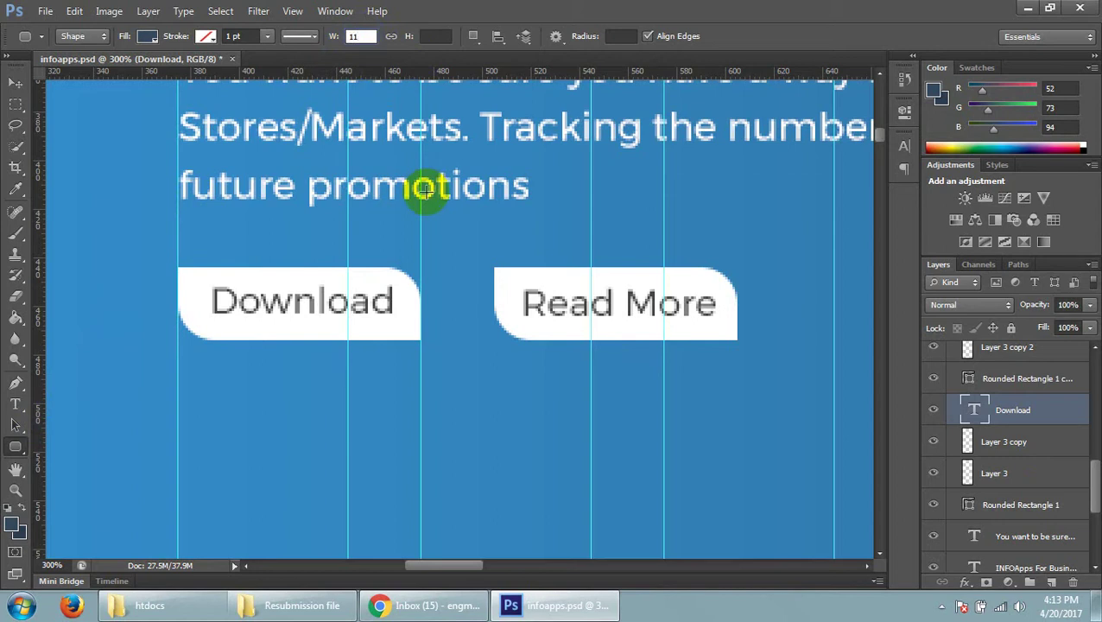
pyautogui.write('0')
pyautogui.click(436, 36)
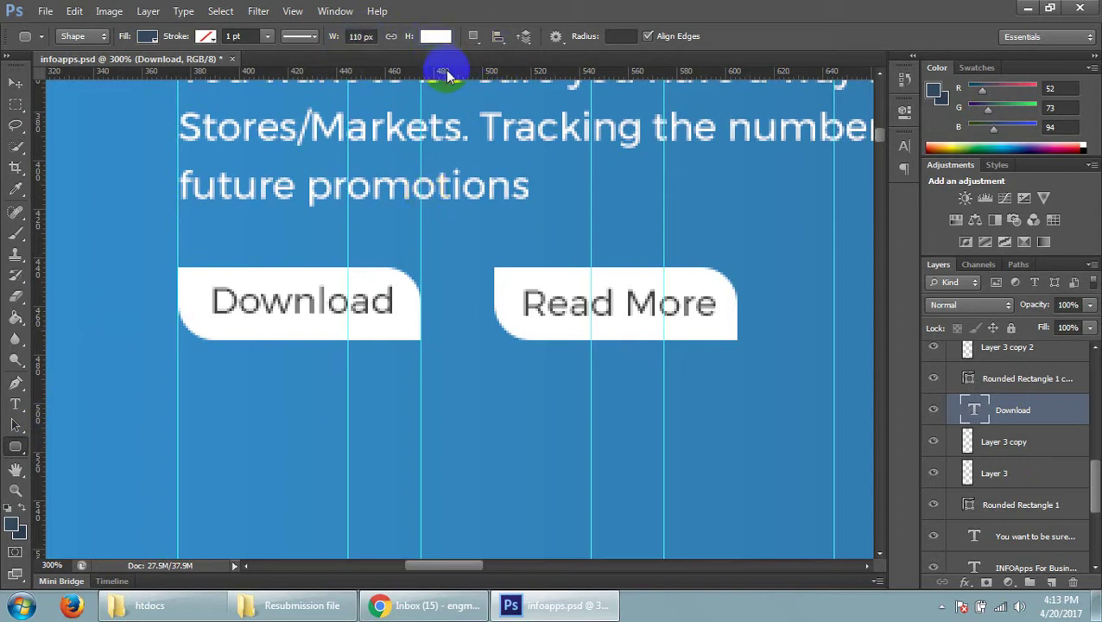
pyautogui.write('40')
pyautogui.click(617, 35)
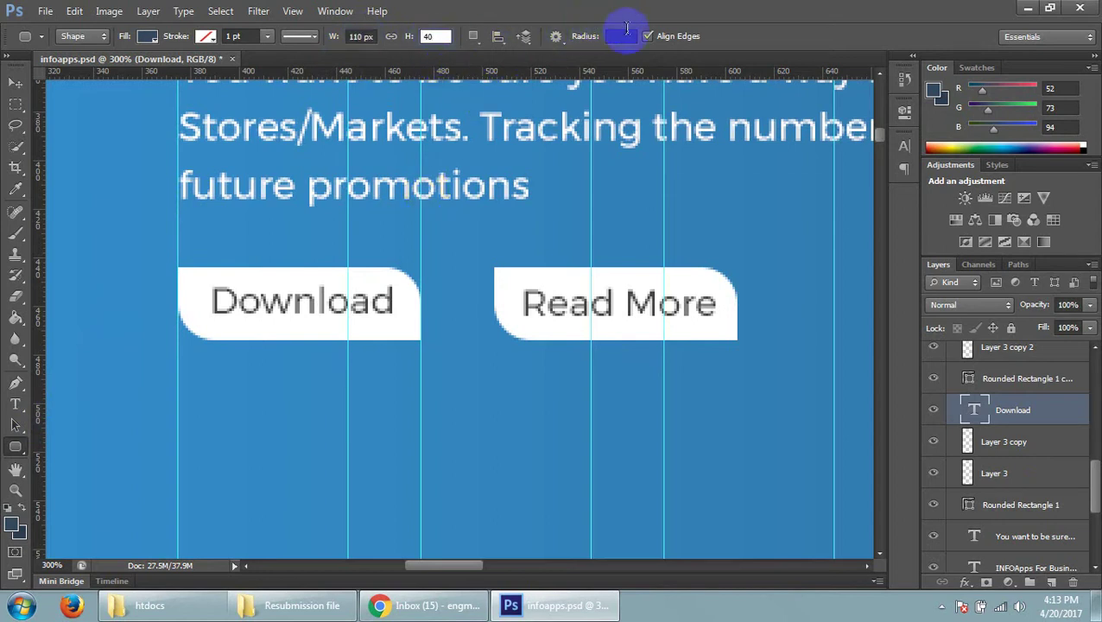
pyautogui.press('Return')
pyautogui.click(545, 237)
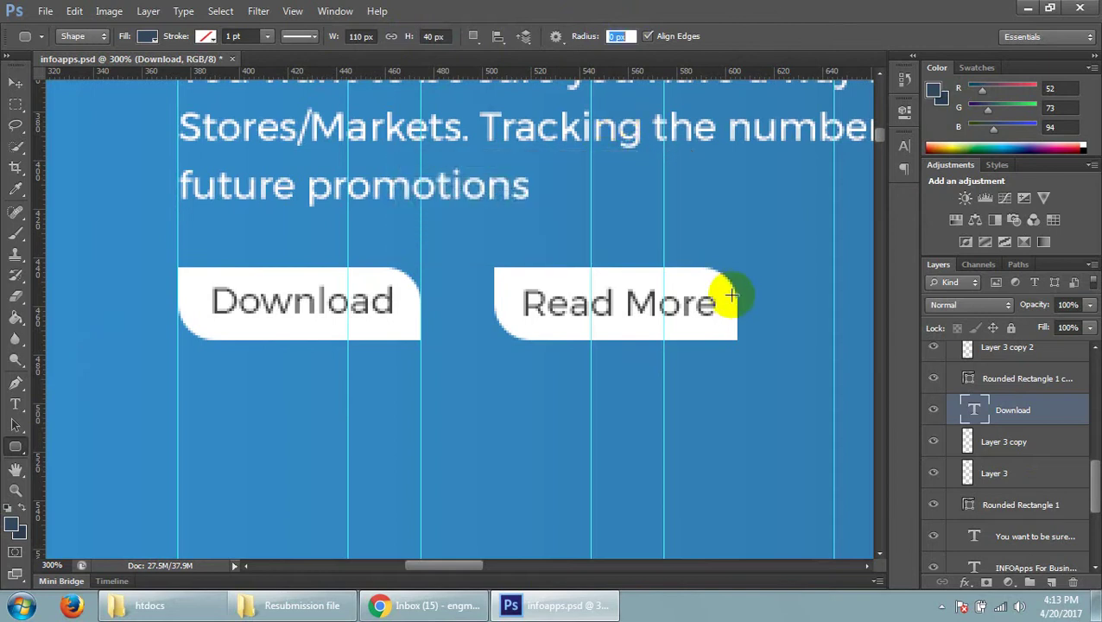
pyautogui.click(616, 36)
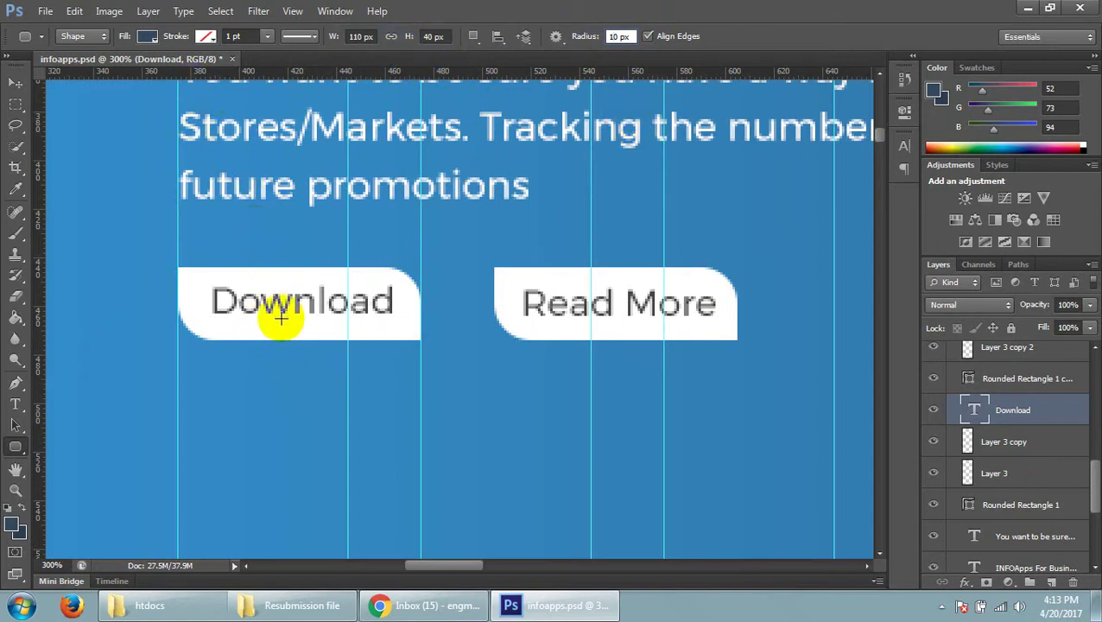
# - Create a 110 by 40 px navy rounded rectangle at the Download button
pyautogui.click(206, 38)
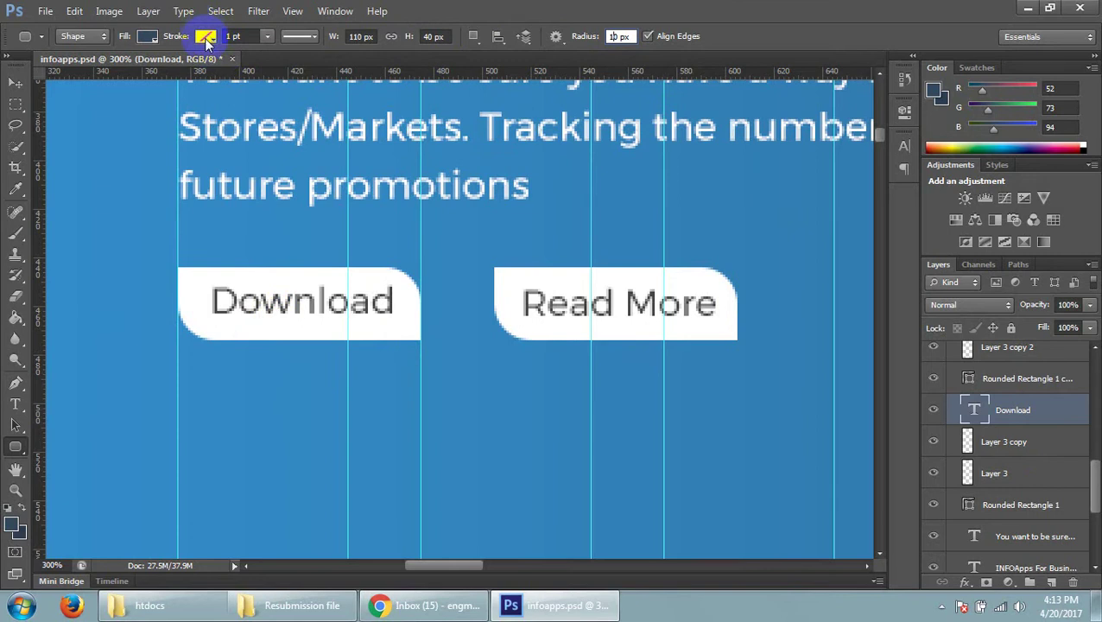
pyautogui.click(217, 300)
pyautogui.click(600, 268)
pyautogui.click(599, 266)
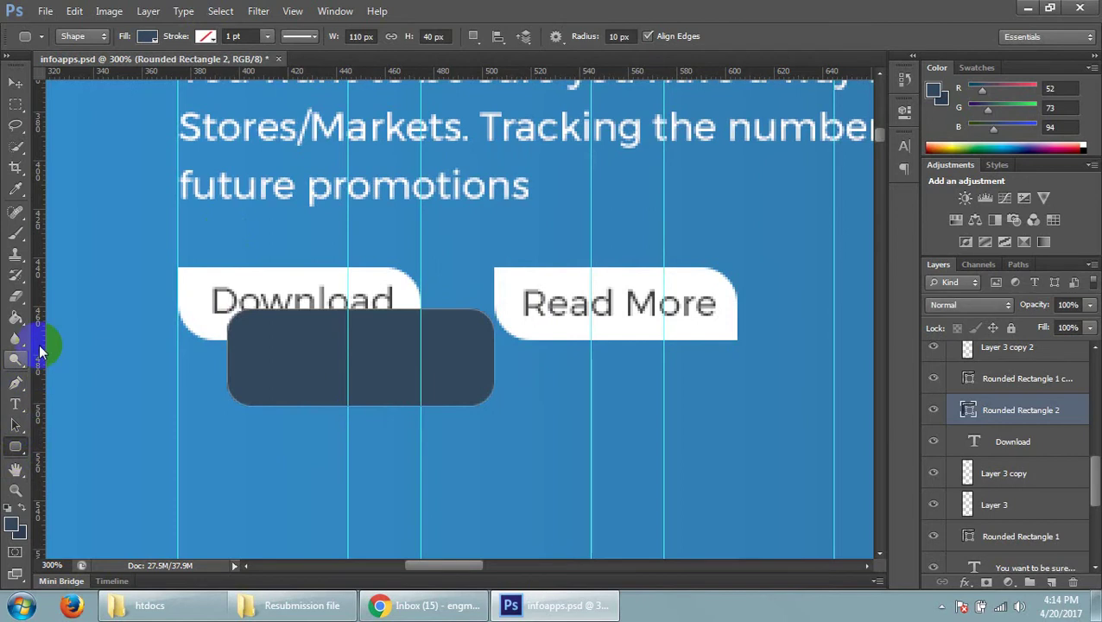
# - Sample white from the Download button and try filling the rectangle with the Paint Bucket
pyautogui.click(17, 321)
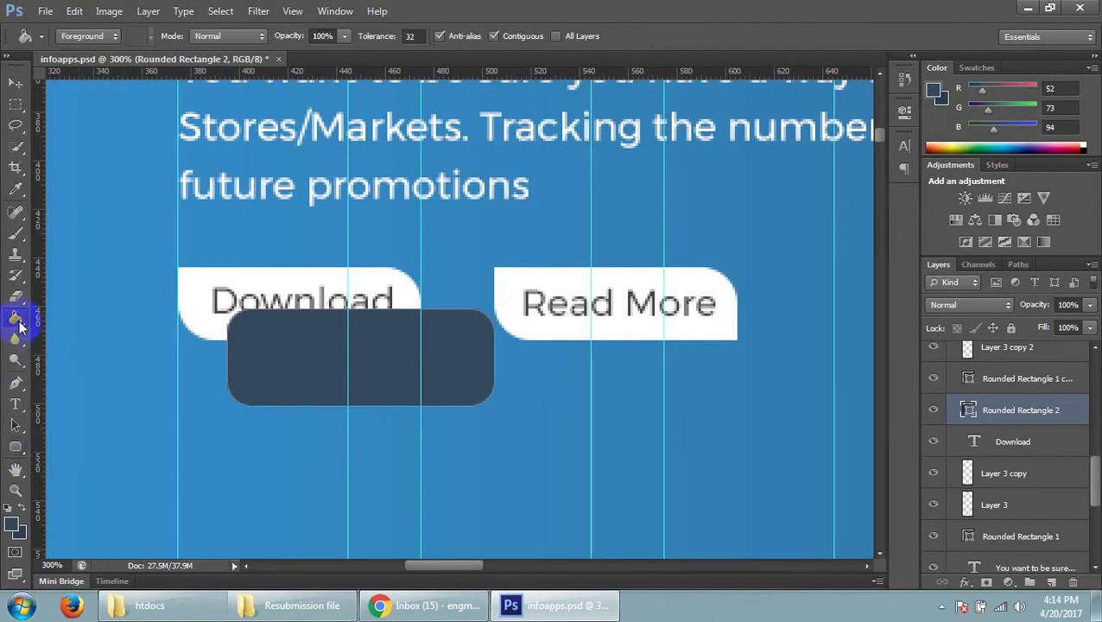
pyautogui.click(15, 189)
pyautogui.click(199, 292)
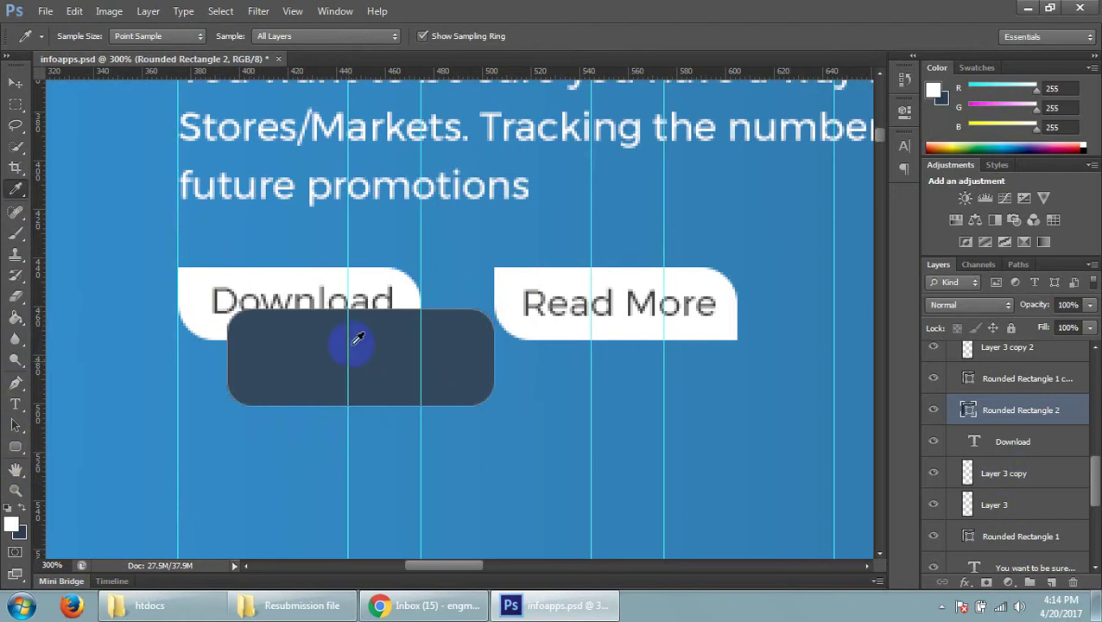
pyautogui.click(374, 293)
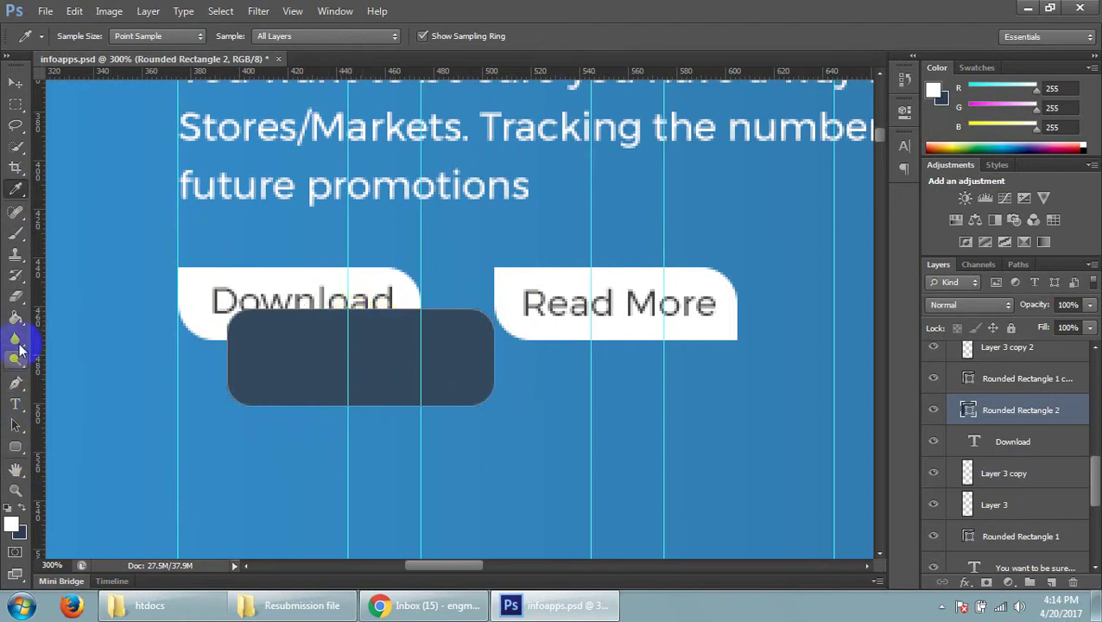
pyautogui.click(16, 318)
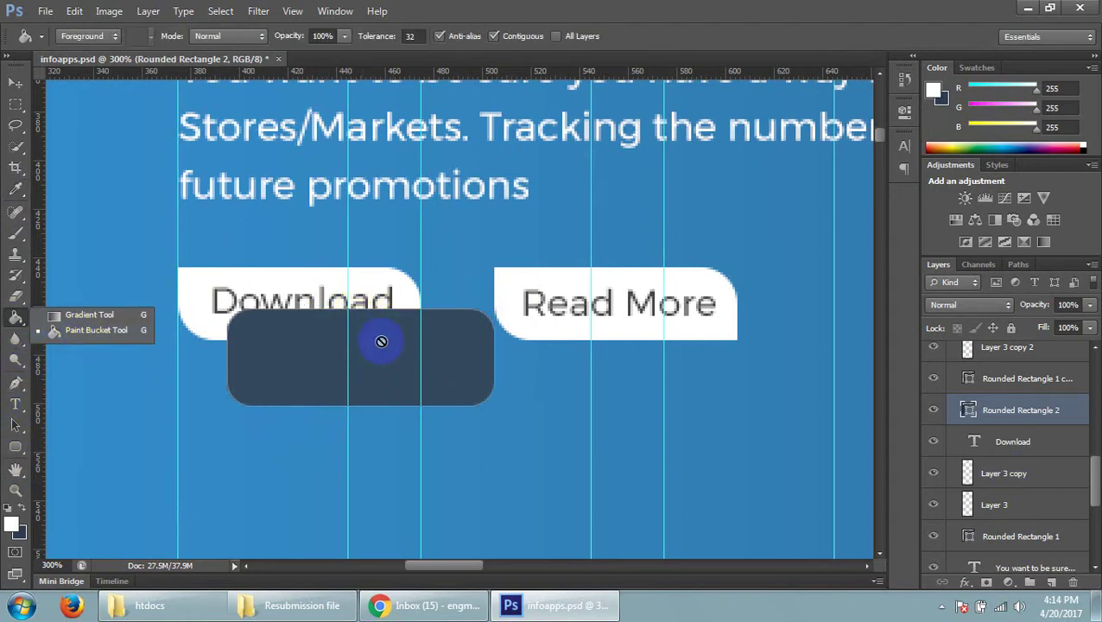
pyautogui.click(16, 318)
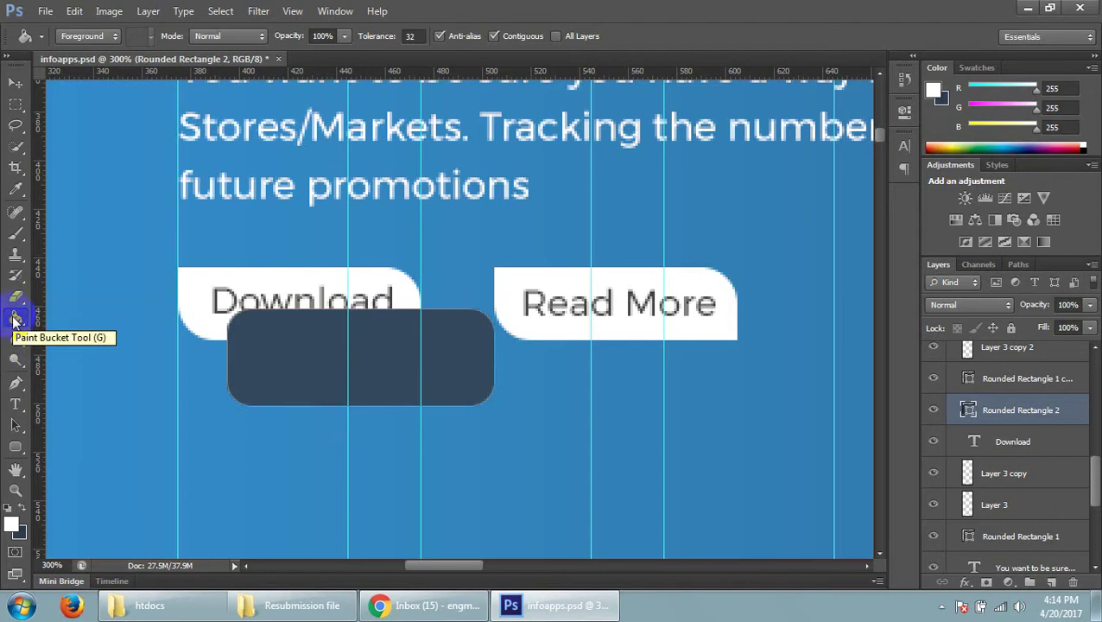
pyautogui.click(16, 318)
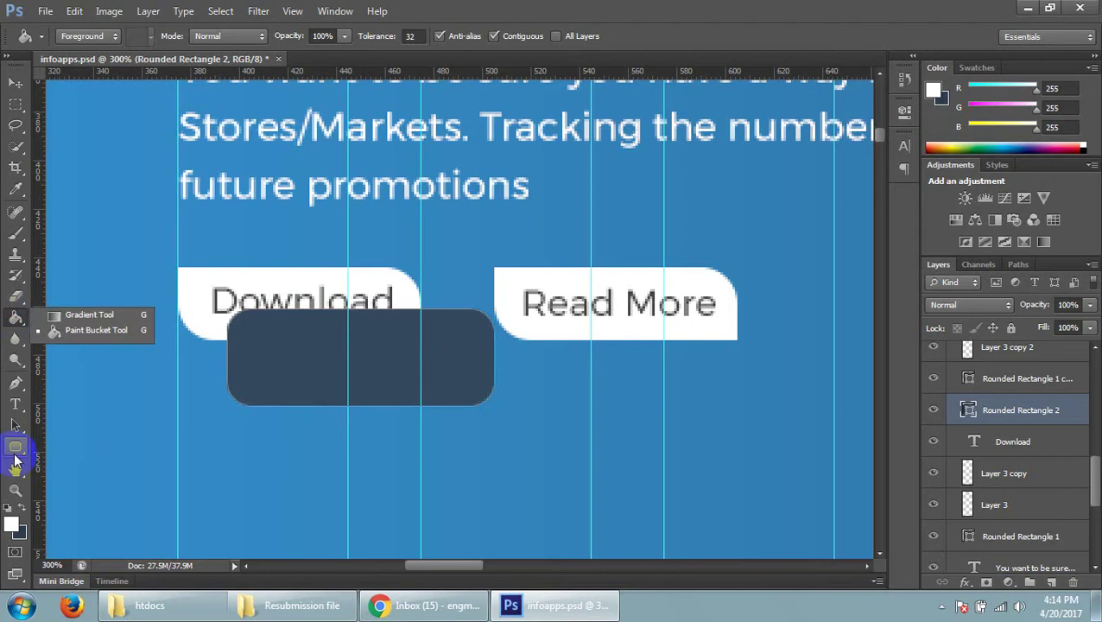
pyautogui.click(16, 446)
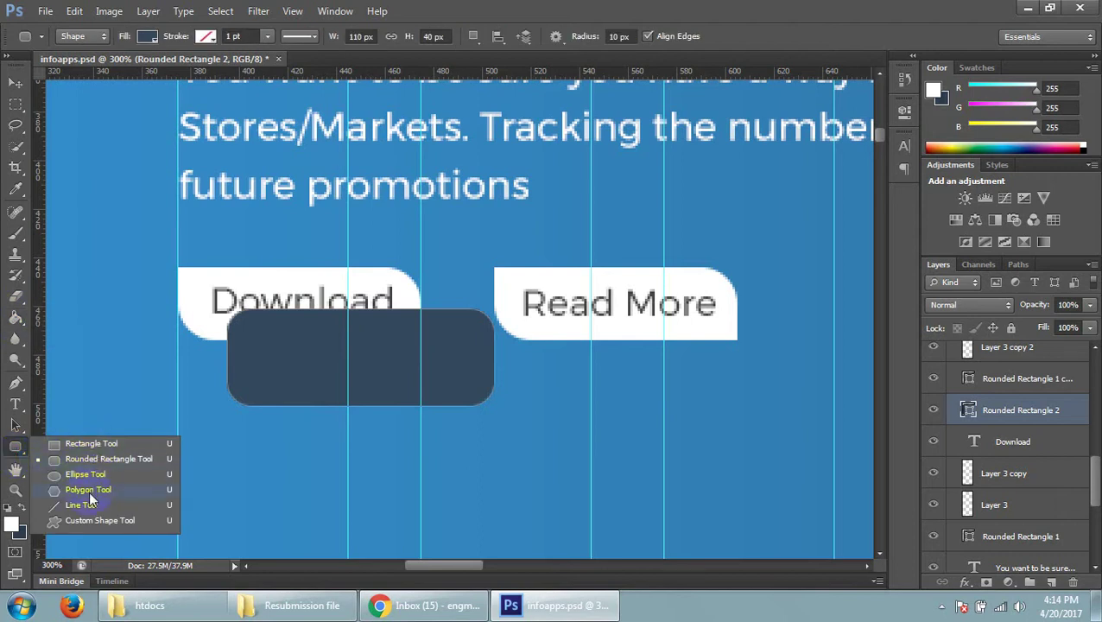
pyautogui.click(31, 321)
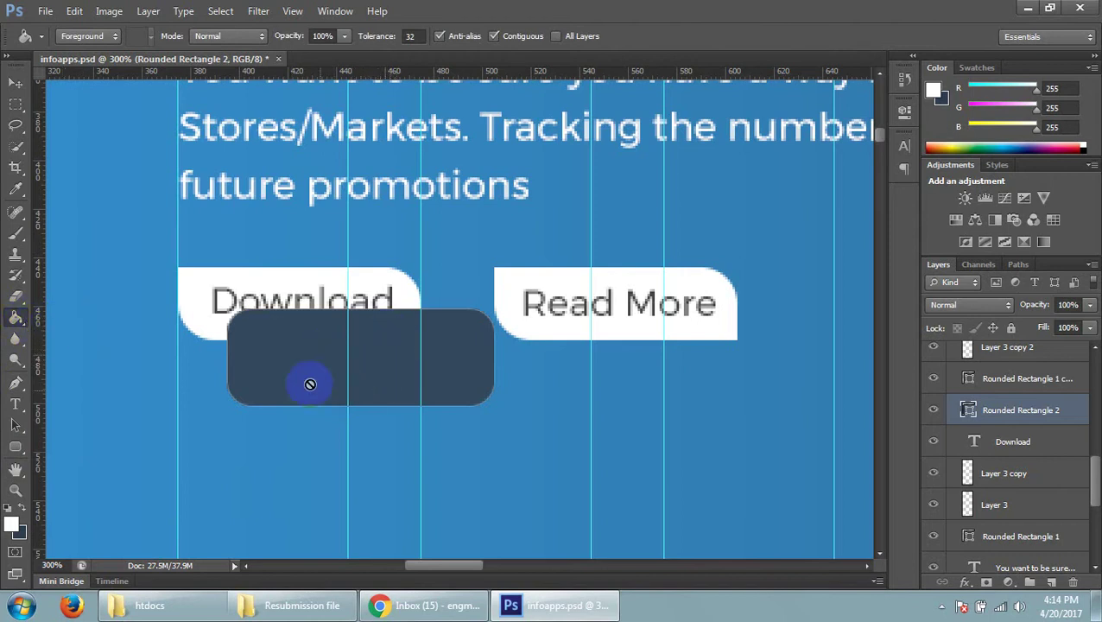
pyautogui.rightClick(16, 316)
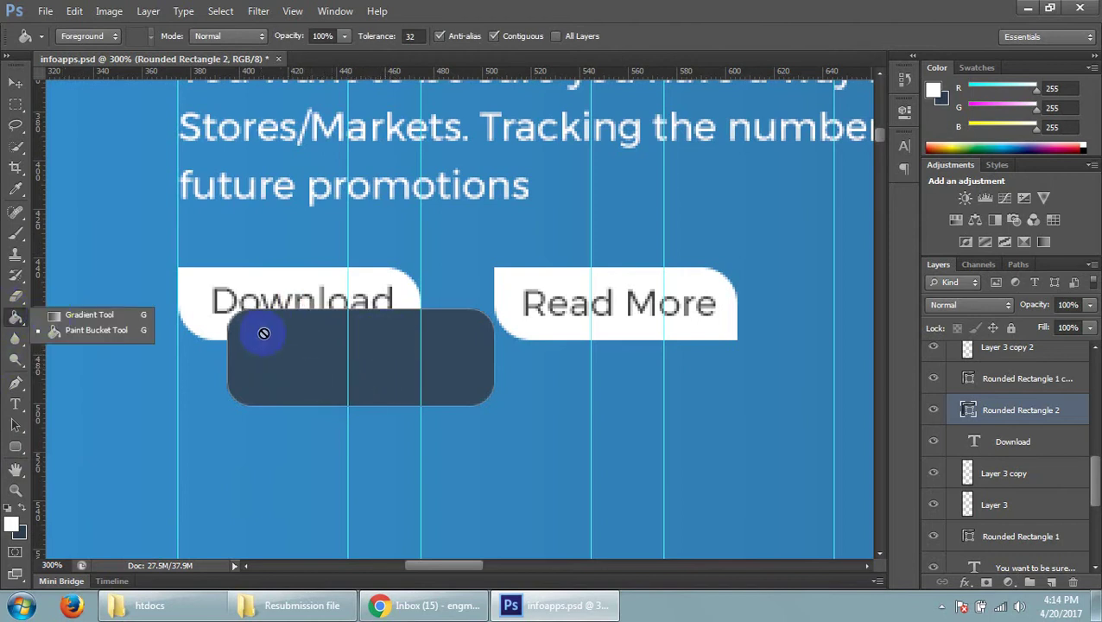
pyautogui.click(62, 336)
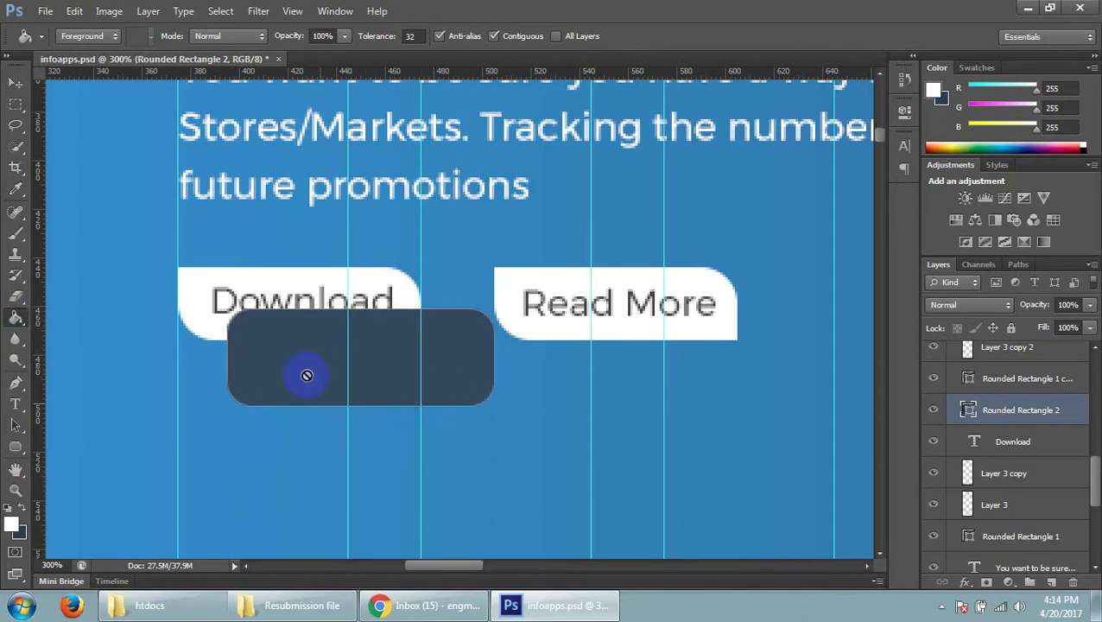
pyautogui.click(361, 301)
# - Change Rounded Rectangle 2's fill colour to white through its layer thumbnail
pyautogui.doubleClick(968, 410)
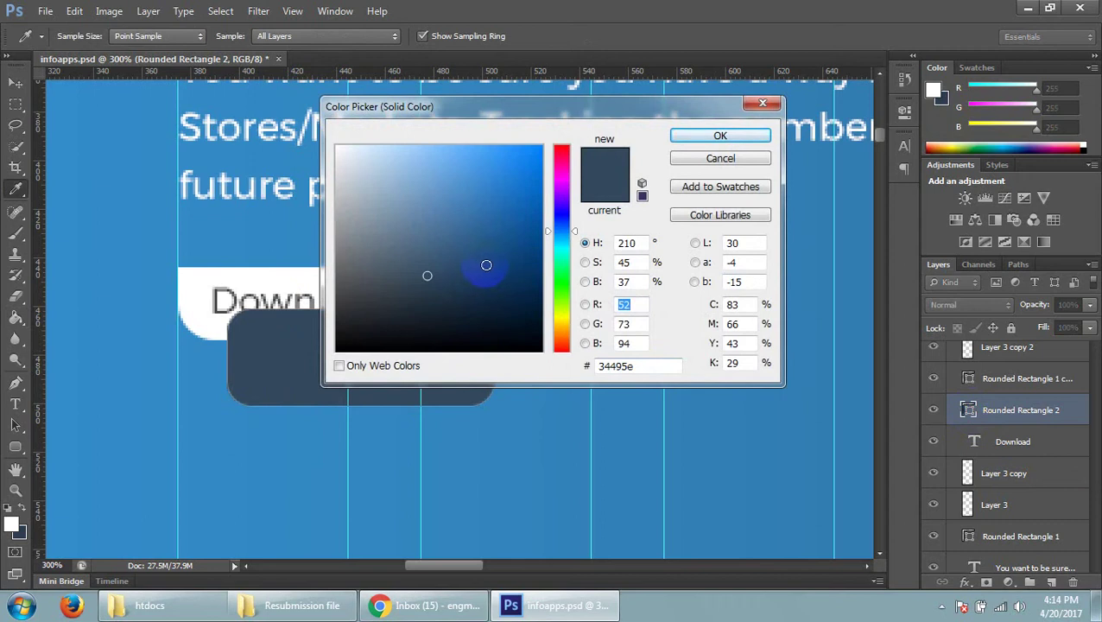
pyautogui.click(17, 522)
pyautogui.click(745, 133)
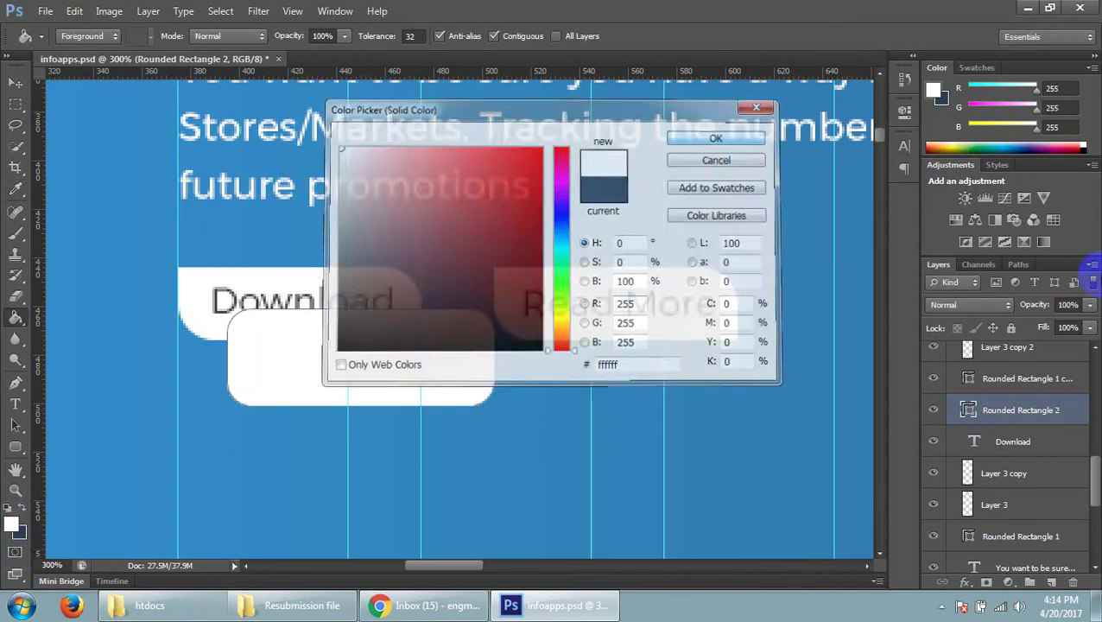
pyautogui.click(15, 83)
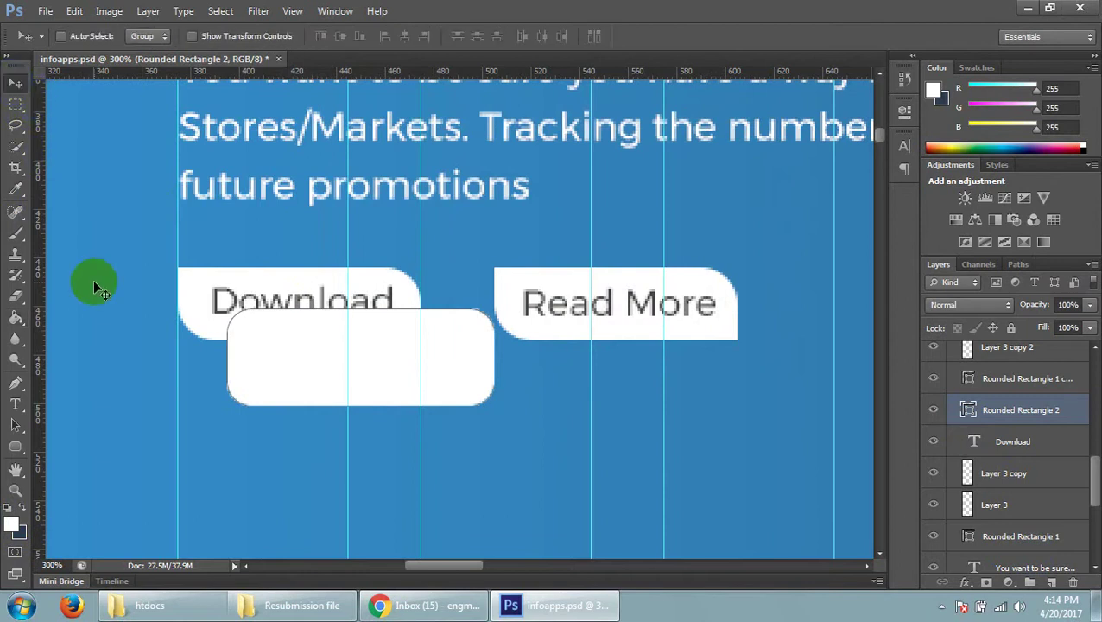
# - Move Rounded Rectangle 2 below Layer 3 in the layer stack
pyautogui.hotkey('ctrl', '-')
pyautogui.hotkey('ctrl', '-')
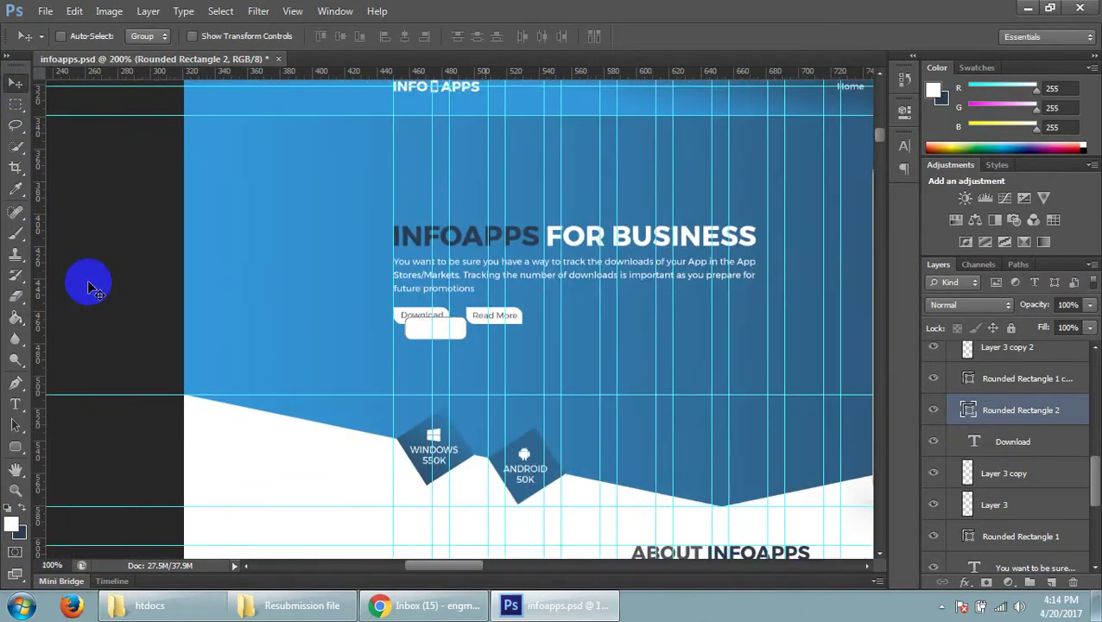
pyautogui.hotkey('ctrl', '-')
pyautogui.hotkey('ctrl', '+')
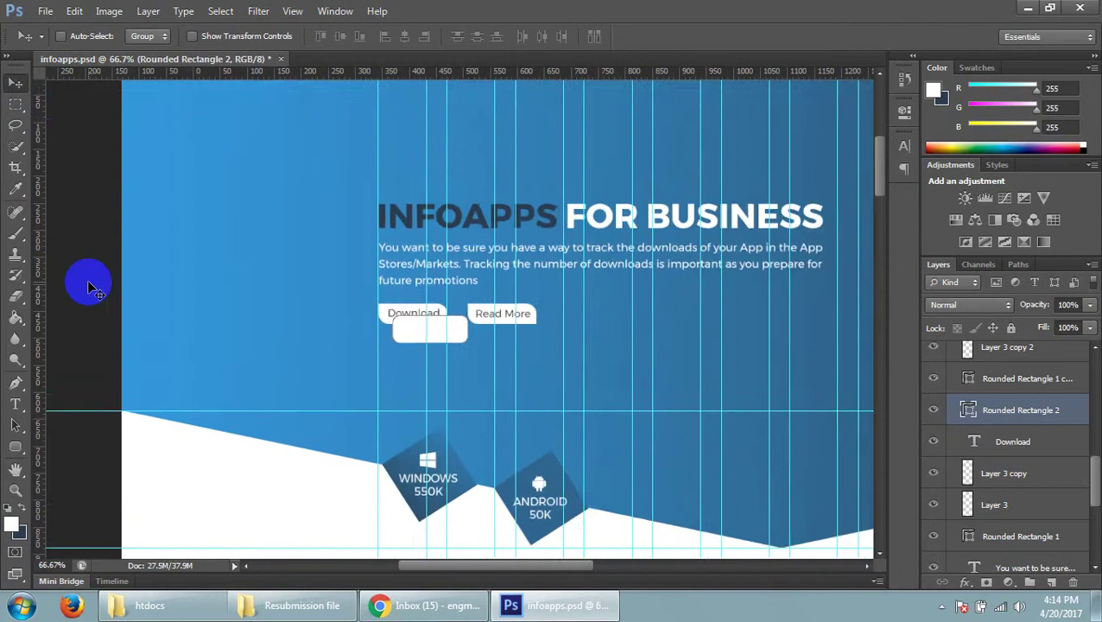
pyautogui.hotkey('ctrl', '+')
pyautogui.hotkey('ctrl', '+')
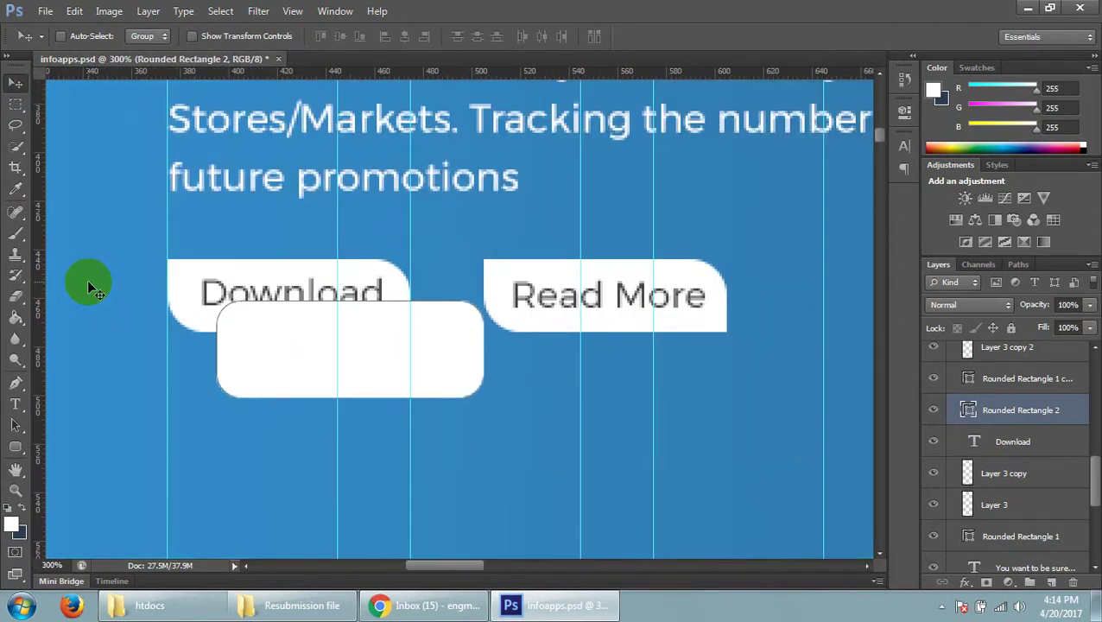
pyautogui.hotkey('ctrl', '-')
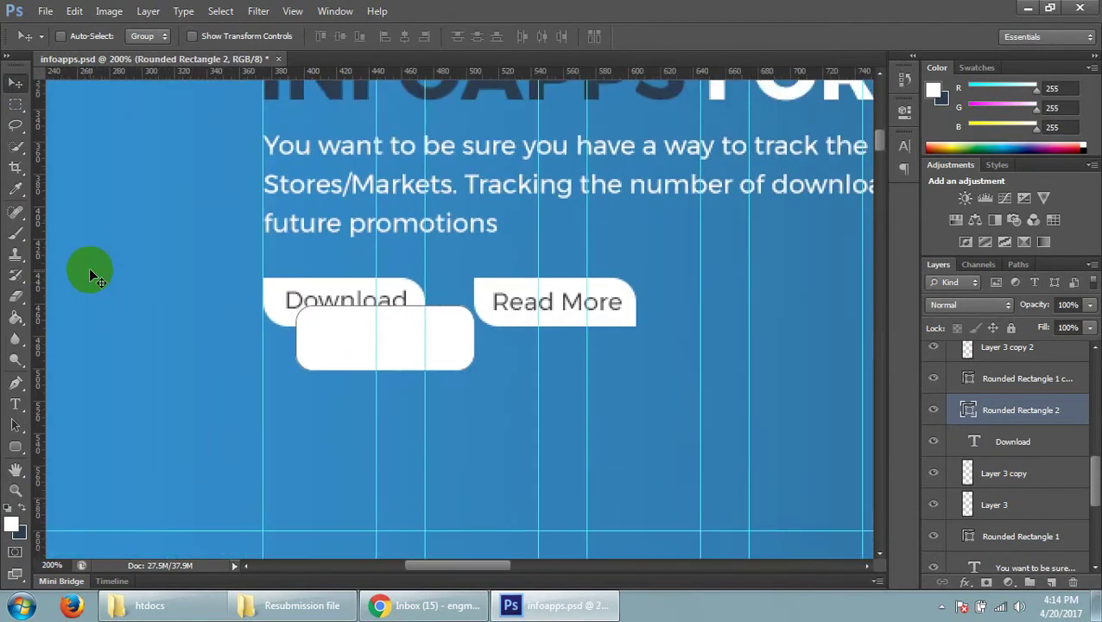
pyautogui.moveTo(1028, 431); pyautogui.dragTo(1026, 499)
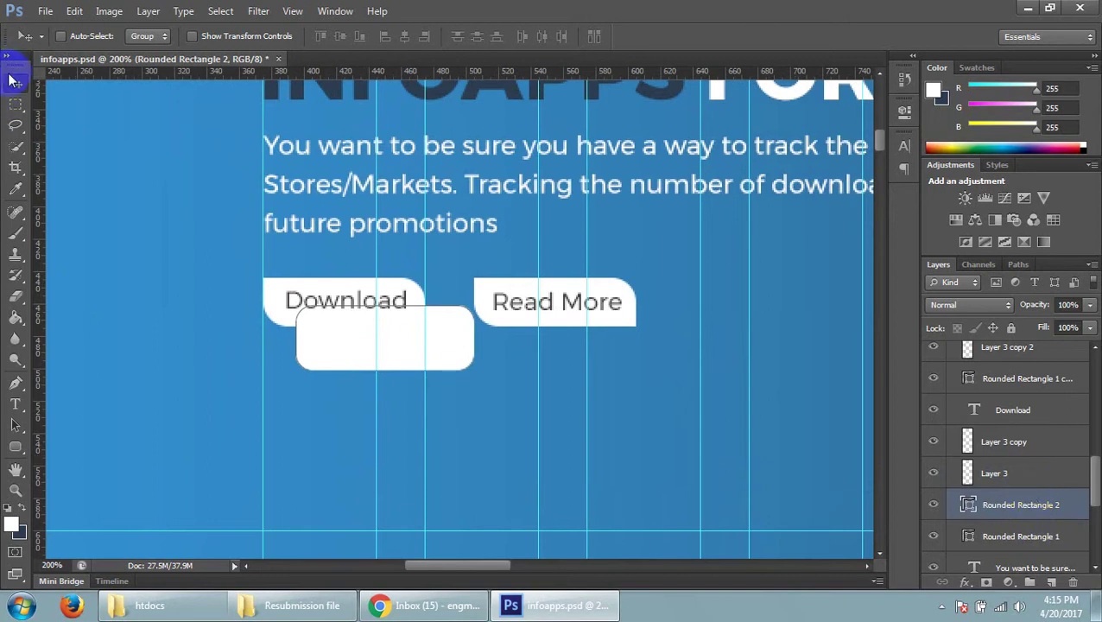
# - Nudge the white rectangle left and up so it sits just below the Download button
pyautogui.press('Left')
pyautogui.press('Left')
pyautogui.press('Left')
pyautogui.press('Left')
pyautogui.press('Left')
pyautogui.press('Left')
pyautogui.press('Left')
pyautogui.press('Left')
pyautogui.press('Left')
pyautogui.press('Left')
pyautogui.press('Left')
pyautogui.press('Left')
pyautogui.press('Left')
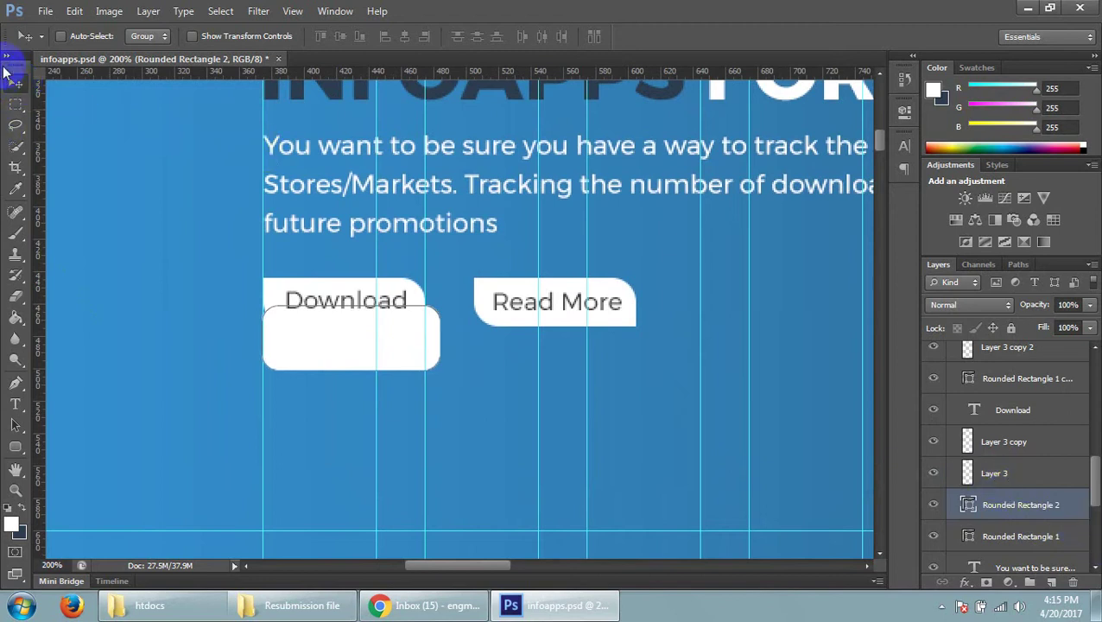
pyautogui.press('Up')
pyautogui.press('Up')
pyautogui.press('Up')
pyautogui.press('Up')
pyautogui.press('Up')
pyautogui.press('Up')
pyautogui.press('Up')
pyautogui.press('Up')
pyautogui.press('Up')
pyautogui.press('Up')
pyautogui.press('Up')
pyautogui.press('Up')
pyautogui.press('Up')
pyautogui.press('Down')
pyautogui.press('Down')
pyautogui.press('Down')
pyautogui.press('Down')
pyautogui.press('Down')
pyautogui.press('Down')
pyautogui.press('Down')
pyautogui.press('Down')
pyautogui.press('Down')
pyautogui.press('Down')
pyautogui.press('Down')
pyautogui.press('Down')
pyautogui.press('Down')
pyautogui.press('Down')
pyautogui.press('Down')
pyautogui.press('Down')
pyautogui.press('Down')
pyautogui.press('Down')
pyautogui.press('Down')
pyautogui.press('Down')
pyautogui.press('Down')
pyautogui.press('Down')
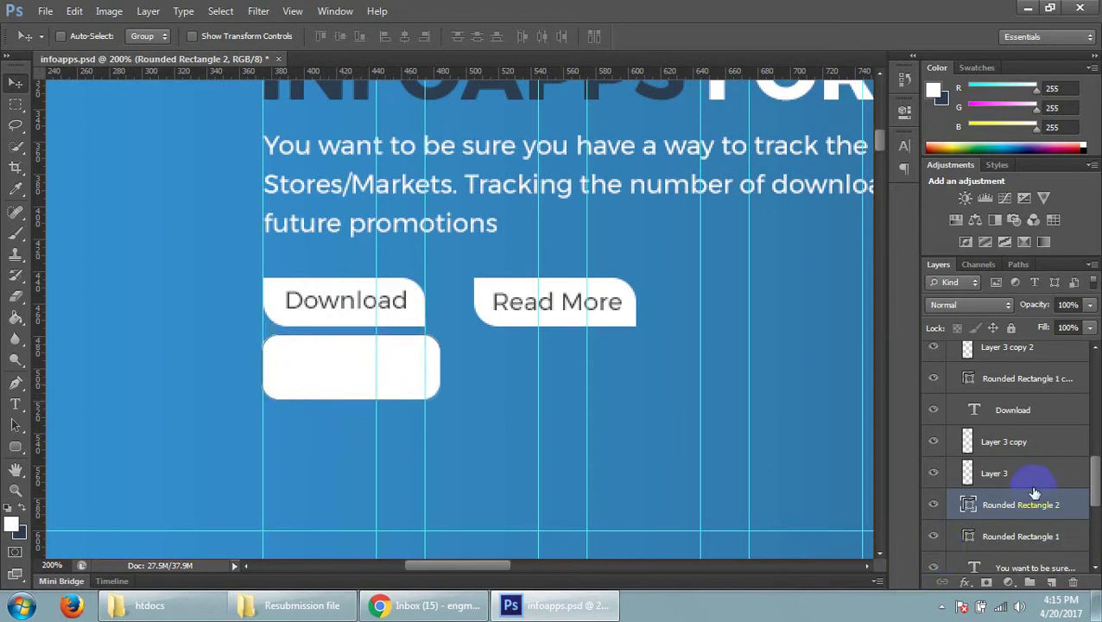
pyautogui.click(989, 474)
# - Nudge the small Layer 3 and Layer 3 copy white pieces down and up into the rectangle
pyautogui.click(934, 475)
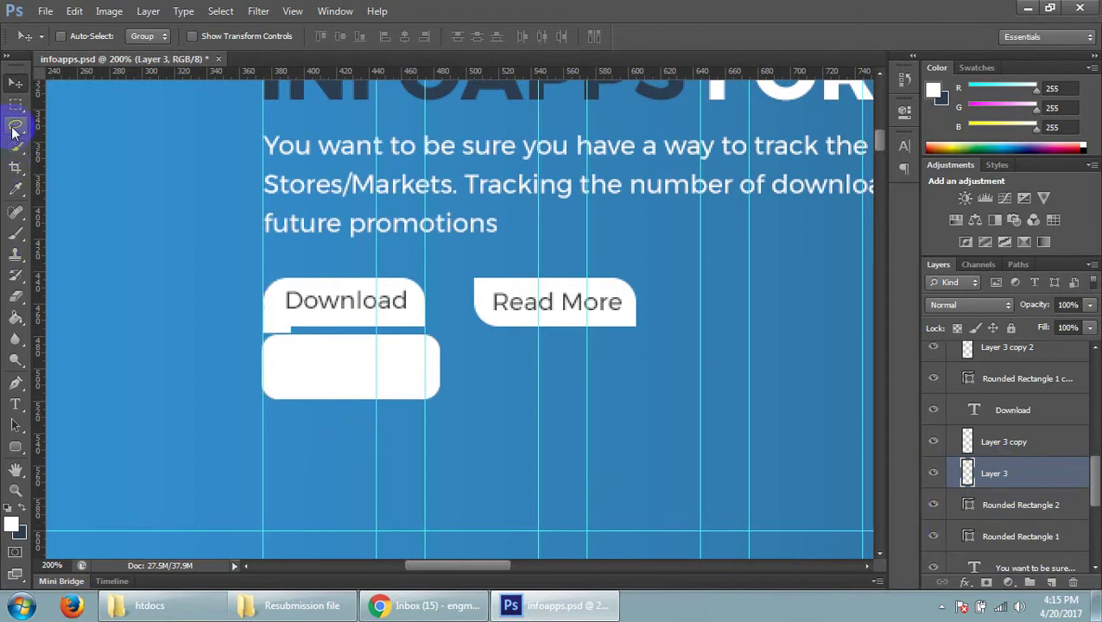
pyautogui.click(218, 164)
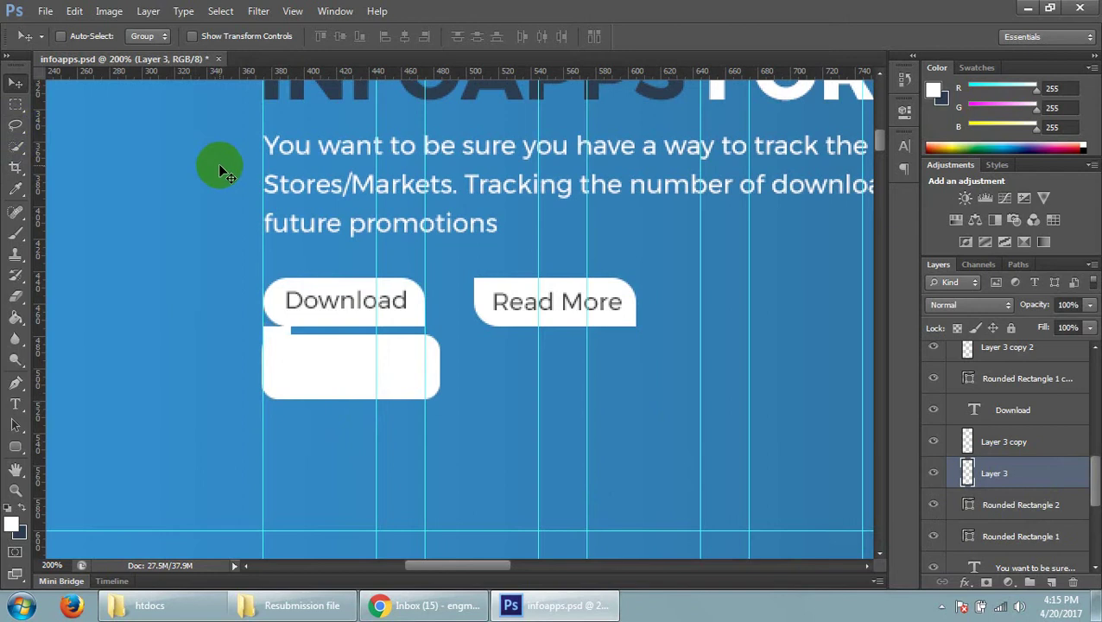
pyautogui.press('Down')
pyautogui.press('Down')
pyautogui.press('Down')
pyautogui.press('Down')
pyautogui.click(1009, 454)
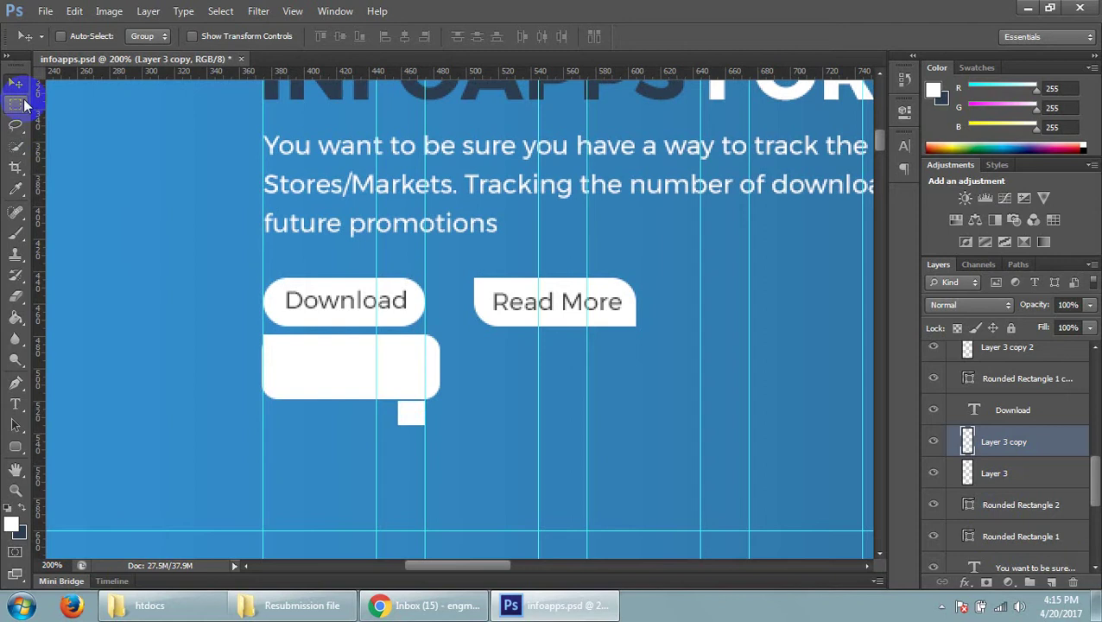
pyautogui.press('Up')
pyautogui.press('Up')
pyautogui.press('Up')
pyautogui.press('Up')
pyautogui.press('Up')
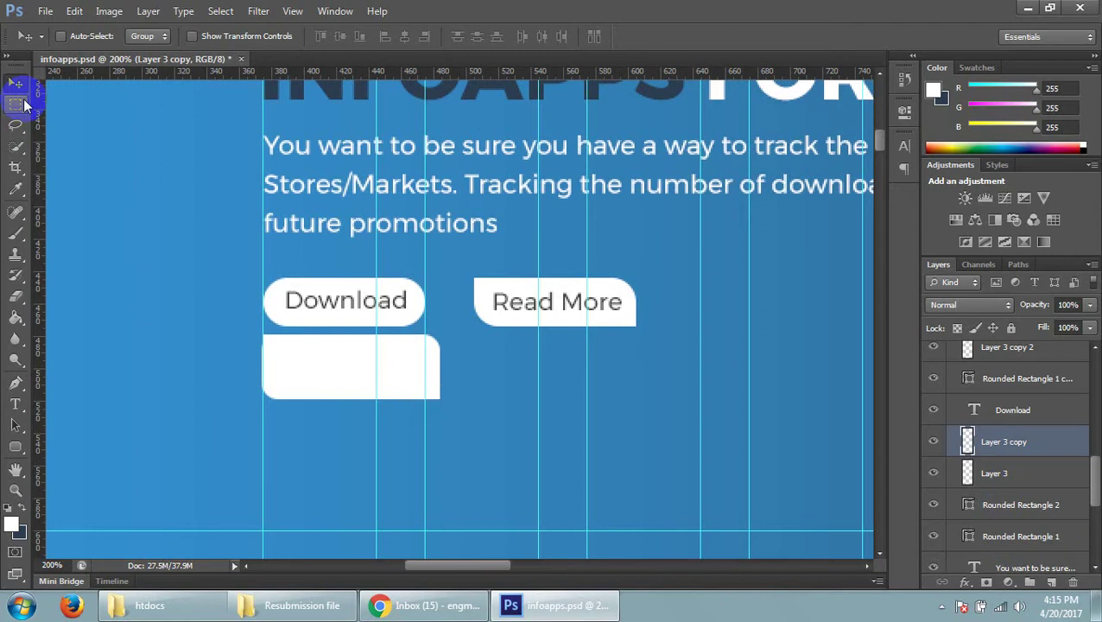
# - Hide the guides and adjust the Layer 3 piece's position
pyautogui.click(307, 300)
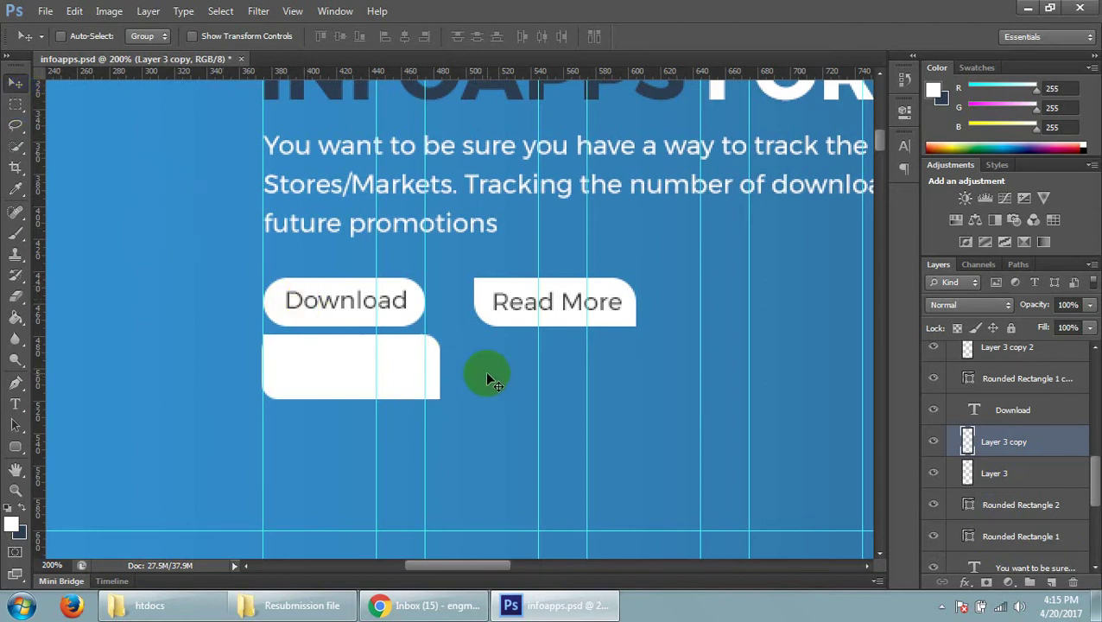
pyautogui.hotkey('ctrl', 'h')
pyautogui.click(1037, 472)
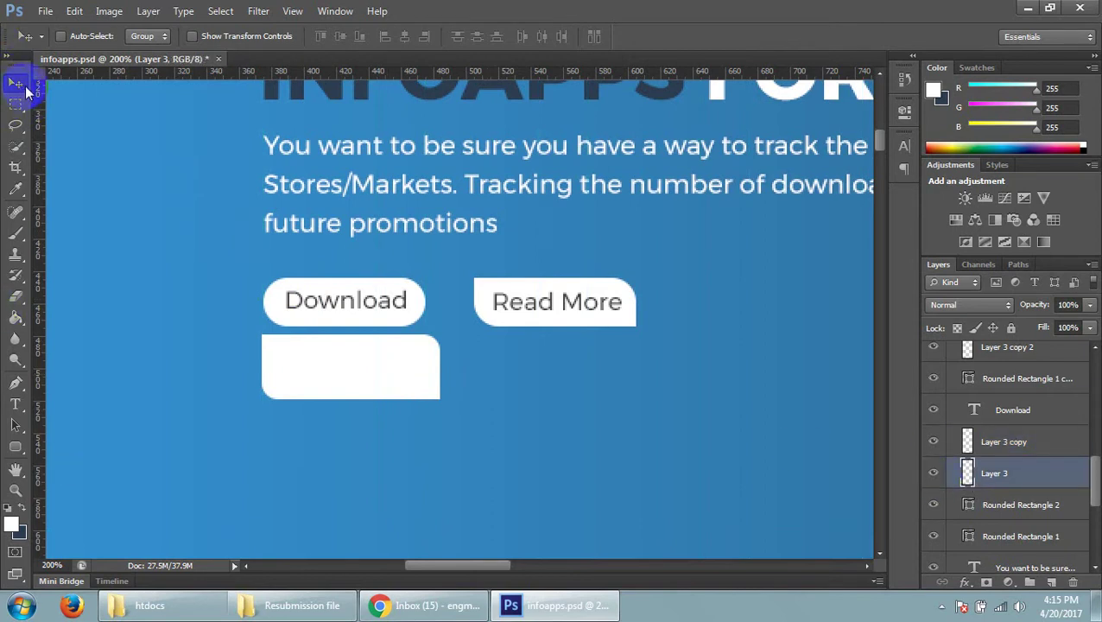
pyautogui.moveTo(1001, 441); pyautogui.dragTo(986, 466)
pyautogui.moveTo(344, 302); pyautogui.dragTo(353, 303)
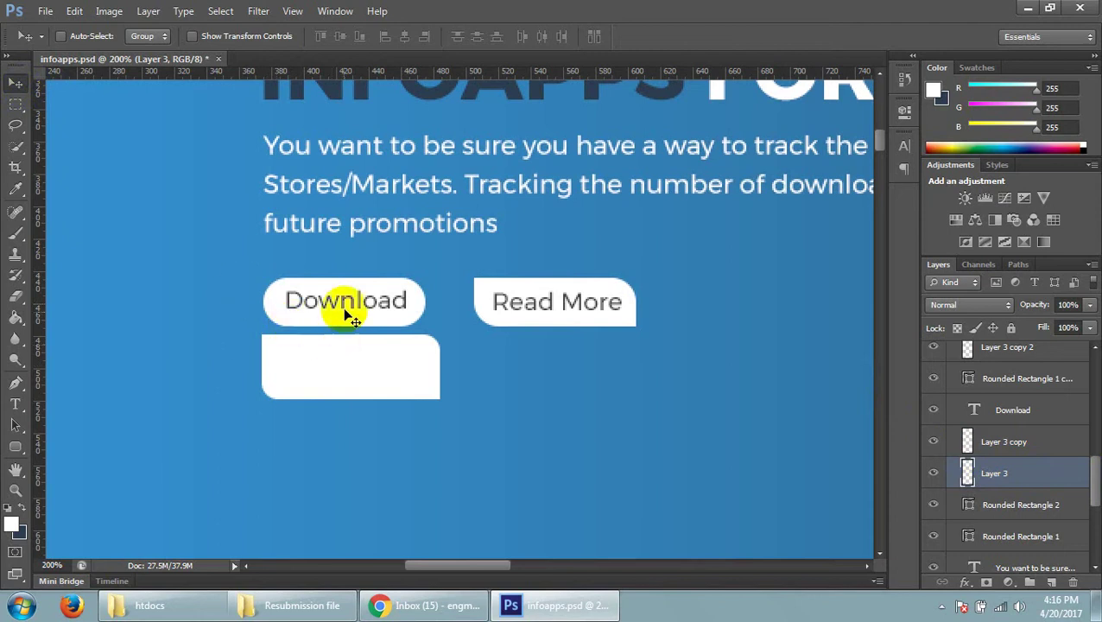
# - Nudge the Download label down and slightly right into the lower white box
pyautogui.click(1021, 411)
pyautogui.press('Down')
pyautogui.press('Down')
pyautogui.press('Down')
pyautogui.press('Down')
pyautogui.press('Down')
pyautogui.press('Down')
pyautogui.press('Down')
pyautogui.press('Down')
pyautogui.press('Down')
pyautogui.press('Down')
pyautogui.press('Down')
pyautogui.press('Down')
pyautogui.press('Down')
pyautogui.press('Down')
pyautogui.press('Down')
pyautogui.press('Down')
pyautogui.press('Down')
pyautogui.press('Down')
pyautogui.press('Down')
pyautogui.press('Down')
pyautogui.press('Down')
pyautogui.press('Down')
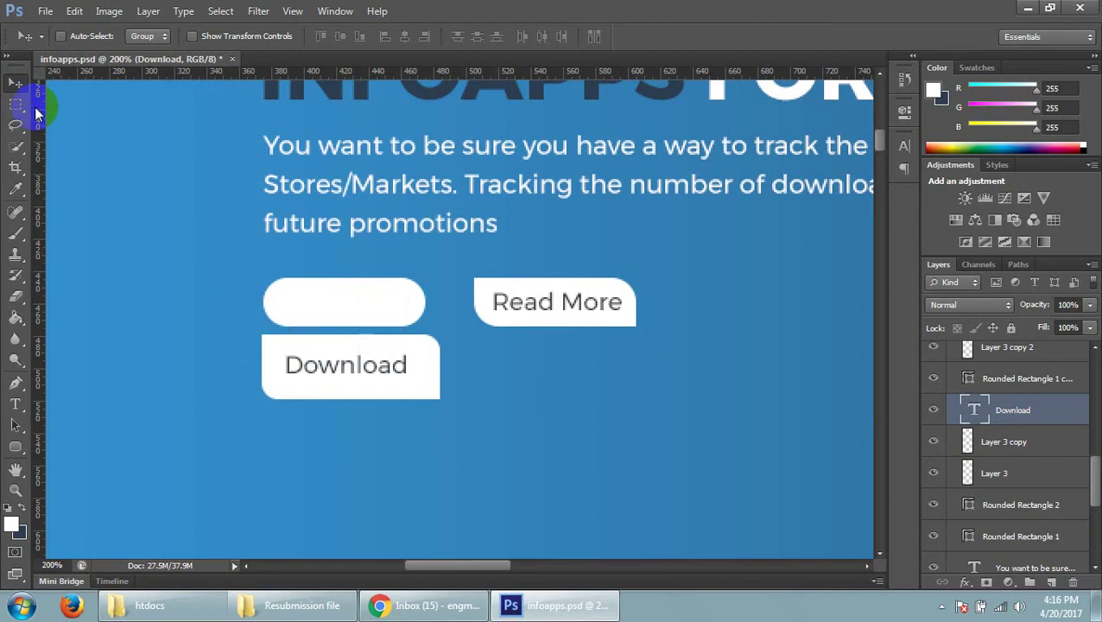
pyautogui.press('Right')
pyautogui.press('Right')
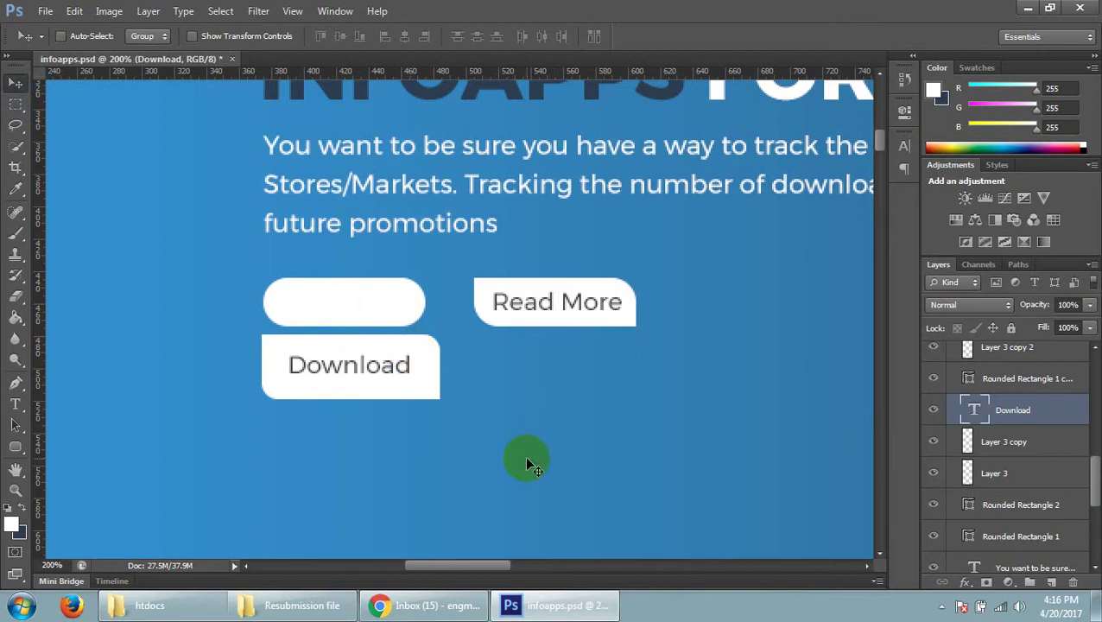
pyautogui.hotkey('ctrl', '-')
pyautogui.hotkey('ctrl', '-')
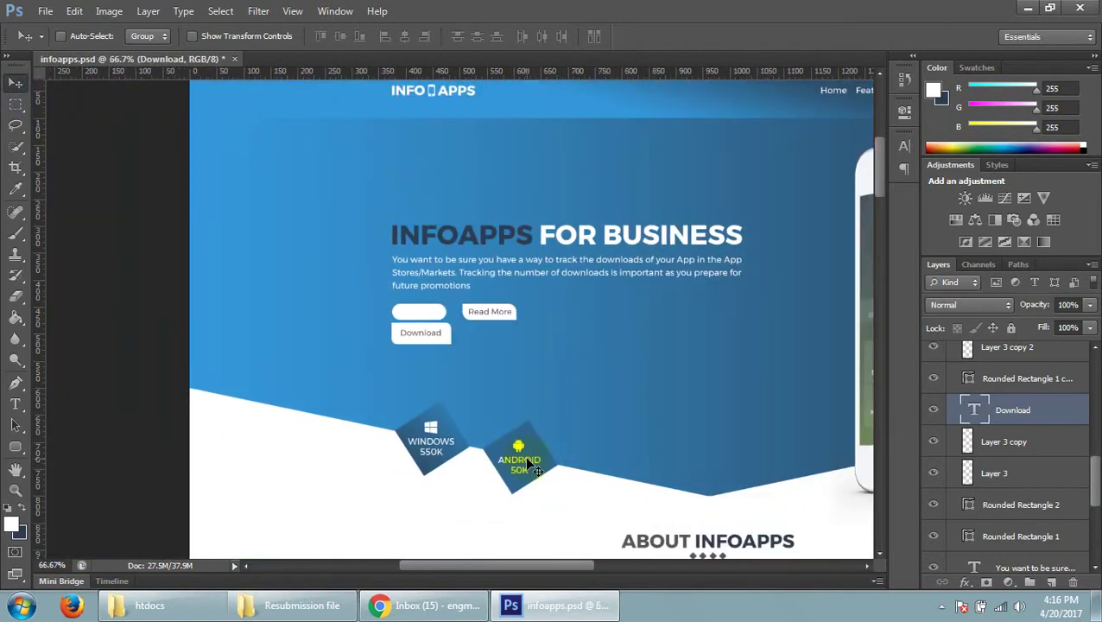
pyautogui.hotkey('ctrl', '+')
pyautogui.hotkey('ctrl', '+')
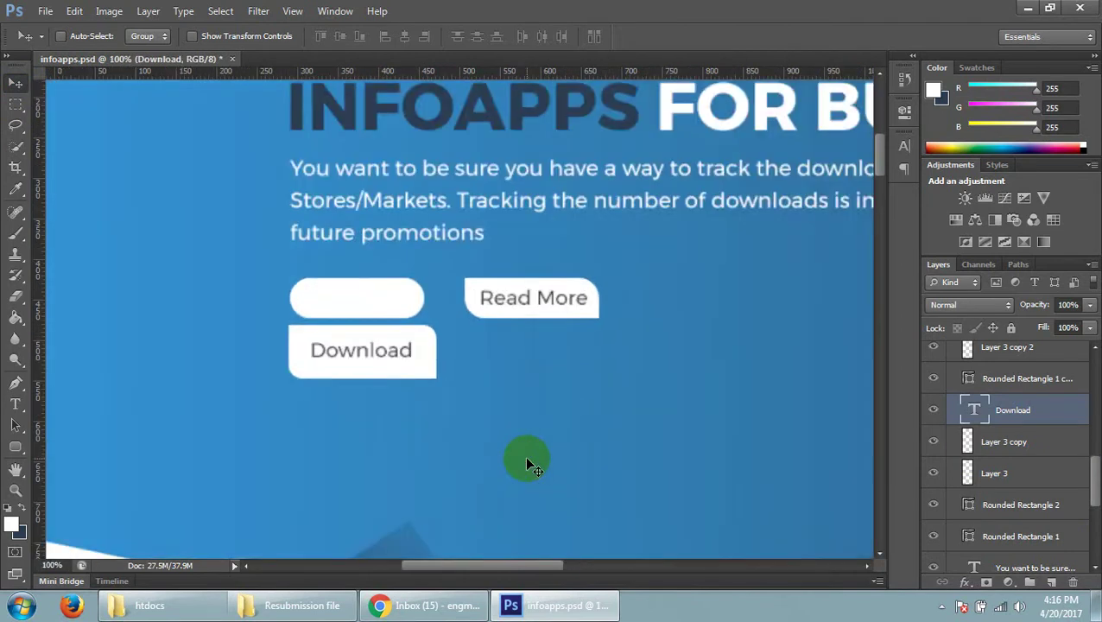
# - Briefly edit the Download text, then select the Rounded Rectangle 2 background layer
pyautogui.click(15, 404)
pyautogui.click(349, 355)
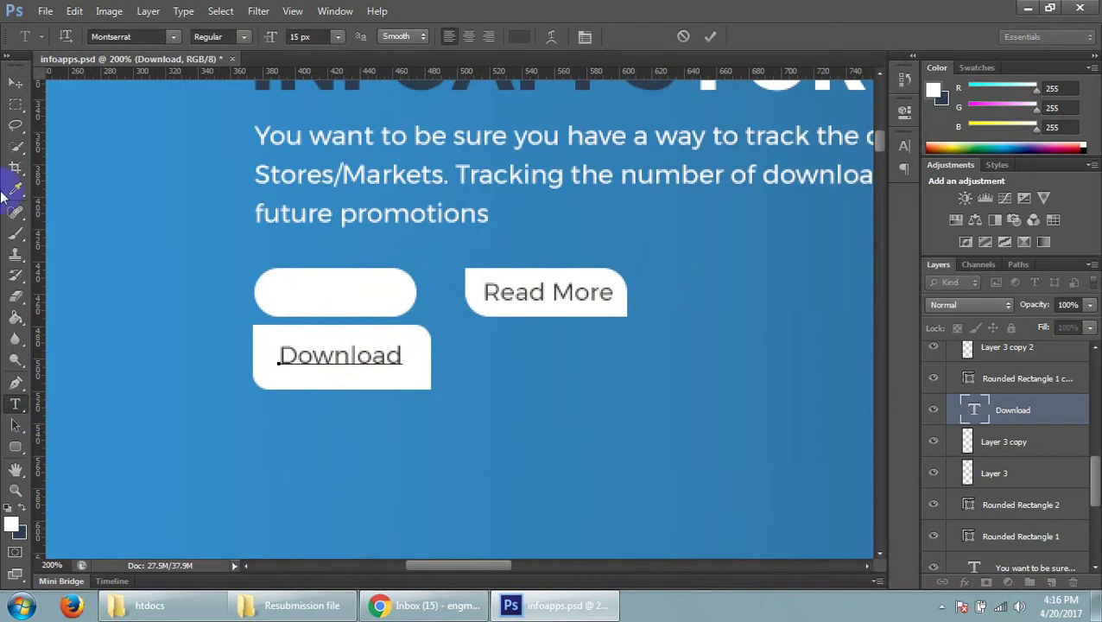
pyautogui.click(15, 83)
pyautogui.click(15, 404)
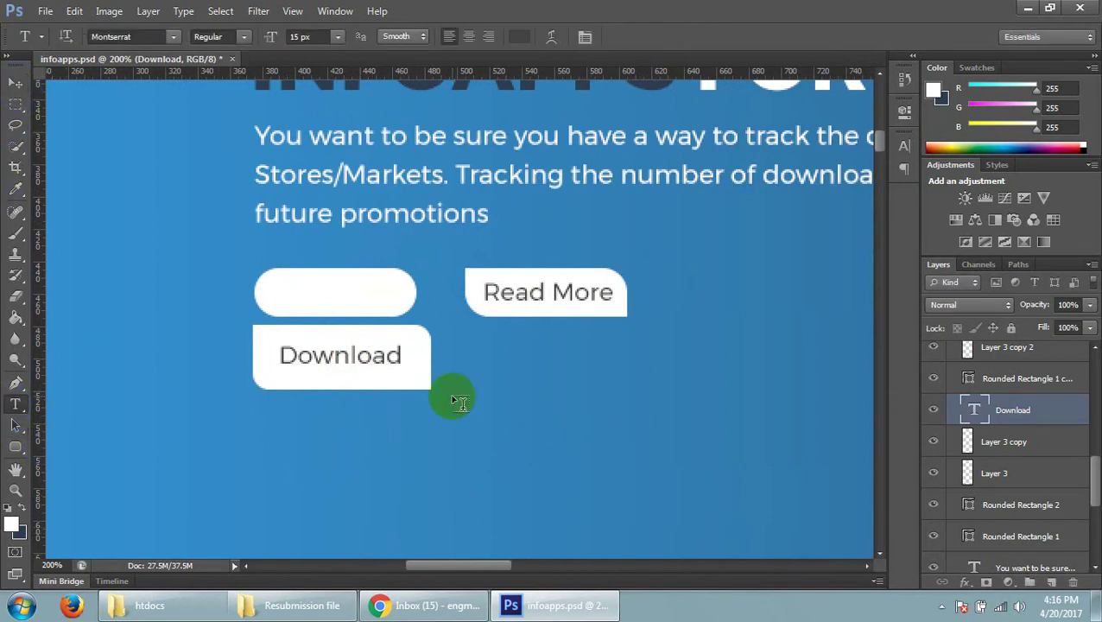
pyautogui.click(1041, 442)
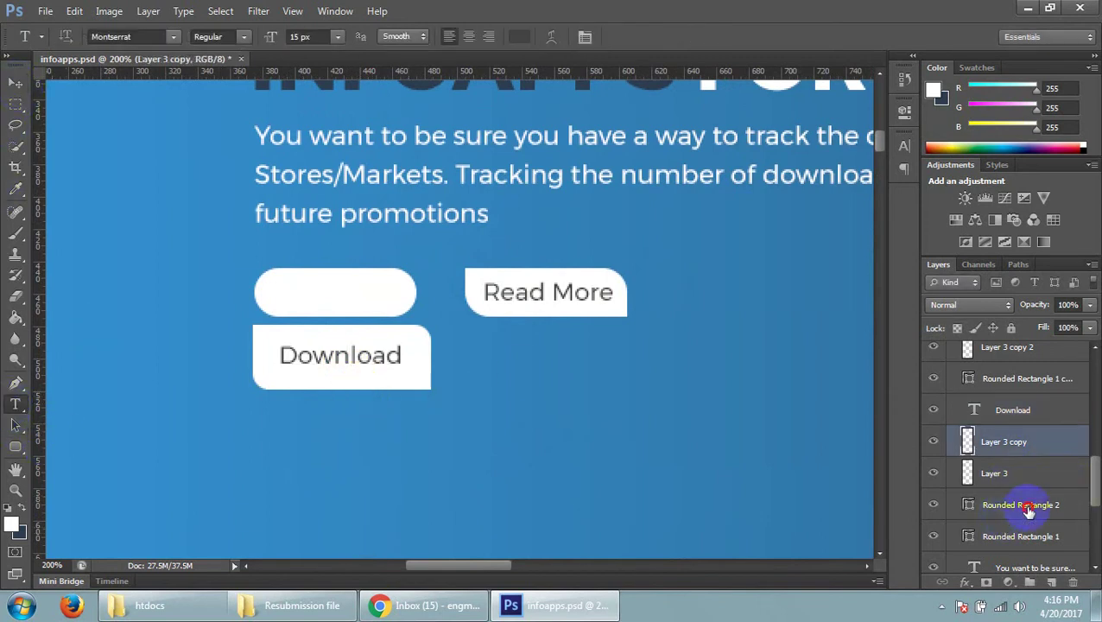
pyautogui.click(1011, 508)
pyautogui.click(933, 505)
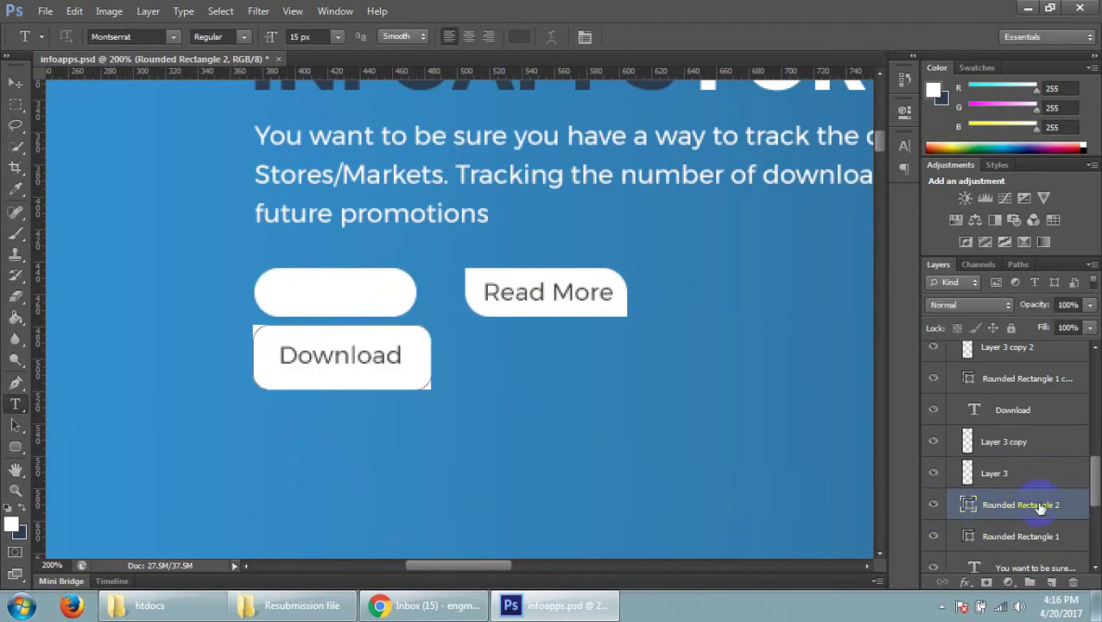
# - Stretch Rounded Rectangle 2 rightward to about 119% width and apply the transform
pyautogui.hotkey('ctrl', 't')
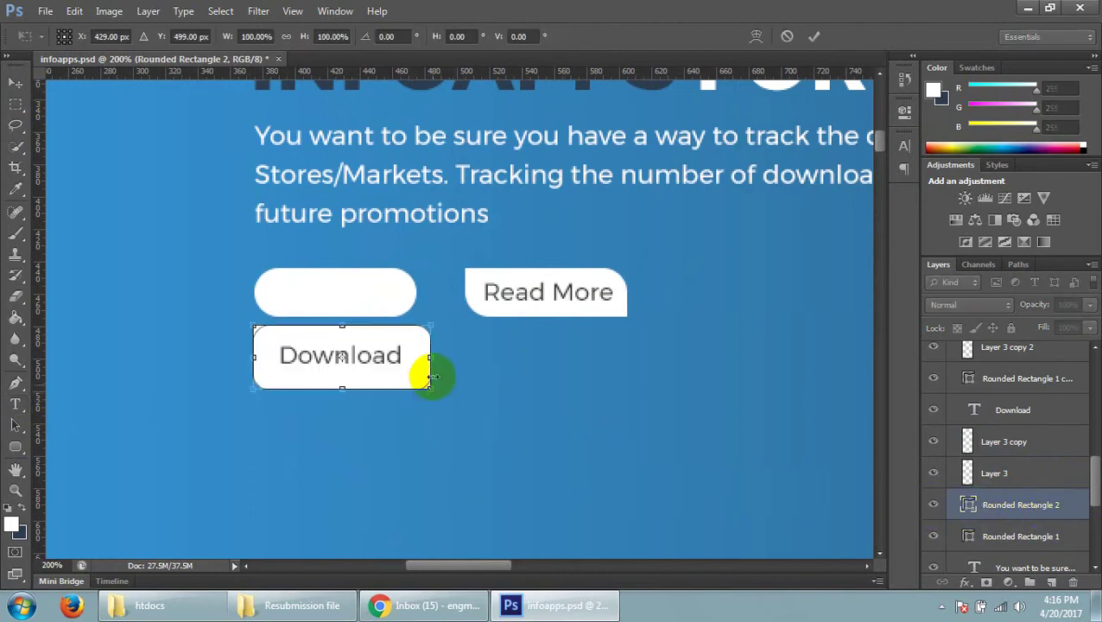
pyautogui.moveTo(431, 357); pyautogui.dragTo(459, 360)
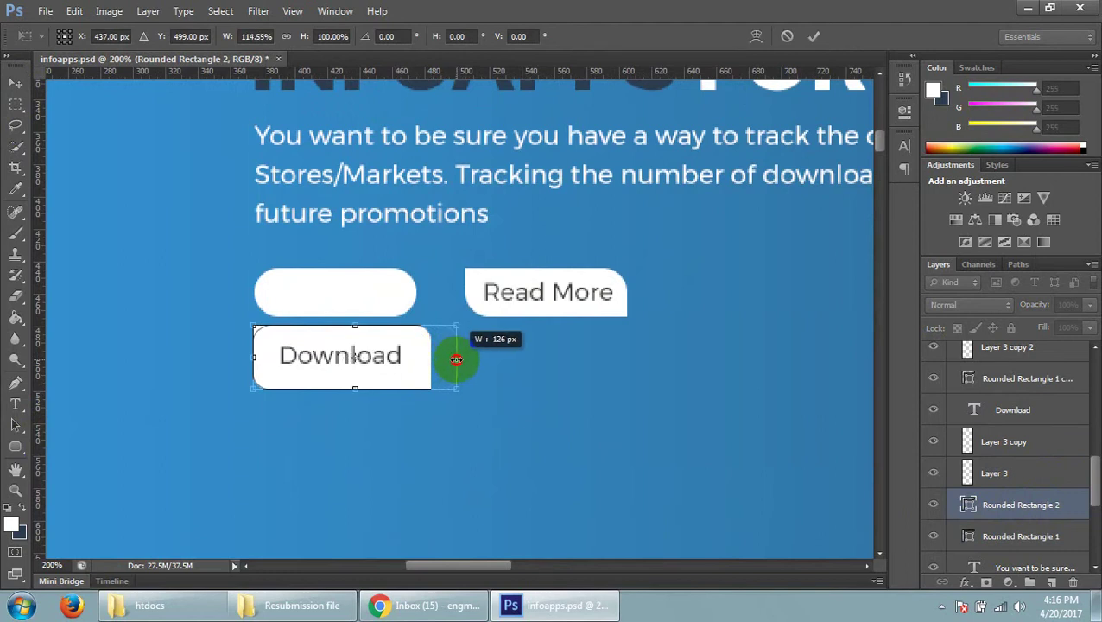
pyautogui.moveTo(460, 360); pyautogui.dragTo(460, 359)
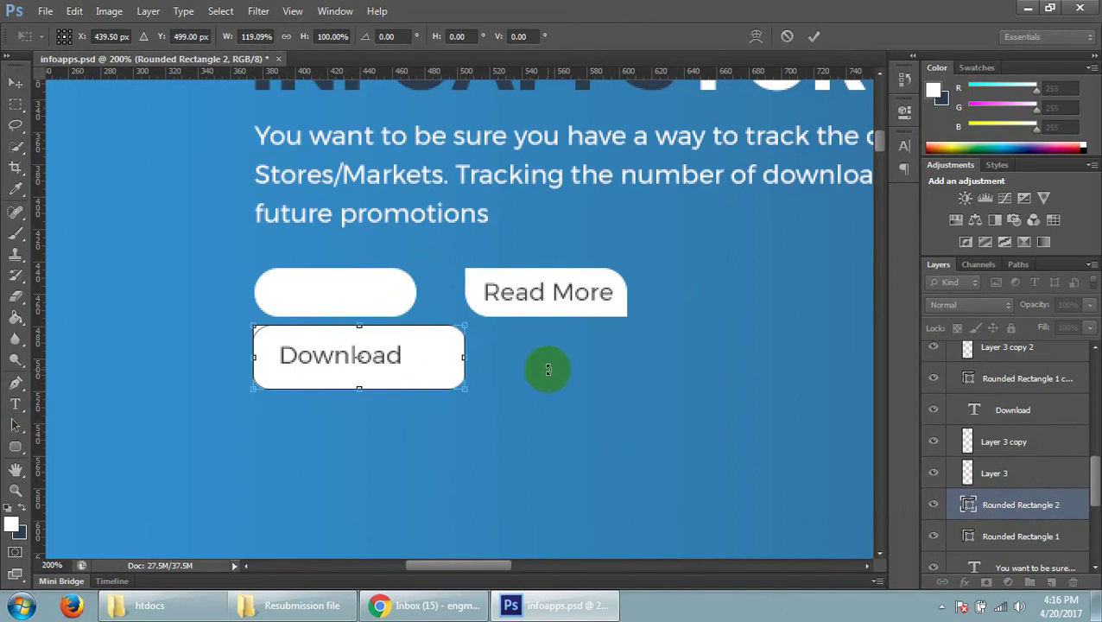
pyautogui.hotkey('ctrl', '+')
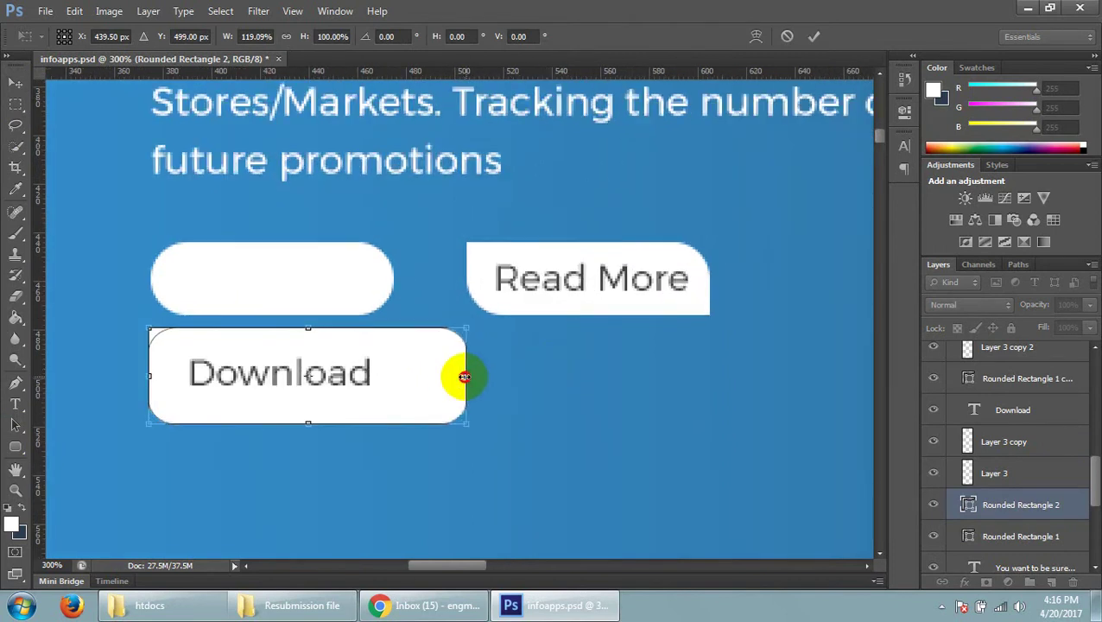
pyautogui.moveTo(466, 376); pyautogui.dragTo(464, 377)
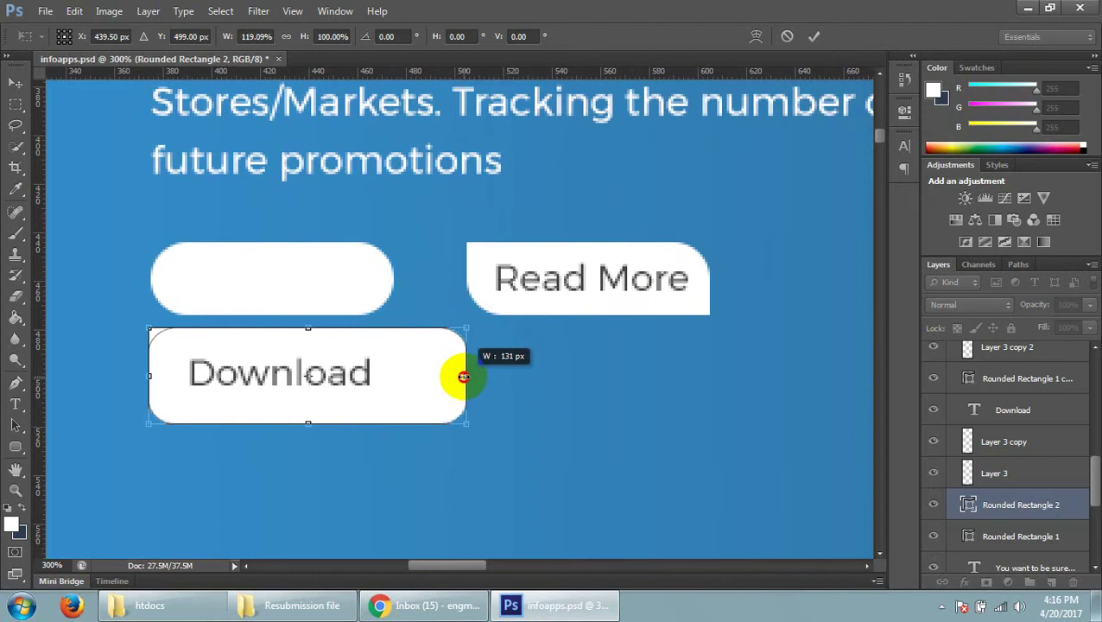
pyautogui.moveTo(462, 377); pyautogui.dragTo(463, 377)
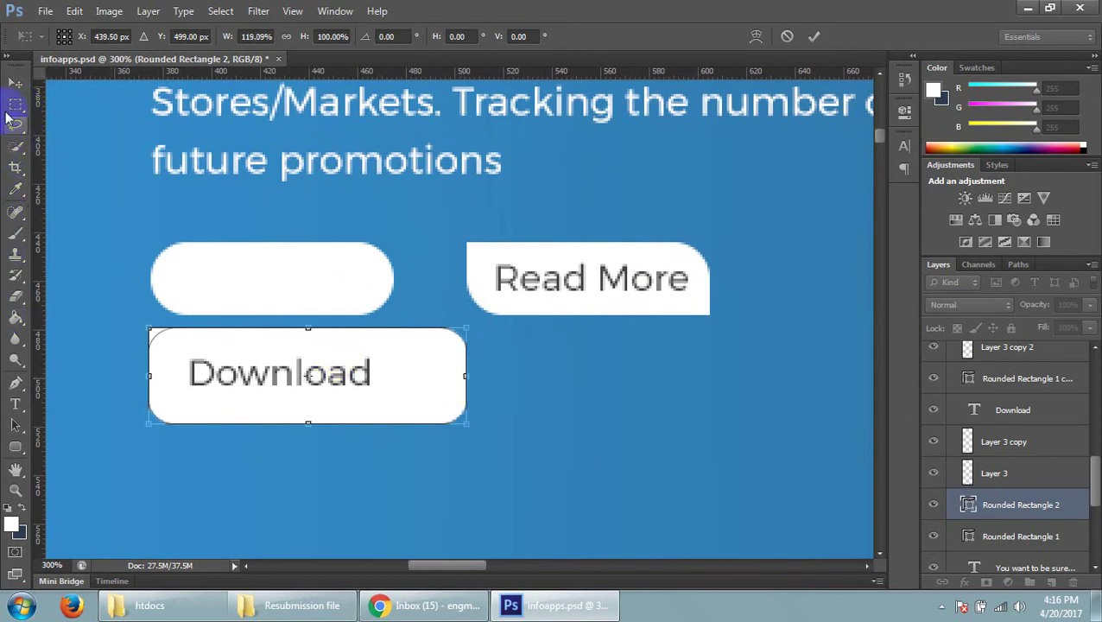
pyautogui.click(18, 85)
pyautogui.click(16, 83)
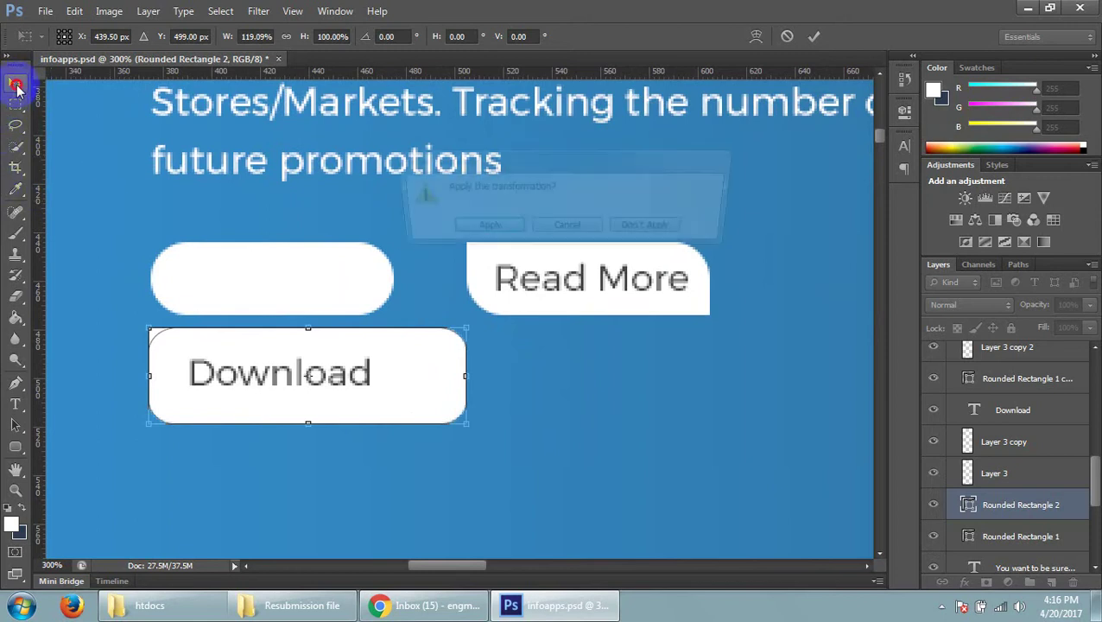
pyautogui.click(513, 232)
# - Show guides and marquee-select a strip across the Download button's bottom to check alignment
pyautogui.hotkey('ctrl', ';')
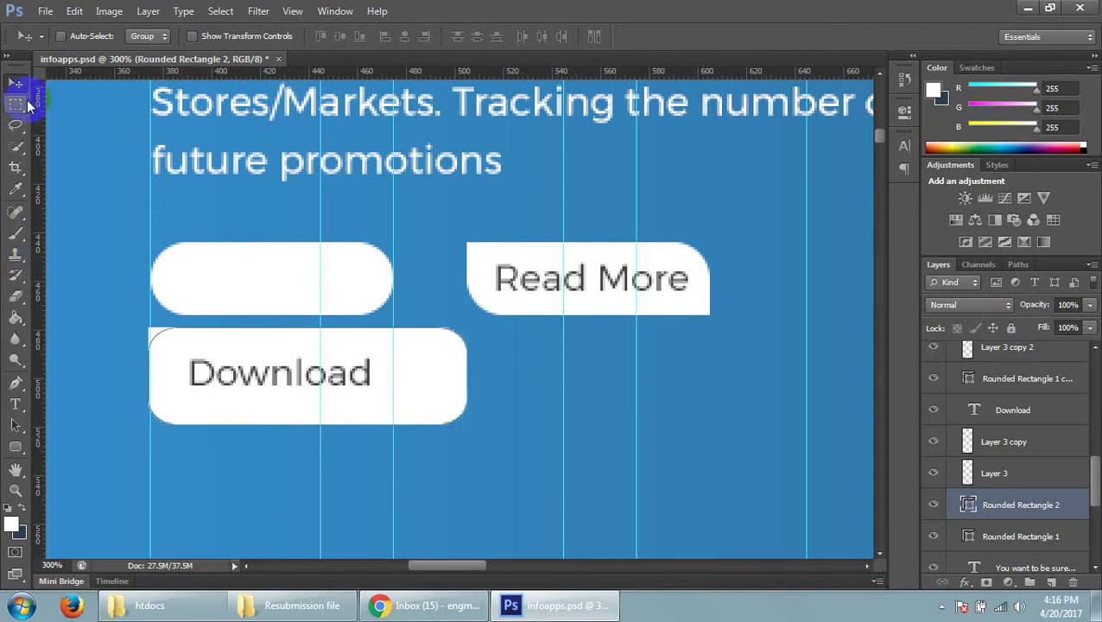
pyautogui.click(18, 104)
pyautogui.moveTo(151, 366); pyautogui.dragTo(466, 410)
pyautogui.click(438, 438)
pyautogui.moveTo(152, 368)
pyautogui.mouseDown()
pyautogui.moveTo(488, 416)
pyautogui.moveTo(467, 420)
pyautogui.mouseUp()
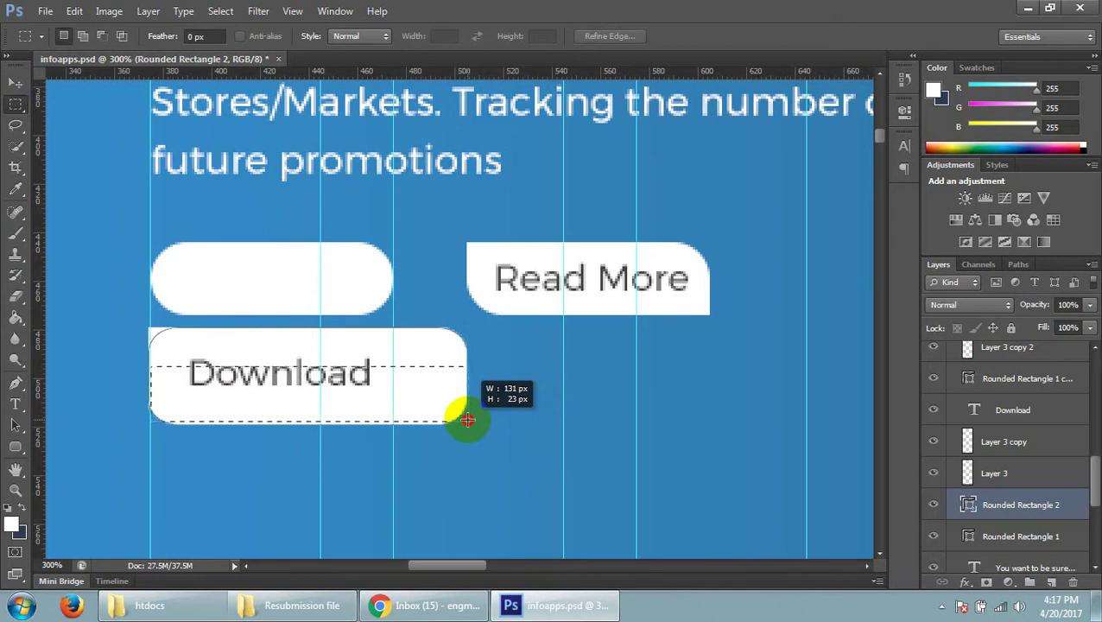
pyautogui.moveTo(467, 420); pyautogui.dragTo(466, 419)
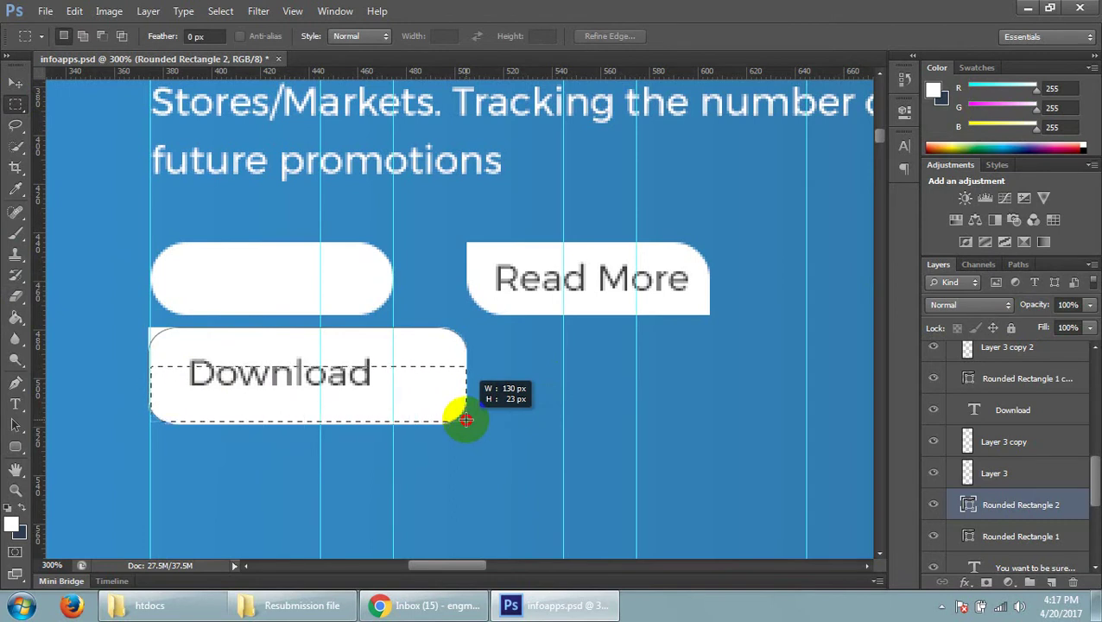
pyautogui.moveTo(466, 419); pyautogui.dragTo(466, 420)
pyautogui.click(233, 398)
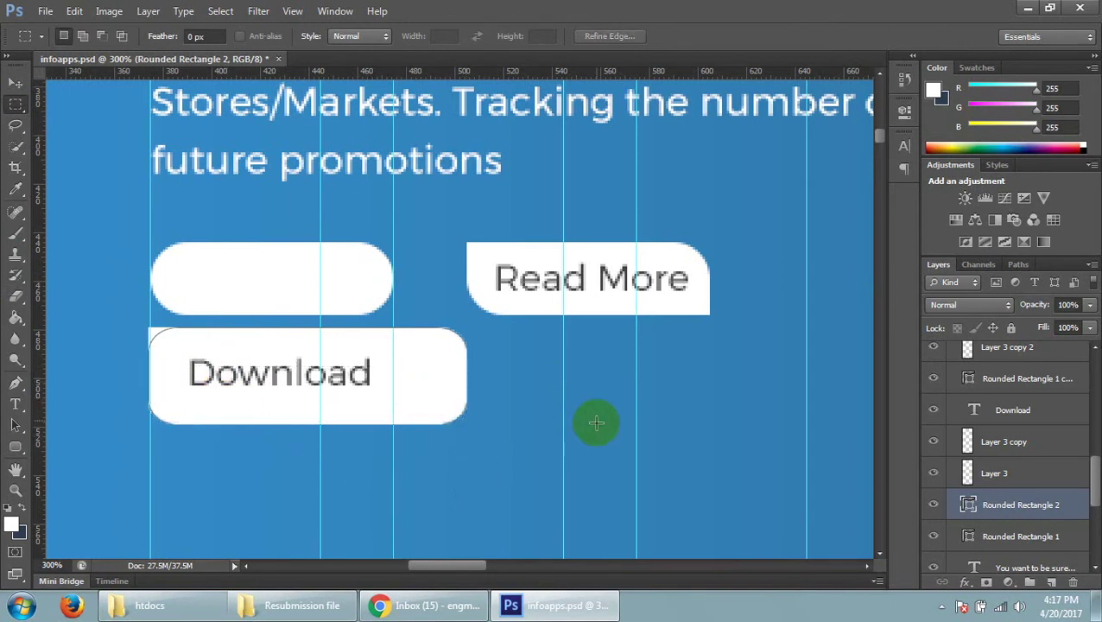
# - Raise the Layer 3 copy white patch flush with the widened Download box
pyautogui.click(1026, 471)
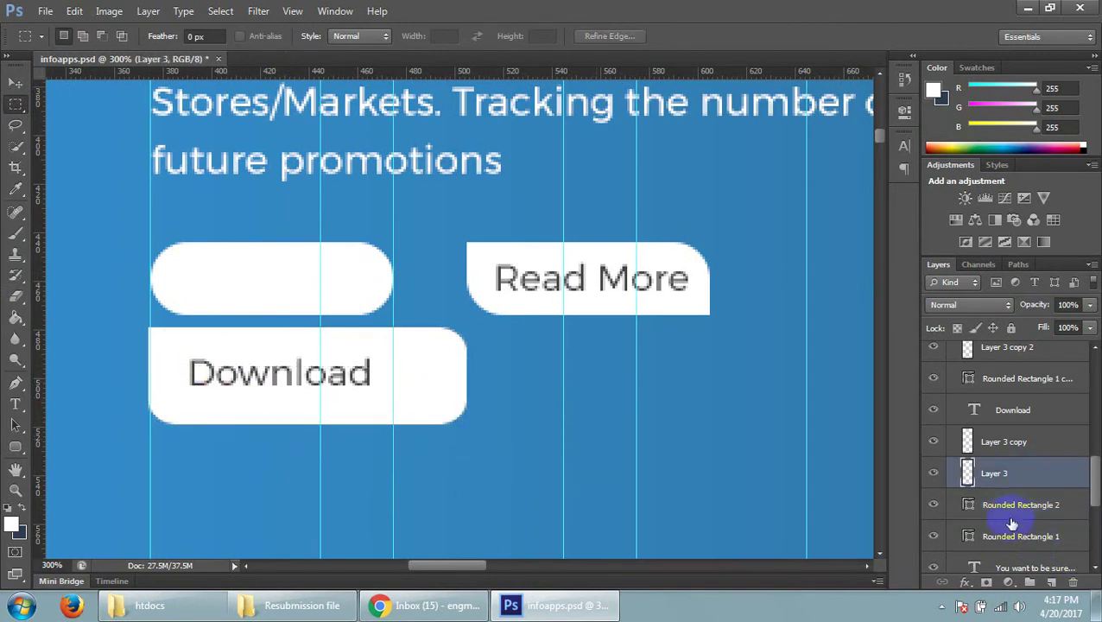
pyautogui.click(15, 82)
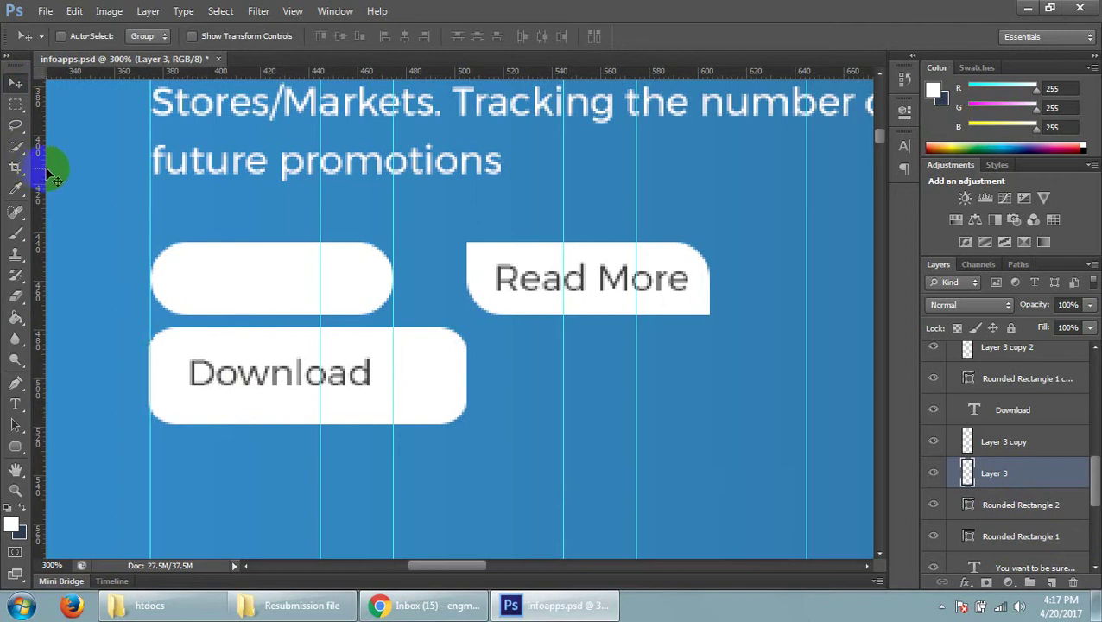
pyautogui.click(1033, 442)
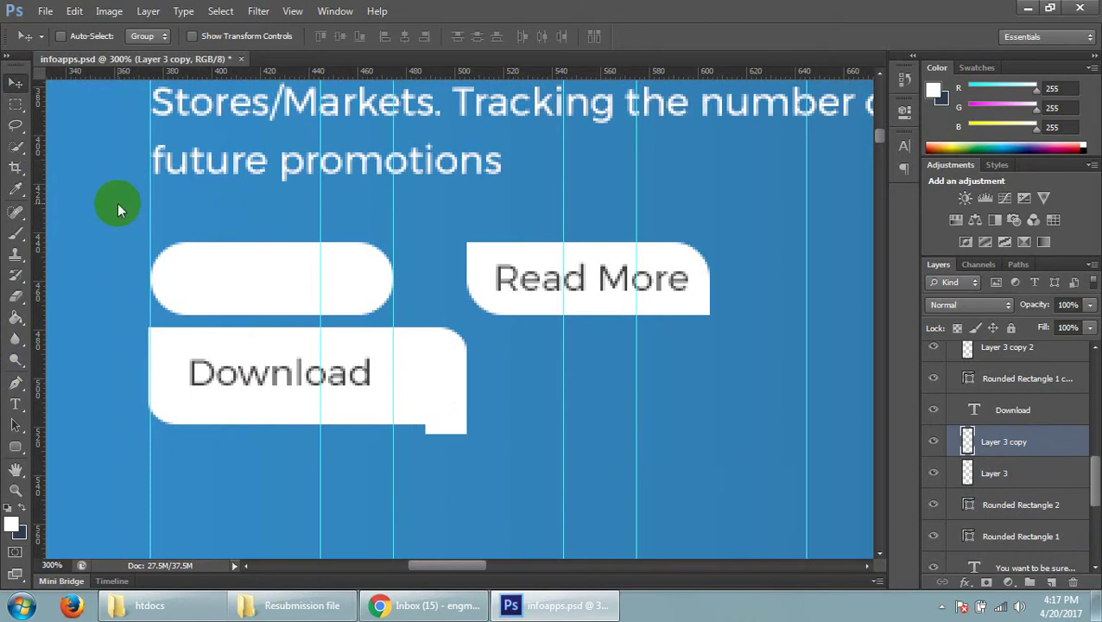
pyautogui.press('Up')
pyautogui.press('Up')
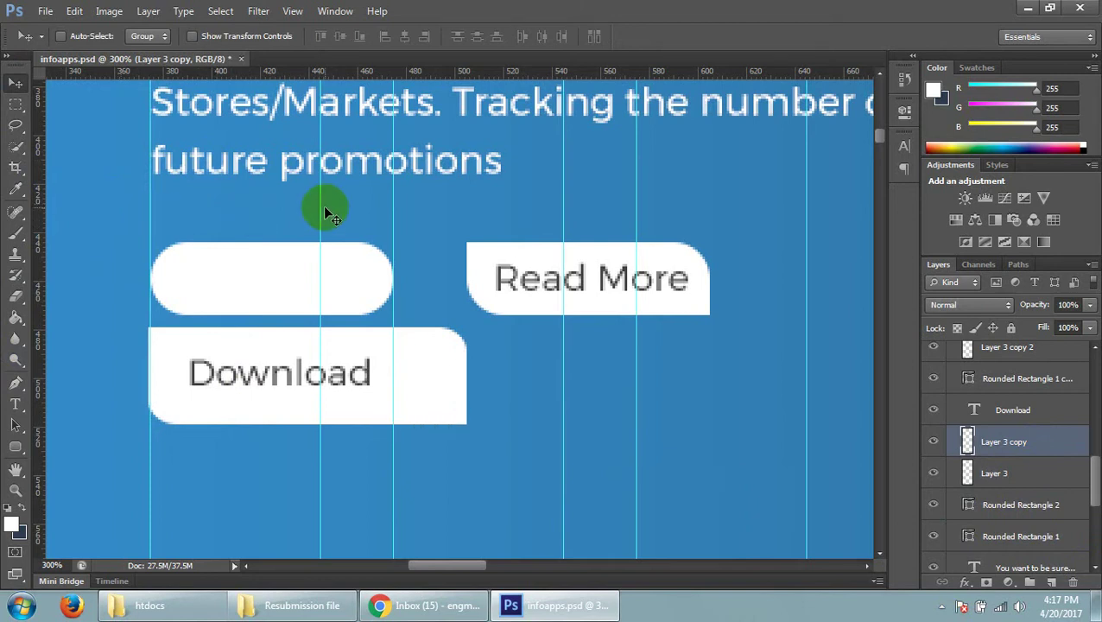
# - Recentre the Download label horizontally within the widened box
pyautogui.click(1058, 413)
pyautogui.press('Right')
pyautogui.press('Right')
pyautogui.press('Right')
pyautogui.press('Right')
pyautogui.press('Right')
pyautogui.press('Right')
pyautogui.press('Right')
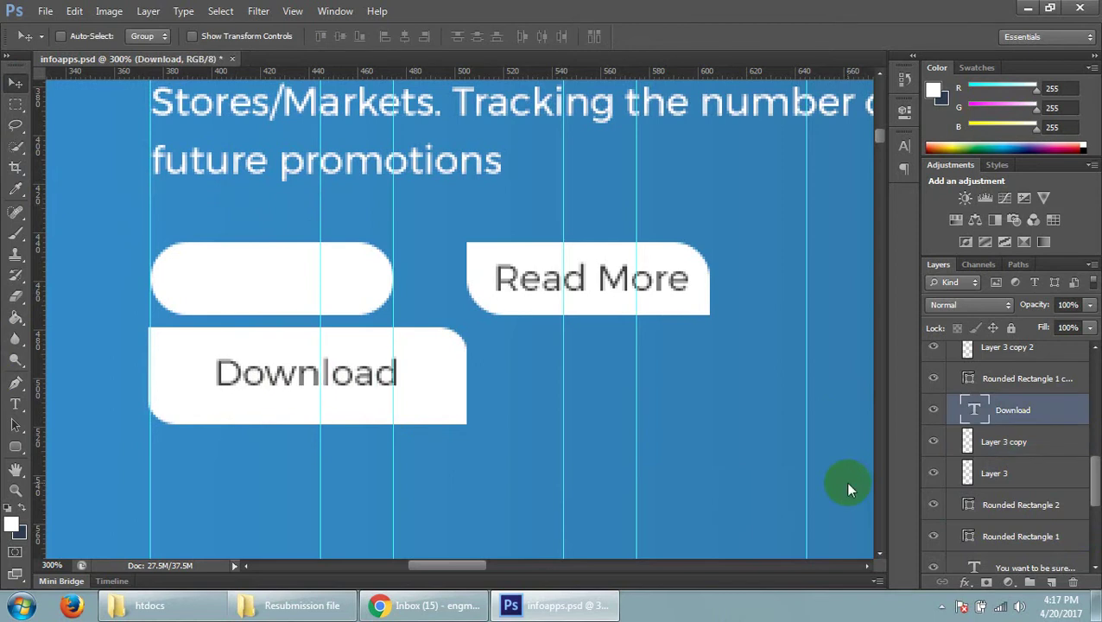
pyautogui.press('Left')
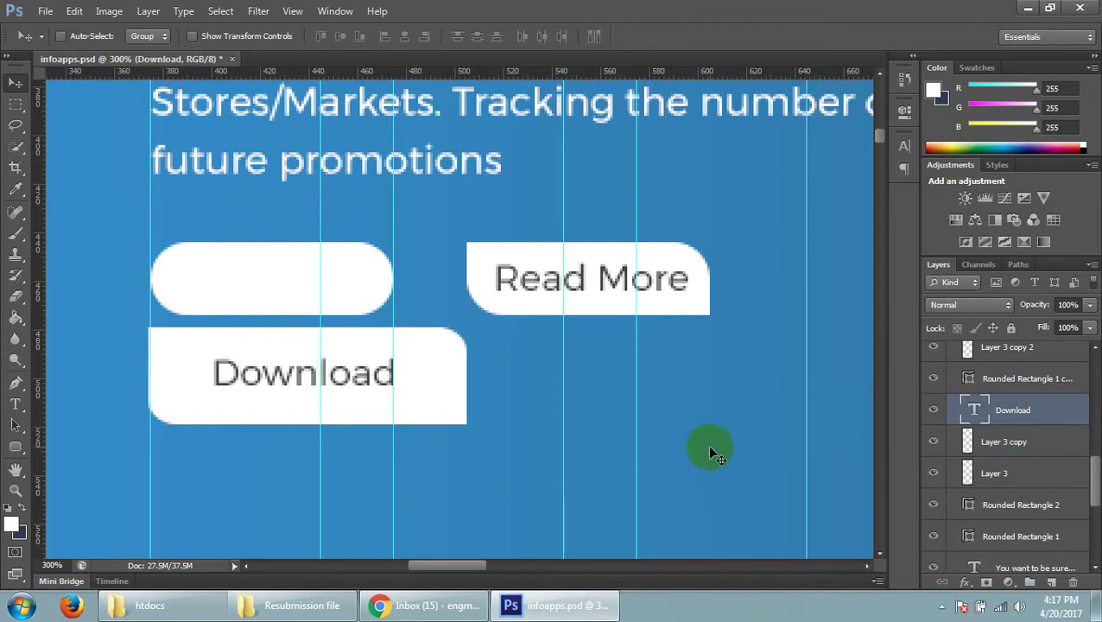
pyautogui.hotkey('ctrl', '-')
pyautogui.hotkey('ctrl', '-')
pyautogui.hotkey('ctrl', '-')
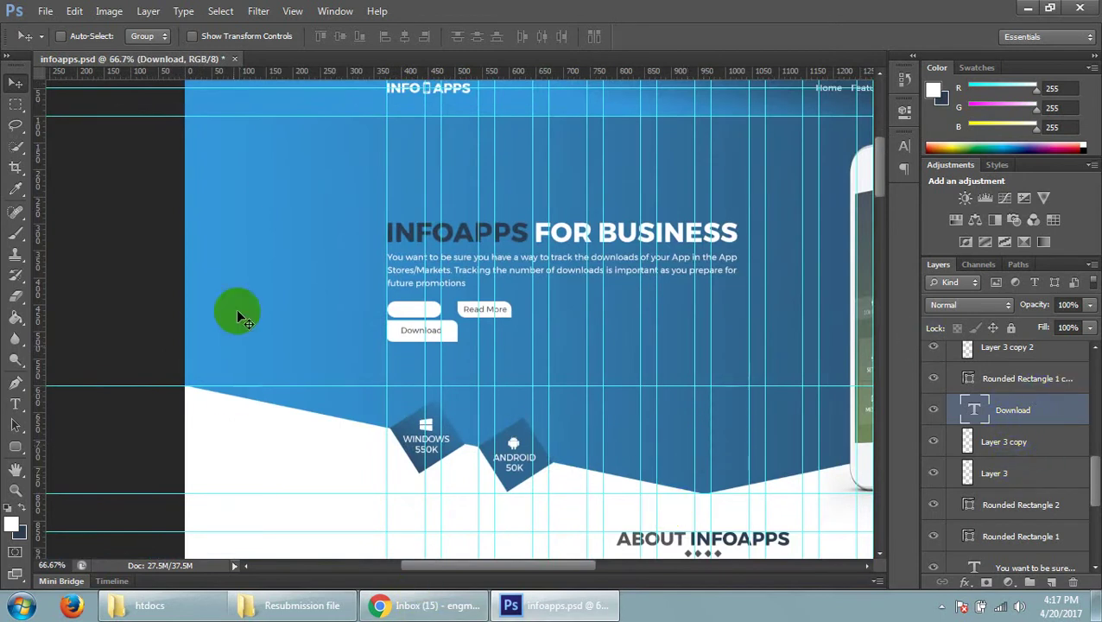
# - Toggle the Read More and Download backgrounds' visibility to compare them, zoomed in
pyautogui.click(940, 380)
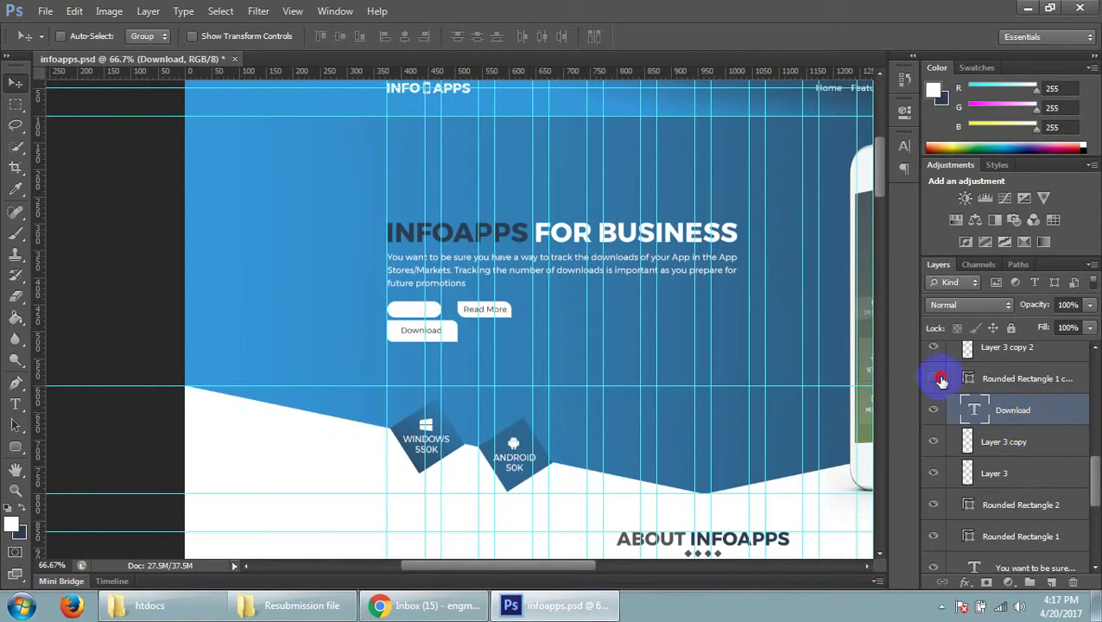
pyautogui.click(940, 380)
pyautogui.click(929, 506)
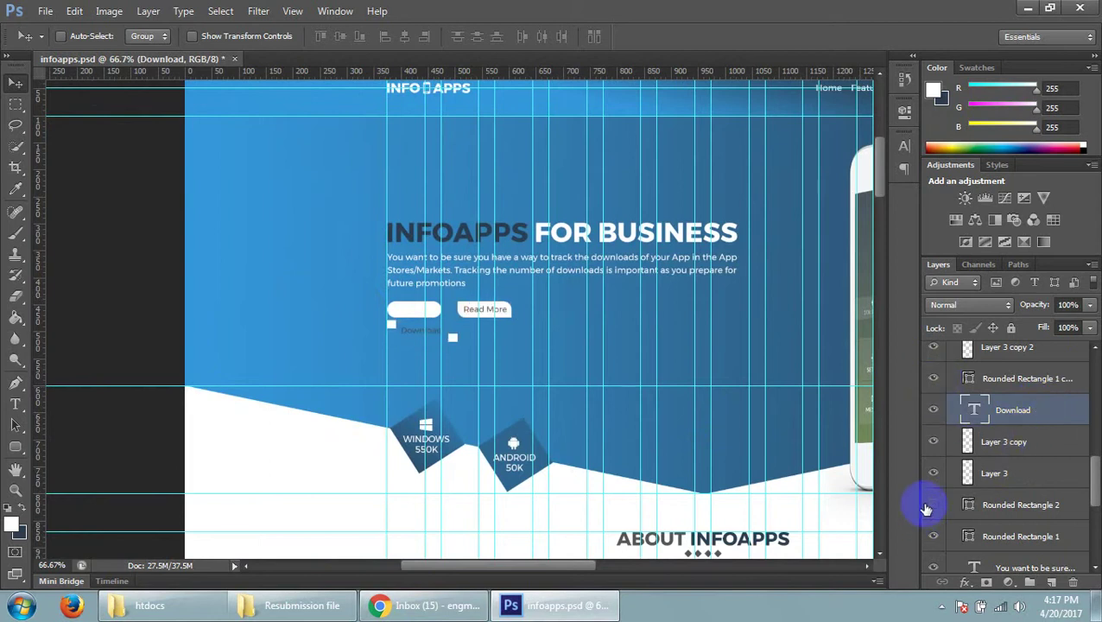
pyautogui.click(931, 506)
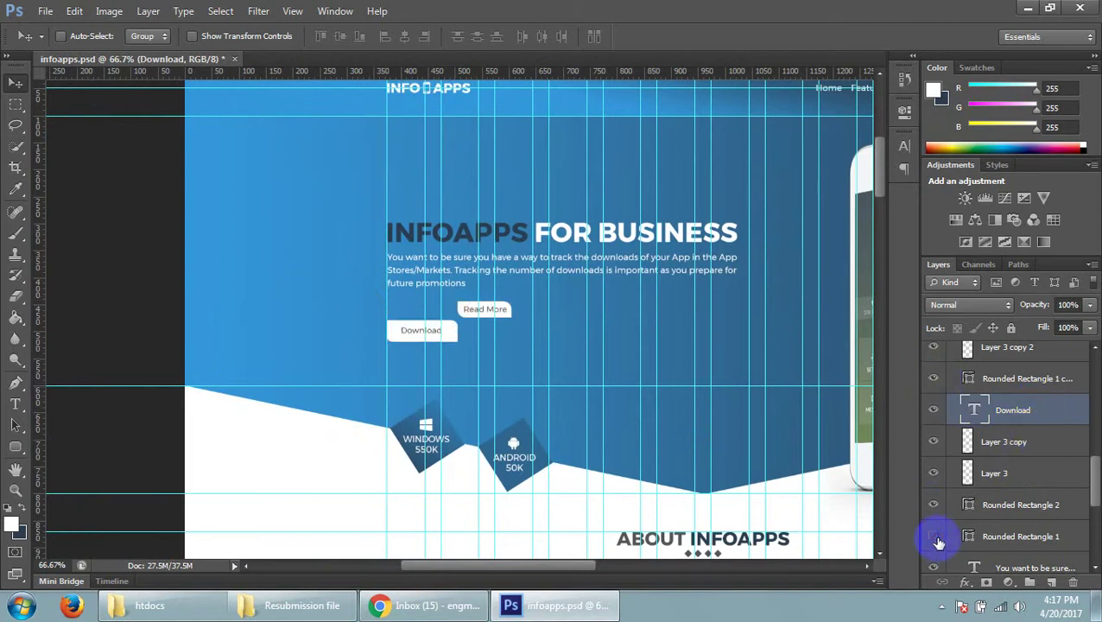
pyautogui.hotkey('ctrl', '+')
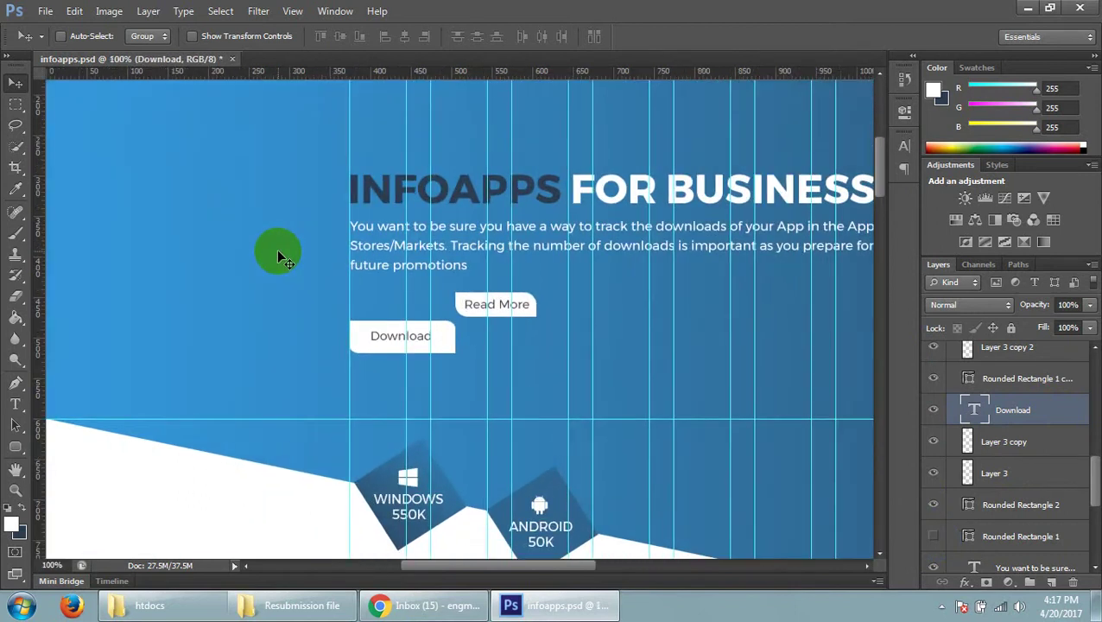
pyautogui.hotkey('ctrl', '+')
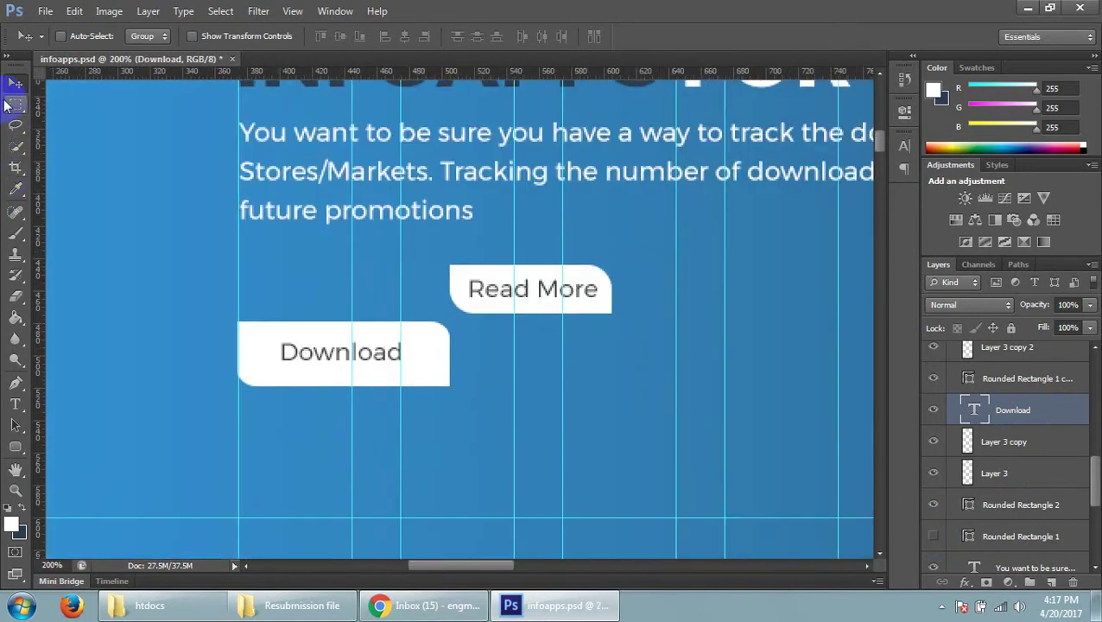
# - Raise the Download button layers level with the Read More button
pyautogui.press('Up')
pyautogui.press('Up')
pyautogui.press('Up')
pyautogui.press('Up')
pyautogui.press('Up')
pyautogui.press('Up')
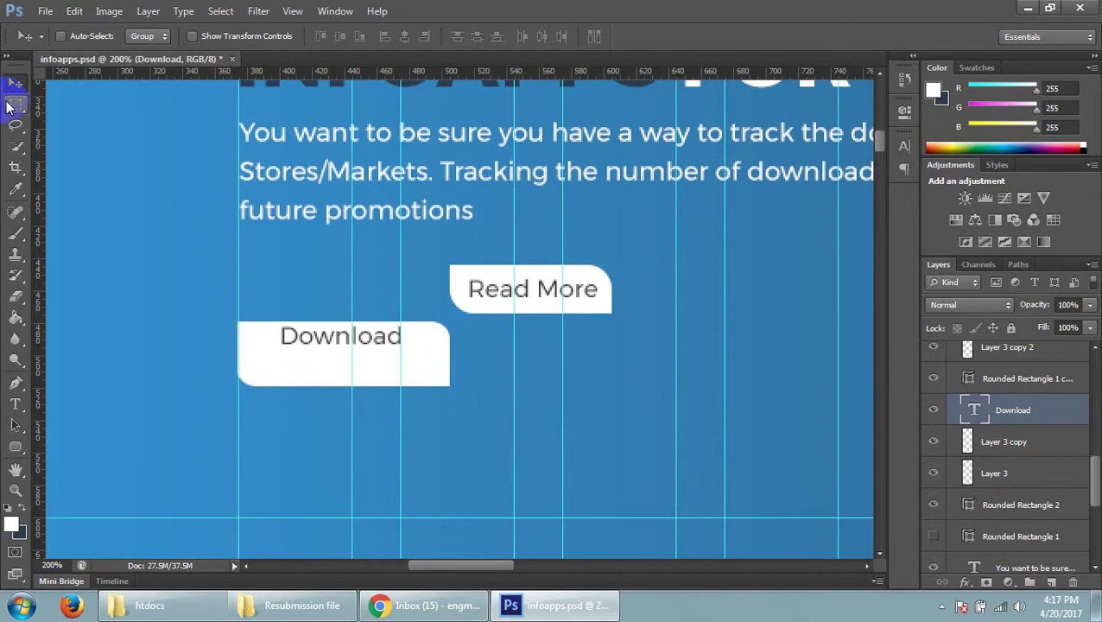
pyautogui.press('Down')
pyautogui.press('Down')
pyautogui.press('Down')
pyautogui.keyDown('shift'); pyautogui.click(1002, 474); pyautogui.keyUp('shift')
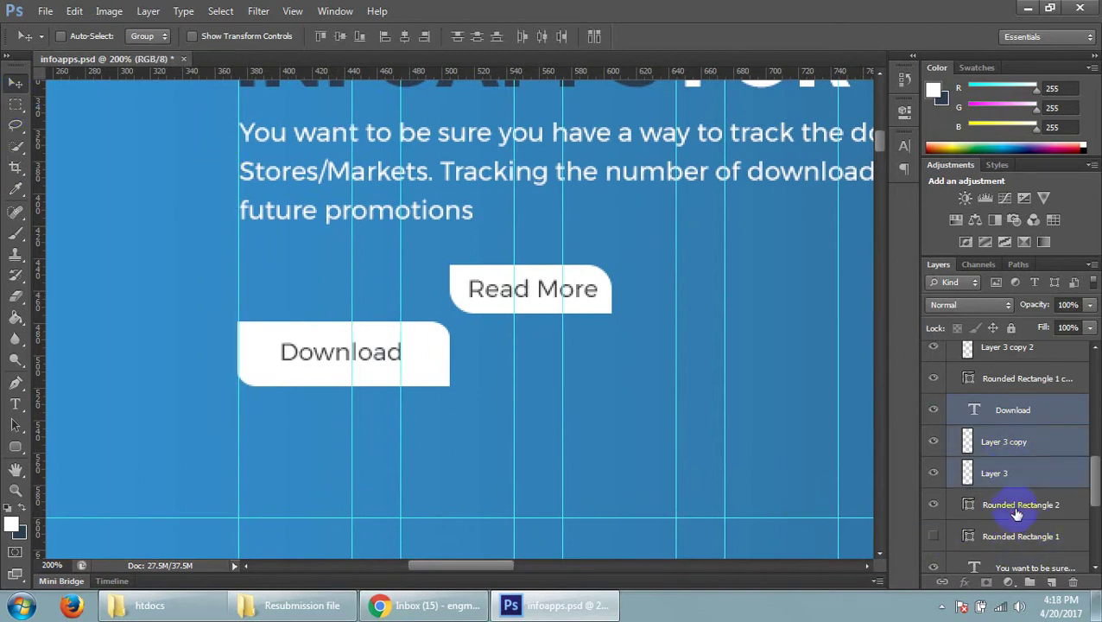
pyautogui.press('Up')
pyautogui.press('Up')
pyautogui.press('Up')
pyautogui.press('Up')
pyautogui.press('Up')
pyautogui.press('Up')
pyautogui.press('Up')
pyautogui.press('Up')
pyautogui.press('Up')
pyautogui.press('Up')
pyautogui.press('Up')
pyautogui.press('Up')
pyautogui.press('Up')
pyautogui.press('Up')
pyautogui.press('Up')
pyautogui.press('Up')
pyautogui.press('Up')
pyautogui.press('Up')
pyautogui.press('Up')
pyautogui.press('Up')
pyautogui.press('Up')
pyautogui.press('Up')
pyautogui.press('Up')
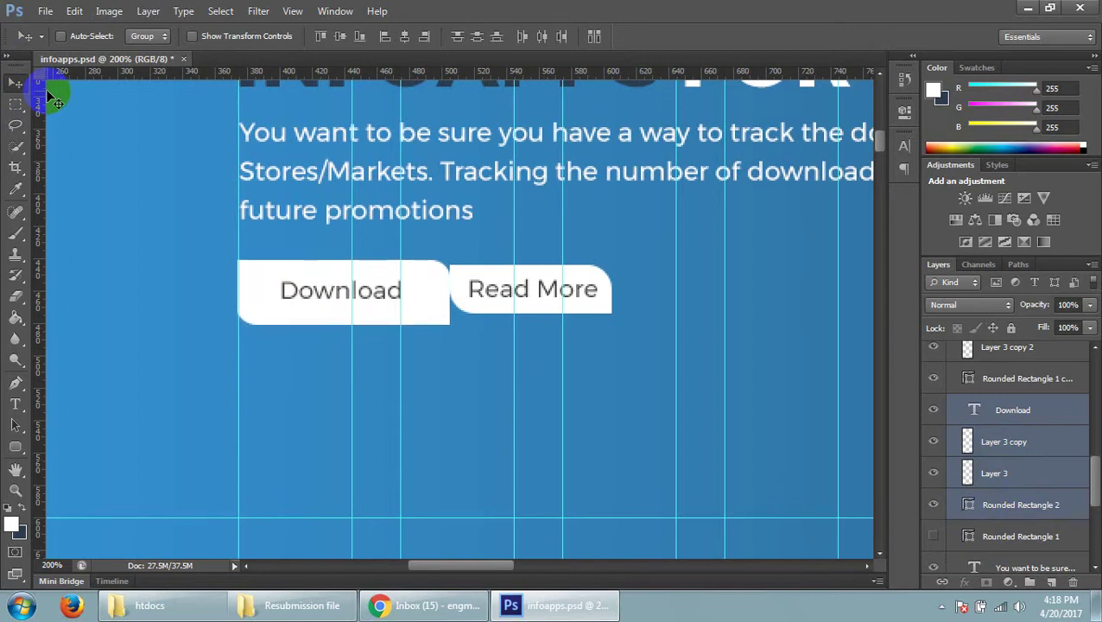
pyautogui.press('Down')
pyautogui.press('Down')
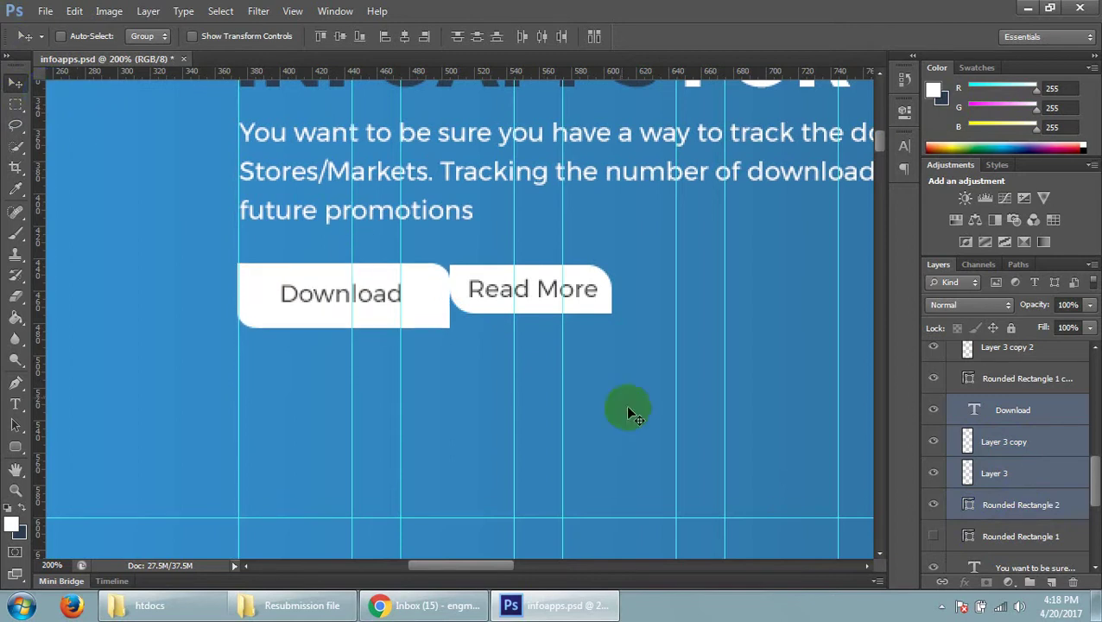
# - Delete Rounded Rectangle 1 and select the four Download button layers
pyautogui.click(1020, 539)
pyautogui.moveTo(1034, 549); pyautogui.dragTo(1071, 582)
pyautogui.click(1034, 492)
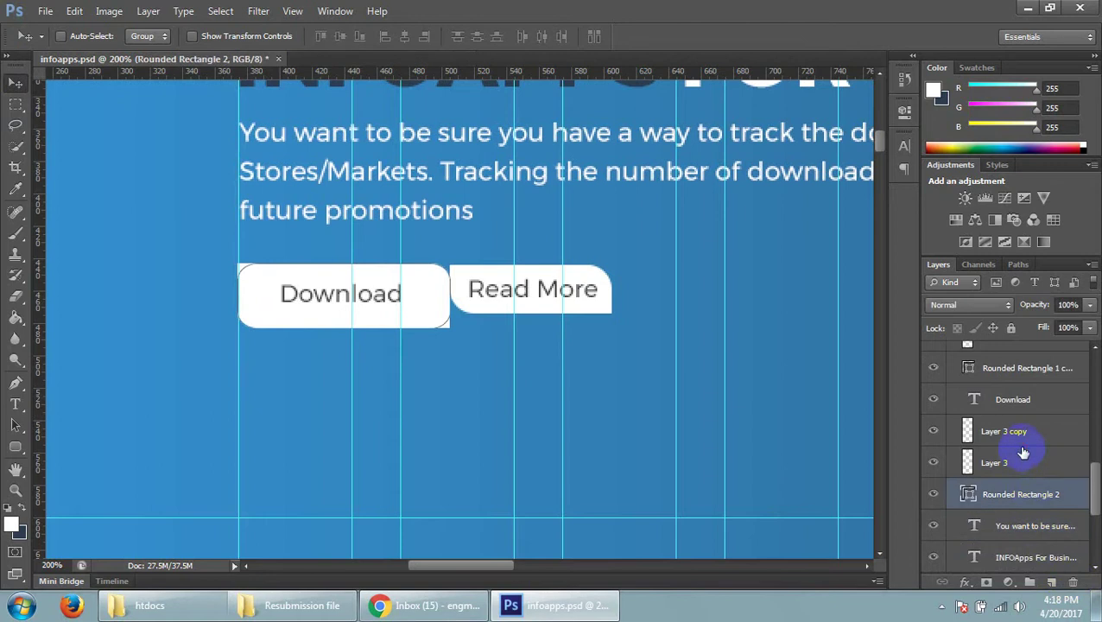
pyautogui.keyDown('shift'); pyautogui.click(1023, 459); pyautogui.keyUp('shift')
pyautogui.keyDown('shift'); pyautogui.click(1033, 430); pyautogui.keyUp('shift')
pyautogui.keyDown('shift'); pyautogui.click(1031, 402); pyautogui.keyUp('shift')
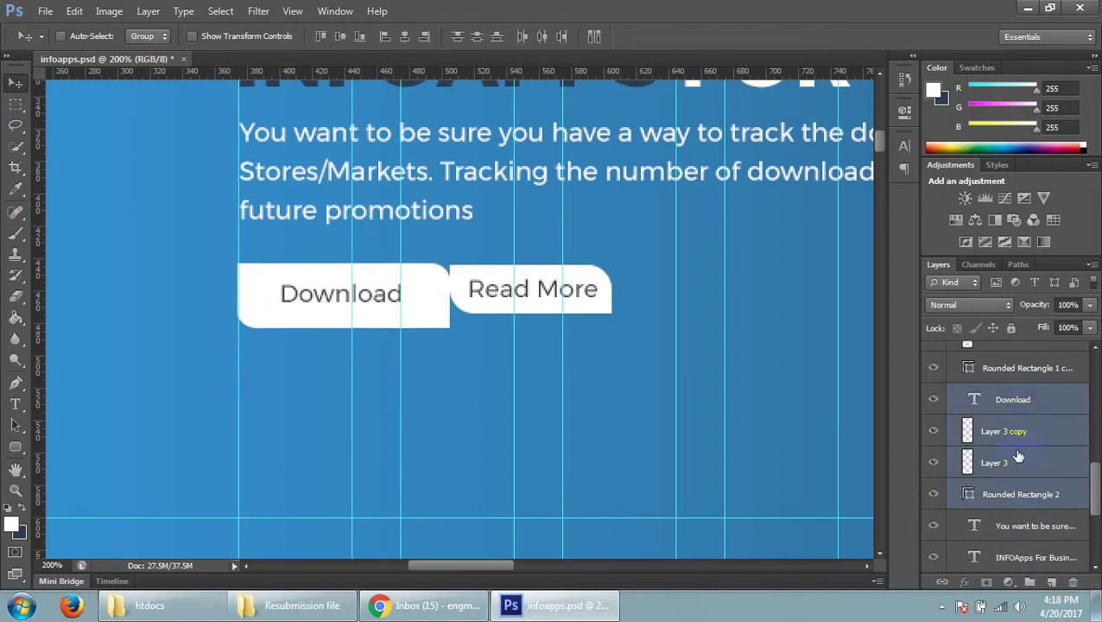
pyautogui.rightClick(1032, 418)
# - Duplicate the four Download button layers and hide the old Read More button layers
pyautogui.click(860, 113)
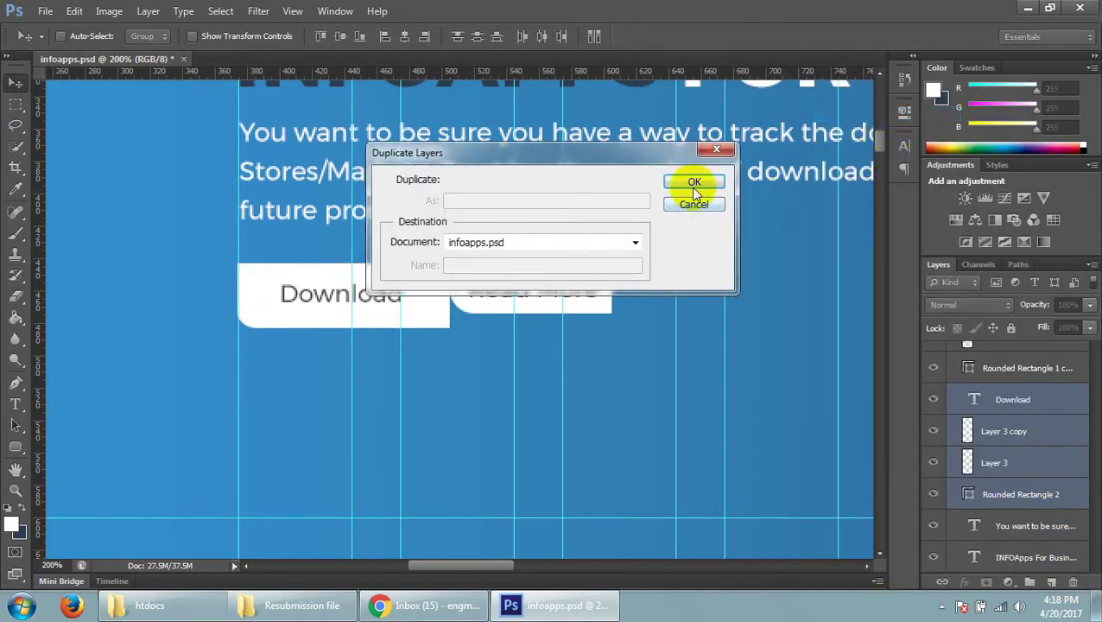
pyautogui.click(687, 183)
pyautogui.scroll(3, 946, 432)
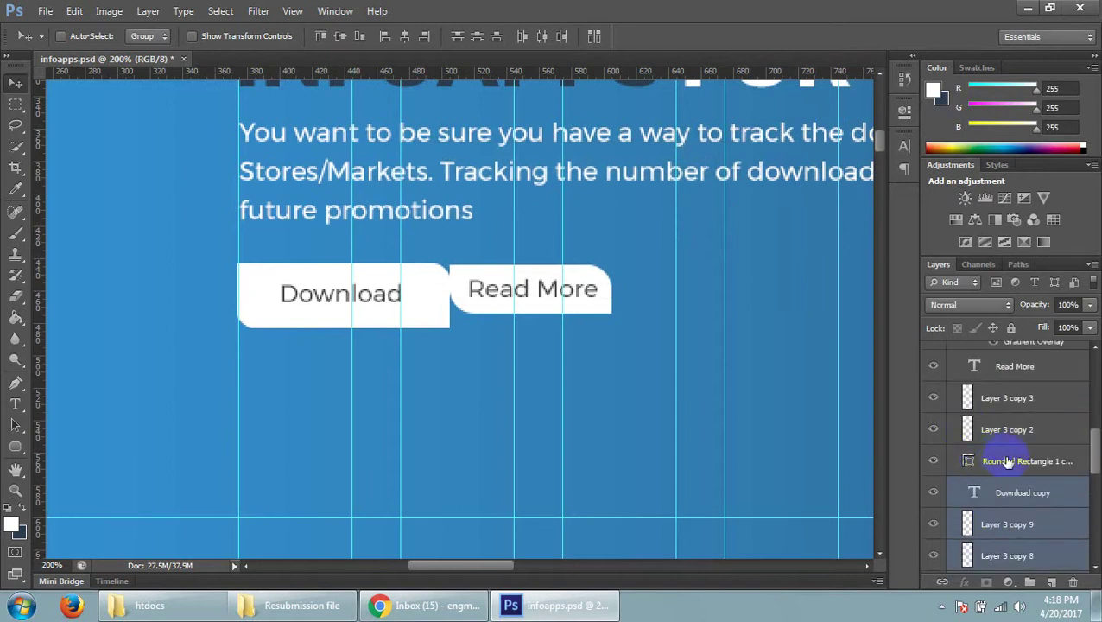
pyautogui.click(933, 461)
pyautogui.click(933, 429)
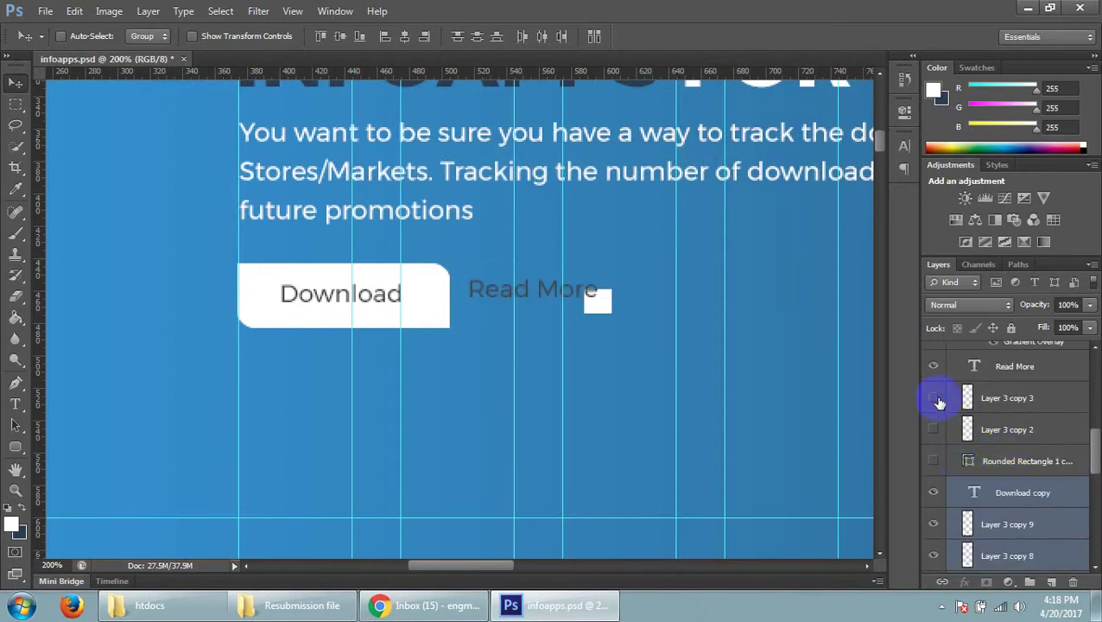
pyautogui.click(933, 397)
pyautogui.click(933, 366)
pyautogui.scroll(2, 1018, 464)
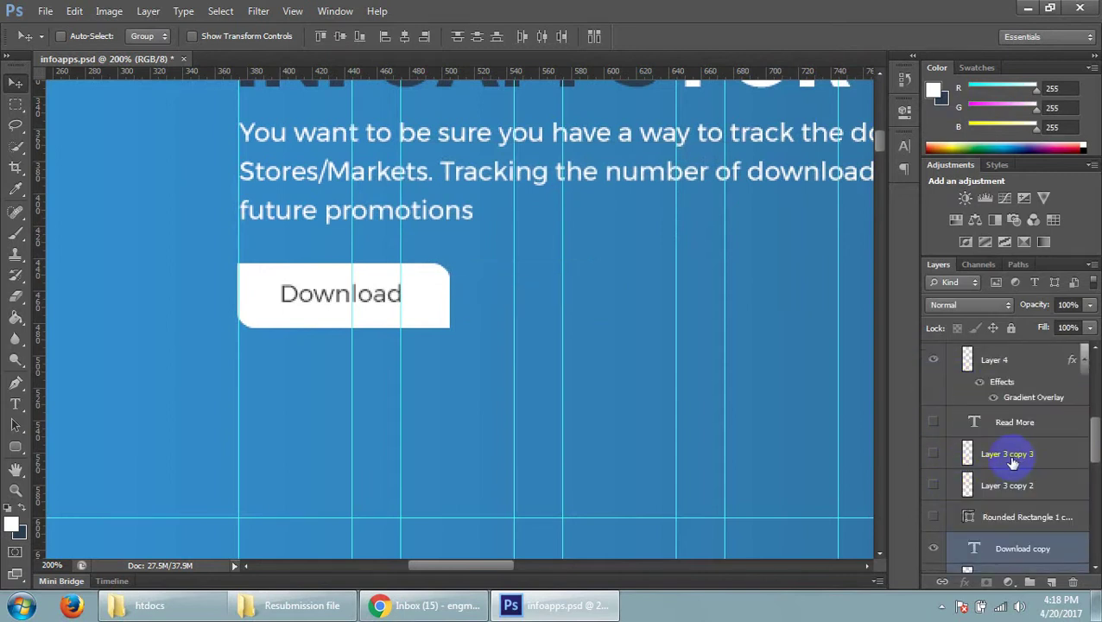
pyautogui.scroll(-3, 1013, 464)
# - Slide the copied button right to an even gap and select its Download label text
pyautogui.press('Right')
pyautogui.press('Right')
pyautogui.press('Right')
pyautogui.press('Right')
pyautogui.press('Right')
pyautogui.press('Right')
pyautogui.press('Right')
pyautogui.press('Right')
pyautogui.press('Right')
pyautogui.press('Right')
pyautogui.press('Right')
pyautogui.press('Right')
pyautogui.press('Right')
pyautogui.press('Right')
pyautogui.press('Right')
pyautogui.press('Right')
pyautogui.press('Right')
pyautogui.press('Right')
pyautogui.press('Right')
pyautogui.press('Right')
pyautogui.press('Right')
pyautogui.press('Right')
pyautogui.press('Right')
pyautogui.press('Right')
pyautogui.press('Right')
pyautogui.press('Right')
pyautogui.press('Right')
pyautogui.press('Right')
pyautogui.press('Right')
pyautogui.press('Right')
pyautogui.press('Right')
pyautogui.press('Right')
pyautogui.press('Right')
pyautogui.press('Right')
pyautogui.press('Right')
pyautogui.press('Right')
pyautogui.press('Right')
pyautogui.press('Right')
pyautogui.press('Right')
pyautogui.press('Right')
pyautogui.press('Right')
pyautogui.press('Right')
pyautogui.press('Right')
pyautogui.press('Right')
pyautogui.press('Right')
pyautogui.press('Right')
pyautogui.press('Right')
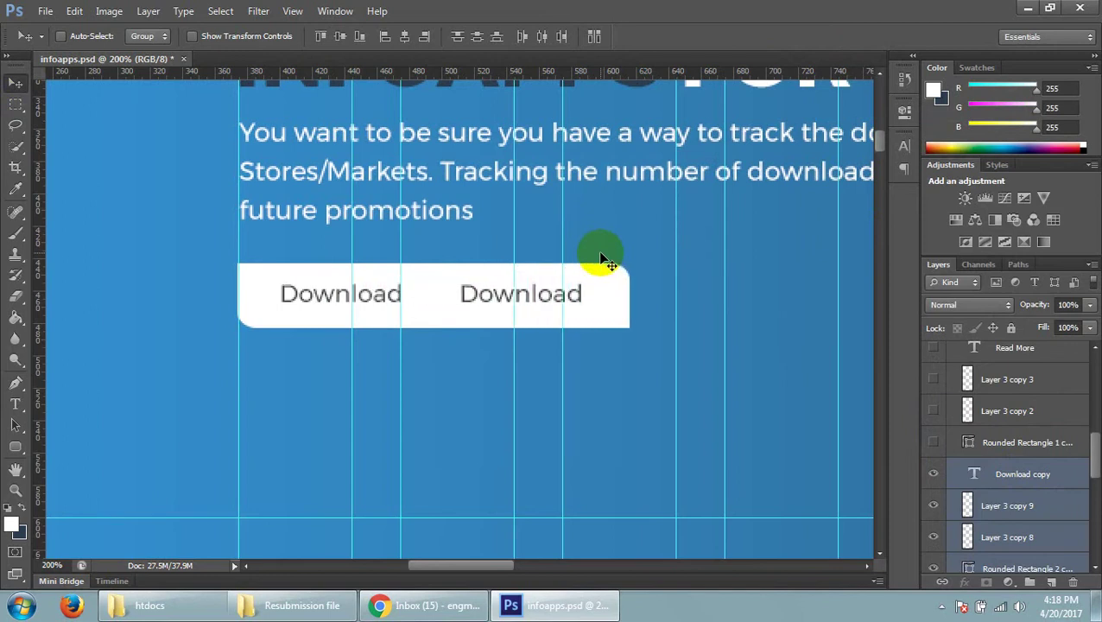
pyautogui.press('Right')
pyautogui.press('Right')
pyautogui.press('Right')
pyautogui.press('Right')
pyautogui.press('Right')
pyautogui.press('Right')
pyautogui.press('Right')
pyautogui.press('Right')
pyautogui.press('Right')
pyautogui.press('Right')
pyautogui.press('Right')
pyautogui.press('Right')
pyautogui.press('Right')
pyautogui.press('Right')
pyautogui.press('Right')
pyautogui.press('Right')
pyautogui.press('Right')
pyautogui.press('Right')
pyautogui.press('Right')
pyautogui.press('Right')
pyautogui.press('Right')
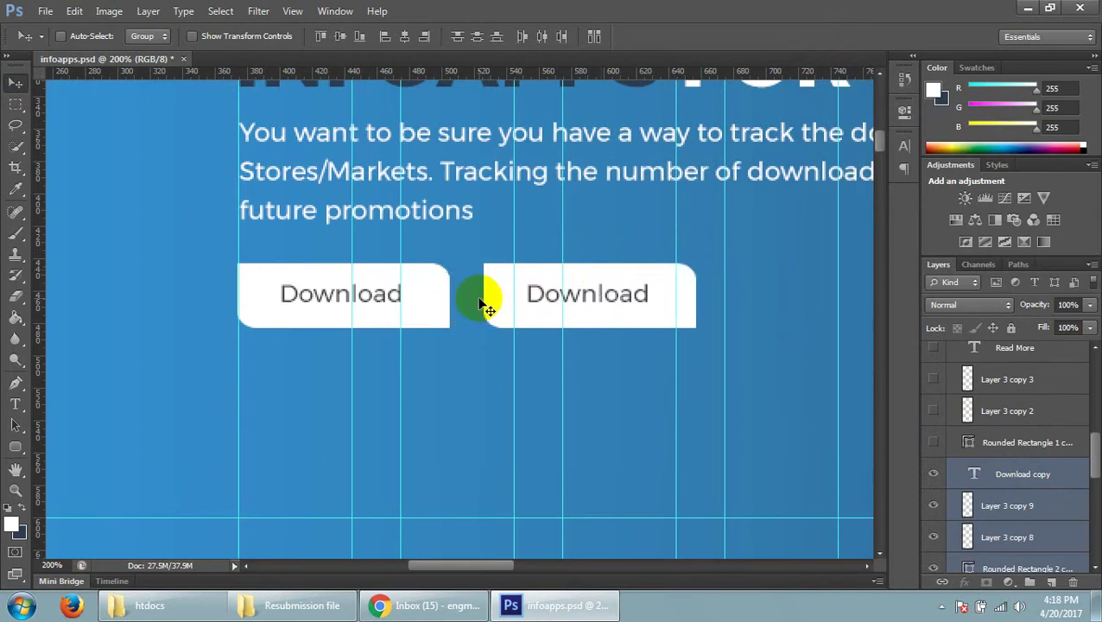
pyautogui.press('Right')
pyautogui.press('Right')
pyautogui.press('Right')
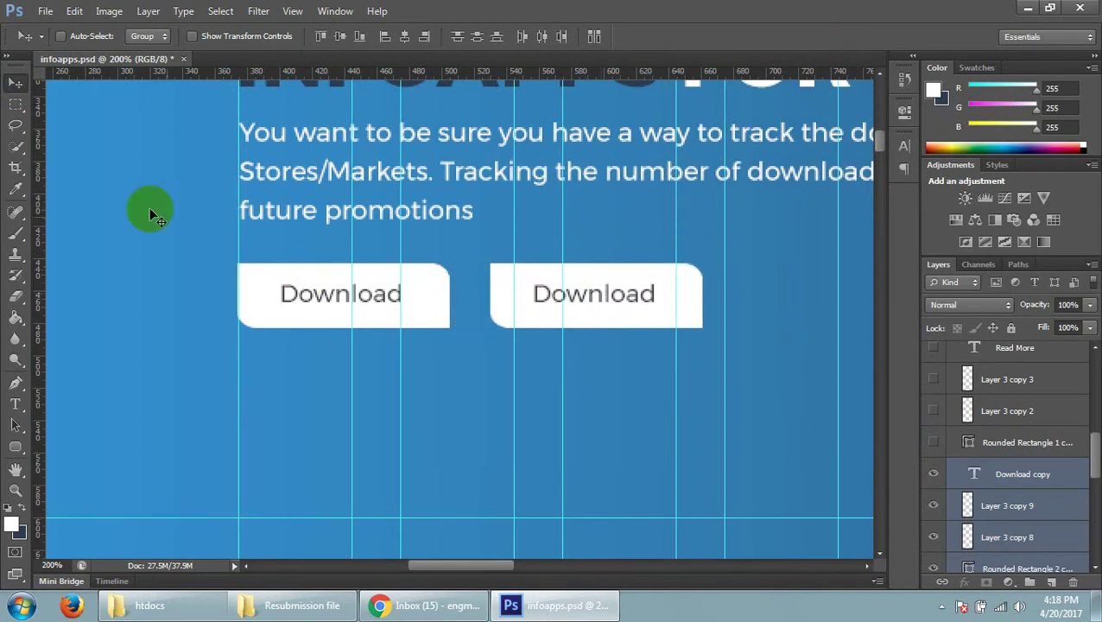
pyautogui.click(12, 104)
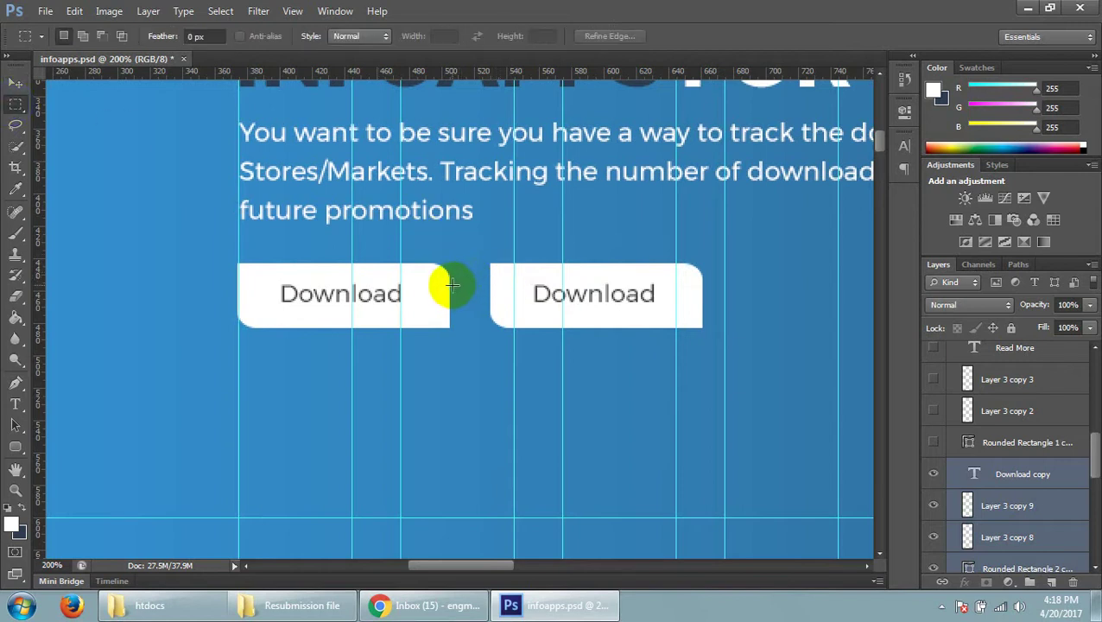
pyautogui.moveTo(450, 286); pyautogui.dragTo(524, 336)
pyautogui.click(16, 82)
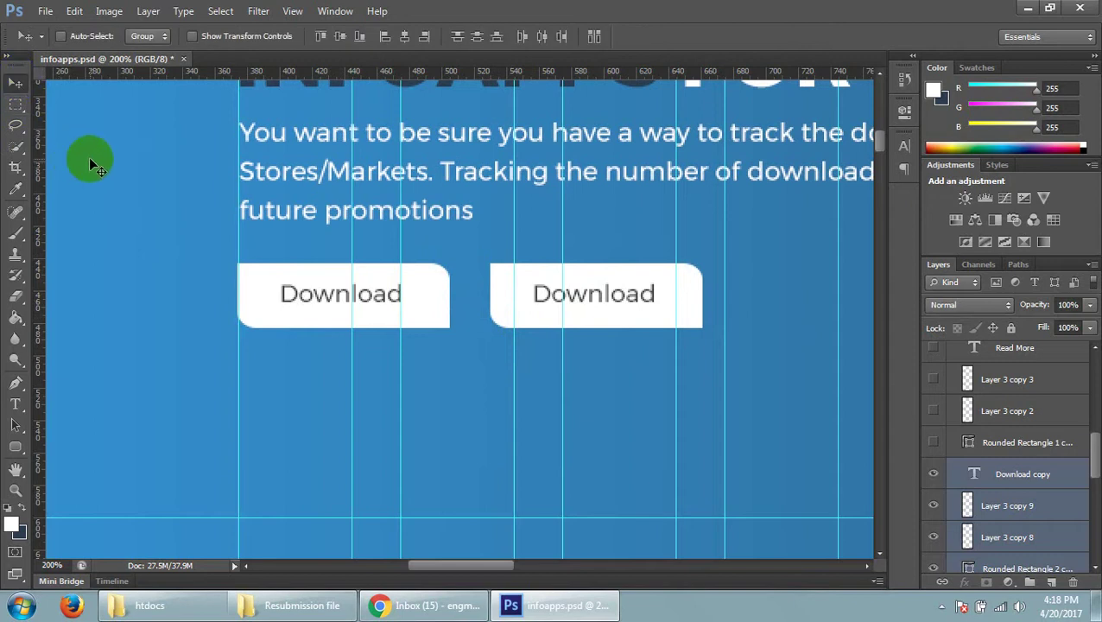
pyautogui.press('Right')
pyautogui.press('Right')
pyautogui.press('Right')
pyautogui.press('Right')
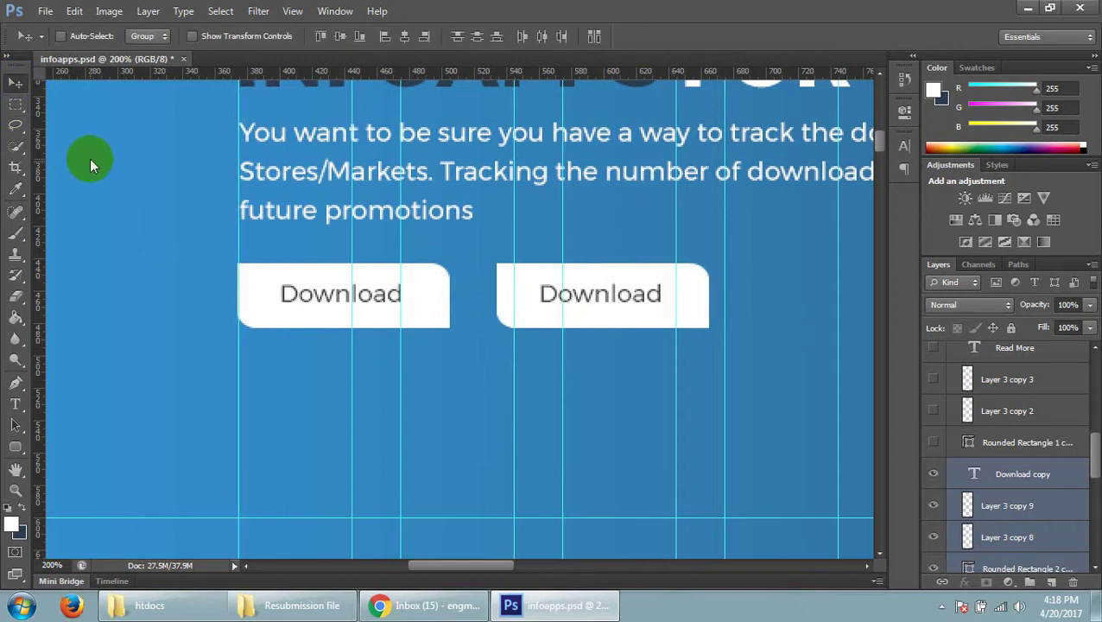
pyautogui.click(15, 105)
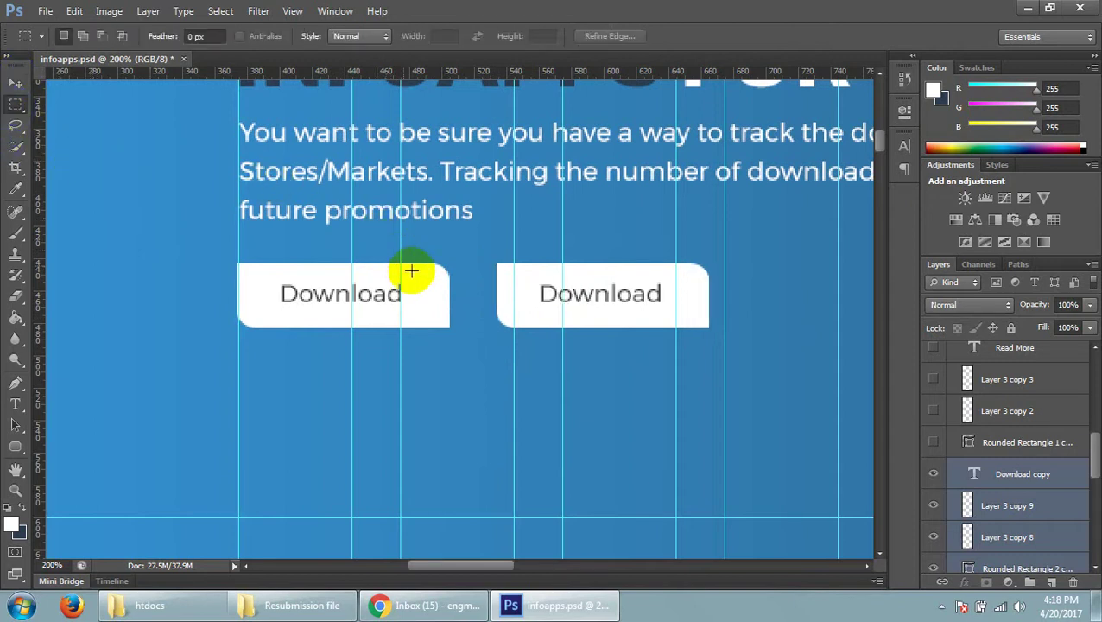
pyautogui.moveTo(448, 288); pyautogui.dragTo(496, 320)
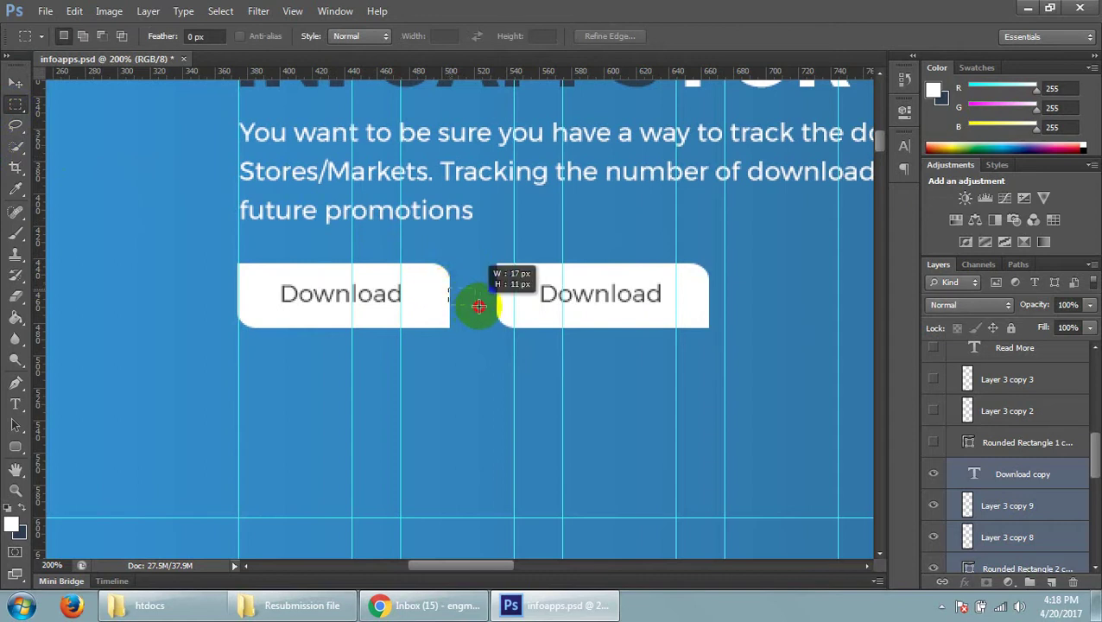
pyautogui.click(505, 393)
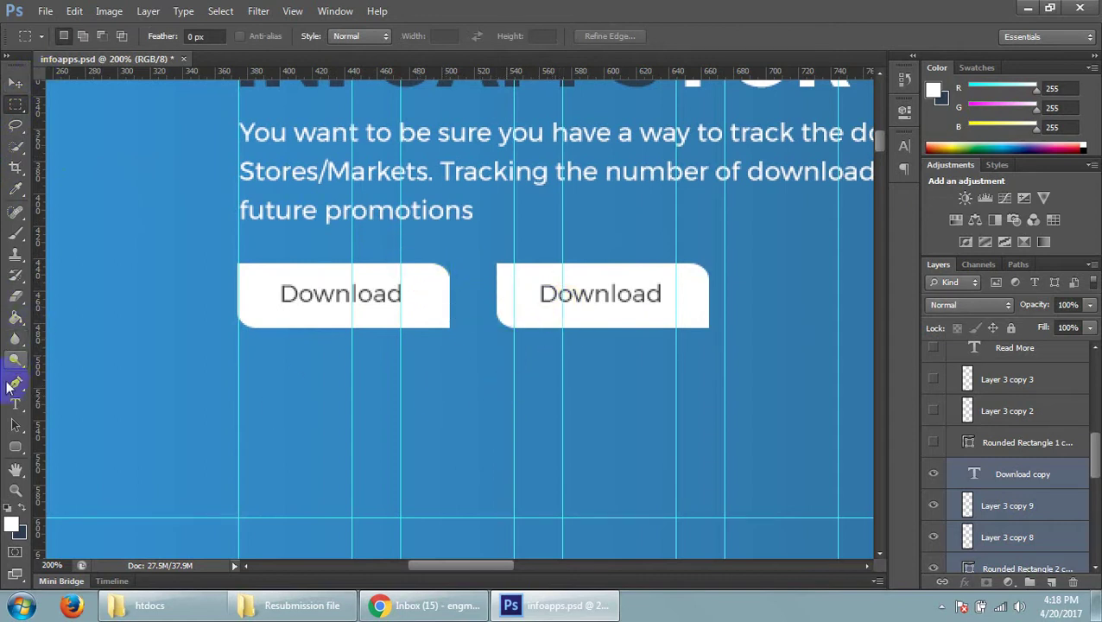
pyautogui.click(16, 404)
pyautogui.doubleClick(608, 298)
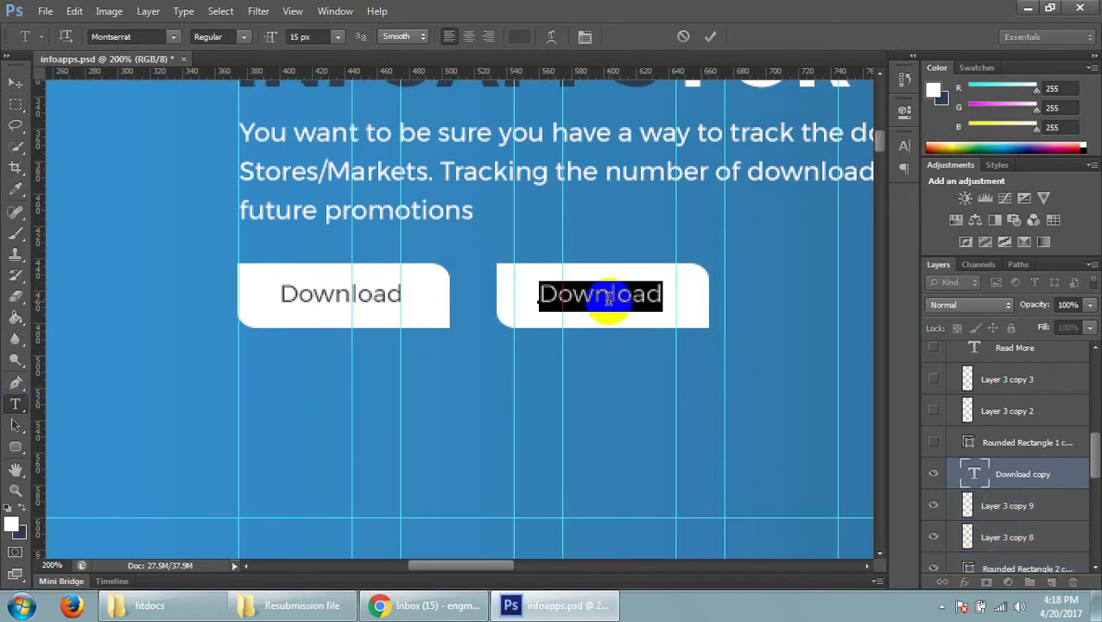
# - Change the copied button's label to 'Read More' and zoom out to review
pyautogui.write('Read More')
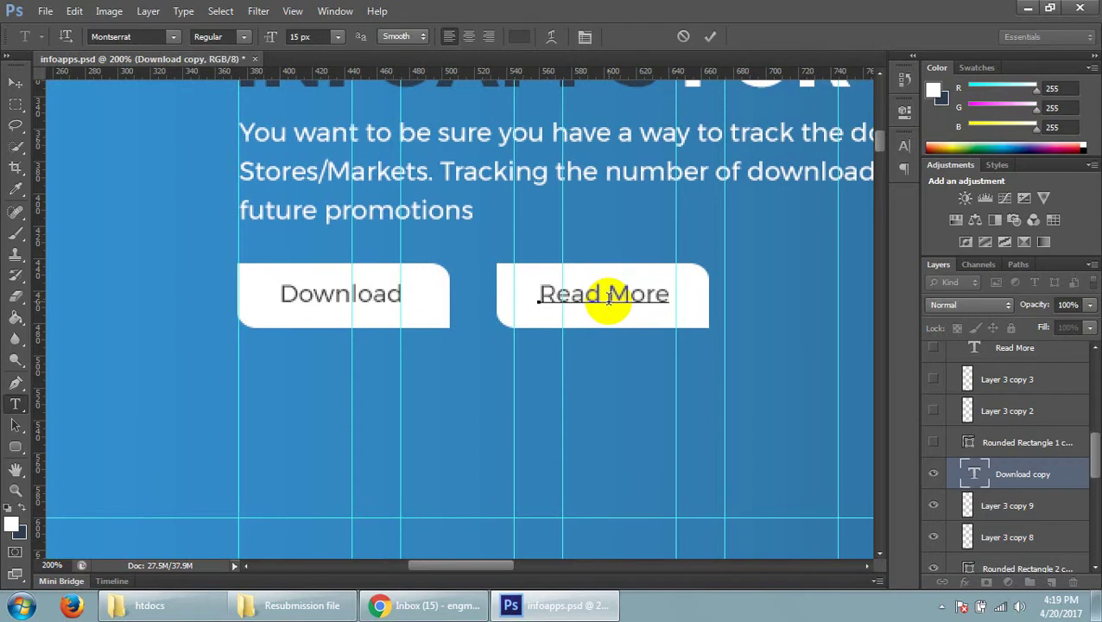
pyautogui.click(15, 82)
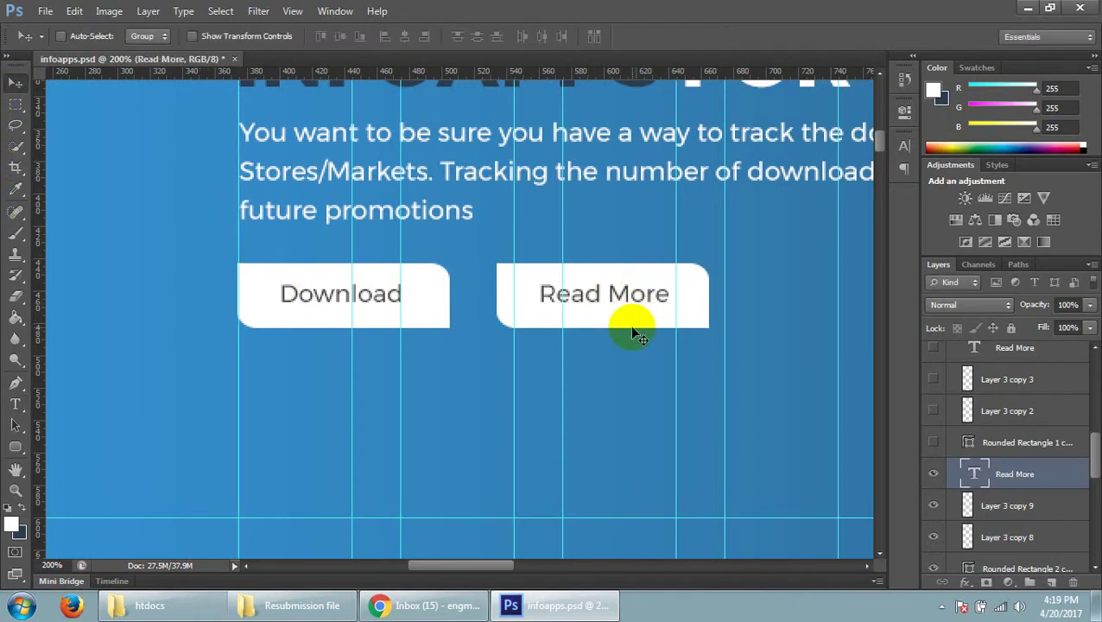
pyautogui.hotkey('ctrl', '-')
pyautogui.hotkey('ctrl', '-')
pyautogui.hotkey('ctrl', '-')
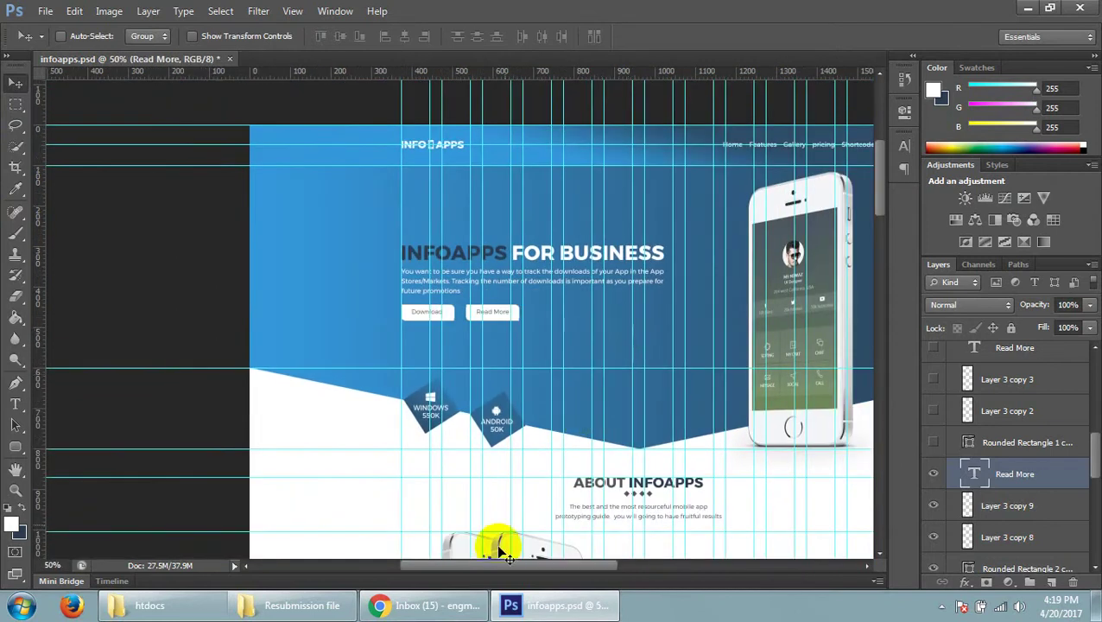
pyautogui.moveTo(529, 566); pyautogui.dragTo(568, 566)
pyautogui.scroll(-3, 363, 229)
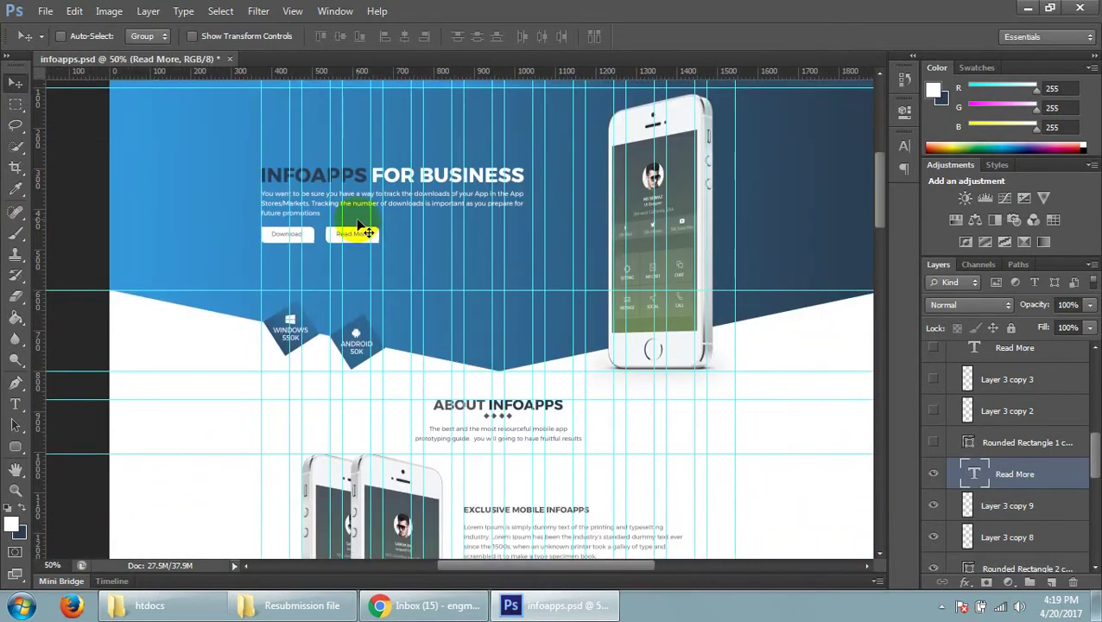
# - Zoom in on the header buttons and nudge the Read More label down one step
pyautogui.hotkey('ctrl', ';')
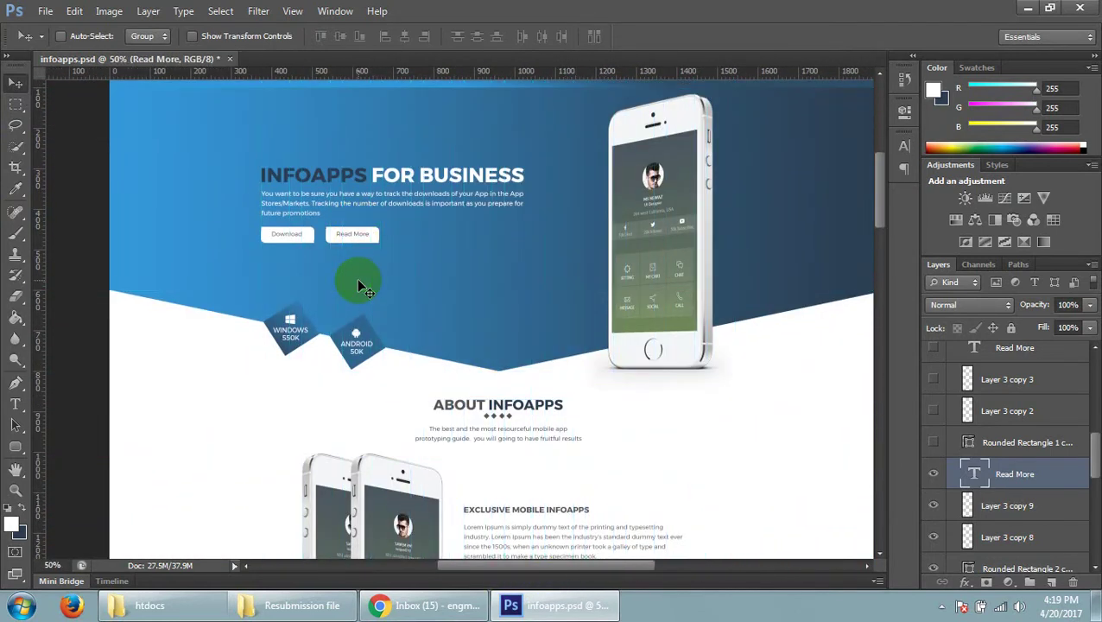
pyautogui.hotkey('ctrl', ';')
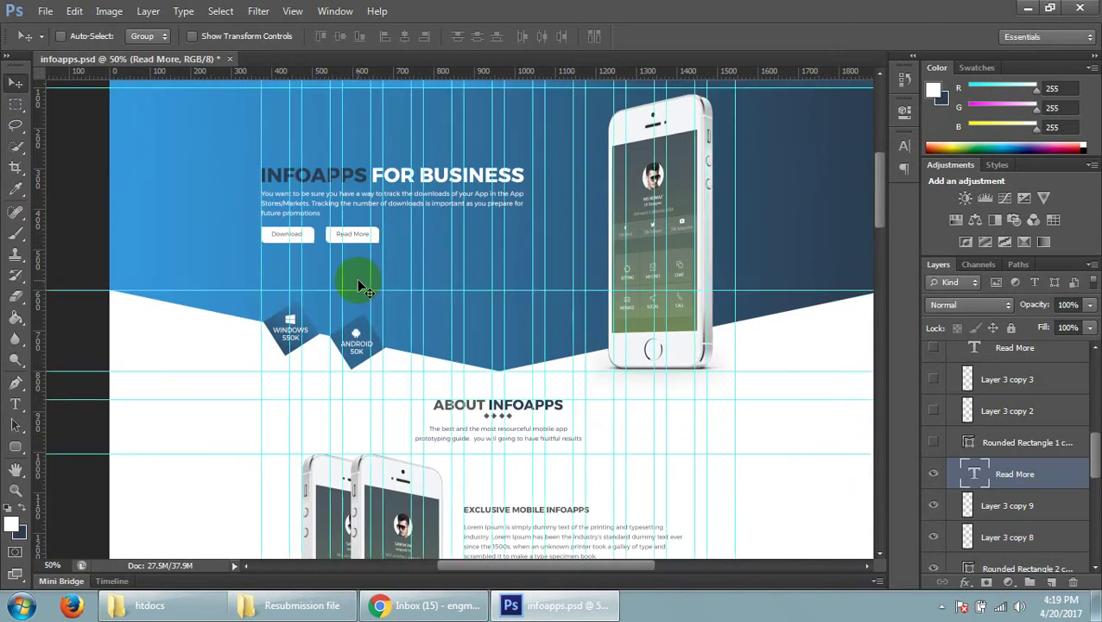
pyautogui.hotkey('ctrl', '+')
pyautogui.hotkey('ctrl', '+')
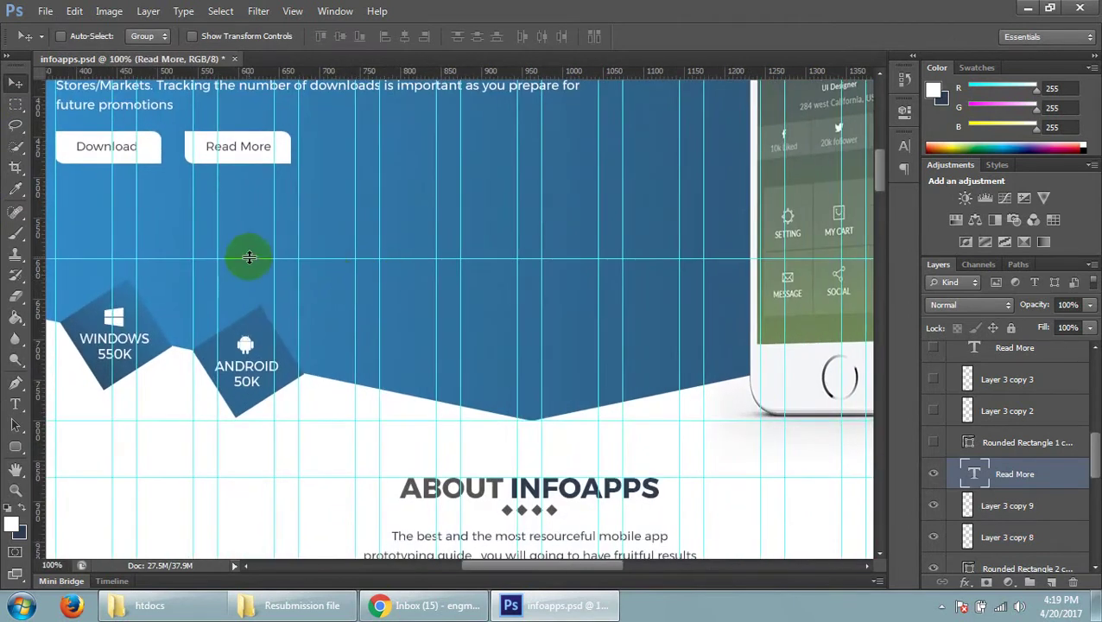
pyautogui.click(511, 500)
pyautogui.moveTo(513, 566); pyautogui.dragTo(492, 565)
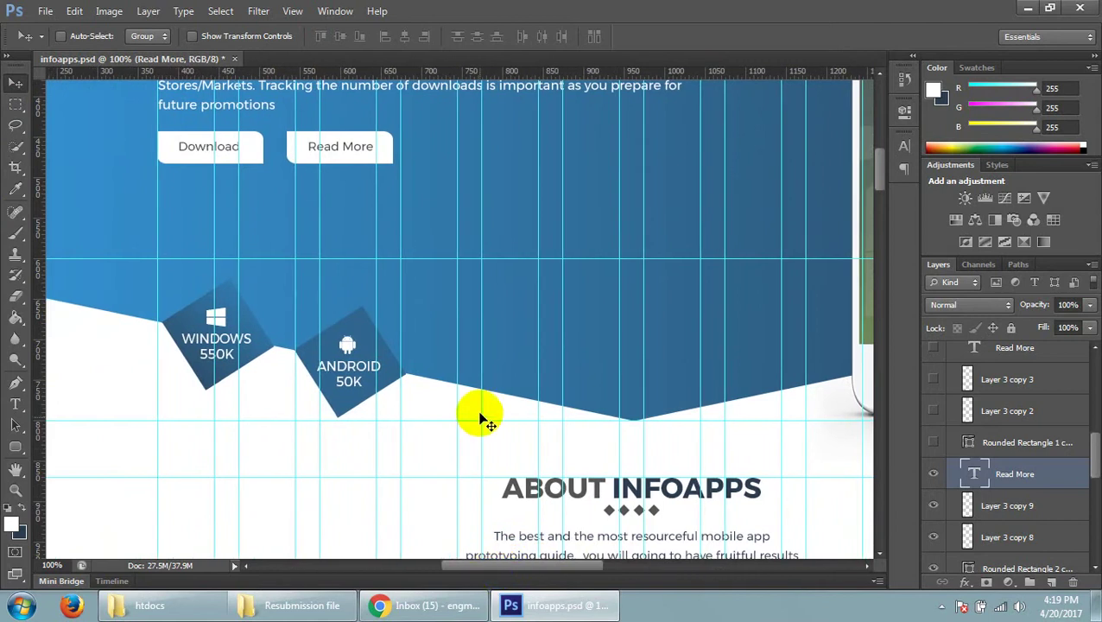
pyautogui.scroll(3, 477, 420)
pyautogui.scroll(1, 488, 426)
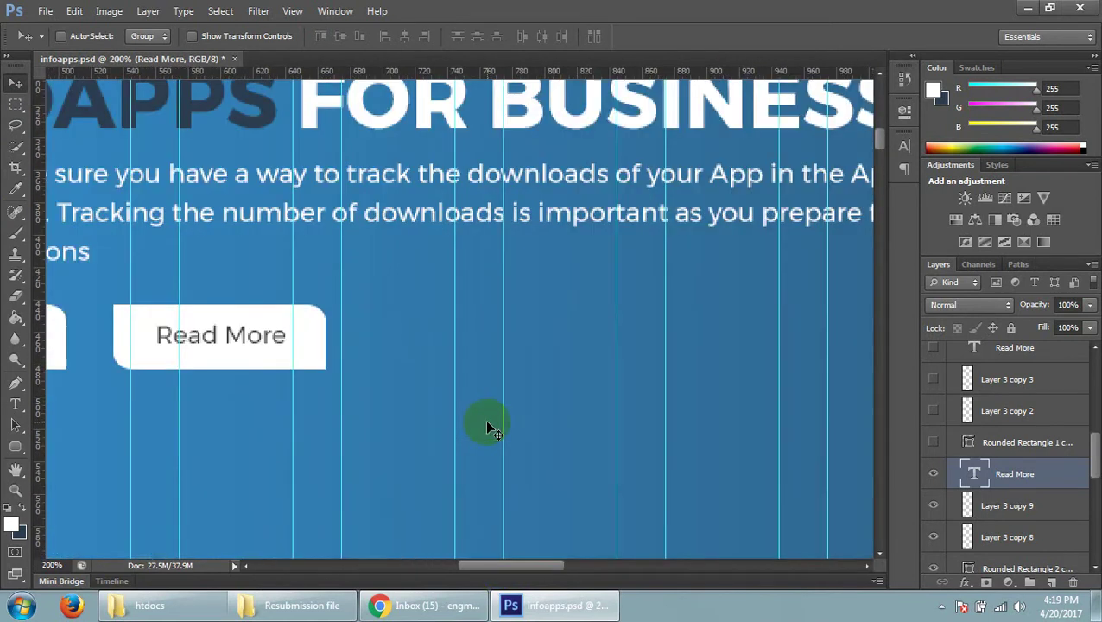
pyautogui.scroll(1, 488, 426)
pyautogui.moveTo(520, 568); pyautogui.dragTo(453, 568)
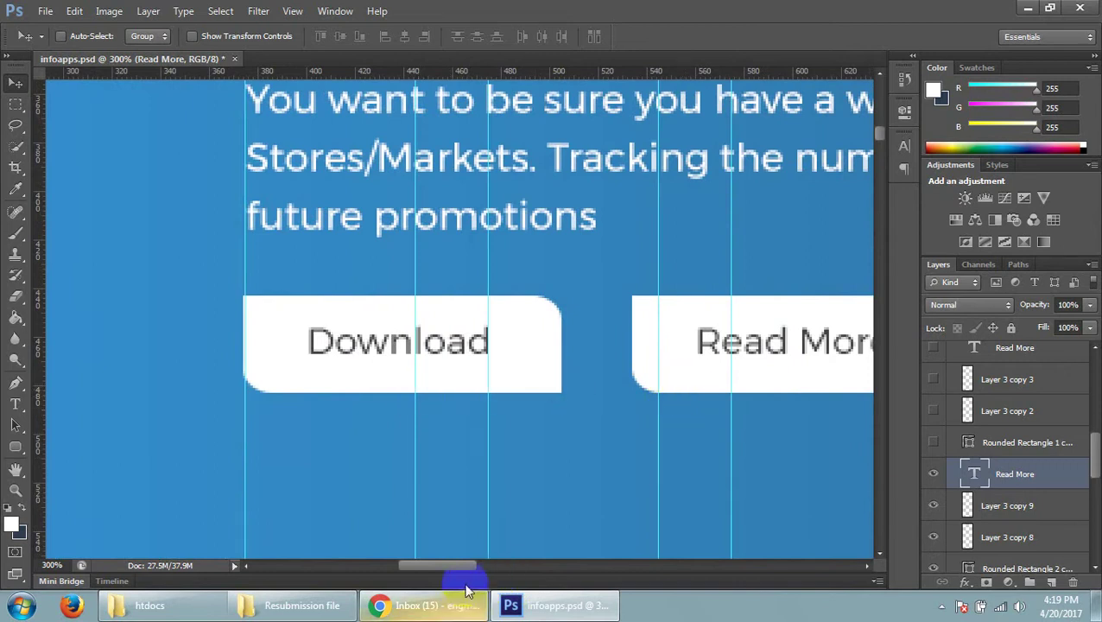
pyautogui.moveTo(455, 566); pyautogui.dragTo(474, 566)
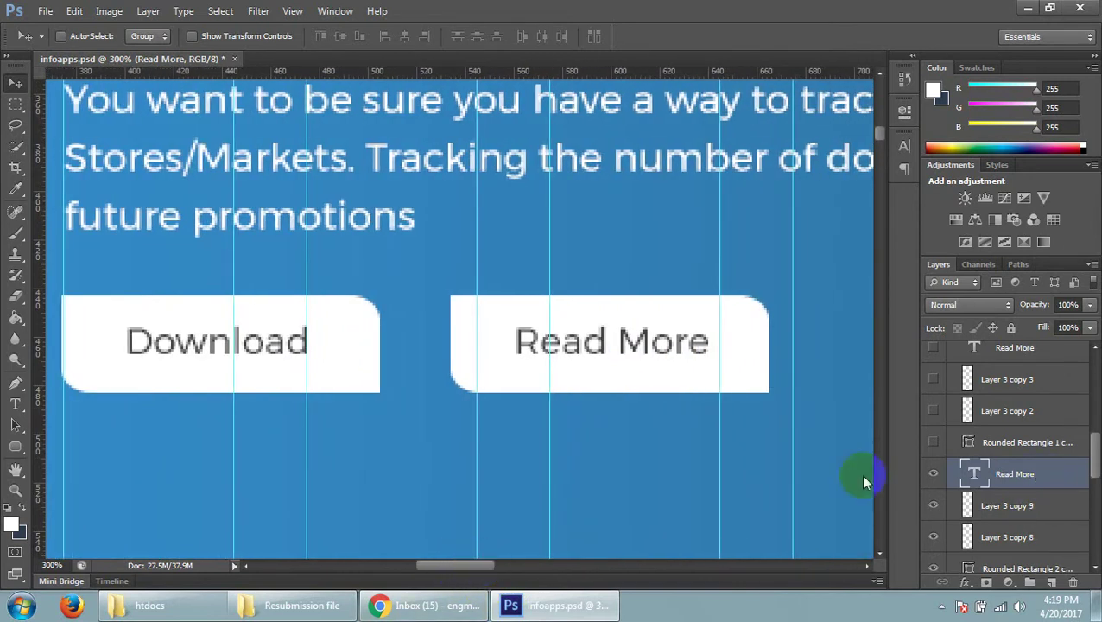
pyautogui.press('Down')
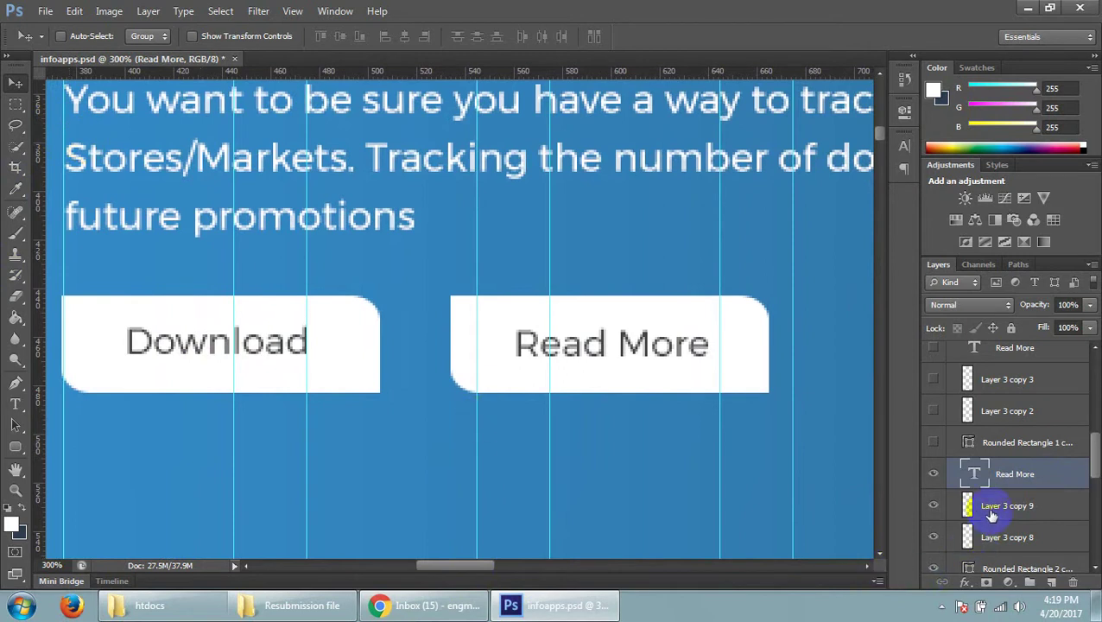
pyautogui.scroll(-4, 1041, 517)
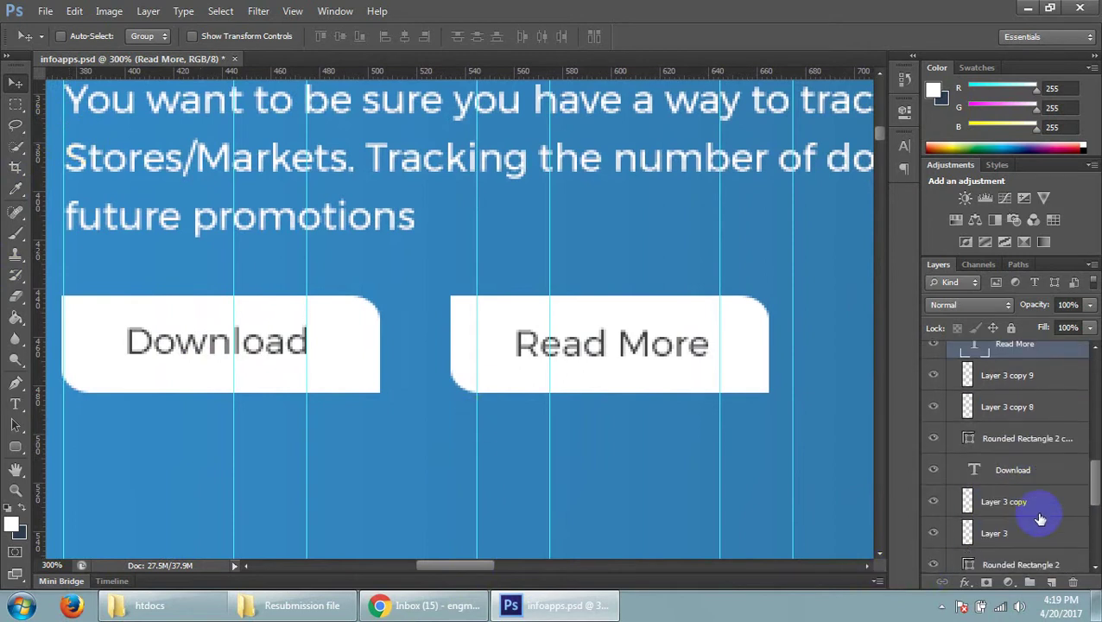
# - Nudge the header's Download text layer down one step
pyautogui.click(1024, 473)
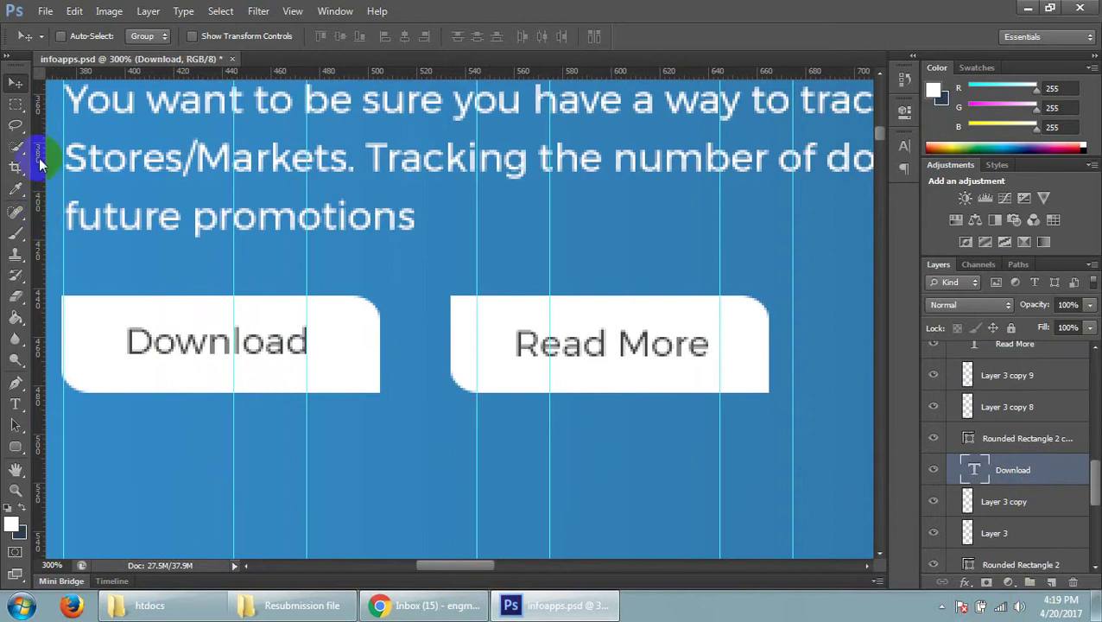
pyautogui.press('Down')
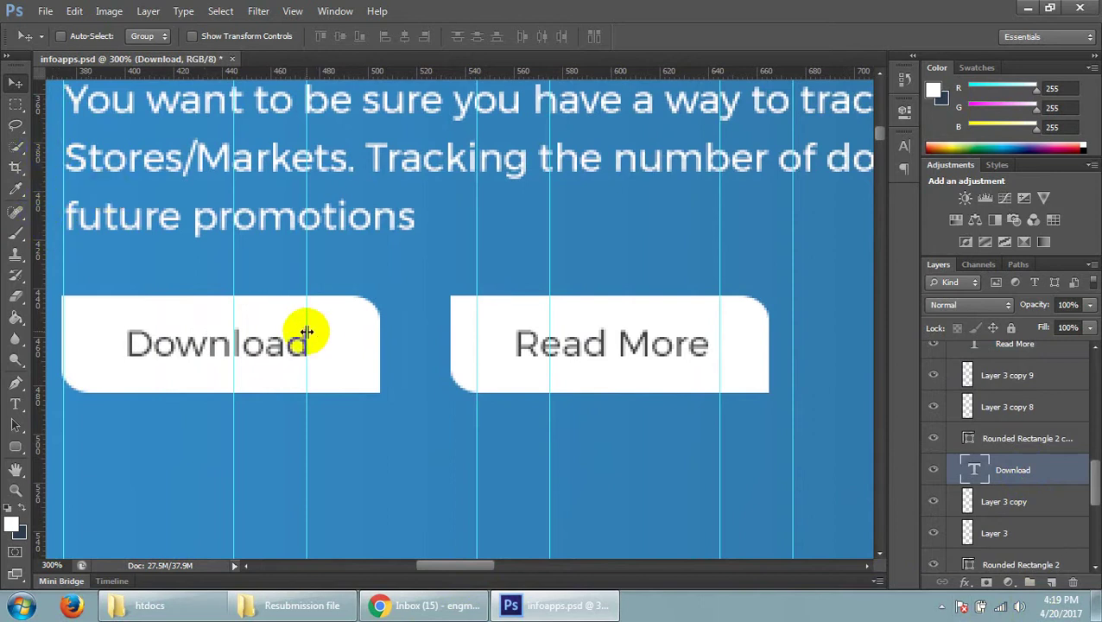
pyautogui.hotkey('ctrl', '+')
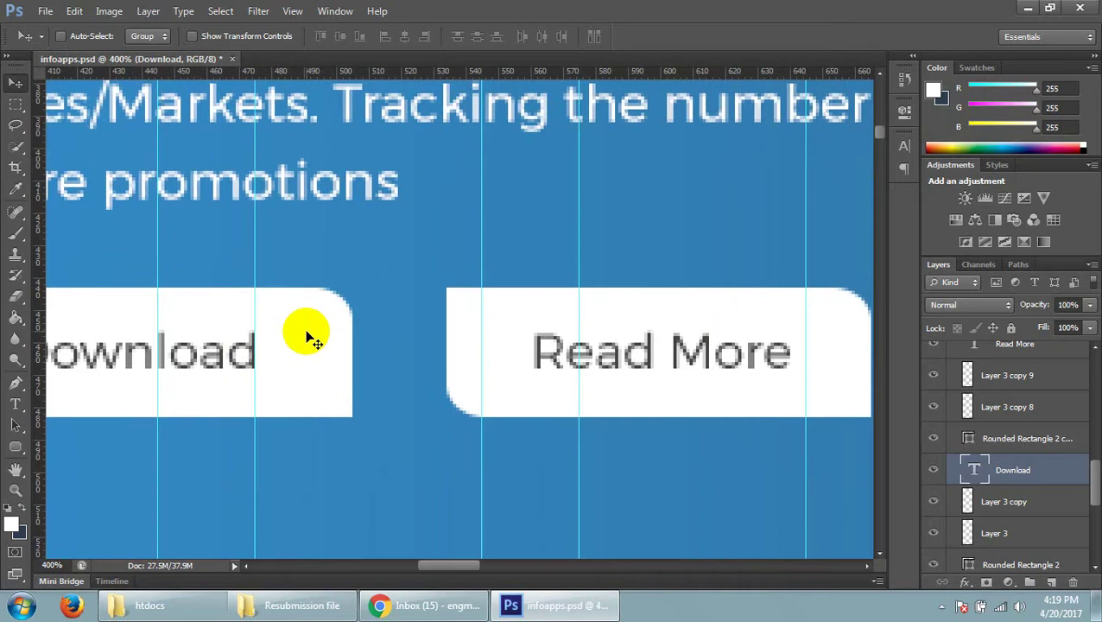
# - Scroll to compare the hero buttons with the About InfoApps navy Download and Read More pair
pyautogui.scroll(-2, 307, 337)
pyautogui.scroll(-1, 304, 328)
pyautogui.scroll(-2, 304, 328)
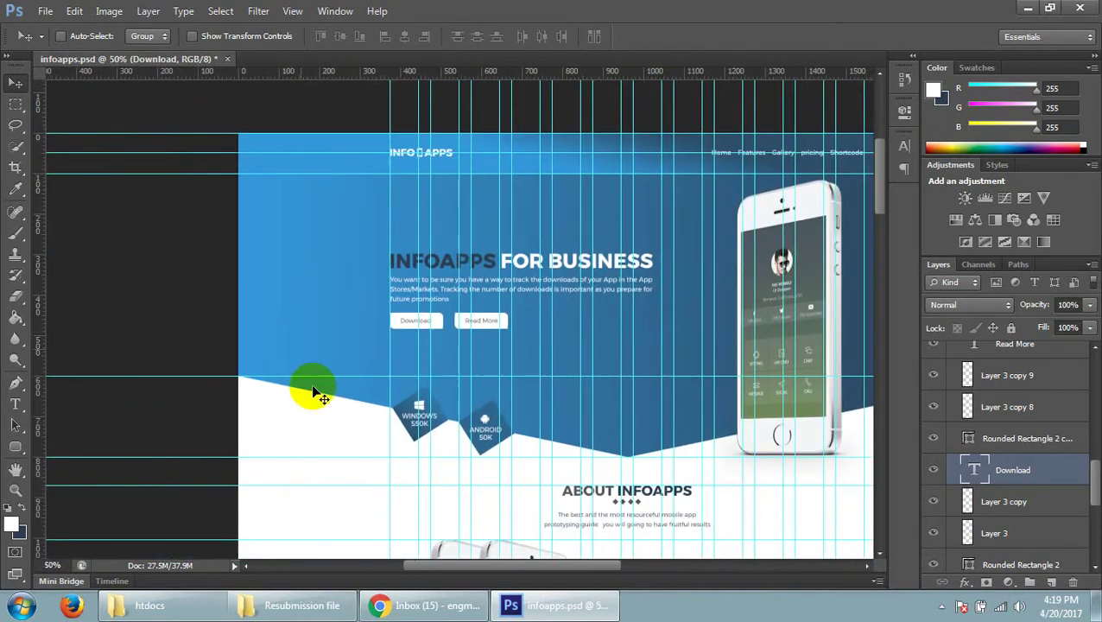
pyautogui.moveTo(467, 566); pyautogui.dragTo(510, 566)
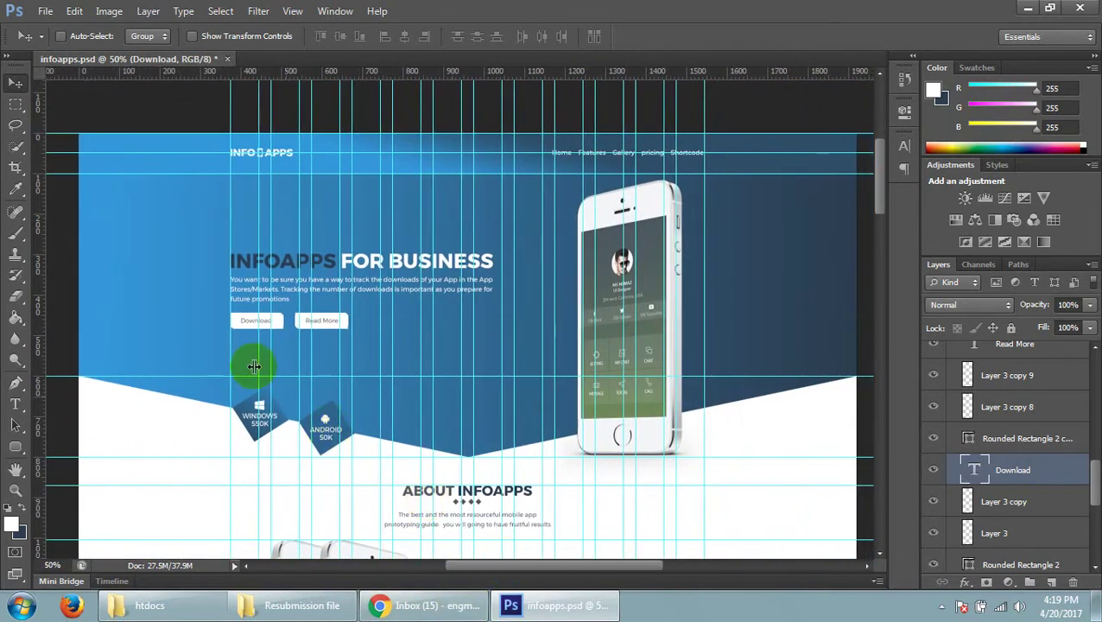
pyautogui.scroll(-5, 665, 249)
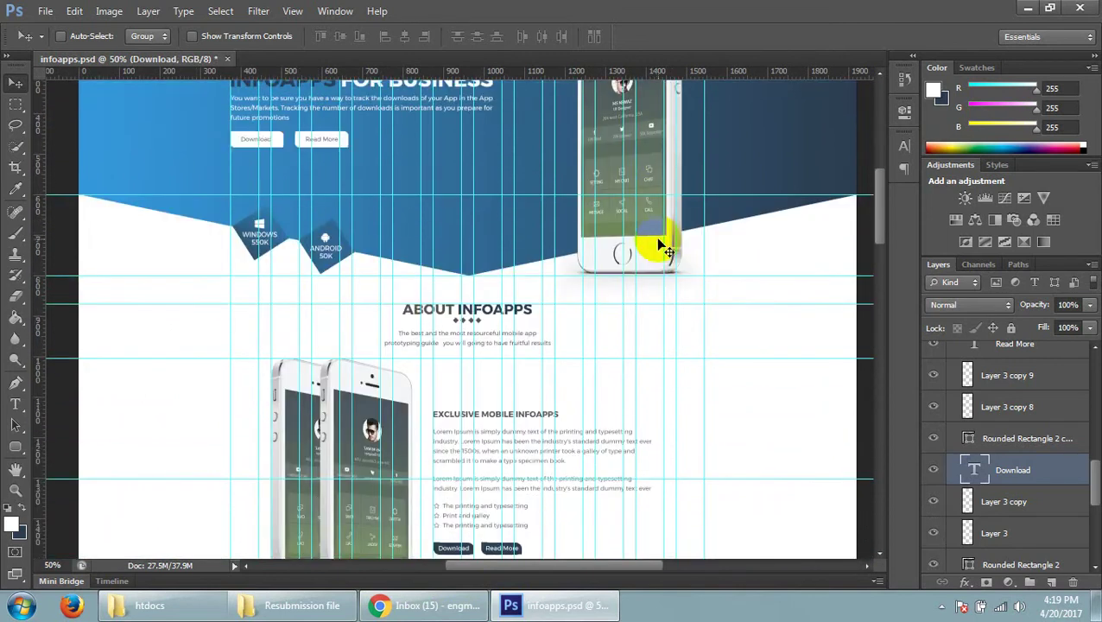
pyautogui.scroll(-5, 665, 249)
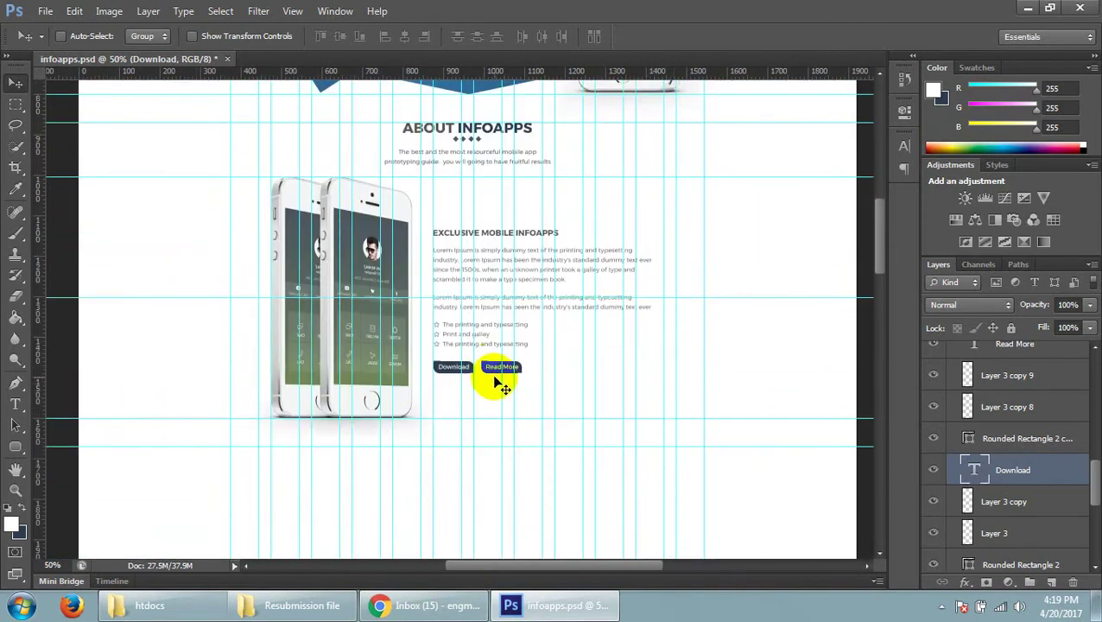
pyautogui.scroll(3, 258, 238)
pyautogui.scroll(5, 290, 250)
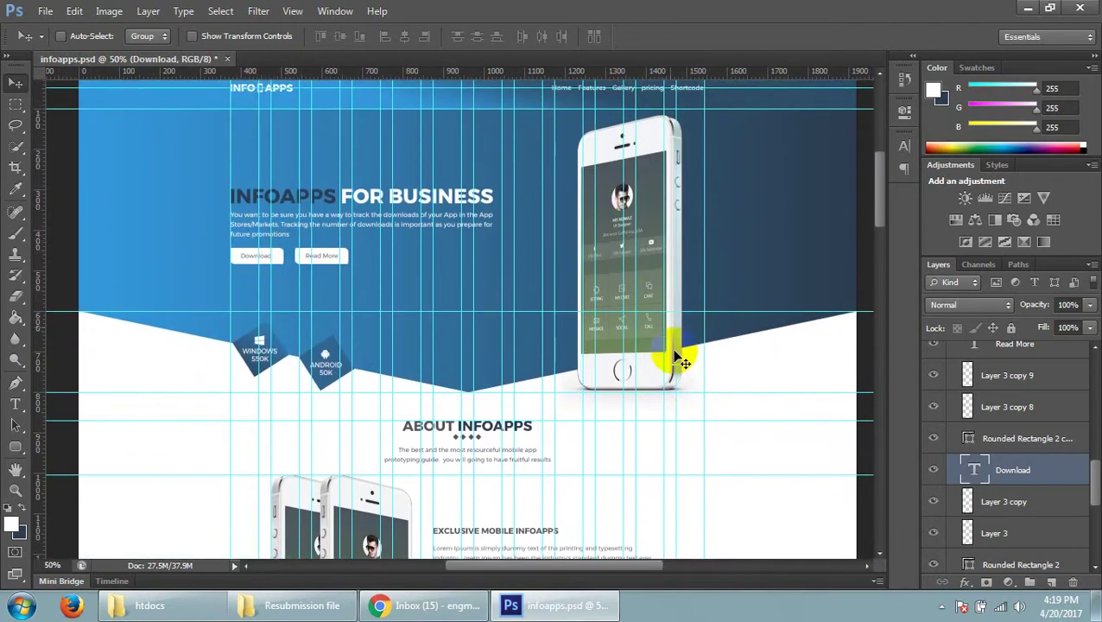
pyautogui.scroll(-4, 672, 357)
pyautogui.scroll(-2, 689, 339)
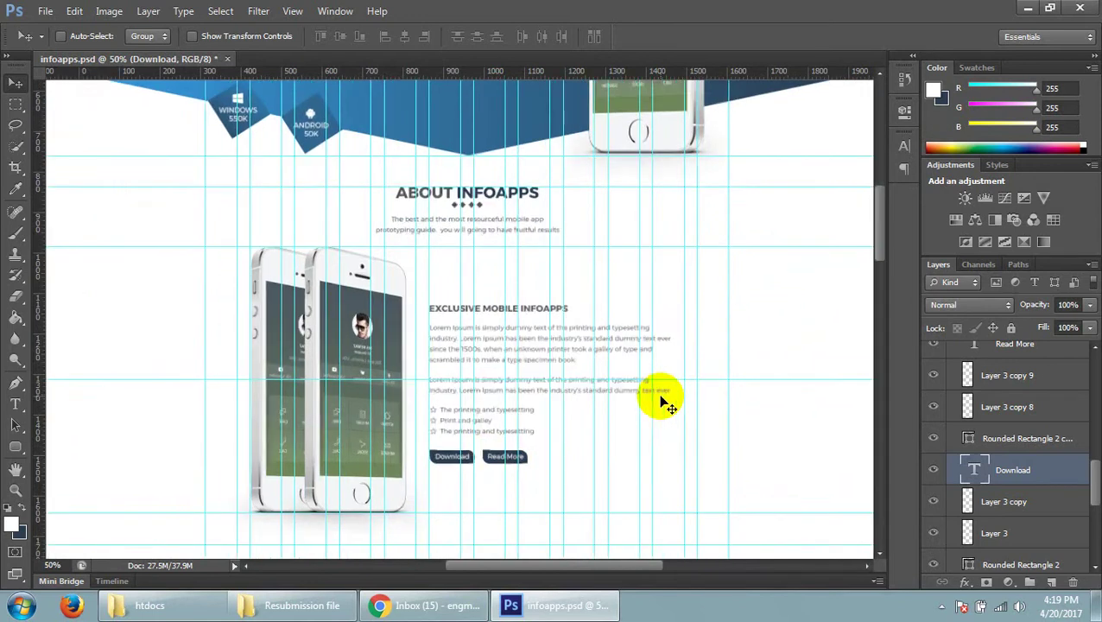
pyautogui.hotkey('ctrl', '+')
pyautogui.hotkey('ctrl', '+')
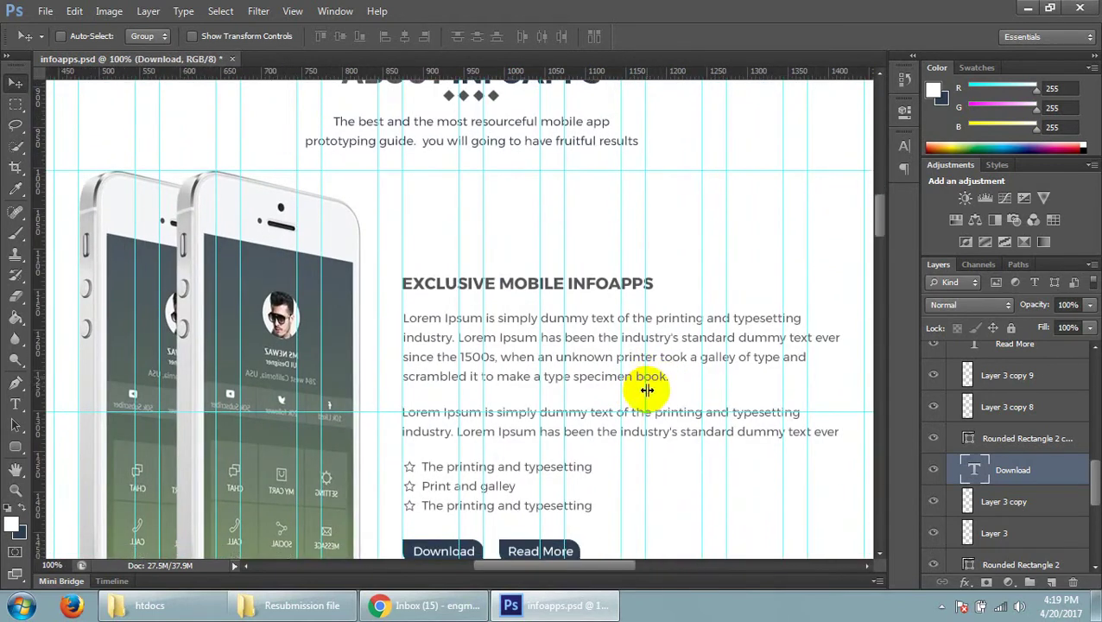
# - Sample the navy (44, 62, 80) of the About section's Download button as the foreground colour
pyautogui.scroll(-3, 645, 389)
pyautogui.click(17, 191)
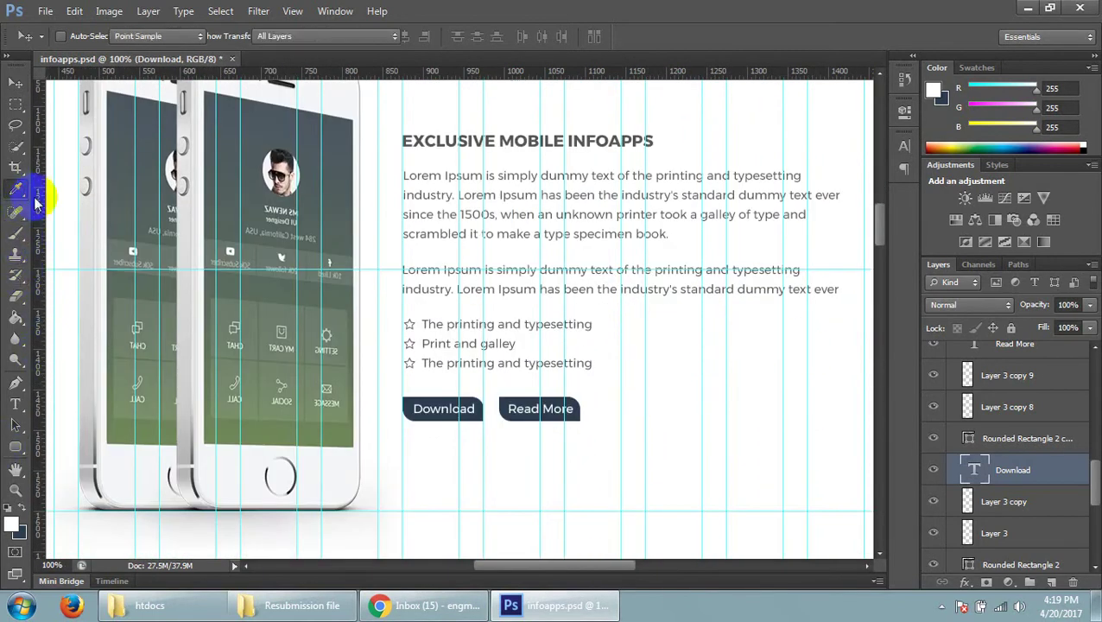
pyautogui.click(472, 410)
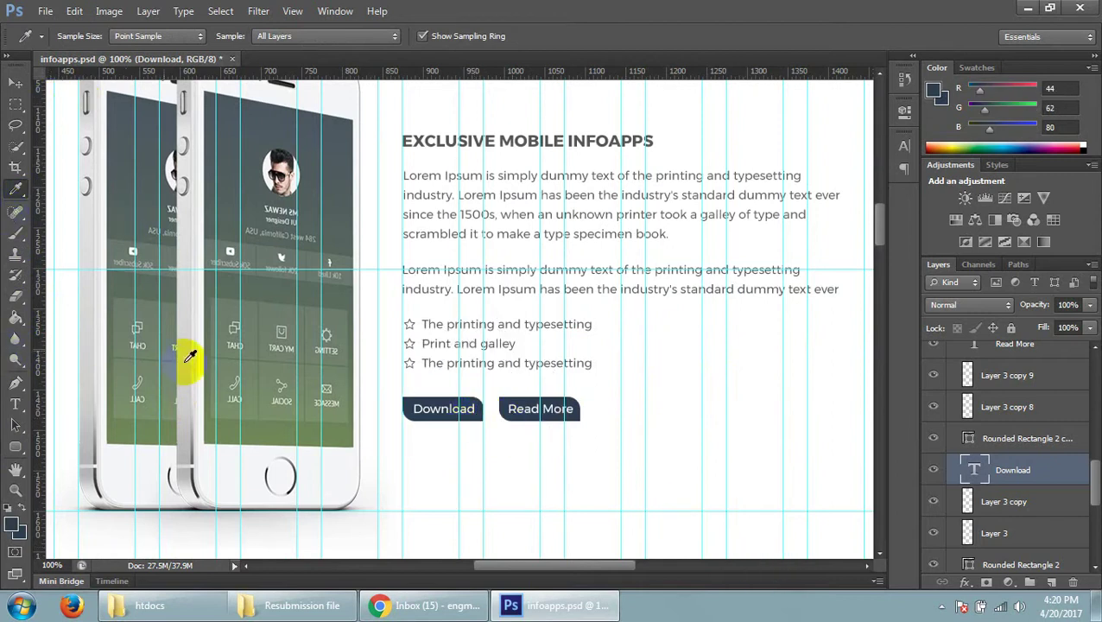
pyautogui.scroll(2, 553, 337)
pyautogui.scroll(2, 574, 320)
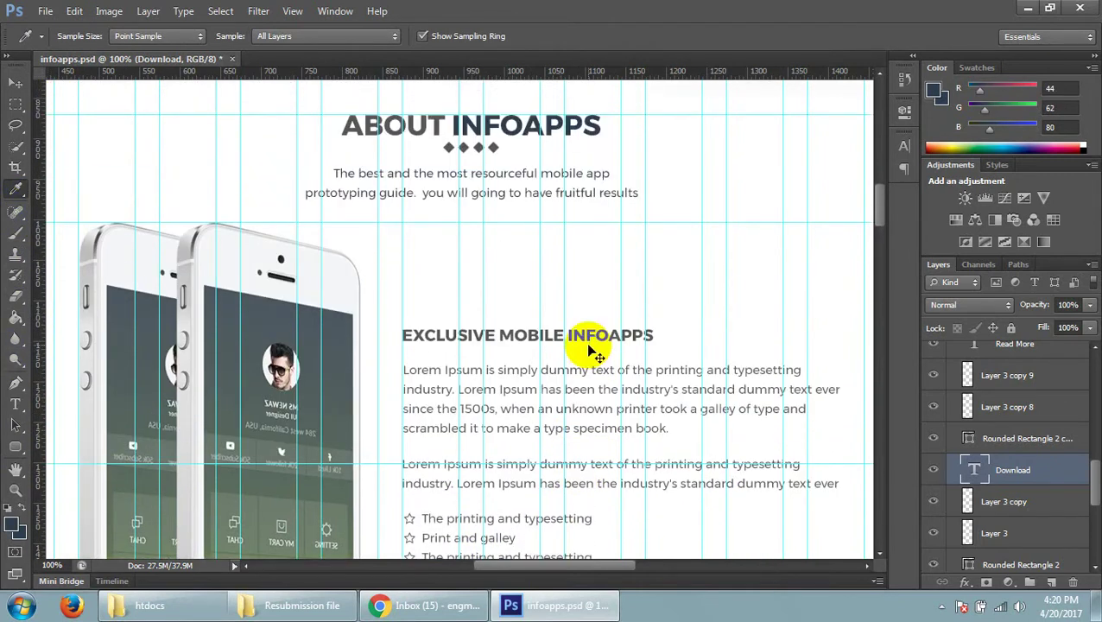
# - Zoom out to show the header and About section, and select the header's Read More layer
pyautogui.hotkey('ctrl', '-')
pyautogui.hotkey('ctrl', '-')
pyautogui.scroll(3, 404, 329)
pyautogui.scroll(1, 404, 328)
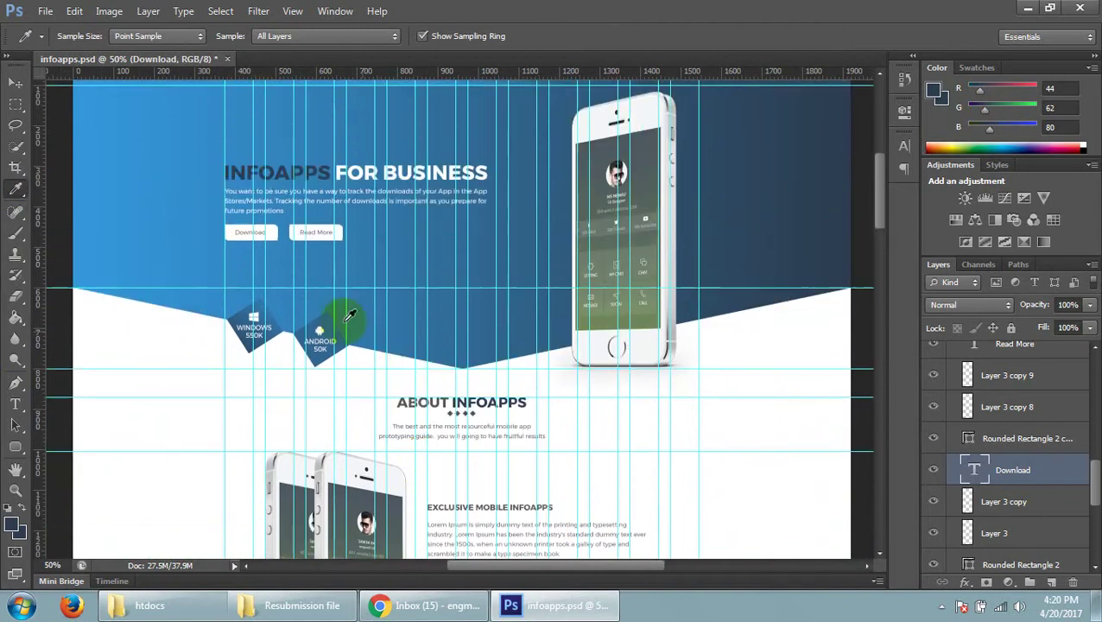
pyautogui.scroll(-1, 1026, 483)
pyautogui.scroll(-3, 1026, 484)
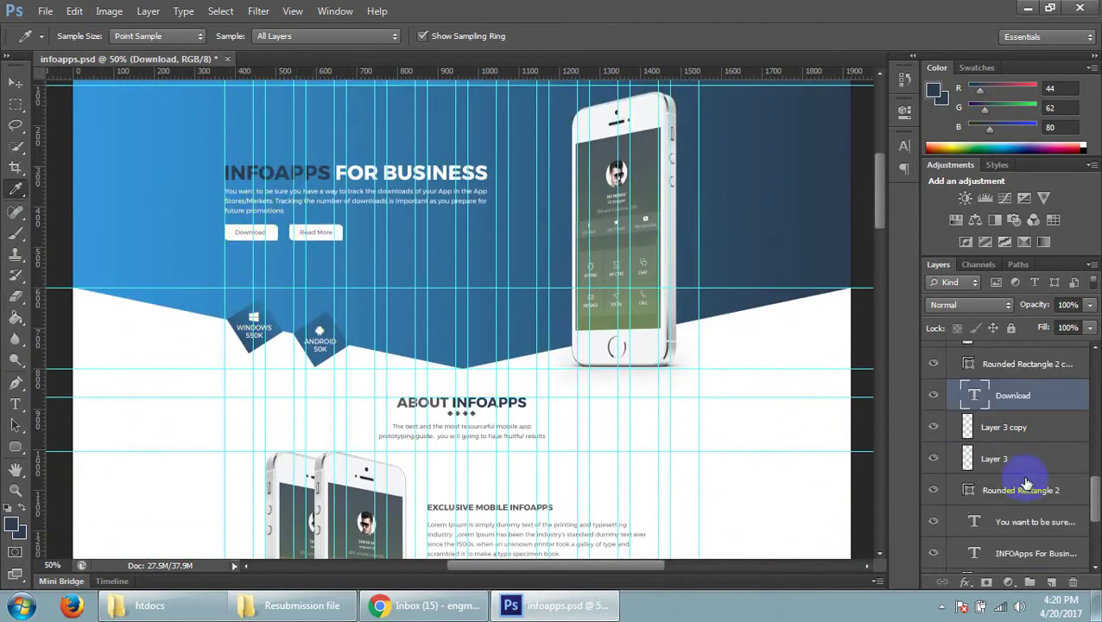
pyautogui.scroll(1, 1010, 500)
pyautogui.scroll(2, 1015, 492)
pyautogui.scroll(1, 1018, 490)
pyautogui.scroll(1, 1019, 488)
pyautogui.click(1031, 407)
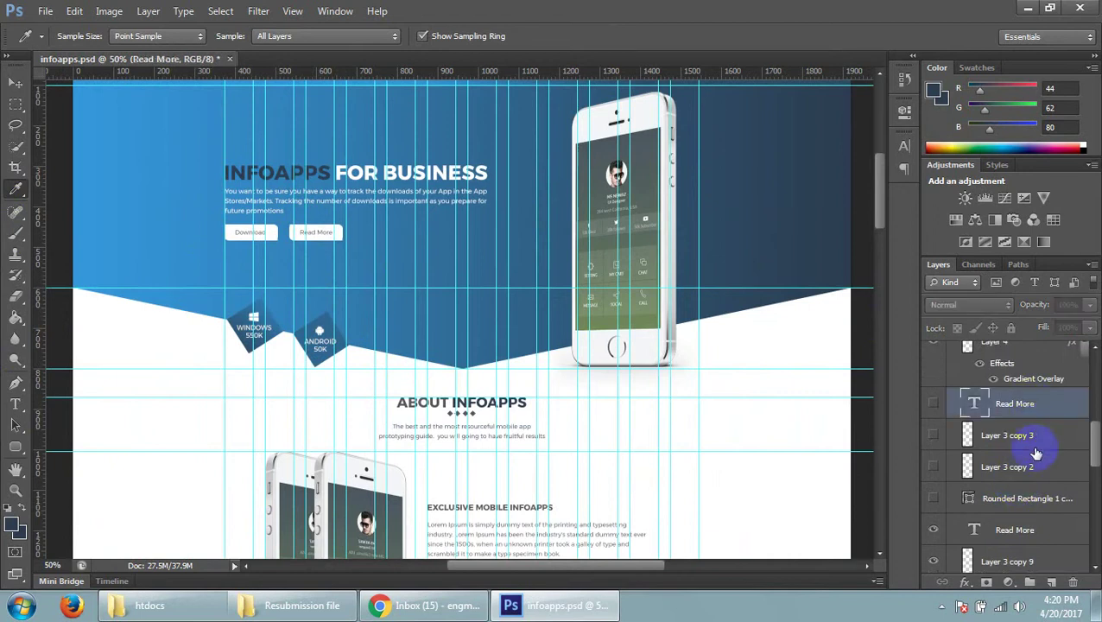
# - Select the header button layers from Read More down through the Download layers and Layer 3
pyautogui.keyDown('shift'); pyautogui.click(1028, 444); pyautogui.keyUp('shift')
pyautogui.keyDown('shift'); pyautogui.click(1009, 467); pyautogui.keyUp('shift')
pyautogui.keyDown('shift'); pyautogui.click(997, 498); pyautogui.keyUp('shift')
pyautogui.moveTo(1009, 464); pyautogui.dragTo(1075, 580)
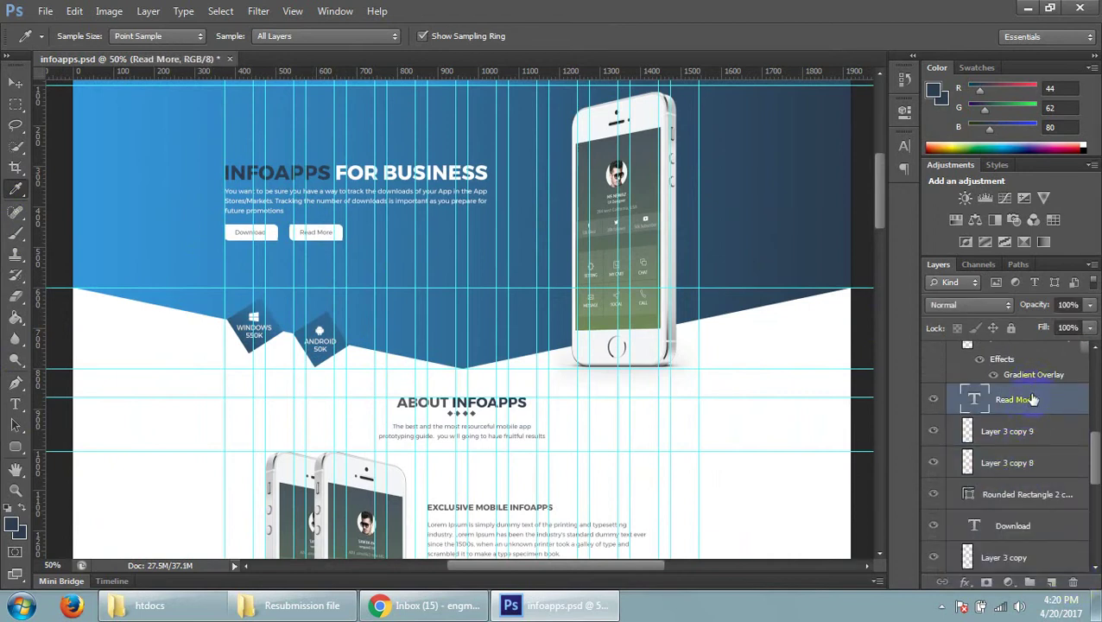
pyautogui.scroll(-1, 1030, 441)
pyautogui.keyDown('shift'); pyautogui.click(1023, 401); pyautogui.keyUp('shift')
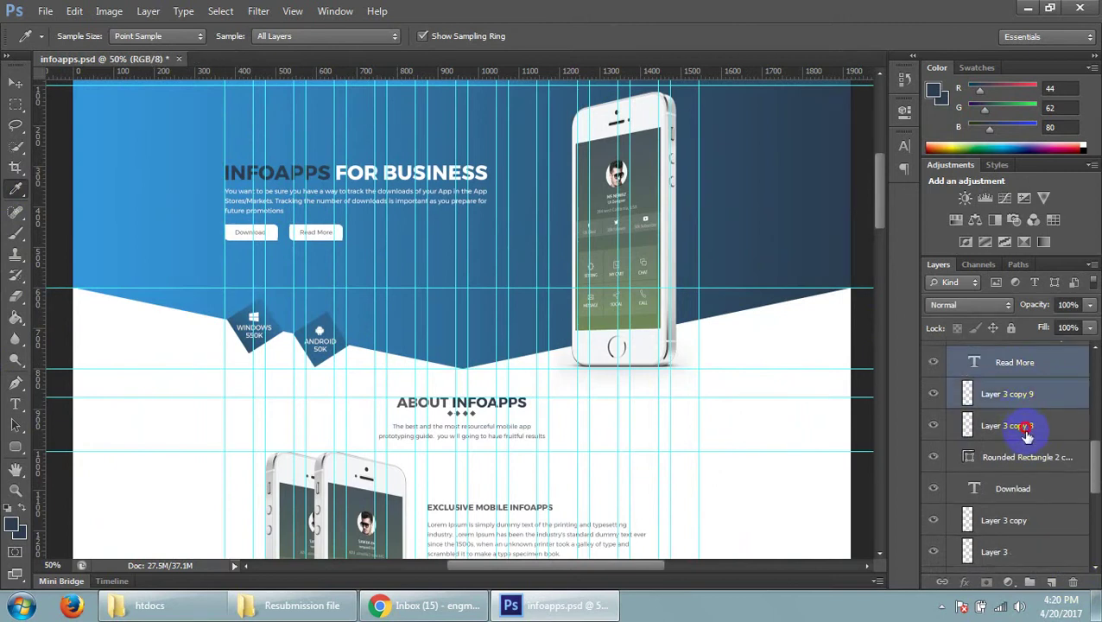
pyautogui.keyDown('shift'); pyautogui.click(1021, 427); pyautogui.keyUp('shift')
pyautogui.keyDown('shift'); pyautogui.click(1024, 458); pyautogui.keyUp('shift')
pyautogui.keyDown('shift'); pyautogui.click(1019, 489); pyautogui.keyUp('shift')
pyautogui.keyDown('shift'); pyautogui.click(1010, 519); pyautogui.keyUp('shift')
pyautogui.keyDown('shift'); pyautogui.click(1013, 557); pyautogui.keyUp('shift')
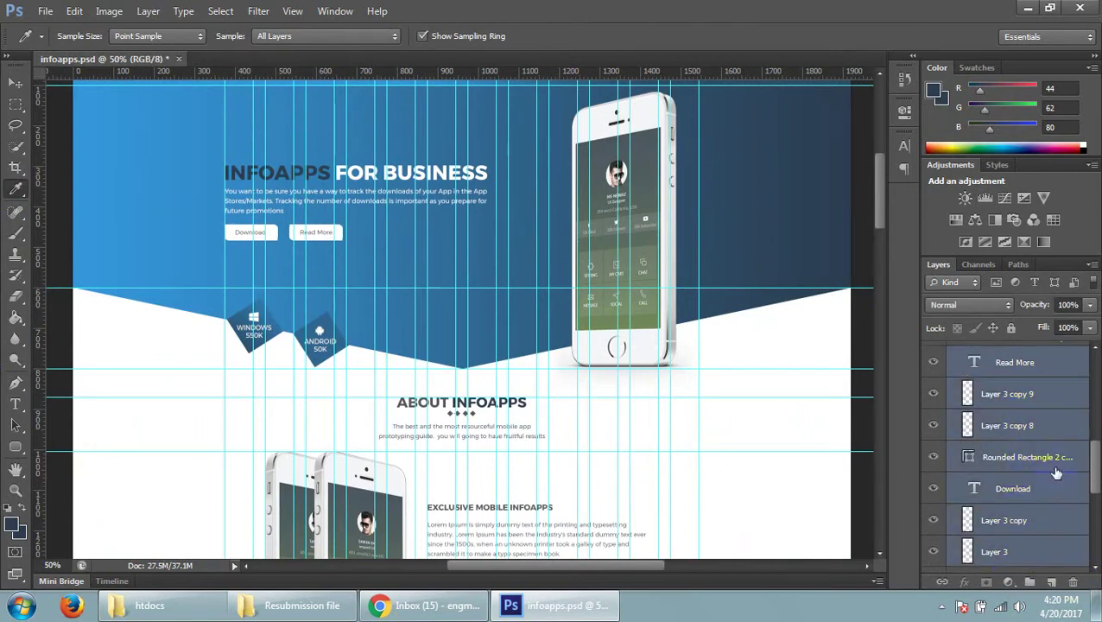
pyautogui.scroll(-3, 1058, 474)
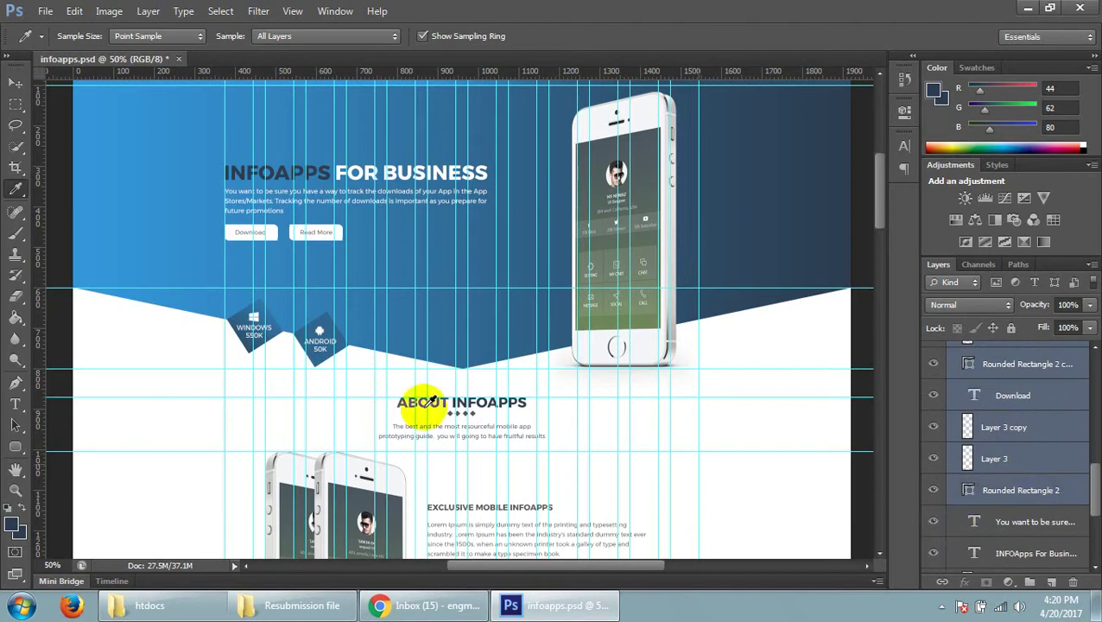
# - Duplicate the selected white Download and Read More button layers
pyautogui.rightClick(985, 419)
pyautogui.click(907, 113)
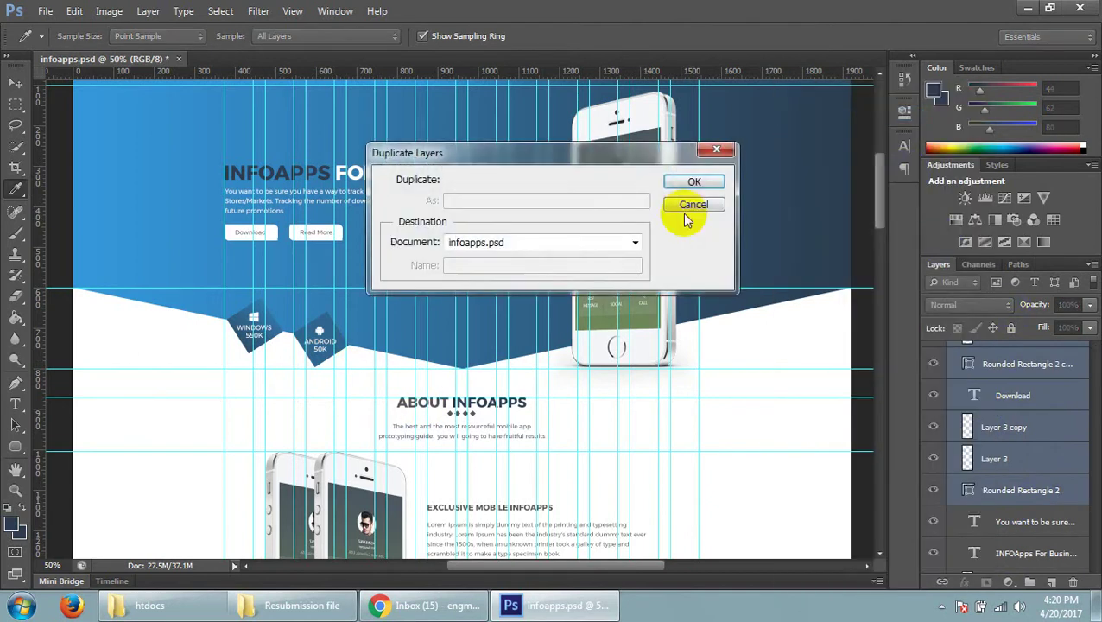
pyautogui.press('Return')
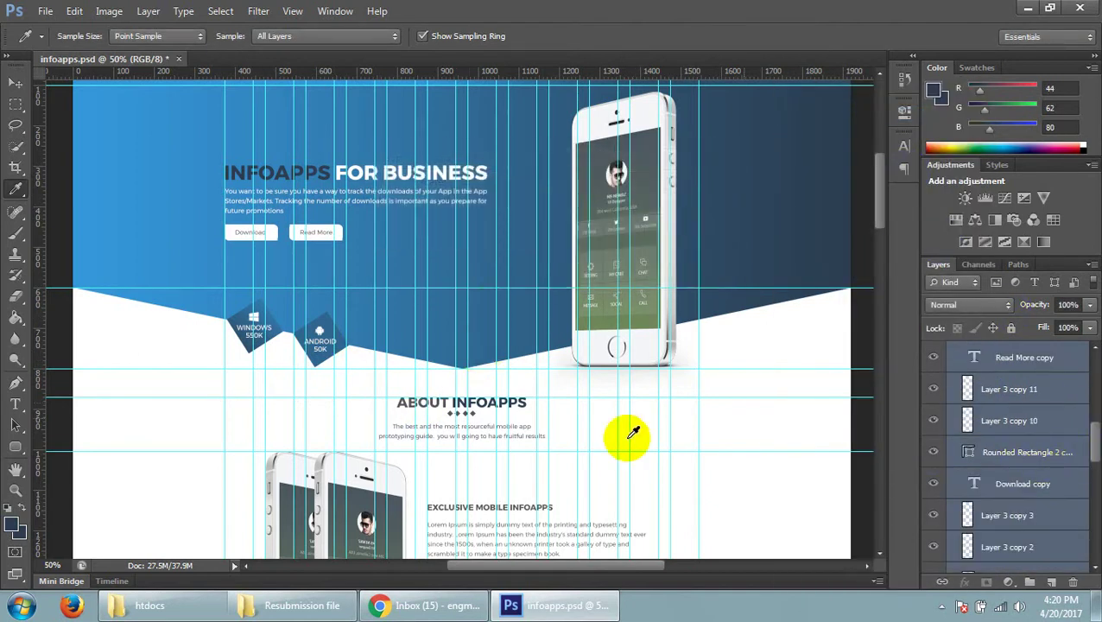
# - Expand the About infoapps group in the Layers panel
pyautogui.scroll(-2, 385, 426)
pyautogui.scroll(-2, 412, 438)
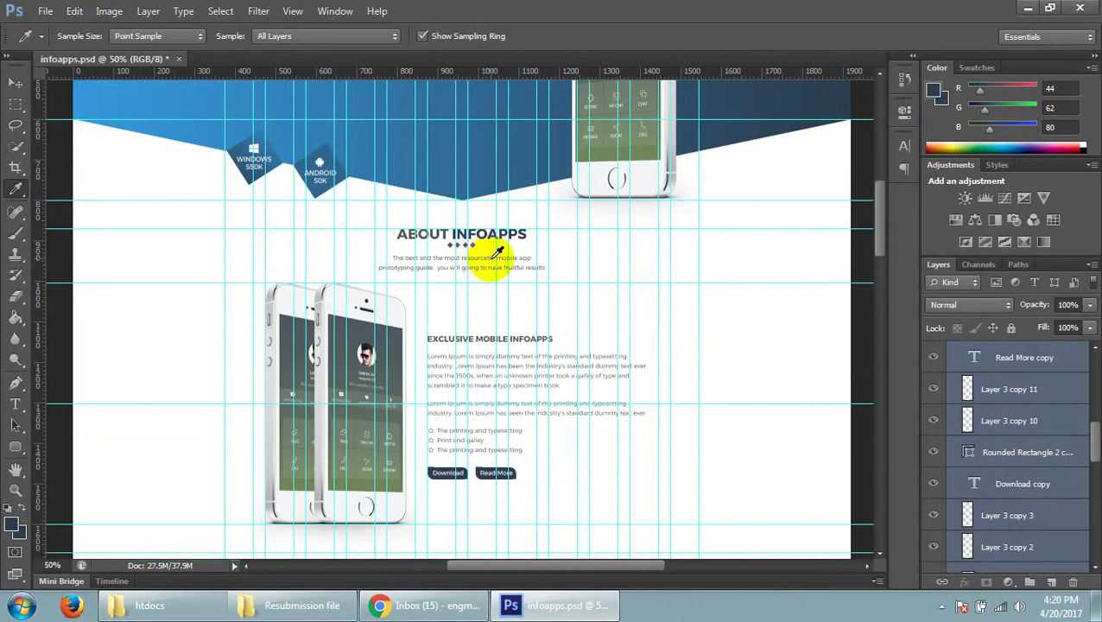
pyautogui.scroll(-3, 1053, 467)
pyautogui.scroll(-3, 1045, 428)
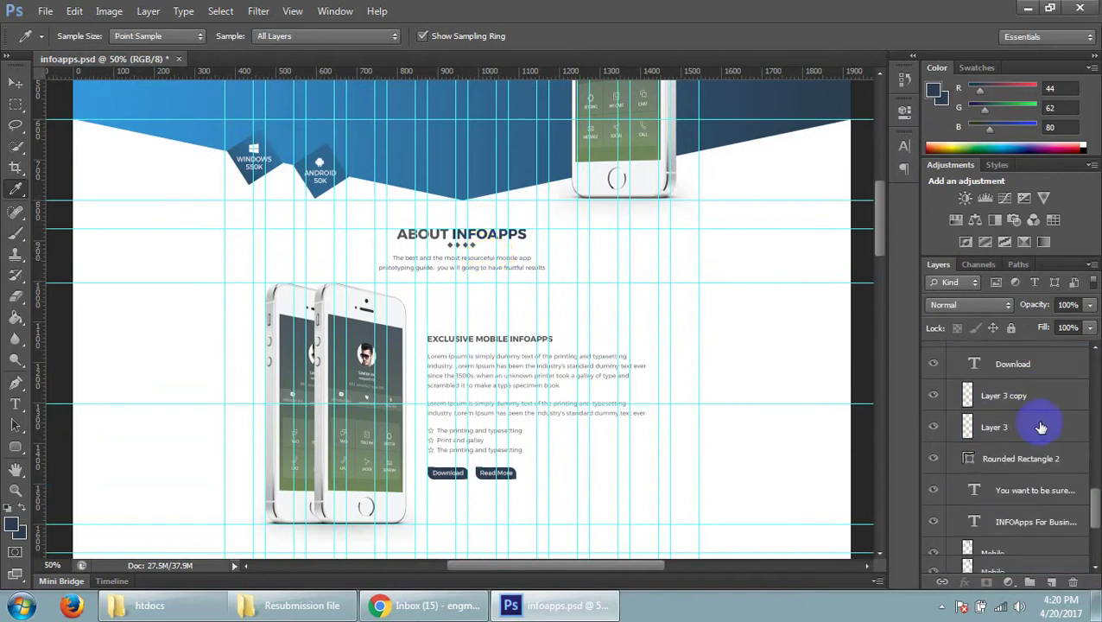
pyautogui.scroll(-3, 1036, 409)
pyautogui.scroll(5, 976, 488)
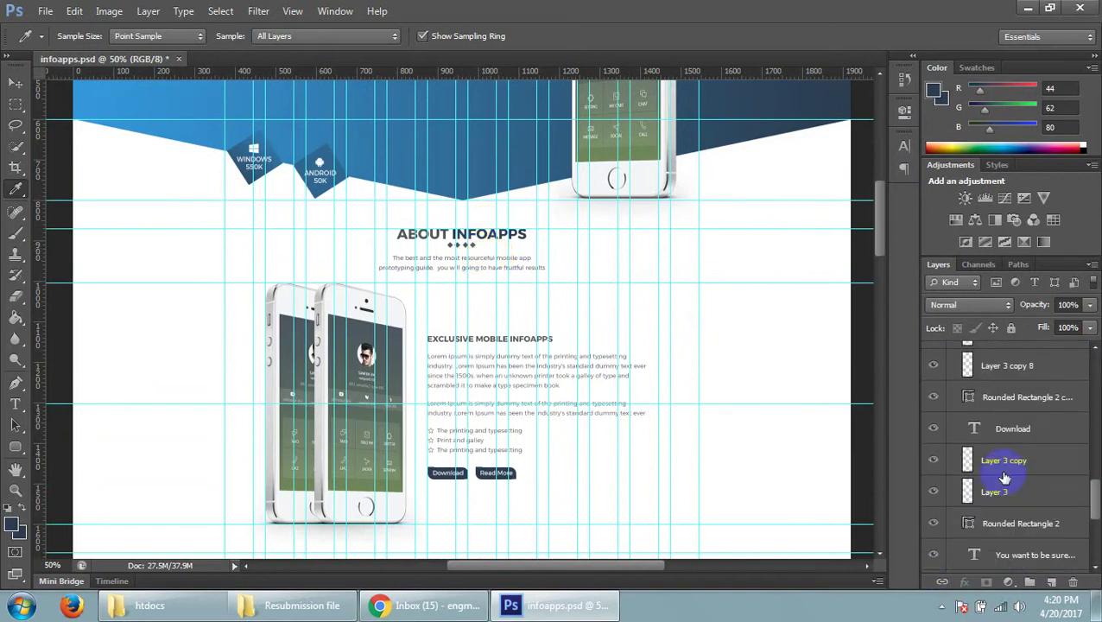
pyautogui.scroll(3, 1019, 462)
pyautogui.scroll(5, 1026, 457)
pyautogui.scroll(5, 1045, 440)
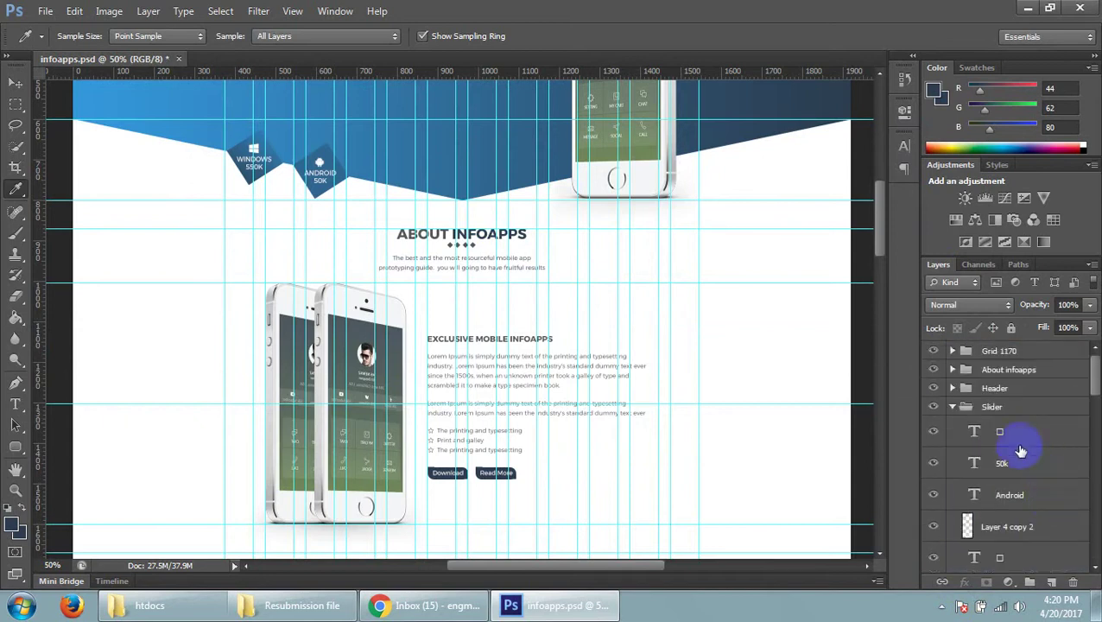
pyautogui.click(955, 371)
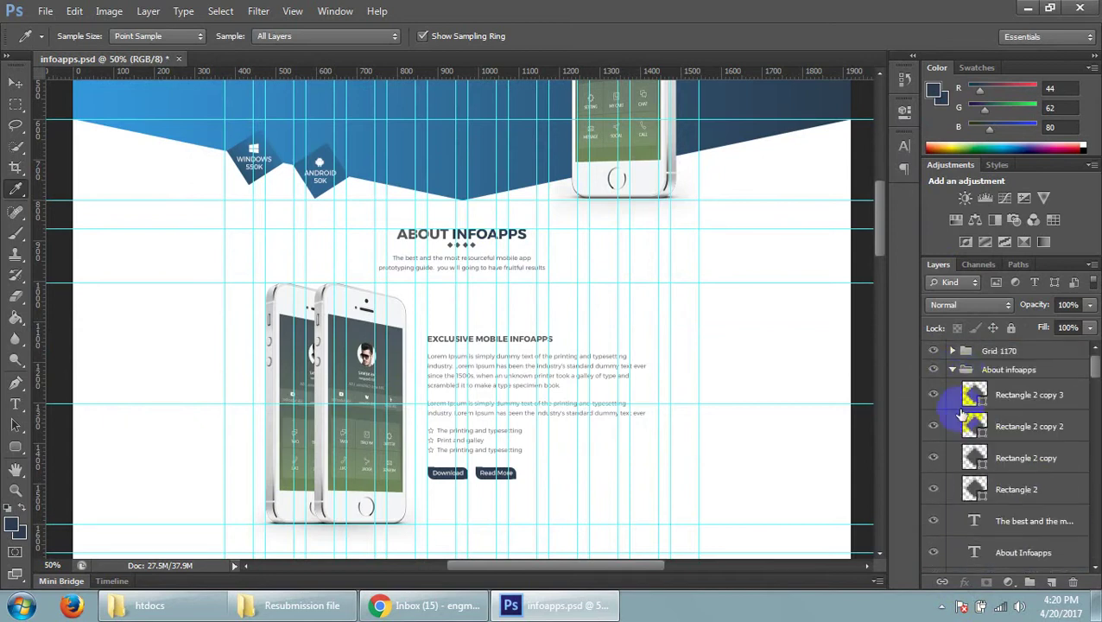
# - Drag the Read More copy, Download copy and Layer 3 copy layers into About infoapps
pyautogui.scroll(-5, 954, 487)
pyautogui.scroll(-3, 976, 467)
pyautogui.scroll(-5, 984, 456)
pyautogui.scroll(-5, 959, 470)
pyautogui.scroll(-3, 989, 445)
pyautogui.scroll(-3, 1007, 496)
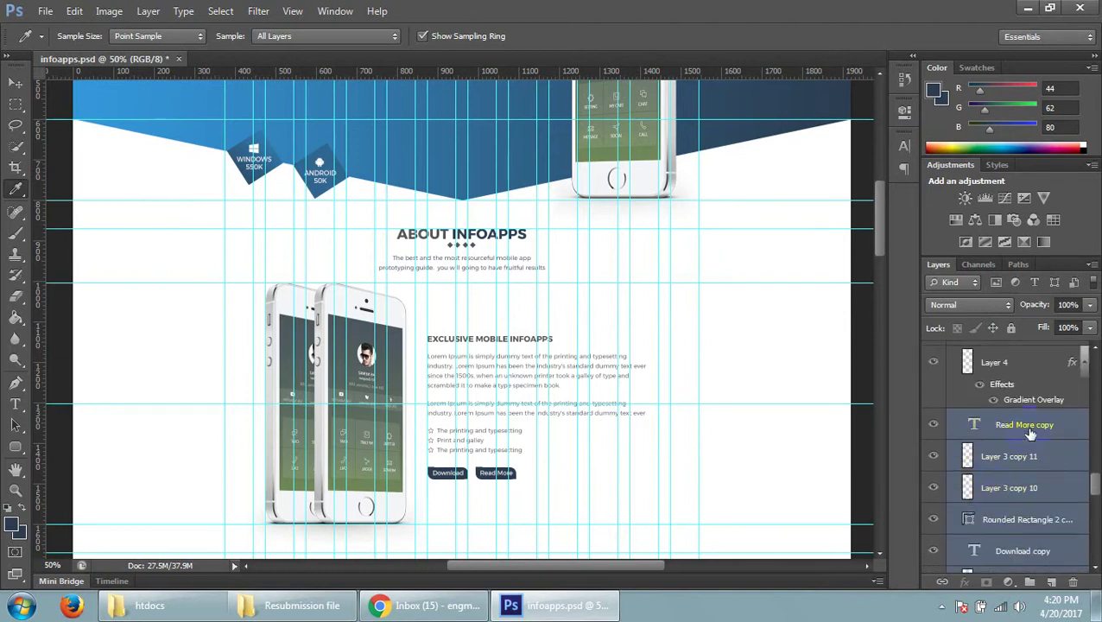
pyautogui.click(36, 179)
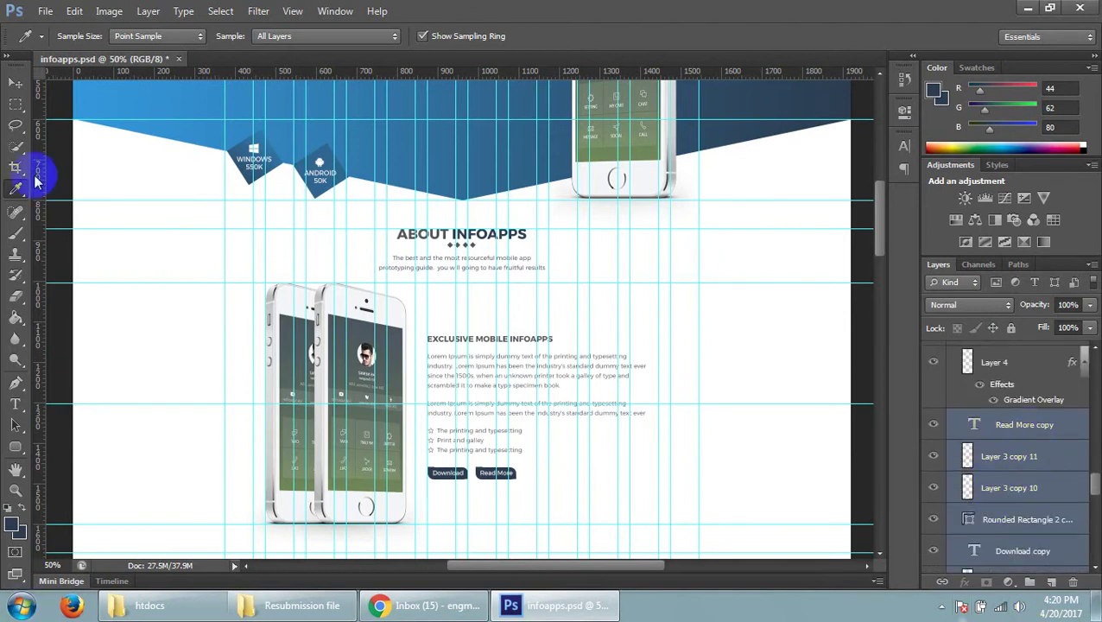
pyautogui.moveTo(1016, 390); pyautogui.dragTo(1016, 320)
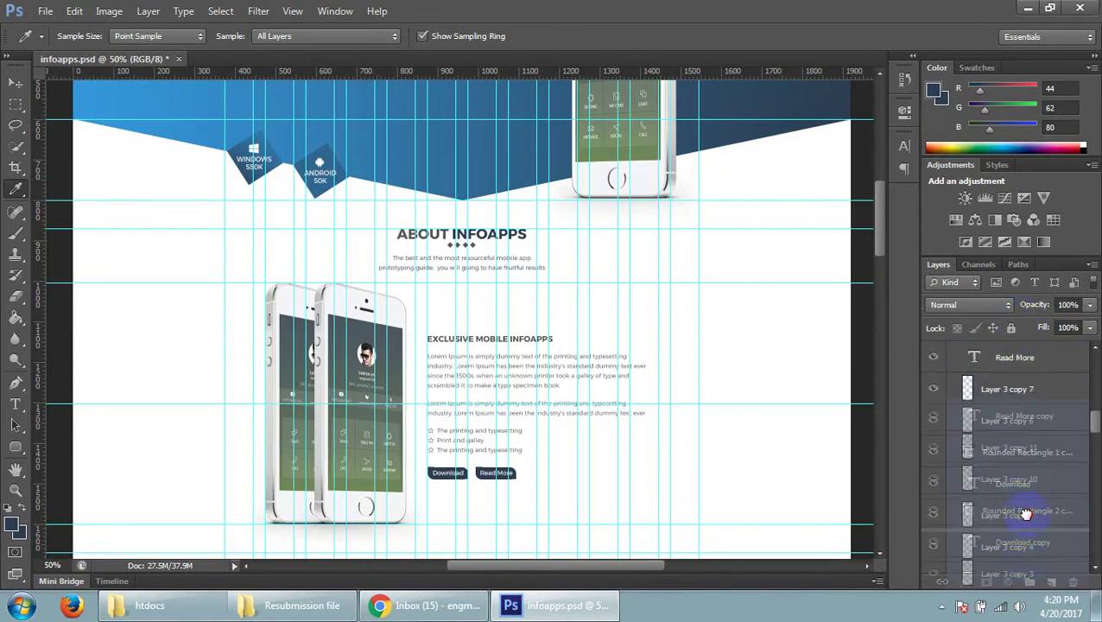
pyautogui.moveTo(1015, 321); pyautogui.dragTo(1027, 481)
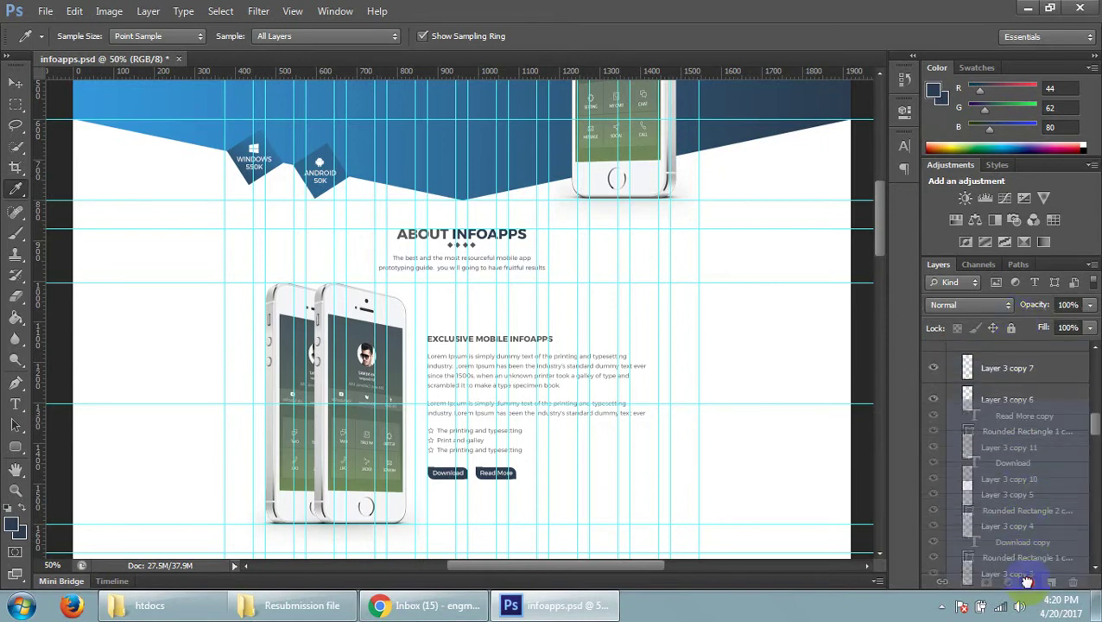
pyautogui.moveTo(1026, 582); pyautogui.dragTo(1026, 516)
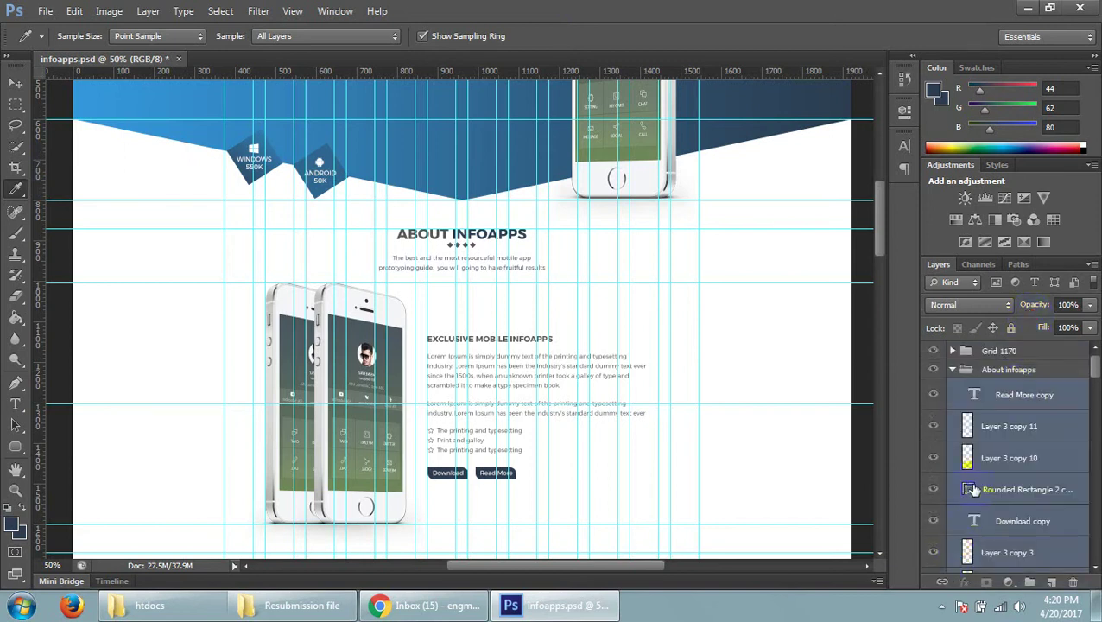
# - Scroll through the Layers panel to check the copied button layers sit inside About infoapps
pyautogui.scroll(-3, 973, 490)
pyautogui.scroll(-3, 959, 475)
pyautogui.scroll(-3, 993, 471)
pyautogui.scroll(-3, 1011, 470)
pyautogui.scroll(-3, 1028, 480)
pyautogui.scroll(-3, 1033, 489)
pyautogui.scroll(-3, 1037, 490)
pyautogui.scroll(-3, 1040, 491)
pyautogui.scroll(3, 1039, 492)
pyautogui.scroll(5, 1039, 493)
pyautogui.scroll(2, 1039, 493)
pyautogui.scroll(2, 1041, 438)
pyautogui.scroll(3, 1045, 507)
pyautogui.scroll(3, 1040, 492)
pyautogui.scroll(5, 1032, 493)
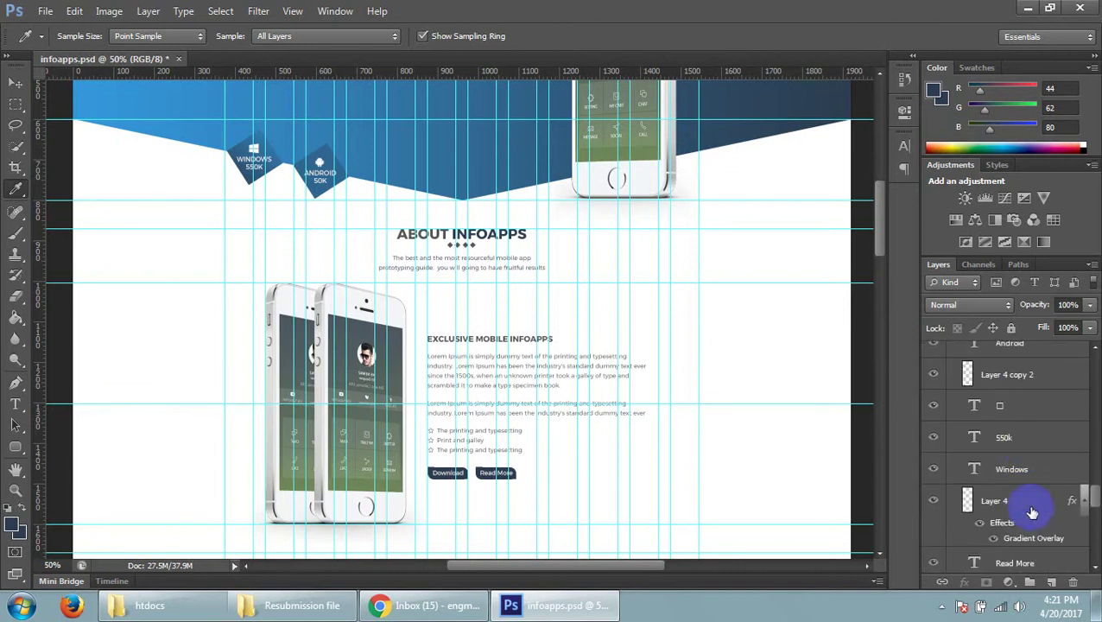
pyautogui.scroll(-3, 1036, 488)
pyautogui.scroll(-2, 1038, 484)
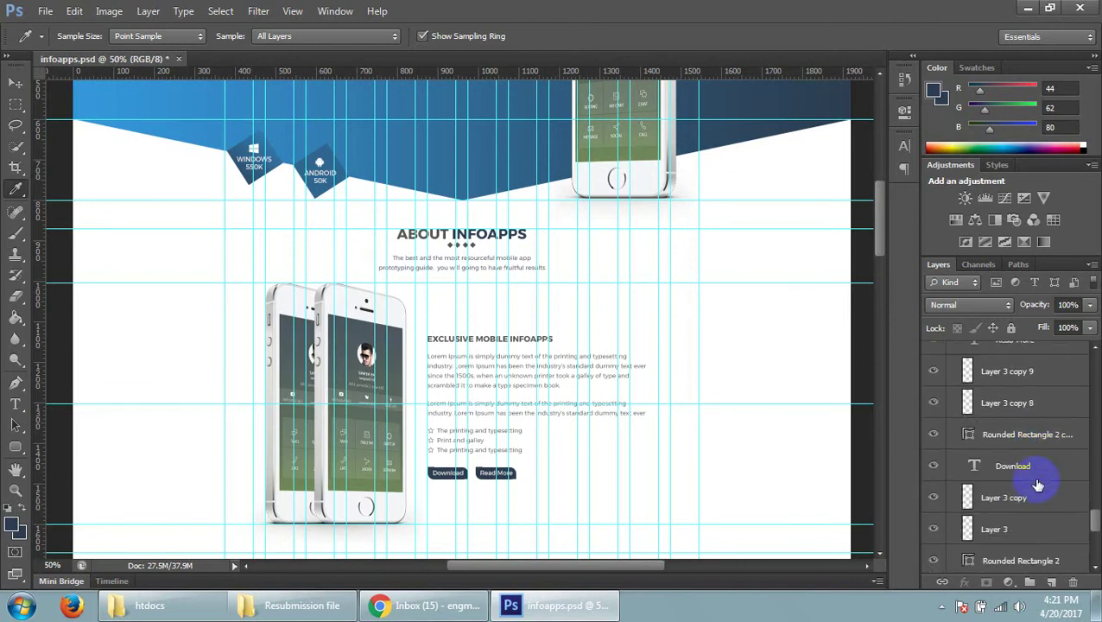
pyautogui.scroll(2, 1028, 482)
pyautogui.scroll(3, 1041, 458)
pyautogui.scroll(-8, 1036, 449)
pyautogui.scroll(2, 1020, 484)
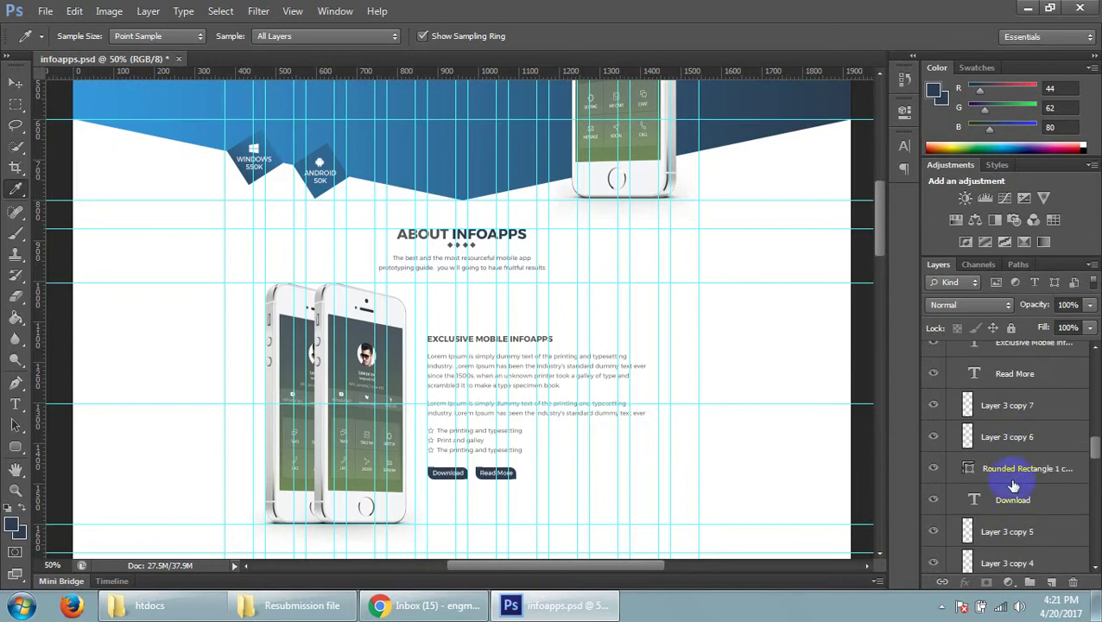
pyautogui.scroll(3, 1013, 486)
pyautogui.scroll(2, 583, 393)
pyautogui.scroll(3, 518, 362)
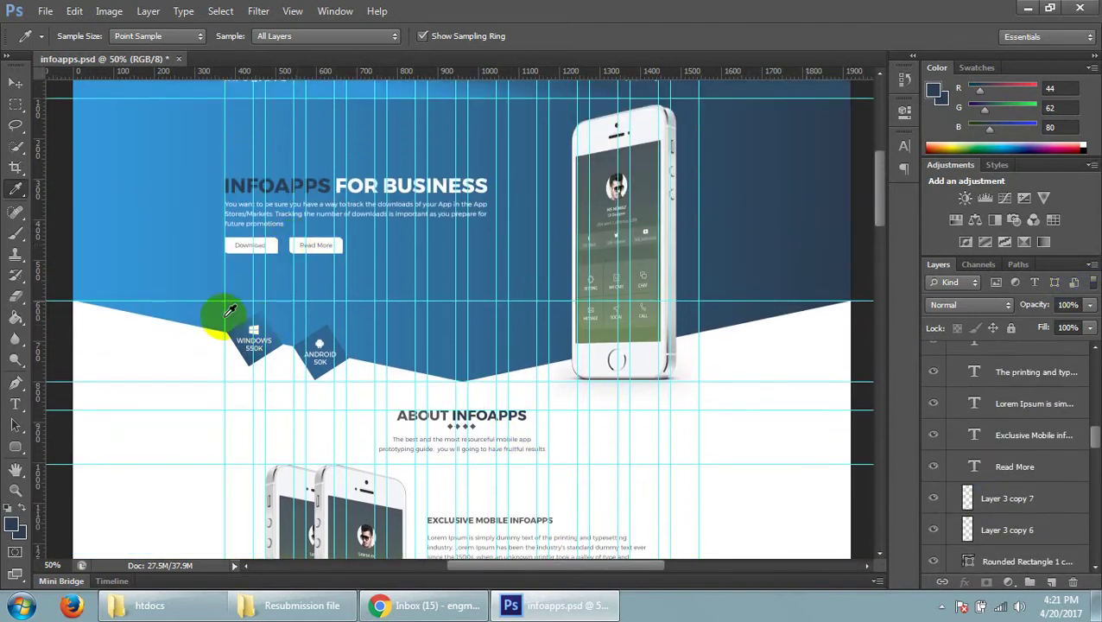
pyautogui.click(15, 83)
# - Move the copied Download and Read More buttons into the blue banner beside the phone
pyautogui.moveTo(243, 252); pyautogui.dragTo(510, 280)
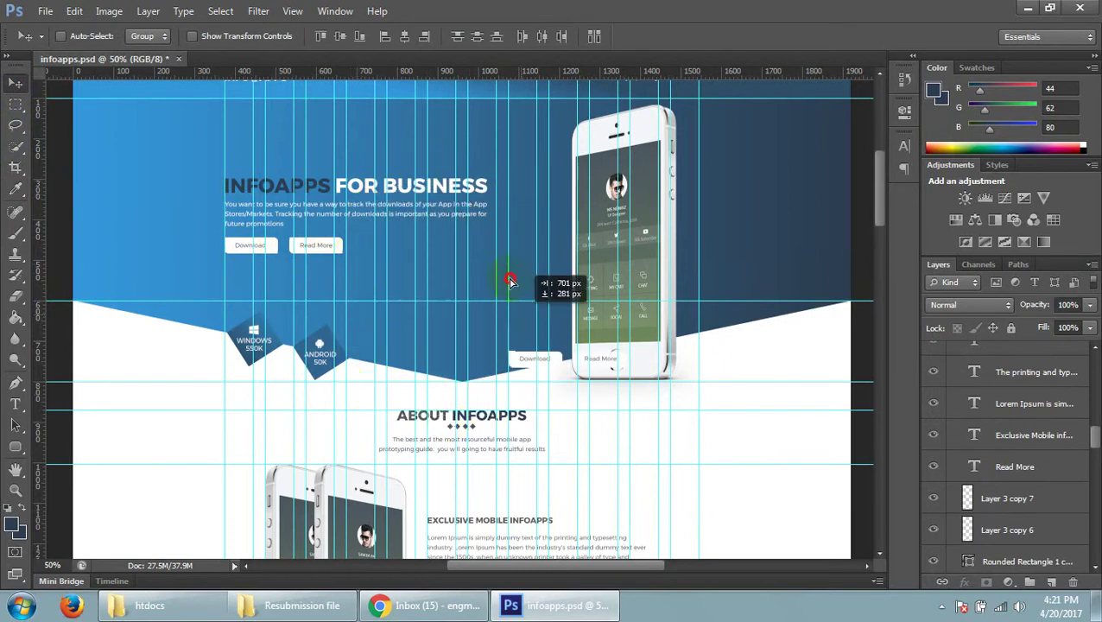
pyautogui.moveTo(510, 281); pyautogui.dragTo(499, 283)
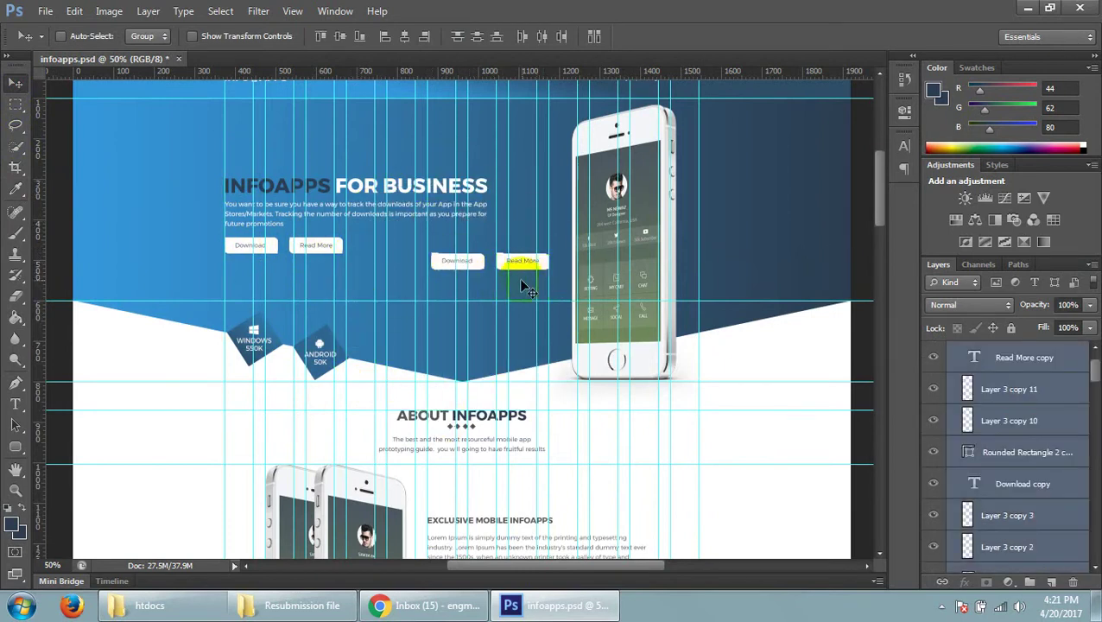
pyautogui.scroll(-5, 571, 458)
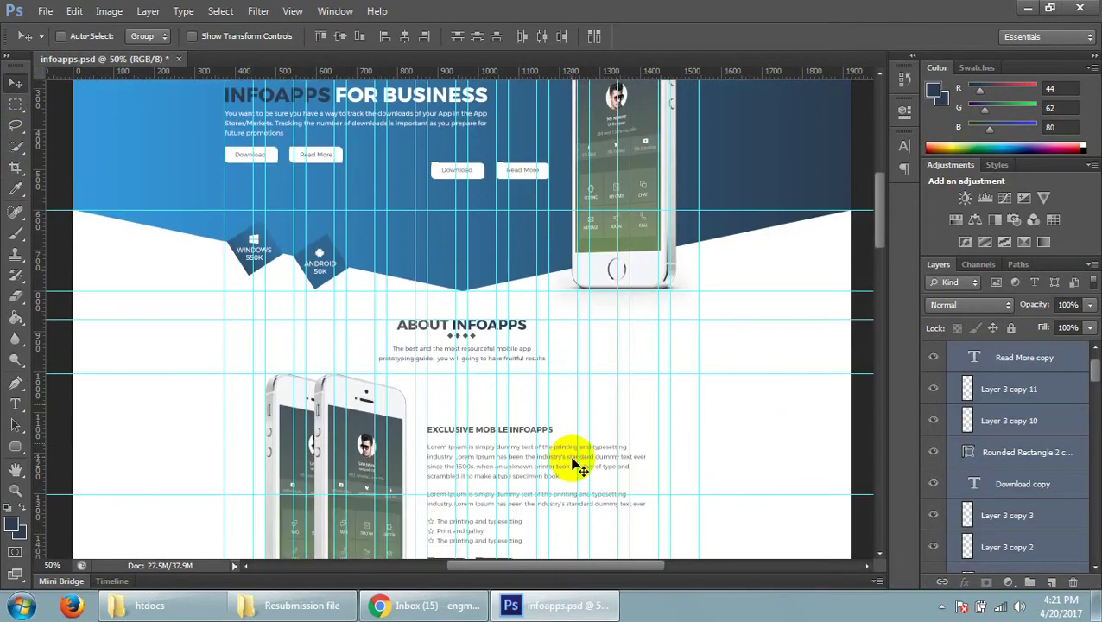
pyautogui.scroll(2, 509, 451)
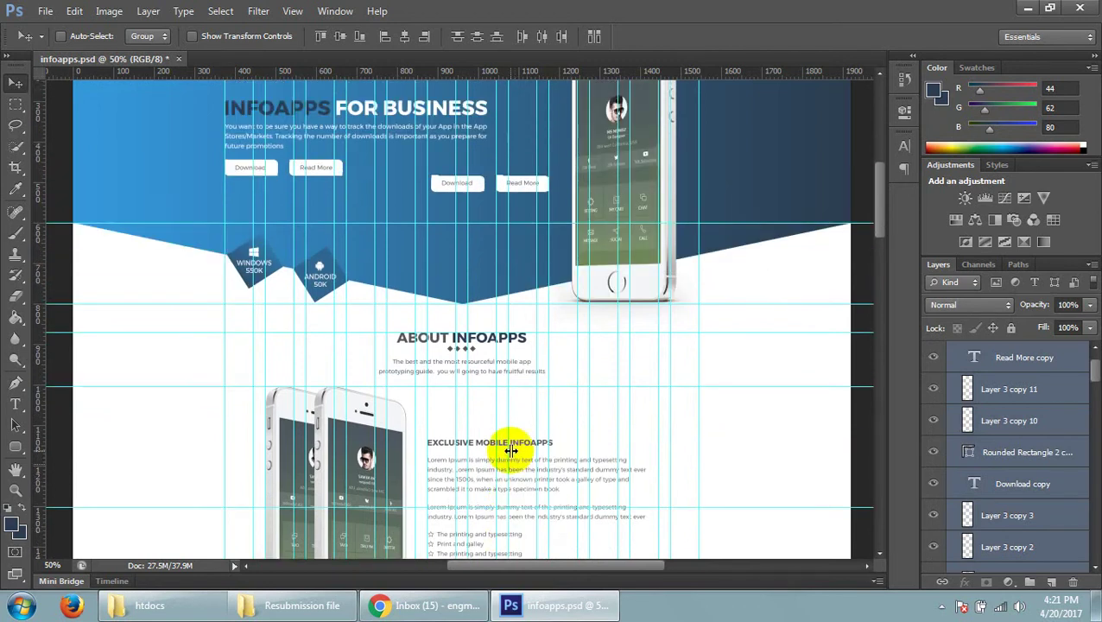
pyautogui.scroll(3, 510, 451)
pyautogui.scroll(2, 1035, 457)
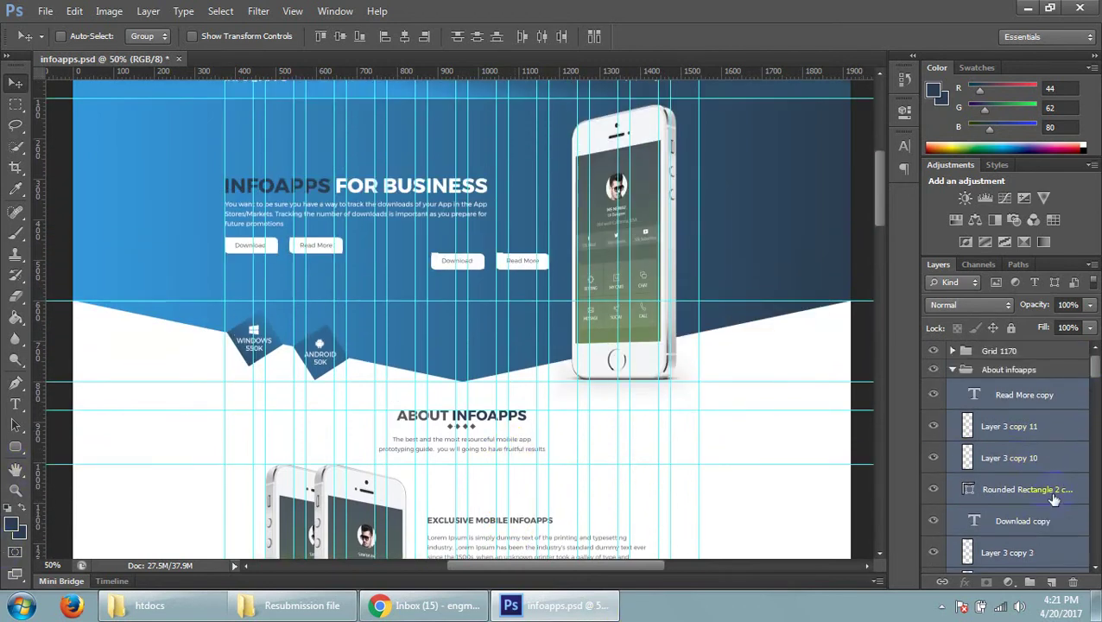
# - Fill the Read More button's Rounded Rectangle copy shape with navy 2c3e50
pyautogui.click(1026, 494)
pyautogui.doubleClick(968, 491)
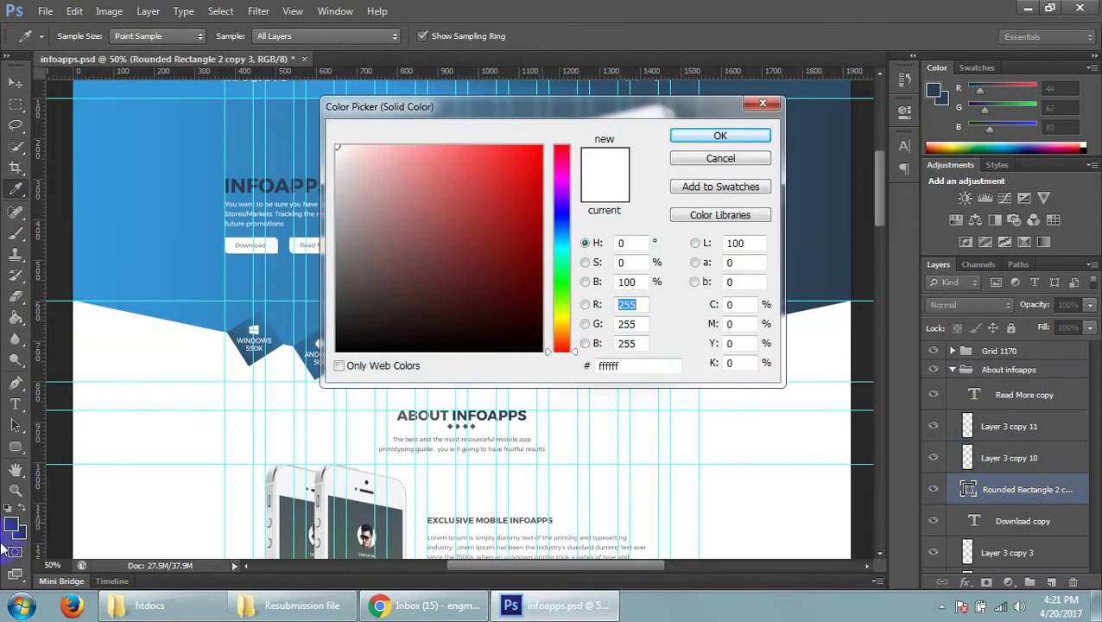
pyautogui.click(18, 513)
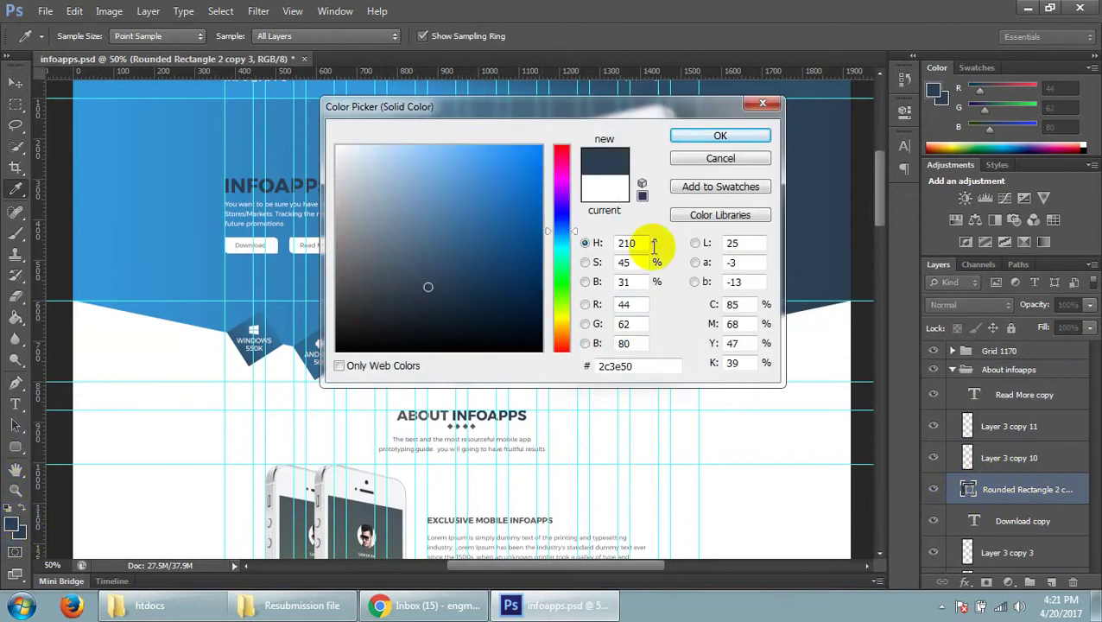
pyautogui.click(720, 136)
pyautogui.click(520, 265)
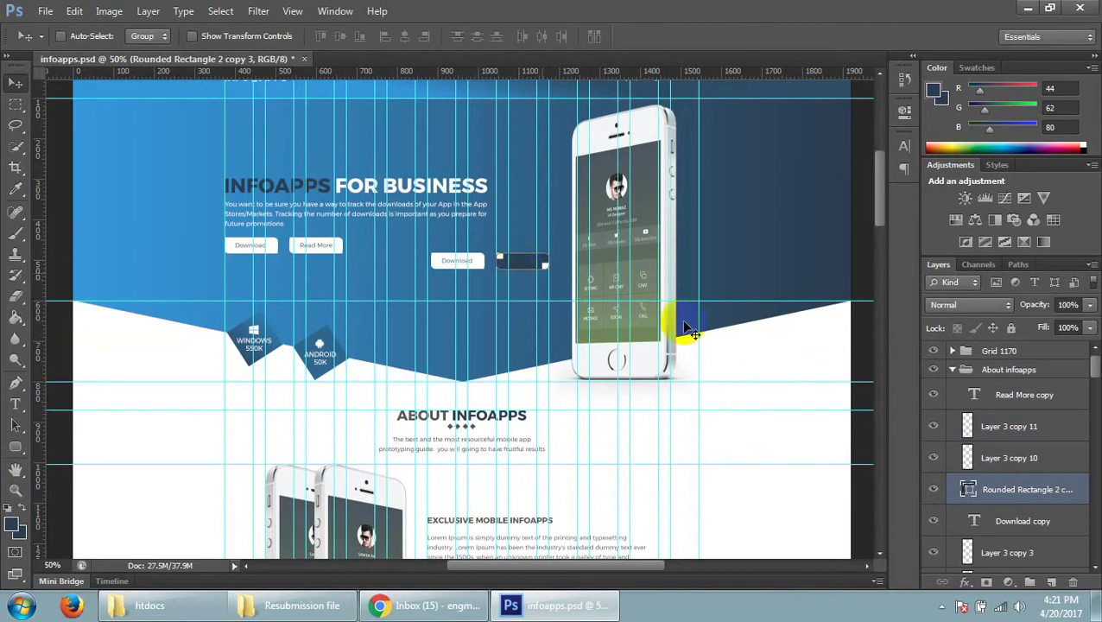
# - Fill the Download button's Rounded Rectangle copy shape with navy 2c3e50 as well
pyautogui.scroll(-3, 1001, 527)
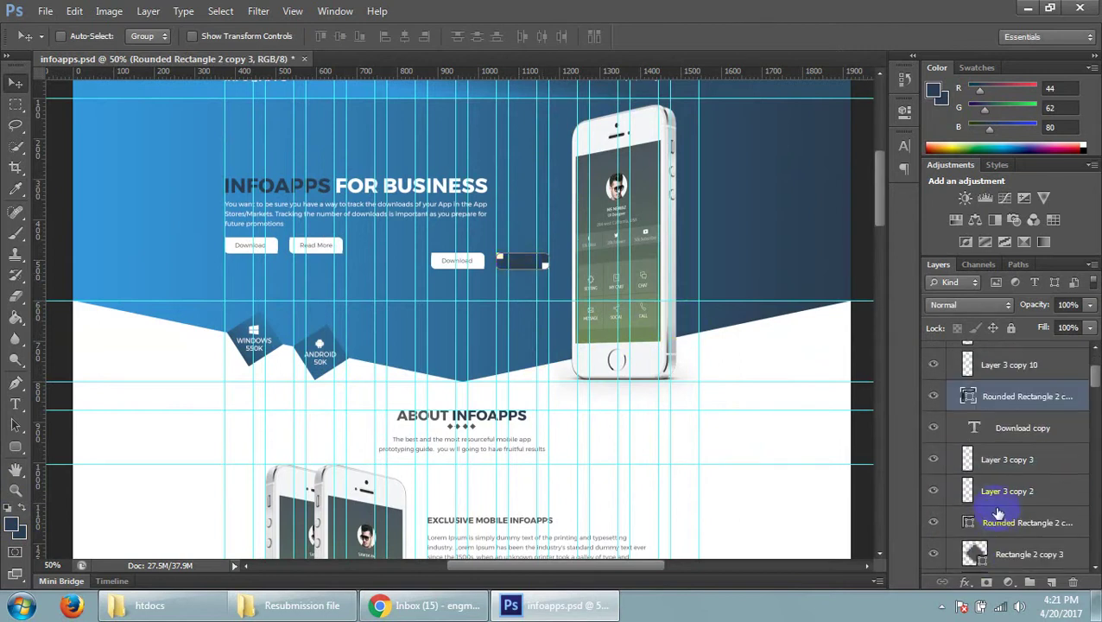
pyautogui.scroll(-2, 1013, 488)
pyautogui.scroll(5, 1015, 479)
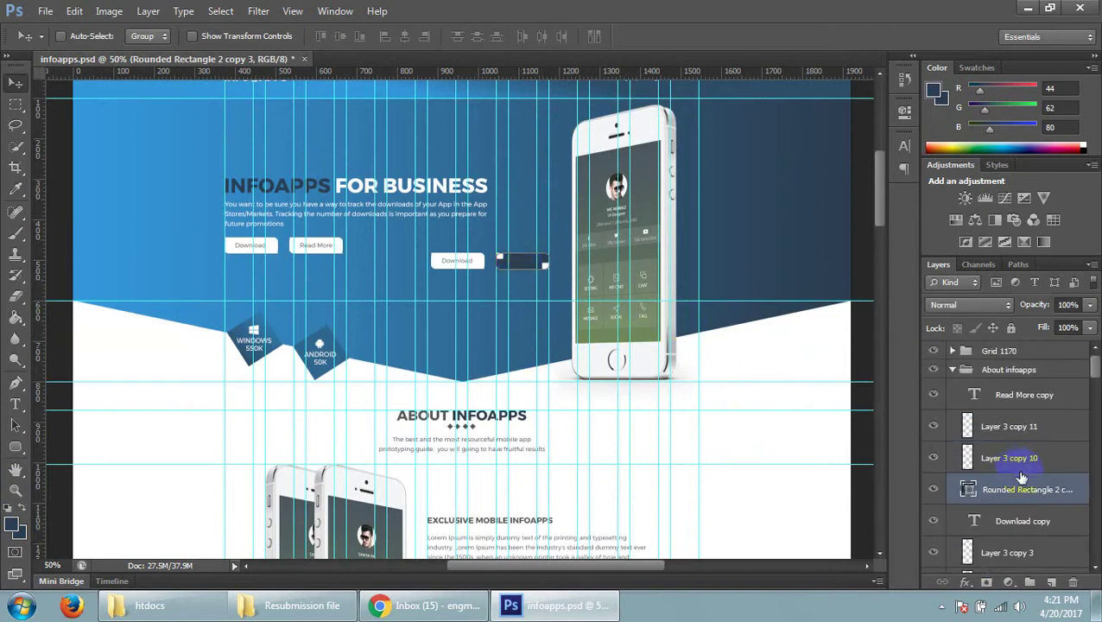
pyautogui.scroll(-4, 1011, 479)
pyautogui.click(1018, 515)
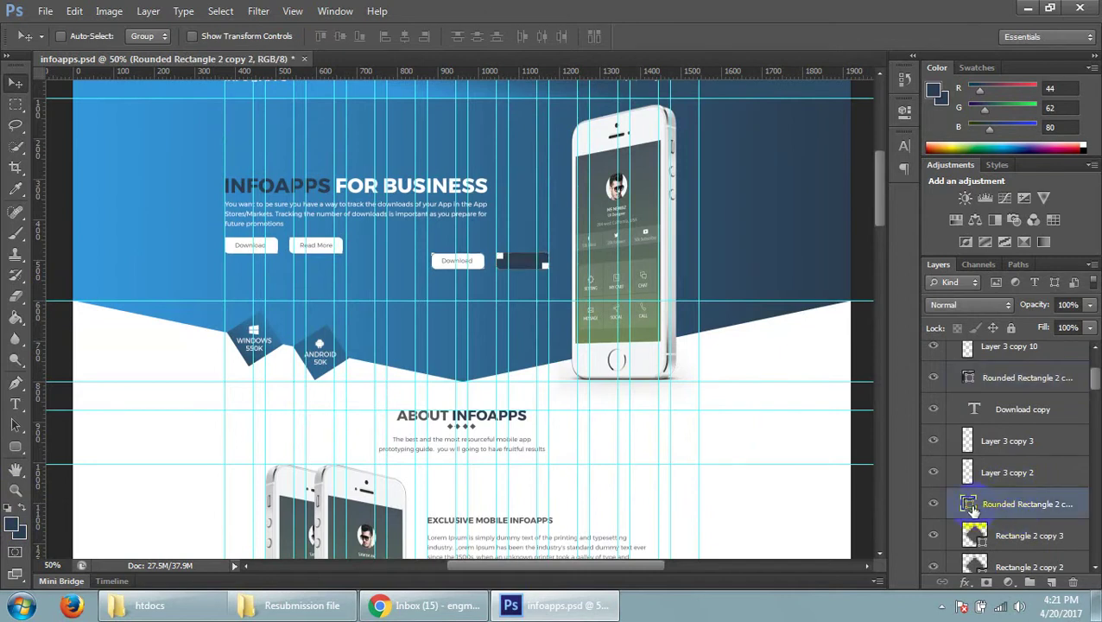
pyautogui.doubleClick(969, 505)
pyautogui.click(755, 83)
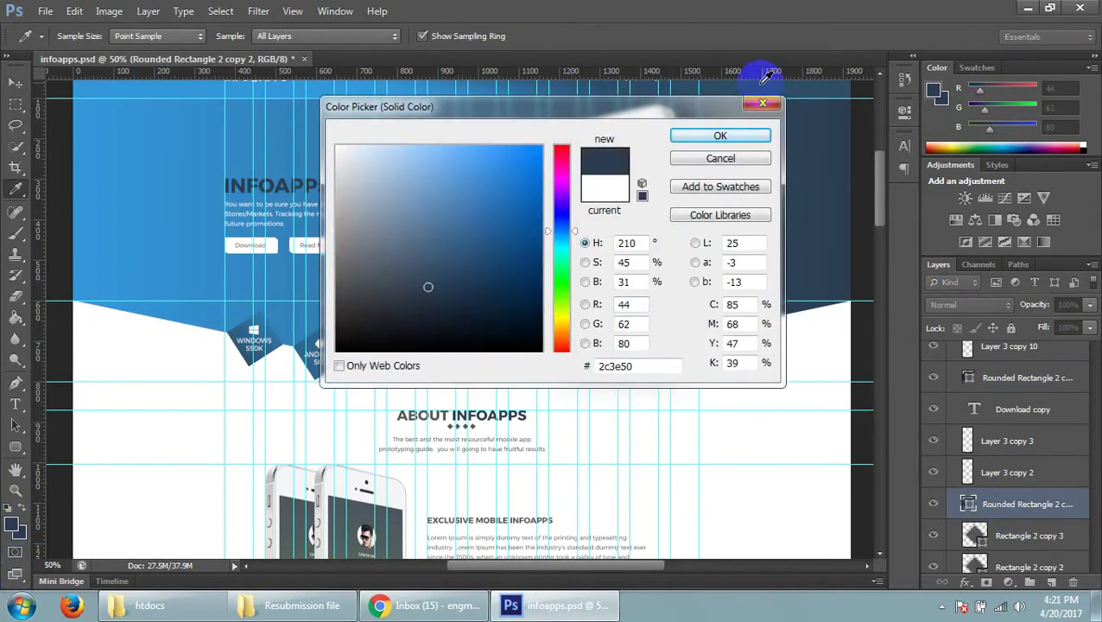
pyautogui.click(753, 136)
pyautogui.click(1028, 471)
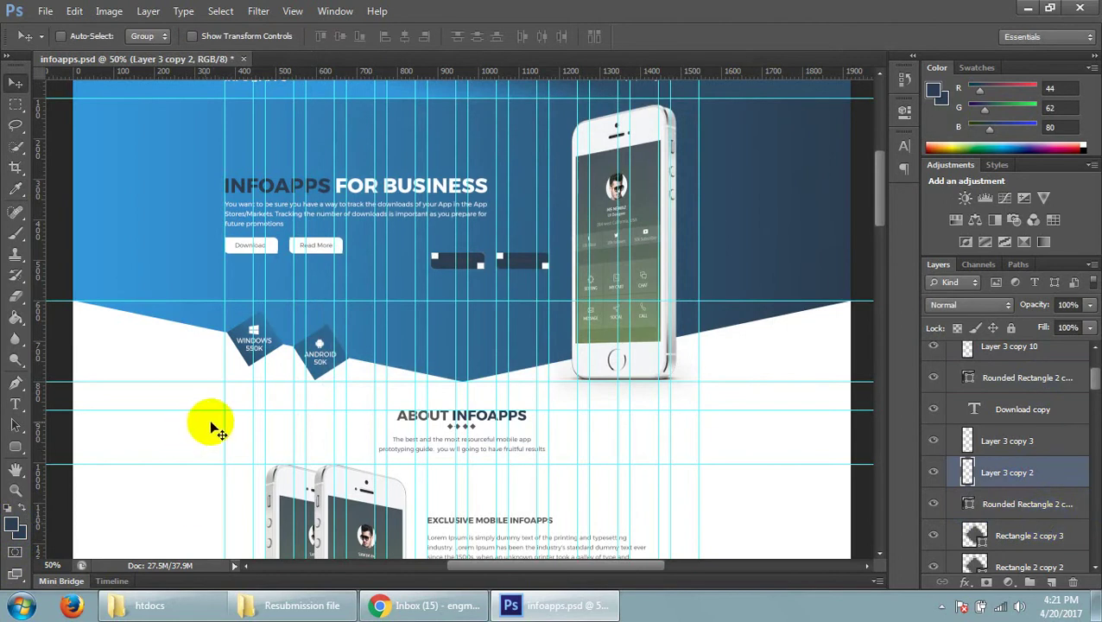
# - Change the copied Download label's text colour from 444444 to white (fff)
pyautogui.scroll(1, 216, 429)
pyautogui.scroll(1, 214, 432)
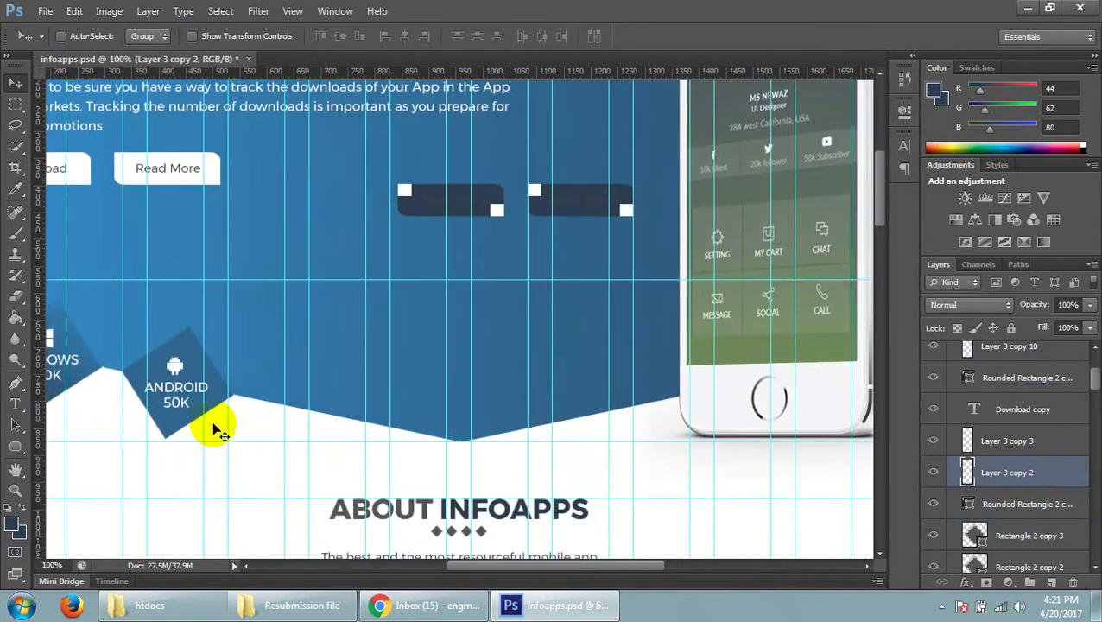
pyautogui.scroll(1, 213, 436)
pyautogui.scroll(5, 212, 436)
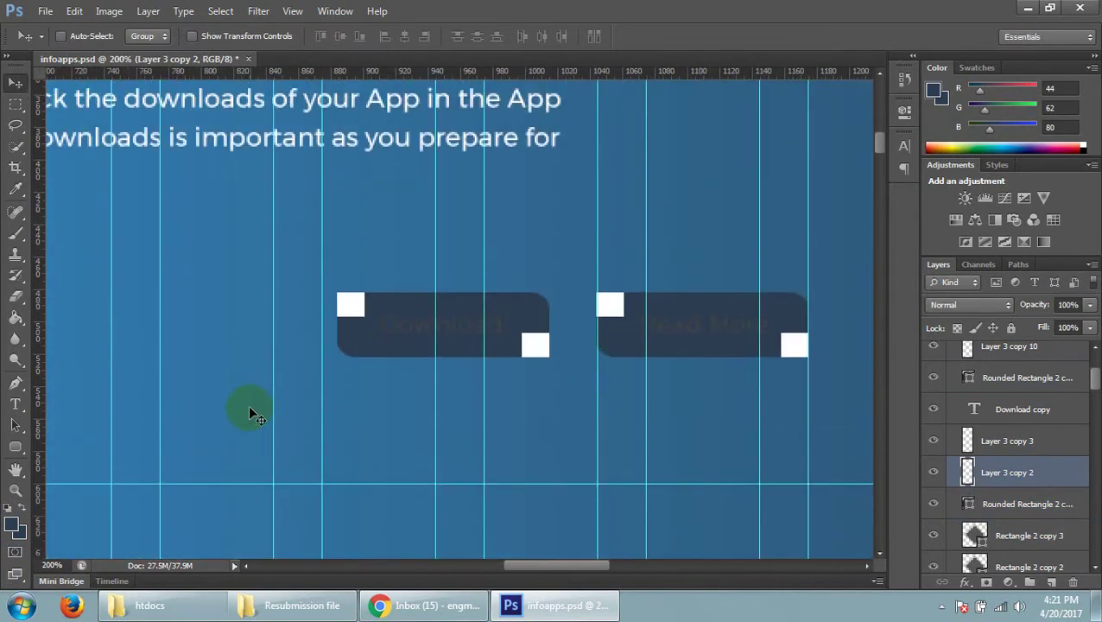
pyautogui.click(15, 403)
pyautogui.click(418, 322)
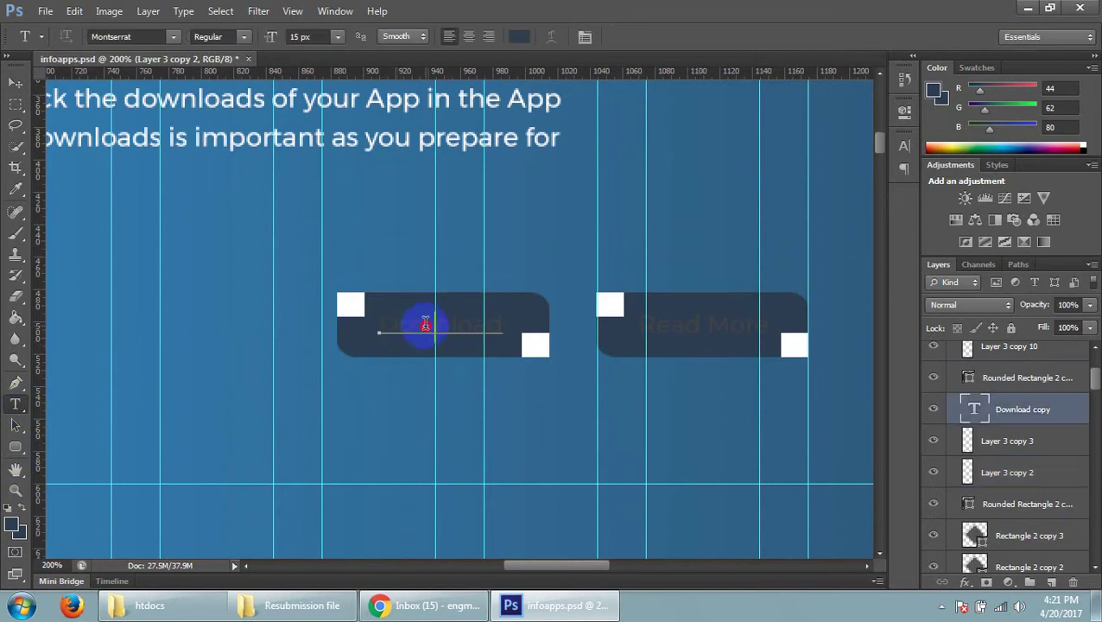
pyautogui.doubleClick(420, 323)
pyautogui.click(553, 36)
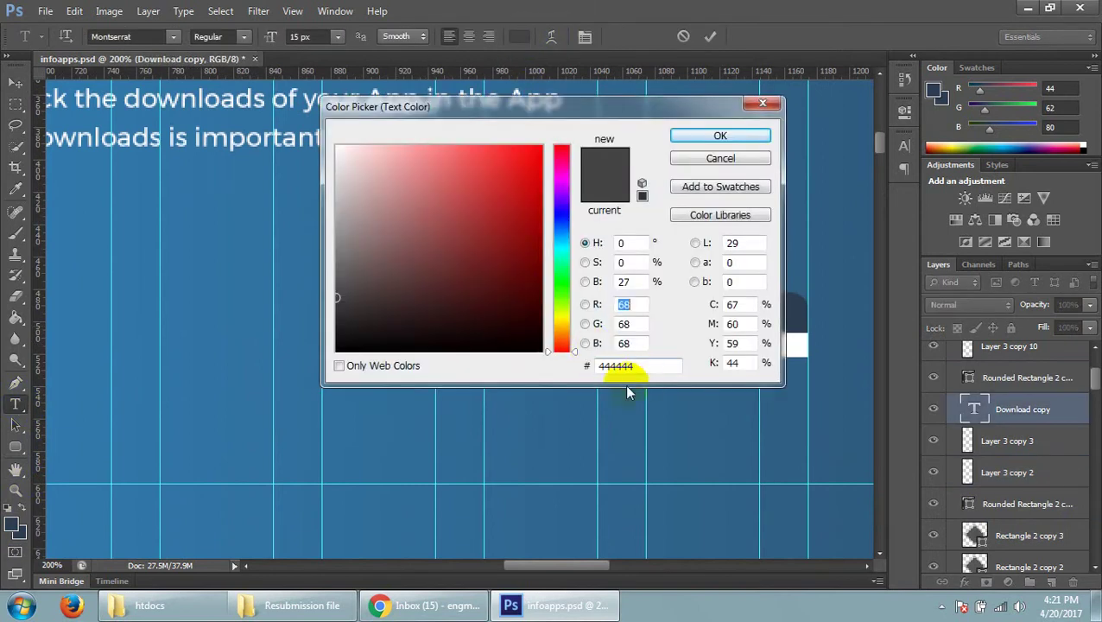
pyautogui.moveTo(644, 367); pyautogui.dragTo(571, 369)
pyautogui.write('fff')
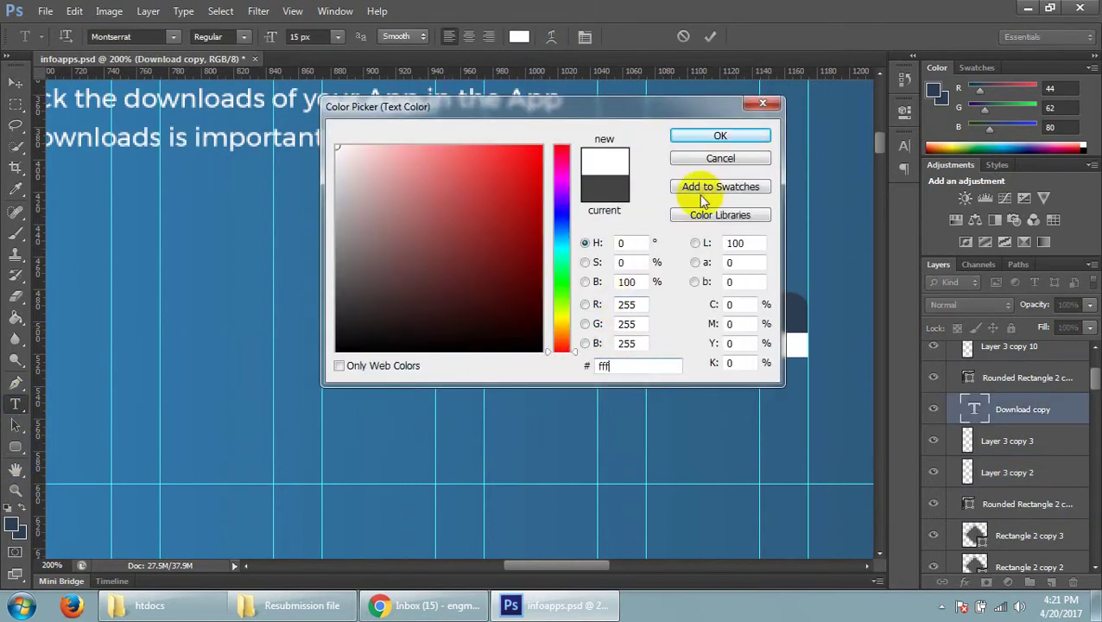
pyautogui.click(721, 137)
pyautogui.click(15, 82)
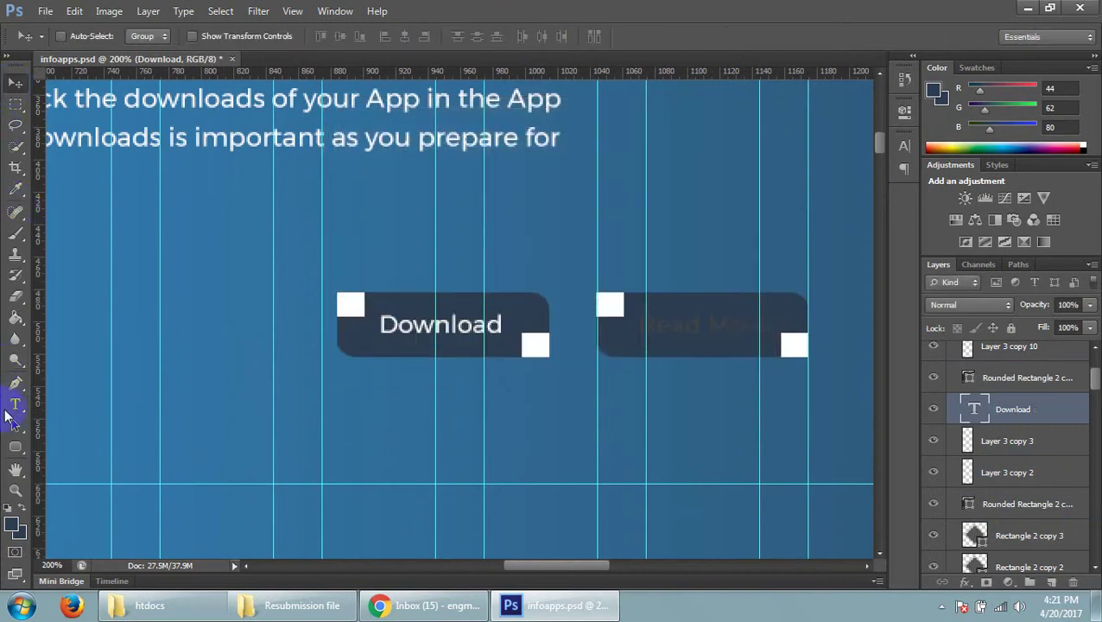
pyautogui.click(14, 404)
# - Make the Read More label text white to match the Download label
pyautogui.click(684, 311)
pyautogui.tripleClick(691, 320)
pyautogui.click(520, 36)
pyautogui.moveTo(639, 366); pyautogui.dragTo(595, 367)
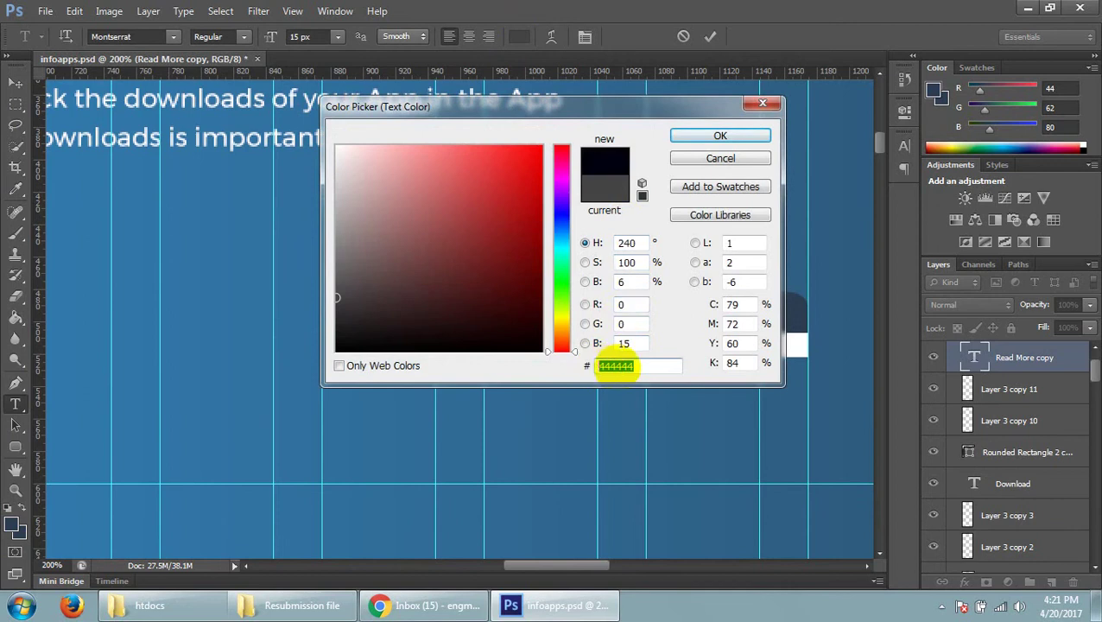
pyautogui.write('fff')
pyautogui.click(730, 136)
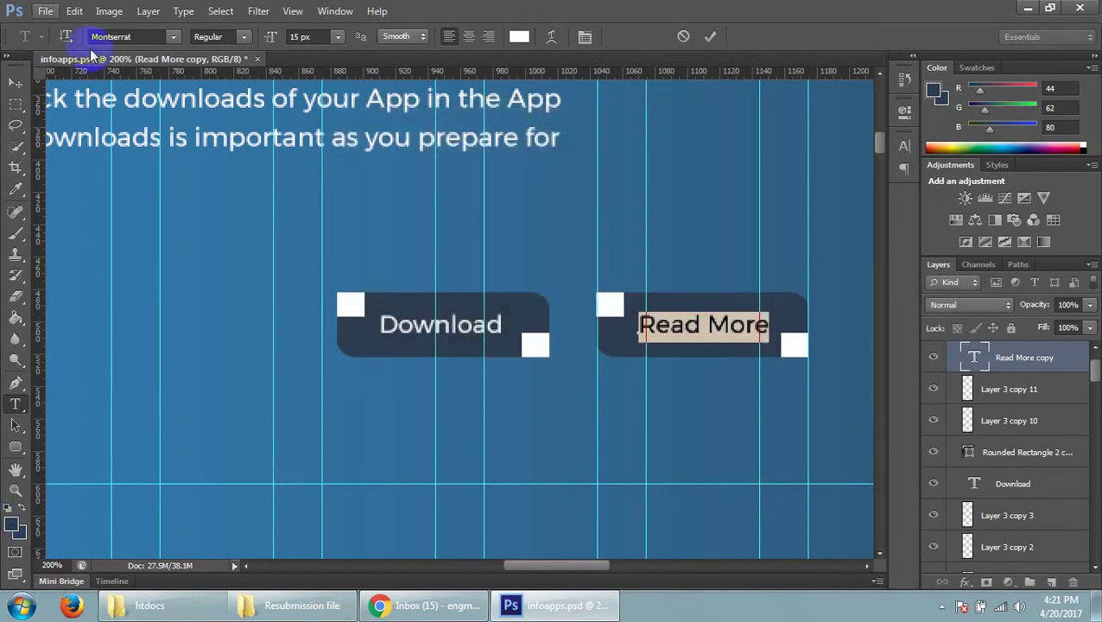
pyautogui.click(15, 82)
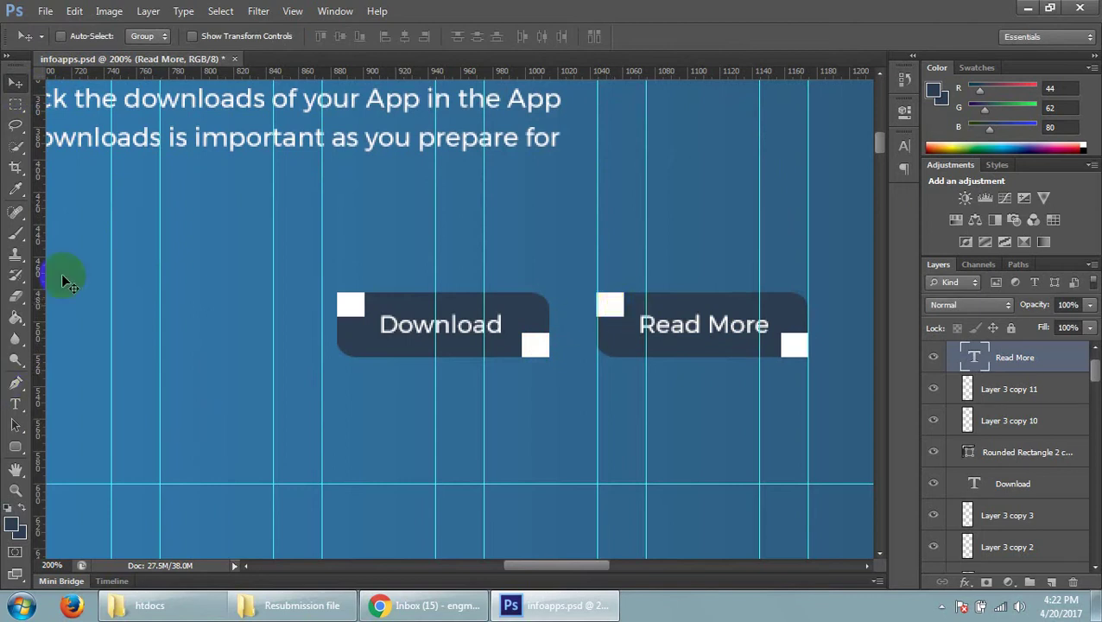
pyautogui.click(622, 298)
pyautogui.click(446, 341)
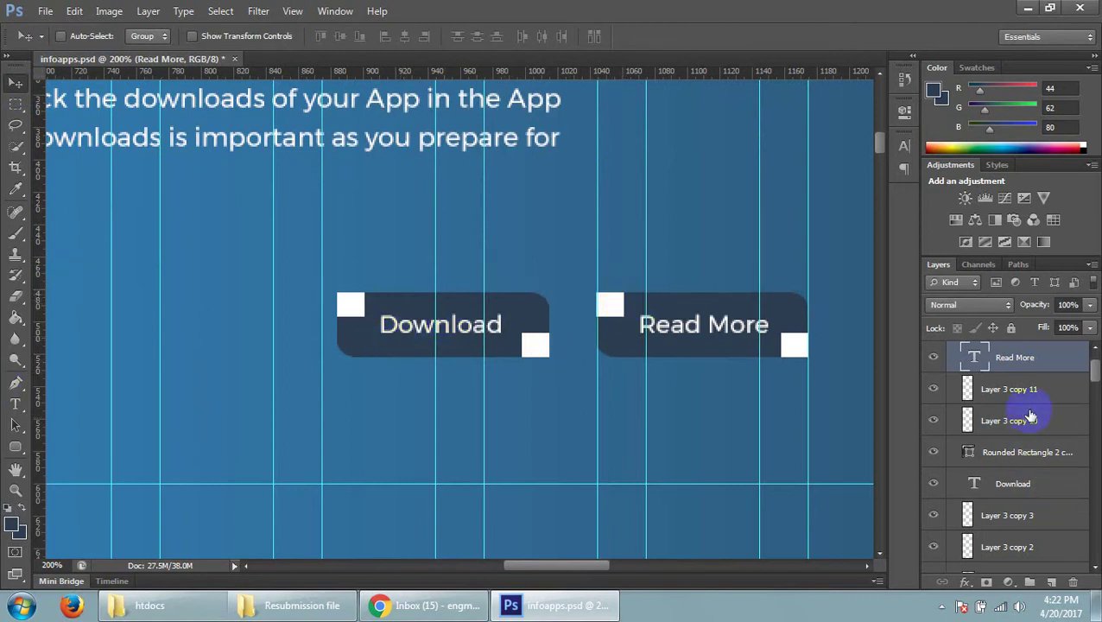
# - Paint-bucket the Layer 3 copy corner squares (copies 11, 10, 3, 2) with the navy foreground
pyautogui.click(966, 393)
pyautogui.keyDown('ctrl'); pyautogui.click(967, 389); pyautogui.keyUp('ctrl')
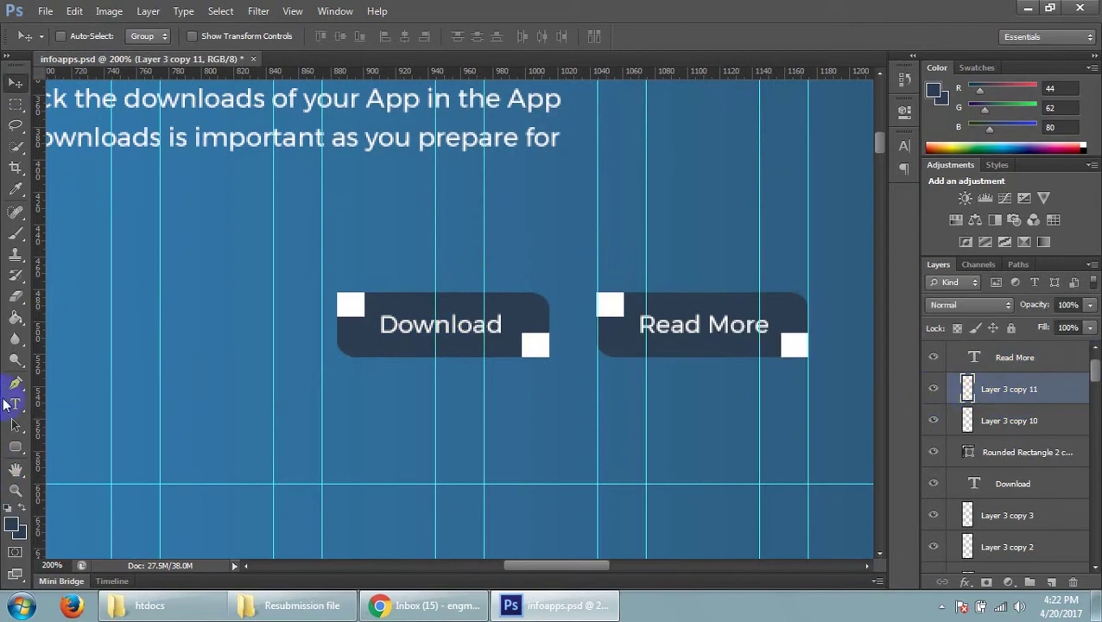
pyautogui.rightClick(12, 330)
pyautogui.click(86, 330)
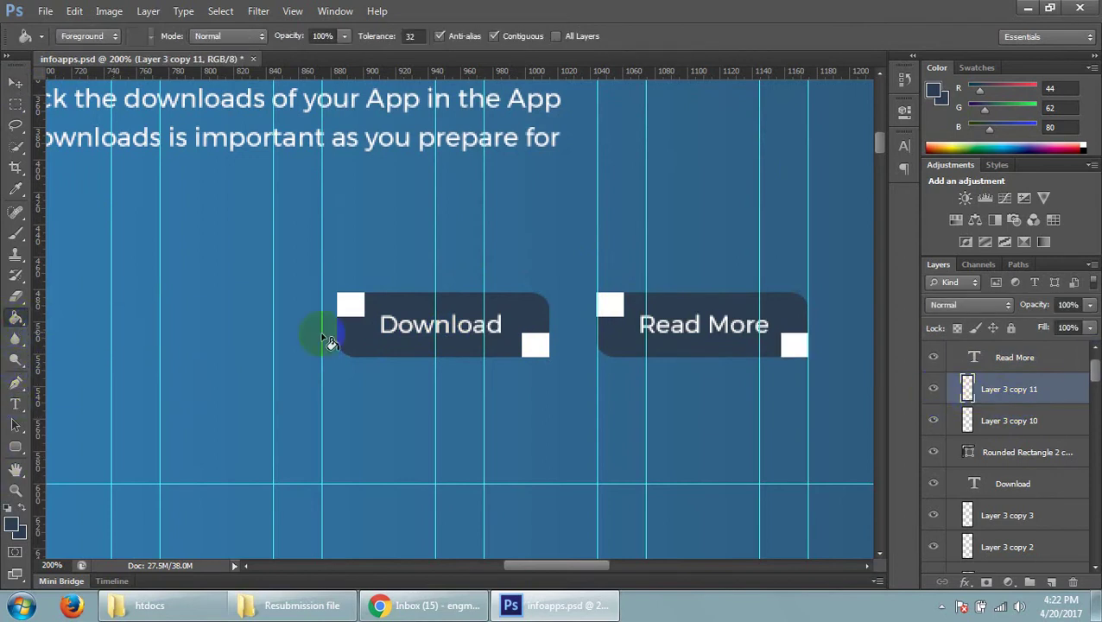
pyautogui.click(1019, 429)
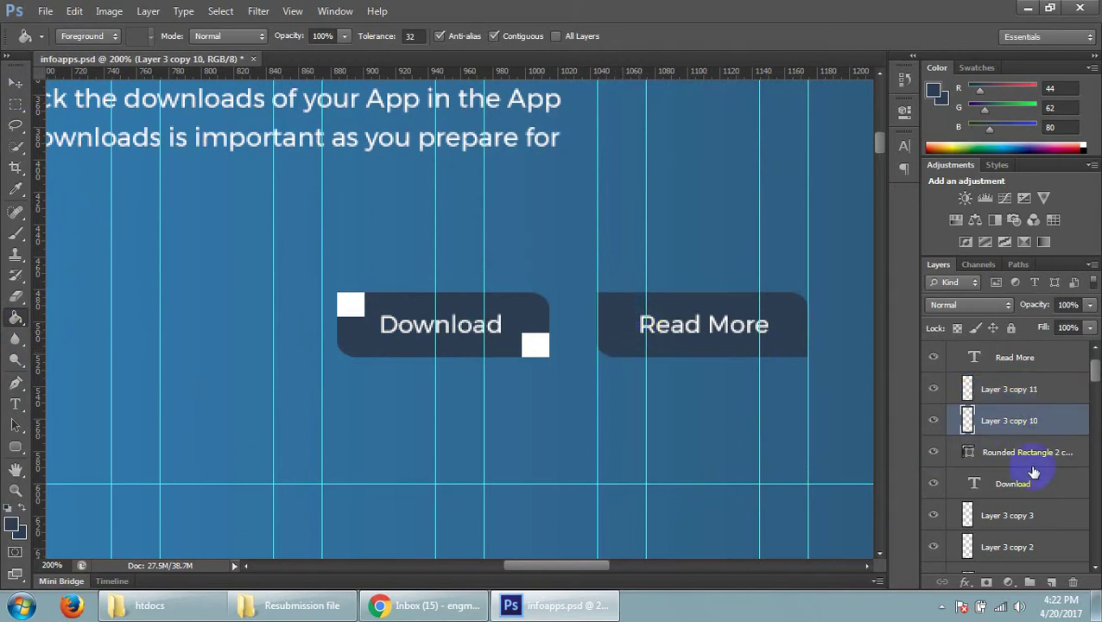
pyautogui.click(1009, 516)
pyautogui.click(933, 515)
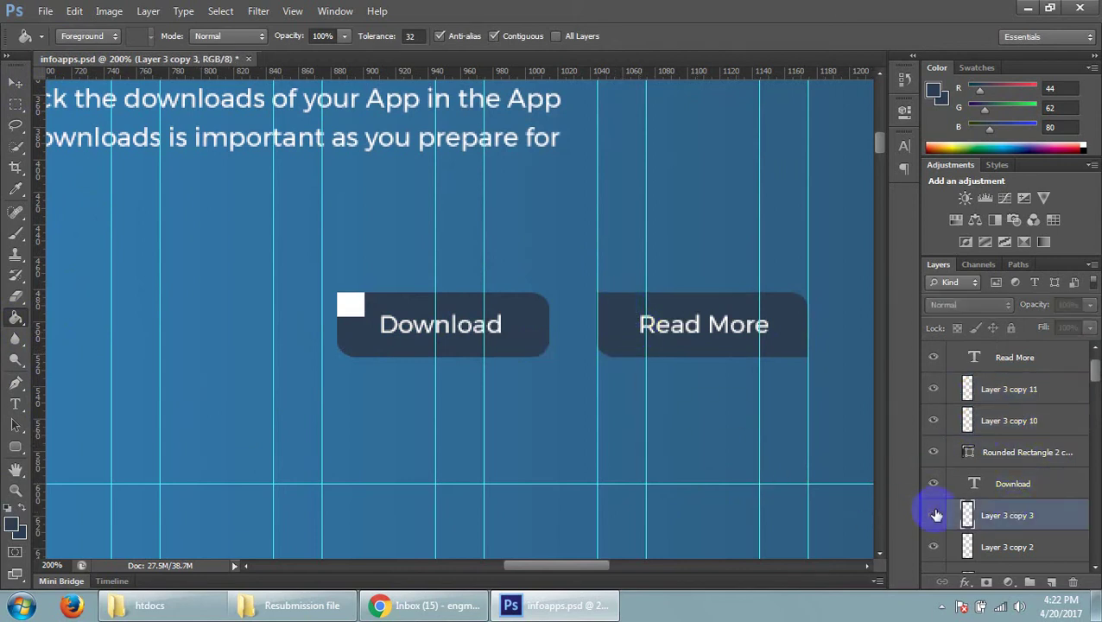
pyautogui.scroll(-2, 984, 464)
pyautogui.click(988, 453)
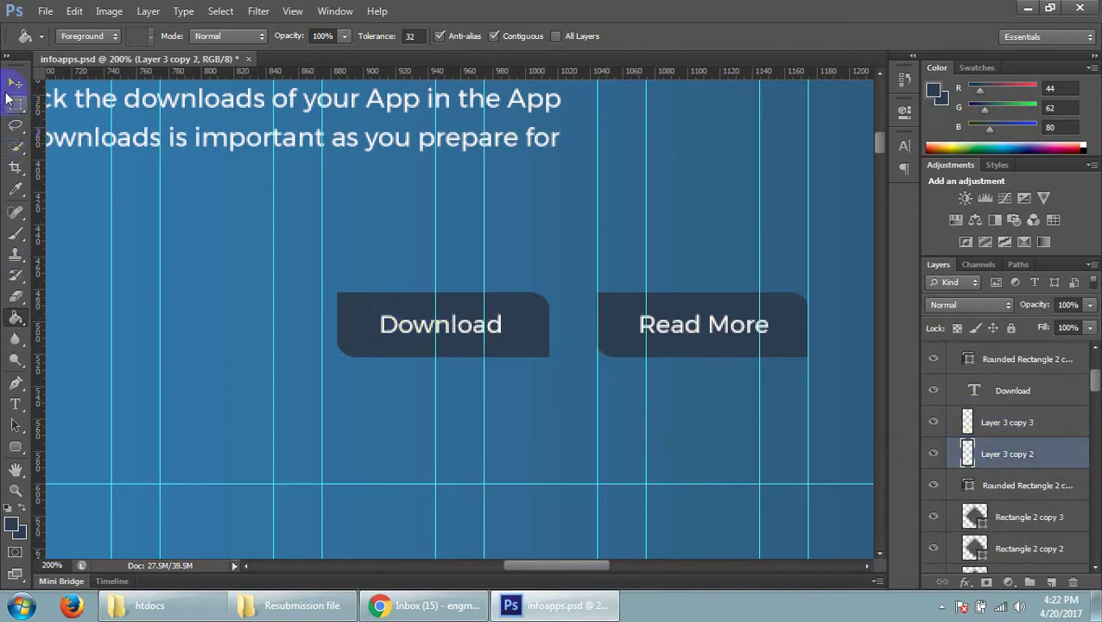
pyautogui.click(15, 82)
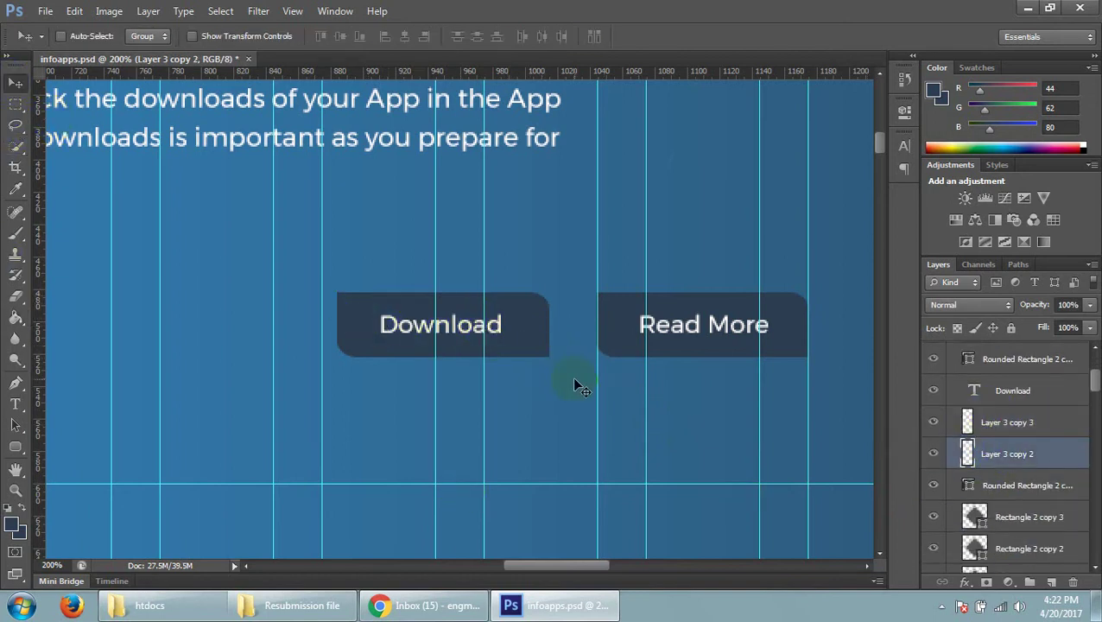
pyautogui.hotkey('ctrl', '-')
pyautogui.hotkey('ctrl', '-')
pyautogui.hotkey('ctrl', '-')
pyautogui.moveTo(592, 383); pyautogui.dragTo(957, 434)
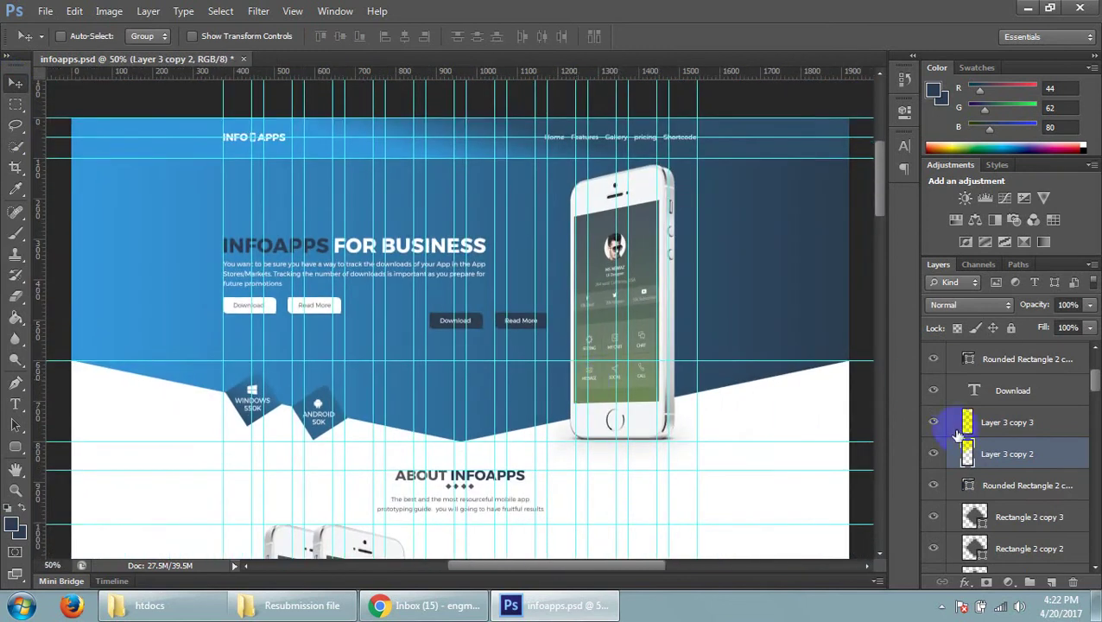
# - Select all the layers of the navy Download and Read More button pair
pyautogui.scroll(-3, 1069, 467)
pyautogui.scroll(2, 1068, 472)
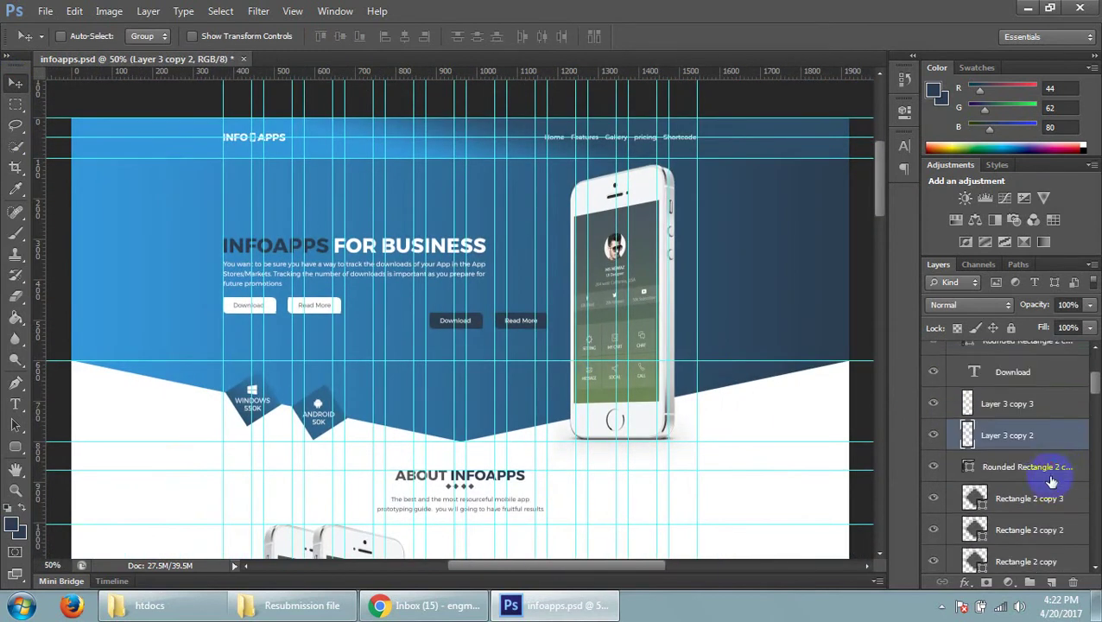
pyautogui.click(1051, 481)
pyautogui.scroll(3, 1045, 488)
pyautogui.scroll(2, 1034, 499)
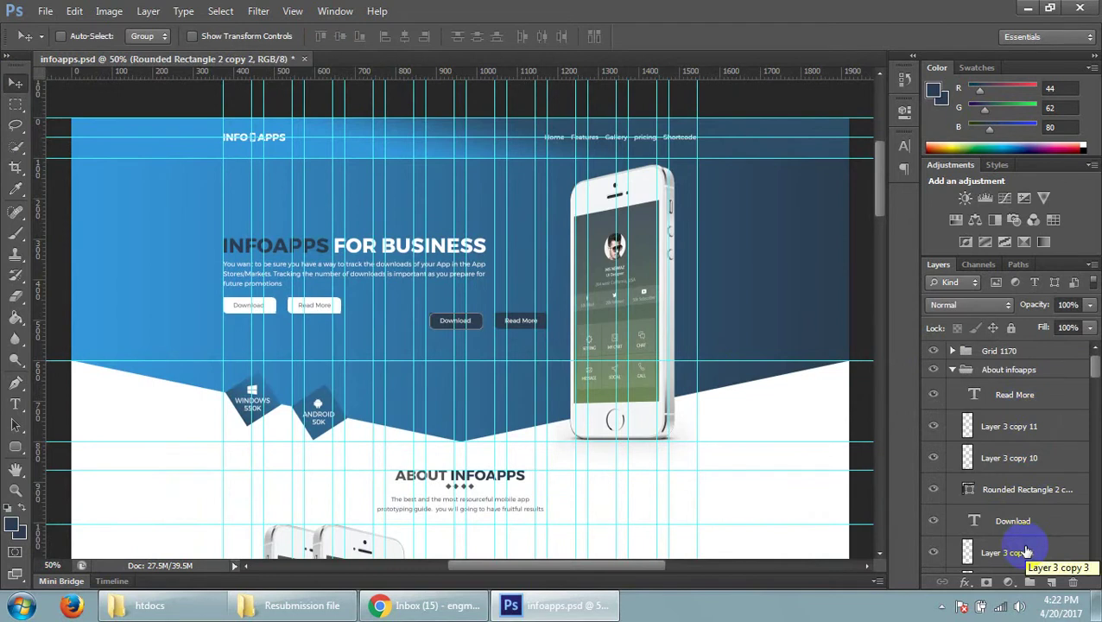
pyautogui.keyDown('shift'); pyautogui.click(1032, 404); pyautogui.keyUp('shift')
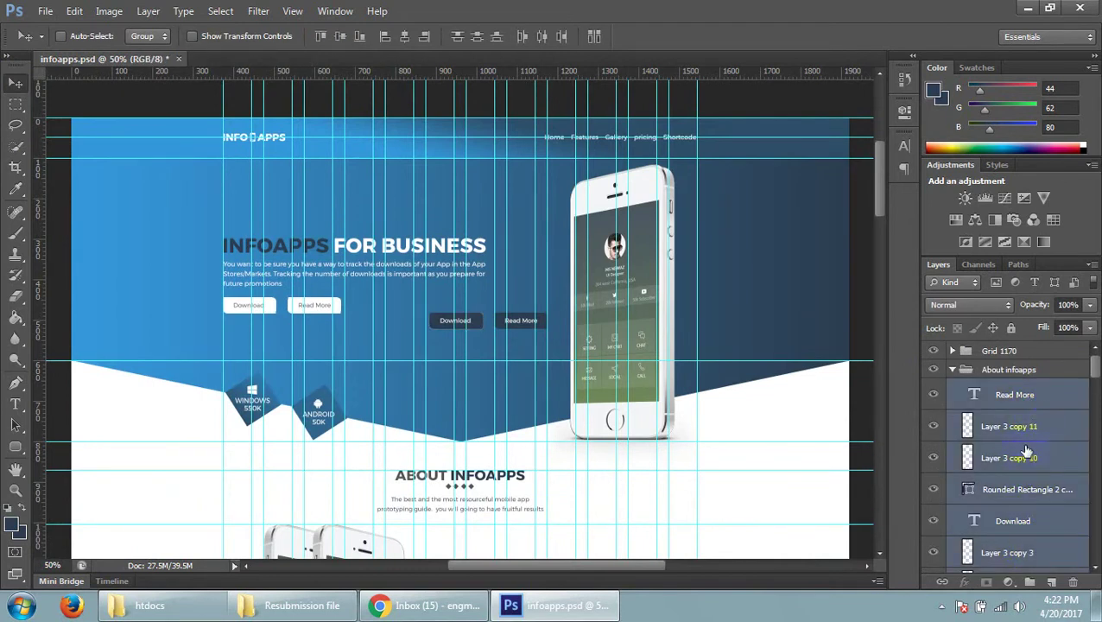
# - Drag the navy buttons down below the ABOUT INFOAPPS heading
pyautogui.scroll(-2, 1026, 451)
pyautogui.scroll(-3, 1026, 451)
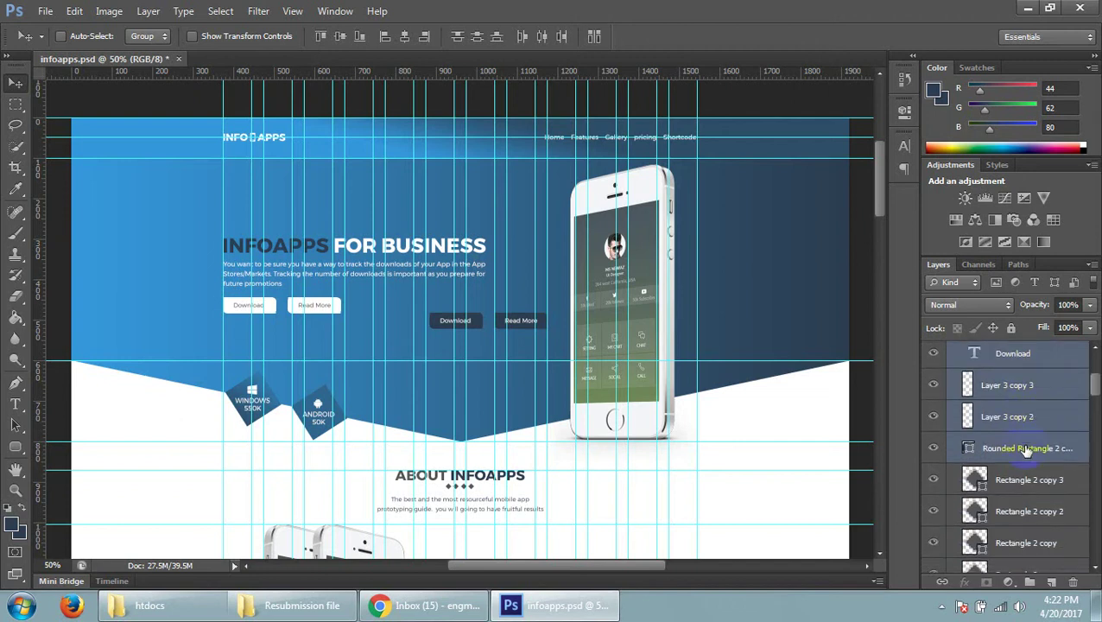
pyautogui.scroll(-2, 1026, 451)
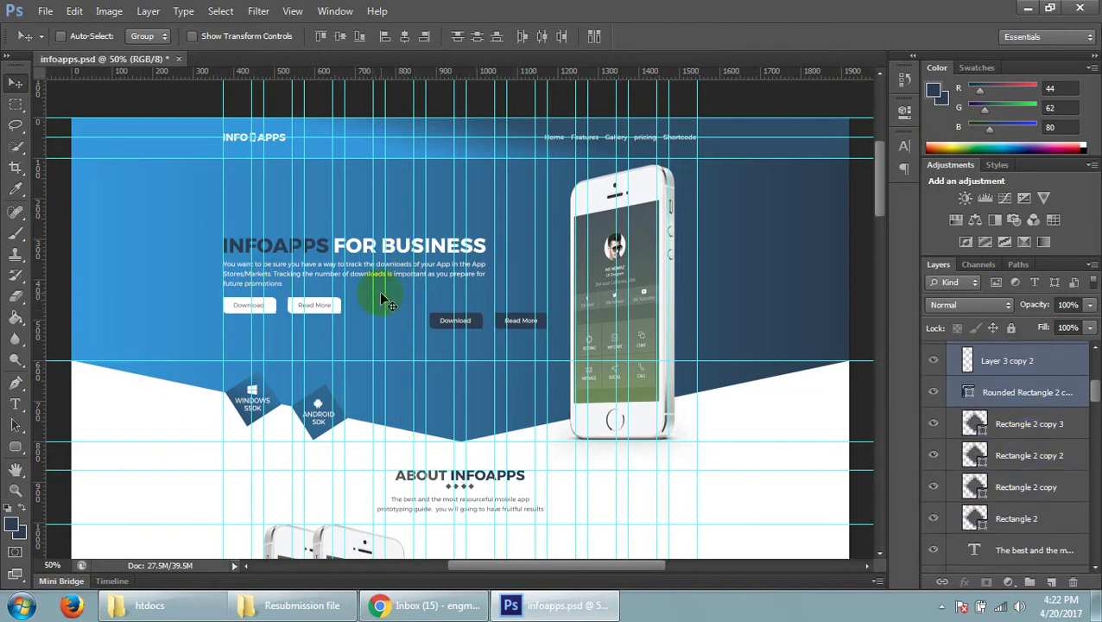
pyautogui.moveTo(445, 324); pyautogui.dragTo(481, 522)
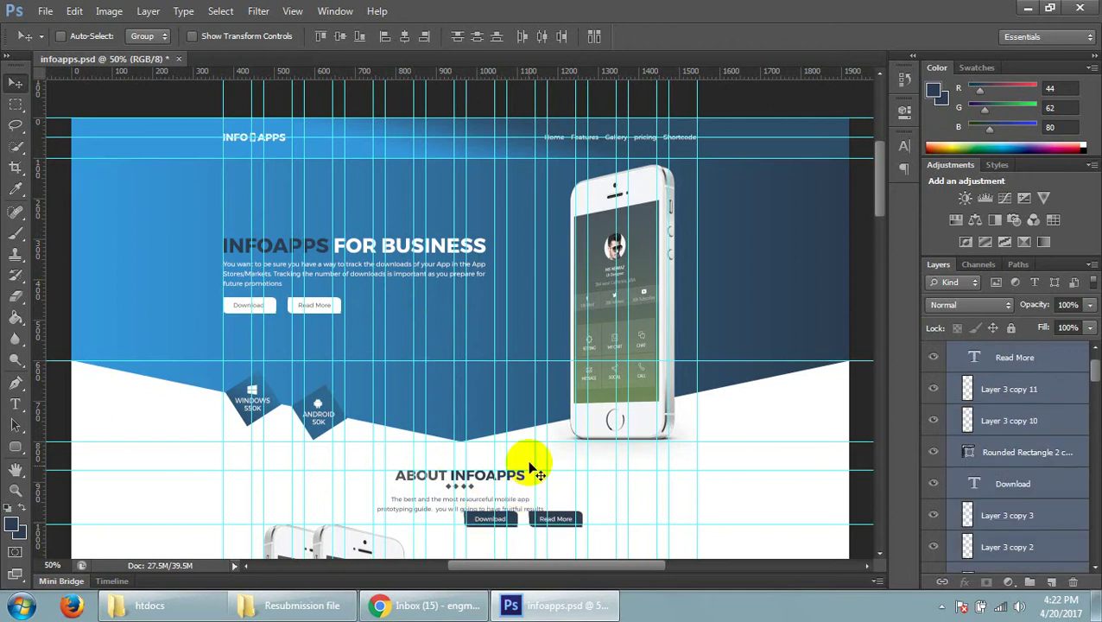
pyautogui.scroll(-2, 545, 449)
pyautogui.scroll(-3, 546, 440)
pyautogui.scroll(-1, 546, 436)
# - Place the navy buttons over the original pair at 100% zoom, nudging them up into alignment
pyautogui.moveTo(484, 181); pyautogui.dragTo(441, 385)
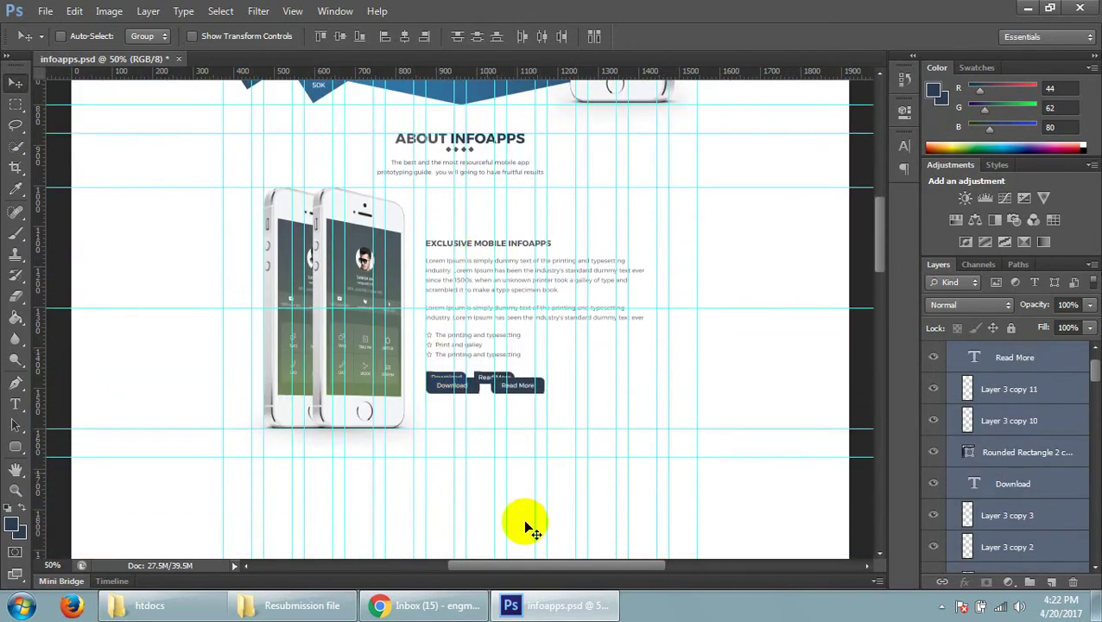
pyautogui.hotkey('ctrl', '+')
pyautogui.hotkey('ctrl', '+')
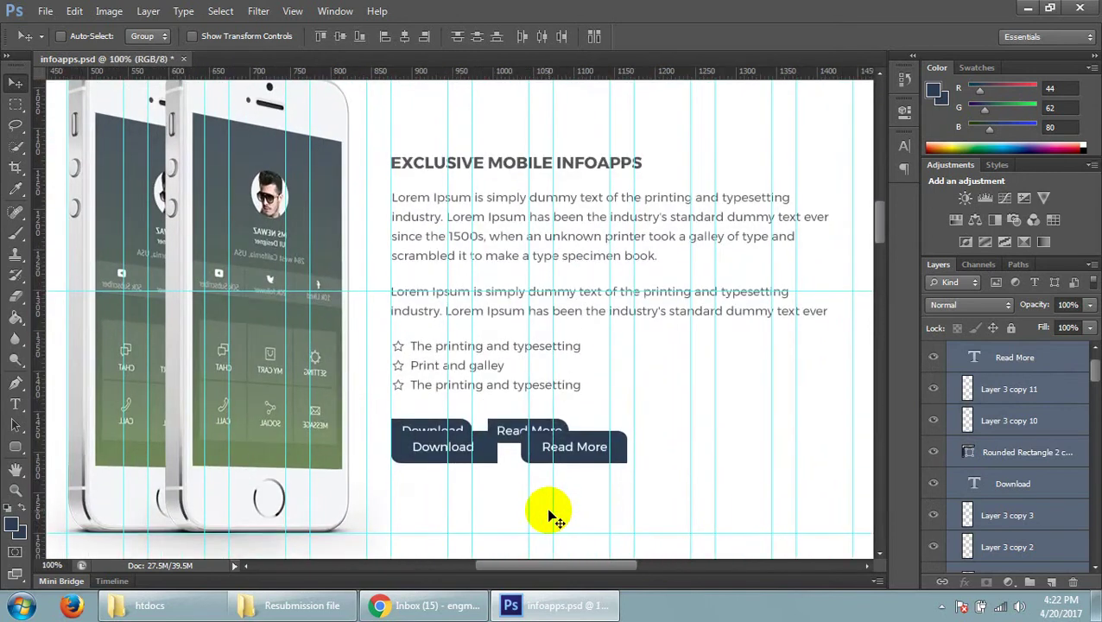
pyautogui.press('Up')
pyautogui.press('Up')
pyautogui.press('Up')
pyautogui.press('Up')
pyautogui.press('Up')
pyautogui.press('Up')
pyautogui.press('Up')
pyautogui.press('Up')
pyautogui.press('Up')
pyautogui.press('Up')
pyautogui.press('Up')
pyautogui.press('Up')
pyautogui.press('Up')
pyautogui.press('Up')
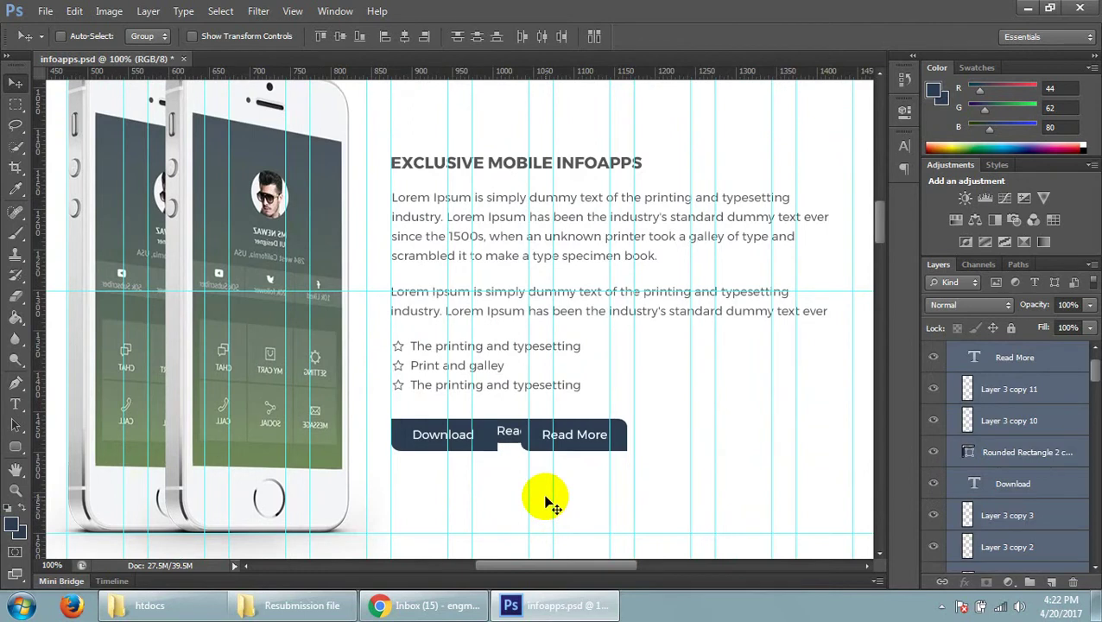
pyautogui.scroll(1, 1000, 456)
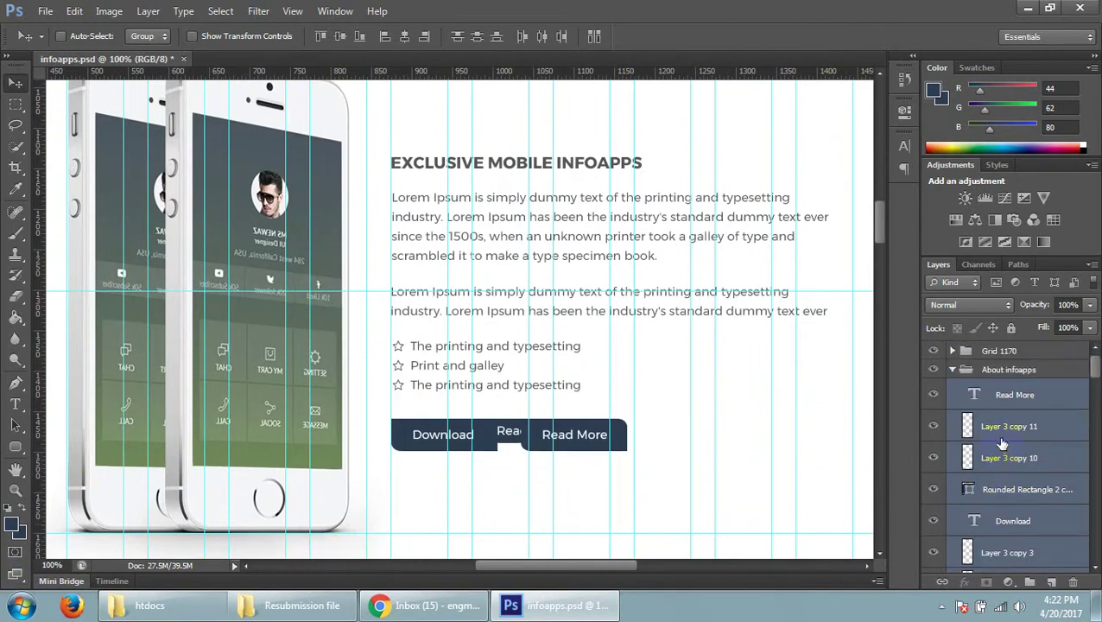
pyautogui.scroll(-5, 1002, 449)
# - Find and select a layer of the old About section button pair in the Layers panel
pyautogui.scroll(-5, 1010, 436)
pyautogui.scroll(-2, 1018, 426)
pyautogui.scroll(-1, 1018, 427)
pyautogui.scroll(-1, 1017, 427)
pyautogui.scroll(-1, 1018, 426)
pyautogui.scroll(-2, 1019, 425)
pyautogui.scroll(-3, 1019, 425)
pyautogui.scroll(-3, 993, 423)
pyautogui.scroll(1, 959, 432)
pyautogui.click(940, 401)
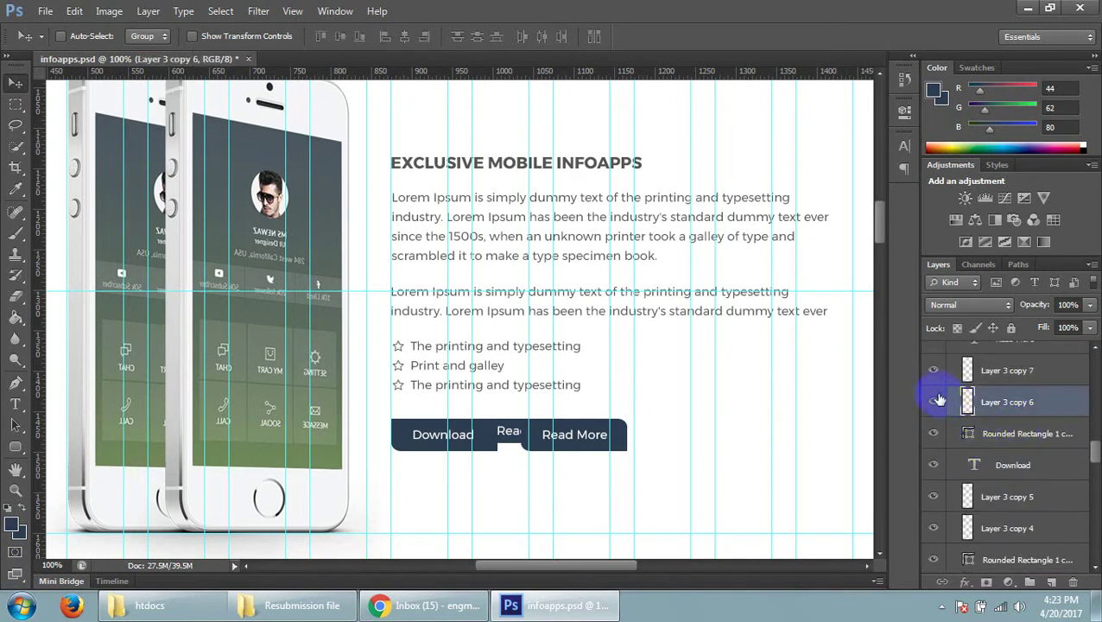
# - Hide the old white Read More and Download button layers
pyautogui.moveTo(937, 404)
pyautogui.mouseDown()
pyautogui.moveTo(930, 374)
pyautogui.moveTo(933, 436)
pyautogui.mouseUp()
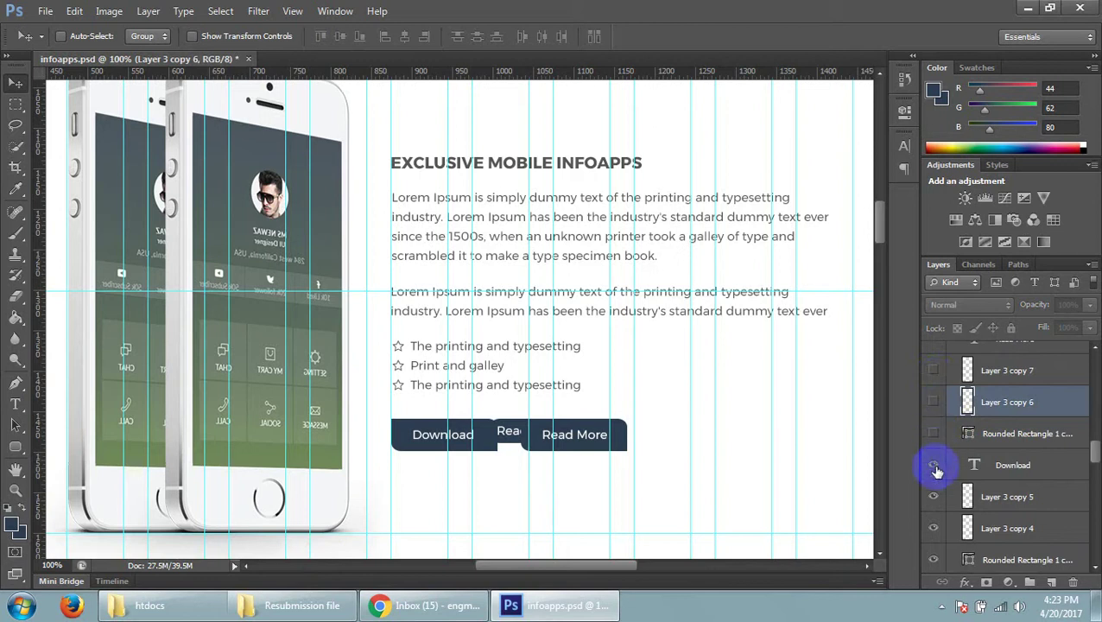
pyautogui.moveTo(937, 474); pyautogui.dragTo(933, 560)
pyautogui.scroll(-2, 1027, 450)
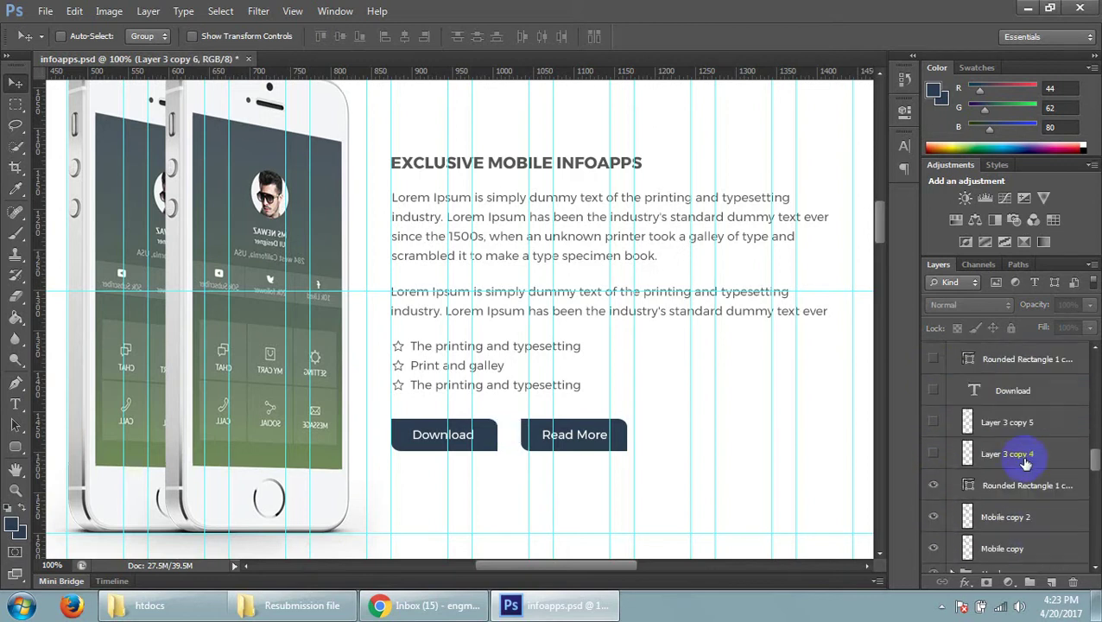
pyautogui.scroll(3, 1026, 478)
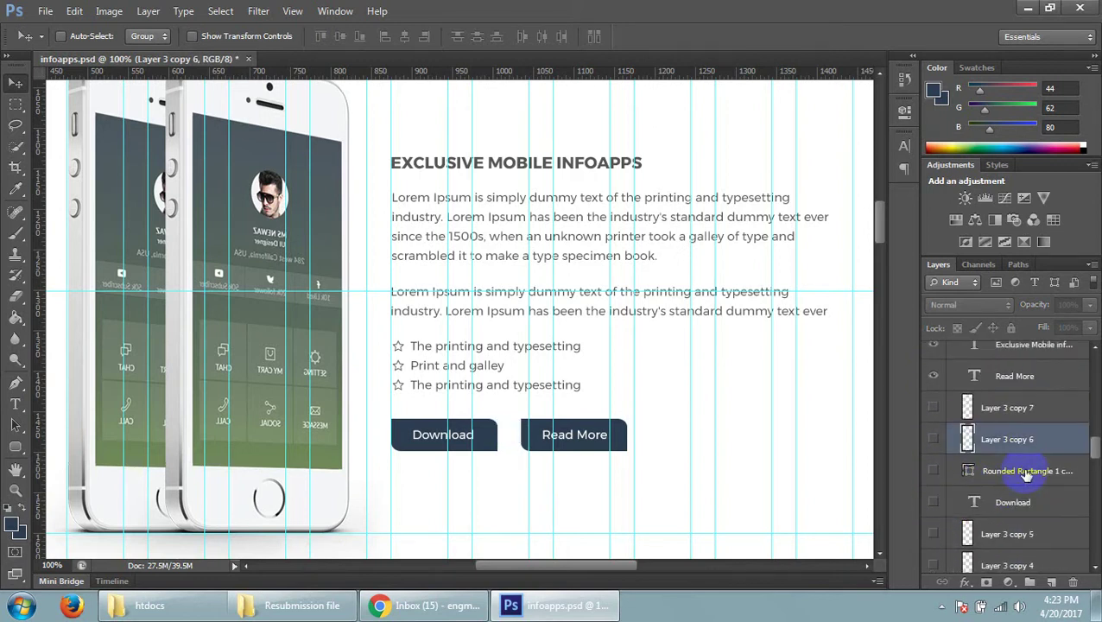
# - Select the hidden old button layers, excluding Mobile copy 2, and delete them
pyautogui.click(1022, 418)
pyautogui.keyDown('shift'); pyautogui.click(1026, 439); pyautogui.keyUp('shift')
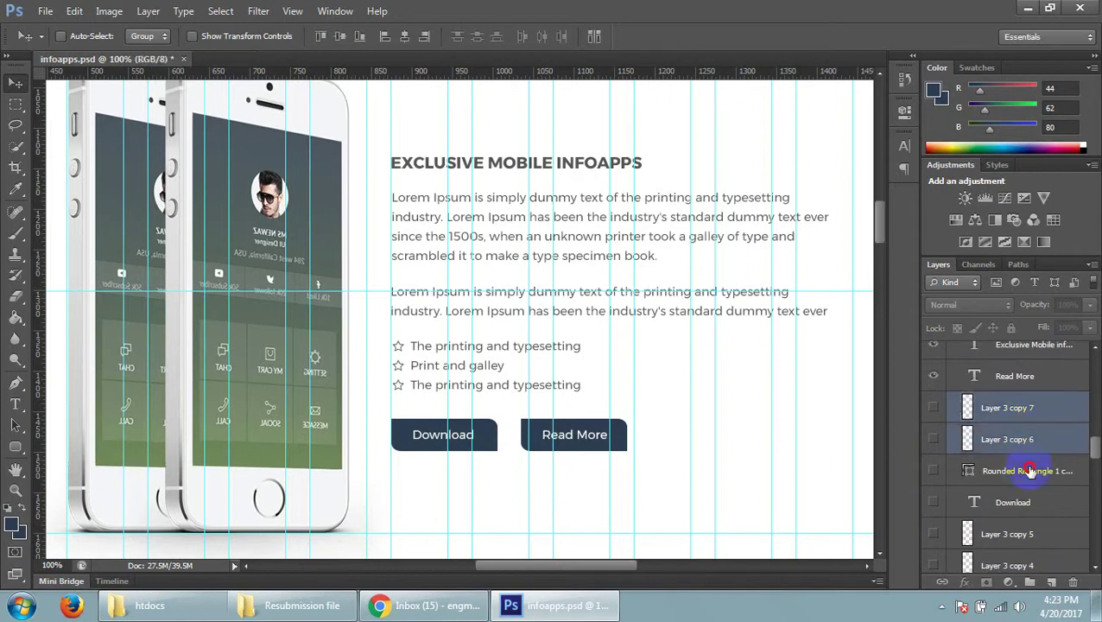
pyautogui.keyDown('shift'); pyautogui.click(1028, 471); pyautogui.keyUp('shift')
pyautogui.keyDown('shift'); pyautogui.click(1033, 534); pyautogui.keyUp('shift')
pyautogui.scroll(-2, 1043, 471)
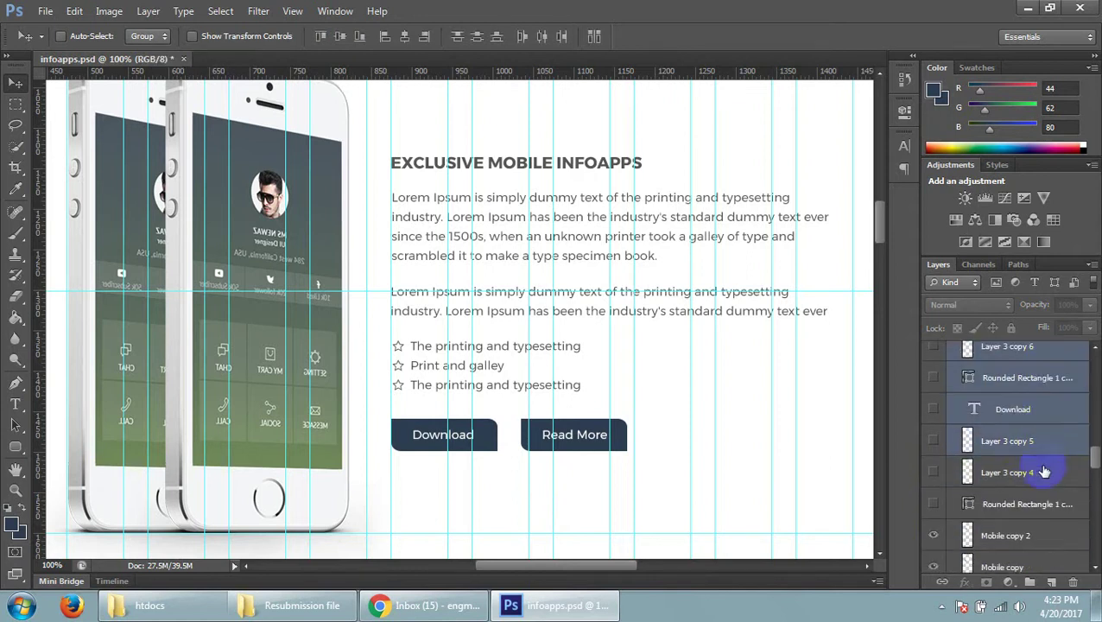
pyautogui.keyDown('shift'); pyautogui.click(1026, 508); pyautogui.keyUp('shift')
pyautogui.keyDown('shift'); pyautogui.click(1024, 535); pyautogui.keyUp('shift')
pyautogui.keyDown('ctrl'); pyautogui.click(1018, 537); pyautogui.keyUp('ctrl')
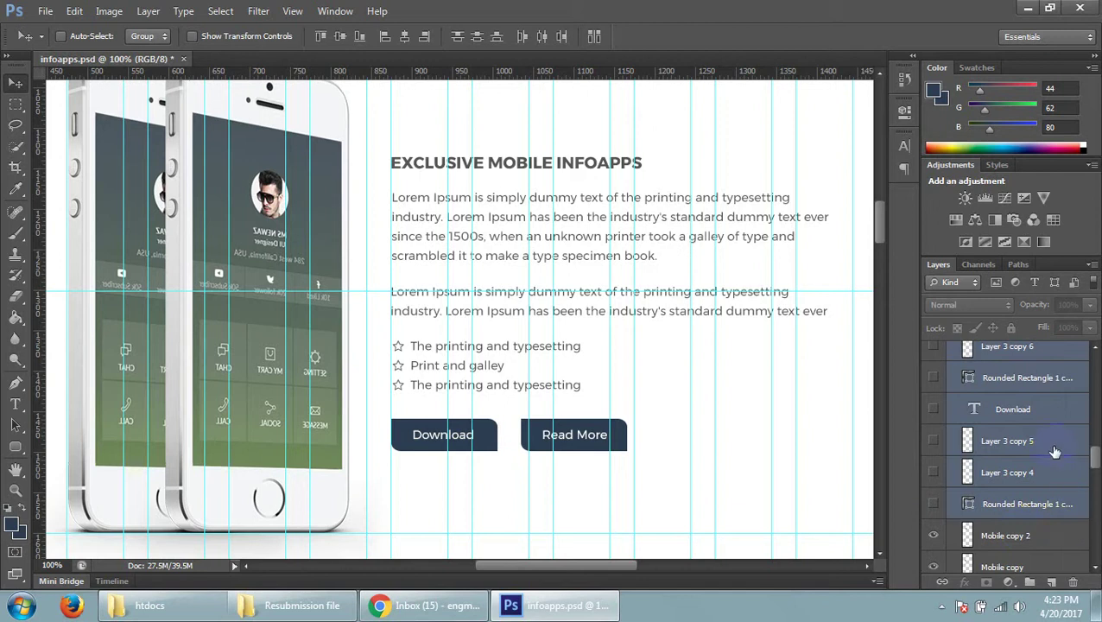
pyautogui.scroll(-2, 1041, 467)
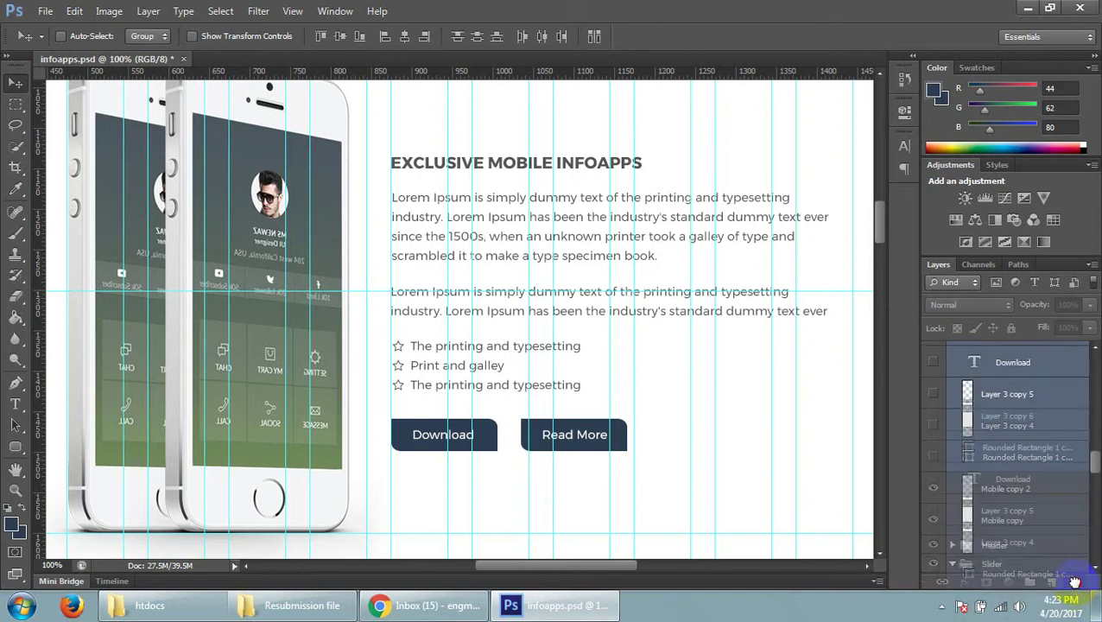
pyautogui.press('Delete')
# - Collapse every expanded layer group, leaving the five top-level folders
pyautogui.scroll(2, 985, 484)
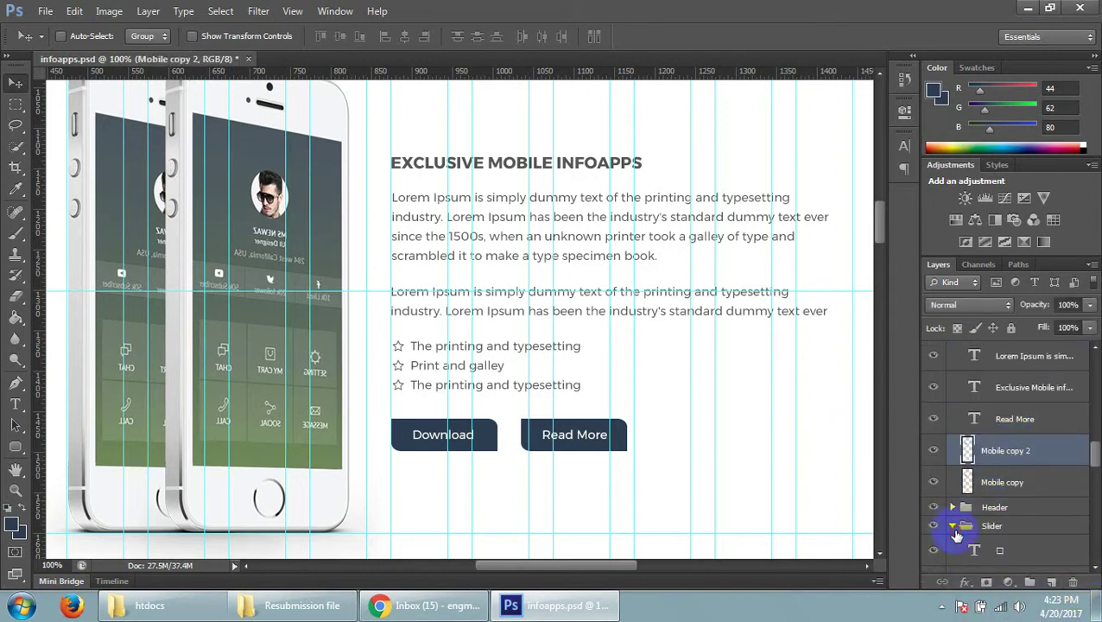
pyautogui.scroll(-3, 958, 501)
pyautogui.scroll(-3, 963, 484)
pyautogui.scroll(-3, 973, 456)
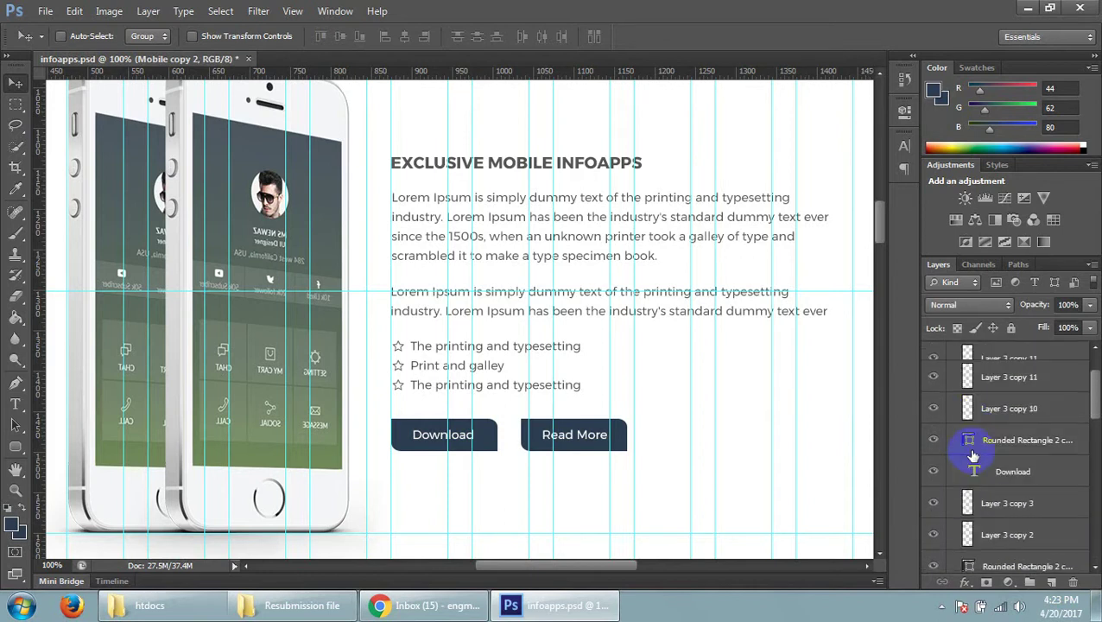
pyautogui.scroll(3, 973, 455)
pyautogui.keyDown('ctrl'); pyautogui.click(953, 370); pyautogui.keyUp('ctrl')
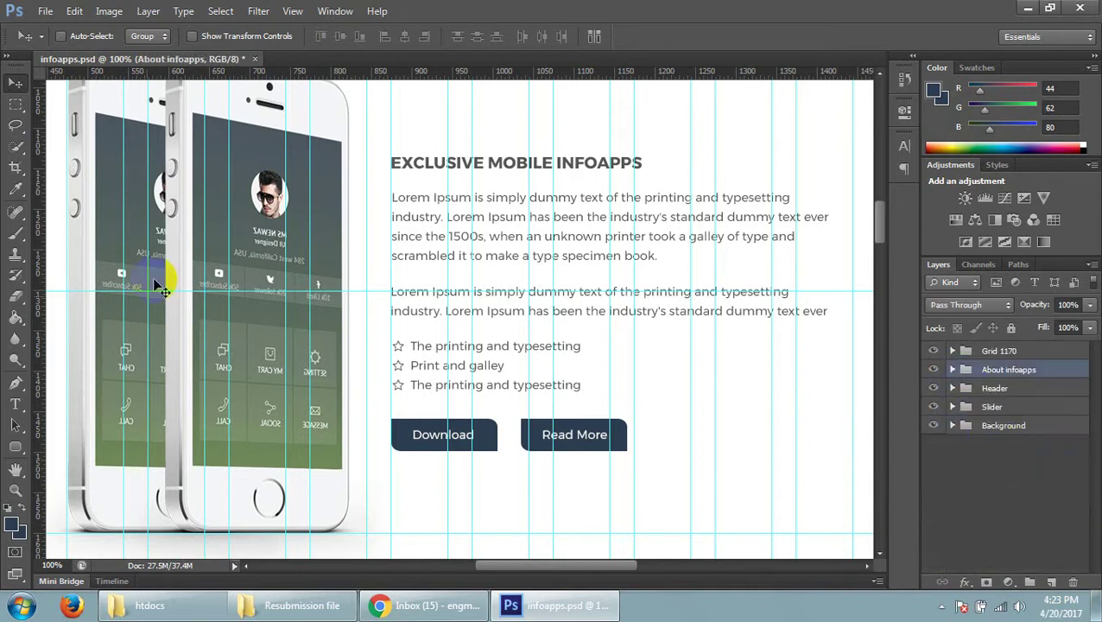
# - Save the infoapps mockup document
pyautogui.scroll(-2, 173, 285)
pyautogui.scroll(-1, 173, 285)
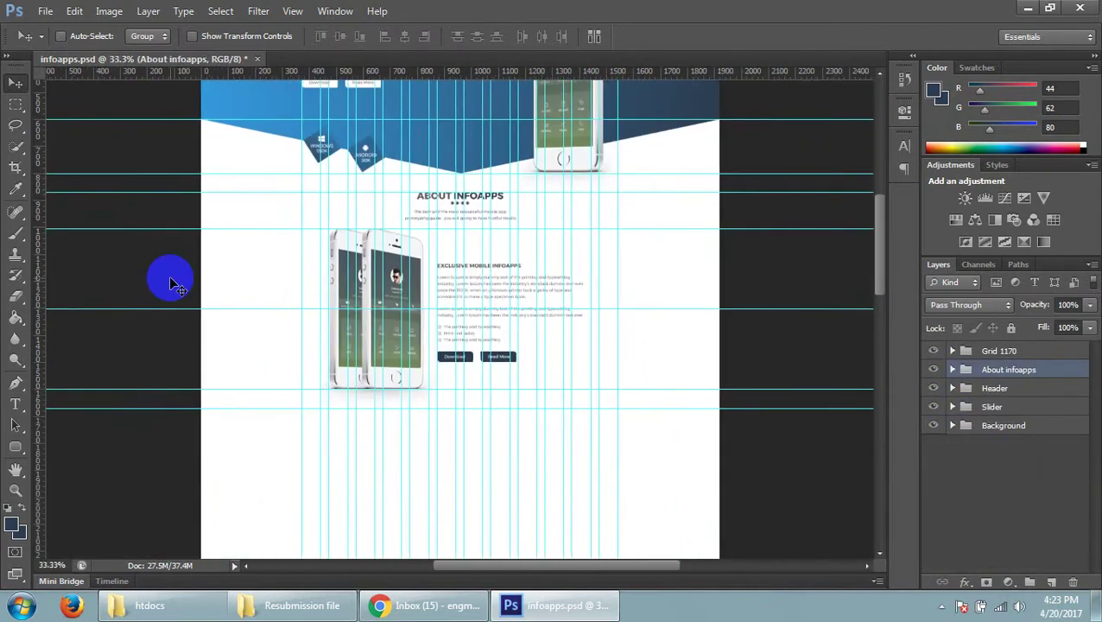
pyautogui.hotkey('ctrl', 's')
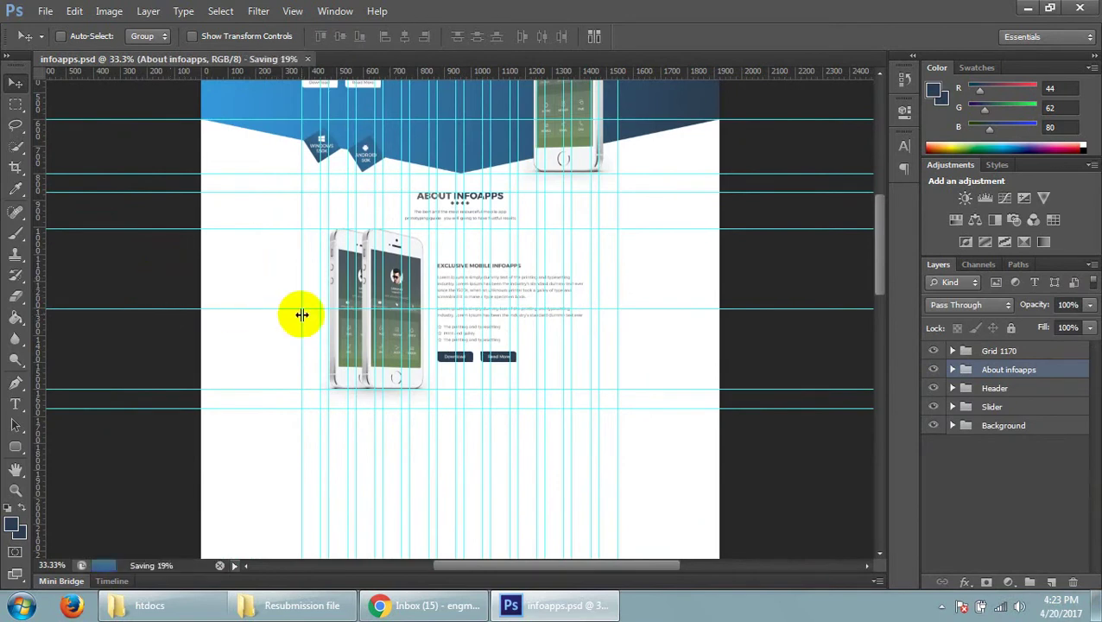
# - Hide the guides to preview the layout, then show them again
pyautogui.hotkey('ctrl', ';')
pyautogui.scroll(2, 456, 325)
pyautogui.scroll(2, 456, 325)
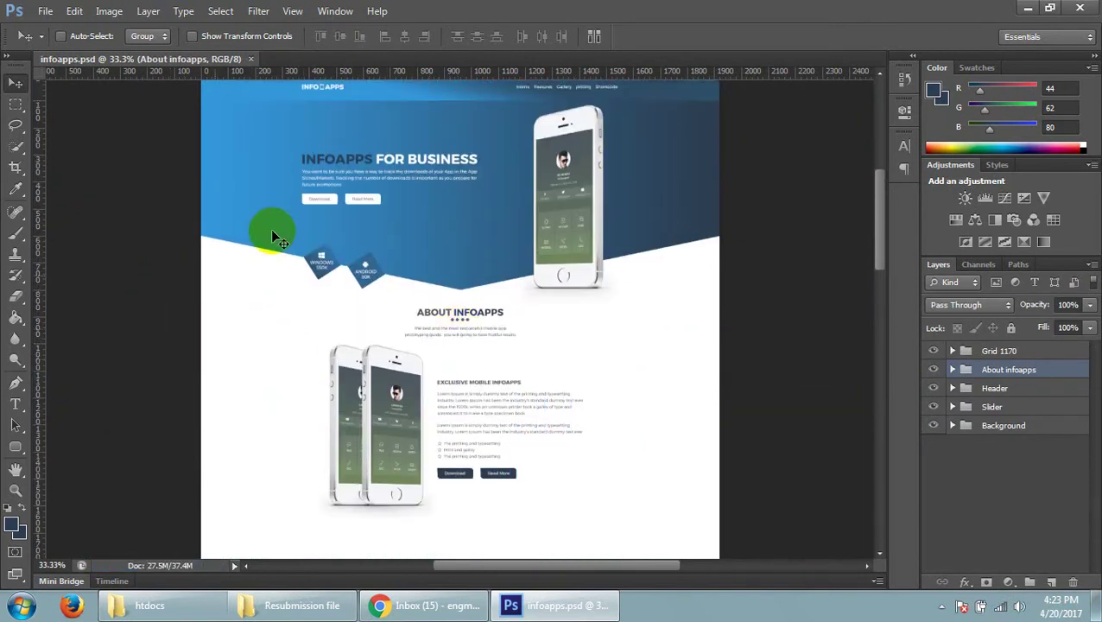
pyautogui.scroll(-1, 591, 362)
pyautogui.scroll(-2, 594, 365)
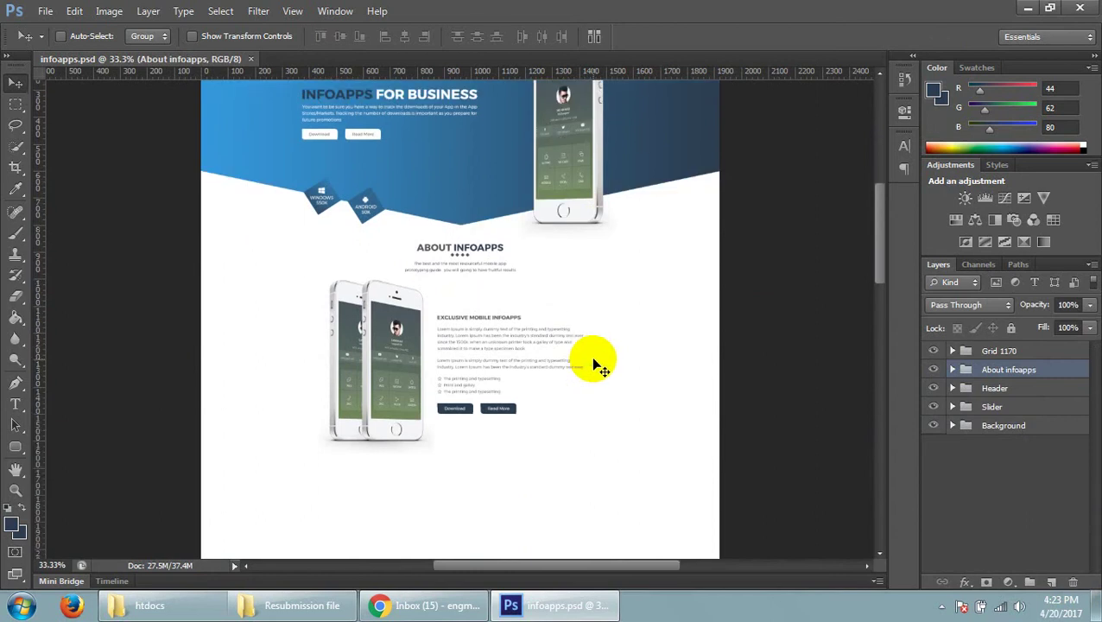
pyautogui.hotkey('ctrl', ';')
# - Zoom in to view the About section's navy buttons at 100%
pyautogui.hotkey('ctrl', '+')
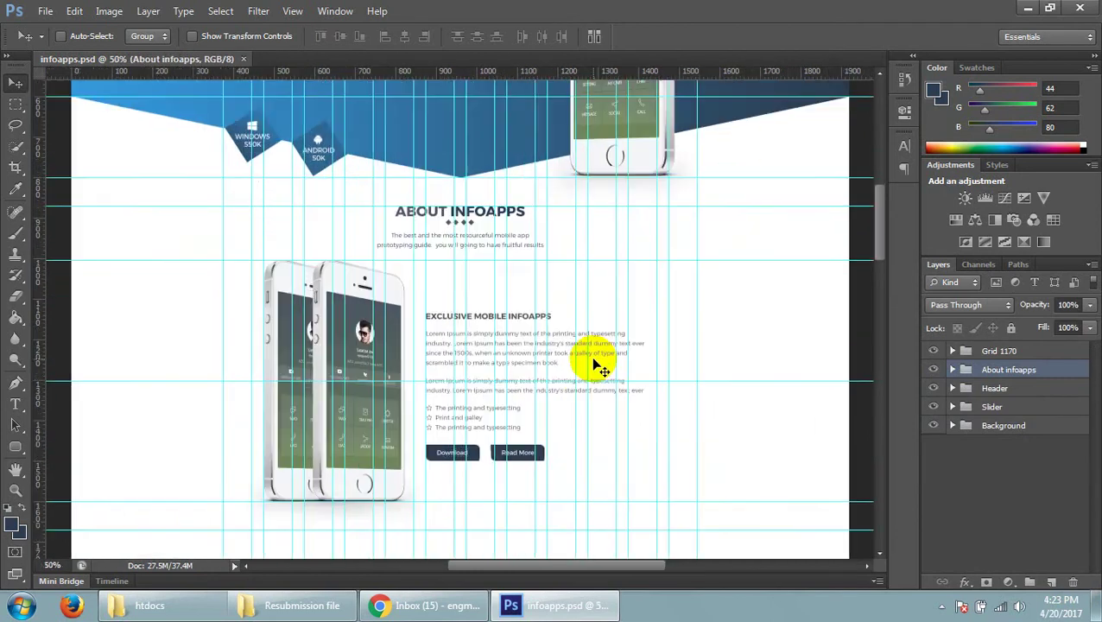
pyautogui.hotkey('ctrl', '+')
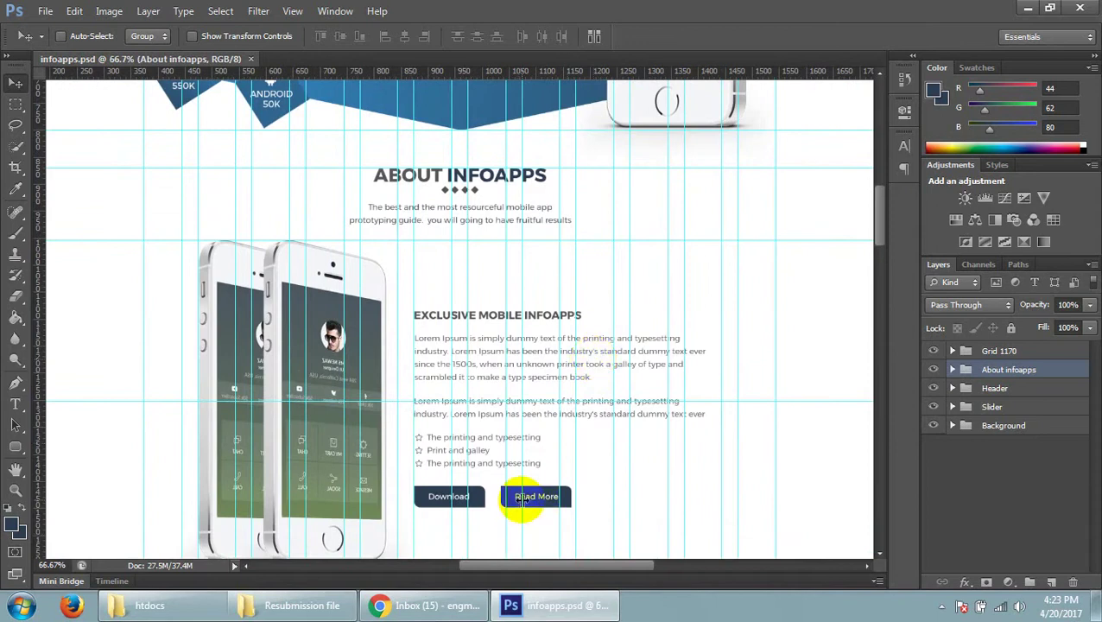
pyautogui.scroll(2, 552, 475)
pyautogui.scroll(-1, 552, 474)
pyautogui.scroll(-3, 553, 471)
pyautogui.scroll(-1, 553, 468)
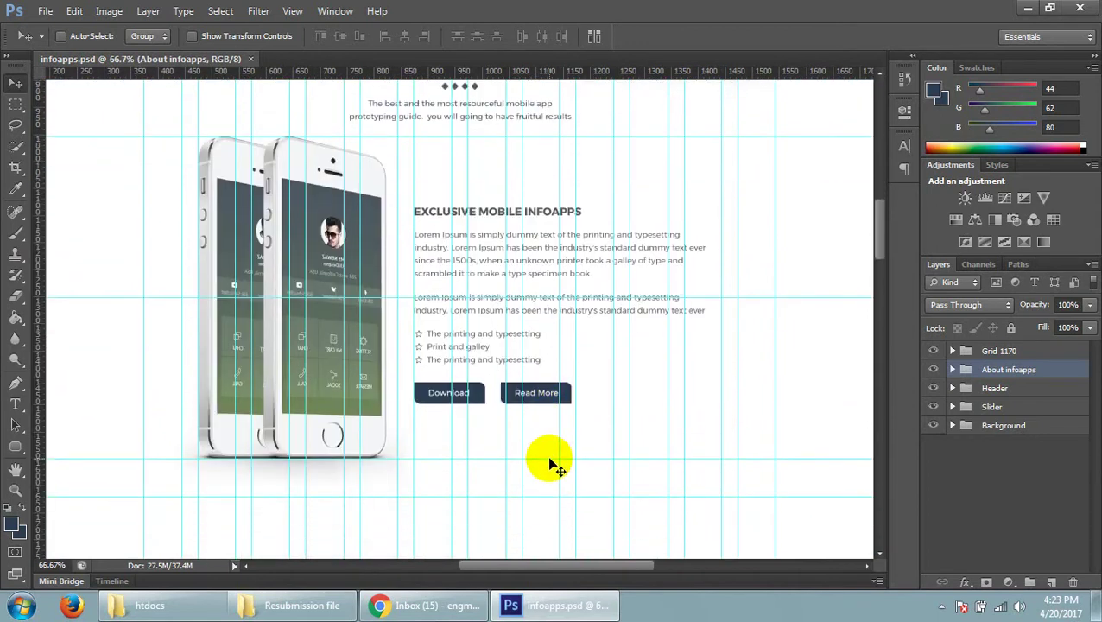
pyautogui.hotkey('ctrl', '+')
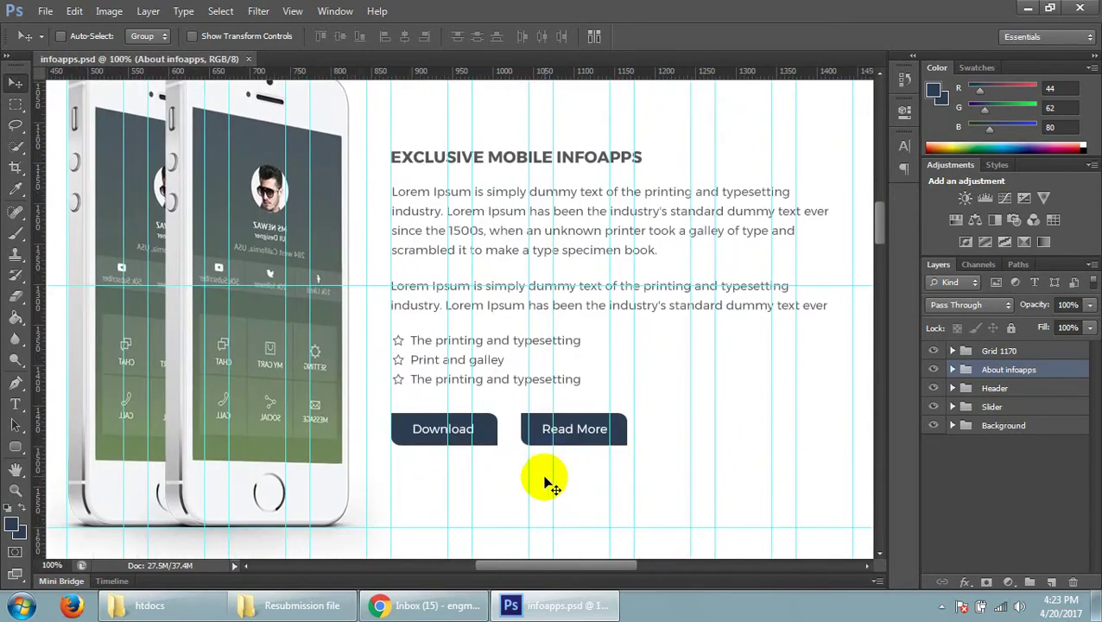
pyautogui.scroll(1, 553, 462)
pyautogui.scroll(3, 544, 451)
pyautogui.scroll(1, 466, 406)
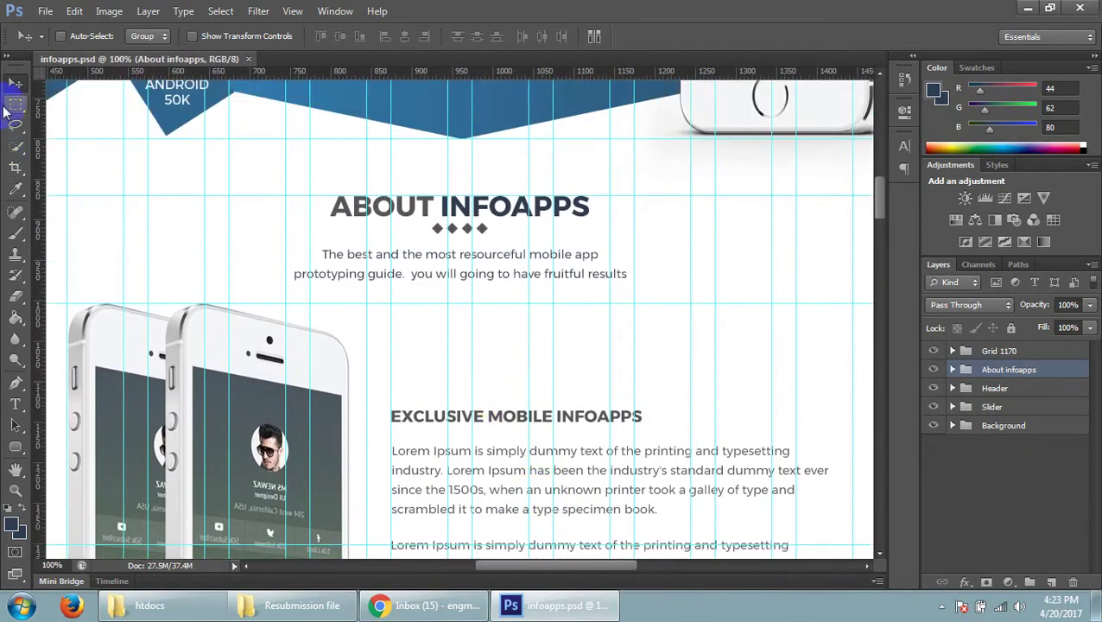
# - Measure the gap above the ABOUT INFOAPPS heading with rectangular marquee selections
pyautogui.click(15, 105)
pyautogui.moveTo(238, 138); pyautogui.dragTo(260, 193)
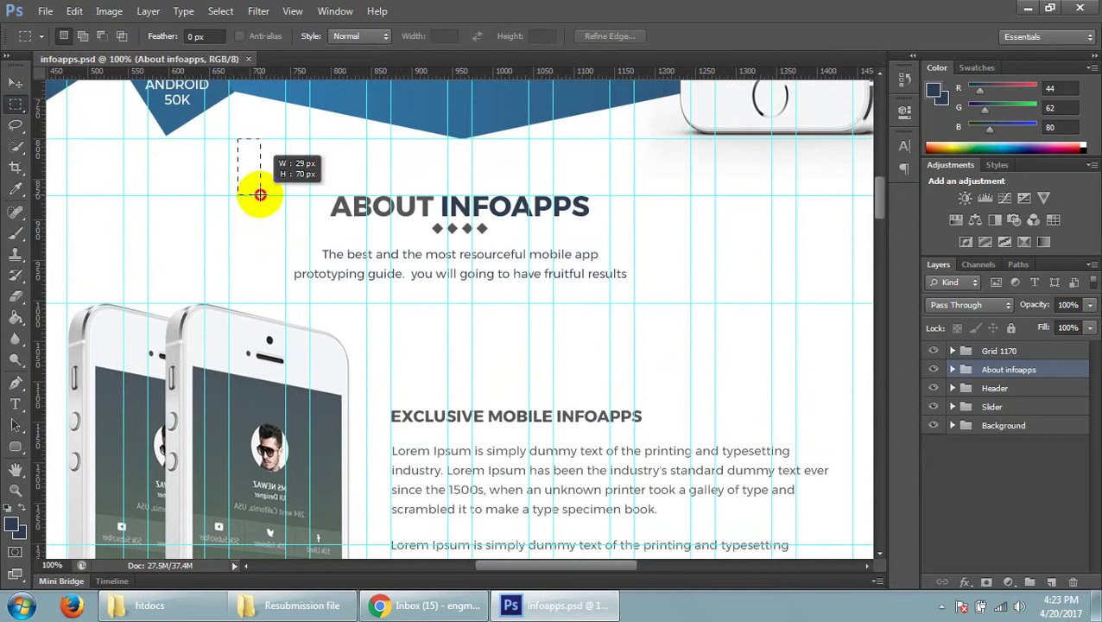
pyautogui.scroll(-3, 466, 346)
pyautogui.scroll(-3, 484, 349)
pyautogui.scroll(-3, 497, 345)
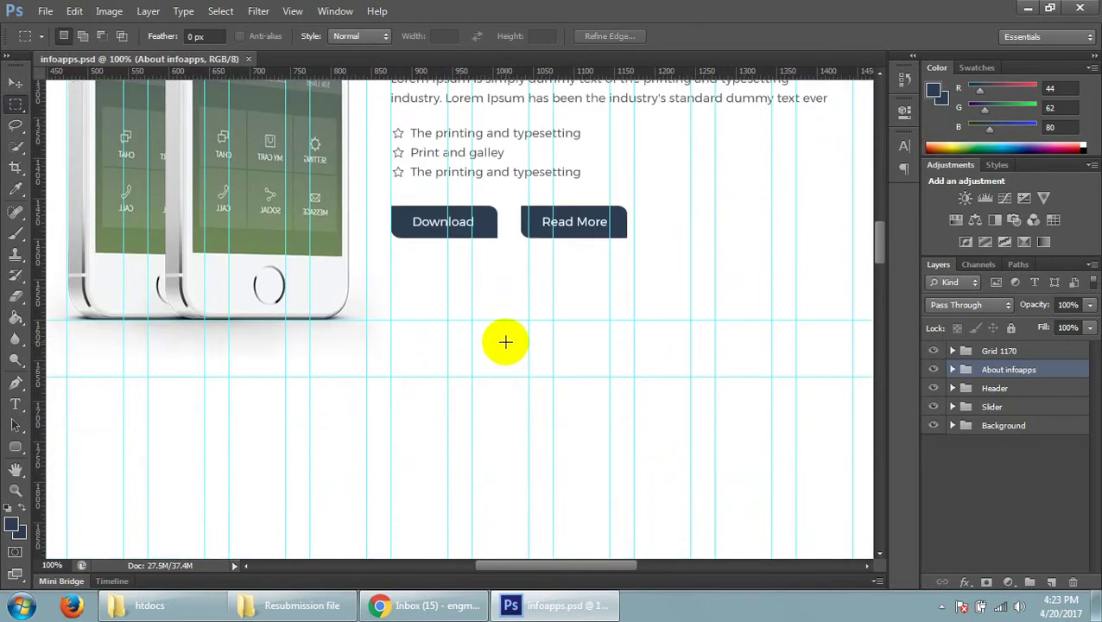
pyautogui.scroll(-1, 506, 342)
pyautogui.moveTo(437, 242); pyautogui.dragTo(468, 298)
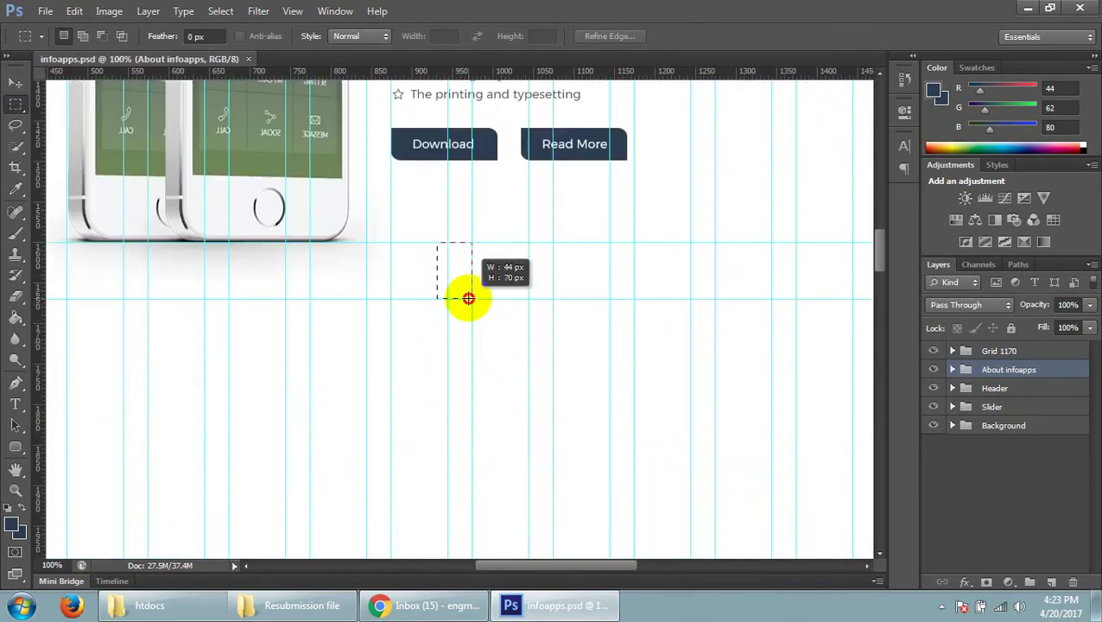
pyautogui.click(505, 340)
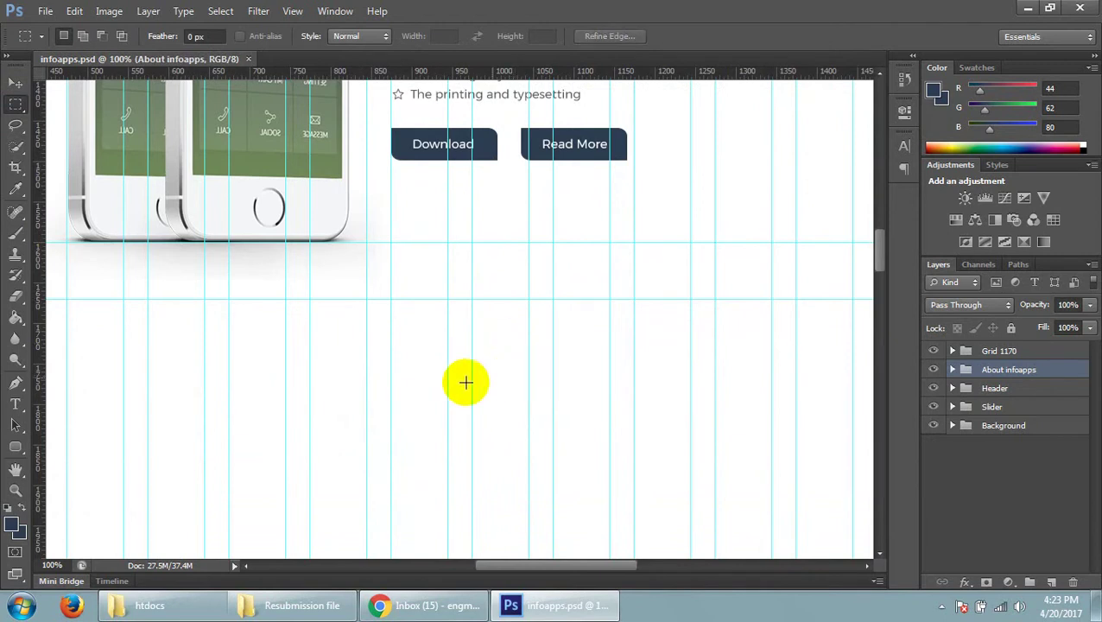
# - Measure the 70 px gap below the phone mockup, dismissing the antivirus notification
pyautogui.moveTo(582, 566); pyautogui.dragTo(537, 600)
pyautogui.scroll(3, 520, 379)
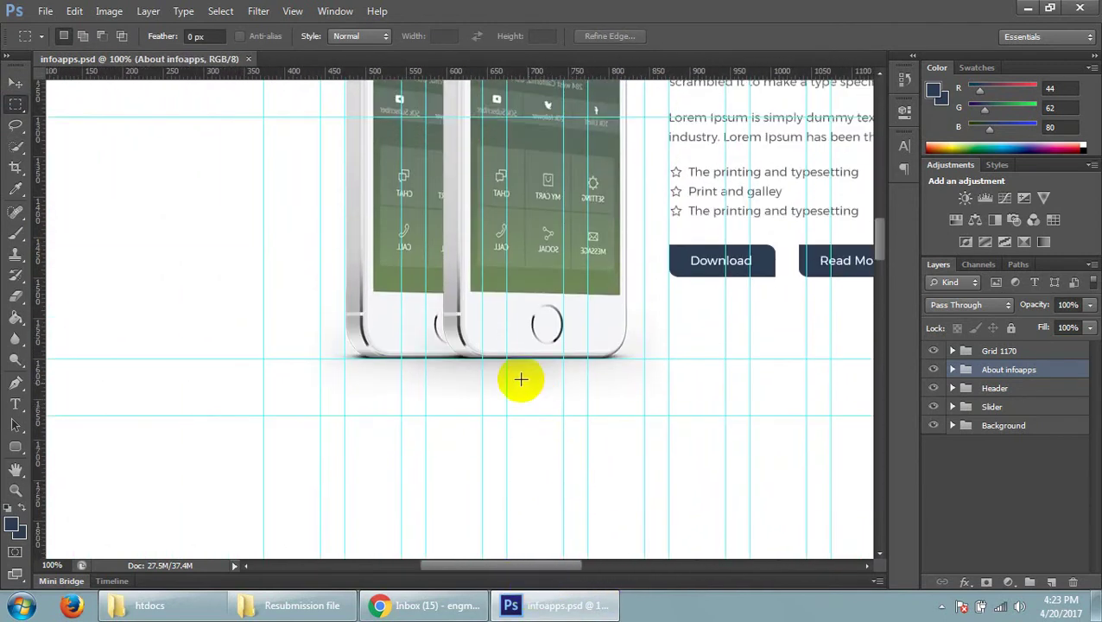
pyautogui.moveTo(462, 367); pyautogui.dragTo(473, 430)
pyautogui.moveTo(531, 367)
pyautogui.mouseDown()
pyautogui.moveTo(549, 395)
pyautogui.moveTo(535, 391)
pyautogui.mouseUp()
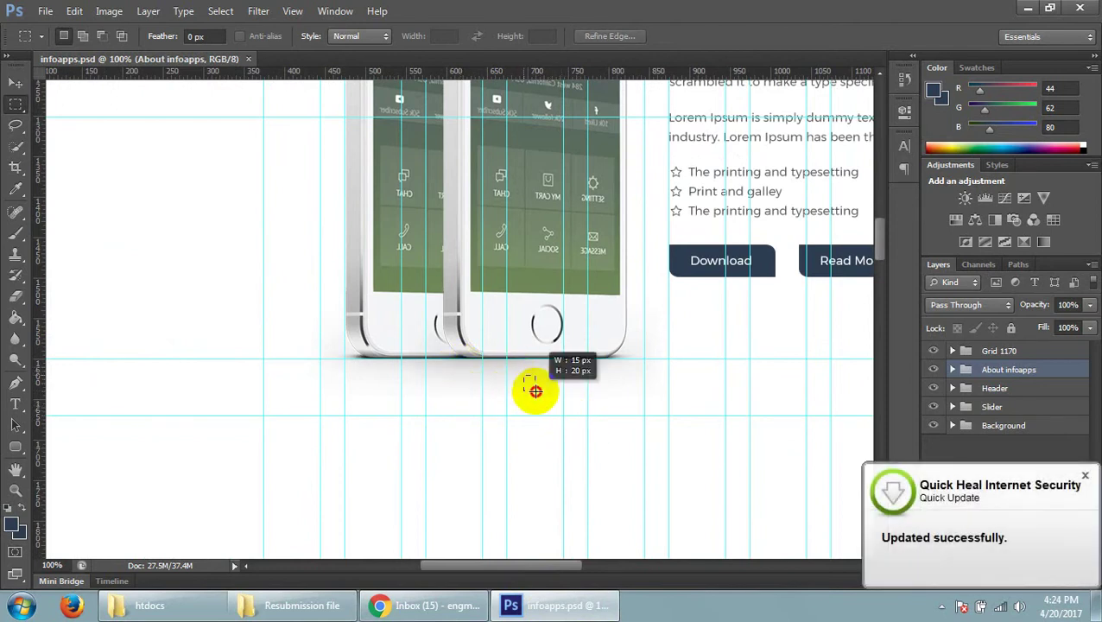
pyautogui.click(1085, 475)
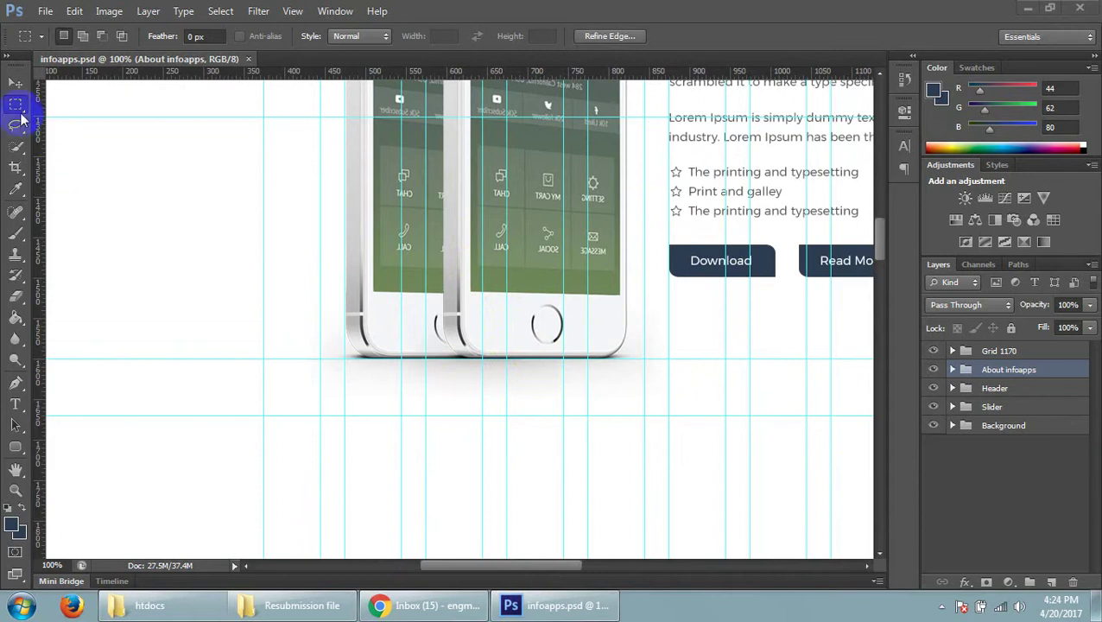
pyautogui.moveTo(370, 358); pyautogui.dragTo(394, 417)
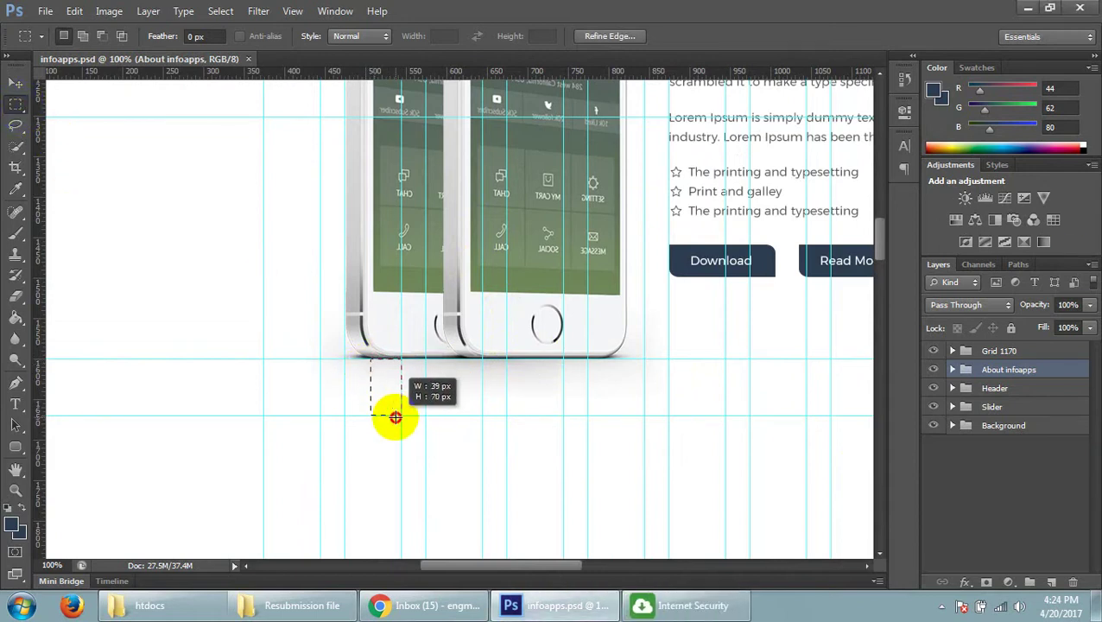
pyautogui.click(536, 391)
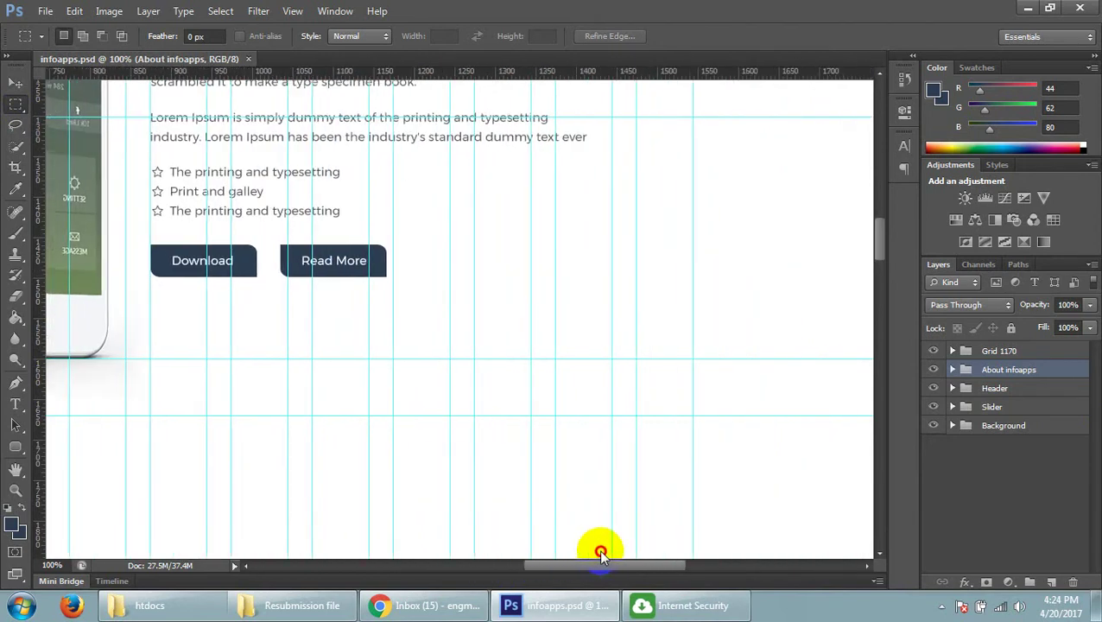
# - Zoom out on the lower page area and switch to the Gmail inbox in Chrome
pyautogui.moveTo(501, 566); pyautogui.dragTo(549, 567)
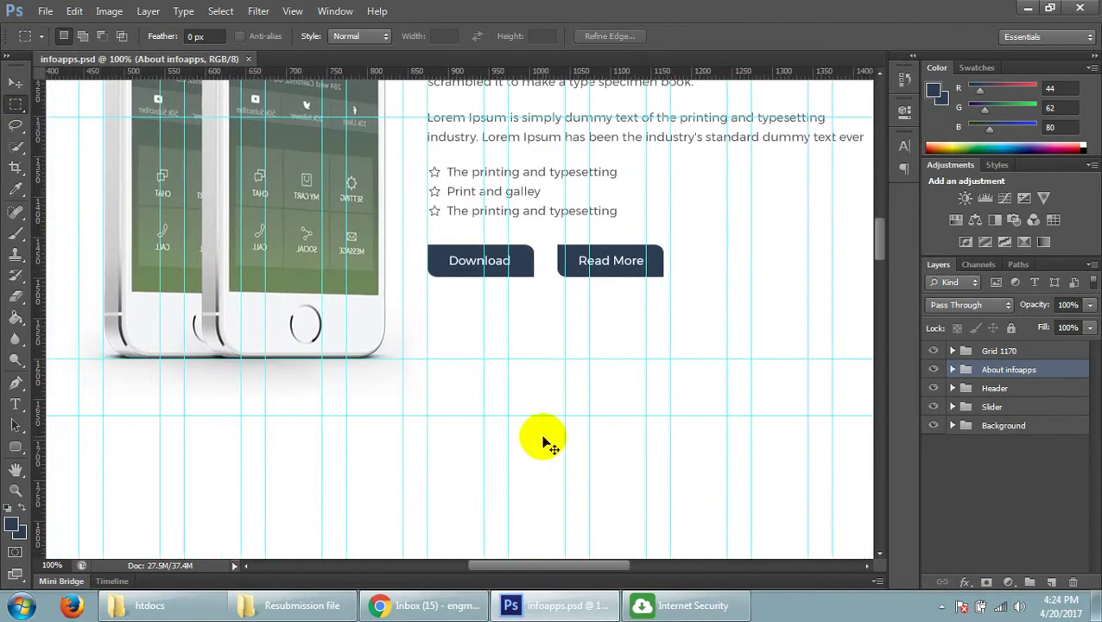
pyautogui.hotkey('ctrl', '-')
pyautogui.hotkey('ctrl', '-')
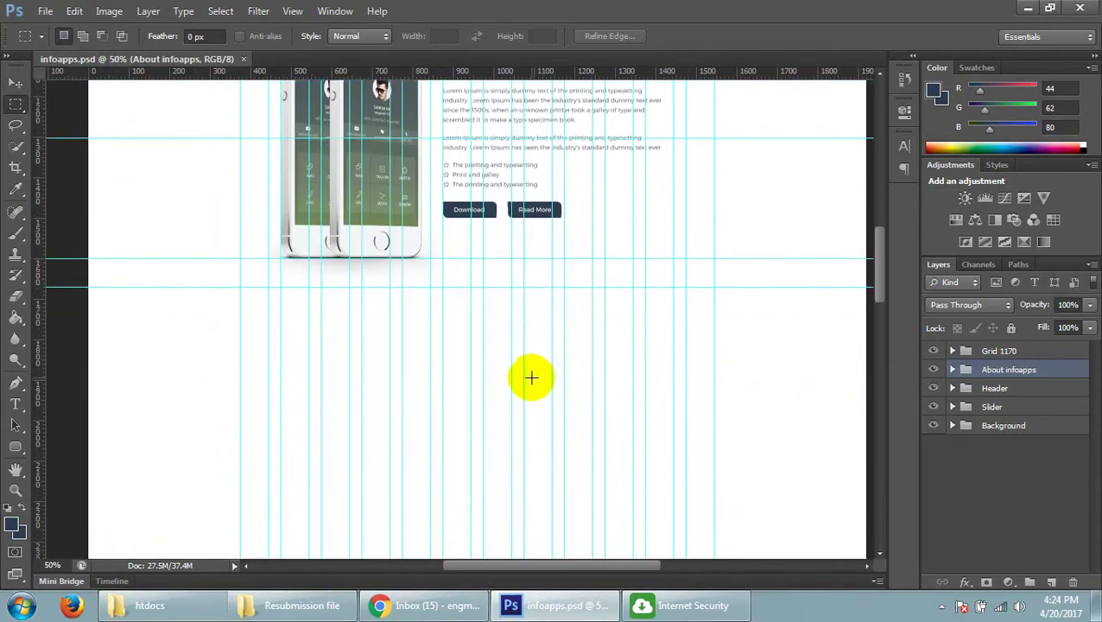
pyautogui.click(428, 604)
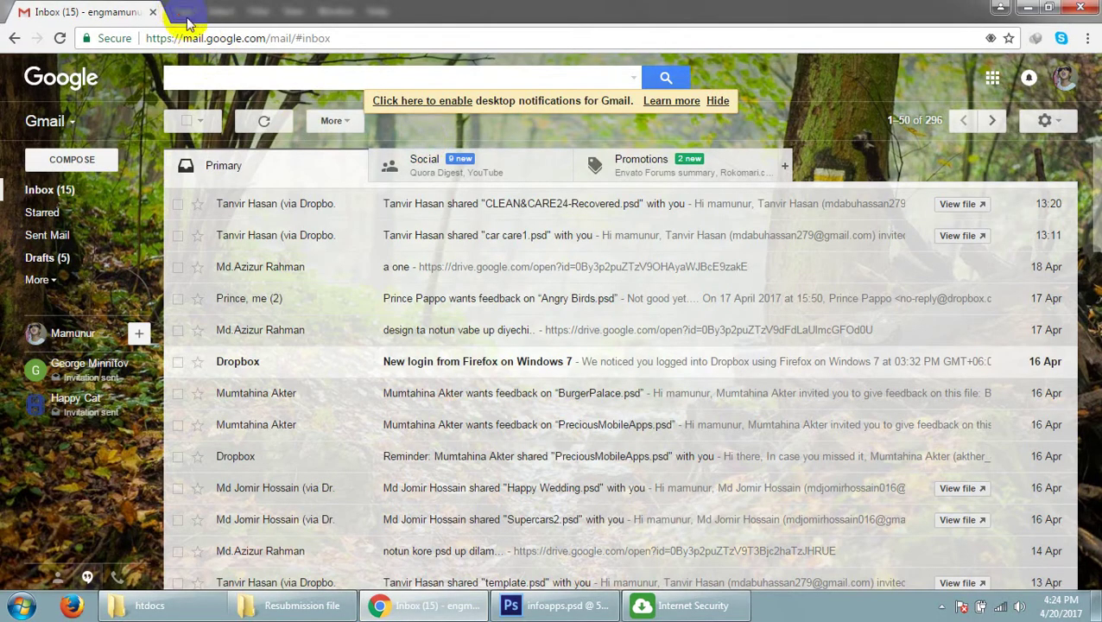
# - Open a new Chrome tab and type 'fac' in the address bar, backspacing it to 'f'
pyautogui.click(183, 12)
pyautogui.write('fac')
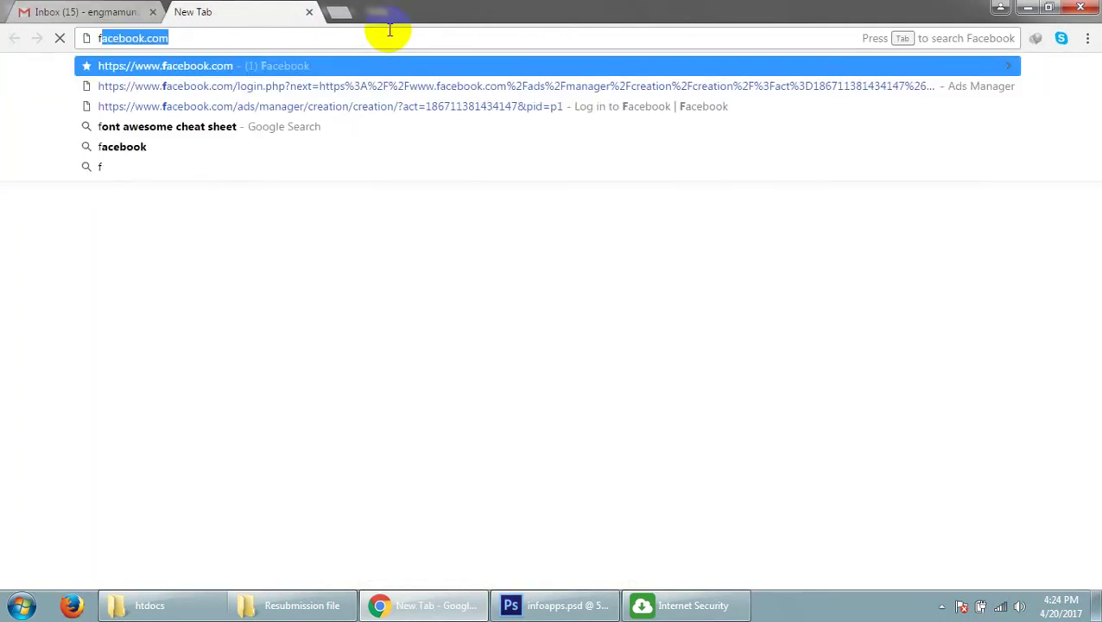
pyautogui.press('BackSpace')
pyautogui.press('BackSpace')
pyautogui.press('BackSpace')
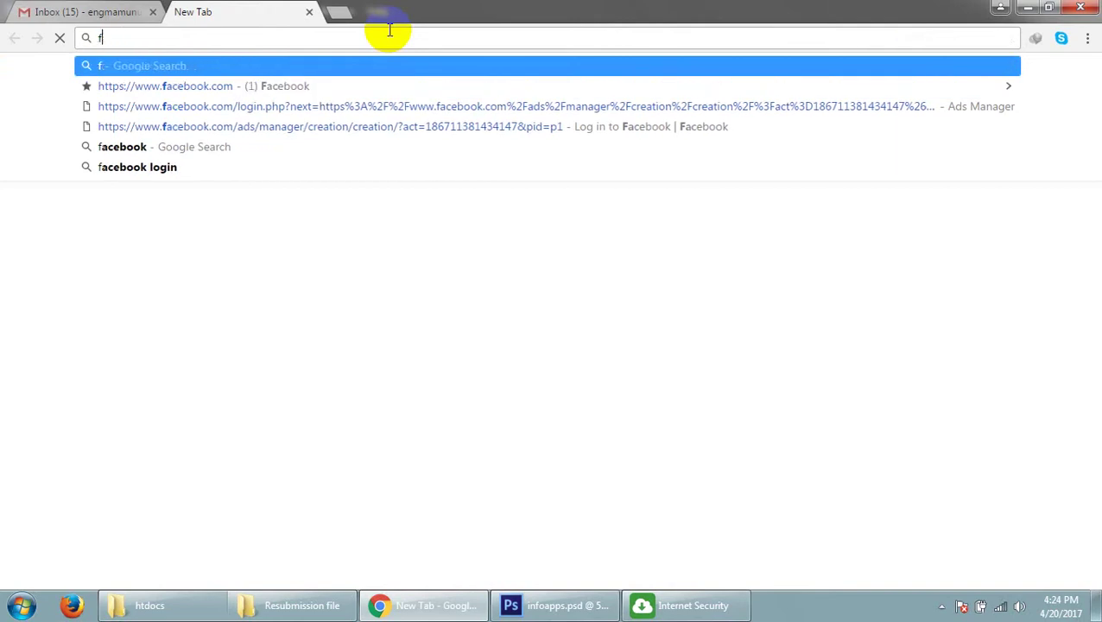
pyautogui.press('BackSpace')
pyautogui.press('BackSpace')
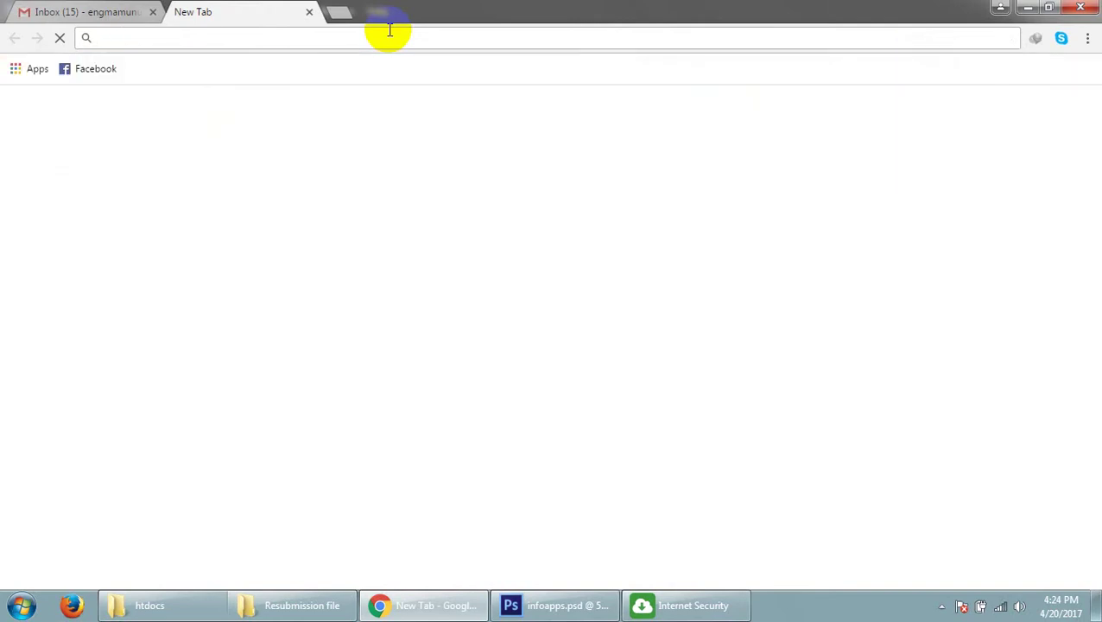
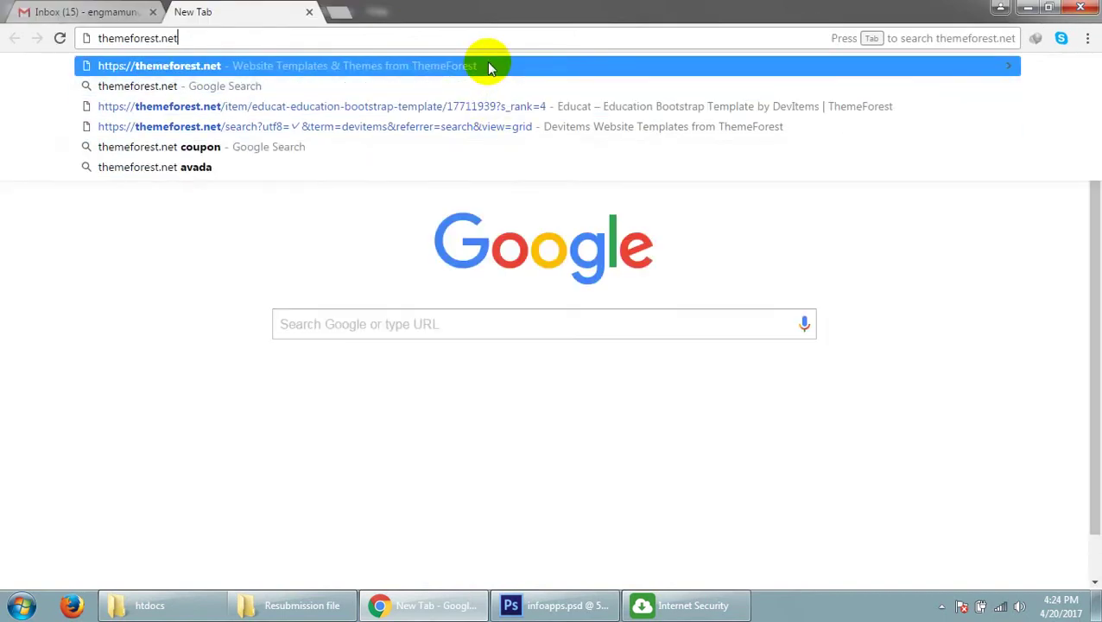
# - Load themeforest.net in Chrome and cancel the Internet Security warning over it
pyautogui.click(489, 68)
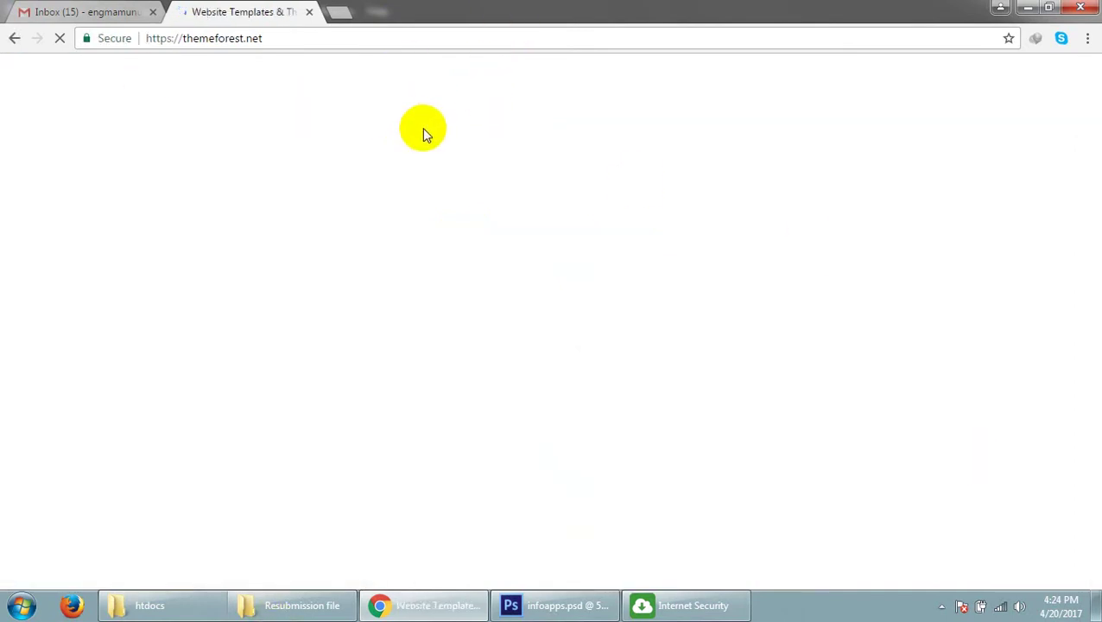
pyautogui.click(694, 606)
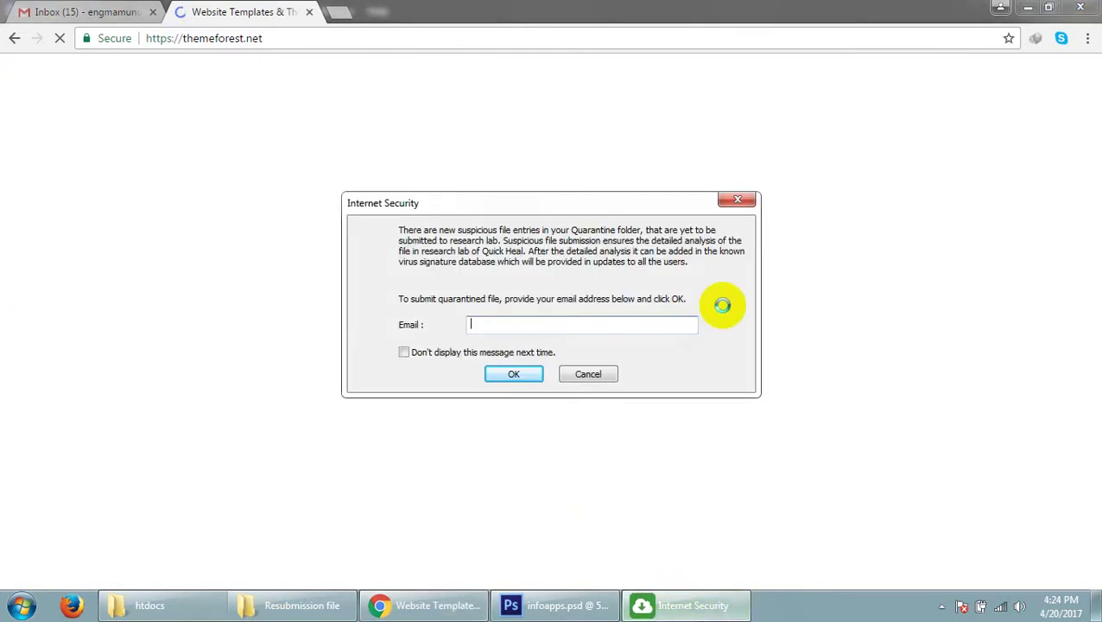
pyautogui.click(743, 204)
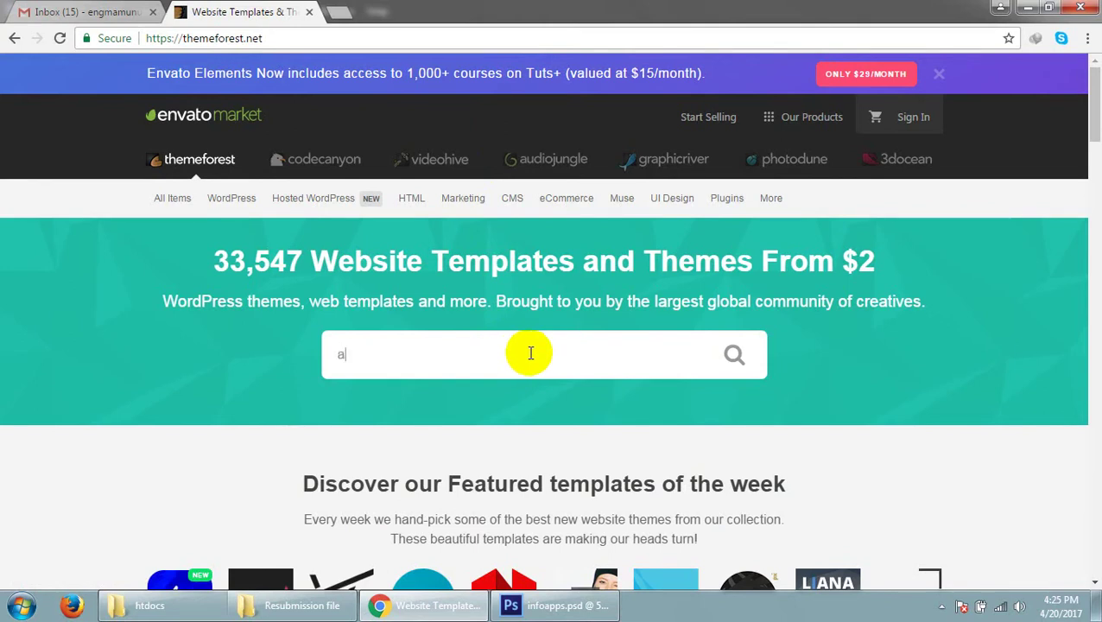
# - Search ThemeForest for 'appnews', check the results, then go back to the homepage
pyautogui.write('ppnews')
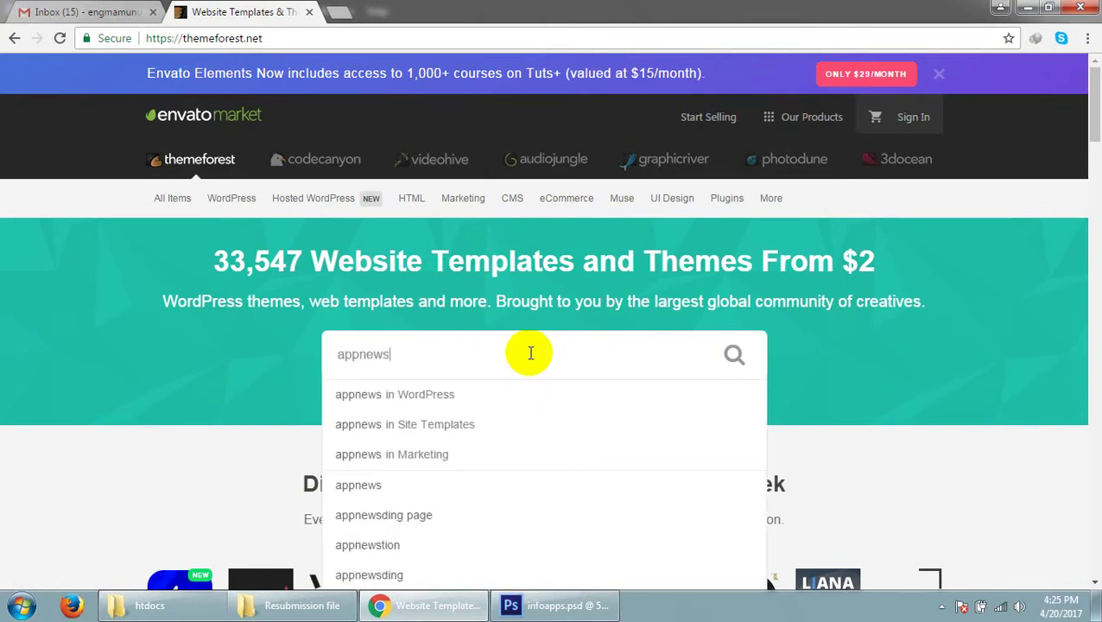
pyautogui.press('Return')
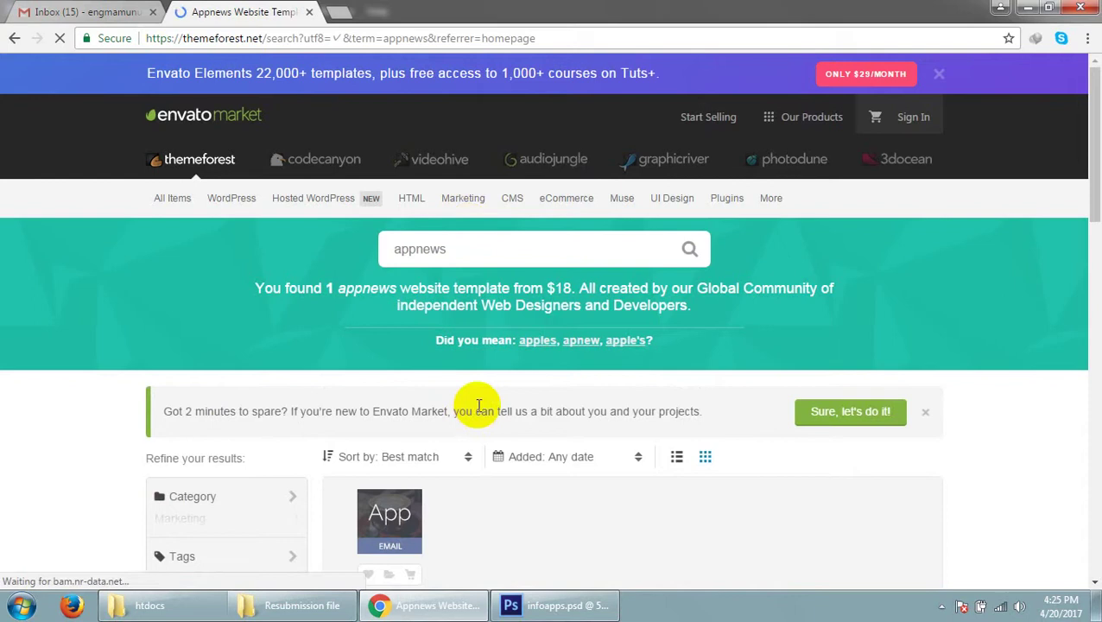
pyautogui.scroll(-3, 700, 346)
pyautogui.scroll(-2, 701, 344)
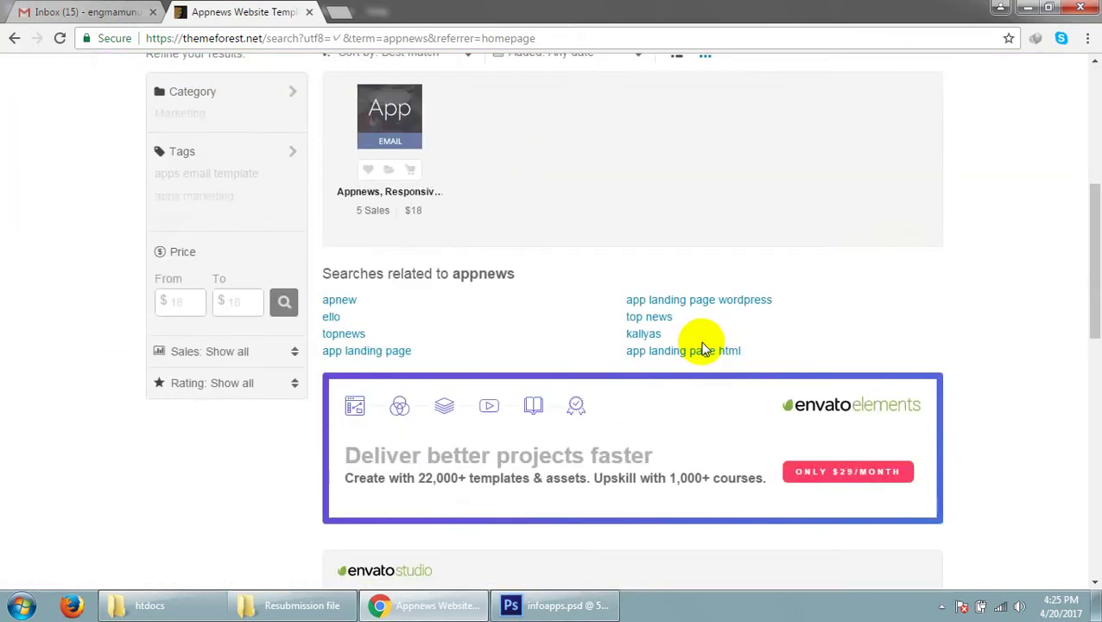
pyautogui.scroll(2, 701, 343)
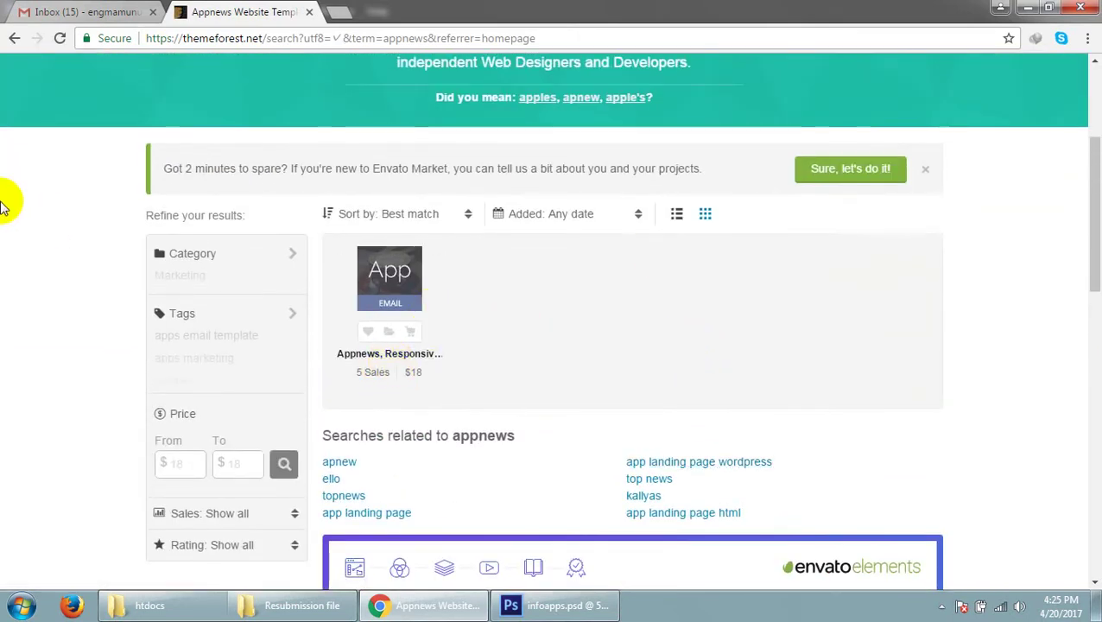
pyautogui.hotkey('alt', 'Left')
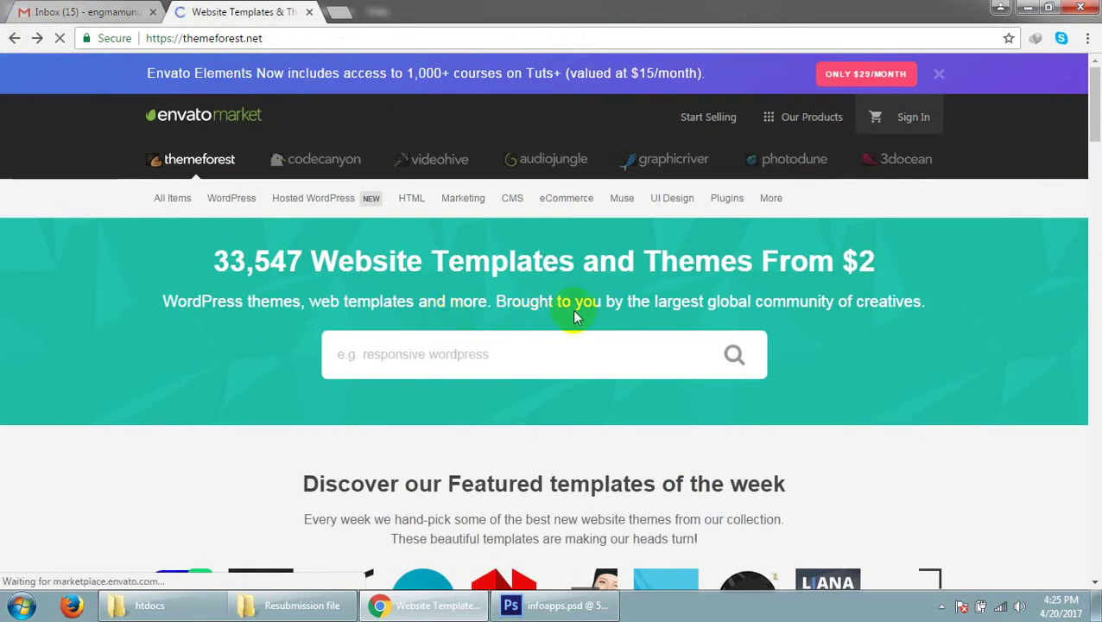
# - Search ThemeForest for 'appnew' and review the single template result
pyautogui.click(402, 367)
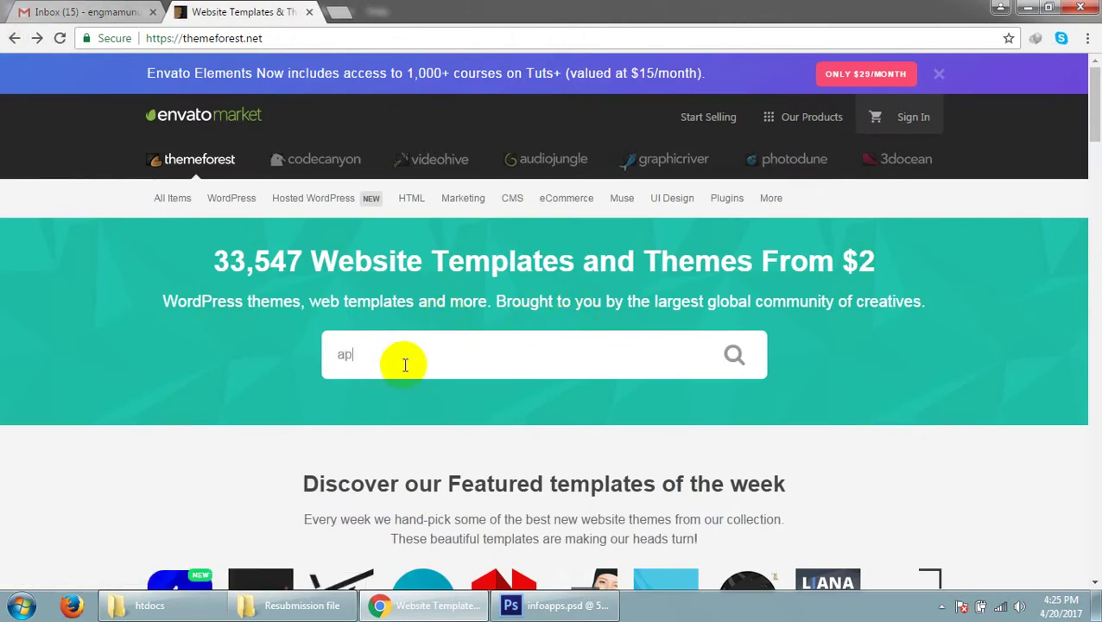
pyautogui.write('pnew')
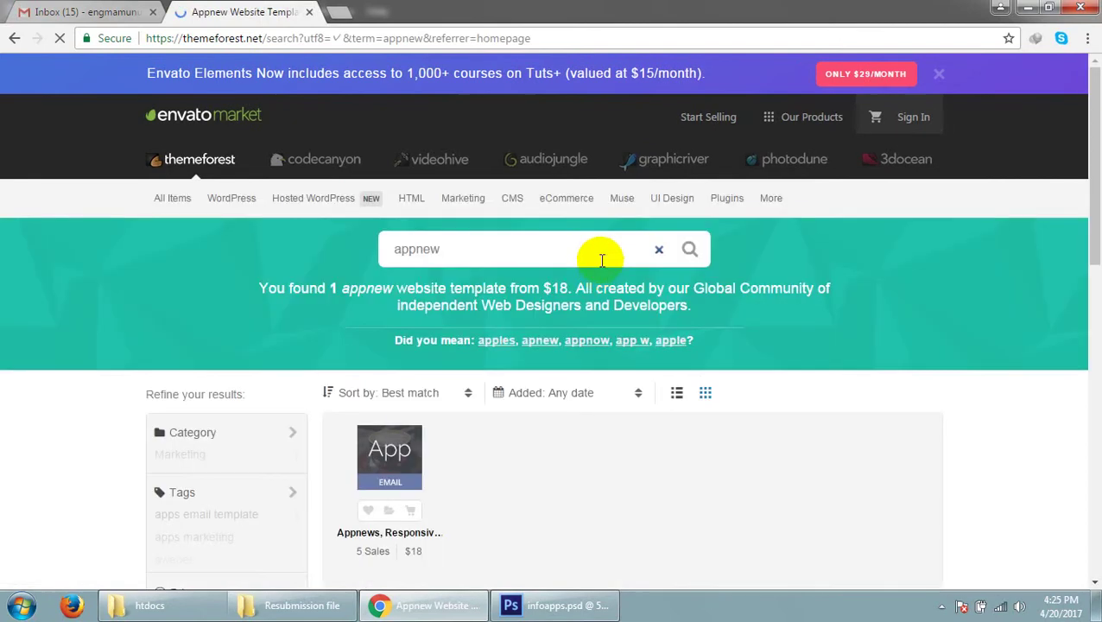
pyautogui.scroll(-2, 598, 261)
pyautogui.scroll(-2, 598, 261)
pyautogui.scroll(5, 518, 250)
# - Replace the query with 'devitems' and run that search
pyautogui.click(389, 253)
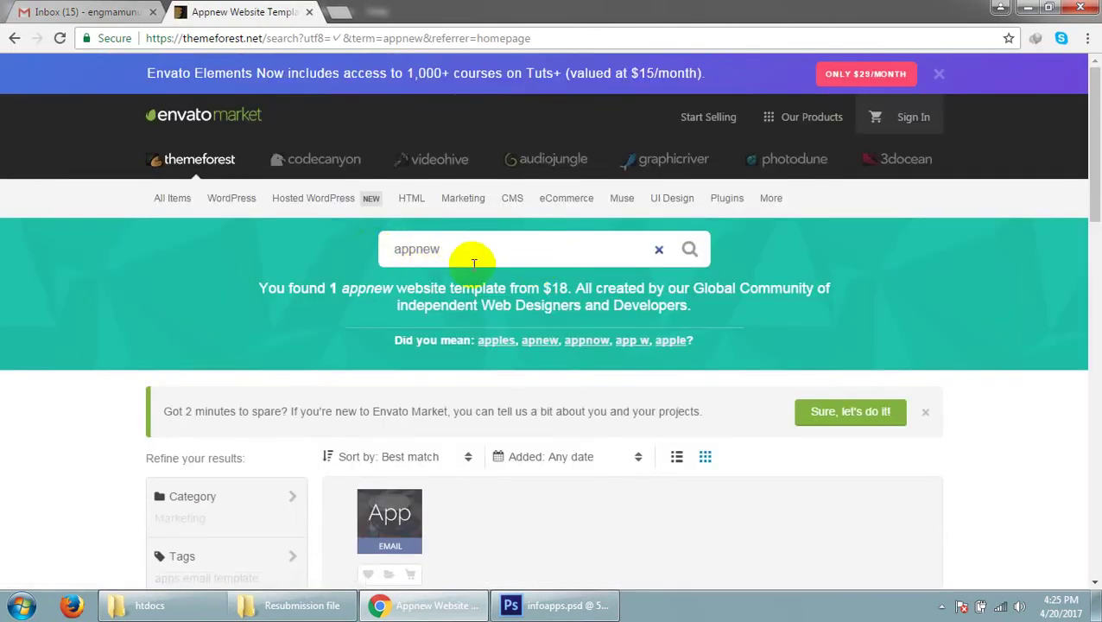
pyautogui.moveTo(565, 249); pyautogui.dragTo(372, 255)
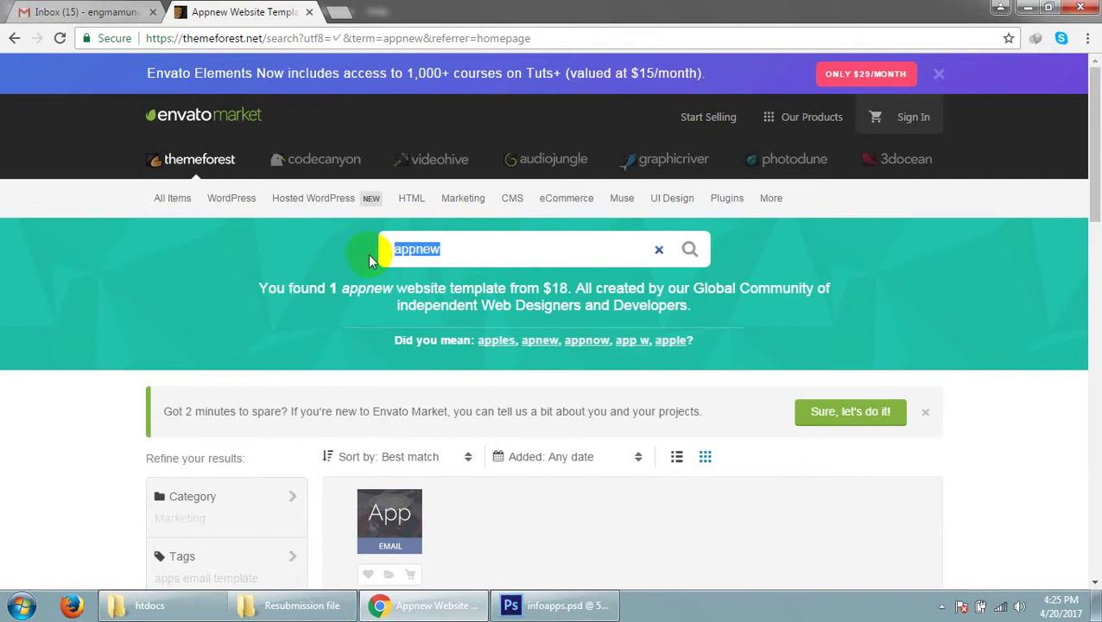
pyautogui.write('devitems')
pyautogui.press('Return')
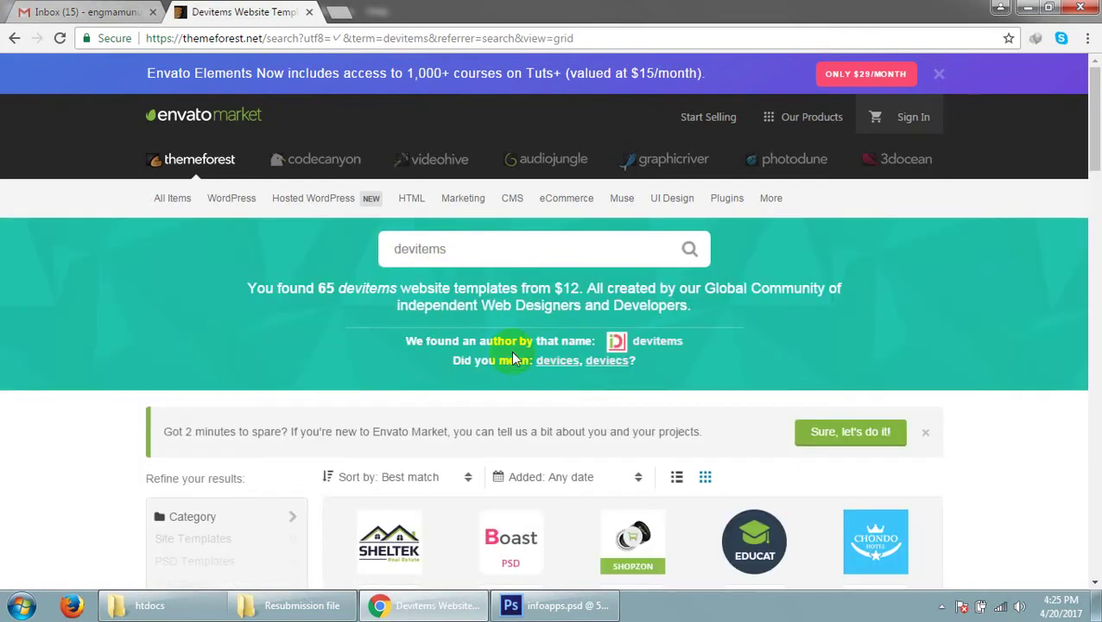
# - Browse the devitems results and move to page 2
pyautogui.scroll(-1, 607, 332)
pyautogui.scroll(-4, 608, 333)
pyautogui.scroll(-4, 608, 333)
pyautogui.scroll(-3, 608, 333)
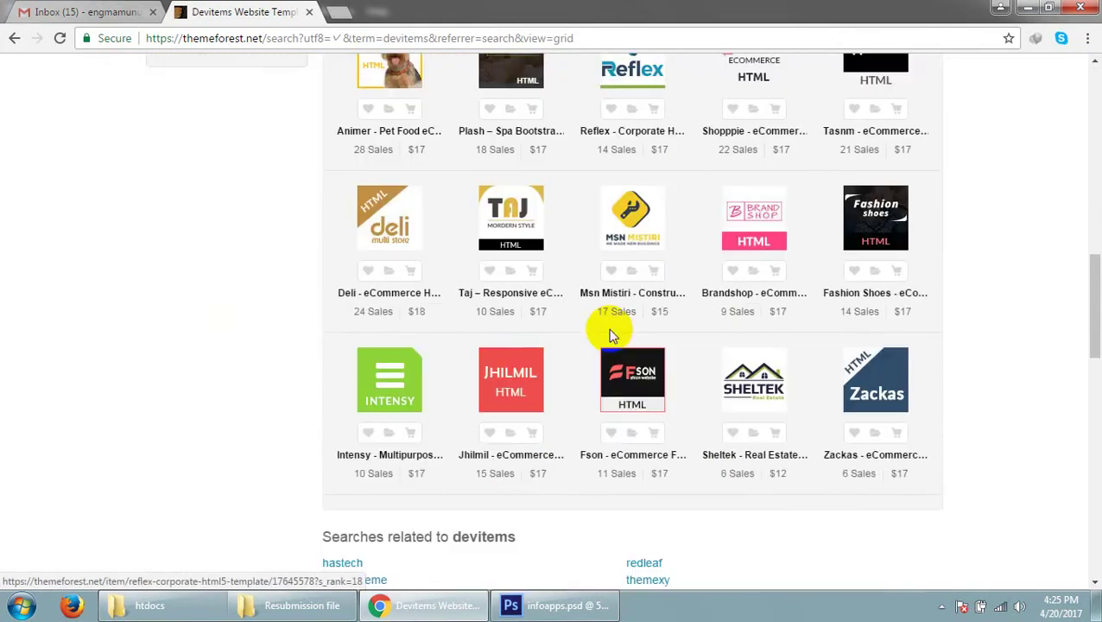
pyautogui.scroll(-3, 608, 333)
pyautogui.scroll(4, 609, 335)
pyautogui.scroll(4, 610, 335)
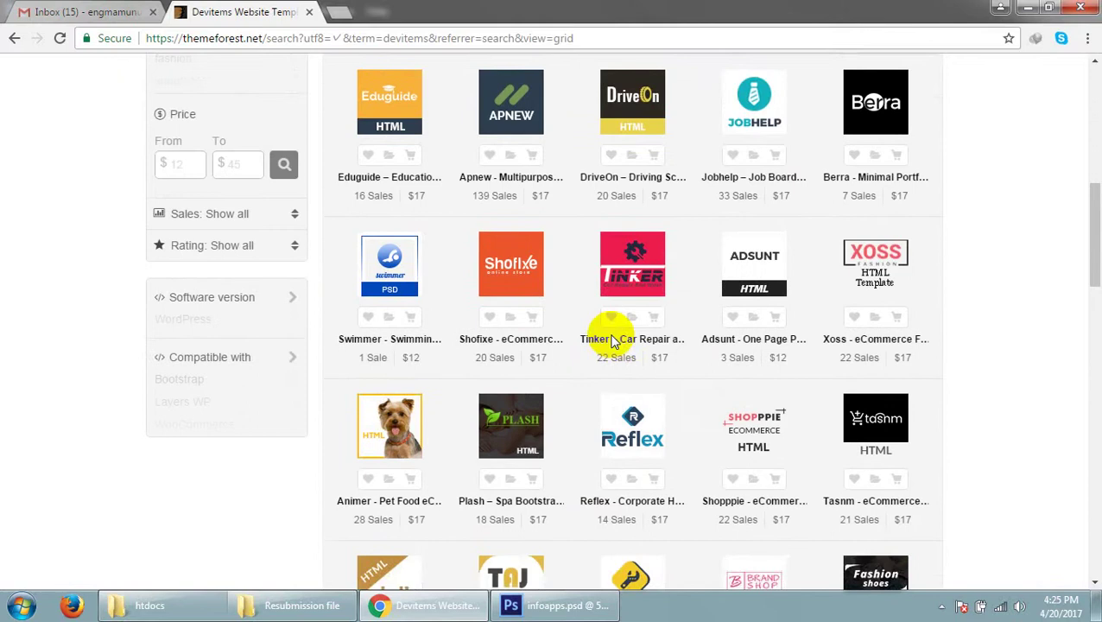
pyautogui.scroll(-4, 611, 341)
pyautogui.scroll(-4, 677, 344)
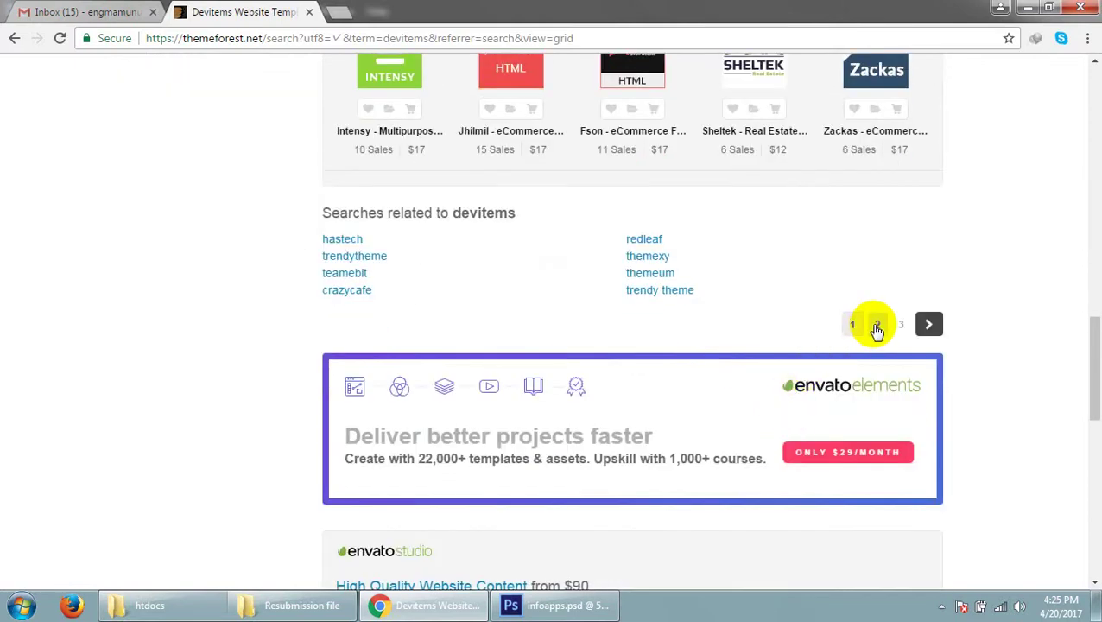
pyautogui.click(877, 324)
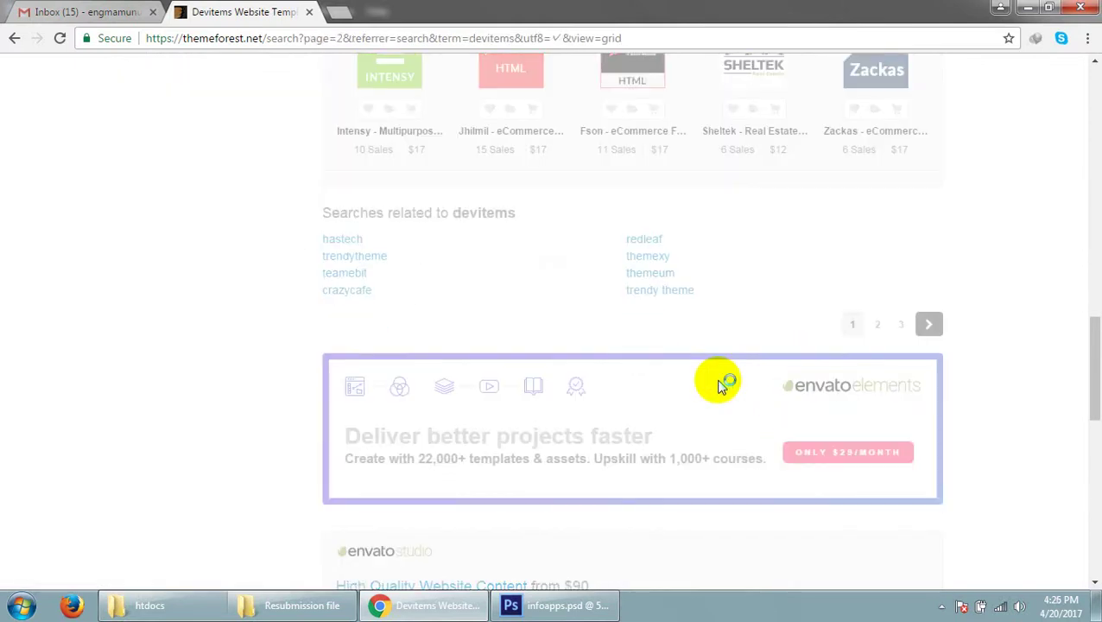
# - Open the ApNew template from page 2 of the results in a new tab
pyautogui.scroll(-4, 719, 361)
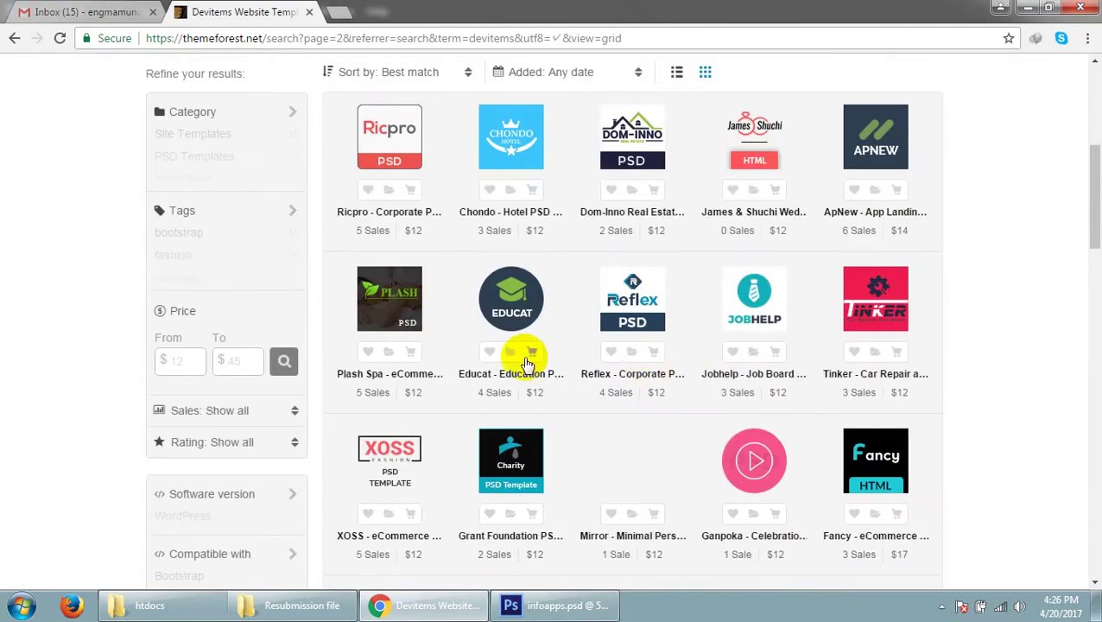
pyautogui.scroll(-2, 729, 311)
pyautogui.scroll(3, 863, 277)
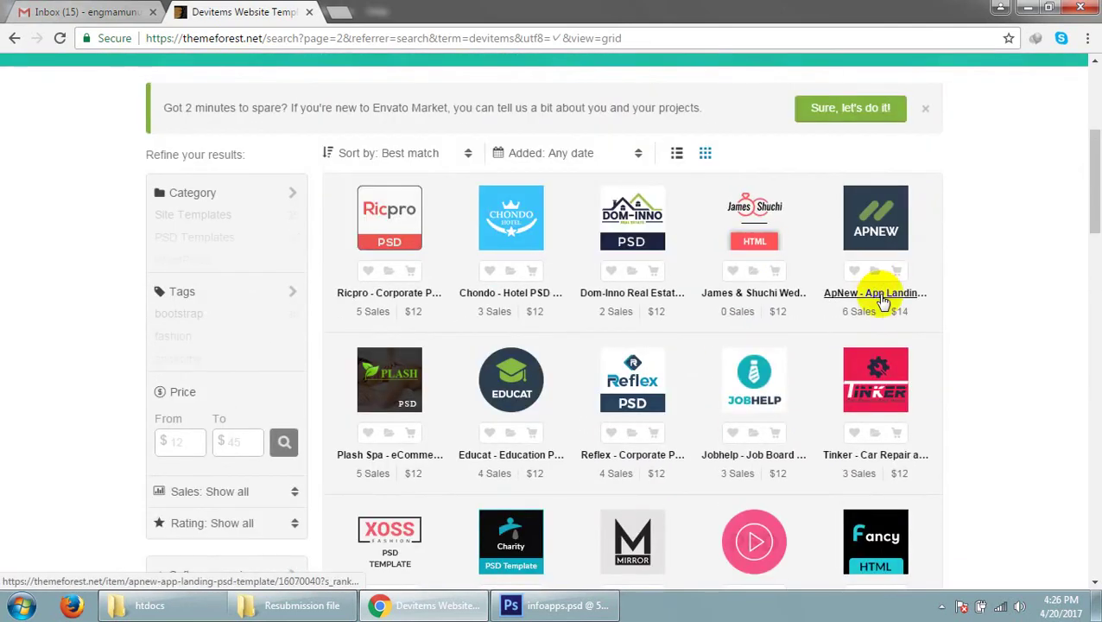
pyautogui.rightClick(907, 293)
pyautogui.click(942, 307)
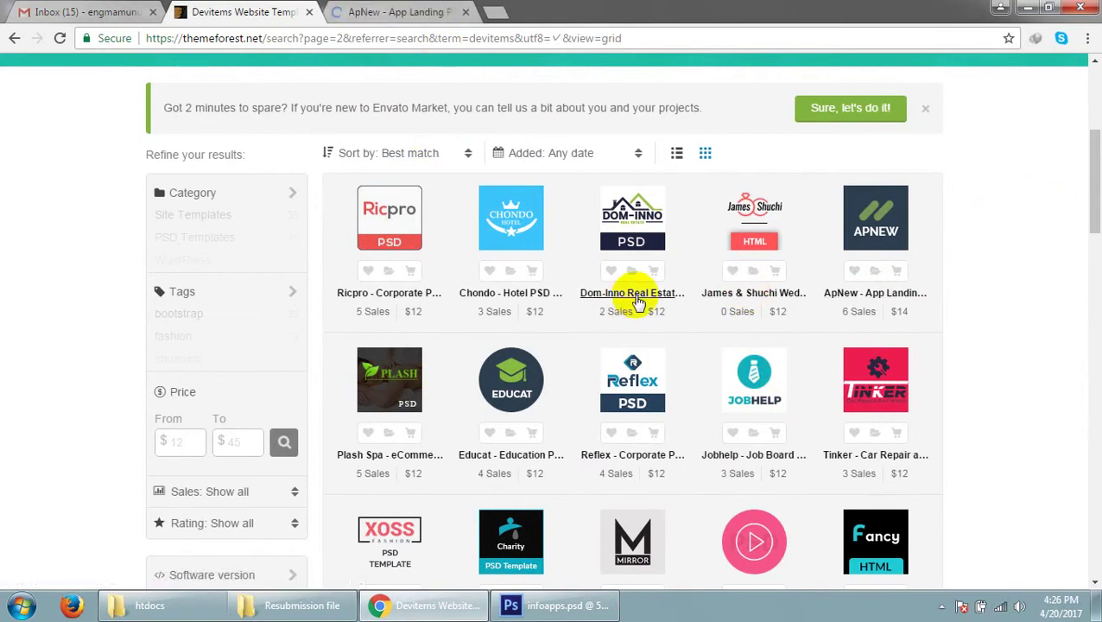
pyautogui.scroll(-5, 634, 294)
pyautogui.scroll(-1, 639, 296)
pyautogui.scroll(-3, 640, 296)
pyautogui.scroll(-2, 639, 296)
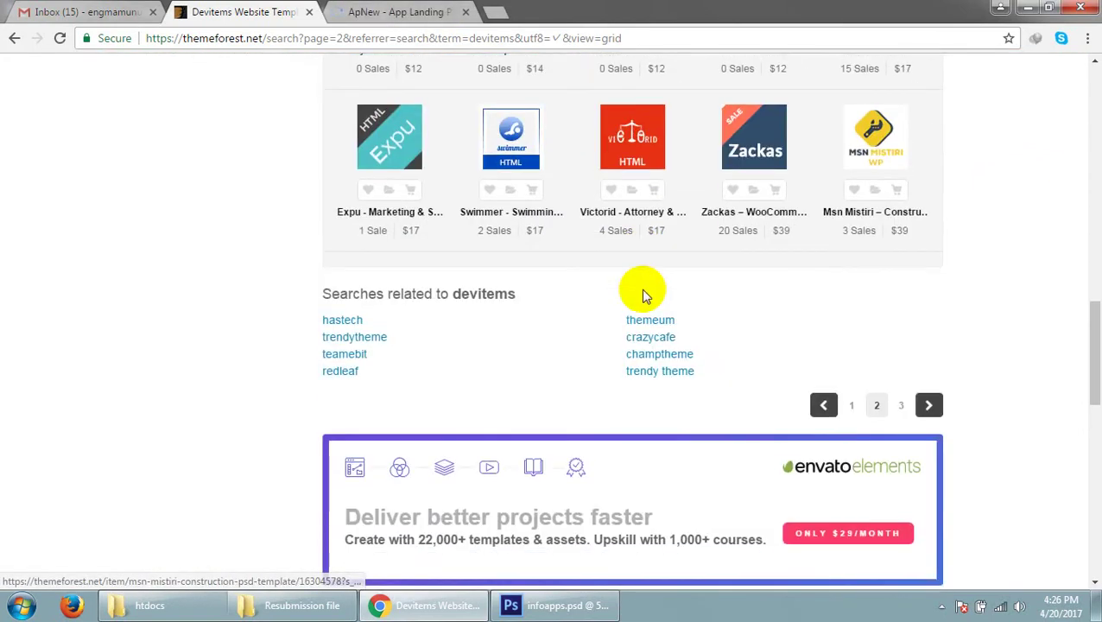
pyautogui.scroll(7, 641, 292)
pyautogui.scroll(2, 639, 293)
pyautogui.scroll(3, 644, 294)
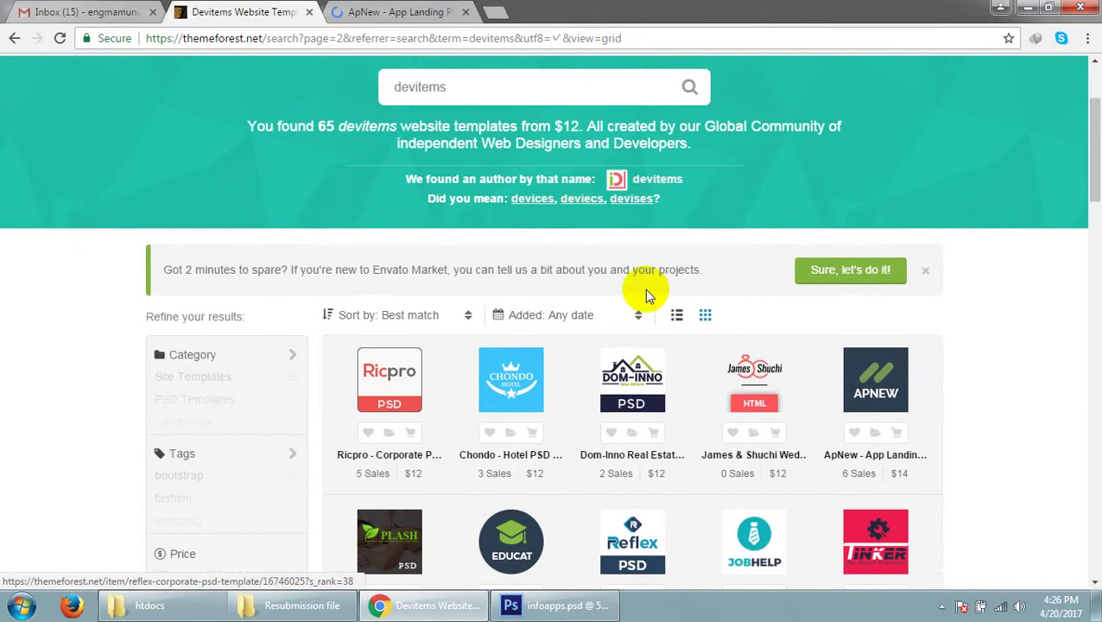
# - Look over the ApNew template item page
pyautogui.click(354, 7)
pyautogui.scroll(-4, 631, 394)
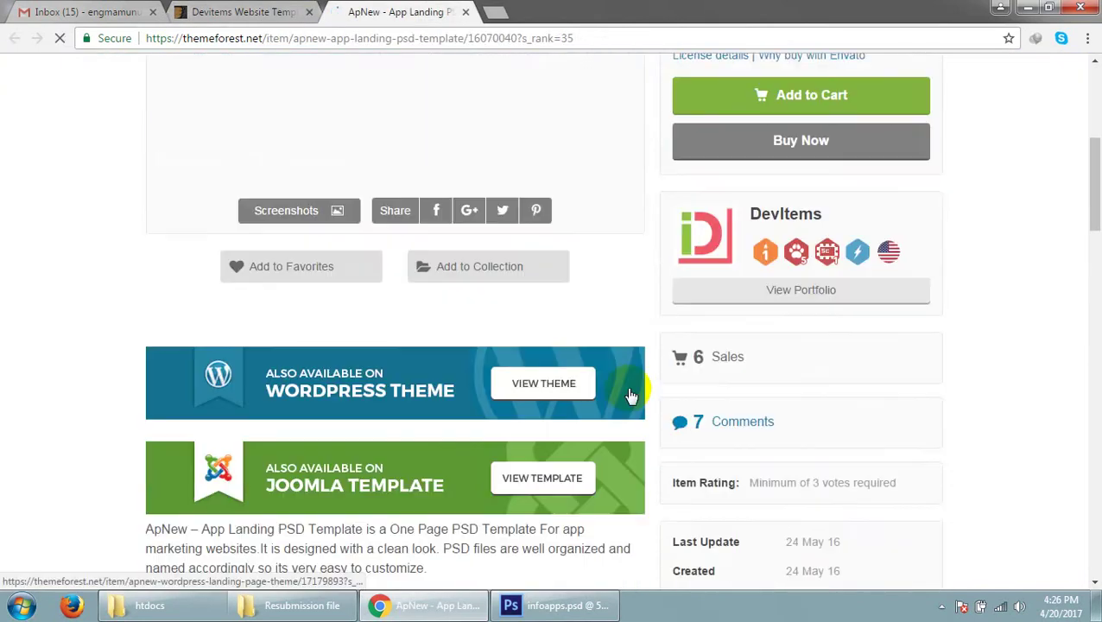
pyautogui.scroll(-5, 726, 394)
pyautogui.scroll(5, 728, 399)
pyautogui.scroll(4, 728, 397)
# - Browse the devitems results further and move to page 3
pyautogui.click(238, 11)
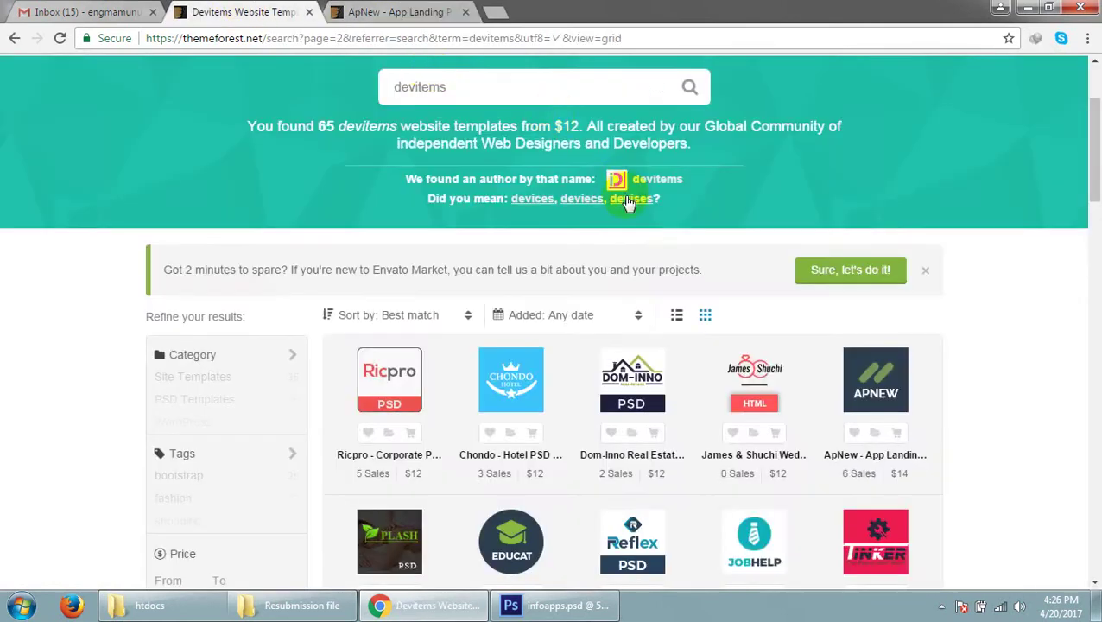
pyautogui.scroll(-4, 675, 311)
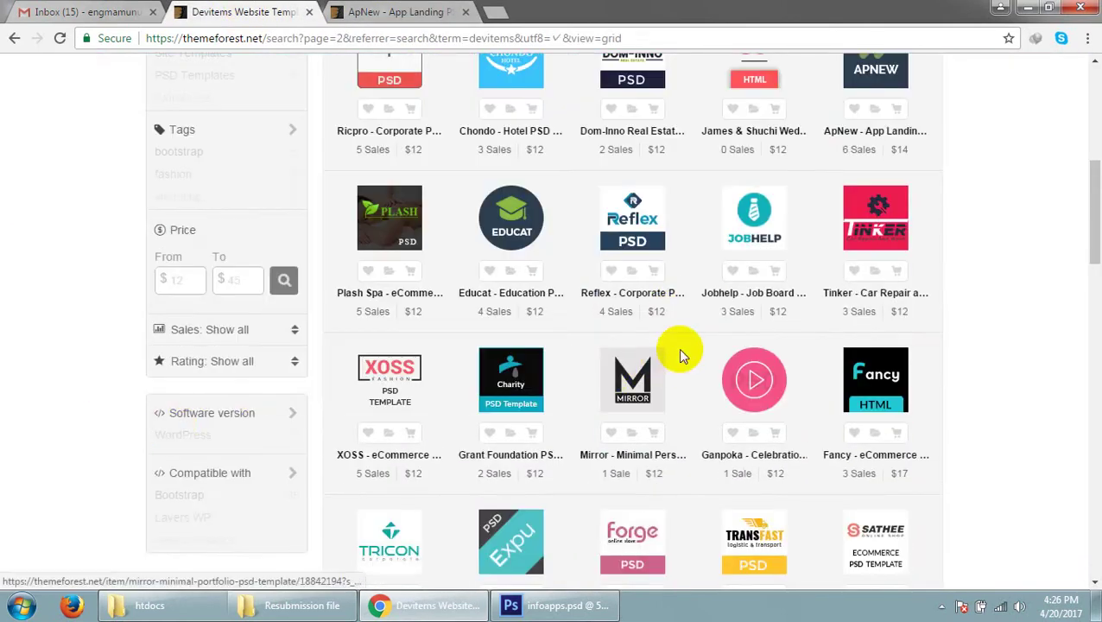
pyautogui.scroll(-5, 669, 362)
pyautogui.scroll(3, 680, 352)
pyautogui.scroll(2, 686, 349)
pyautogui.scroll(5, 691, 348)
pyautogui.scroll(-1, 690, 346)
pyautogui.scroll(-2, 691, 346)
pyautogui.scroll(-4, 690, 352)
pyautogui.scroll(-6, 688, 350)
pyautogui.scroll(-2, 688, 338)
pyautogui.scroll(2, 691, 337)
pyautogui.scroll(3, 691, 336)
pyautogui.scroll(3, 691, 337)
pyautogui.scroll(-2, 691, 337)
pyautogui.scroll(-2, 691, 337)
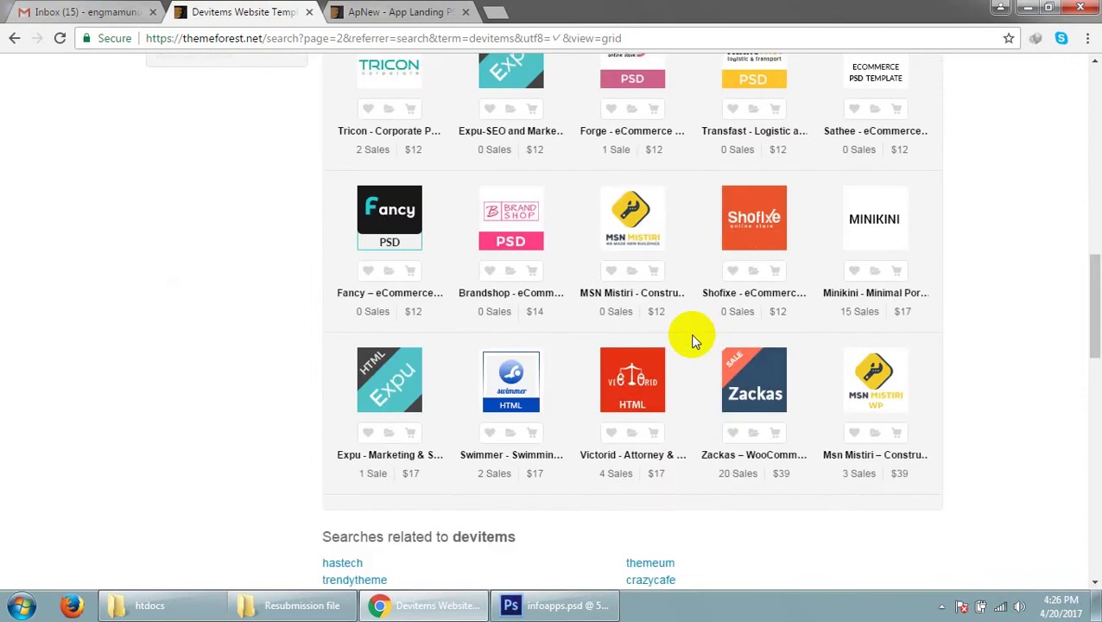
pyautogui.scroll(-3, 691, 337)
pyautogui.click(899, 329)
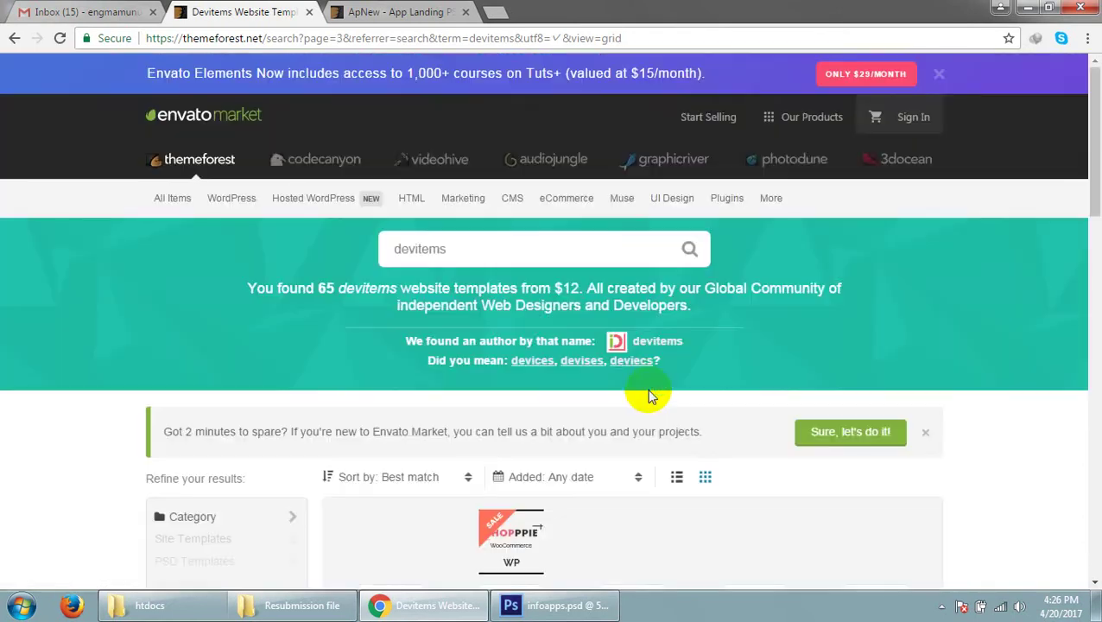
# - Return to page 1 of the results, then view the ApNew App Landing item page
pyautogui.scroll(-4, 652, 380)
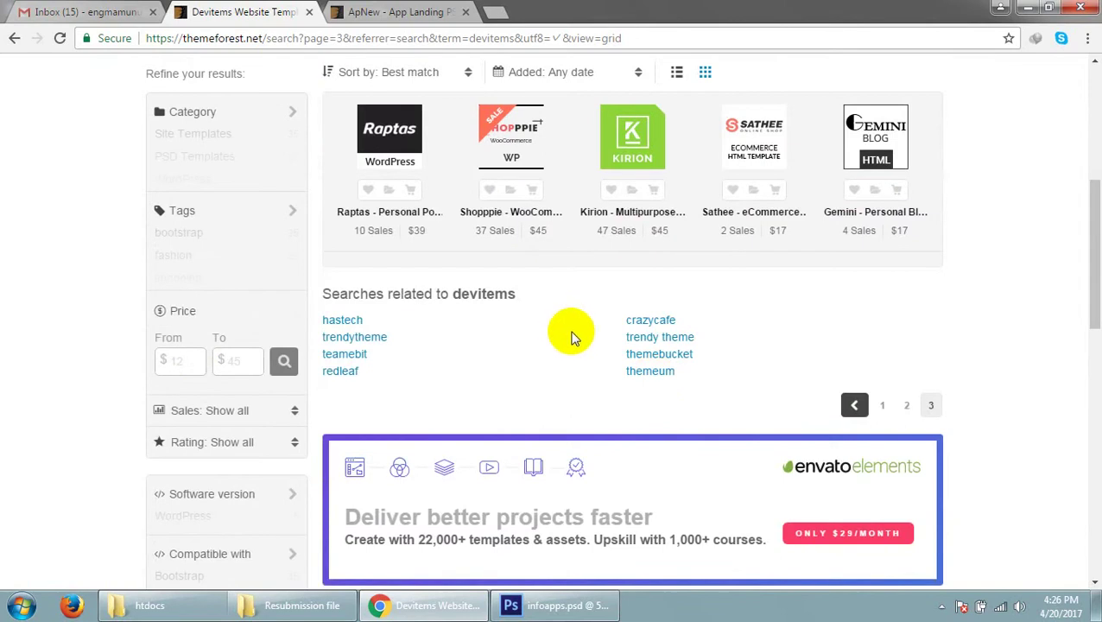
pyautogui.scroll(3, 570, 337)
pyautogui.click(10, 39)
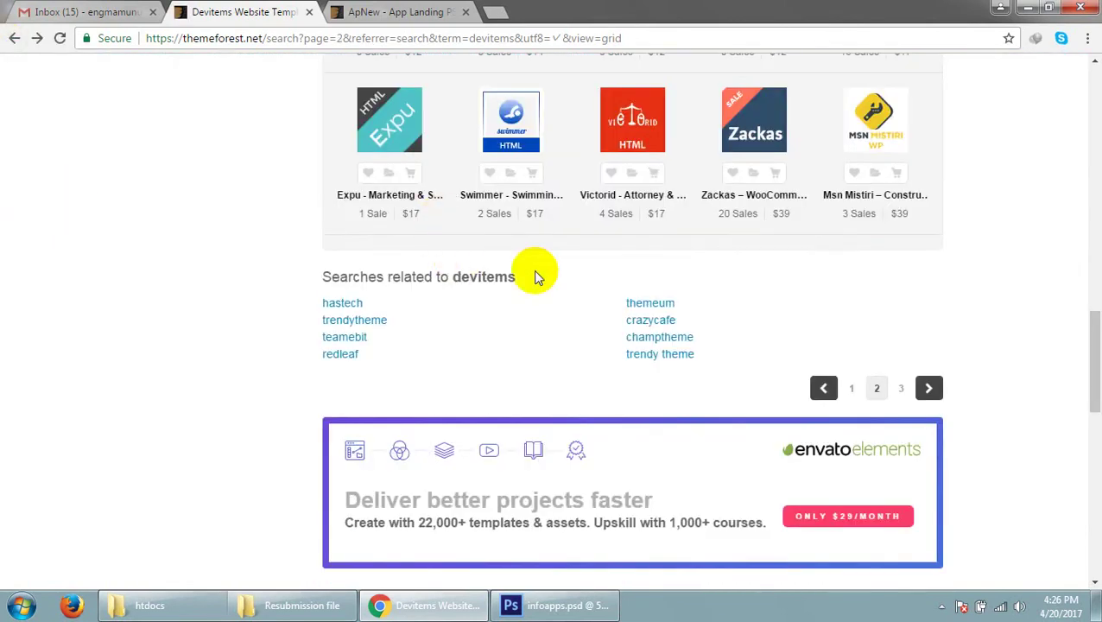
pyautogui.scroll(2, 640, 294)
pyautogui.scroll(2, 646, 311)
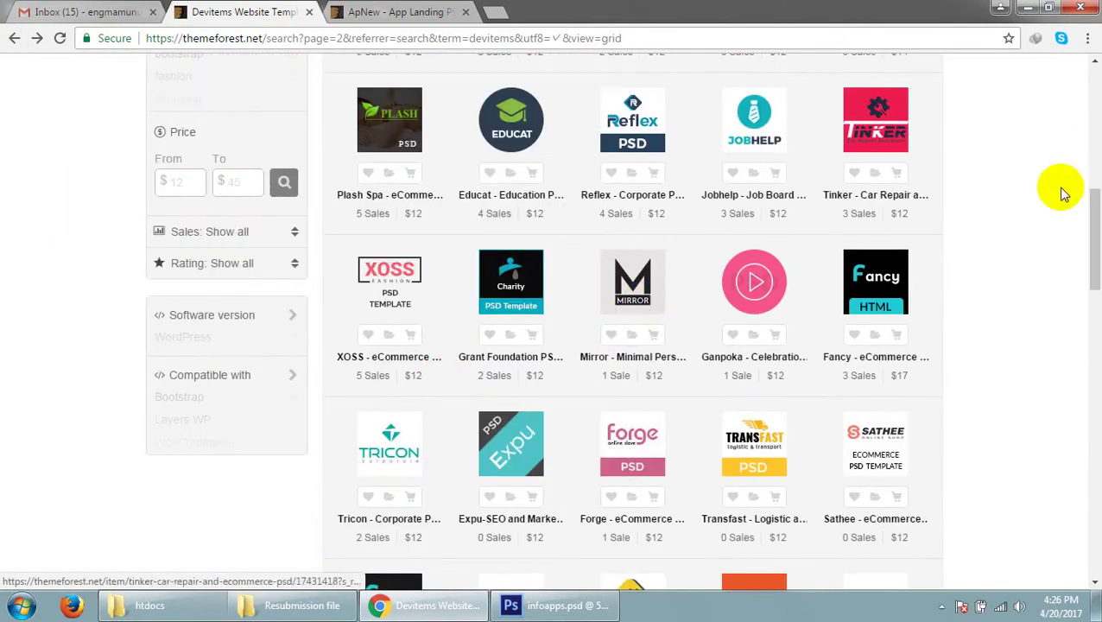
pyautogui.scroll(1, 1058, 189)
pyautogui.scroll(2, 1059, 191)
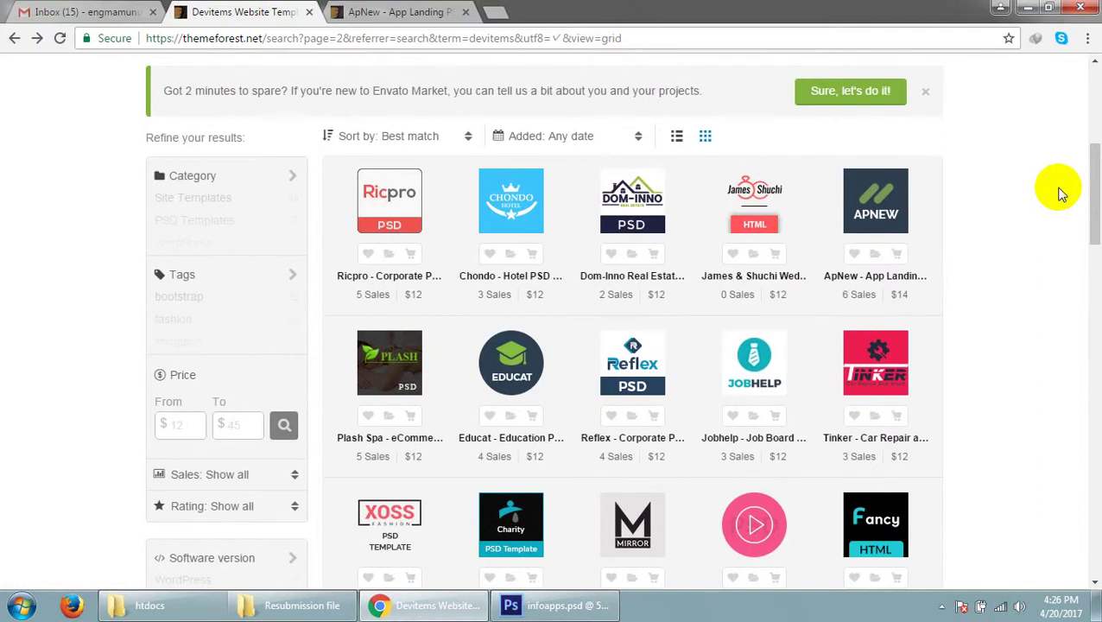
pyautogui.scroll(-4, 1061, 193)
pyautogui.scroll(-1, 1060, 193)
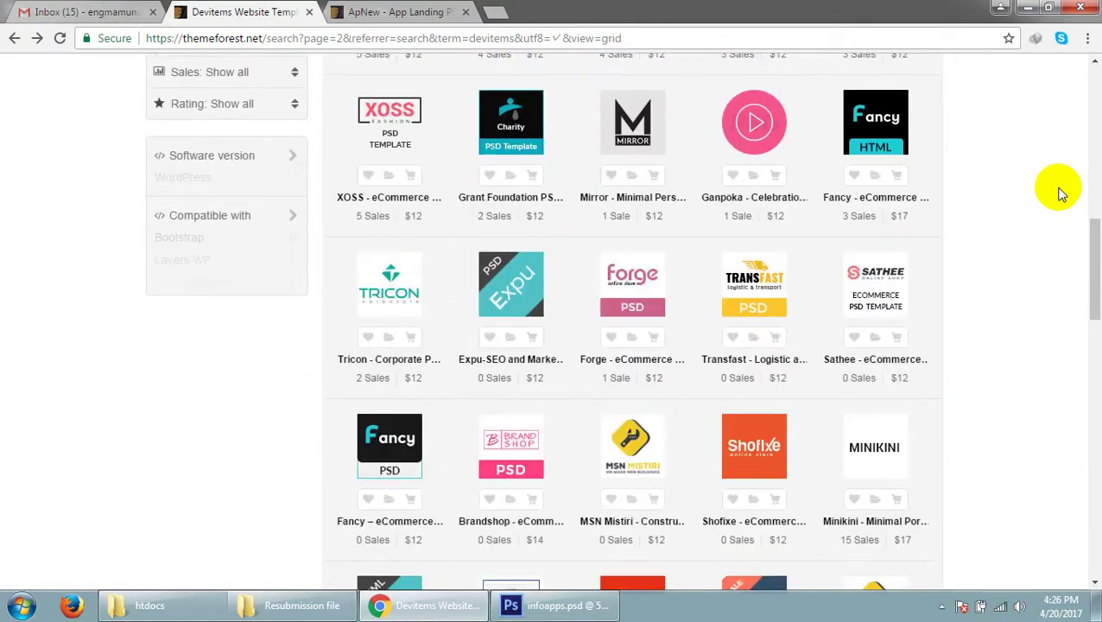
pyautogui.scroll(-3, 950, 337)
pyautogui.scroll(-3, 957, 367)
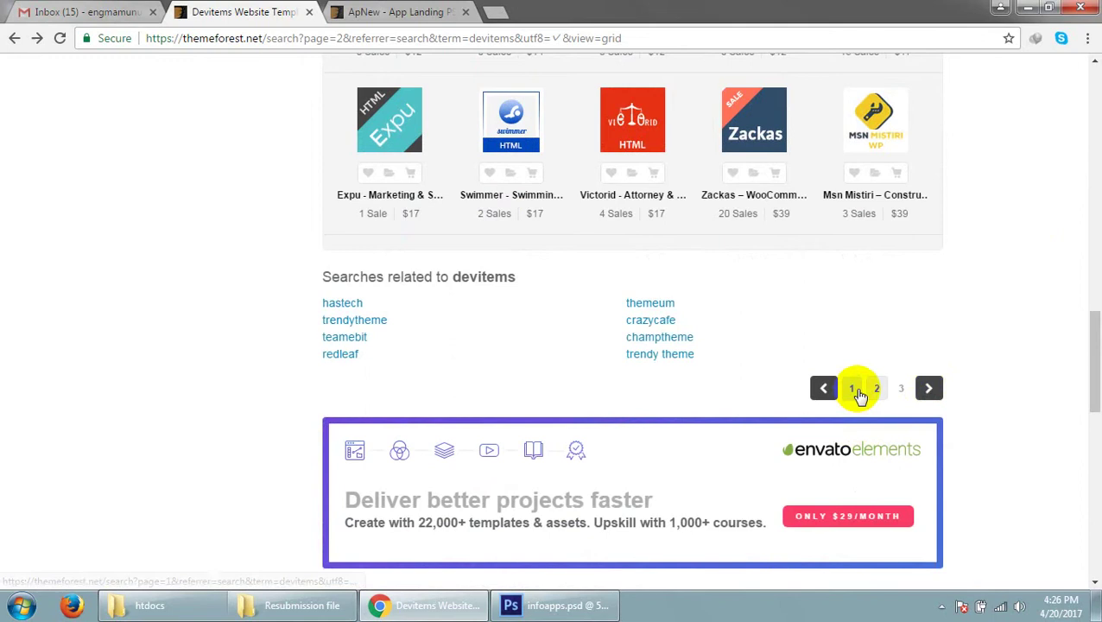
pyautogui.click(853, 388)
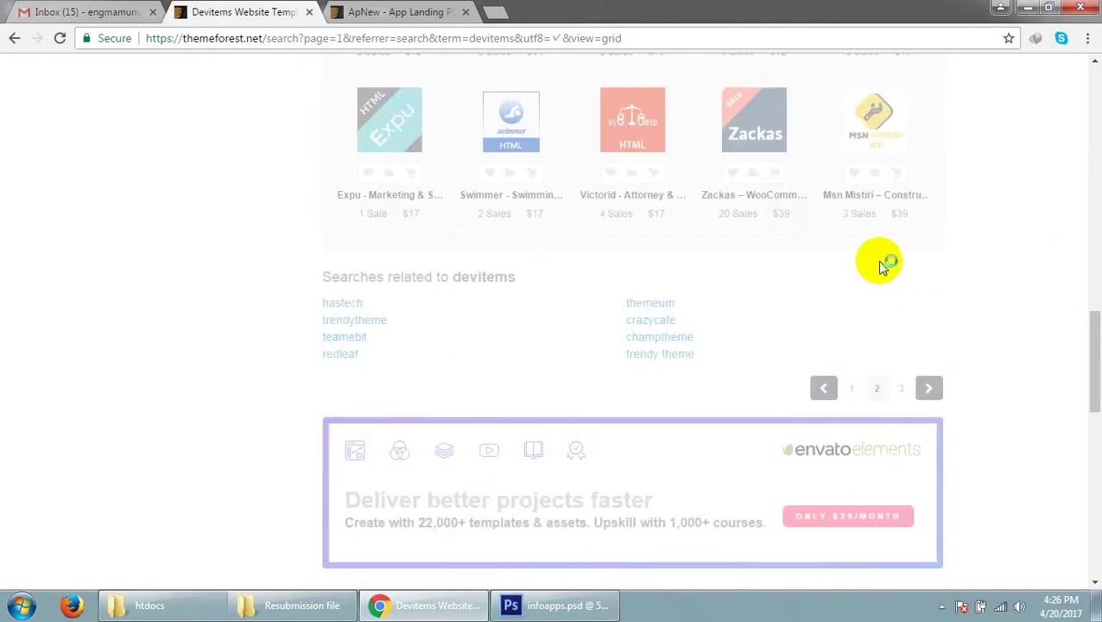
pyautogui.click(399, 11)
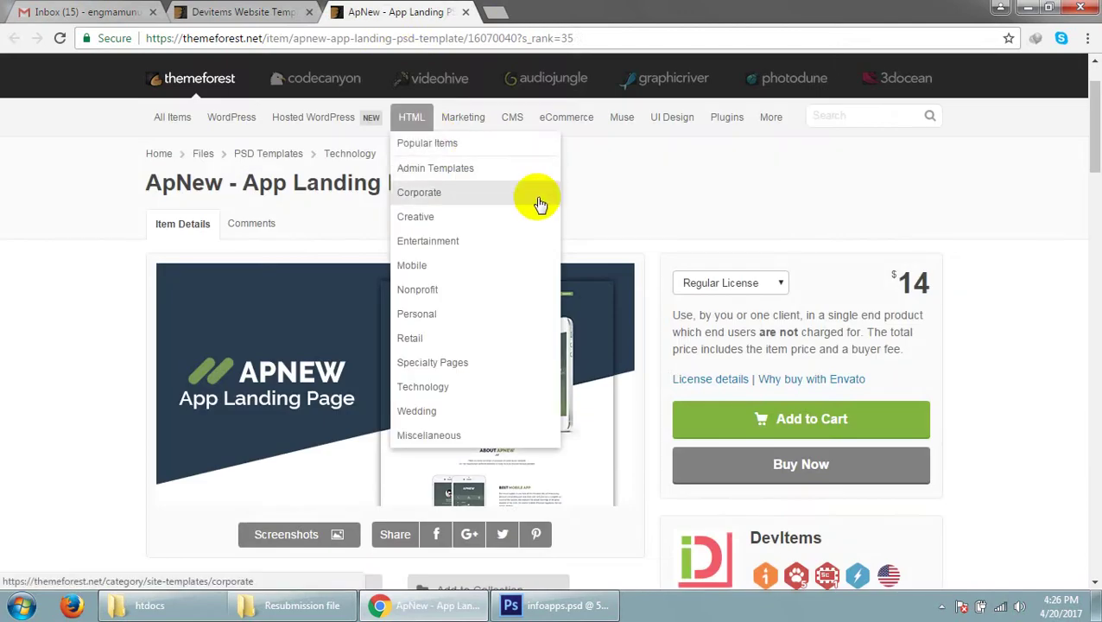
# - Search ThemeForest for 'apnew' from the devitems results page
pyautogui.click(290, 9)
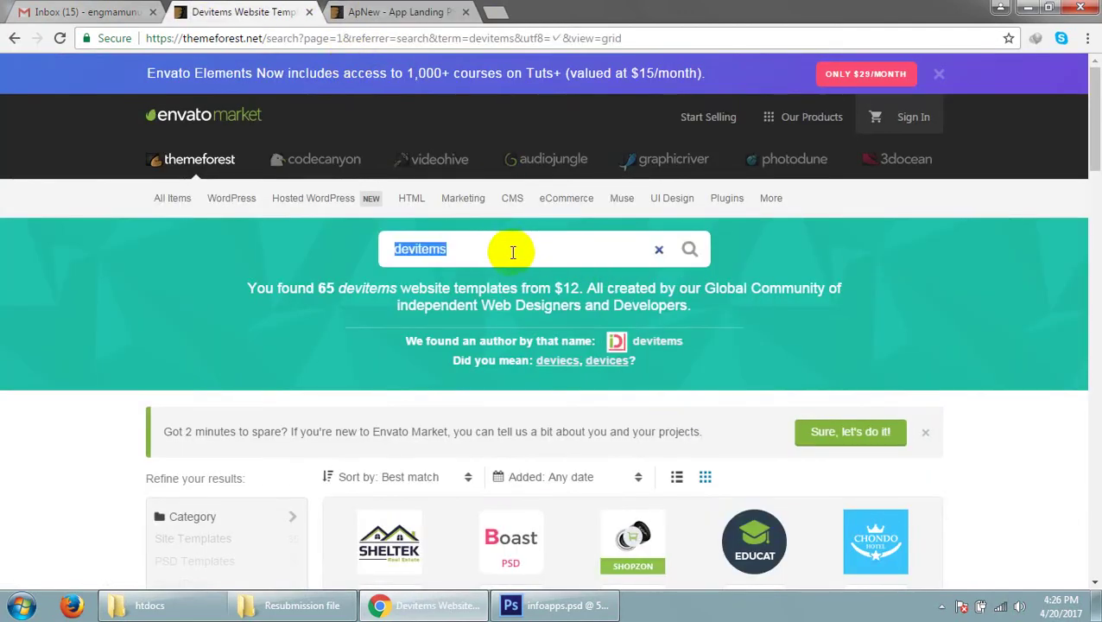
pyautogui.write('pnew')
pyautogui.press('Return')
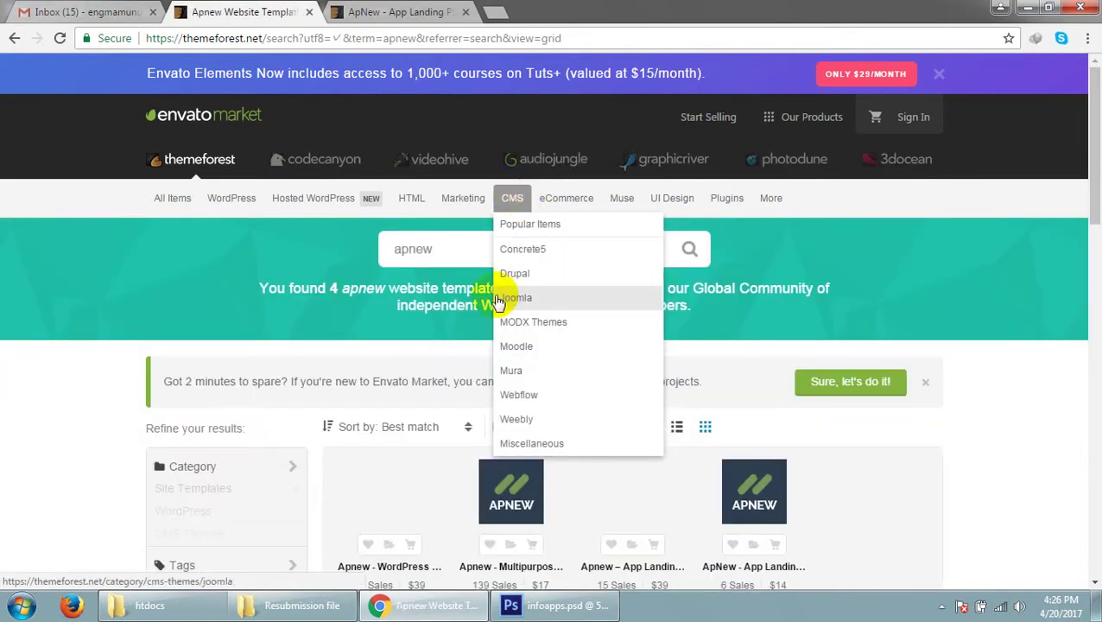
pyautogui.scroll(-2, 807, 354)
pyautogui.scroll(-1, 849, 324)
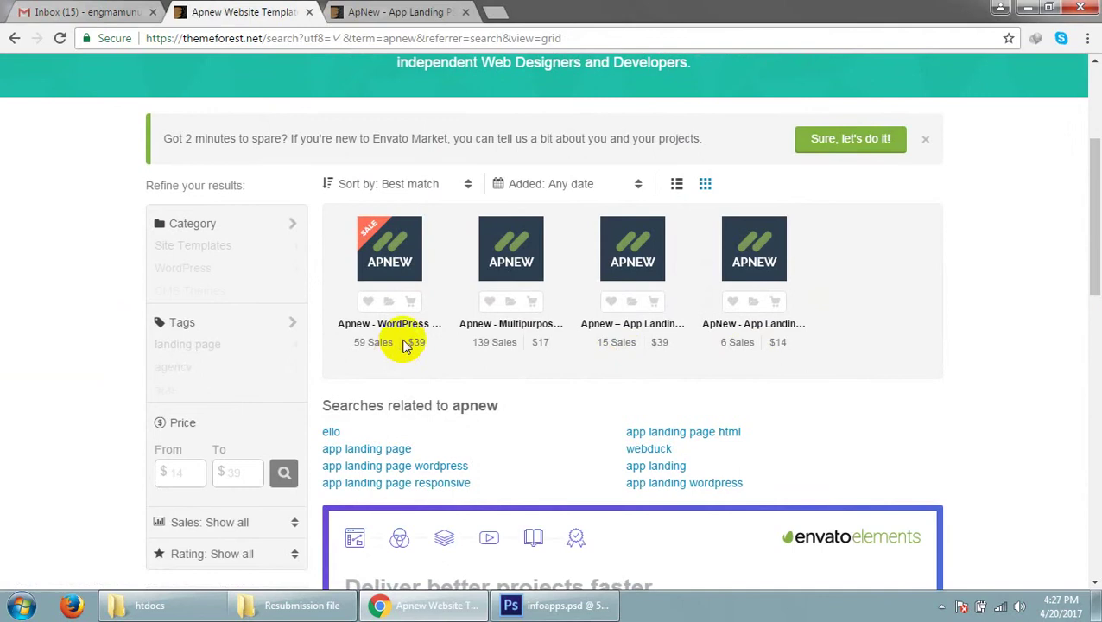
# - Open the Apnew Multipurpose result in a new tab and close the App Landing item page
pyautogui.rightClick(557, 336)
pyautogui.click(580, 342)
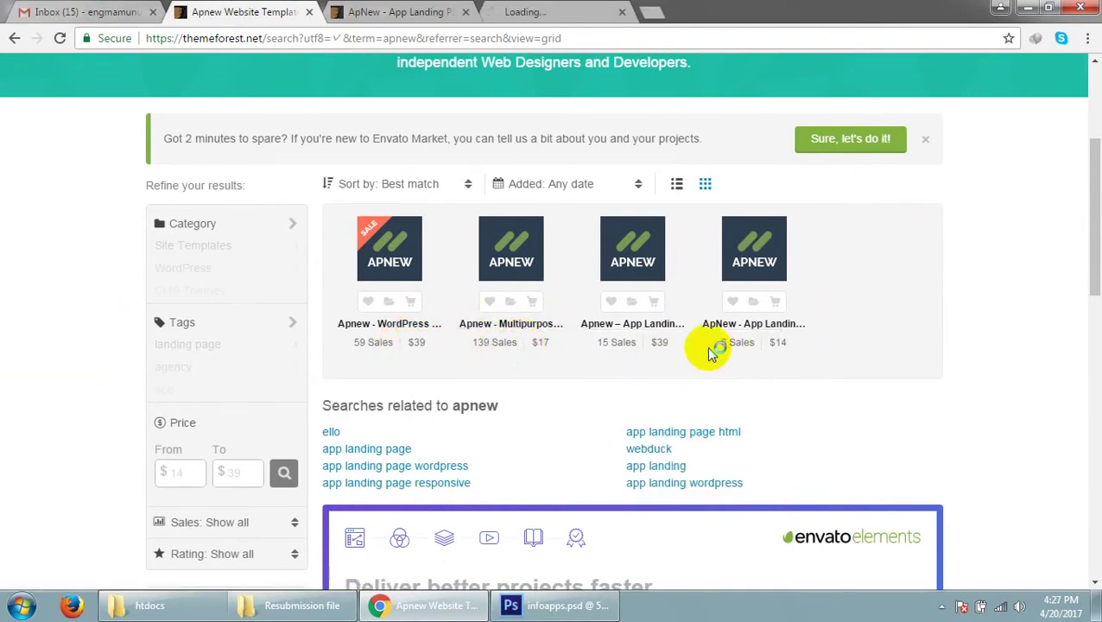
pyautogui.click(393, 11)
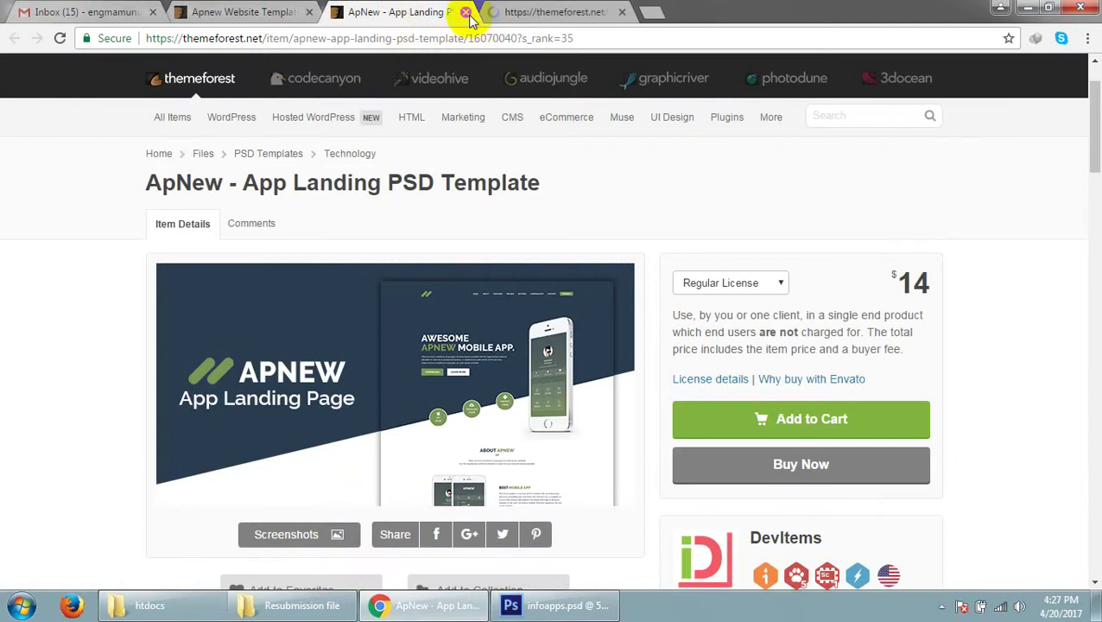
pyautogui.click(466, 12)
# - Launch the $17 Apnew Multipurpose template's Live Preview and view it
pyautogui.scroll(-5, 587, 289)
pyautogui.click(290, 209)
pyautogui.click(393, 12)
pyautogui.scroll(-1, 775, 406)
pyautogui.scroll(-7, 775, 403)
pyautogui.scroll(-4, 770, 337)
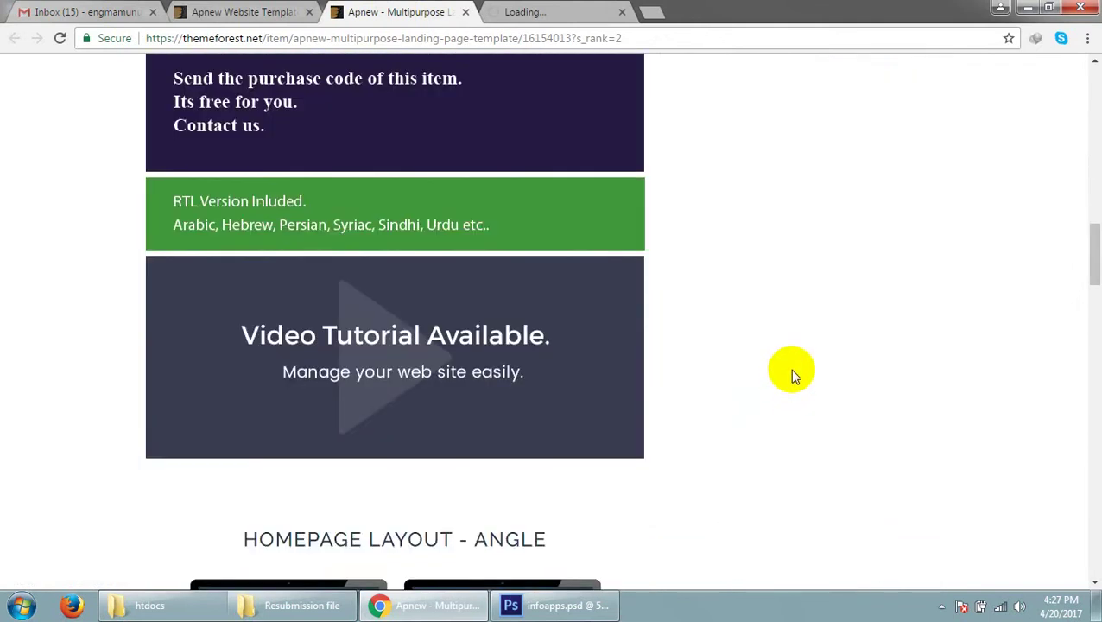
pyautogui.scroll(-5, 790, 381)
pyautogui.scroll(-6, 789, 418)
pyautogui.click(510, 12)
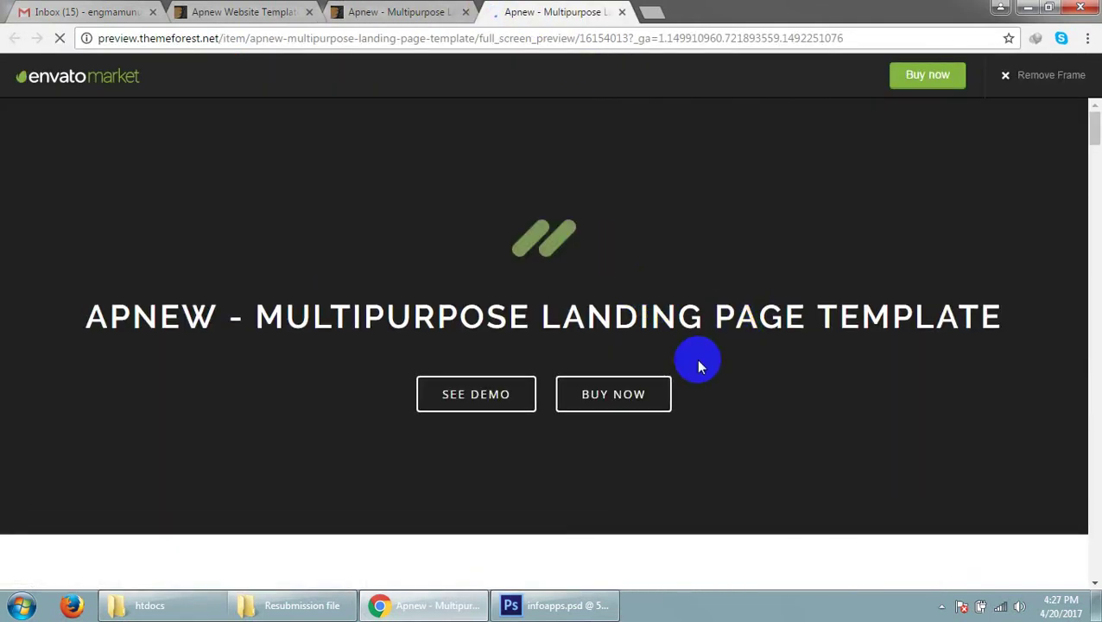
# - Open the devitems.com Apnew demo via SEE DEMO and close the ThemeForest preview
pyautogui.scroll(-5, 704, 358)
pyautogui.click(737, 350)
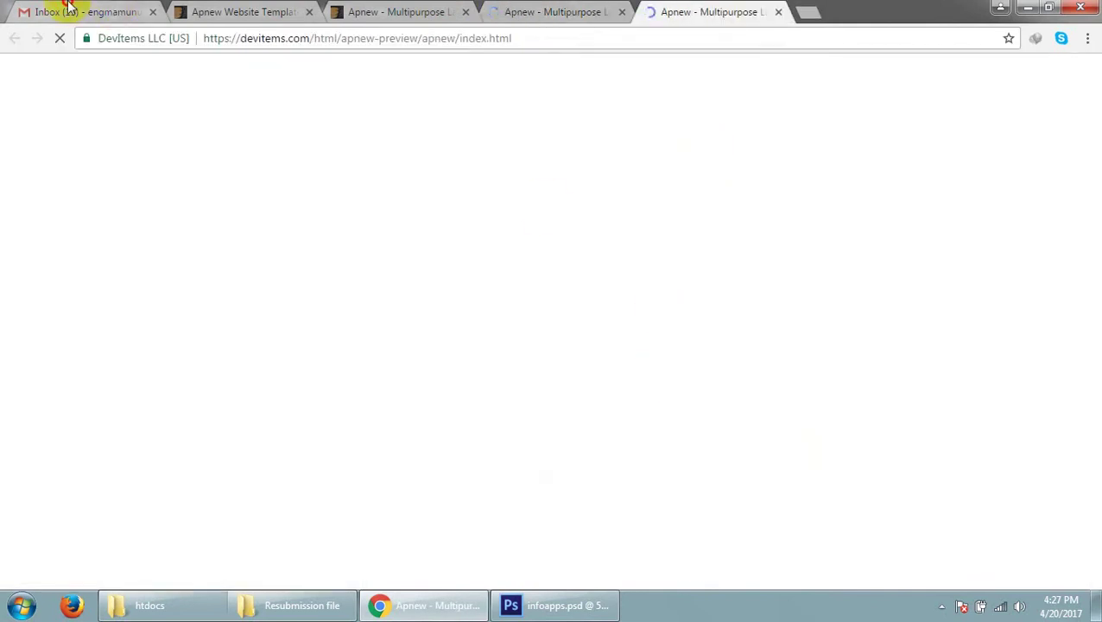
pyautogui.click(73, 11)
pyautogui.click(609, 12)
pyautogui.click(652, 13)
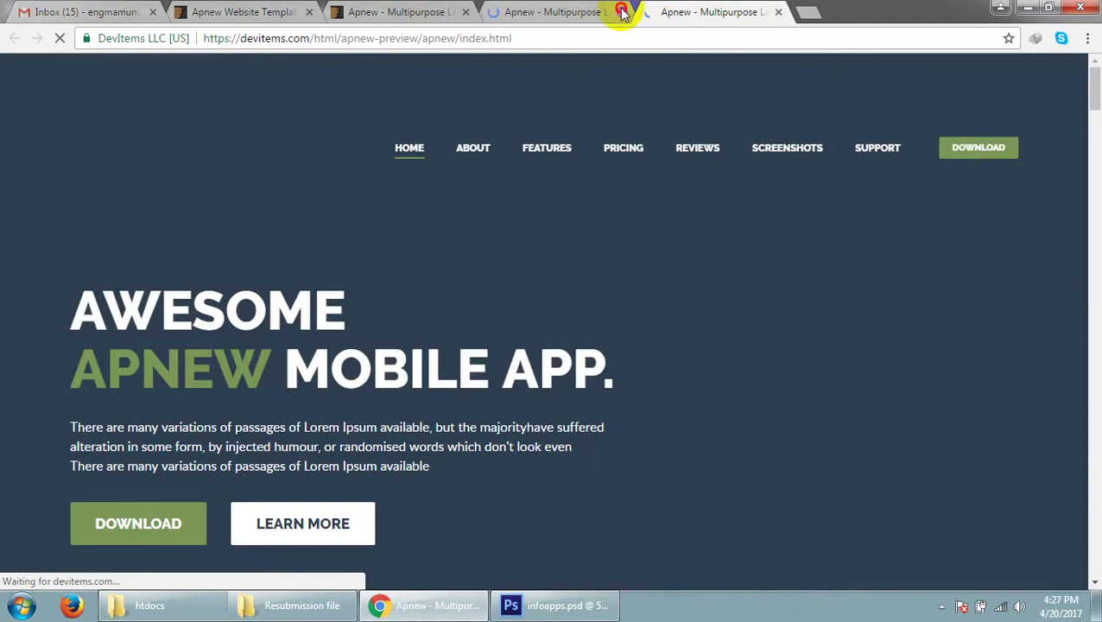
pyautogui.click(622, 12)
# - Scroll the demo to its features row of icon tiles and bring up the page's context menu
pyautogui.scroll(-2, 648, 282)
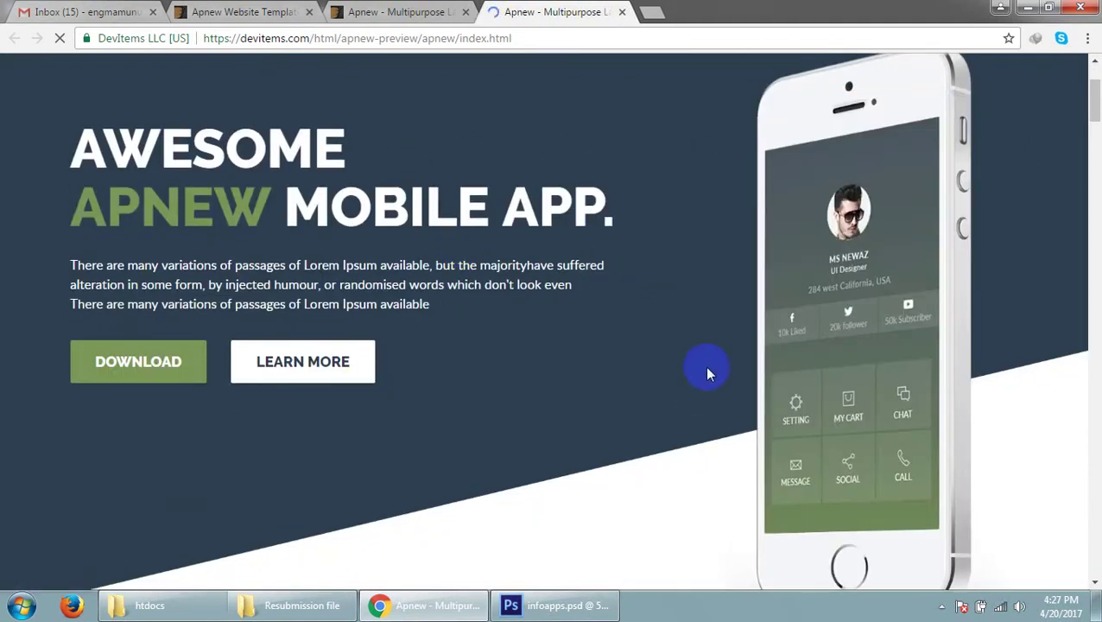
pyautogui.scroll(2, 706, 372)
pyautogui.scroll(-3, 722, 358)
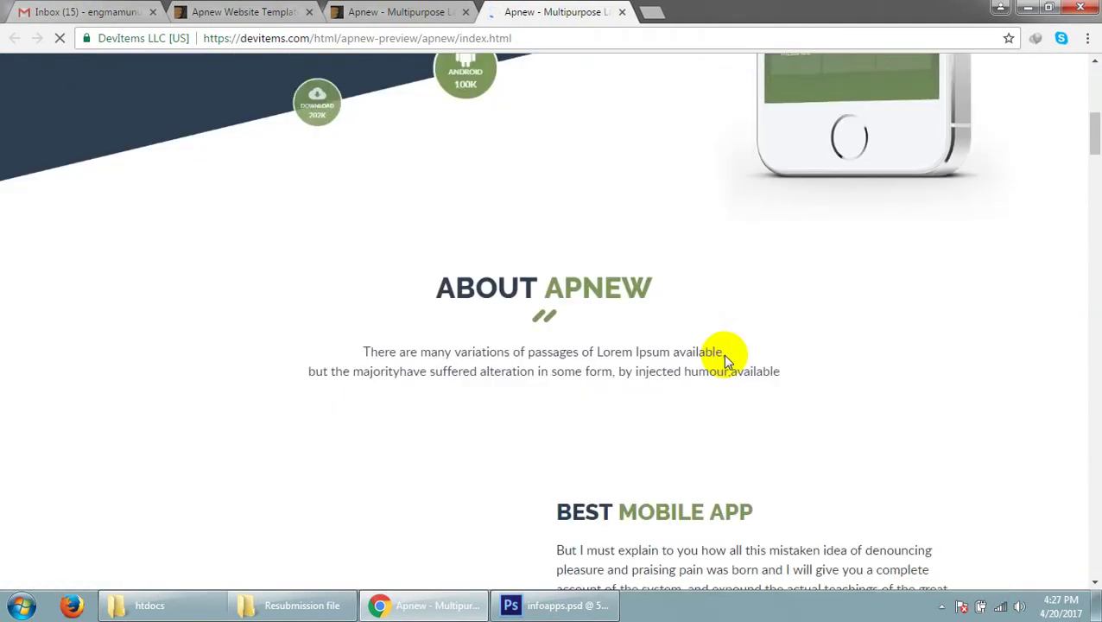
pyautogui.scroll(-3, 730, 359)
pyautogui.scroll(-1, 741, 358)
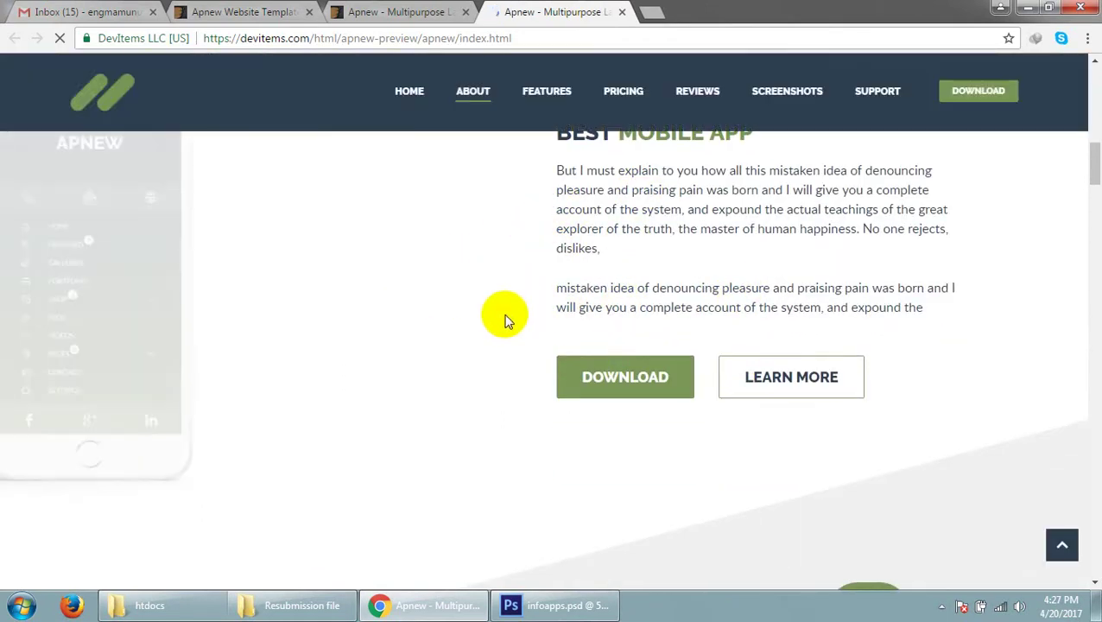
pyautogui.scroll(1, 529, 374)
pyautogui.scroll(7, 533, 372)
pyautogui.scroll(-5, 553, 377)
pyautogui.scroll(-5, 566, 371)
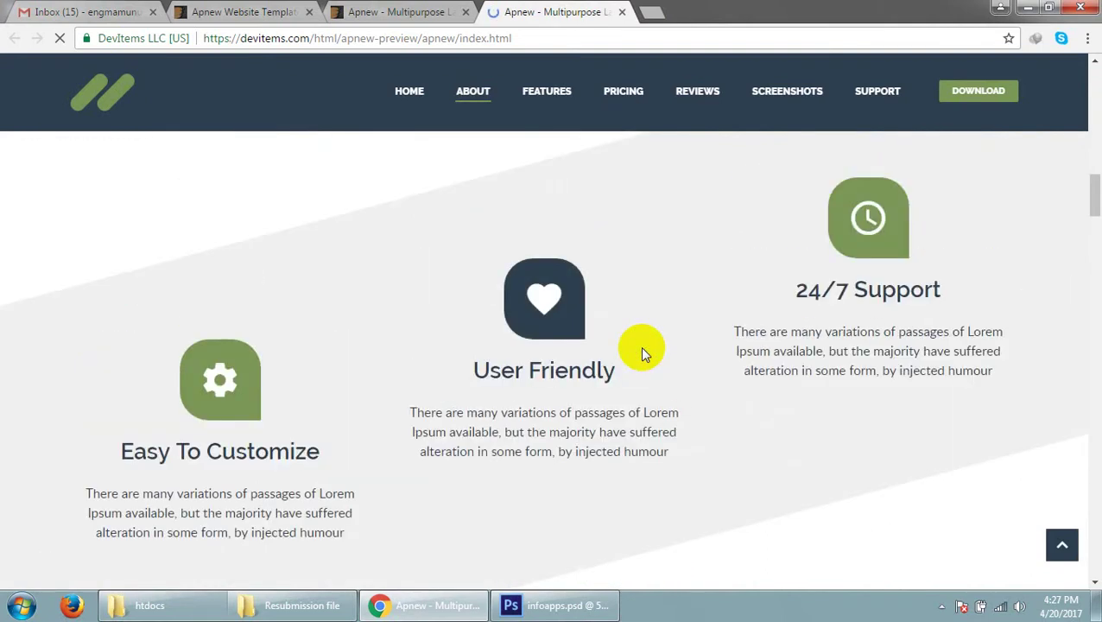
pyautogui.scroll(5, 640, 346)
pyautogui.scroll(-3, 646, 337)
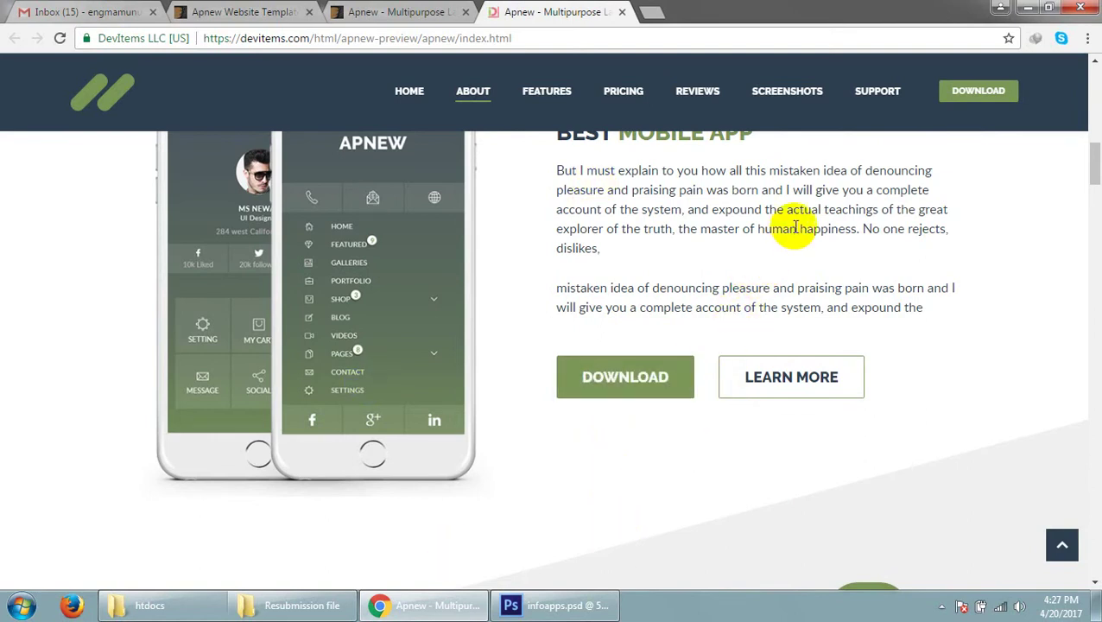
pyautogui.rightClick(107, 221)
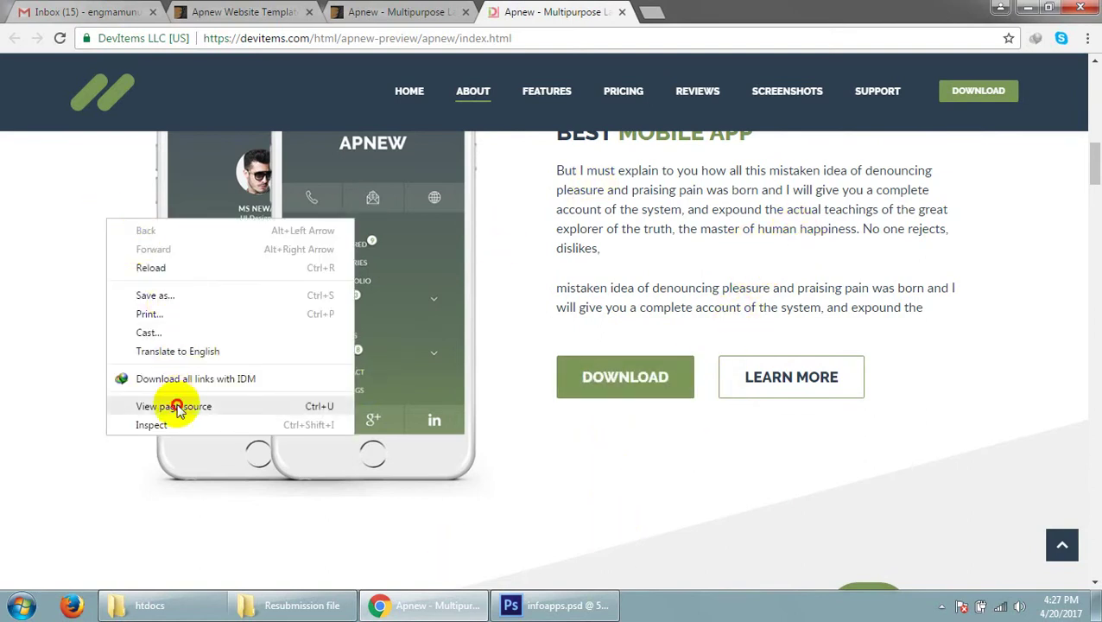
# - View the Apnew page's HTML source and select it from line 8 downward
pyautogui.click(177, 406)
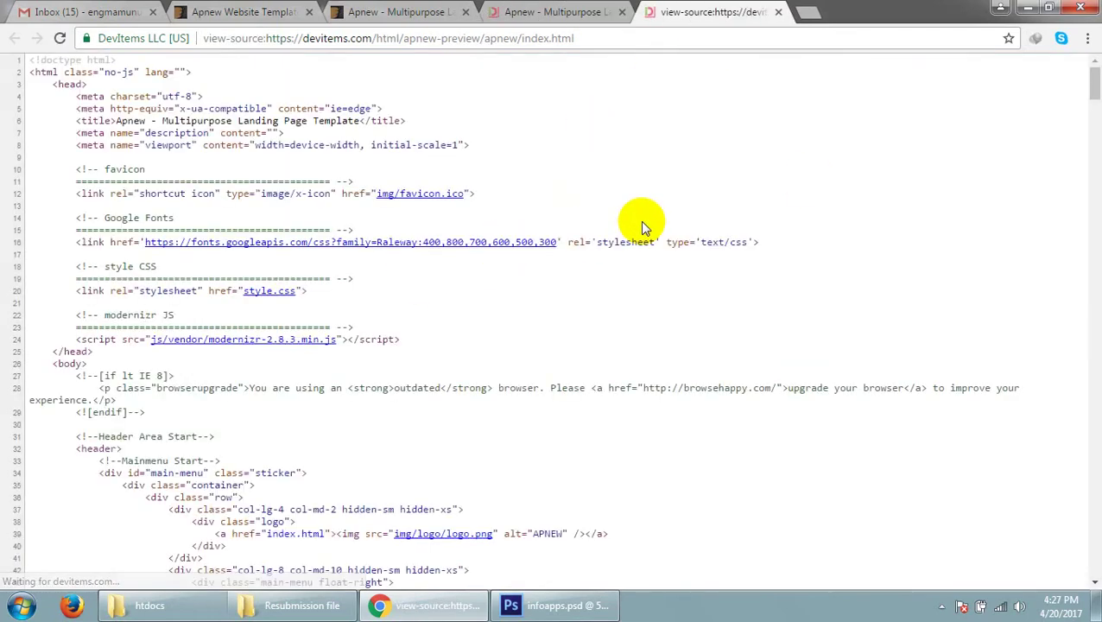
pyautogui.moveTo(148, 138); pyautogui.dragTo(200, 570)
pyautogui.scroll(-15, 201, 570)
pyautogui.moveTo(200, 617); pyautogui.dragTo(200, 616)
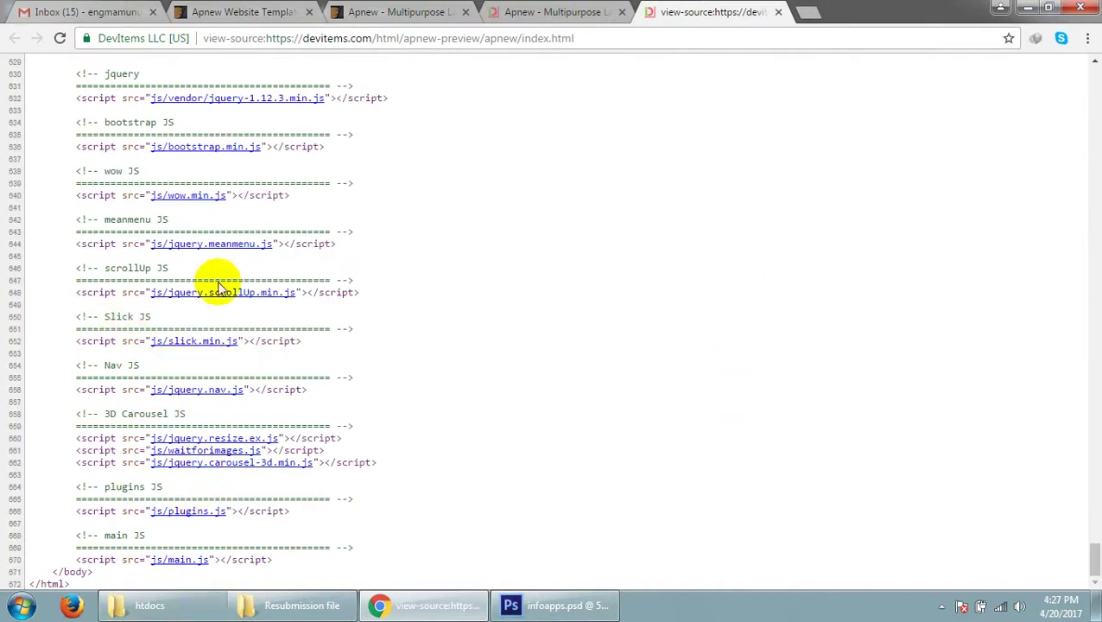
# - Open jquery.nav.js in a new tab and select its code
pyautogui.rightClick(216, 389)
pyautogui.click(250, 401)
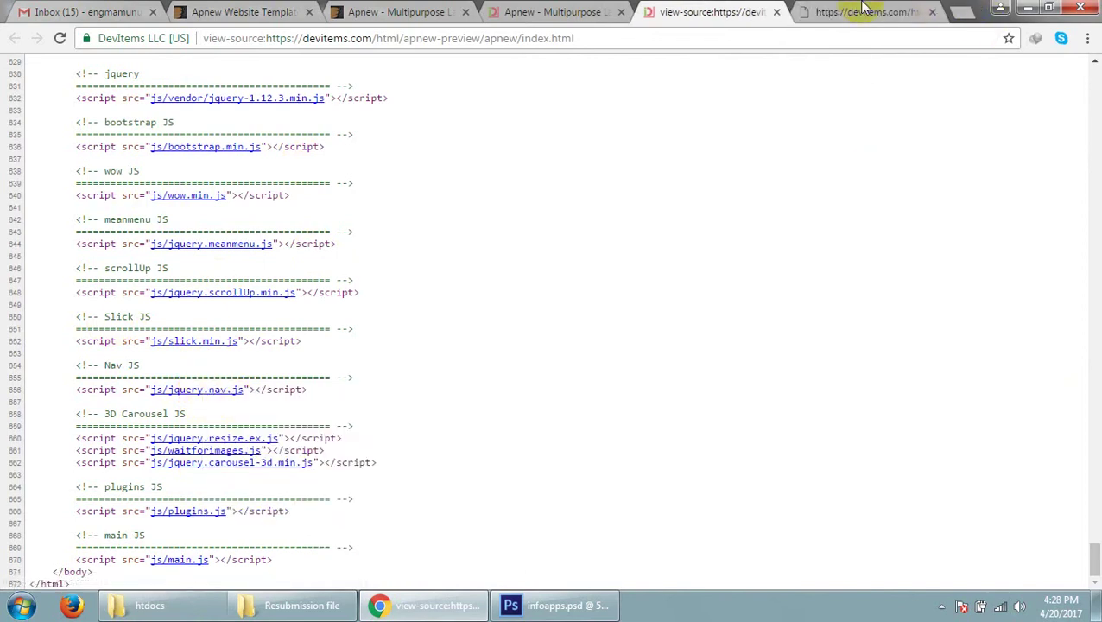
pyautogui.click(863, 12)
pyautogui.moveTo(63, 151); pyautogui.dragTo(166, 511)
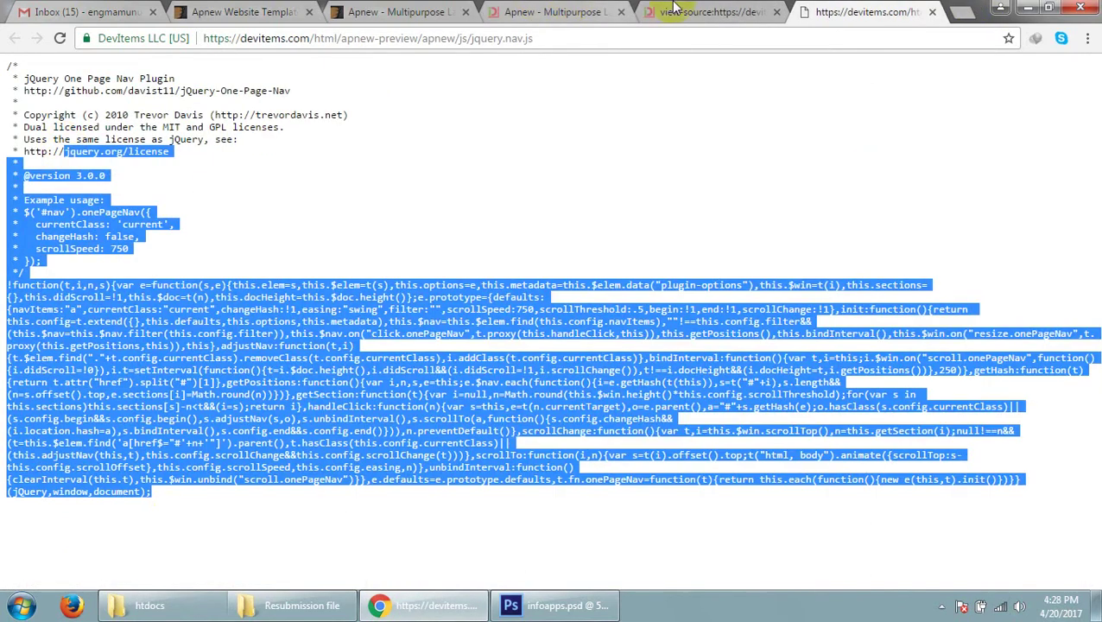
pyautogui.click(676, 9)
# - Open jquery.carousel-3d.min.js in a new tab and look over its code
pyautogui.rightClick(227, 464)
pyautogui.click(278, 311)
pyautogui.click(898, 11)
pyautogui.moveTo(342, 187); pyautogui.dragTo(367, 574)
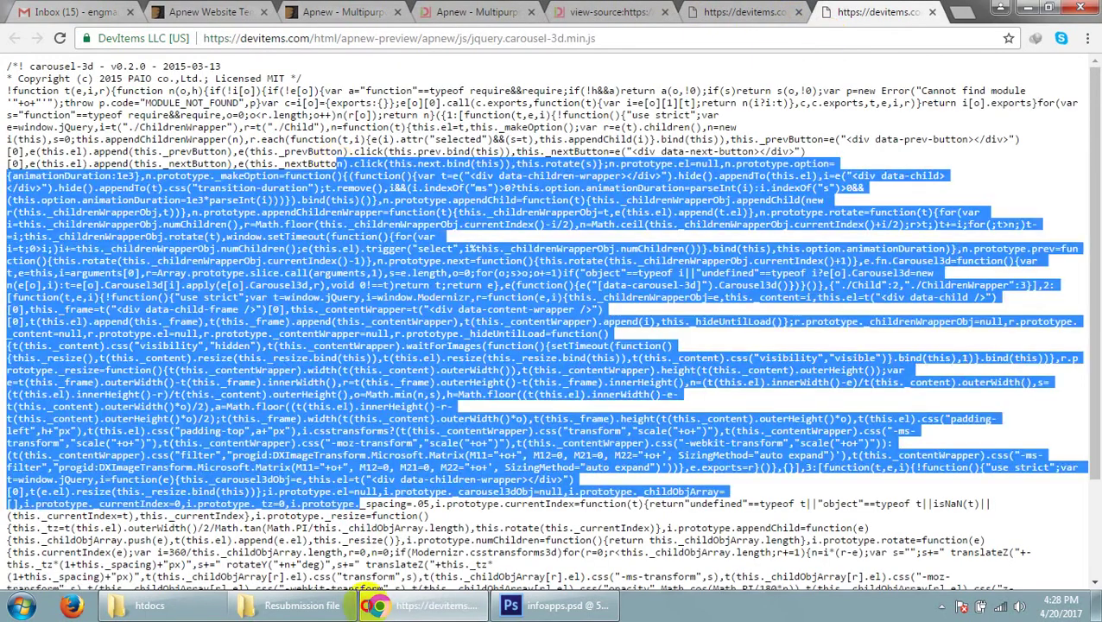
pyautogui.click(725, 11)
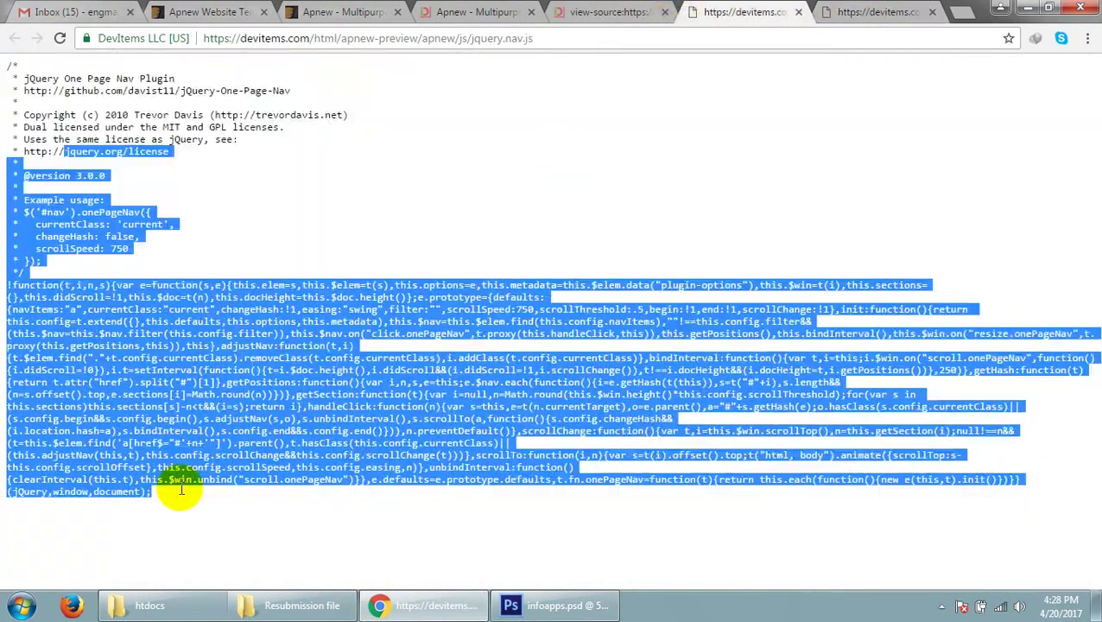
pyautogui.click(658, 9)
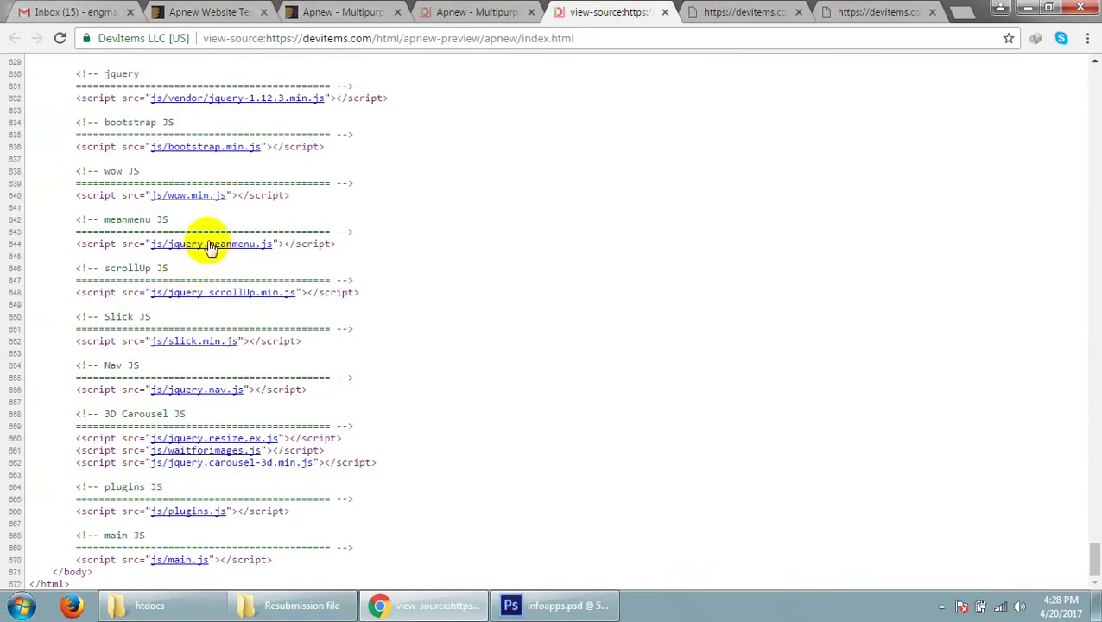
# - Open jquery-1.12.3.min.js in a new tab and select the jQuery library source
pyautogui.rightClick(221, 101)
pyautogui.click(248, 113)
pyautogui.click(866, 9)
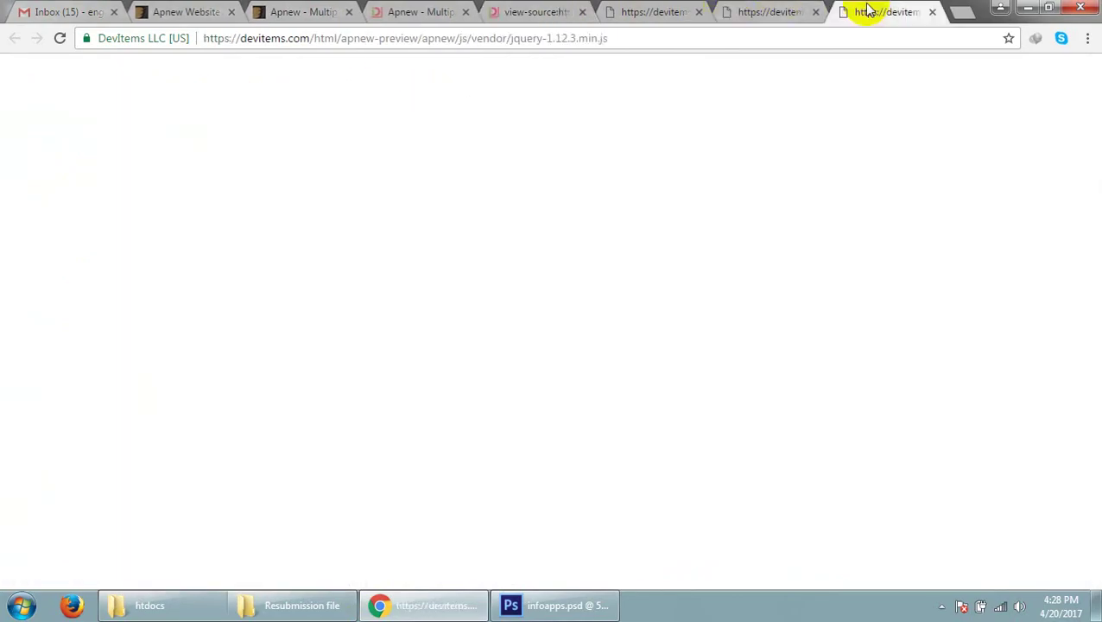
pyautogui.moveTo(327, 152); pyautogui.dragTo(305, 615)
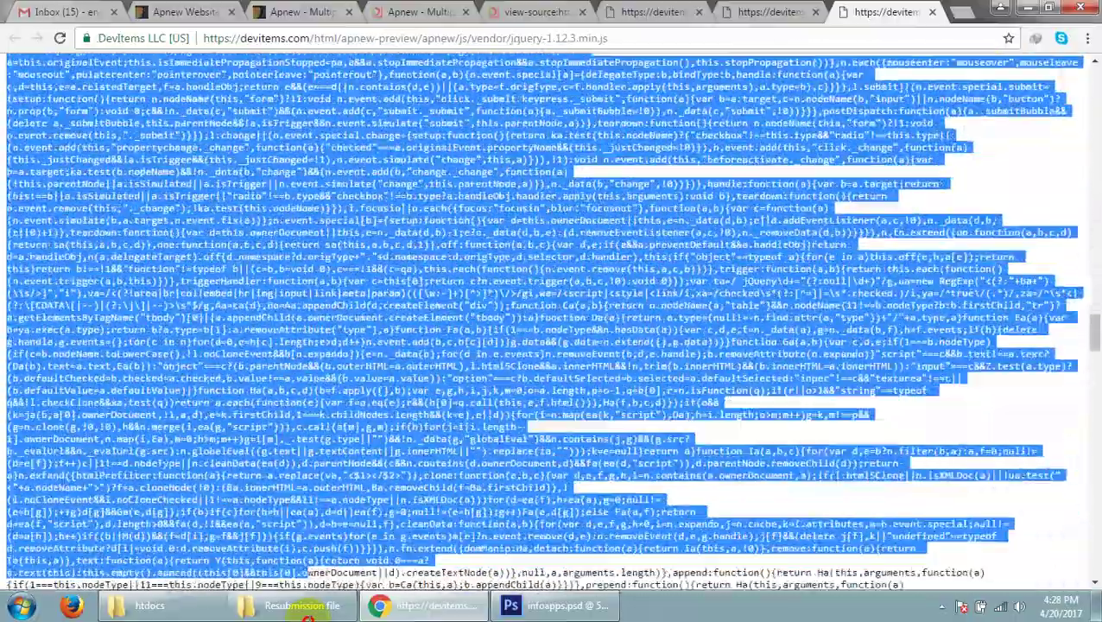
pyautogui.moveTo(306, 609); pyautogui.dragTo(312, 482)
# - Close the jquery, carousel-3d and nav script tabs
pyautogui.click(327, 314)
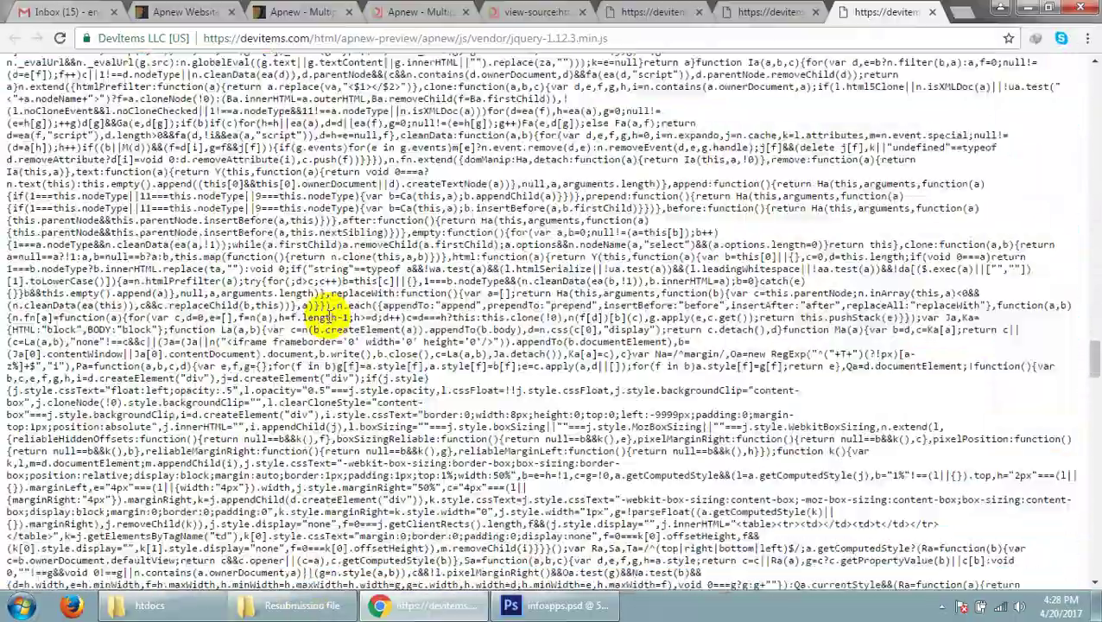
pyautogui.click(932, 15)
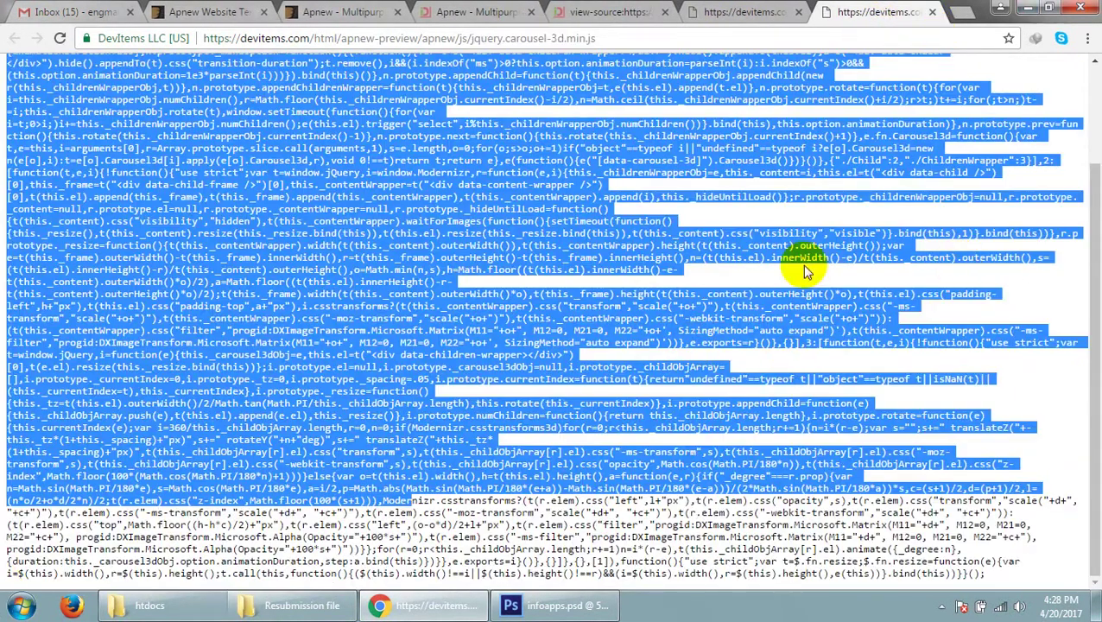
pyautogui.click(386, 263)
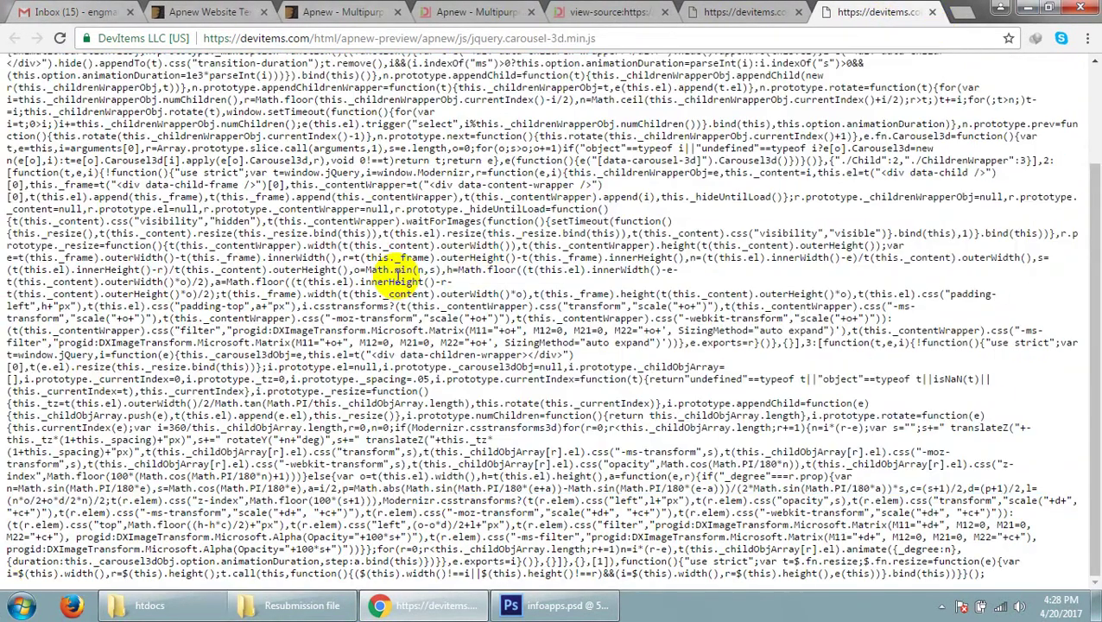
pyautogui.click(932, 12)
pyautogui.click(930, 14)
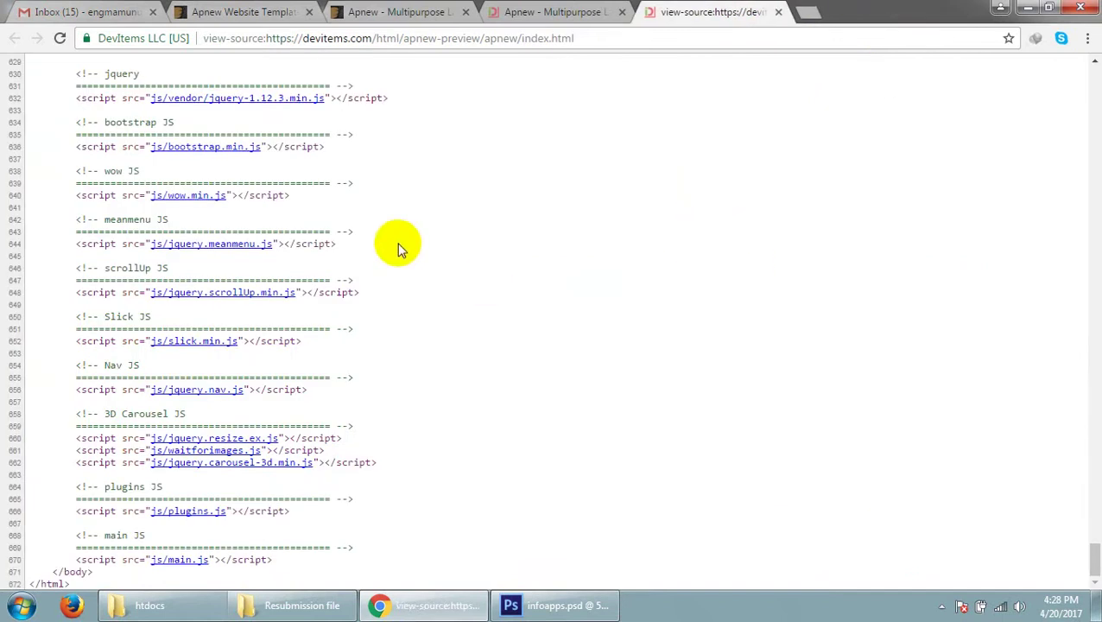
# - Scroll the index.html source back up to its first line
pyautogui.scroll(5, 419, 341)
pyautogui.scroll(6, 424, 337)
pyautogui.scroll(8, 432, 321)
pyautogui.scroll(10, 432, 320)
pyautogui.scroll(11, 433, 283)
pyautogui.scroll(10, 438, 298)
pyautogui.scroll(11, 450, 317)
pyautogui.scroll(6, 475, 285)
pyautogui.scroll(10, 475, 270)
pyautogui.scroll(8, 505, 295)
pyautogui.scroll(4, 546, 307)
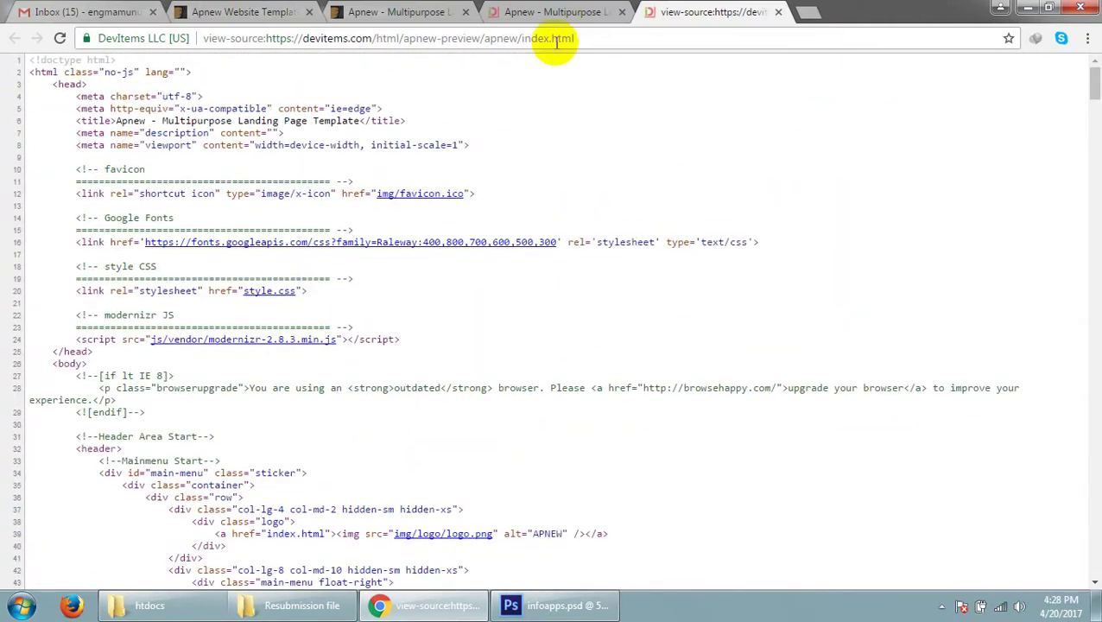
# - Close the view-source tab and return to the top of the rendered Apnew landing page
pyautogui.click(553, 12)
pyautogui.click(779, 12)
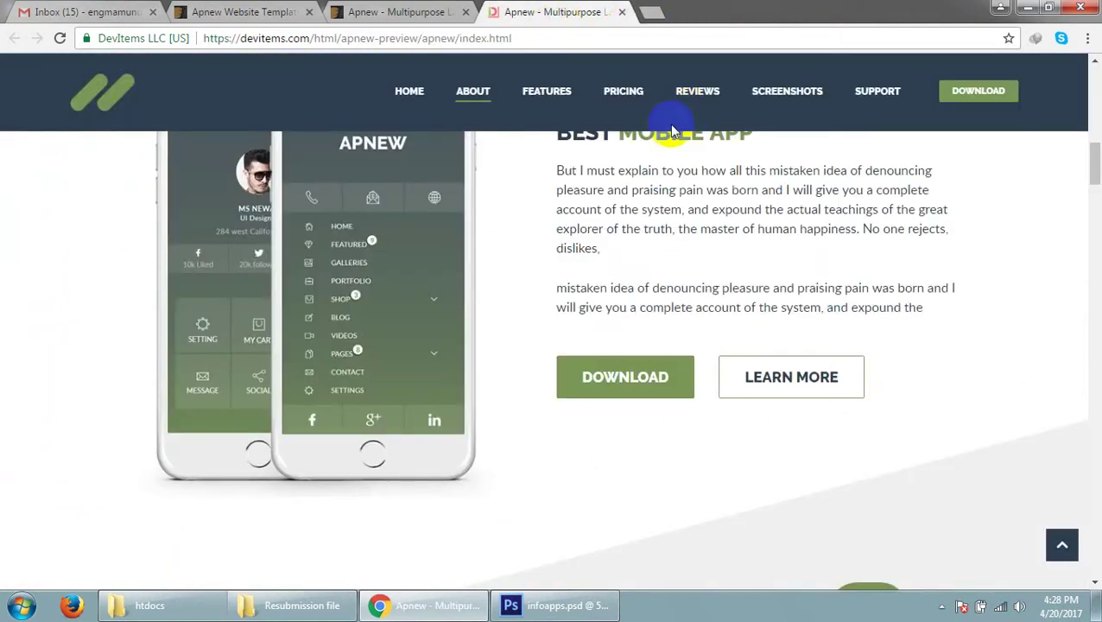
pyautogui.scroll(5, 639, 291)
pyautogui.scroll(10, 647, 285)
# - Scroll through the Apnew sections from the hero down to Contact Us
pyautogui.scroll(-2, 674, 277)
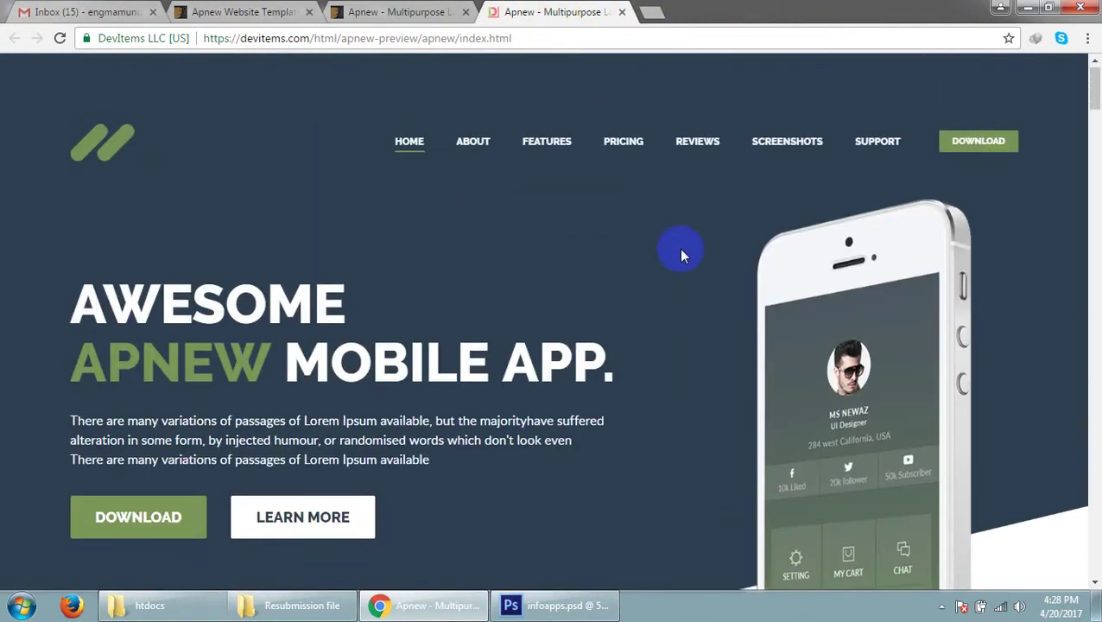
pyautogui.scroll(-5, 695, 244)
pyautogui.scroll(-5, 726, 252)
pyautogui.scroll(-5, 760, 275)
pyautogui.scroll(-5, 782, 268)
pyautogui.scroll(-5, 793, 251)
pyautogui.scroll(-5, 791, 251)
pyautogui.scroll(-5, 781, 285)
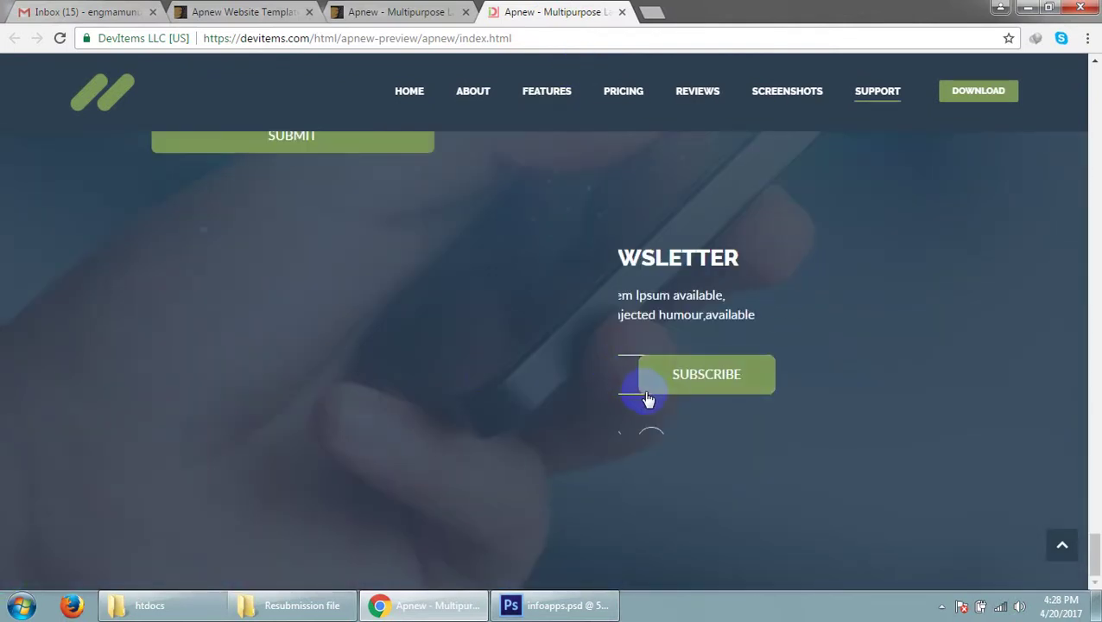
pyautogui.scroll(7, 720, 352)
pyautogui.scroll(-4, 730, 361)
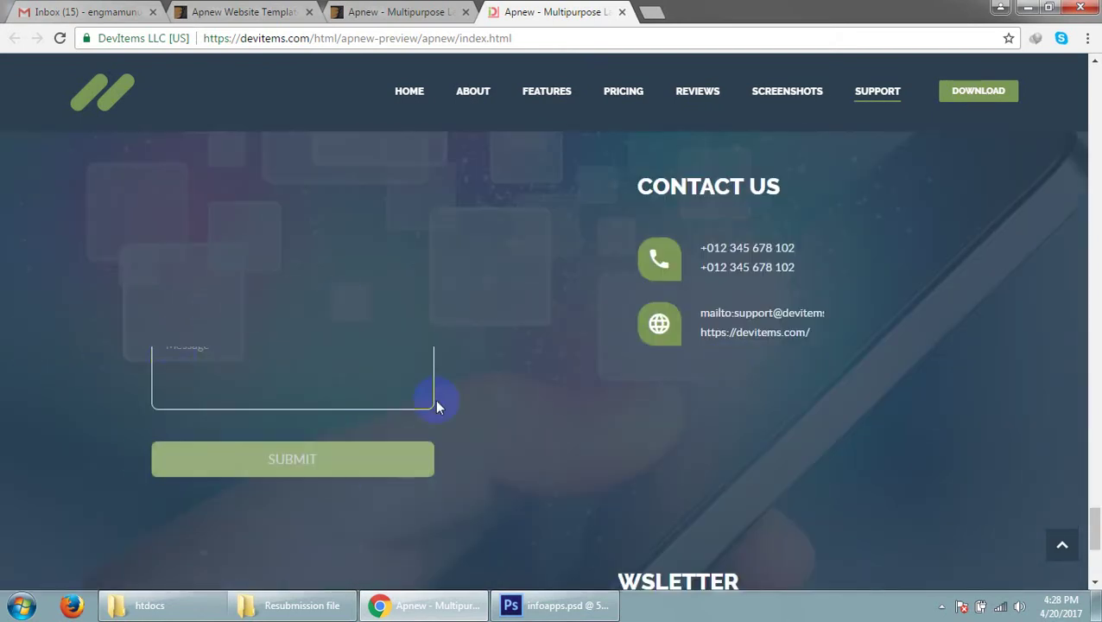
pyautogui.scroll(5, 438, 400)
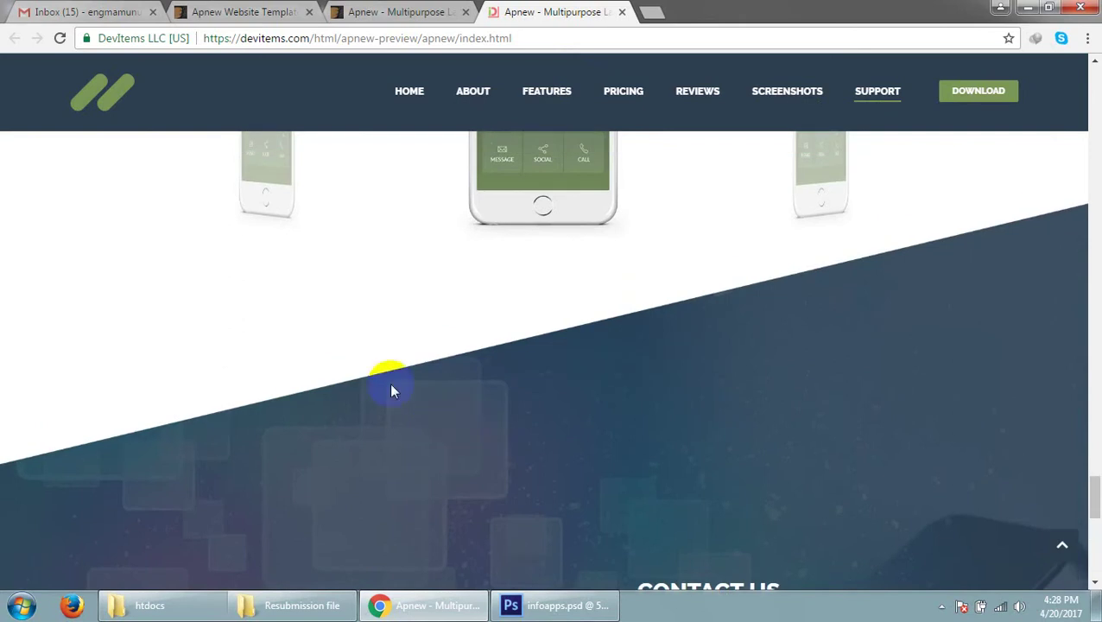
pyautogui.click(596, 607)
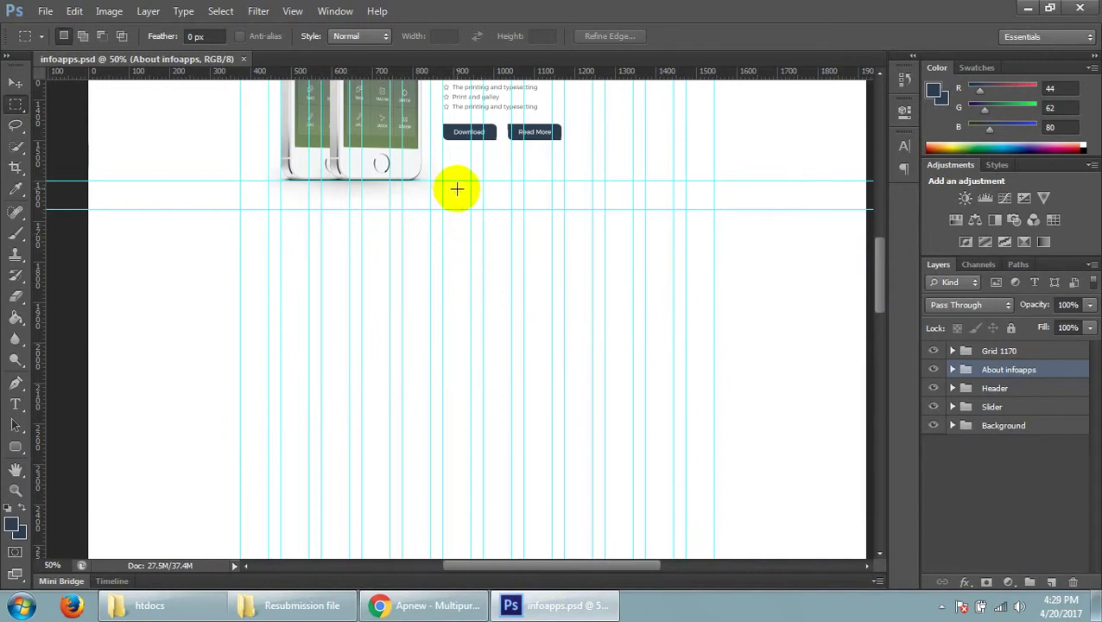
# - Scroll through the infoapps.psd design to review its sections
pyautogui.scroll(2, 586, 302)
pyautogui.scroll(3, 588, 298)
pyautogui.scroll(4, 590, 300)
pyautogui.scroll(4, 592, 292)
pyautogui.scroll(5, 592, 292)
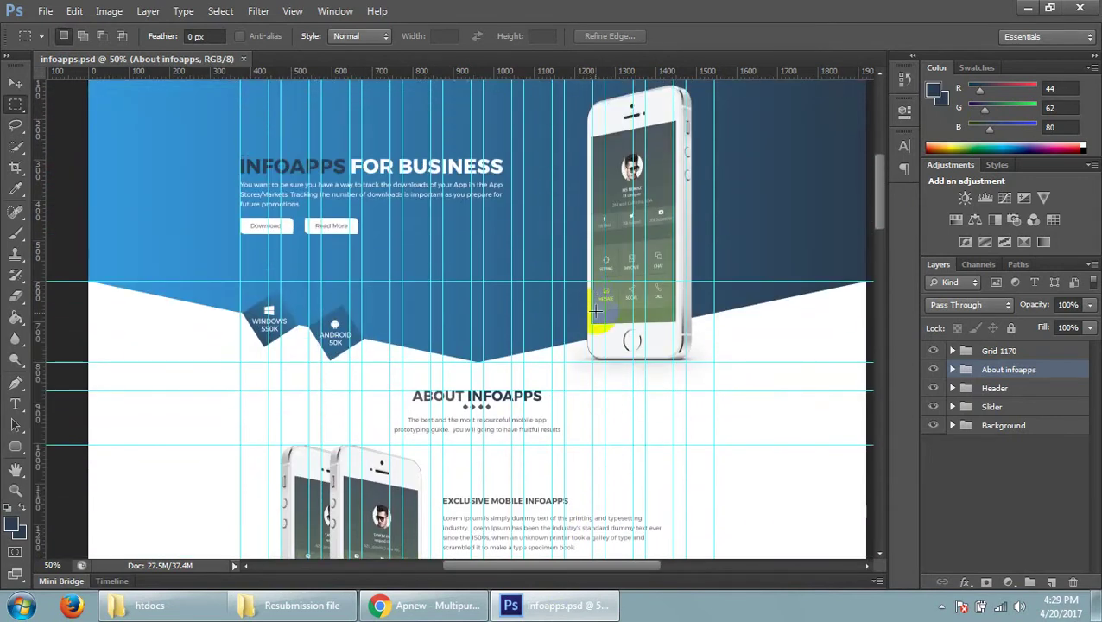
pyautogui.scroll(3, 596, 296)
pyautogui.scroll(4, 603, 300)
pyautogui.scroll(-3, 610, 304)
pyautogui.scroll(-5, 609, 305)
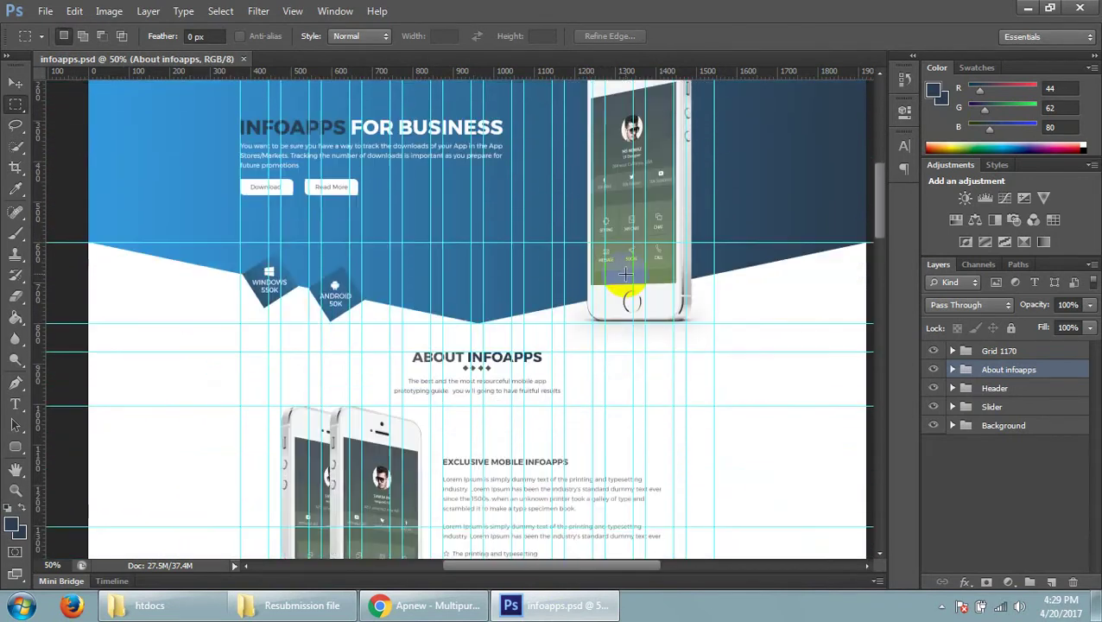
pyautogui.scroll(-4, 630, 315)
pyautogui.scroll(-5, 630, 304)
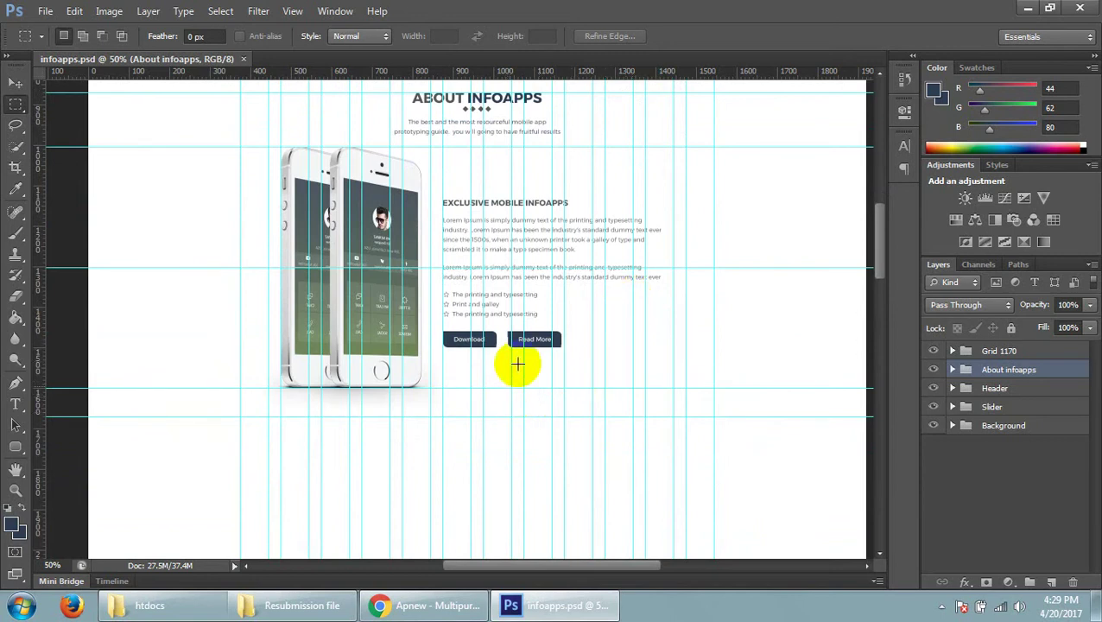
pyautogui.scroll(-3, 535, 372)
pyautogui.scroll(-2, 554, 337)
# - Zoom the design in to 66.7% and scroll up toward the banner
pyautogui.hotkey('ctrl', '+')
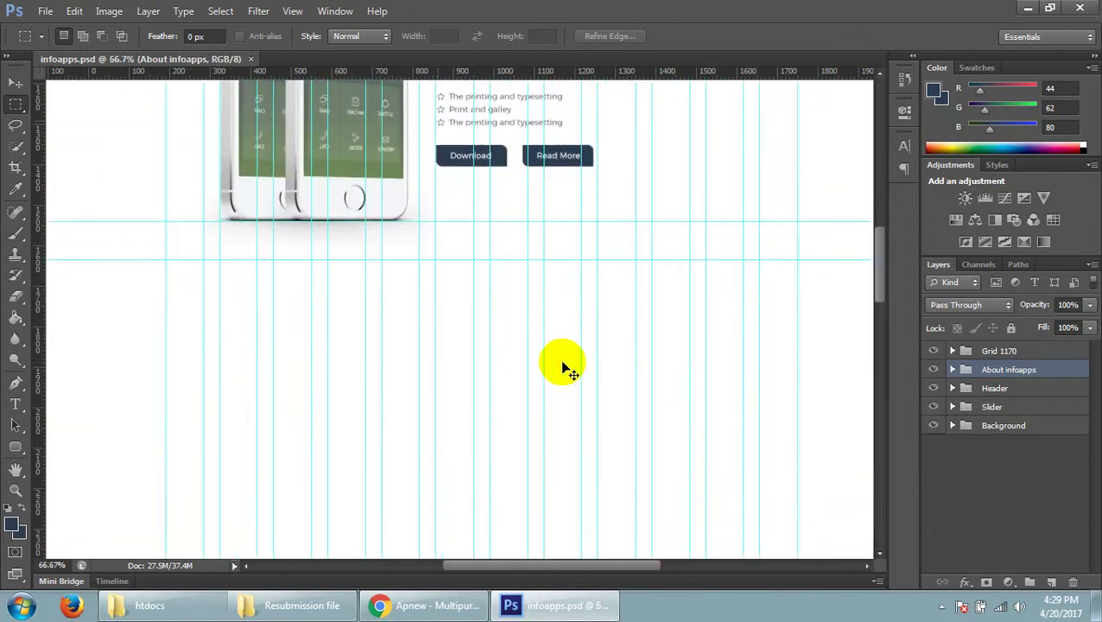
pyautogui.scroll(2, 577, 381)
pyautogui.scroll(2, 581, 381)
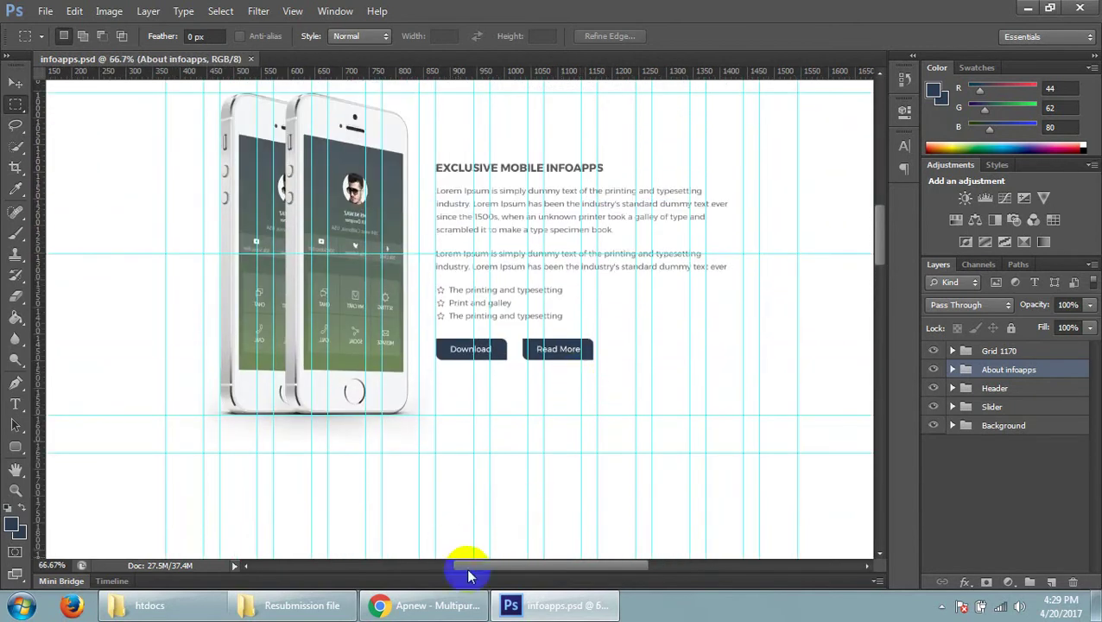
pyautogui.moveTo(492, 566); pyautogui.dragTo(501, 565)
pyautogui.scroll(1, 528, 391)
pyautogui.scroll(2, 529, 393)
pyautogui.scroll(2, 537, 386)
pyautogui.scroll(2, 561, 386)
pyautogui.scroll(2, 560, 386)
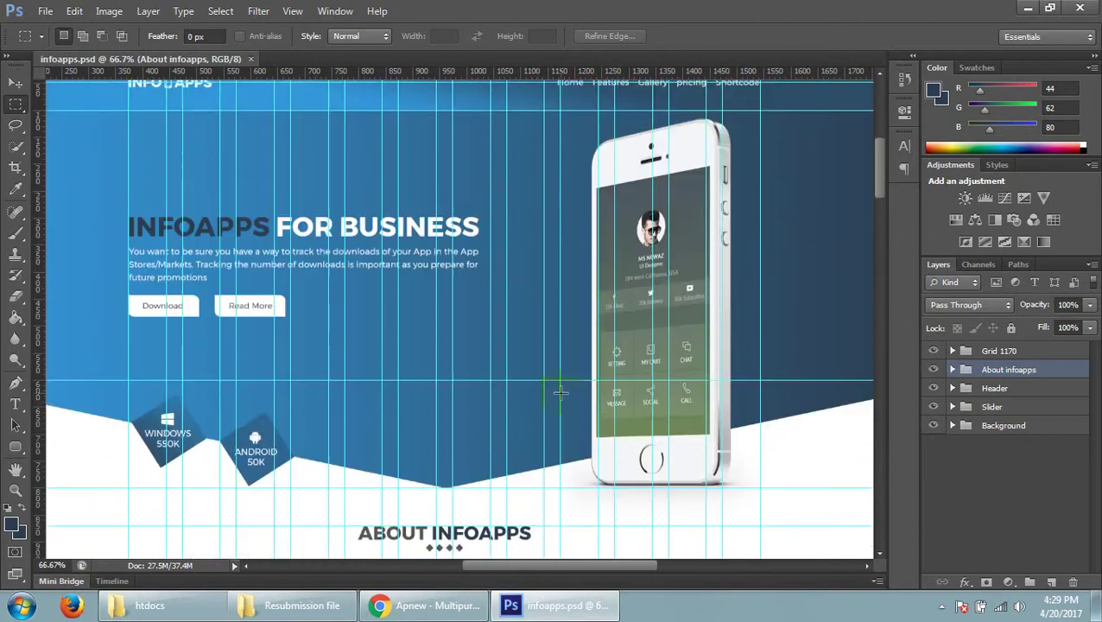
pyautogui.scroll(2, 560, 386)
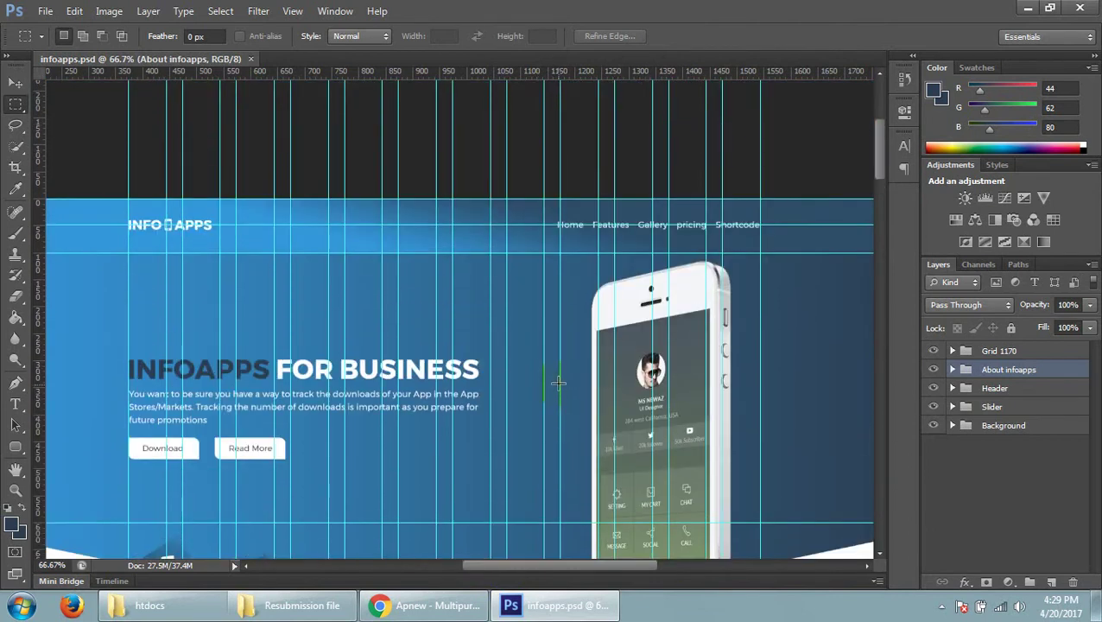
pyautogui.scroll(-1, 560, 379)
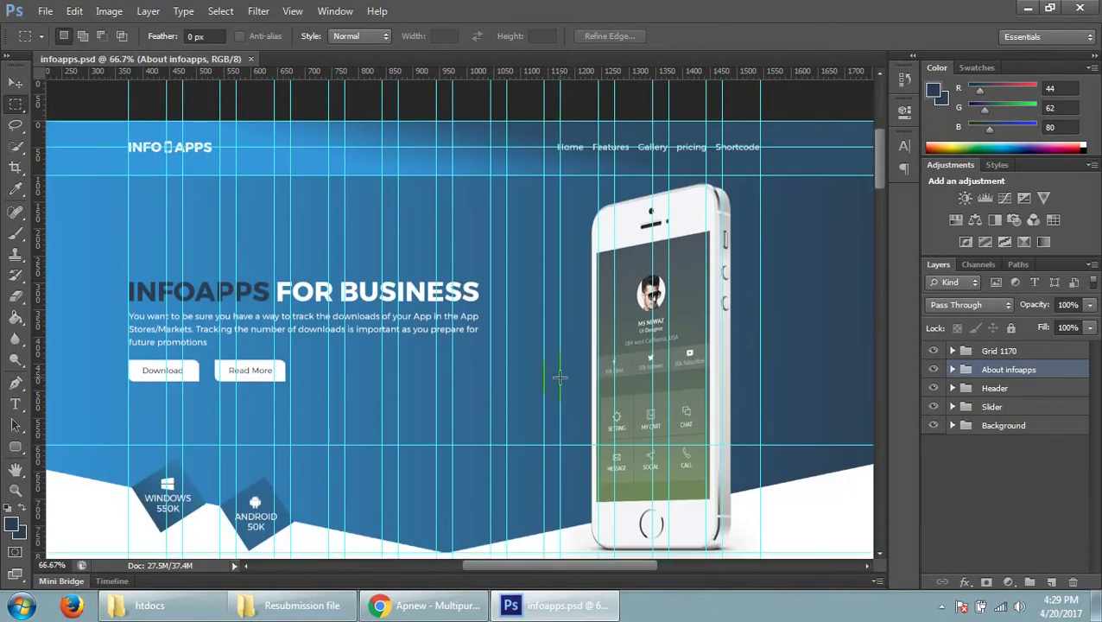
# - Marquee a narrow column strip down the banner, then scroll down to the About section
pyautogui.moveTo(478, 126); pyautogui.dragTo(517, 553)
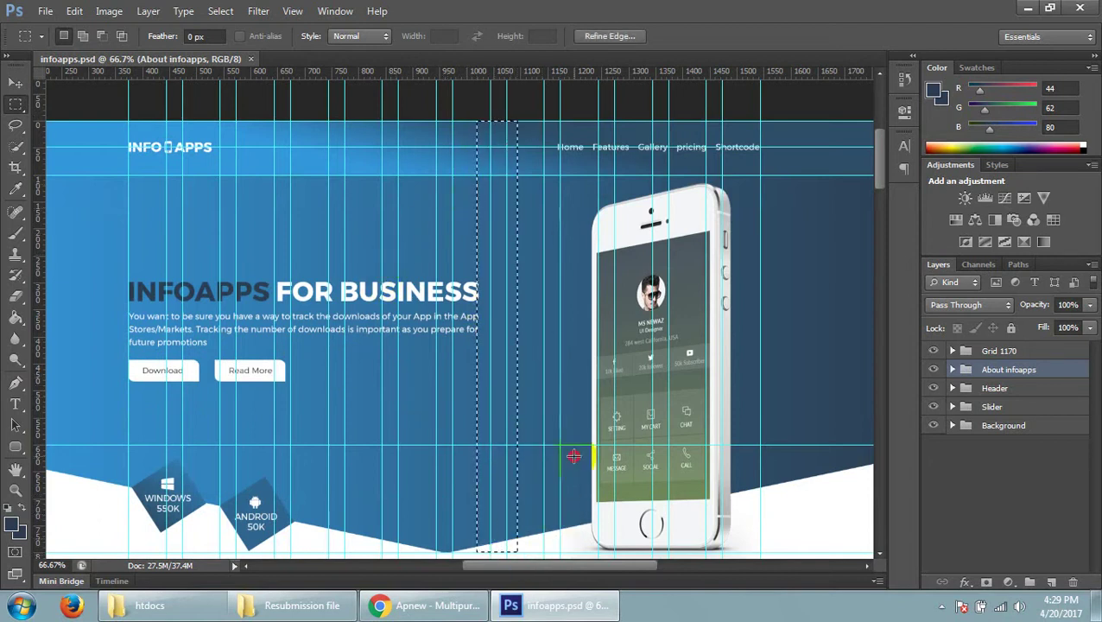
pyautogui.scroll(-1, 590, 425)
pyautogui.scroll(-2, 602, 395)
pyautogui.scroll(-2, 613, 389)
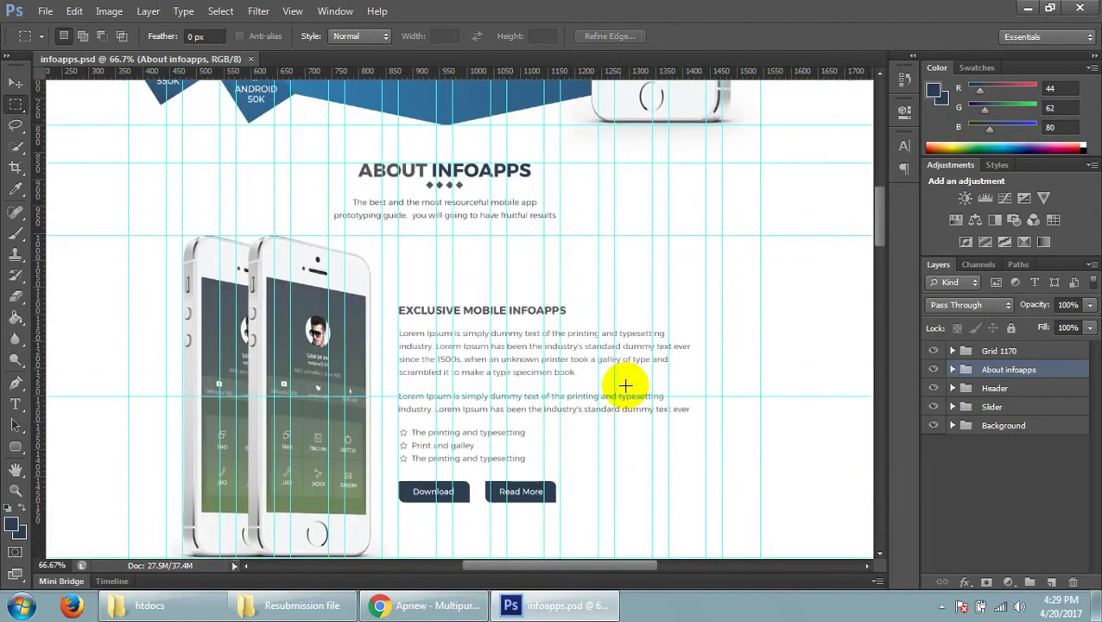
pyautogui.scroll(-1, 631, 380)
pyautogui.scroll(-1, 635, 370)
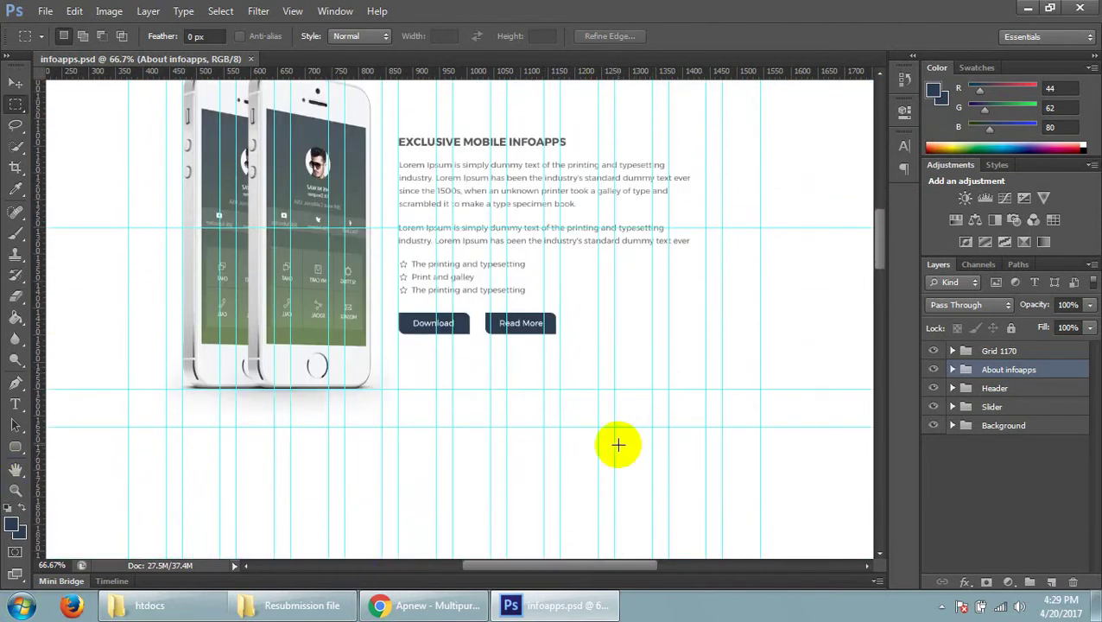
pyautogui.scroll(-1, 648, 423)
pyautogui.scroll(-1, 682, 400)
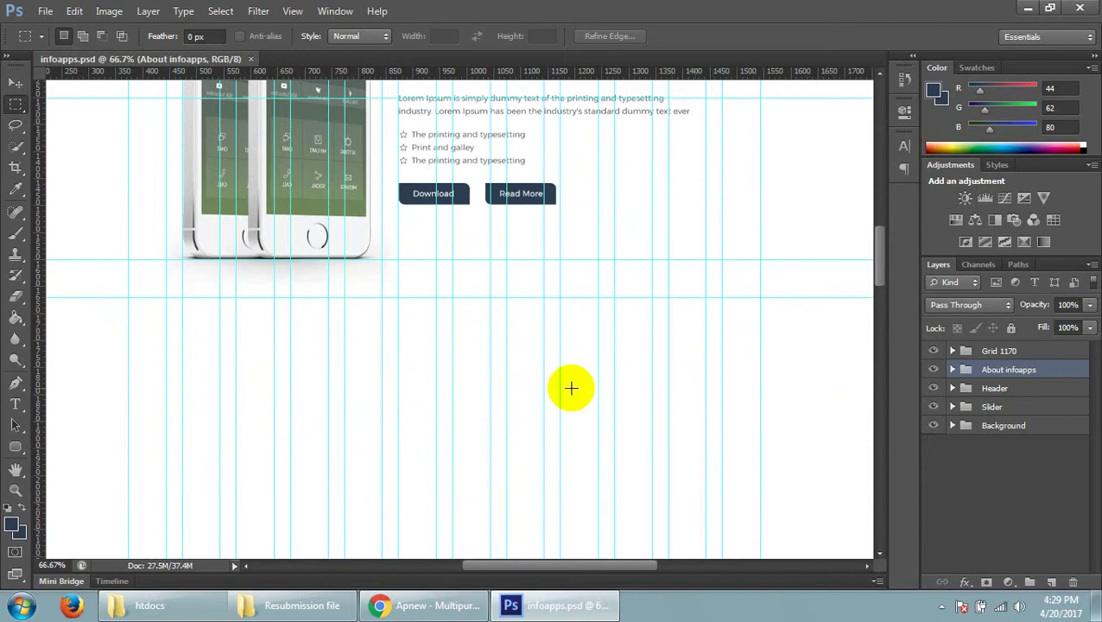
# - Test two marquee areas in the blank space below the phone mockups, deselecting each
pyautogui.moveTo(467, 309); pyautogui.dragTo(507, 426)
pyautogui.click(561, 428)
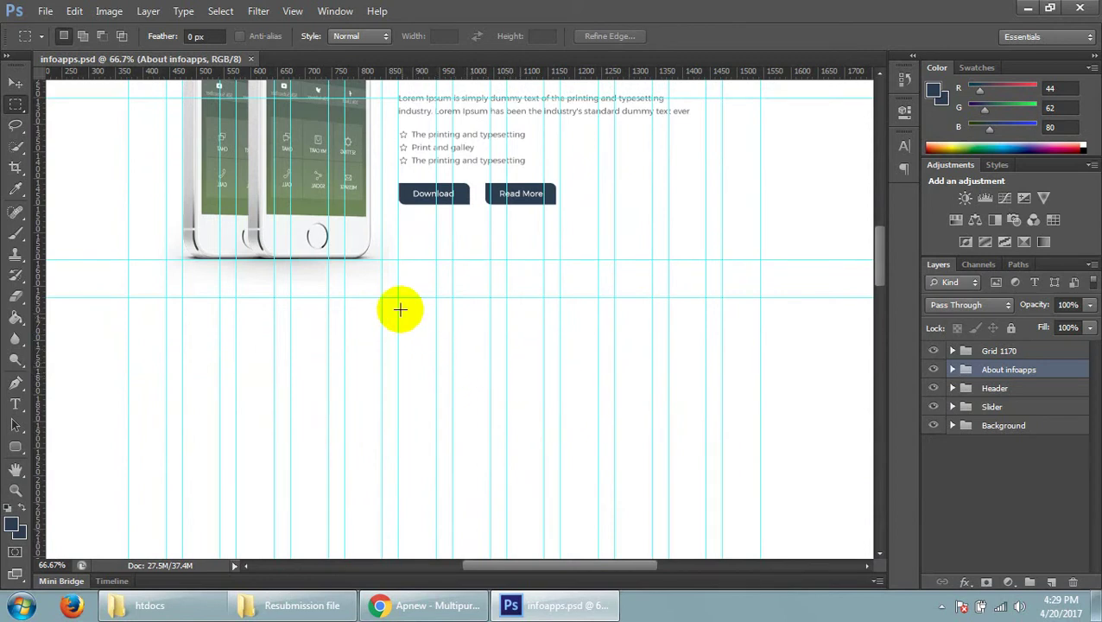
pyautogui.moveTo(403, 300); pyautogui.dragTo(450, 517)
pyautogui.click(467, 505)
# - Scroll the canvas below the About section to gauge room for the features row
pyautogui.scroll(-2, 561, 430)
pyautogui.scroll(-2, 563, 430)
pyautogui.scroll(-2, 568, 426)
pyautogui.scroll(-2, 570, 423)
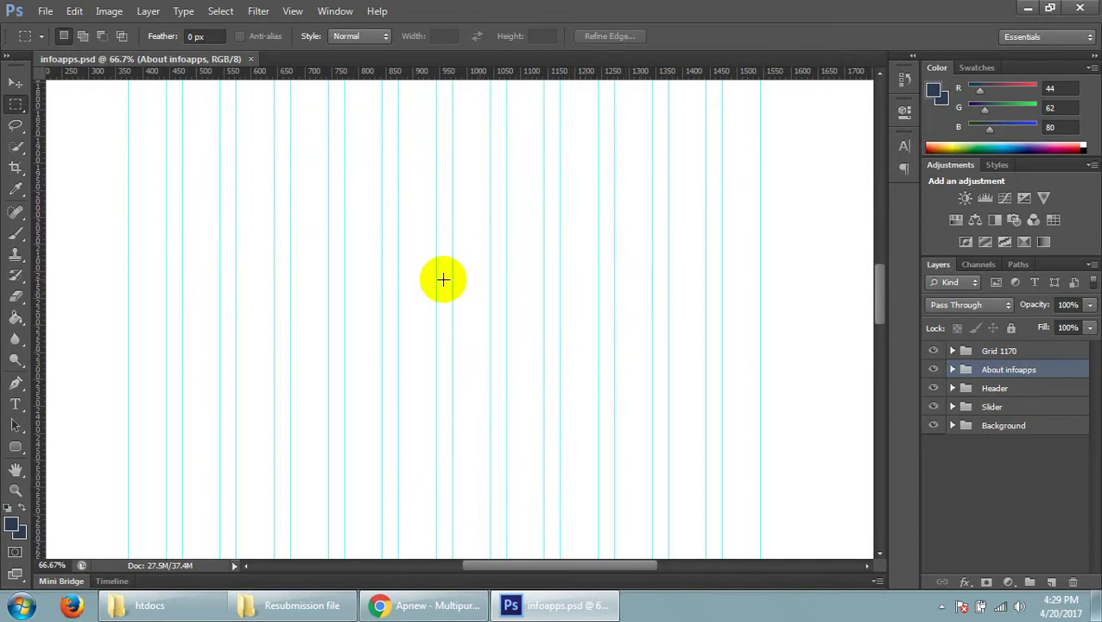
pyautogui.scroll(2, 446, 321)
pyautogui.scroll(2, 446, 321)
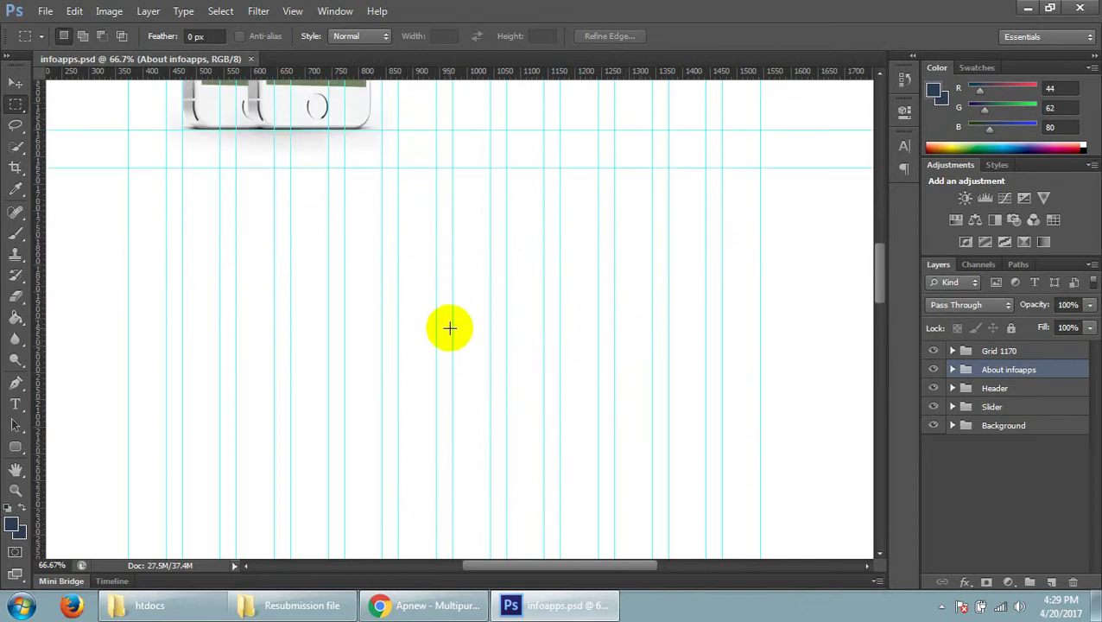
pyautogui.click(412, 606)
# - Scroll the Apnew demo to its Easy To Customize, User Friendly and 24/7 Support features
pyautogui.scroll(5, 672, 366)
pyautogui.scroll(5, 671, 352)
pyautogui.scroll(5, 678, 343)
pyautogui.scroll(5, 672, 336)
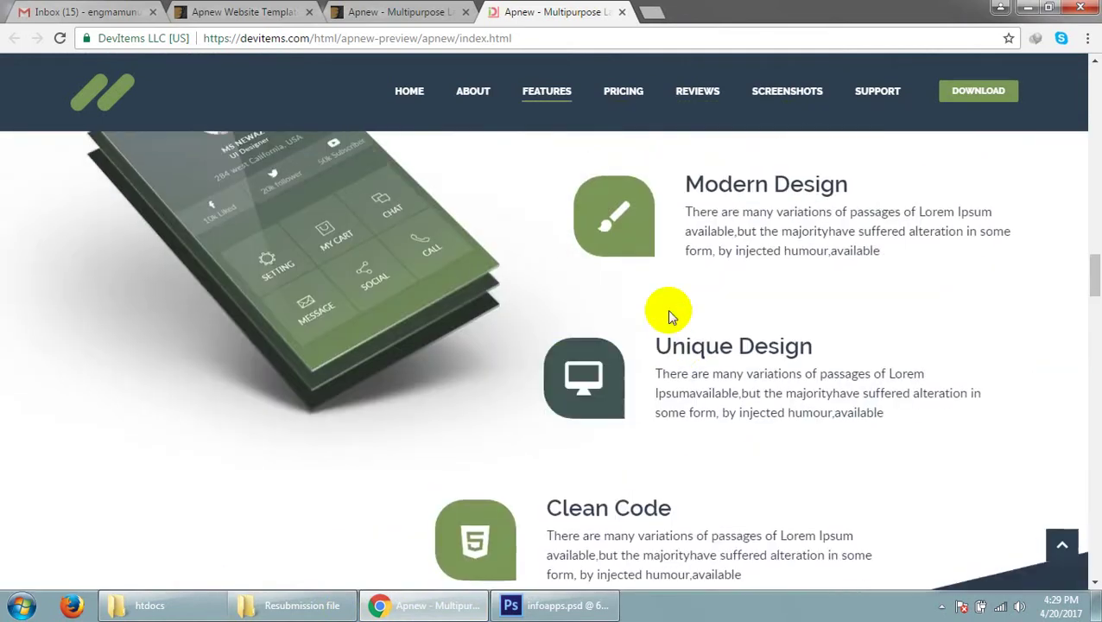
pyautogui.scroll(5, 661, 321)
pyautogui.scroll(3, 688, 327)
pyautogui.scroll(5, 693, 309)
pyautogui.scroll(-8, 699, 311)
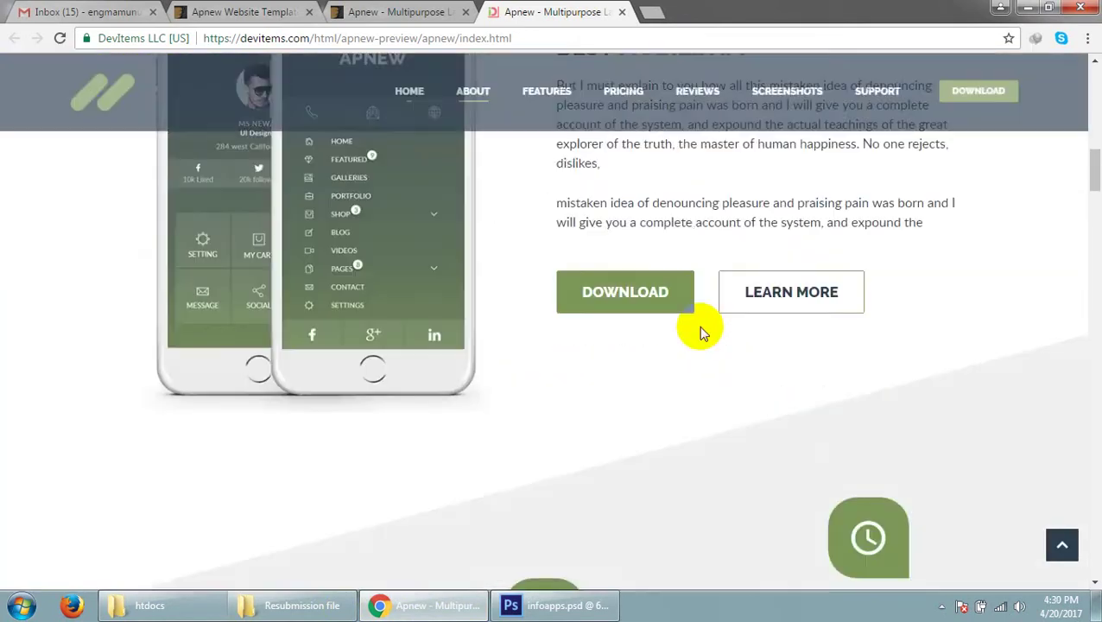
pyautogui.scroll(-5, 701, 329)
pyautogui.scroll(1, 702, 330)
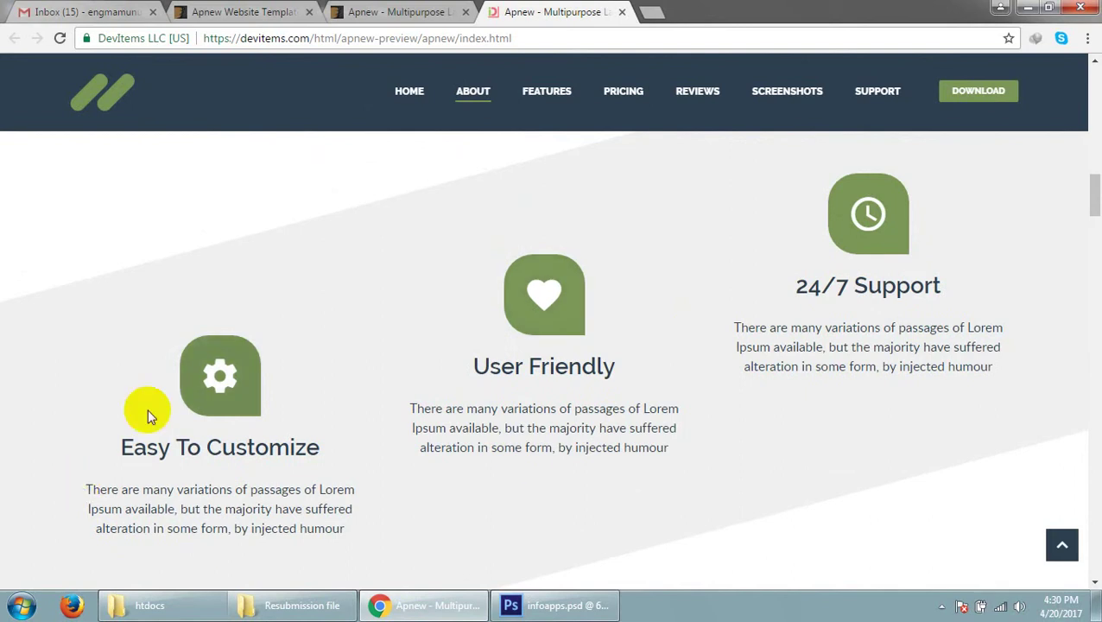
# - Select the User Friendly and 24/7 Support heading texts to study them
pyautogui.moveTo(502, 369)
pyautogui.mouseDown()
pyautogui.moveTo(617, 377)
pyautogui.moveTo(470, 379)
pyautogui.mouseUp()
pyautogui.click(470, 381)
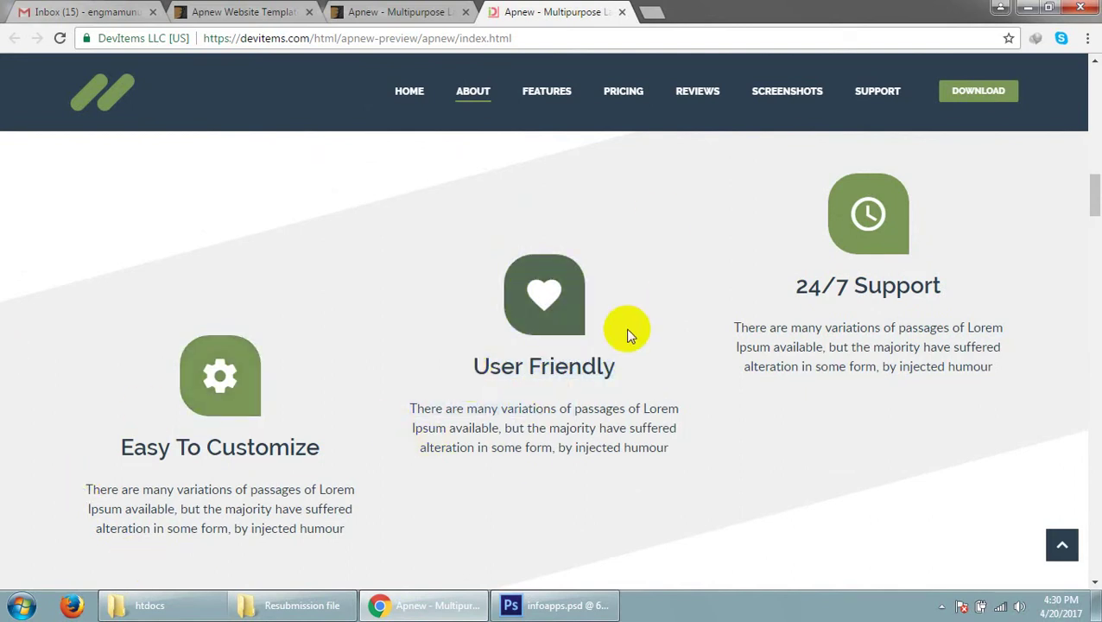
pyautogui.doubleClick(581, 371)
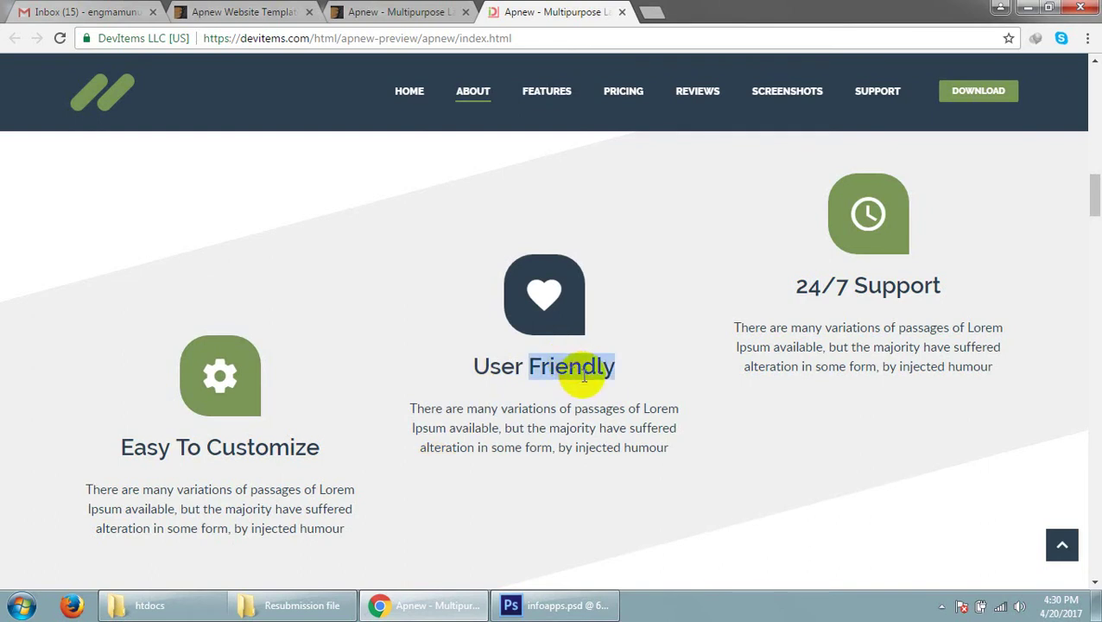
pyautogui.tripleClick(580, 372)
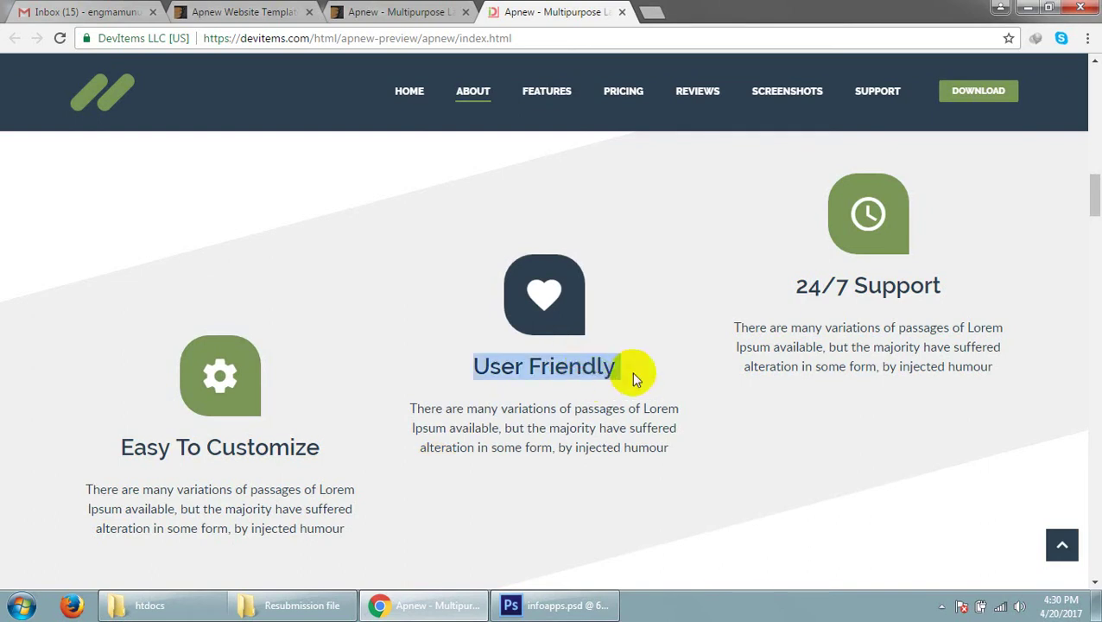
pyautogui.tripleClick(866, 288)
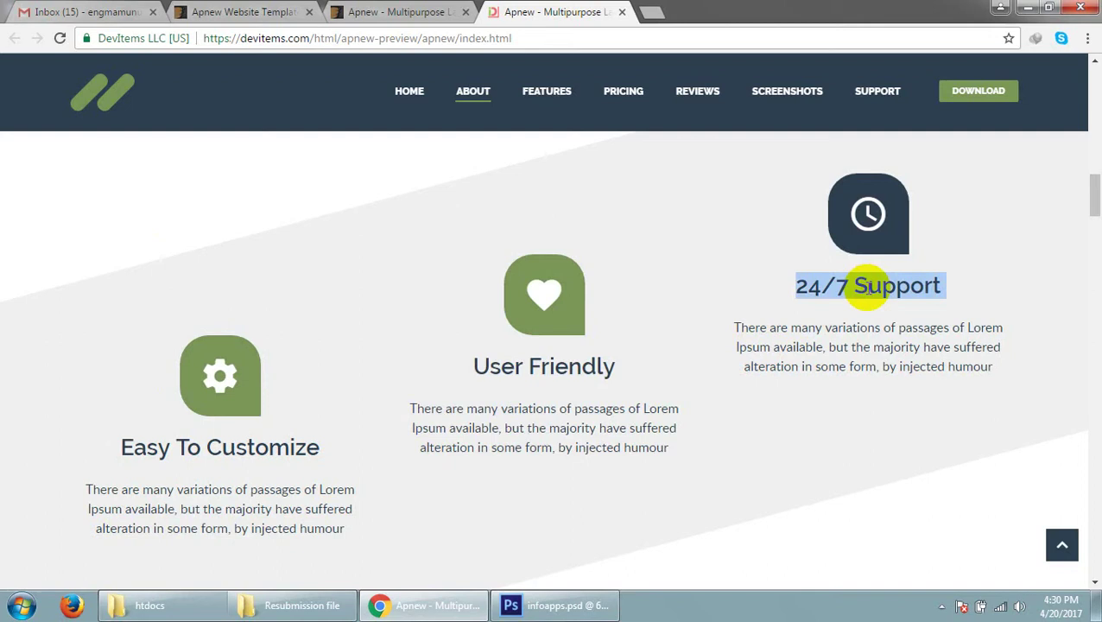
pyautogui.doubleClick(869, 289)
pyautogui.doubleClick(869, 289)
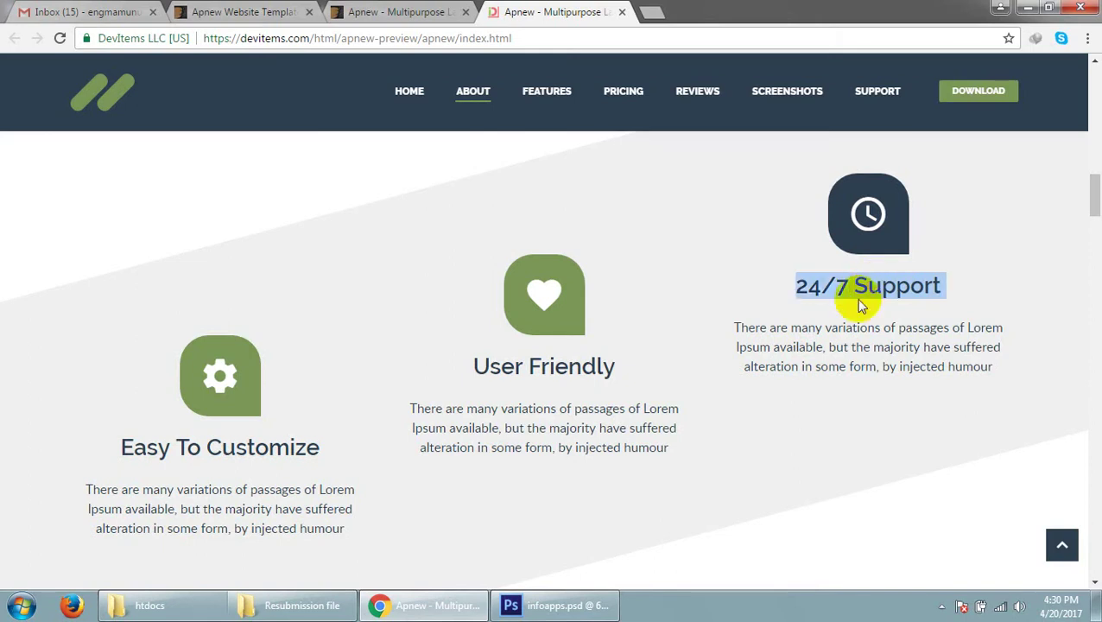
# - Glance at Awsome Features and go back to the infoapps.psd design
pyautogui.scroll(-3, 686, 354)
pyautogui.scroll(3, 687, 354)
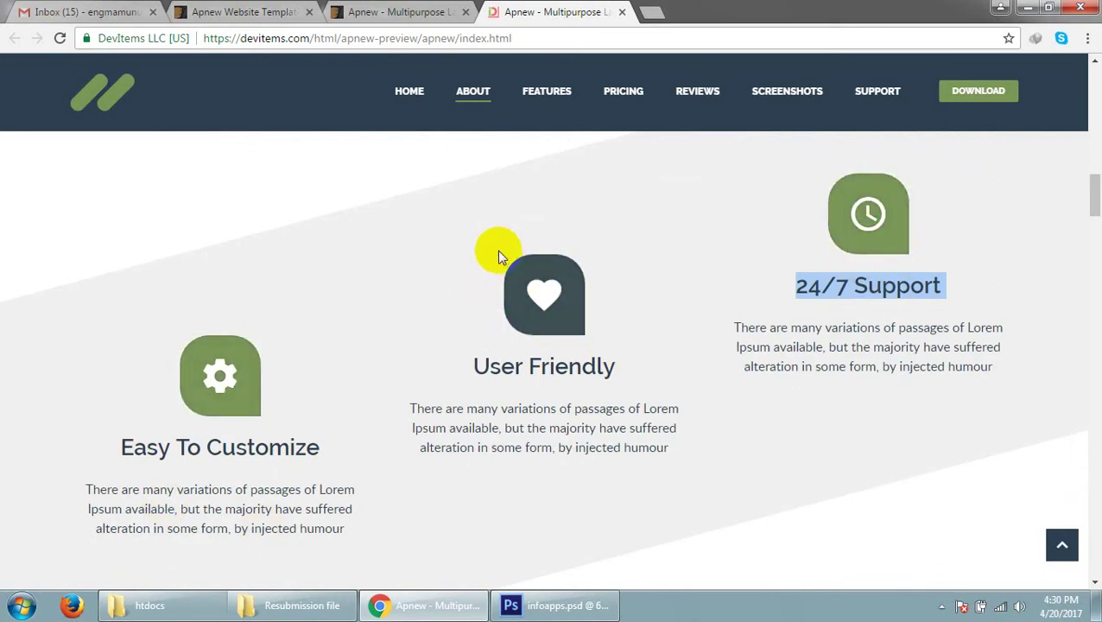
pyautogui.click(557, 605)
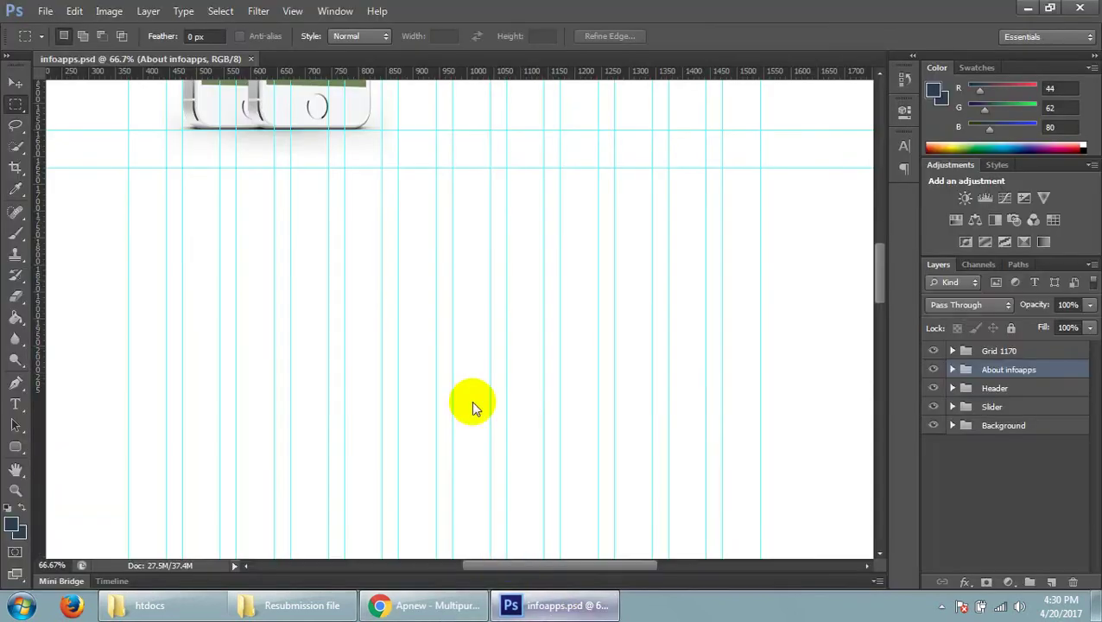
pyautogui.scroll(3, 544, 302)
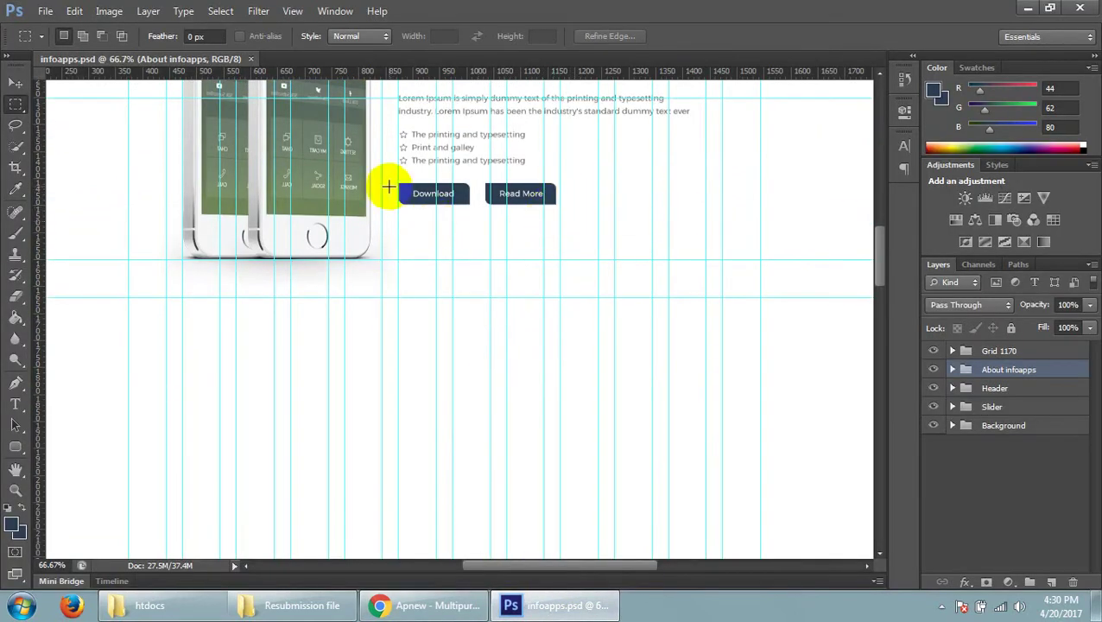
pyautogui.click(401, 605)
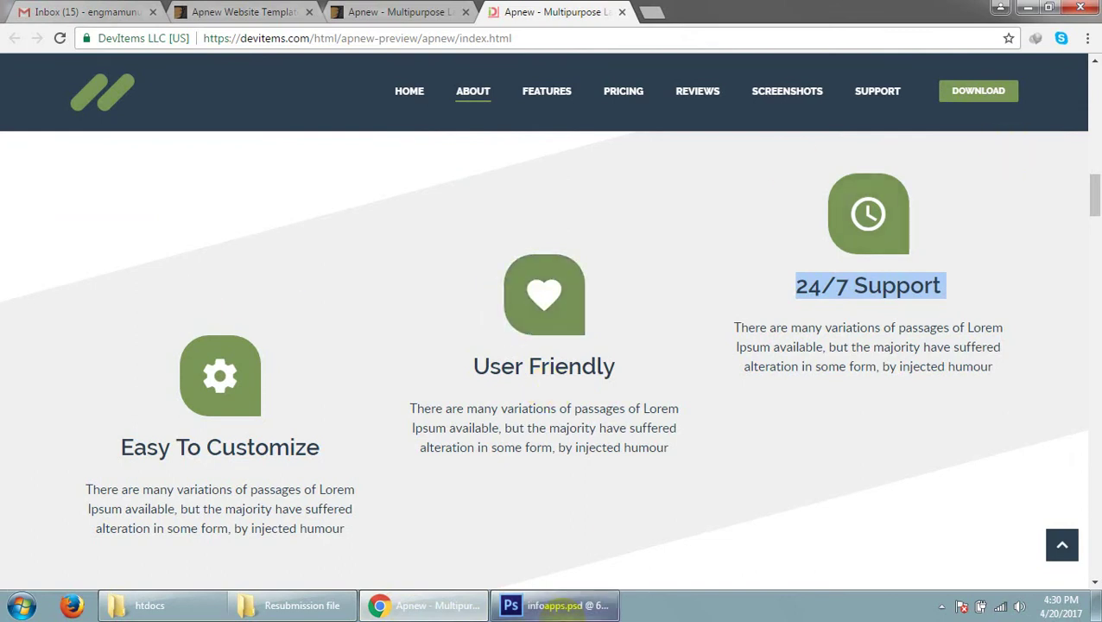
pyautogui.click(557, 604)
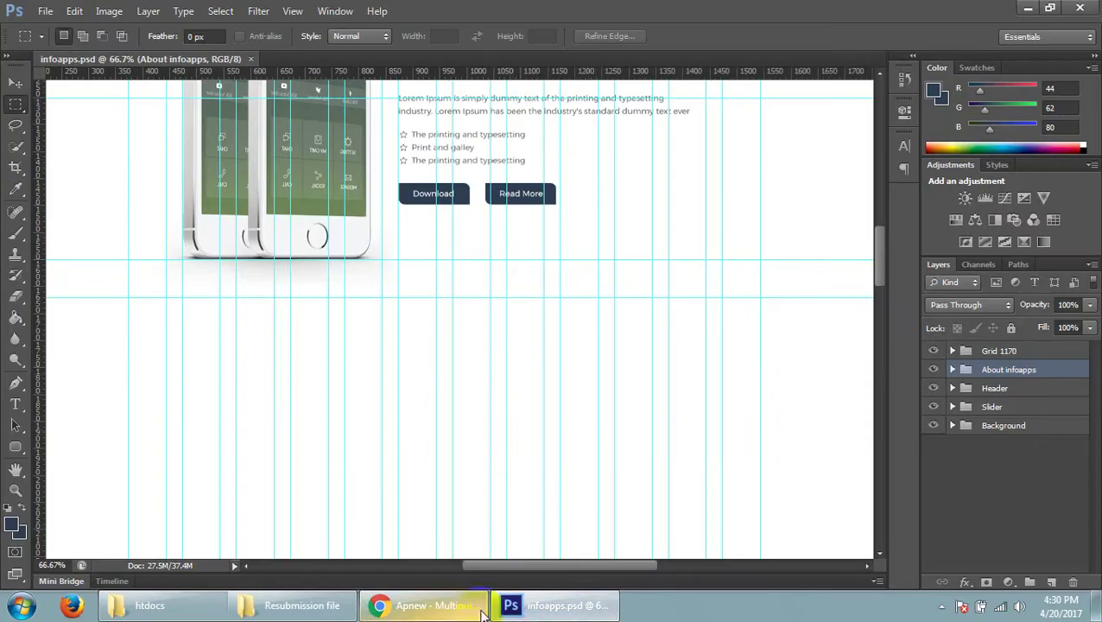
pyautogui.click(423, 605)
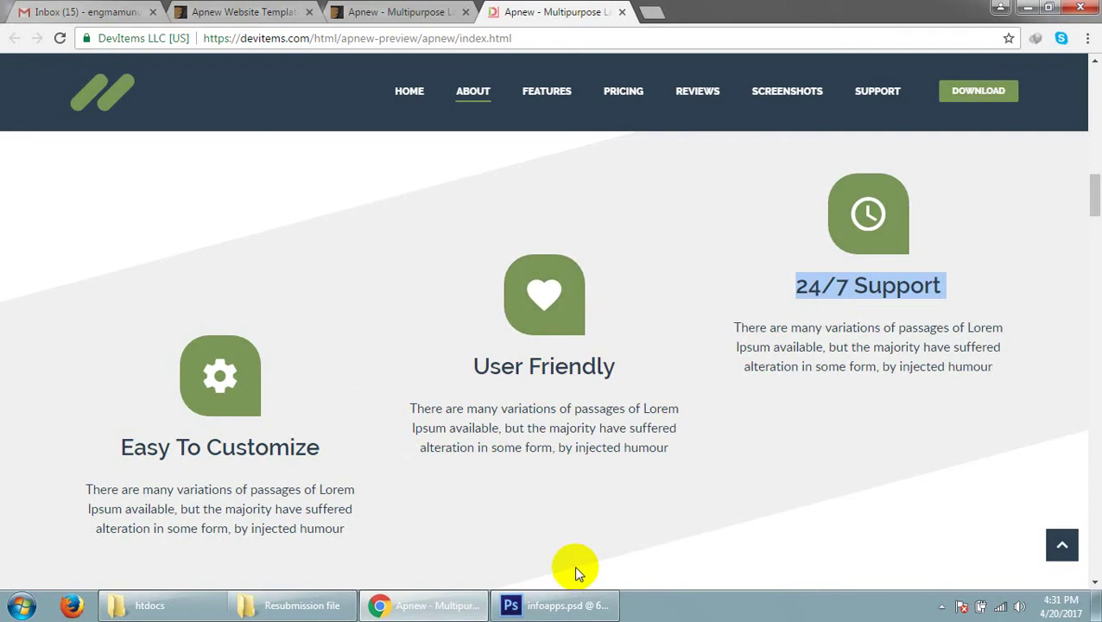
pyautogui.scroll(-2, 438, 386)
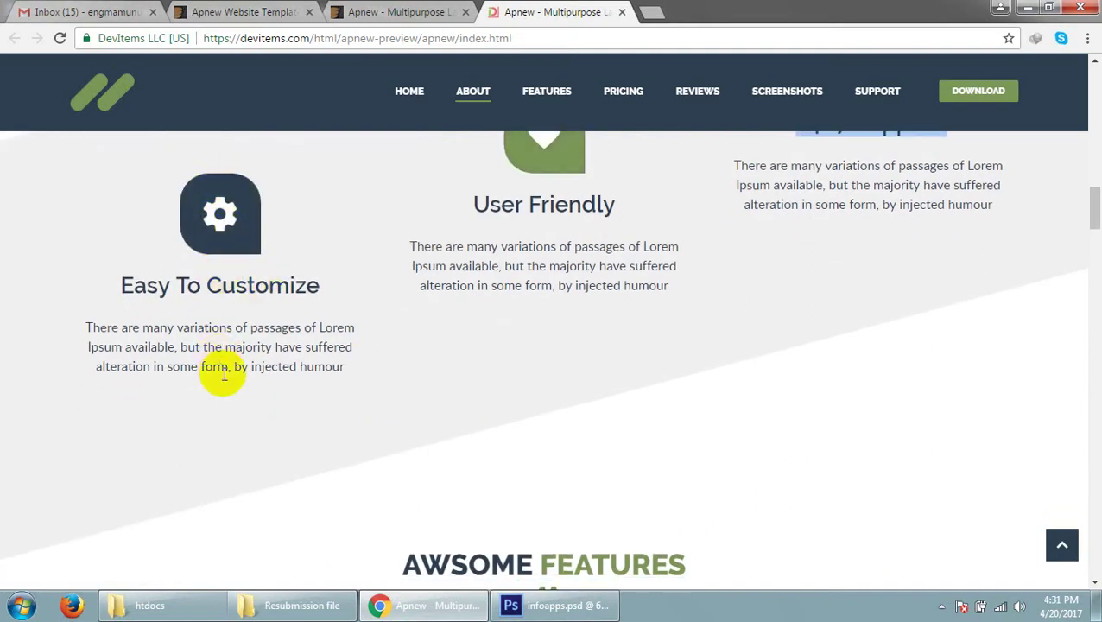
pyautogui.scroll(1, 203, 259)
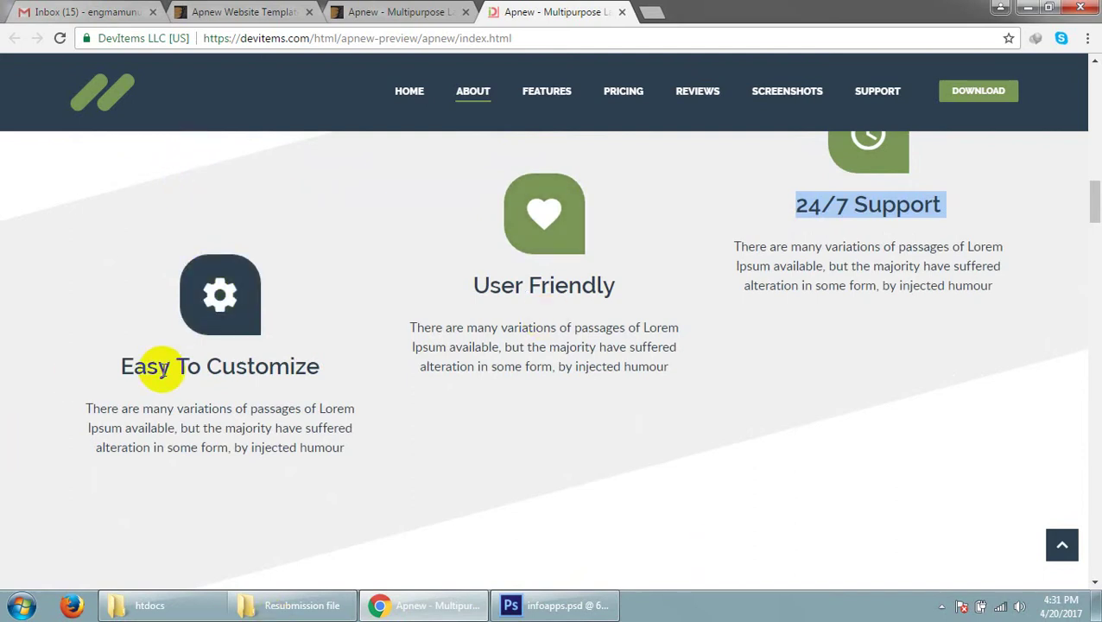
pyautogui.click(553, 606)
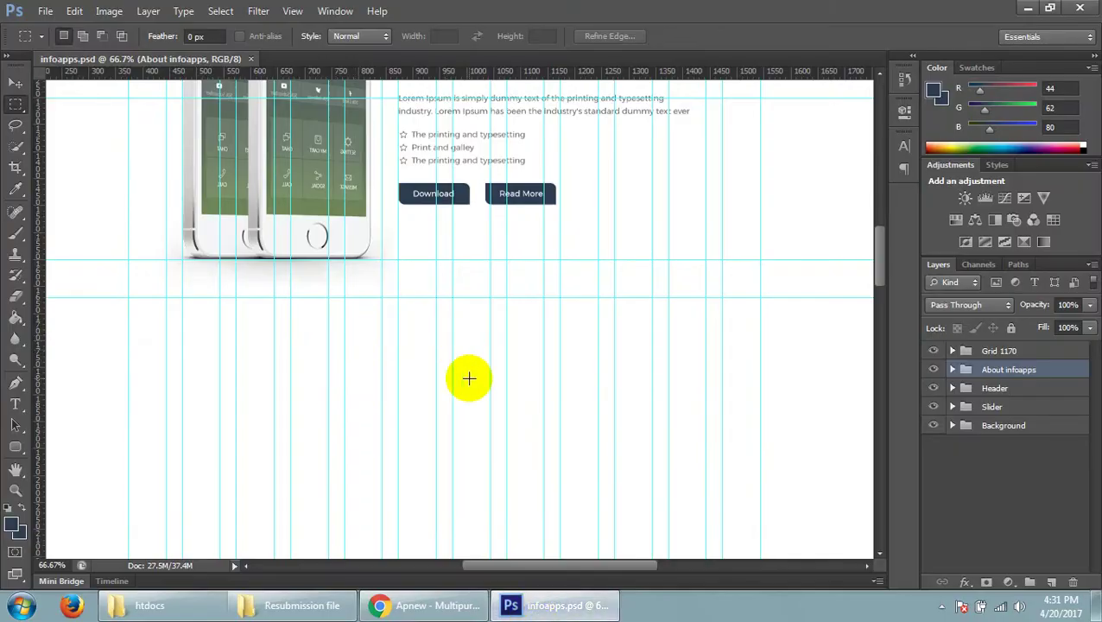
pyautogui.scroll(-1, 468, 377)
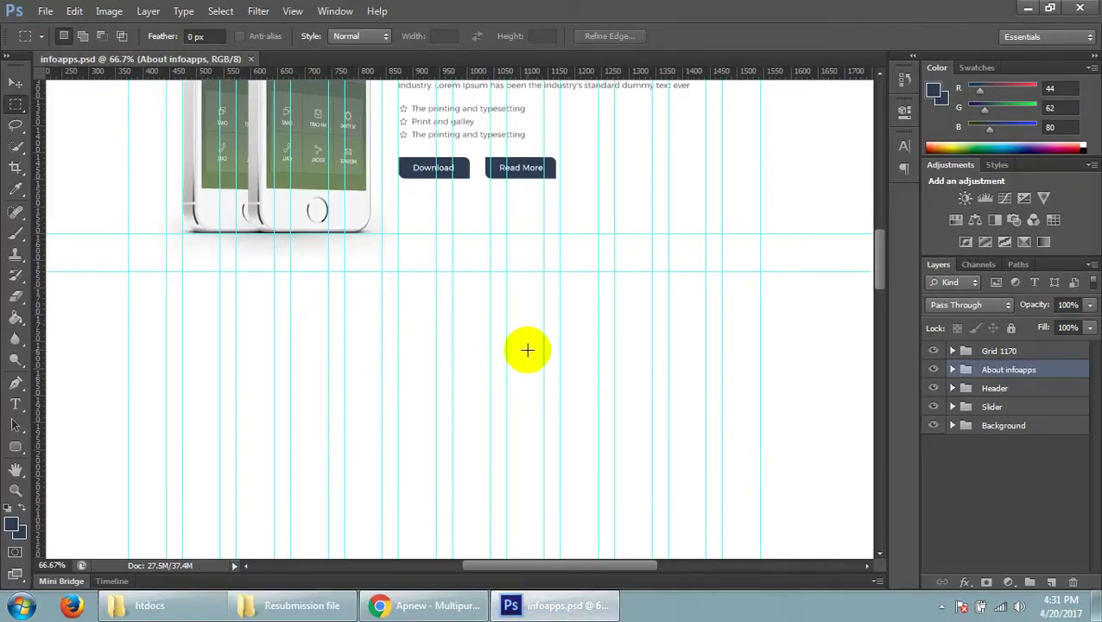
pyautogui.scroll(3, 431, 379)
pyautogui.scroll(2, 431, 378)
pyautogui.scroll(3, 431, 364)
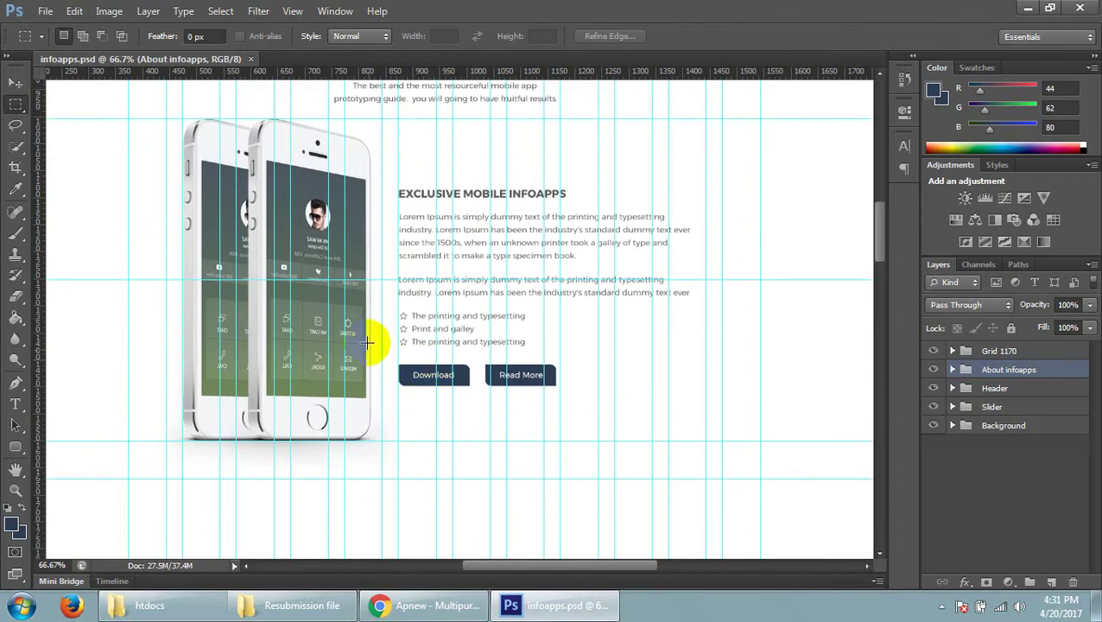
pyautogui.click(398, 605)
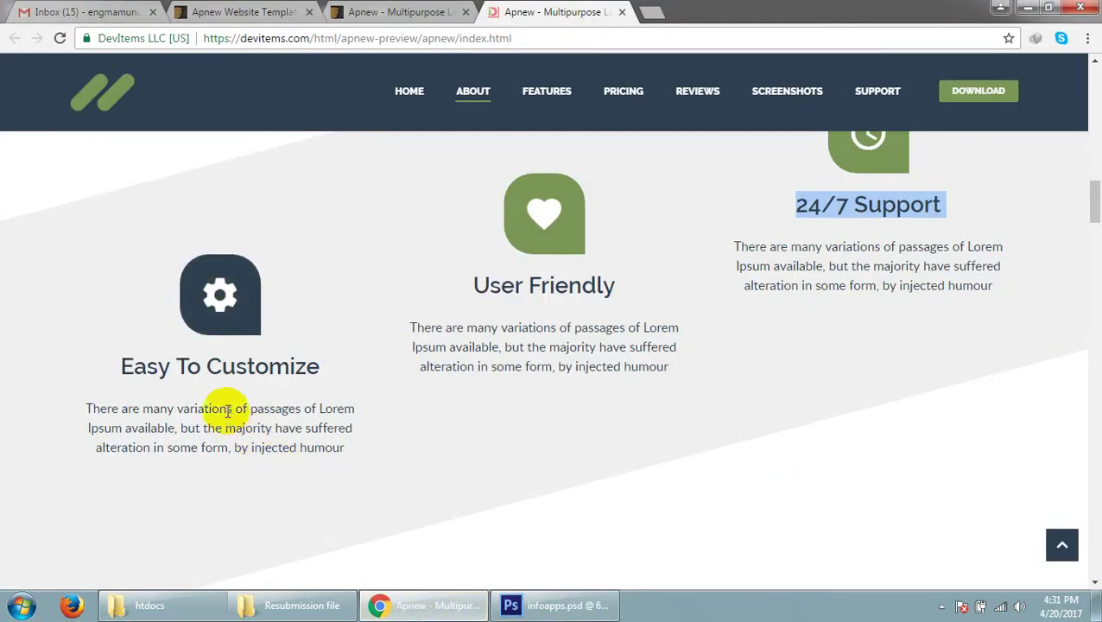
pyautogui.click(229, 432)
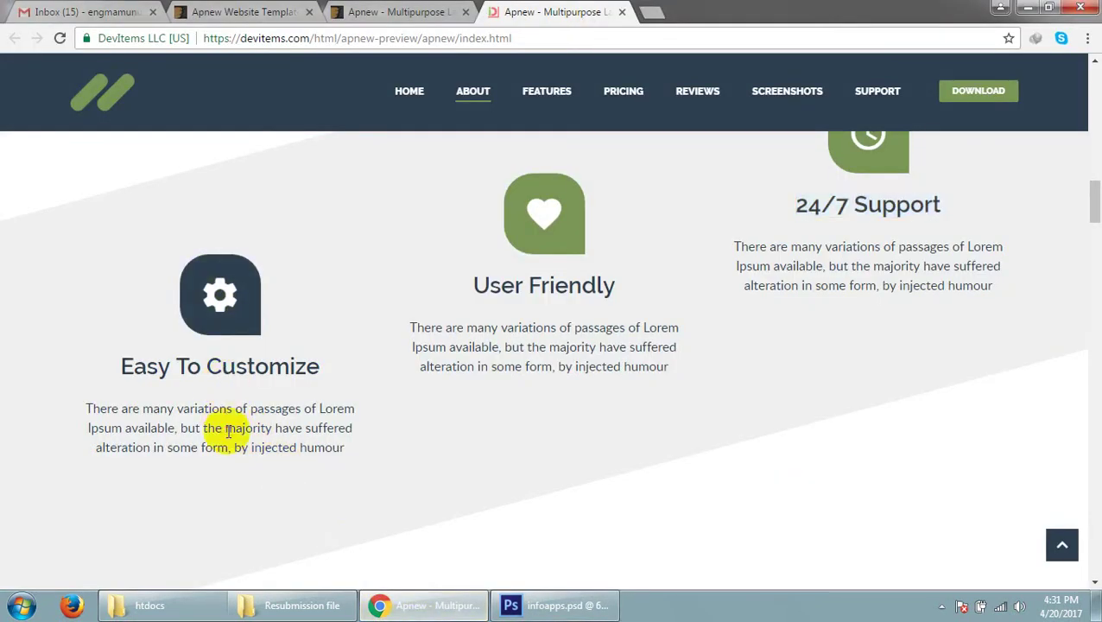
pyautogui.click(210, 289)
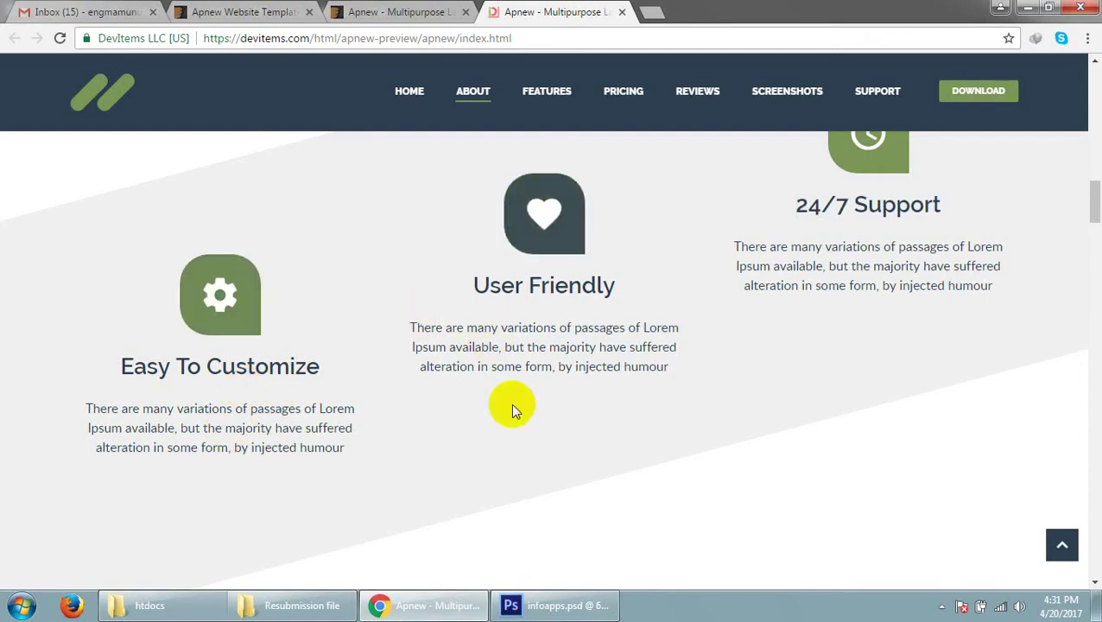
pyautogui.click(521, 607)
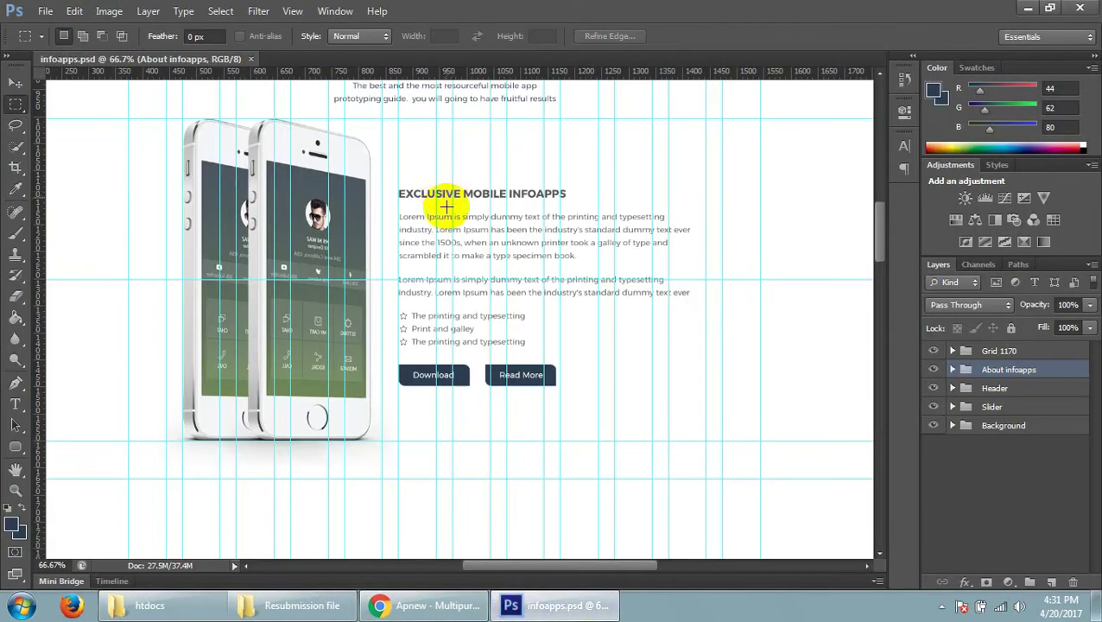
# - Marquee small tile-sized boxes below the About section, deselect, then select the demo's User Friendly heading
pyautogui.moveTo(439, 197); pyautogui.dragTo(460, 214)
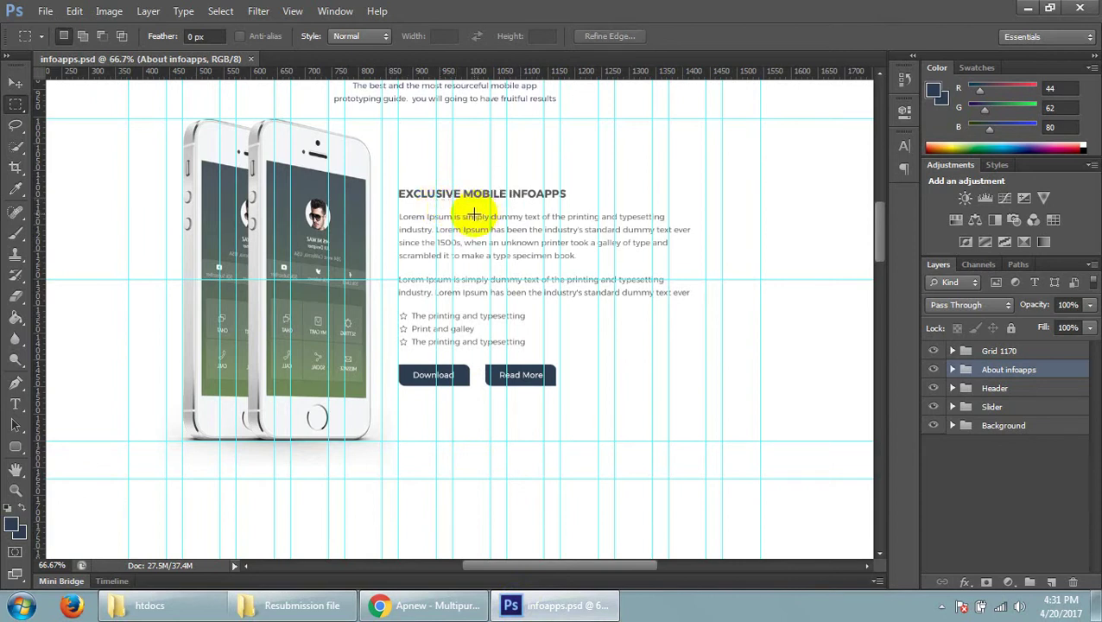
pyautogui.scroll(-1, 519, 362)
pyautogui.scroll(-4, 533, 386)
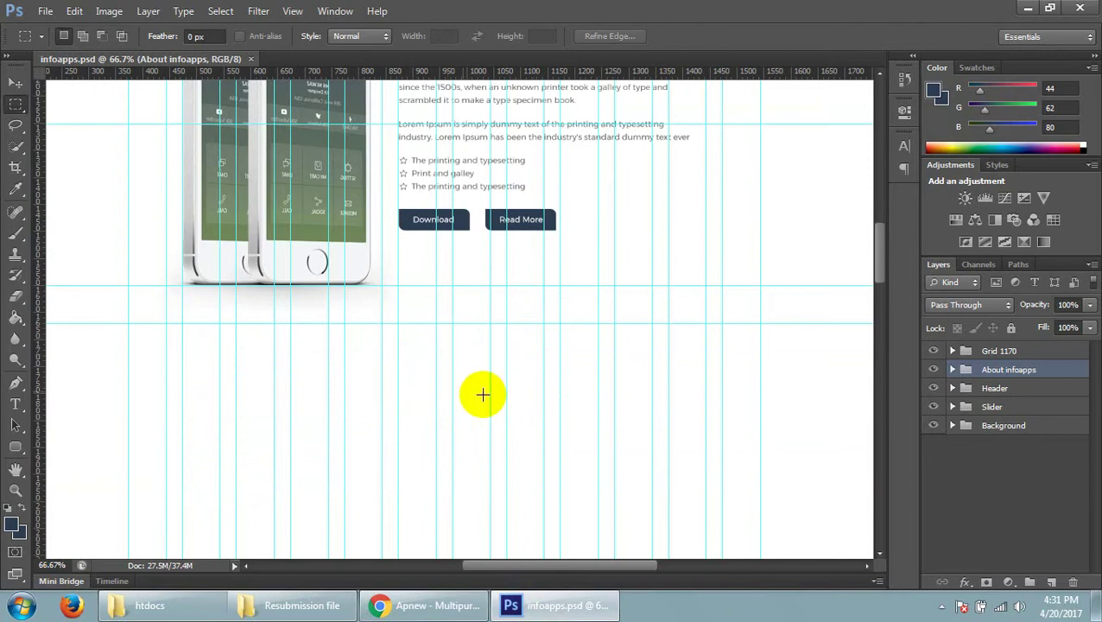
pyautogui.moveTo(399, 392); pyautogui.dragTo(451, 436)
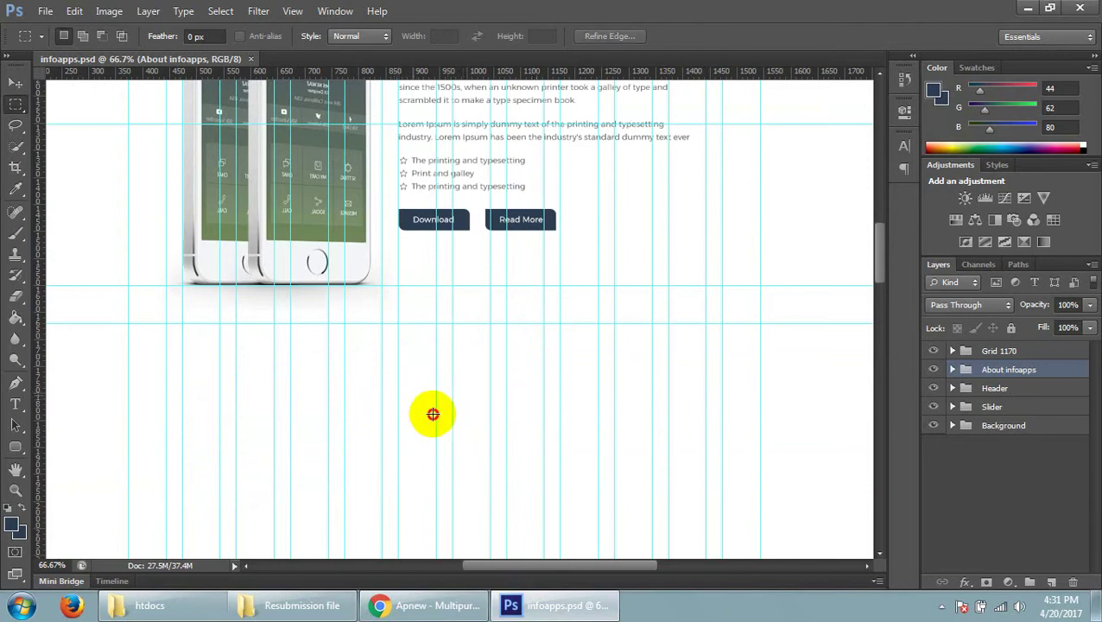
pyautogui.click(557, 443)
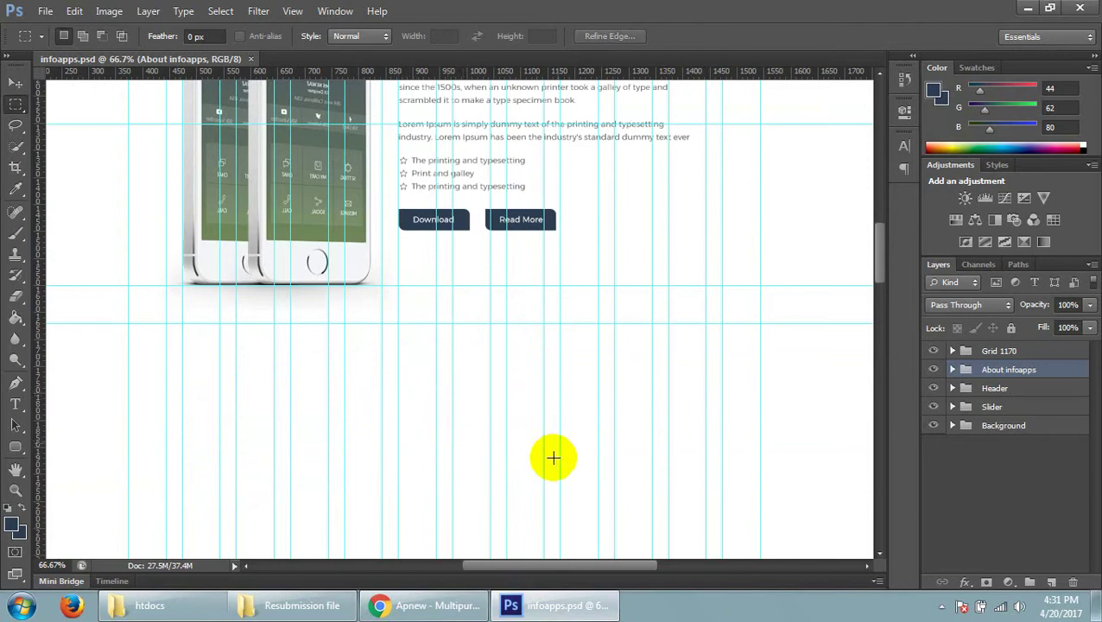
pyautogui.click(423, 604)
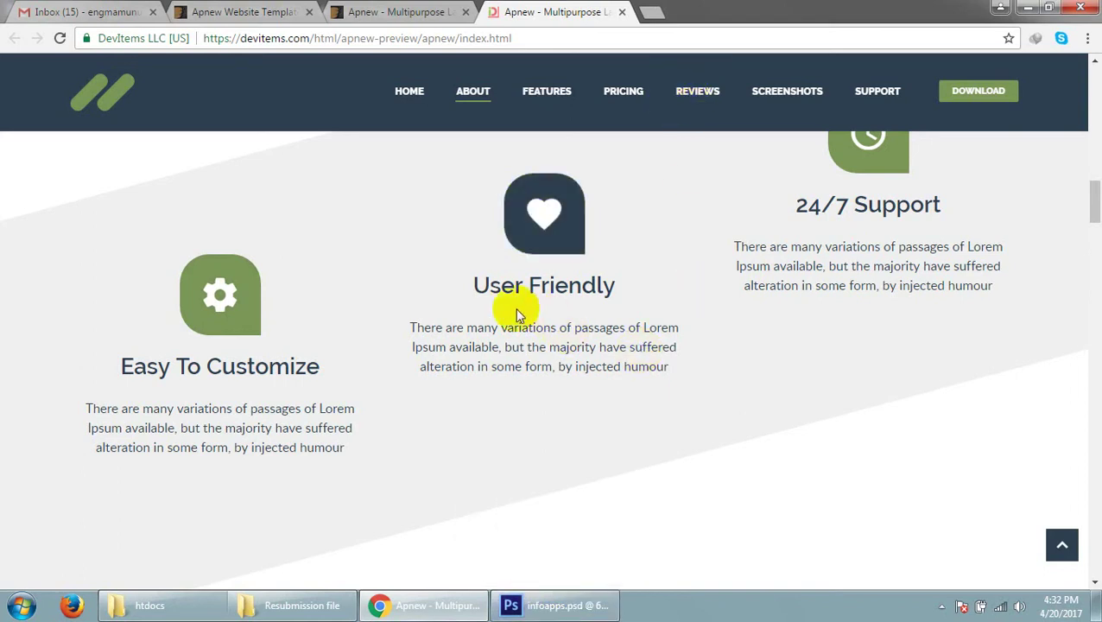
pyautogui.moveTo(462, 287); pyautogui.dragTo(613, 281)
# - Highlight the Easy To Customize and 24/7 Support headings on the Apnew demo, then deselect
pyautogui.click(352, 349)
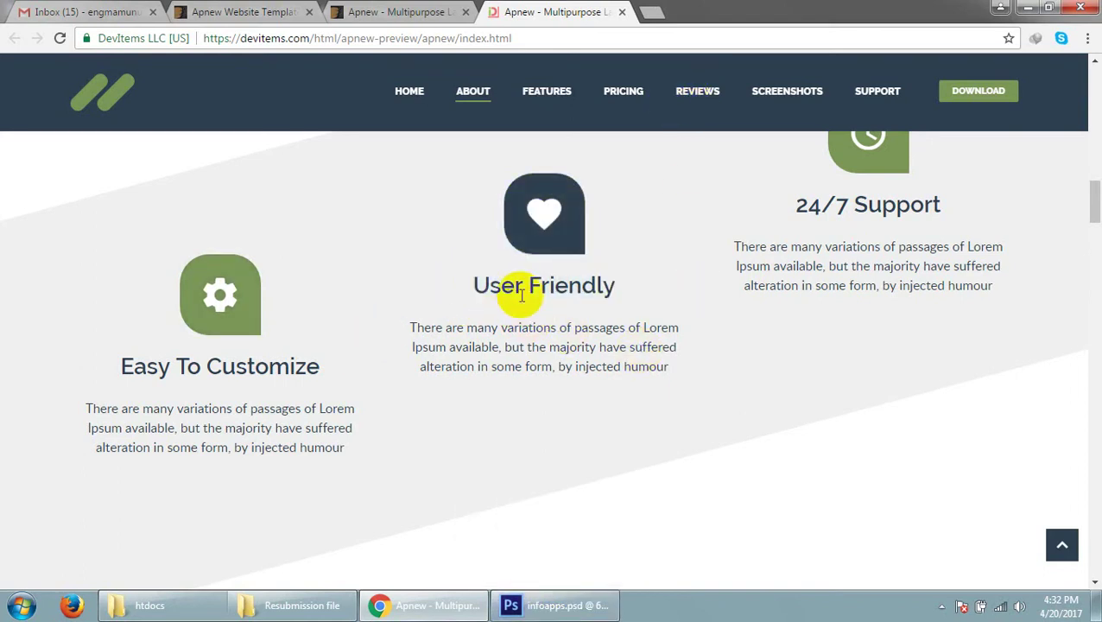
pyautogui.moveTo(116, 368); pyautogui.dragTo(322, 369)
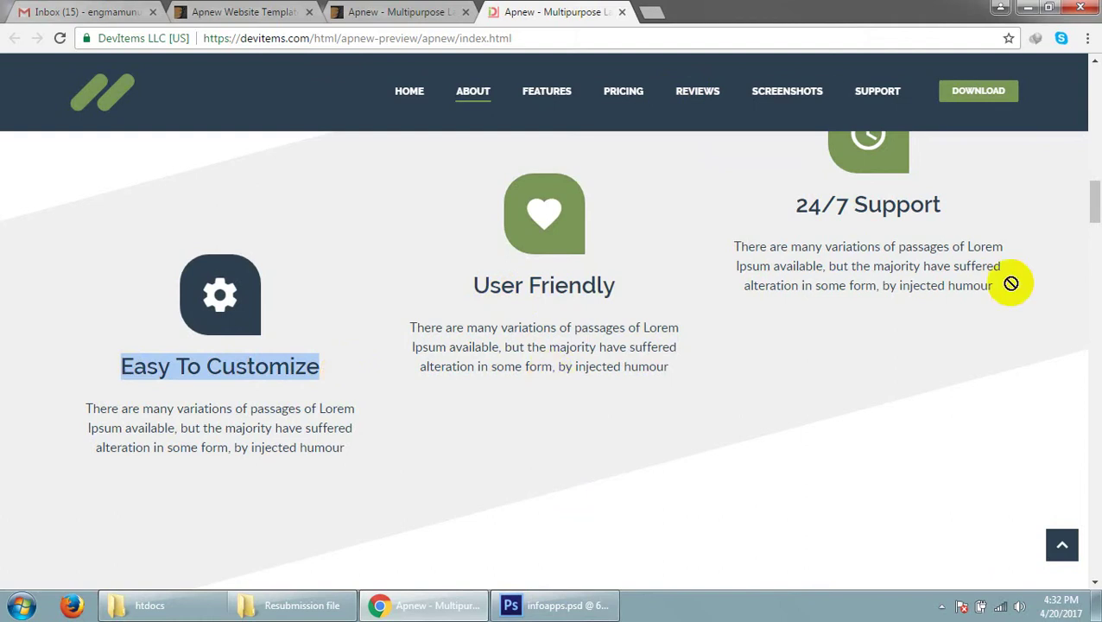
pyautogui.moveTo(792, 205); pyautogui.dragTo(911, 205)
pyautogui.click(906, 212)
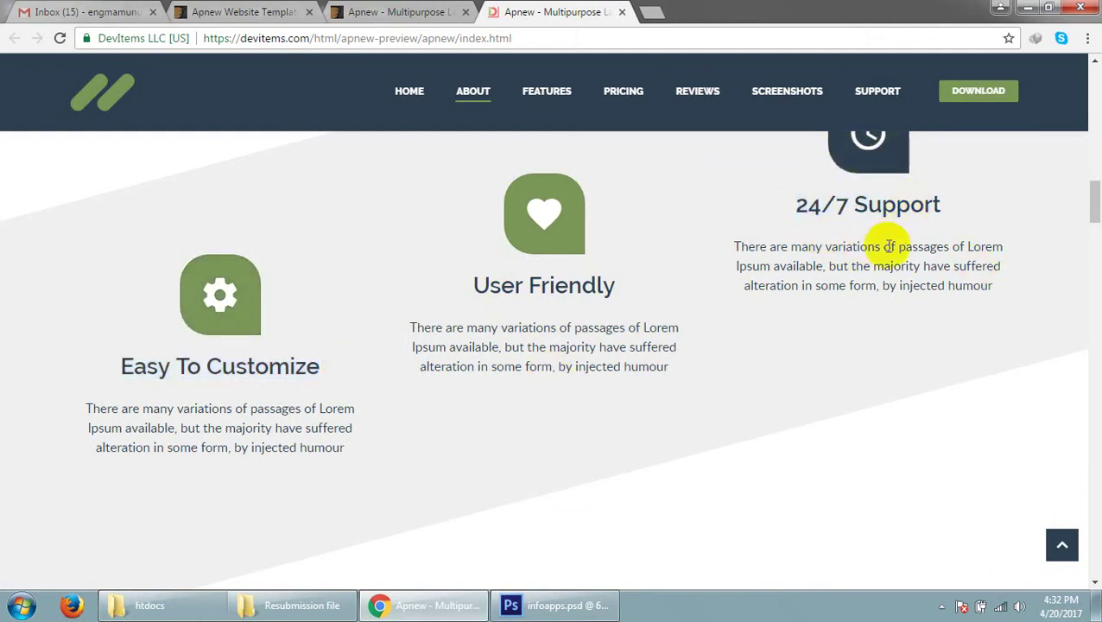
# - Scroll the Apnew demo up and down around its green feature tiles
pyautogui.scroll(1, 618, 382)
pyautogui.scroll(3, 628, 384)
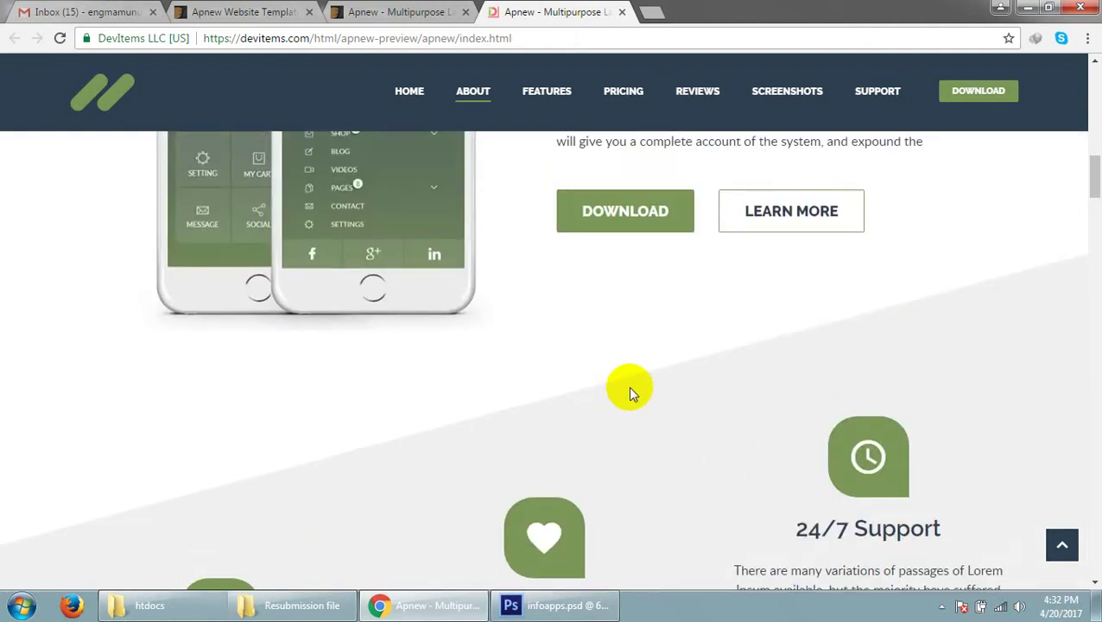
pyautogui.scroll(3, 631, 380)
pyautogui.scroll(-5, 638, 376)
pyautogui.scroll(-1, 637, 375)
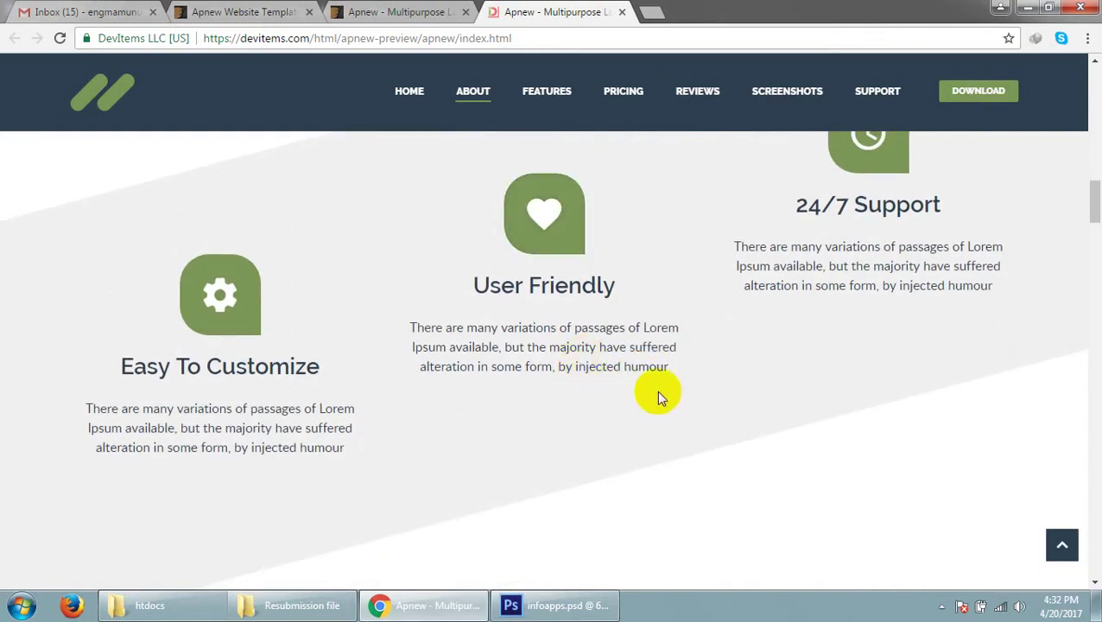
pyautogui.scroll(5, 657, 394)
pyautogui.scroll(3, 658, 395)
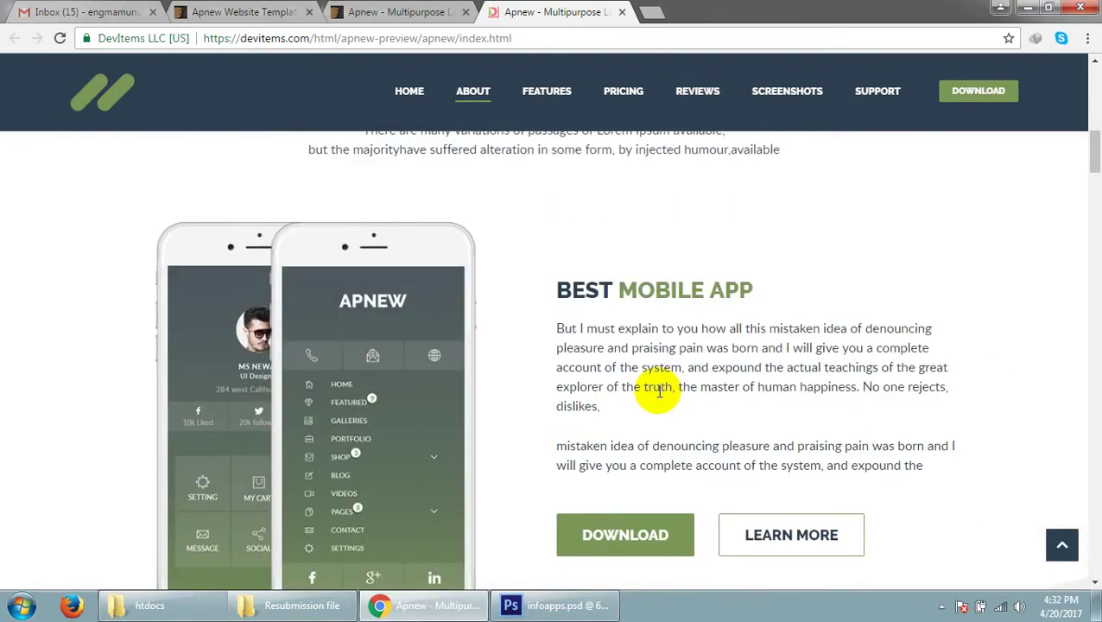
pyautogui.scroll(-5, 659, 390)
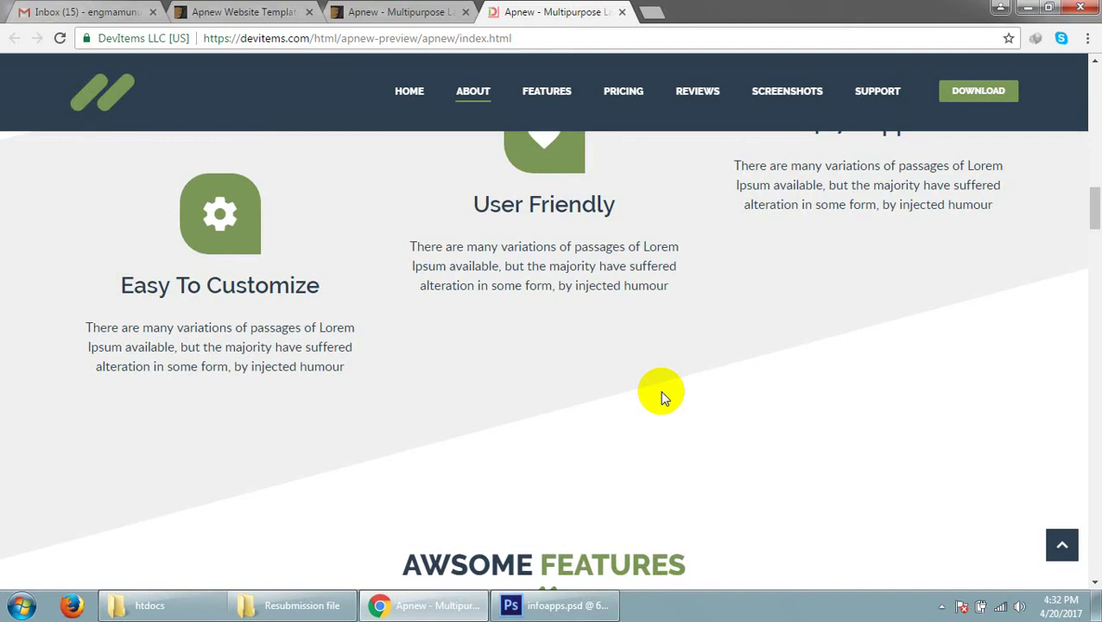
pyautogui.scroll(1, 659, 397)
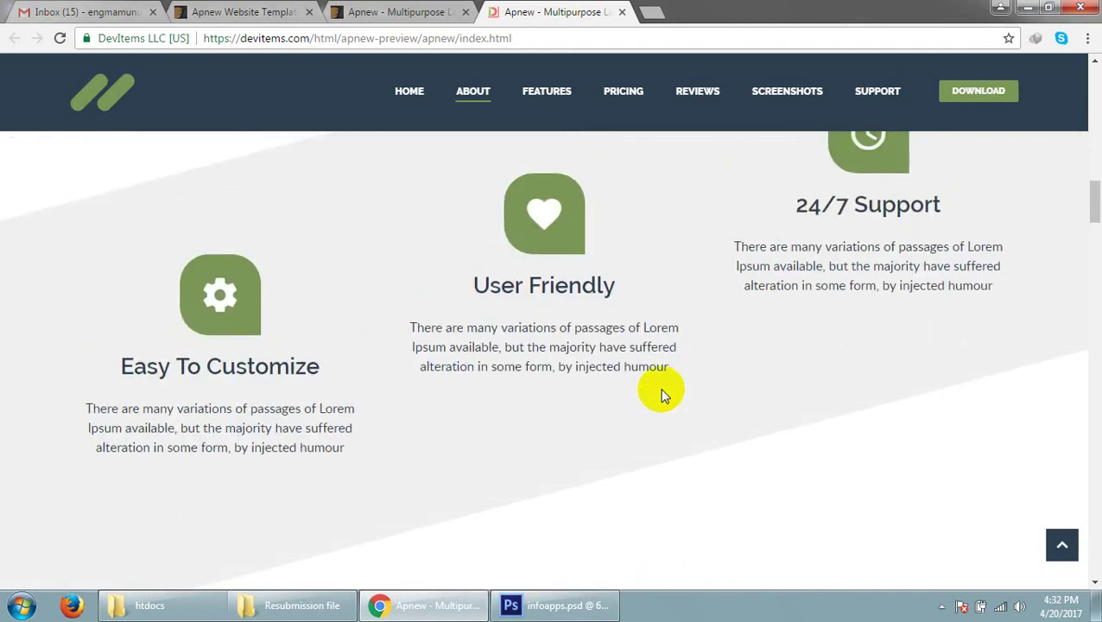
# - Pick the Type tool in Photoshop, then return to the Apnew feature tiles
pyautogui.click(429, 609)
pyautogui.scroll(-2, 415, 423)
pyautogui.scroll(-2, 435, 425)
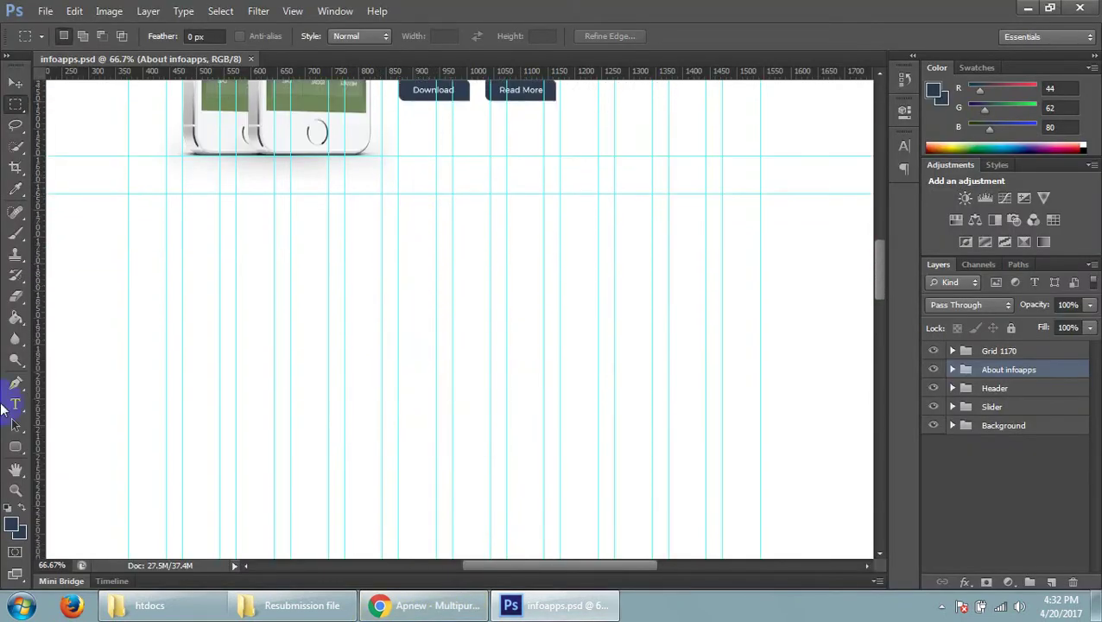
pyautogui.click(16, 403)
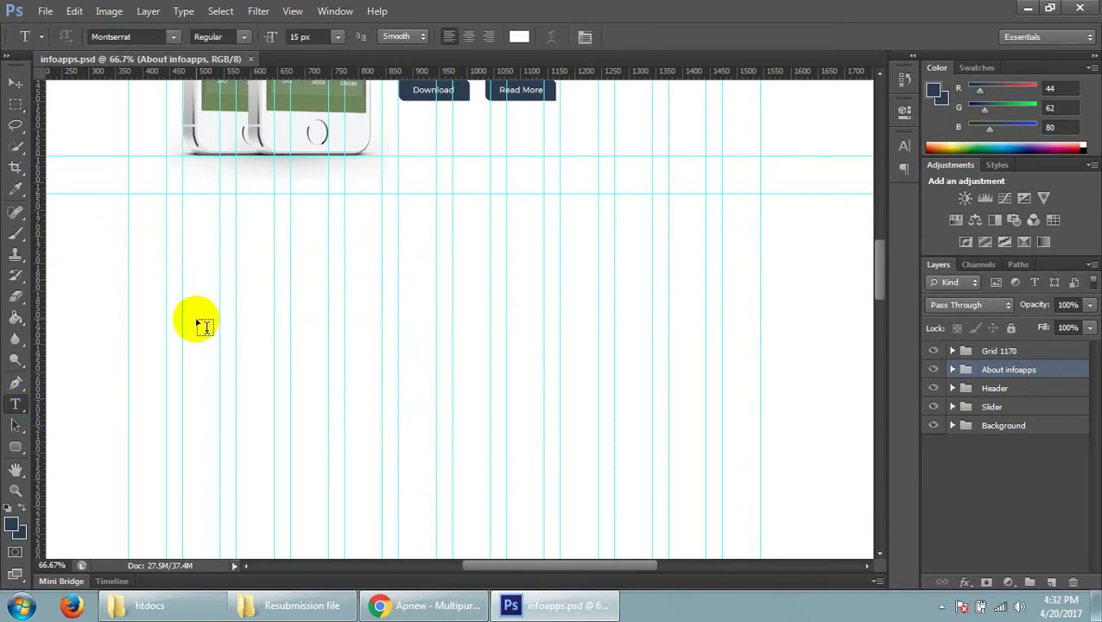
pyautogui.click(381, 604)
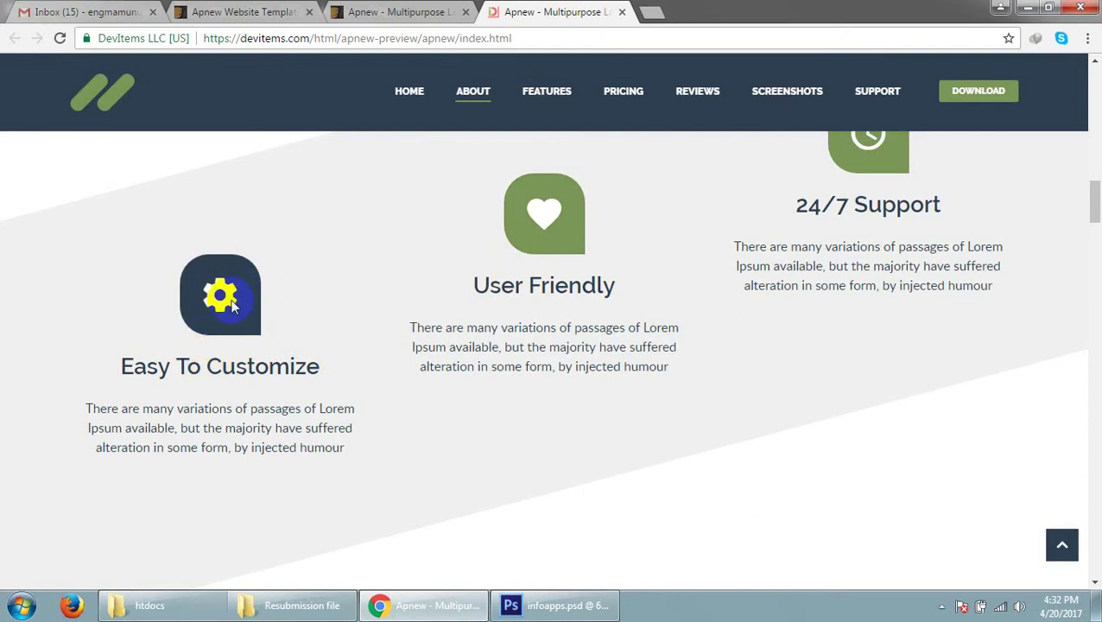
pyautogui.scroll(1, 655, 189)
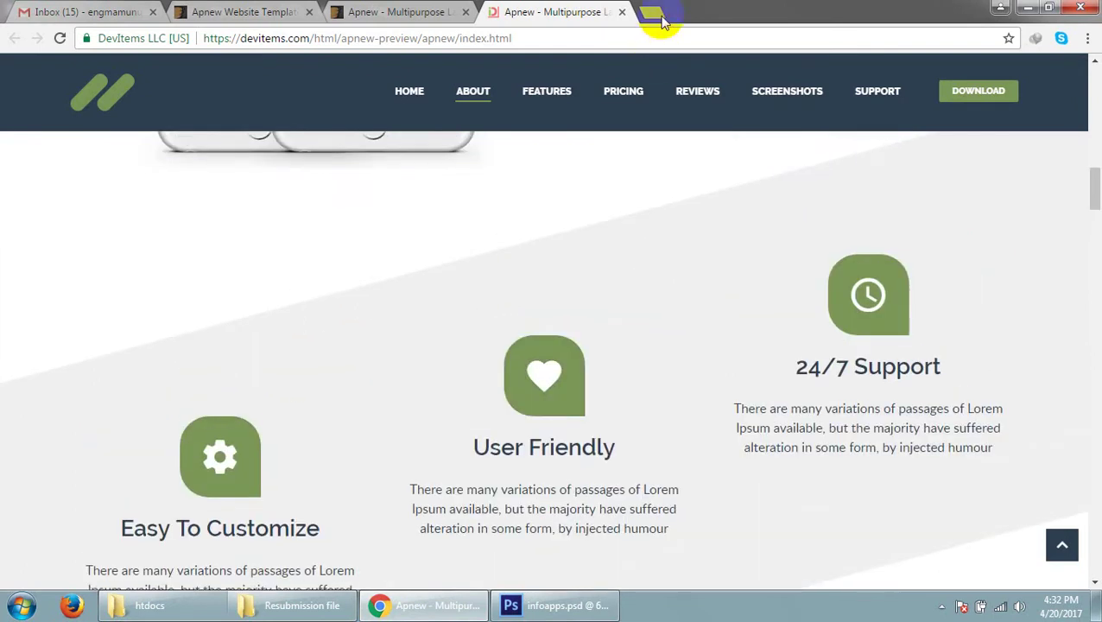
# - Search for the Font Awesome cheat sheet in a new tab and open the Cheatsheet result
pyautogui.click(653, 12)
pyautogui.write('f')
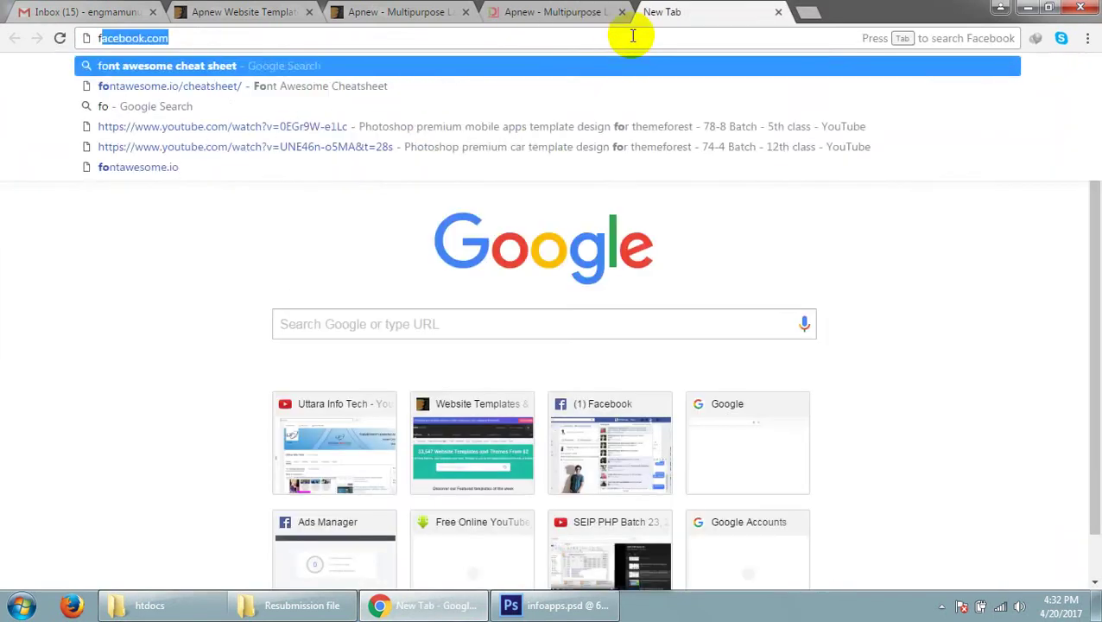
pyautogui.write('ont')
pyautogui.press('Return')
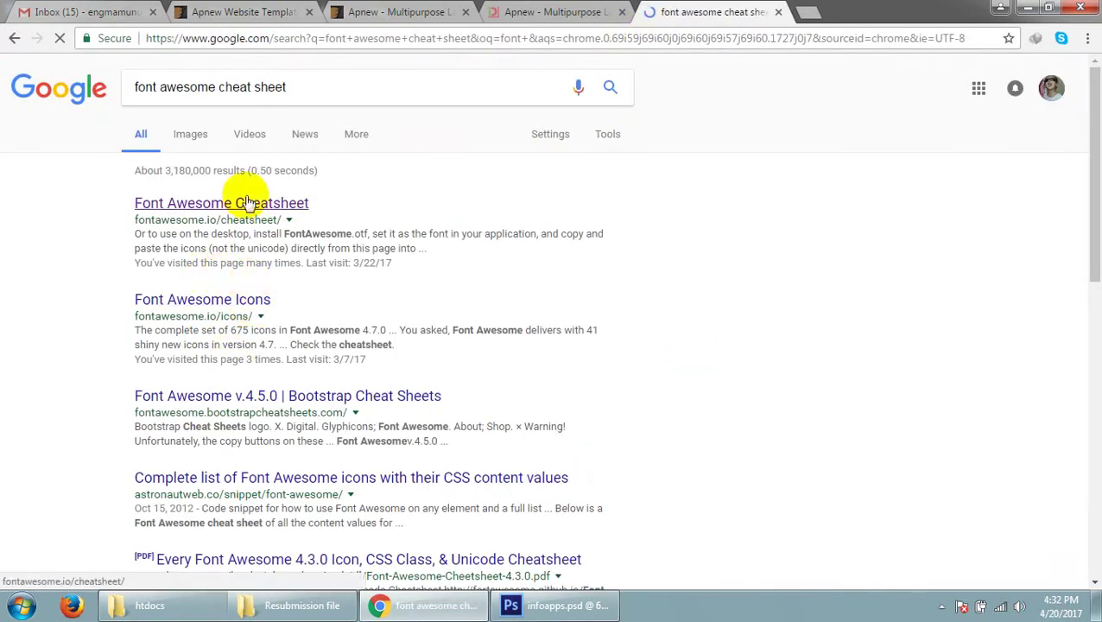
pyautogui.click(209, 204)
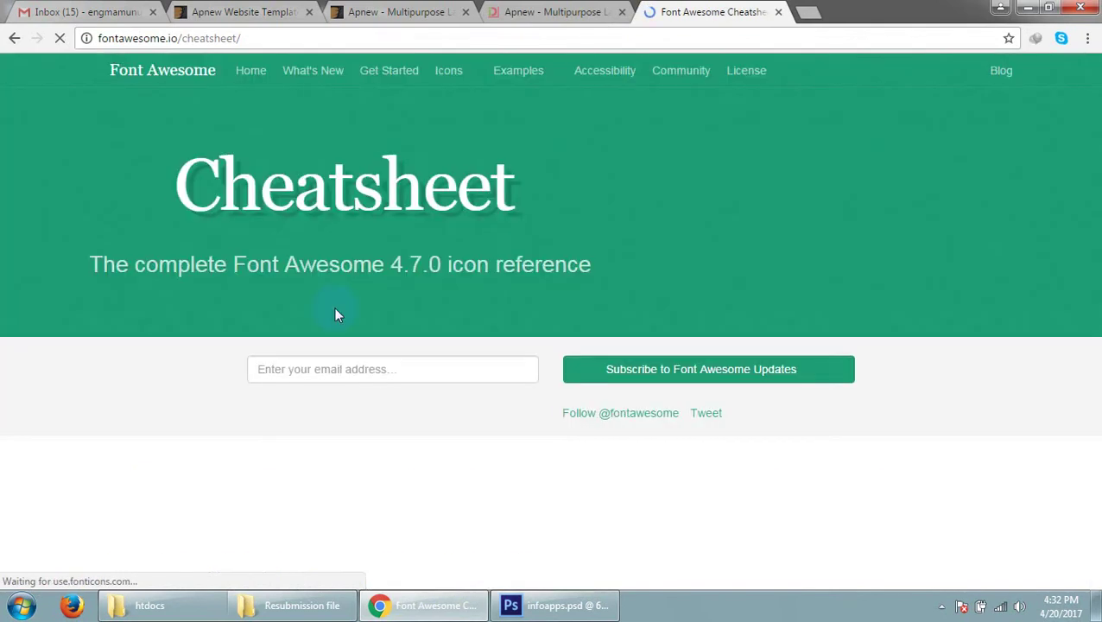
pyautogui.scroll(-3, 652, 436)
pyautogui.scroll(-2, 652, 437)
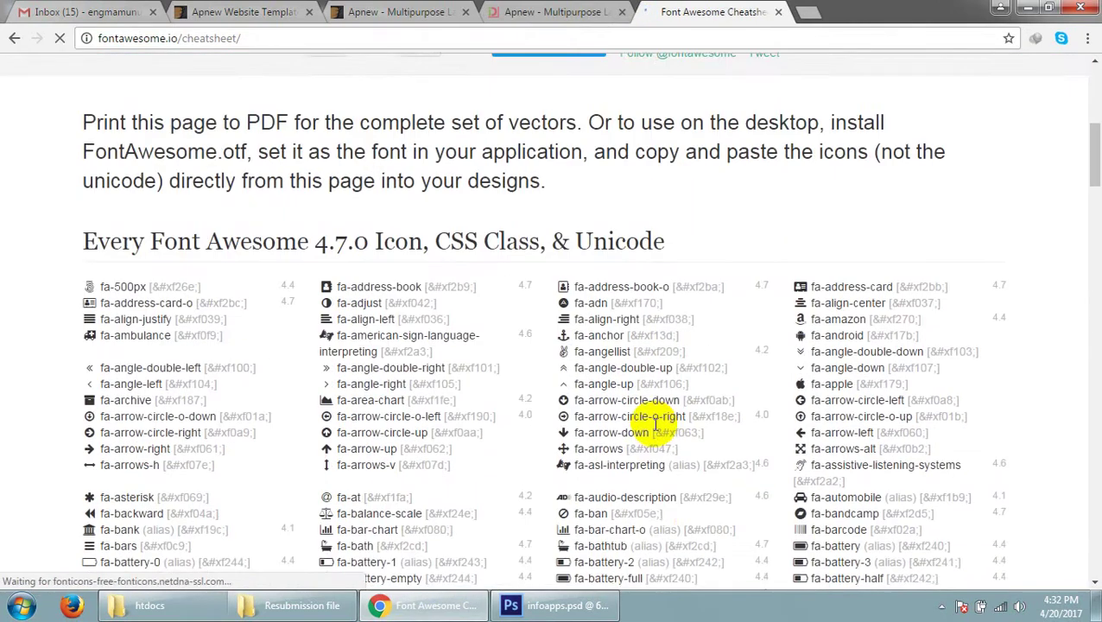
pyautogui.scroll(-1, 644, 418)
# - Search the cheatsheet page for 'setting' and step through the matches
pyautogui.hotkey('ctrl', 'f')
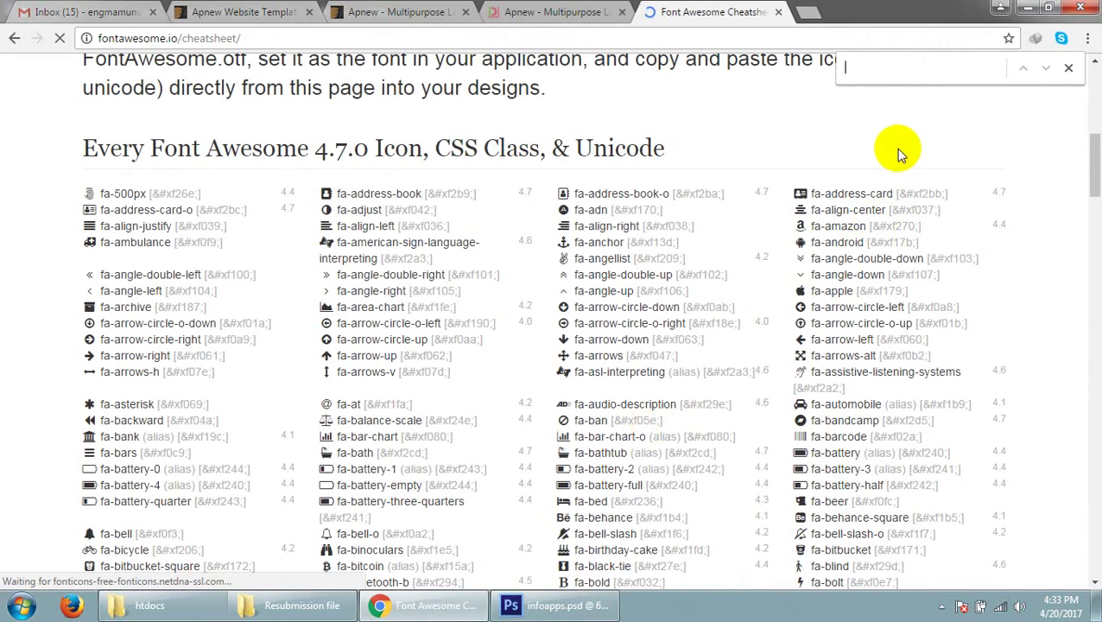
pyautogui.write('setting')
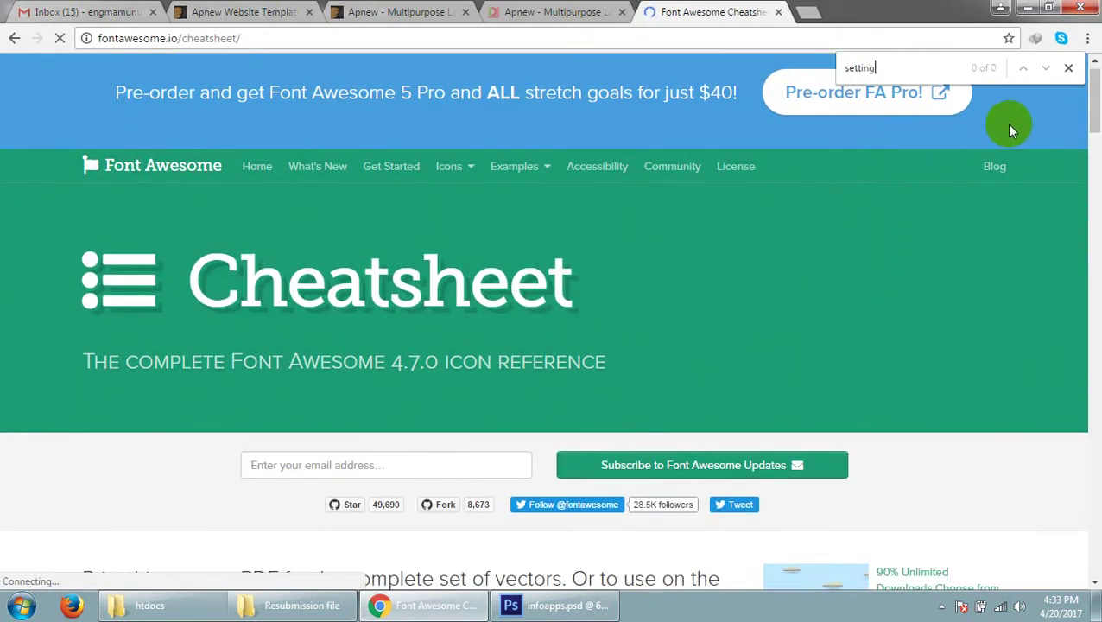
pyautogui.press('BackSpace')
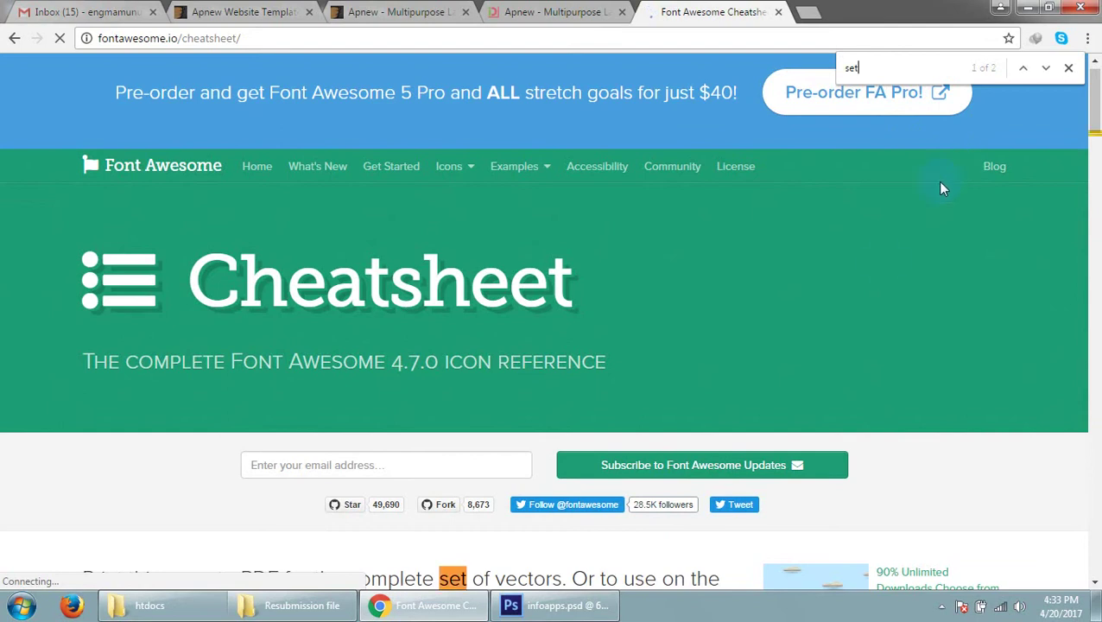
pyautogui.scroll(-4, 731, 316)
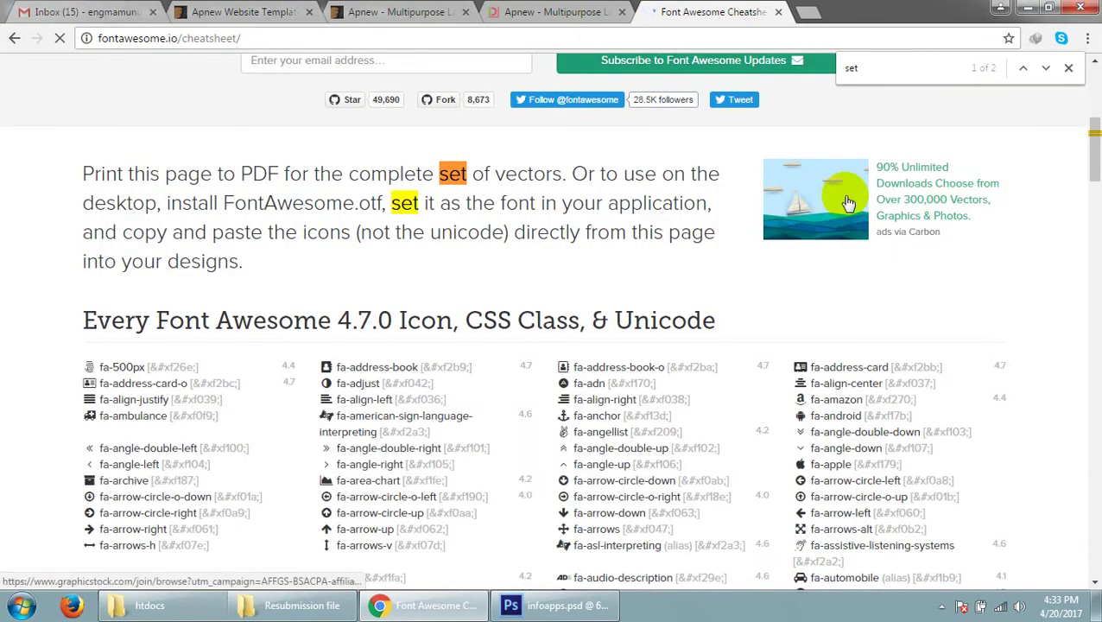
pyautogui.click(1046, 67)
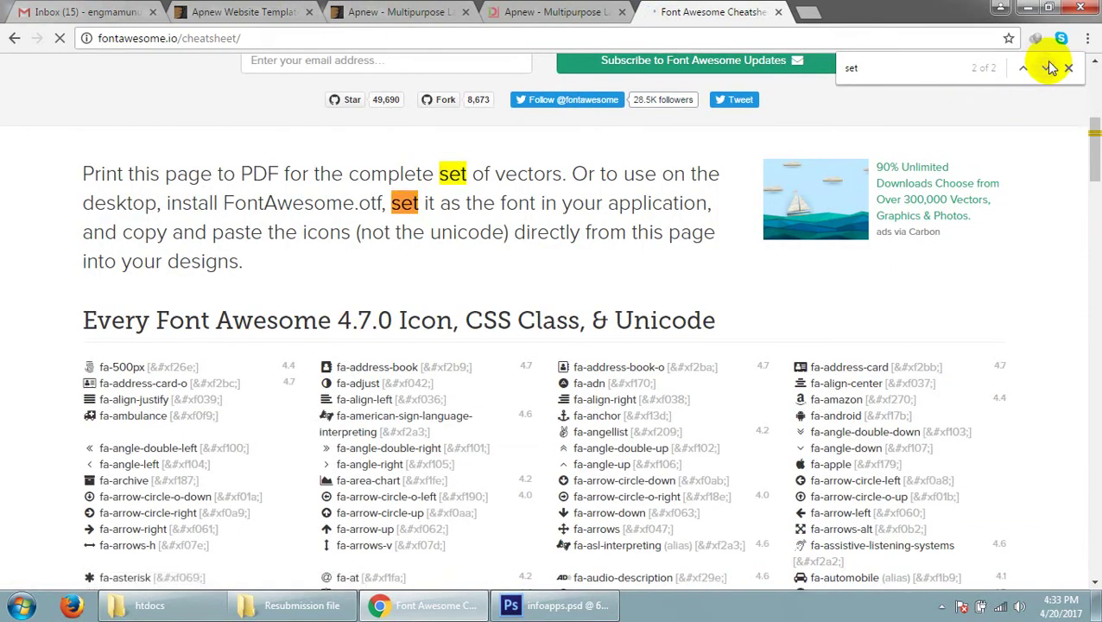
pyautogui.scroll(-4, 713, 468)
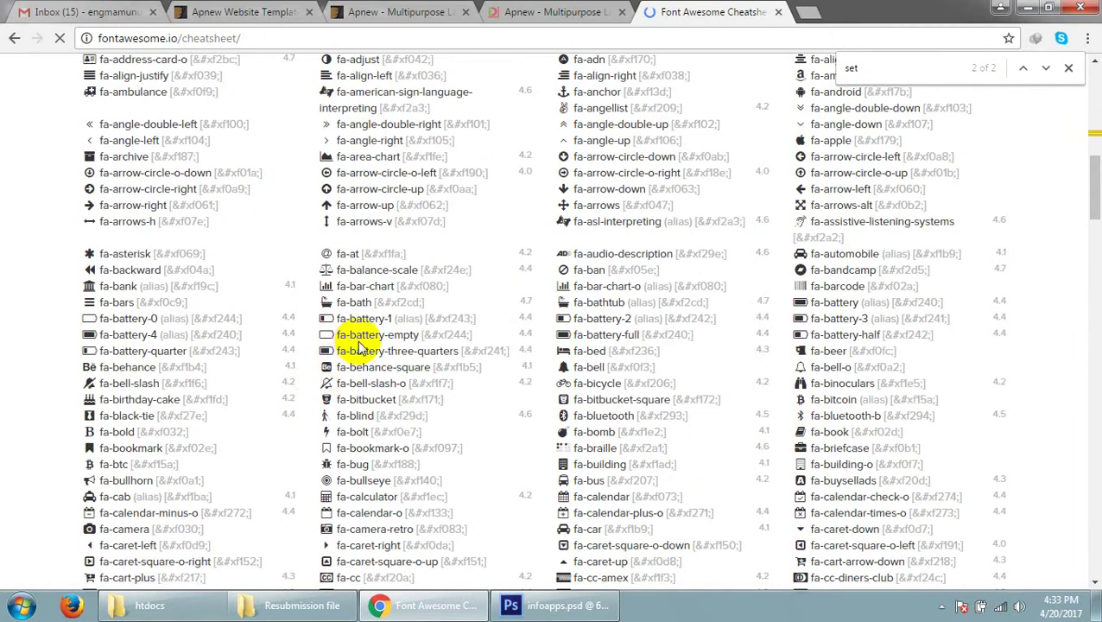
pyautogui.scroll(-3, 361, 347)
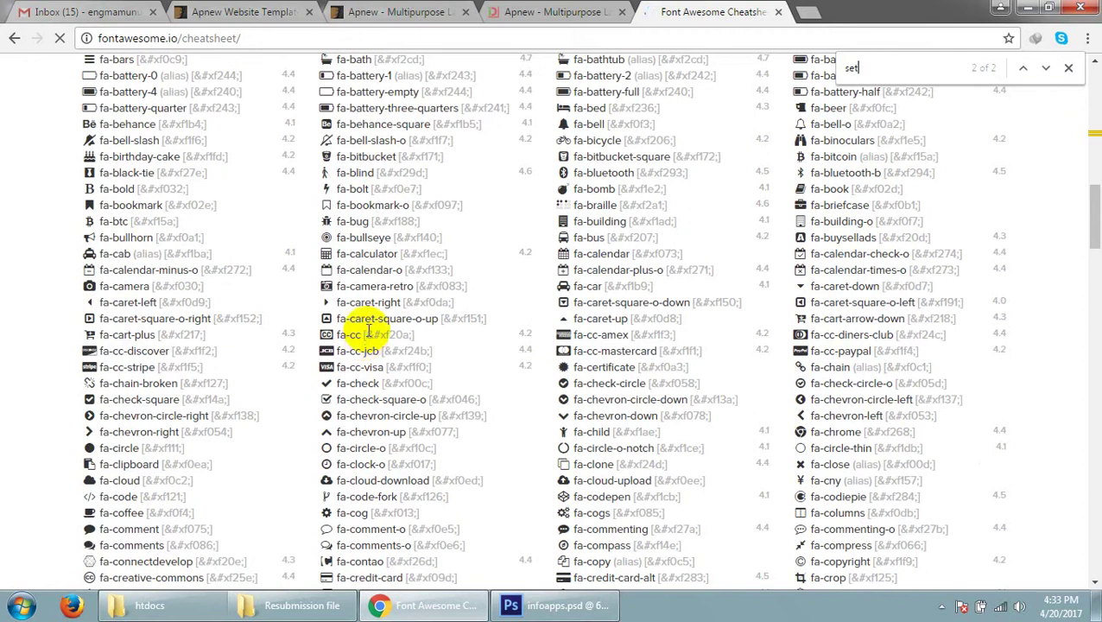
# - Change the page search to 'cog' and select the fa-cog gear glyph
pyautogui.click(851, 69)
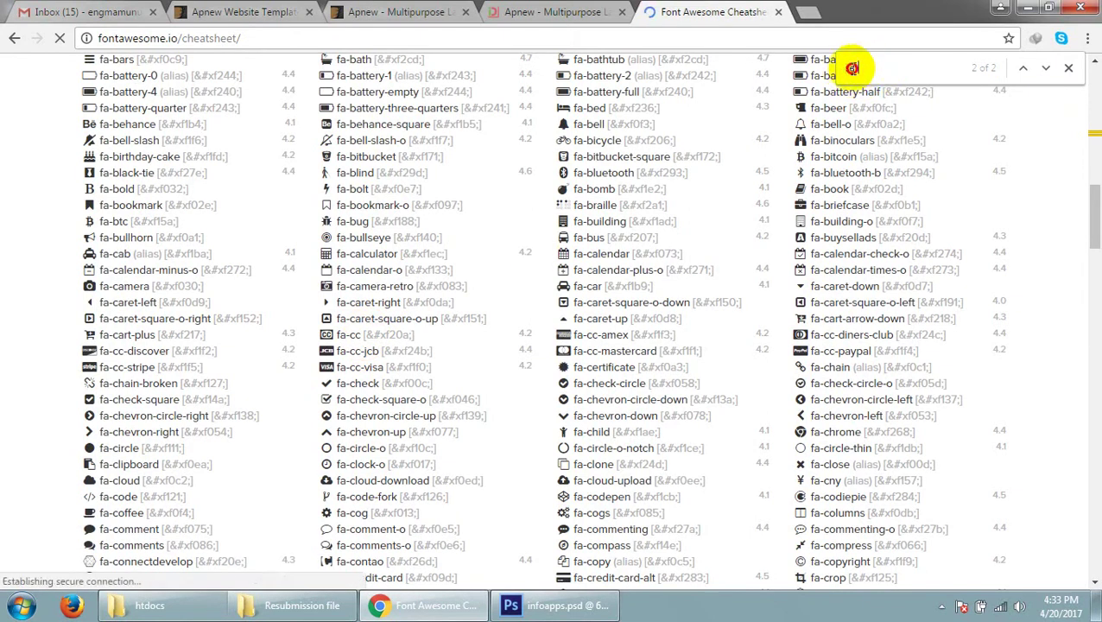
pyautogui.write('co')
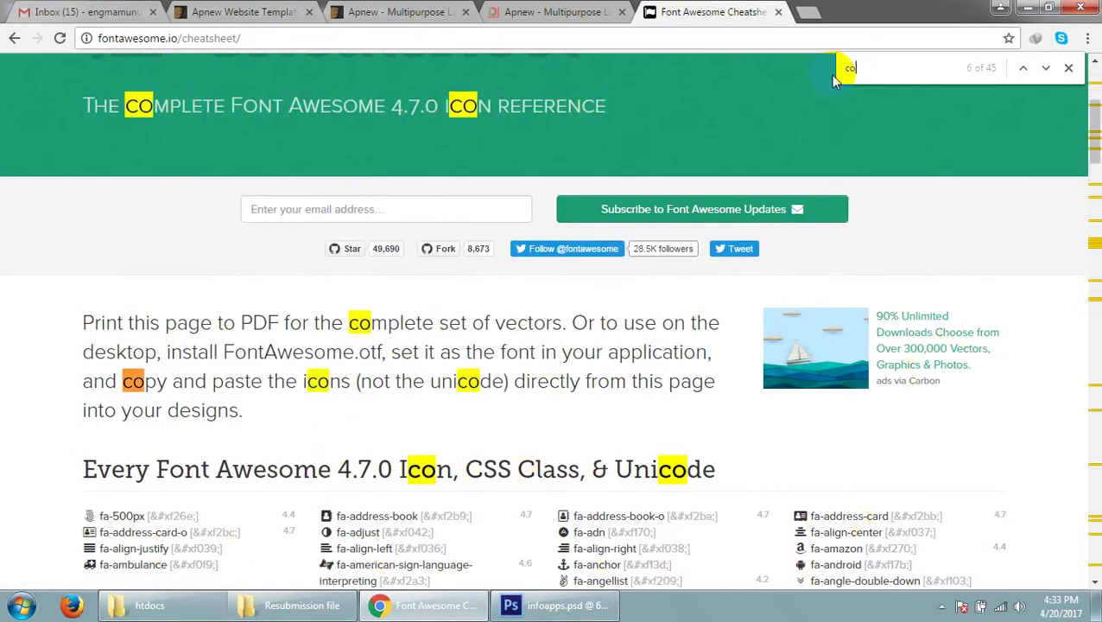
pyautogui.write('g')
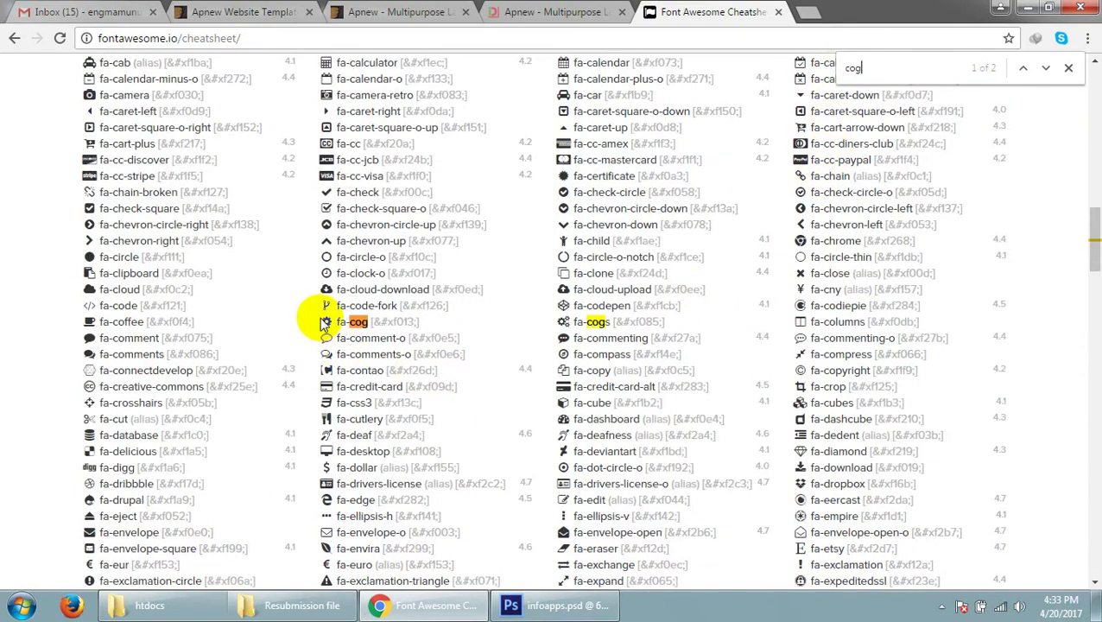
pyautogui.doubleClick(325, 318)
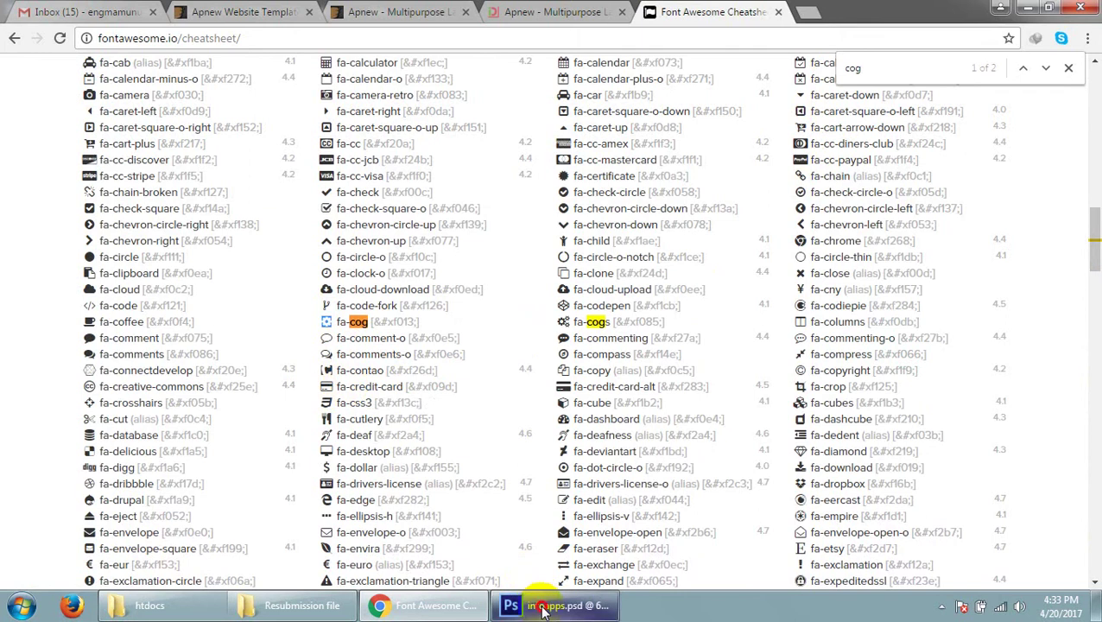
pyautogui.click(511, 605)
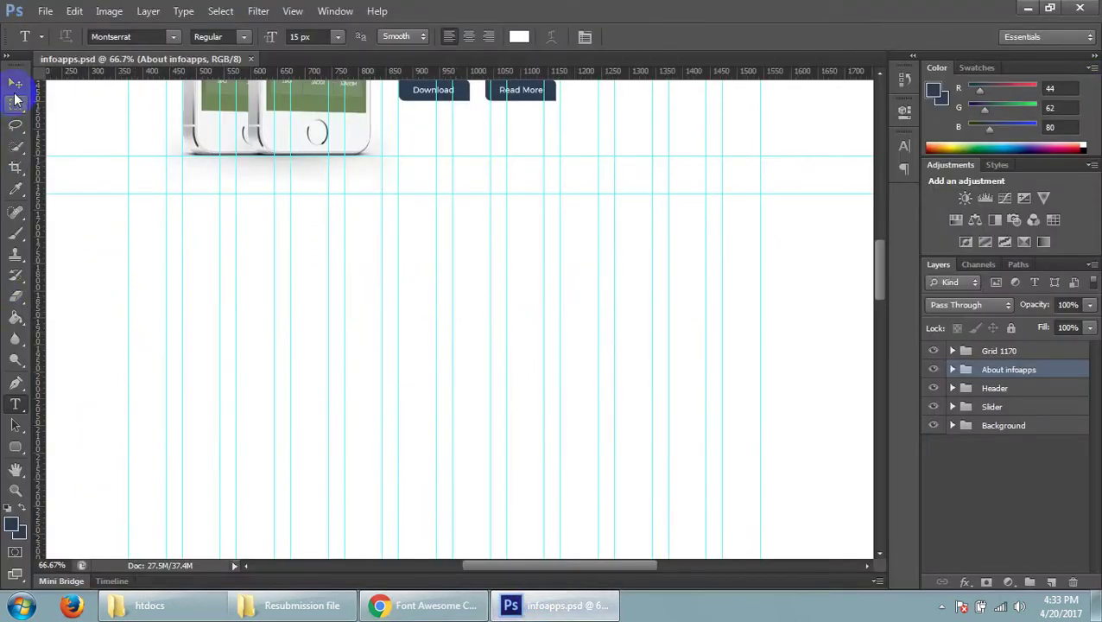
# - Start a FontAwesome text layer below the phone mockups at 50 px size
pyautogui.click(15, 82)
pyautogui.click(13, 406)
pyautogui.click(212, 268)
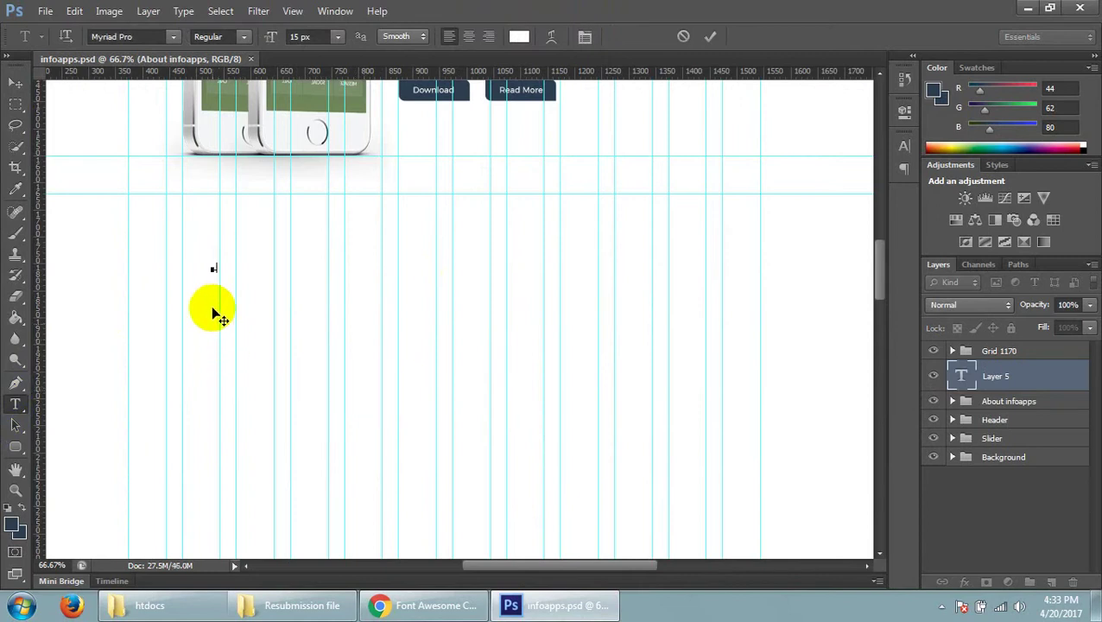
pyautogui.click(213, 267)
pyautogui.write('Font')
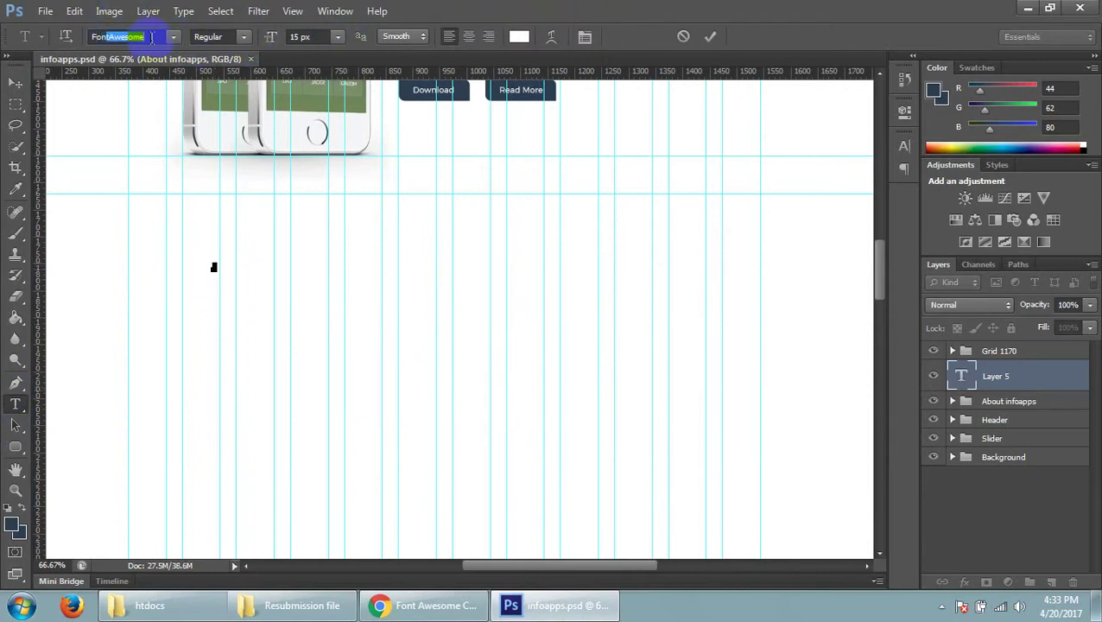
pyautogui.press('Return')
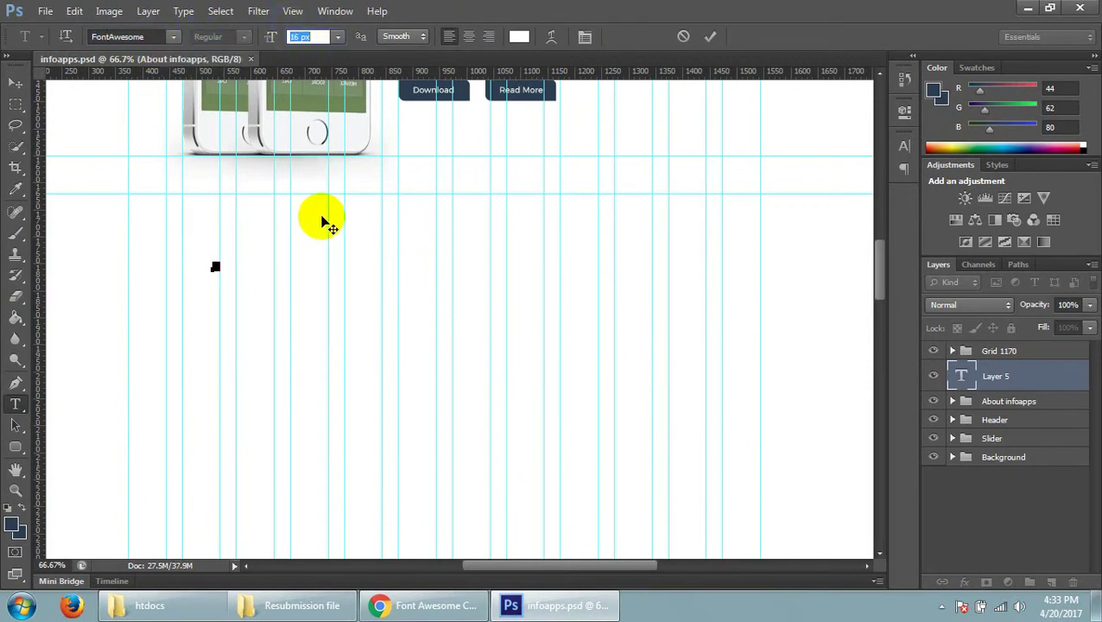
pyautogui.write('52')
pyautogui.press('Return')
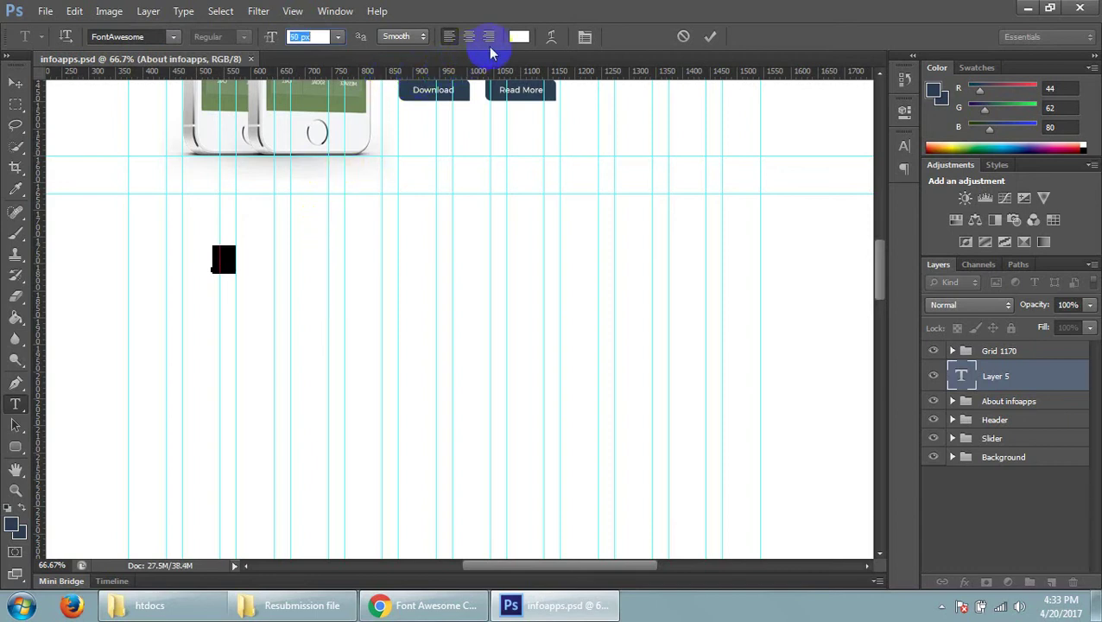
# - Colour the gear icon grey #555 and commit the text
pyautogui.click(518, 36)
pyautogui.moveTo(617, 365); pyautogui.dragTo(580, 371)
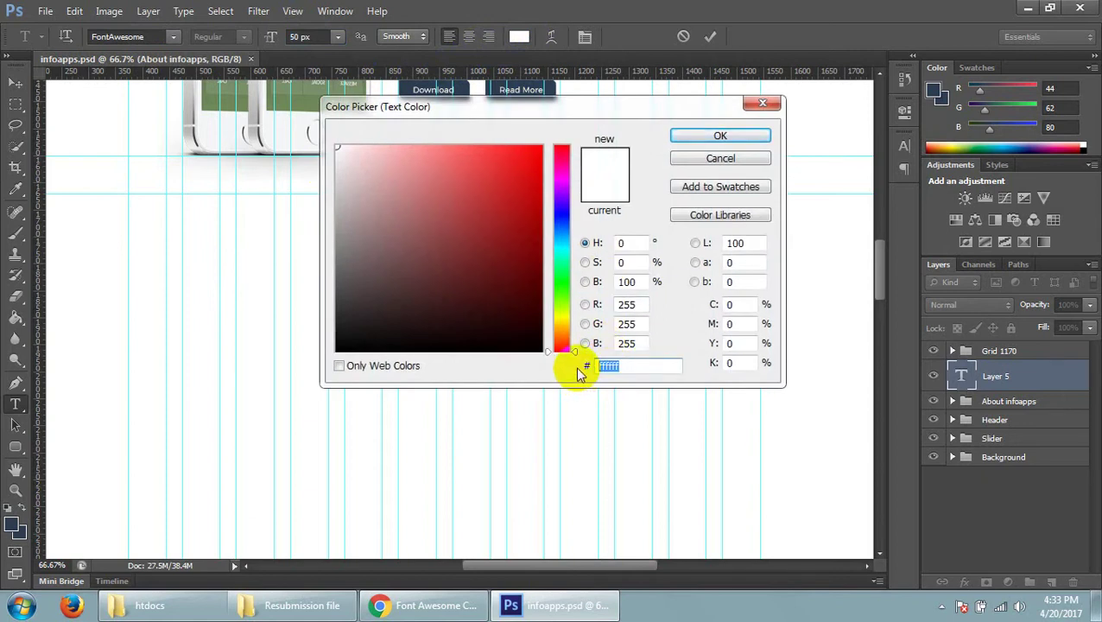
pyautogui.write('555')
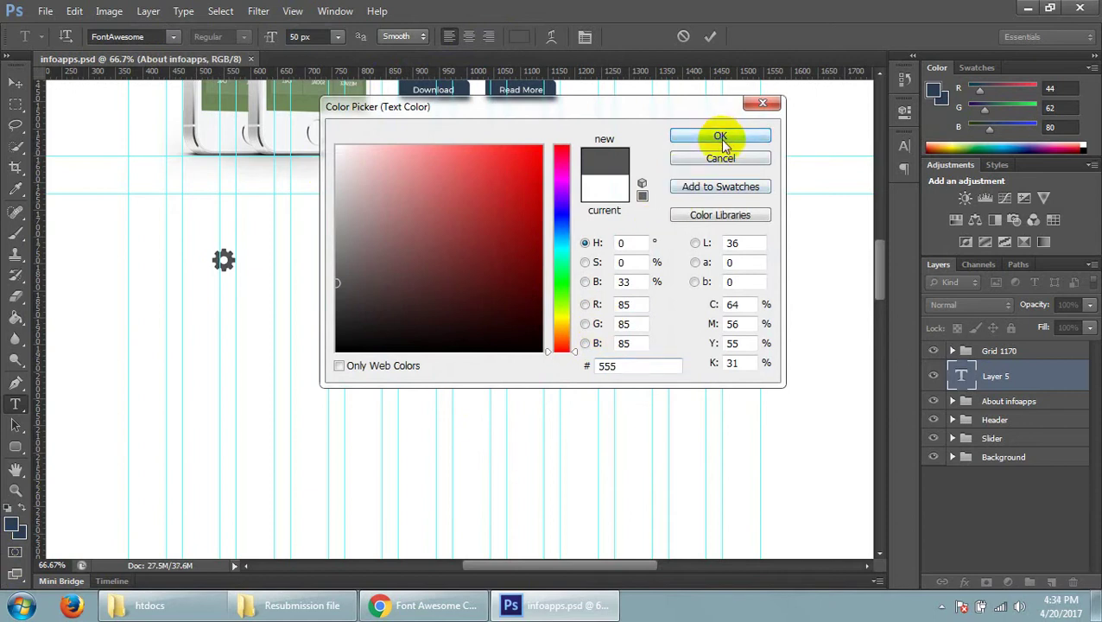
pyautogui.click(715, 136)
pyautogui.click(16, 82)
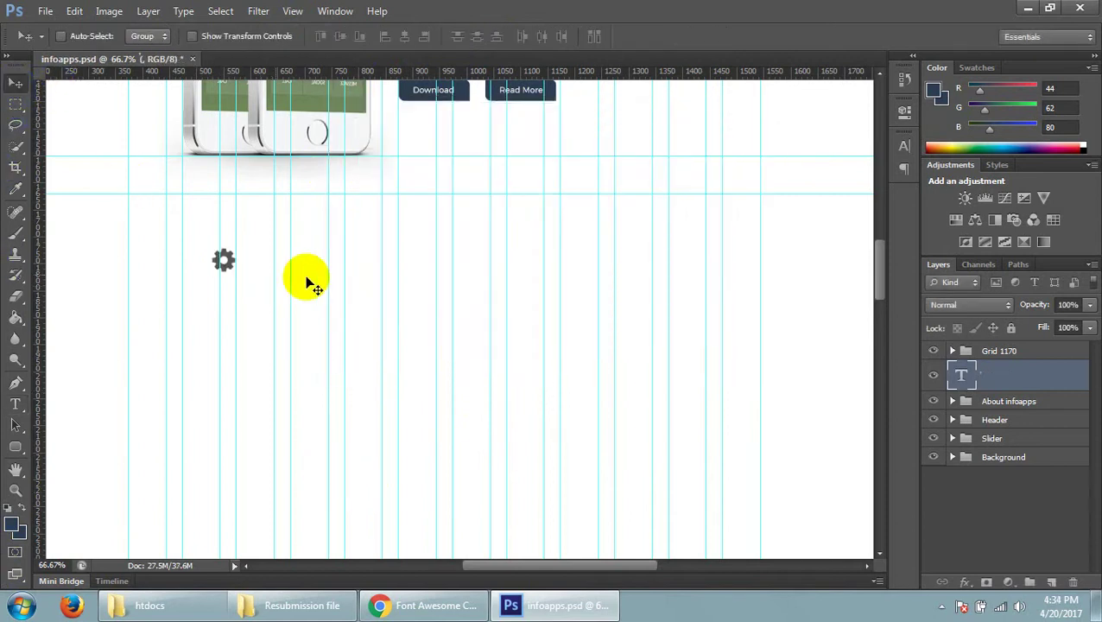
pyautogui.scroll(2, 516, 410)
# - Return to the Apnew demo's gear tile and dismiss its context menu without inspecting
pyautogui.click(423, 605)
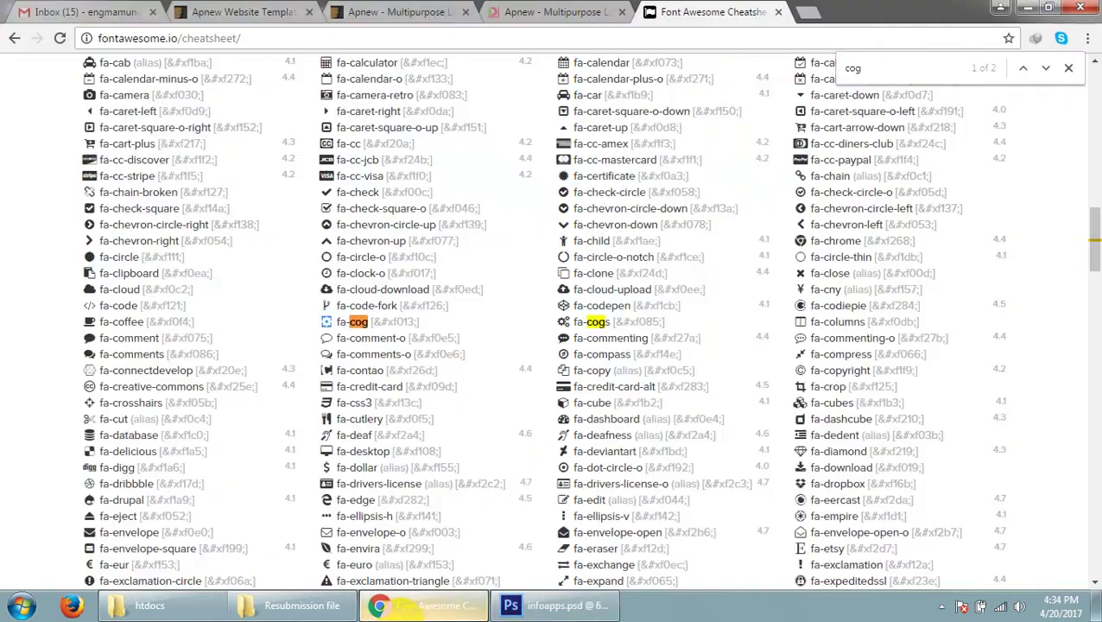
pyautogui.click(557, 12)
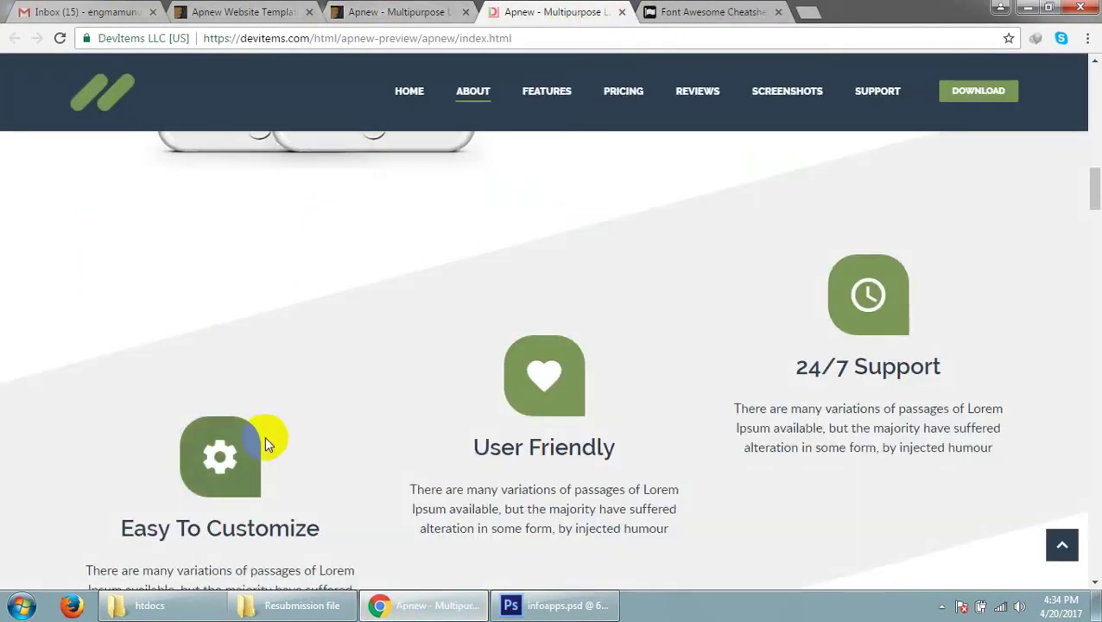
pyautogui.scroll(-2, 300, 414)
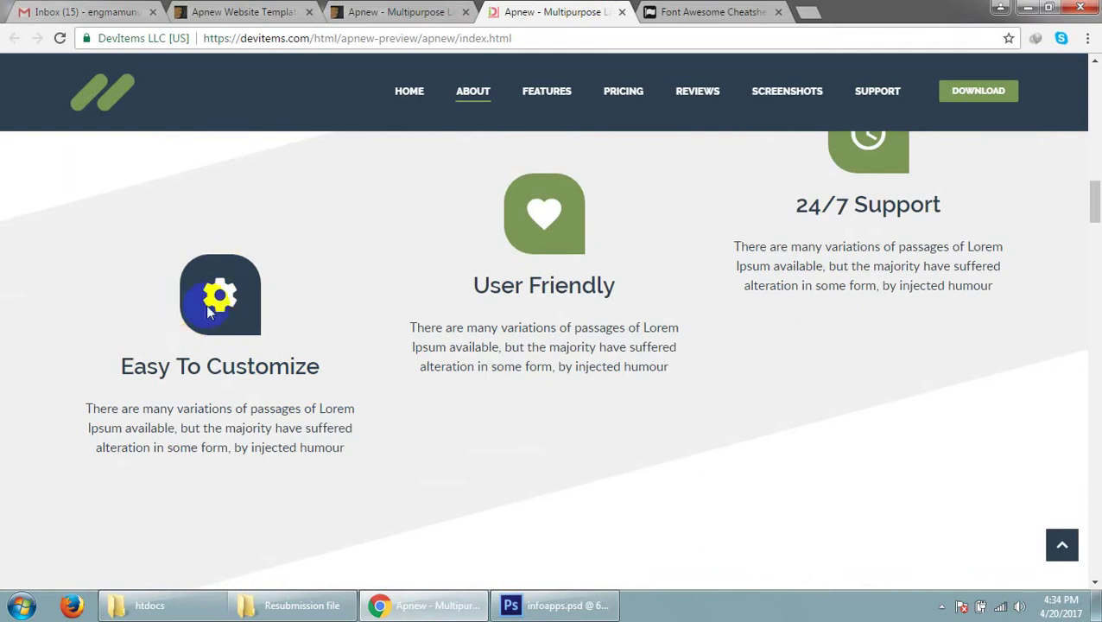
pyautogui.rightClick(244, 276)
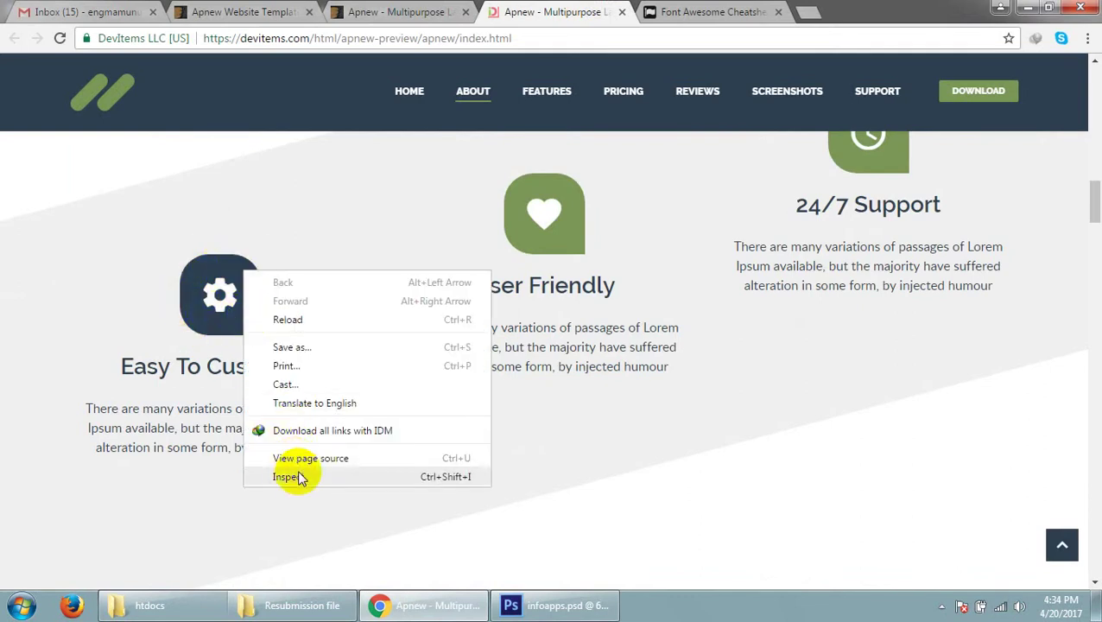
pyautogui.click(164, 421)
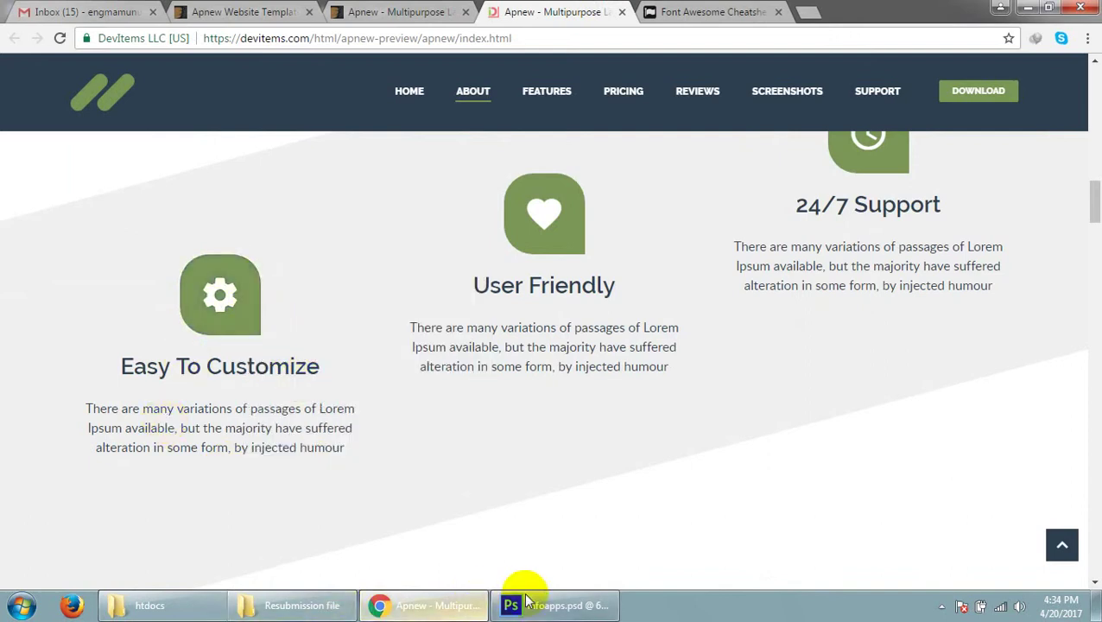
# - Copy the Apnew demo page's full address from Chrome's address bar
pyautogui.click(376, 38)
pyautogui.rightClick(380, 39)
pyautogui.press('Escape')
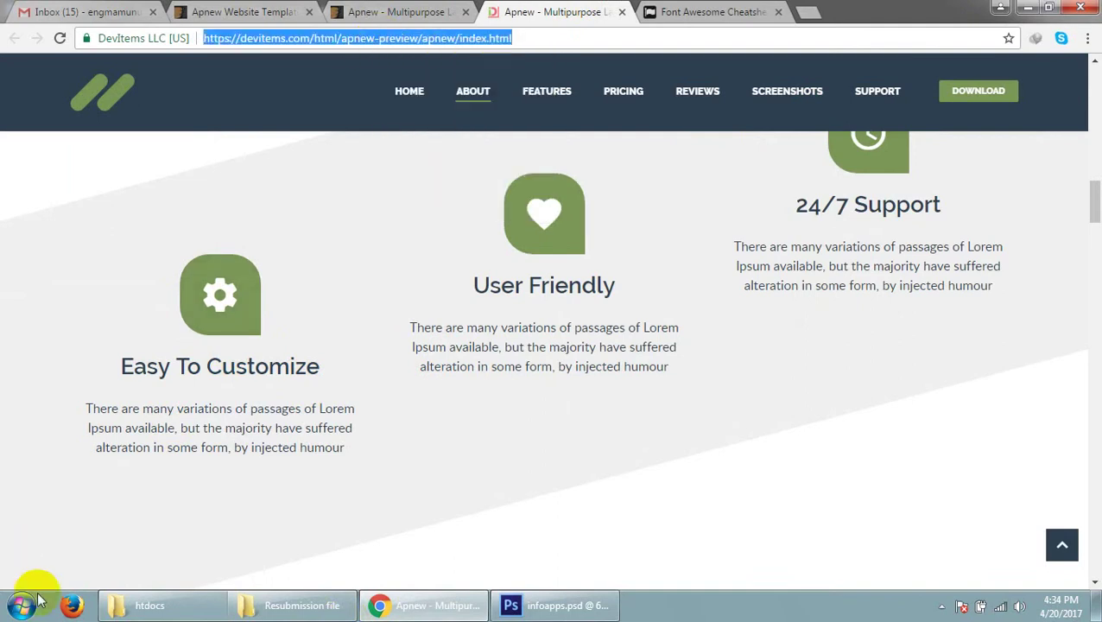
pyautogui.click(71, 605)
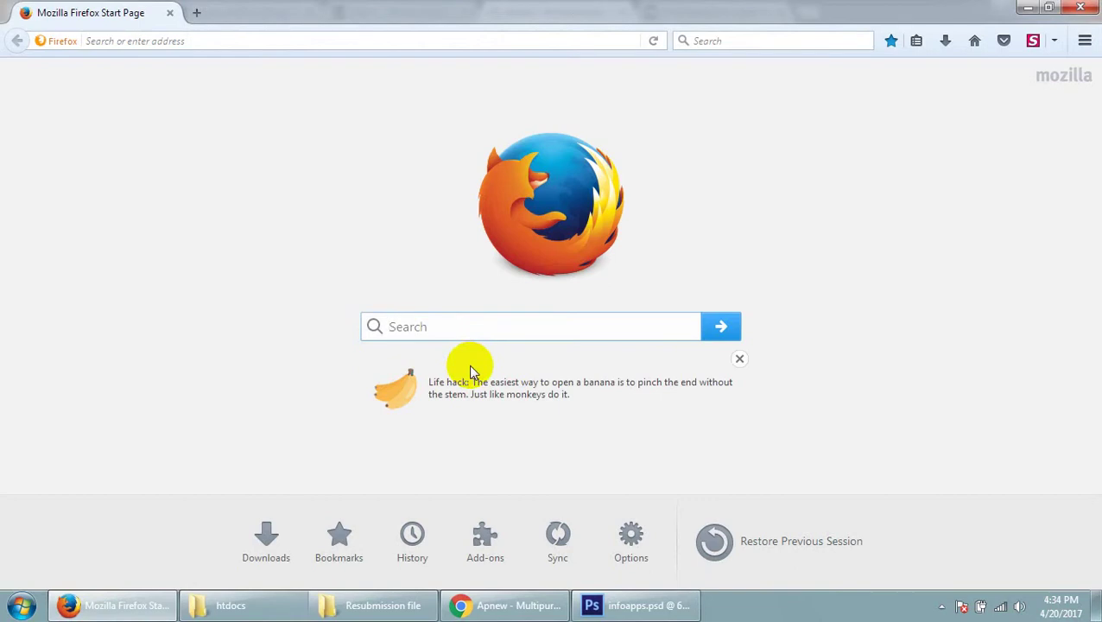
# - Paste the copied address into Firefox and load the Apnew demo
pyautogui.click(403, 41)
pyautogui.rightClick(408, 42)
pyautogui.click(434, 132)
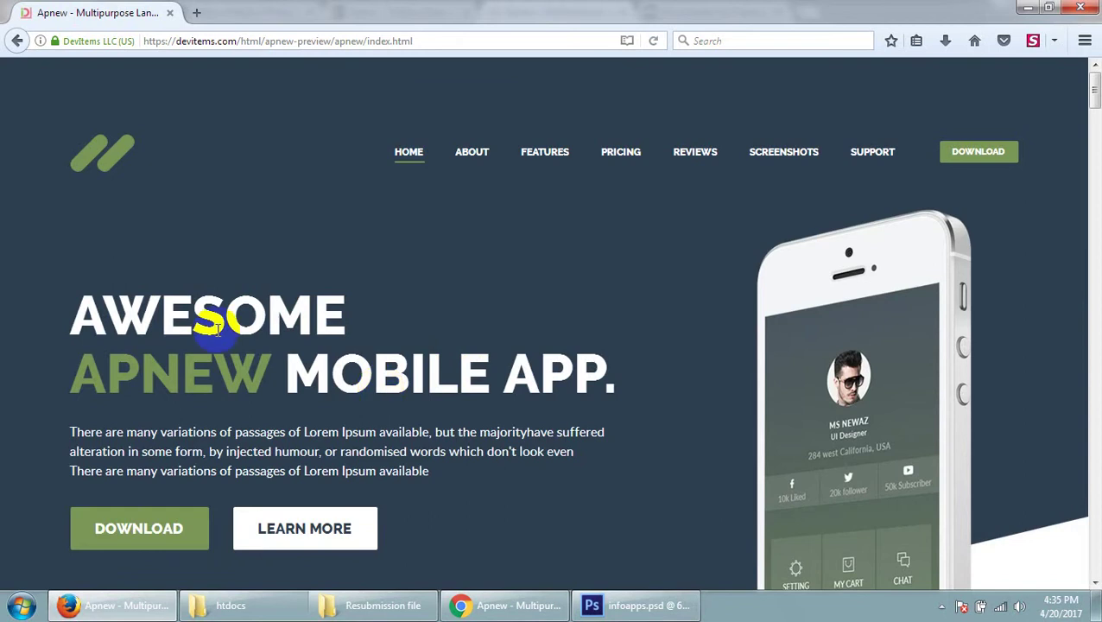
pyautogui.scroll(-5, 384, 432)
pyautogui.scroll(-5, 442, 388)
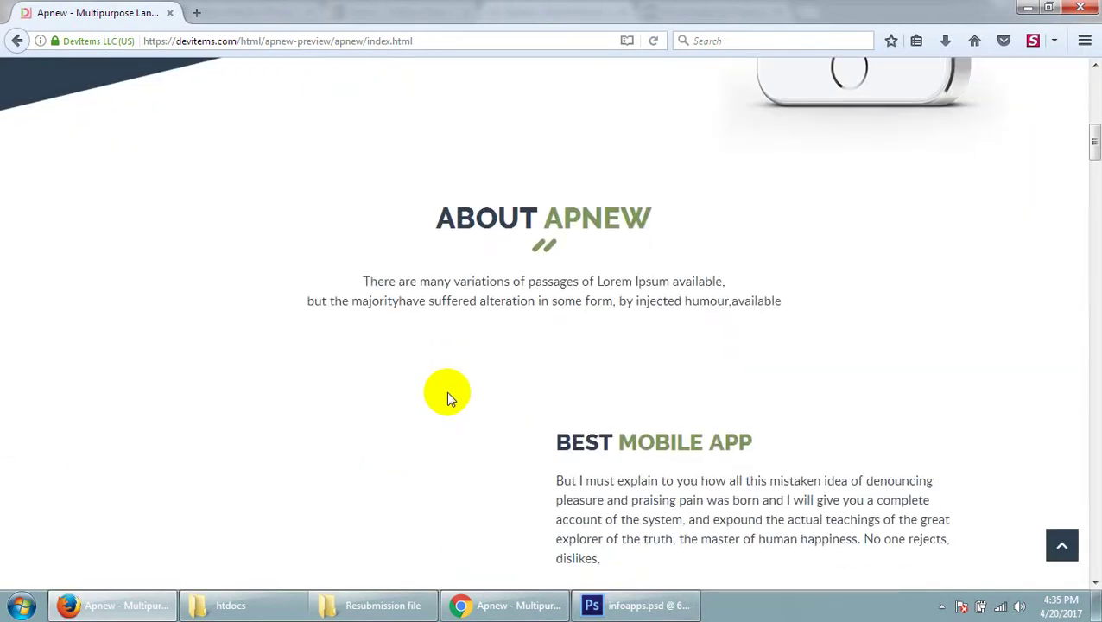
pyautogui.scroll(-5, 446, 391)
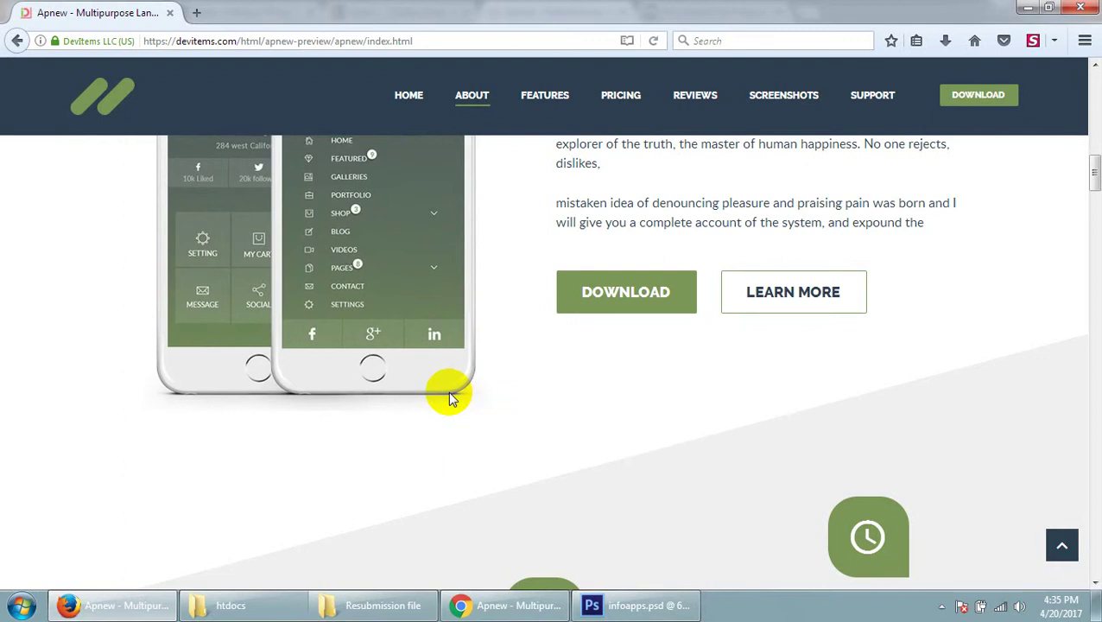
# - Scroll down through the full Apnew page in Firefox
pyautogui.scroll(-2, 449, 397)
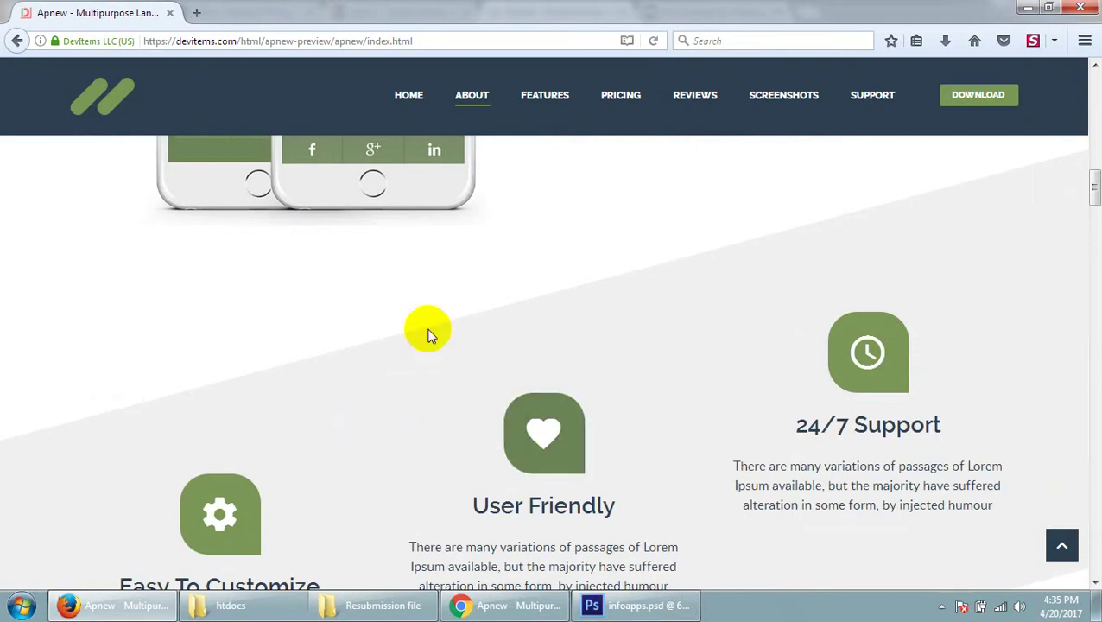
pyautogui.scroll(-3, 514, 388)
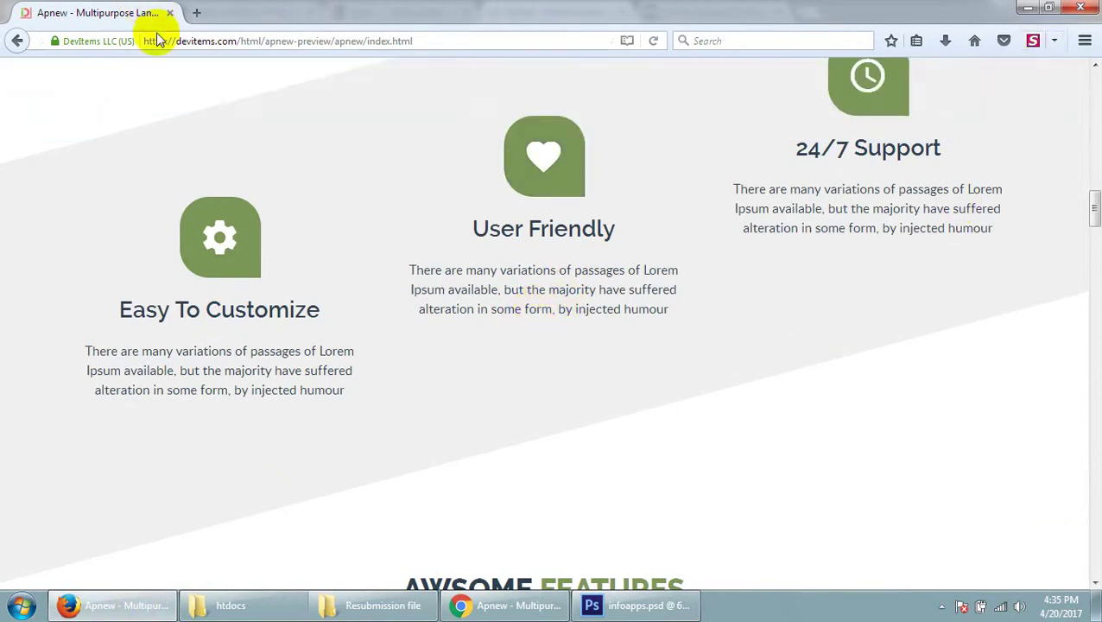
pyautogui.scroll(-10, 162, 31)
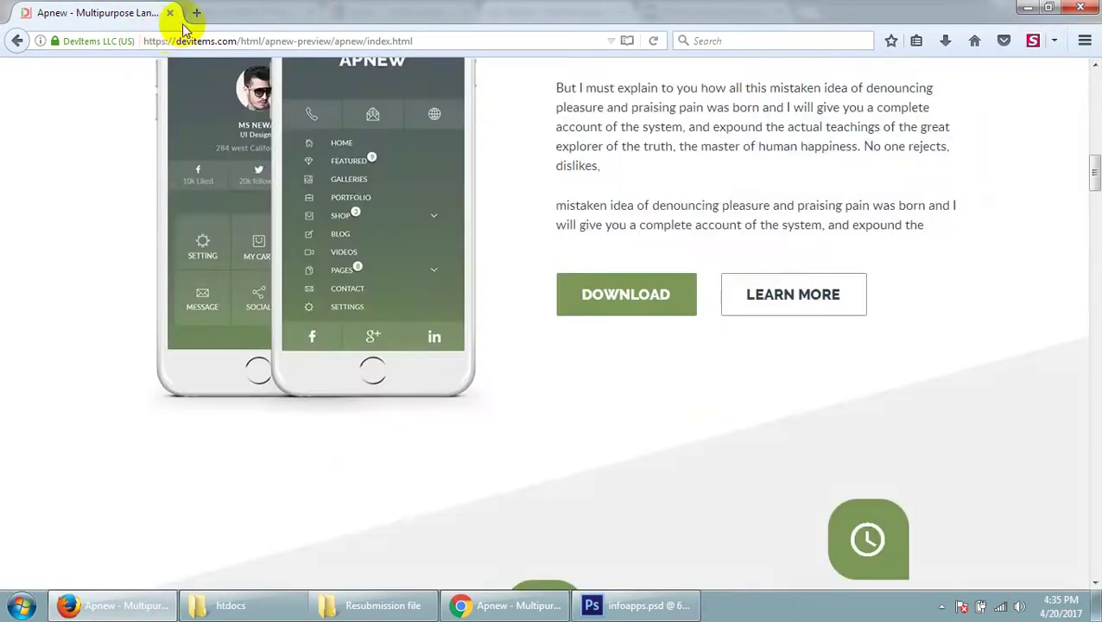
pyautogui.scroll(-10, 337, 216)
pyautogui.scroll(-10, 337, 242)
pyautogui.scroll(-10, 246, 315)
pyautogui.scroll(-15, 246, 315)
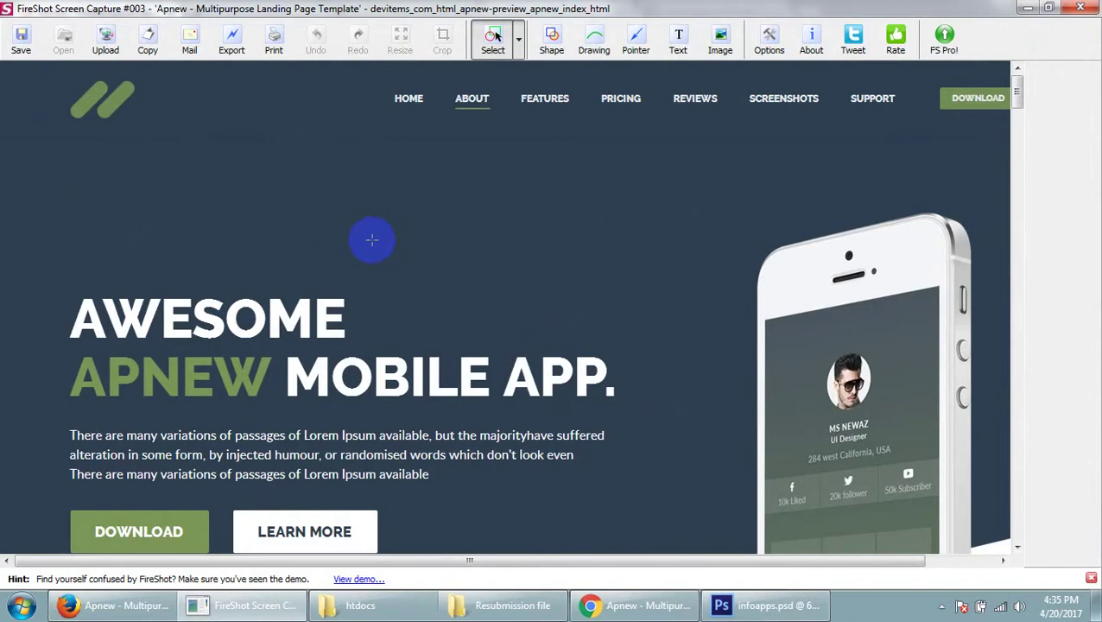
# - Scroll the FireShot capture to the feature icons and drag trial selection boxes
pyautogui.scroll(-1, 367, 242)
pyautogui.scroll(-3, 371, 240)
pyautogui.scroll(-4, 372, 240)
pyautogui.scroll(-3, 374, 237)
pyautogui.scroll(-5, 374, 235)
pyautogui.moveTo(1016, 226)
pyautogui.mouseDown()
pyautogui.moveTo(1035, 563)
pyautogui.moveTo(996, 307)
pyautogui.moveTo(1000, 105)
pyautogui.mouseUp()
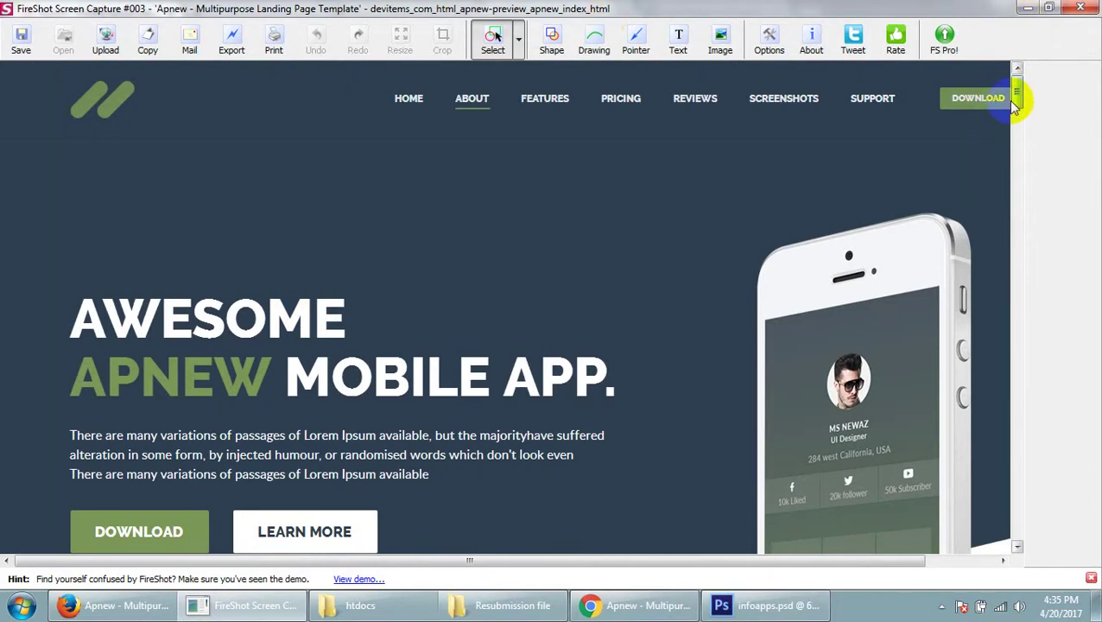
pyautogui.moveTo(1015, 101); pyautogui.dragTo(1044, 239)
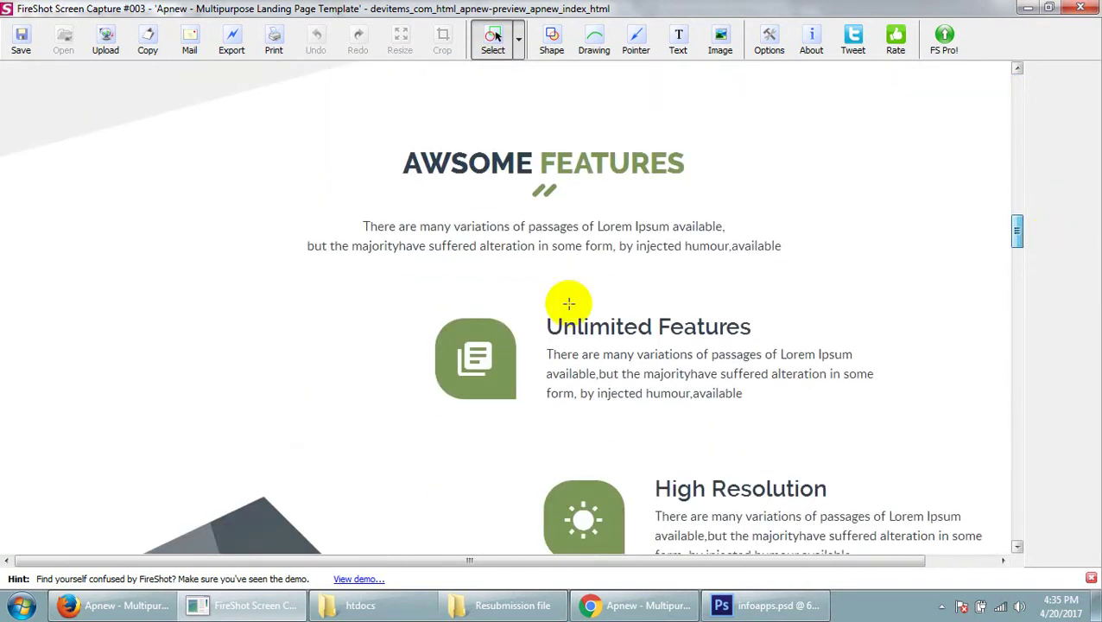
pyautogui.scroll(-5, 536, 285)
pyautogui.scroll(3, 515, 269)
pyautogui.scroll(5, 515, 269)
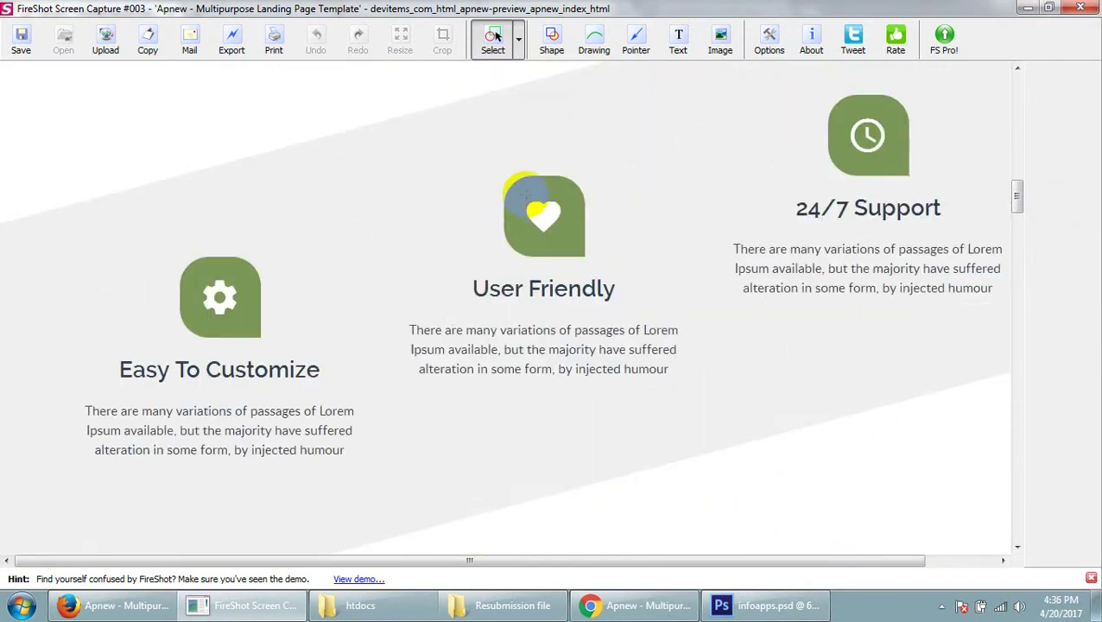
# - Drag selection boxes over the heart icon to read its size
pyautogui.moveTo(537, 175); pyautogui.dragTo(569, 255)
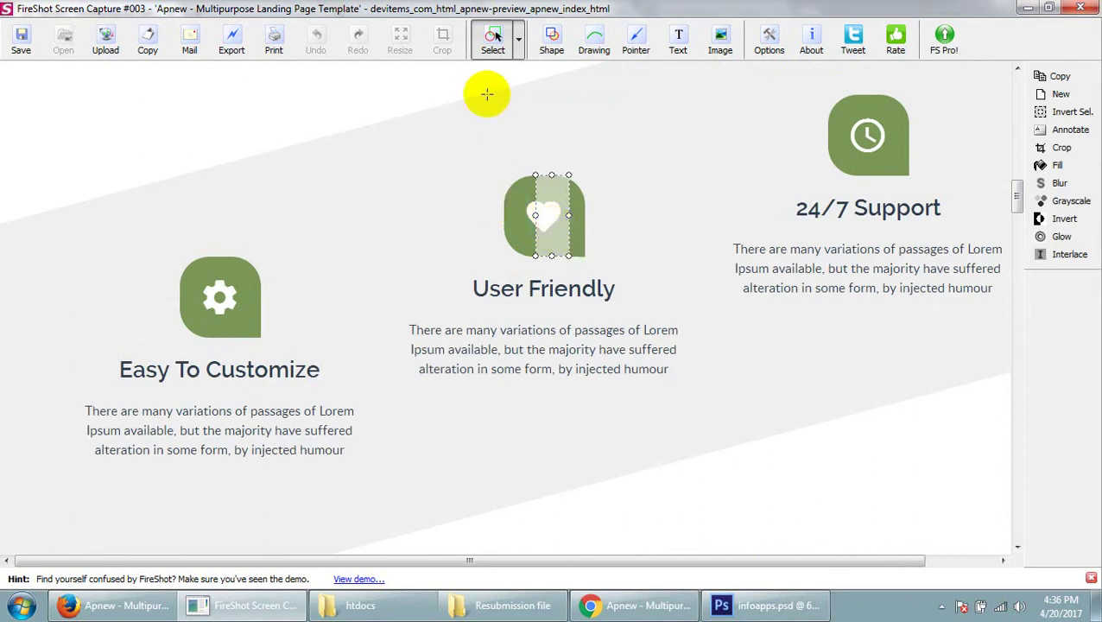
pyautogui.click(486, 217)
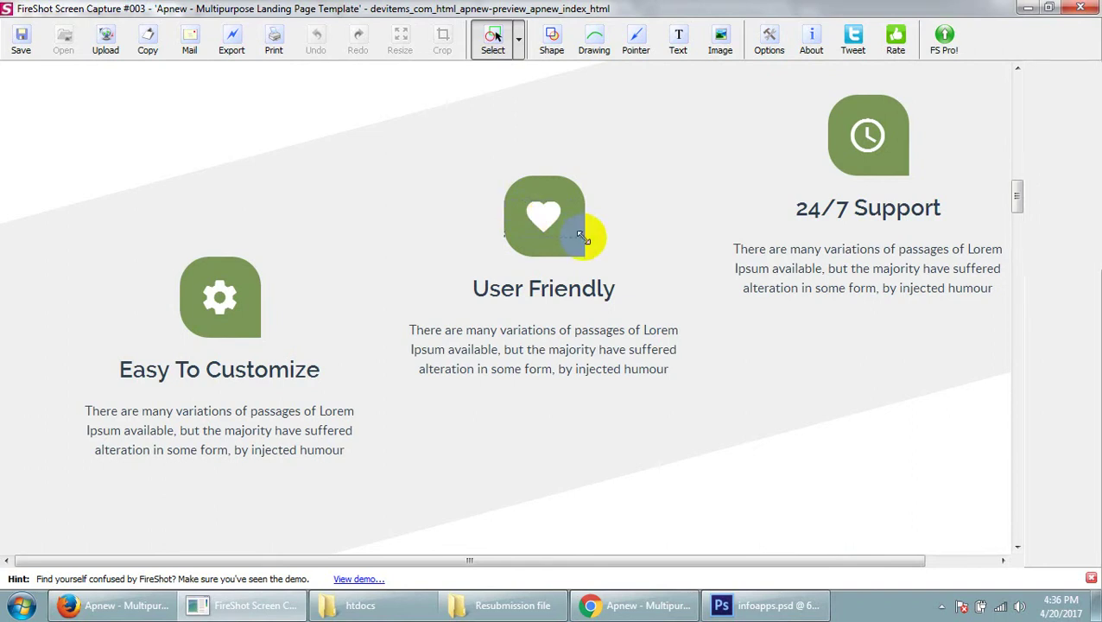
pyautogui.moveTo(584, 237); pyautogui.dragTo(504, 200)
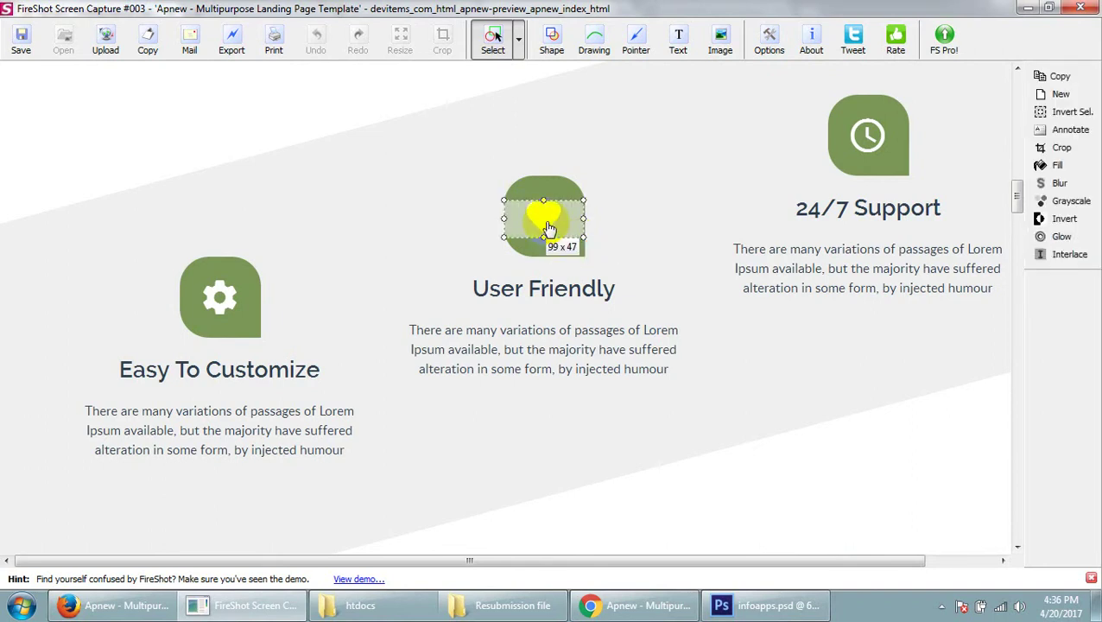
pyautogui.click(655, 231)
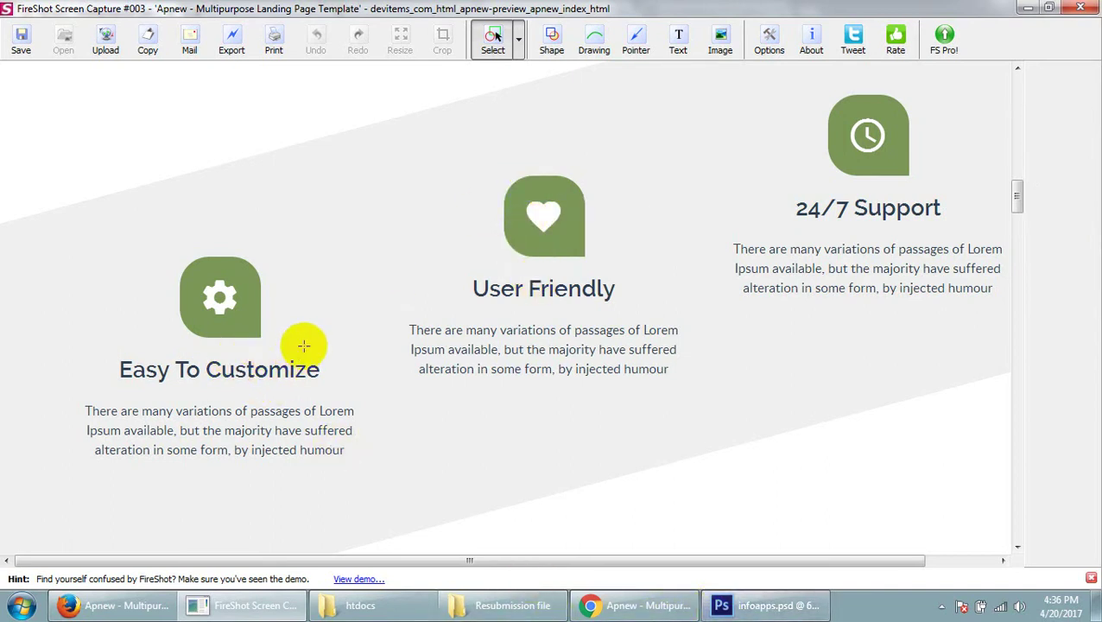
# - Compare with the design, then mark the gear icon in the capture to read its size
pyautogui.click(749, 605)
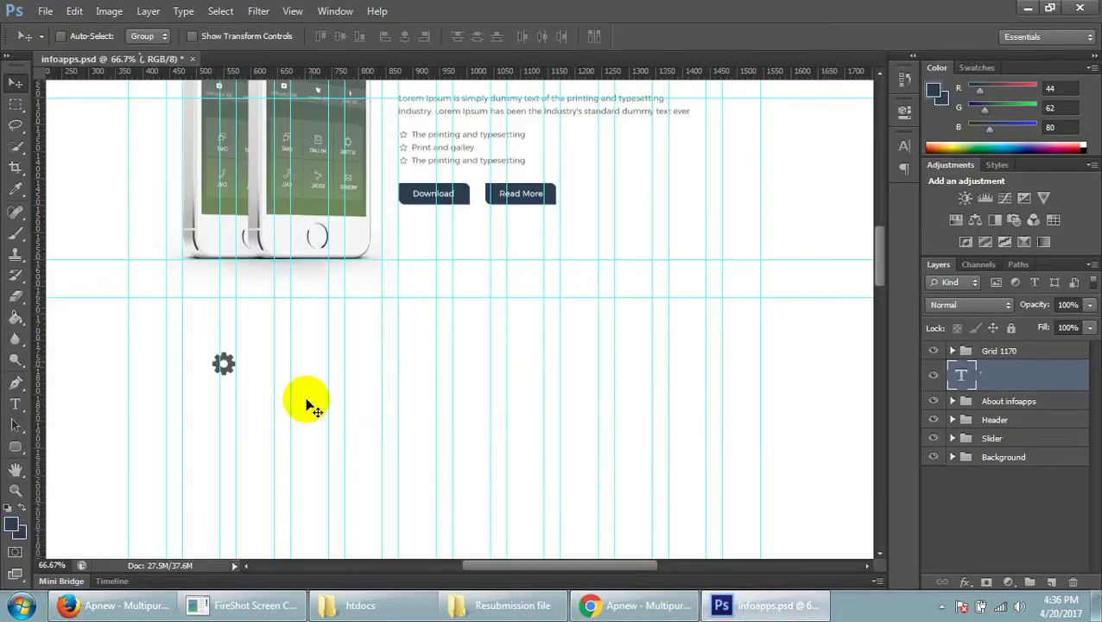
pyautogui.scroll(-1, 363, 399)
pyautogui.click(644, 605)
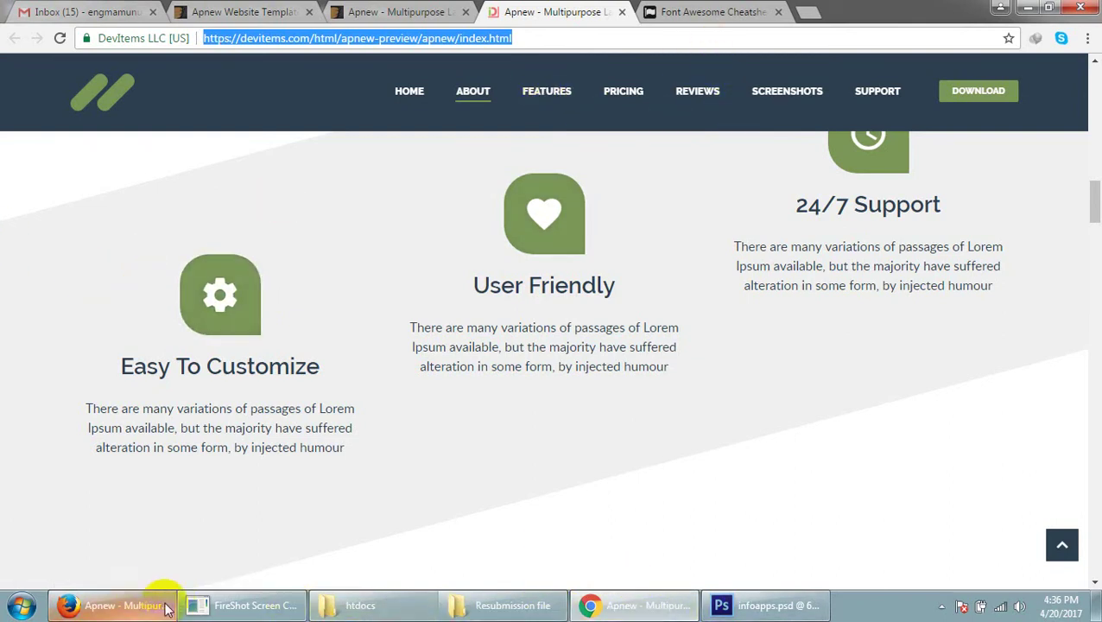
pyautogui.click(198, 606)
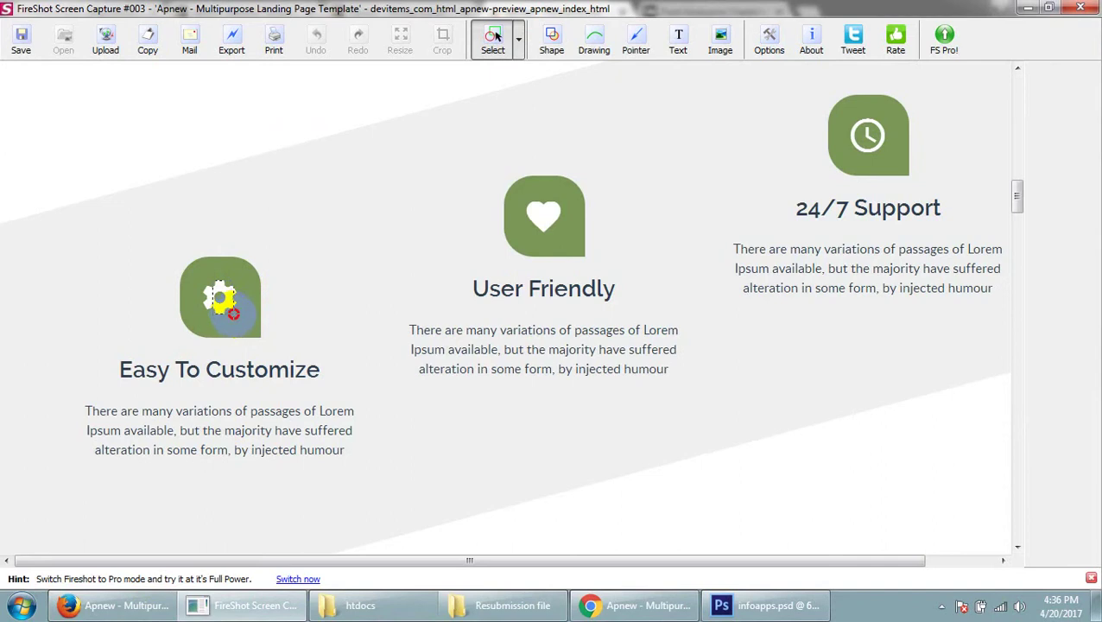
pyautogui.moveTo(233, 317); pyautogui.dragTo(209, 281)
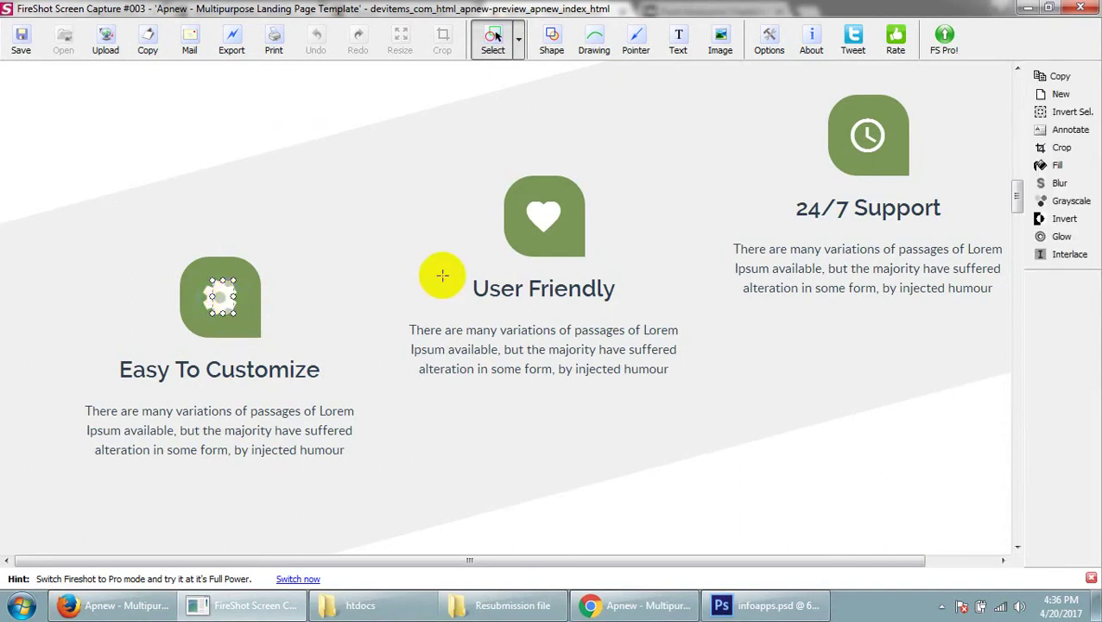
pyautogui.click(244, 297)
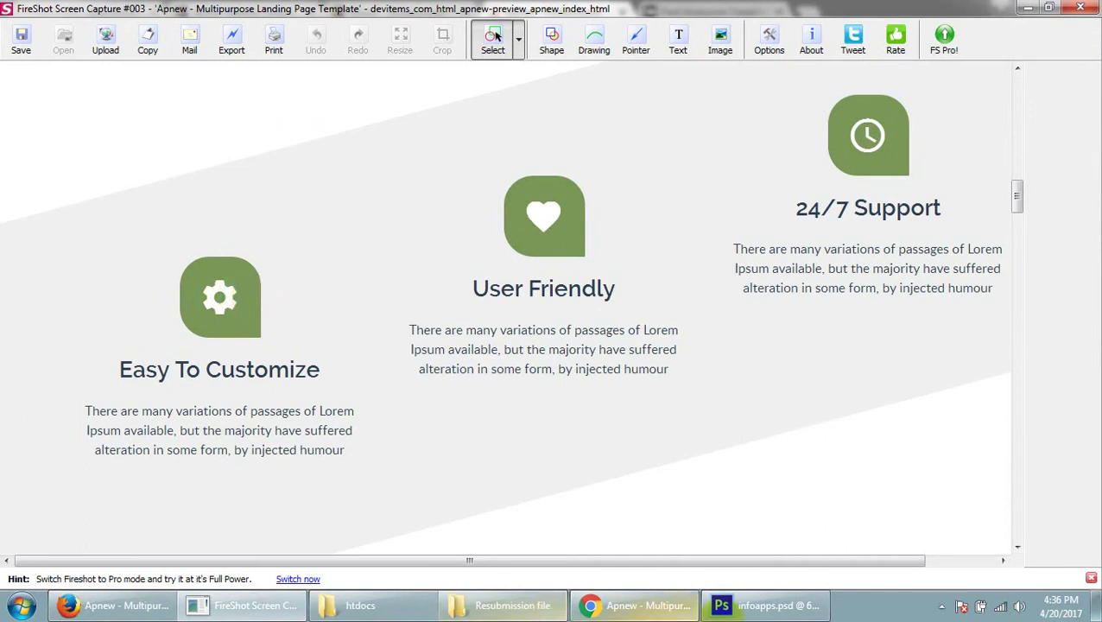
pyautogui.click(769, 605)
pyautogui.scroll(2, 406, 339)
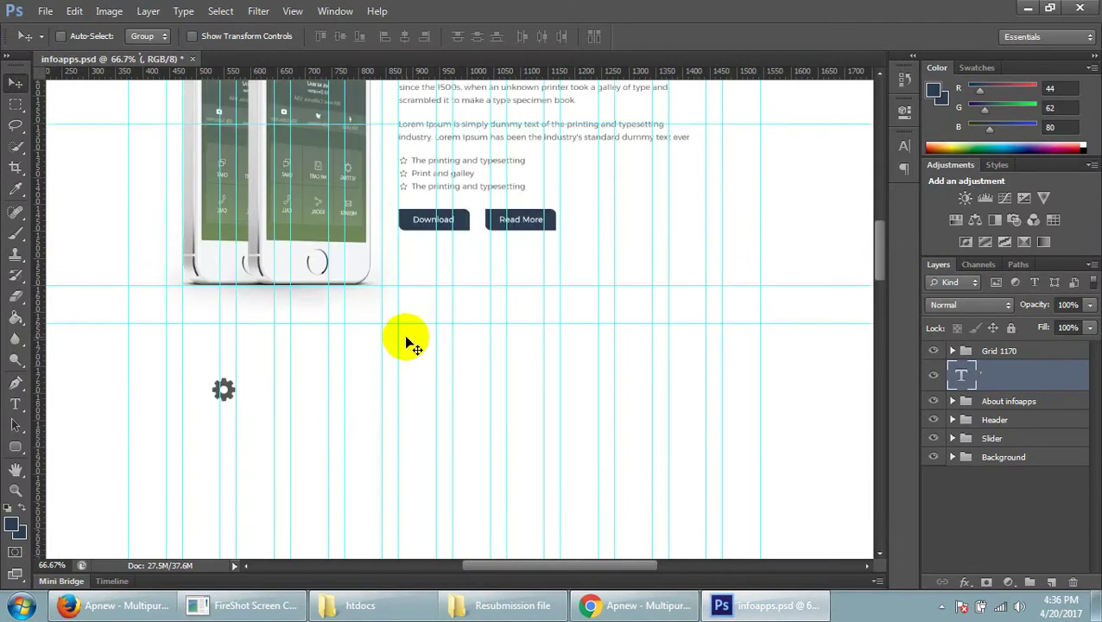
# - Scroll infoapps.psd to review the grey gear icon, then bring up the Apnew demo
pyautogui.scroll(4, 411, 337)
pyautogui.scroll(2, 418, 320)
pyautogui.scroll(-3, 417, 331)
pyautogui.scroll(-2, 413, 327)
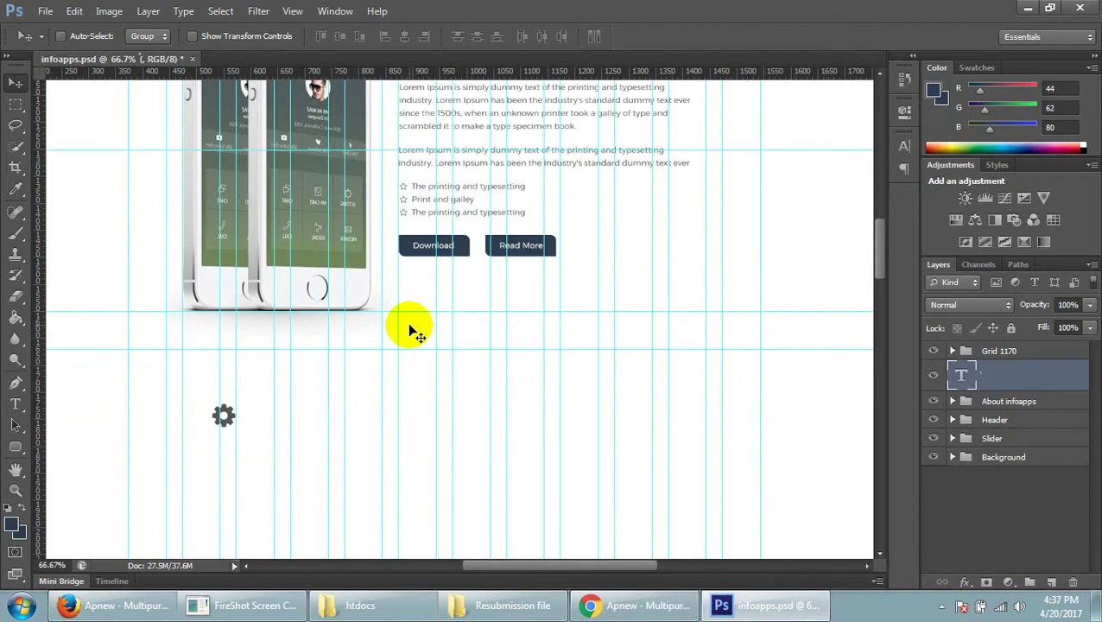
pyautogui.scroll(-1, 290, 358)
pyautogui.scroll(-4, 259, 259)
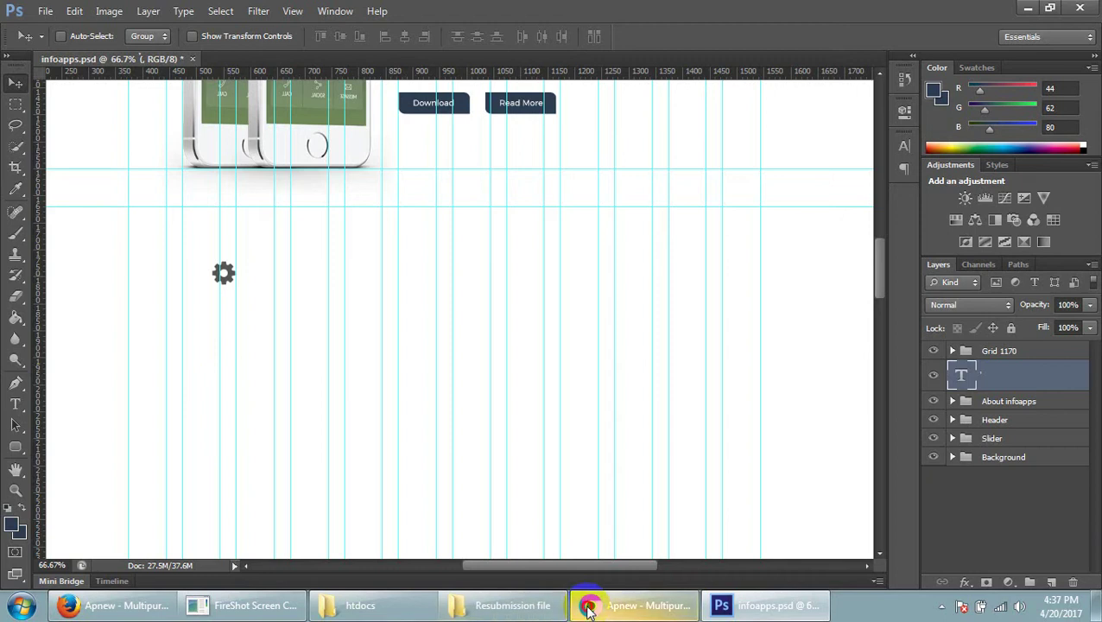
pyautogui.click(635, 605)
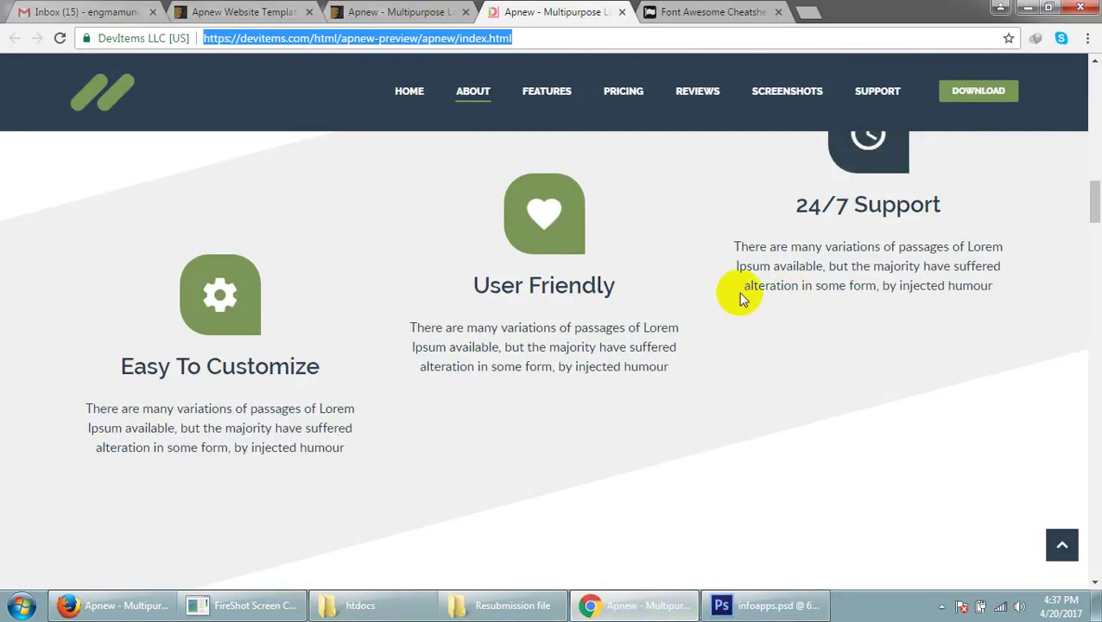
# - Scroll the Apnew demo through About down to the AWSOME FEATURES section
pyautogui.scroll(2, 738, 294)
pyautogui.scroll(3, 739, 293)
pyautogui.scroll(3, 739, 294)
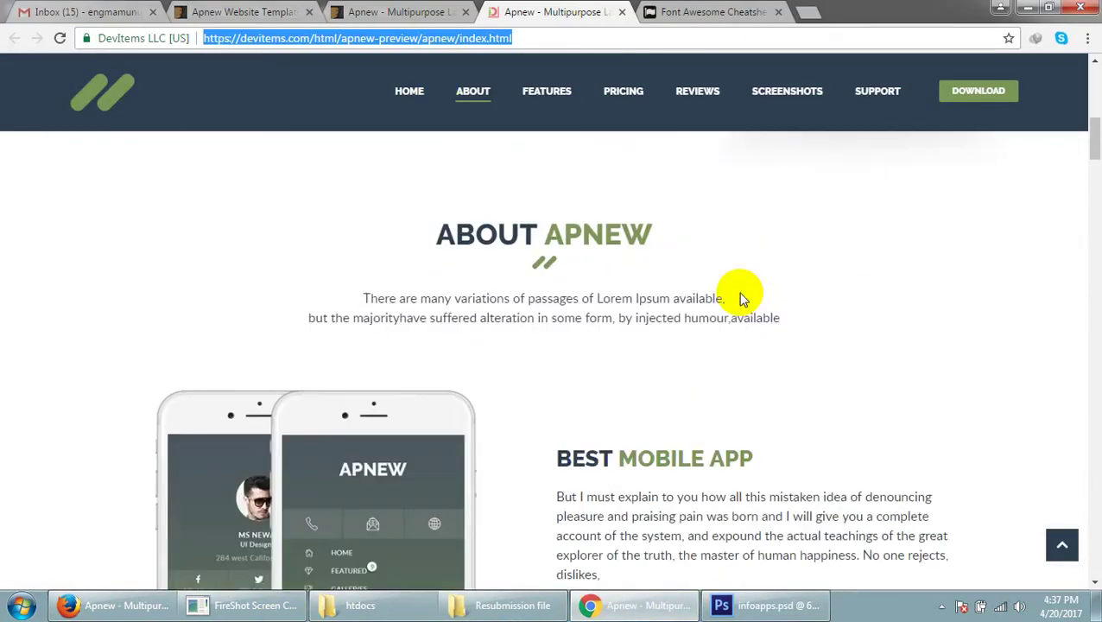
pyautogui.scroll(3, 738, 293)
pyautogui.scroll(3, 742, 294)
pyautogui.scroll(-5, 743, 285)
pyautogui.scroll(-5, 742, 284)
pyautogui.scroll(-5, 748, 283)
pyautogui.scroll(-3, 748, 284)
pyautogui.scroll(-3, 734, 302)
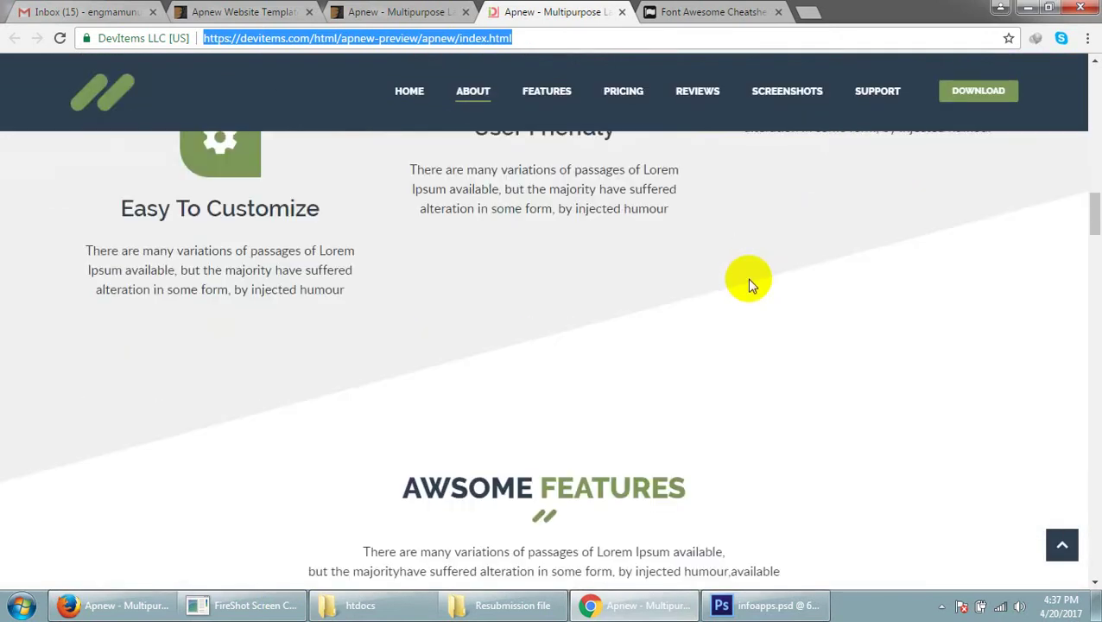
pyautogui.scroll(-4, 716, 302)
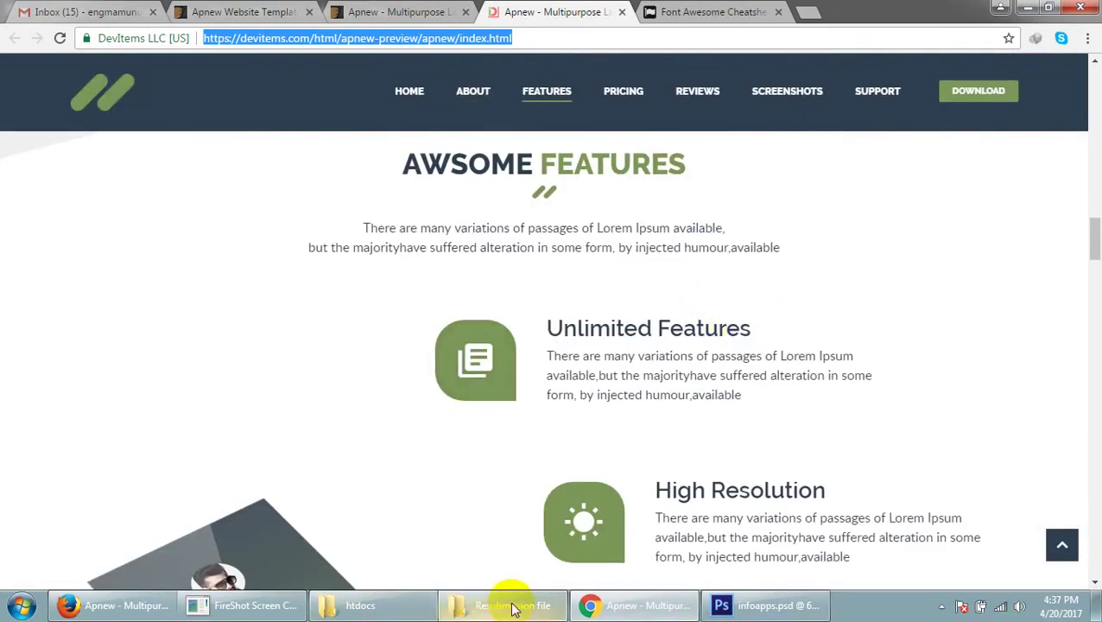
# - Return to infoapps.psd and scroll up to the gear icon
pyautogui.click(760, 605)
pyautogui.scroll(2, 472, 376)
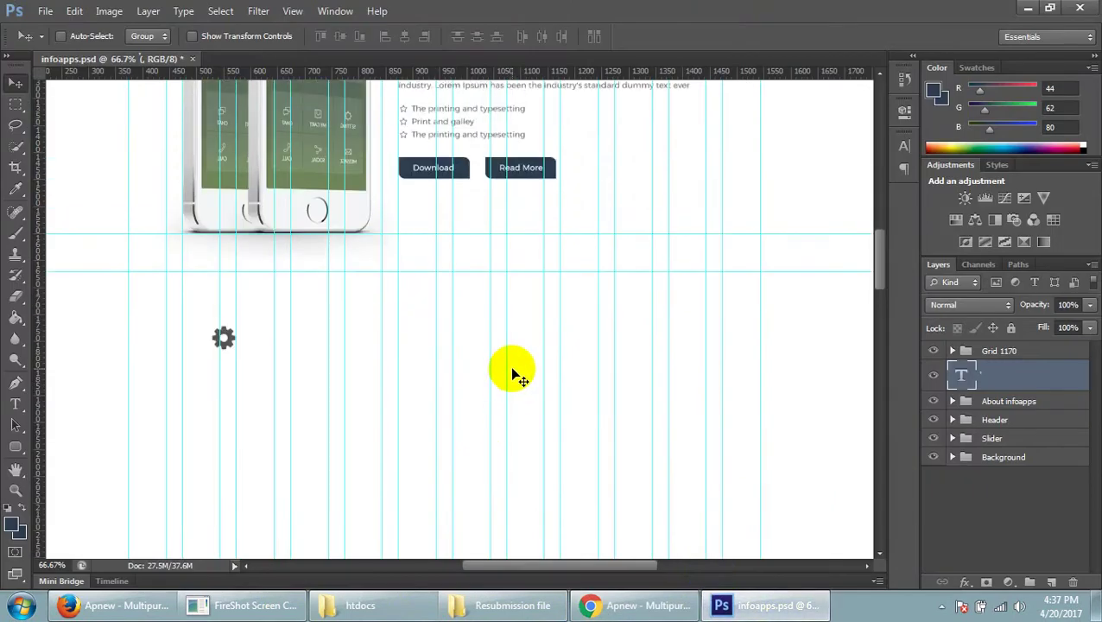
pyautogui.scroll(3, 513, 371)
pyautogui.scroll(3, 519, 369)
pyautogui.scroll(-2, 520, 357)
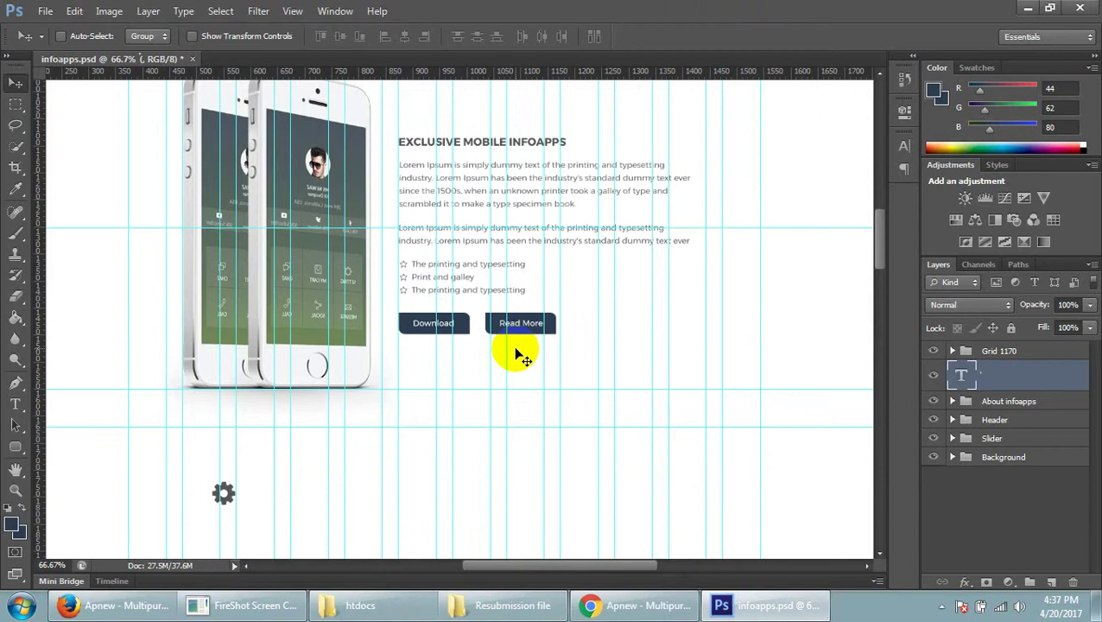
pyautogui.scroll(2, 518, 354)
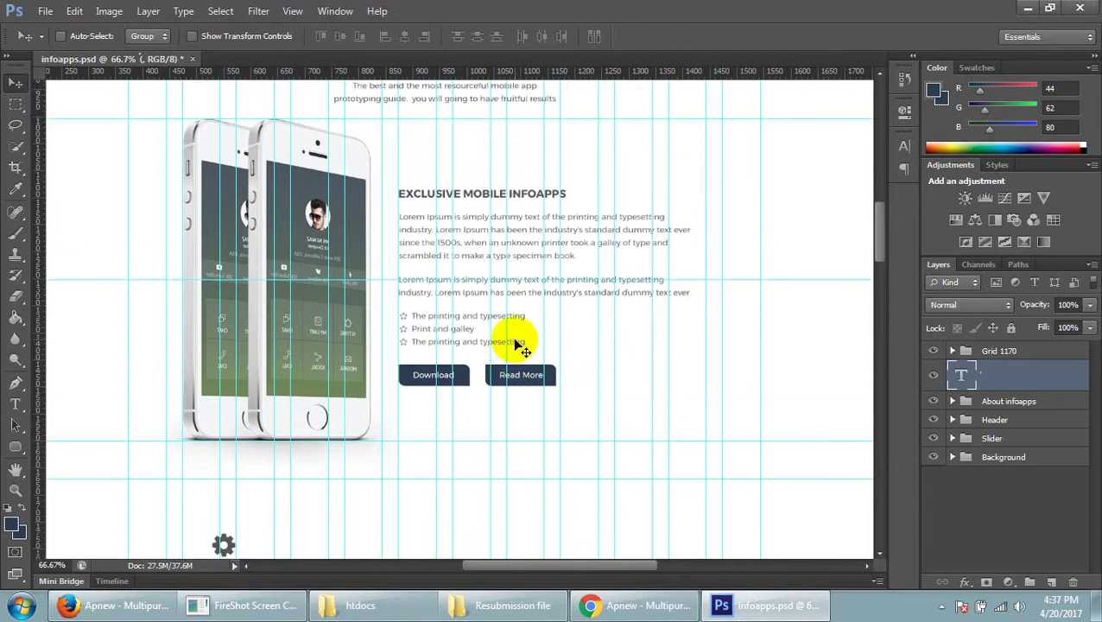
pyautogui.click(635, 604)
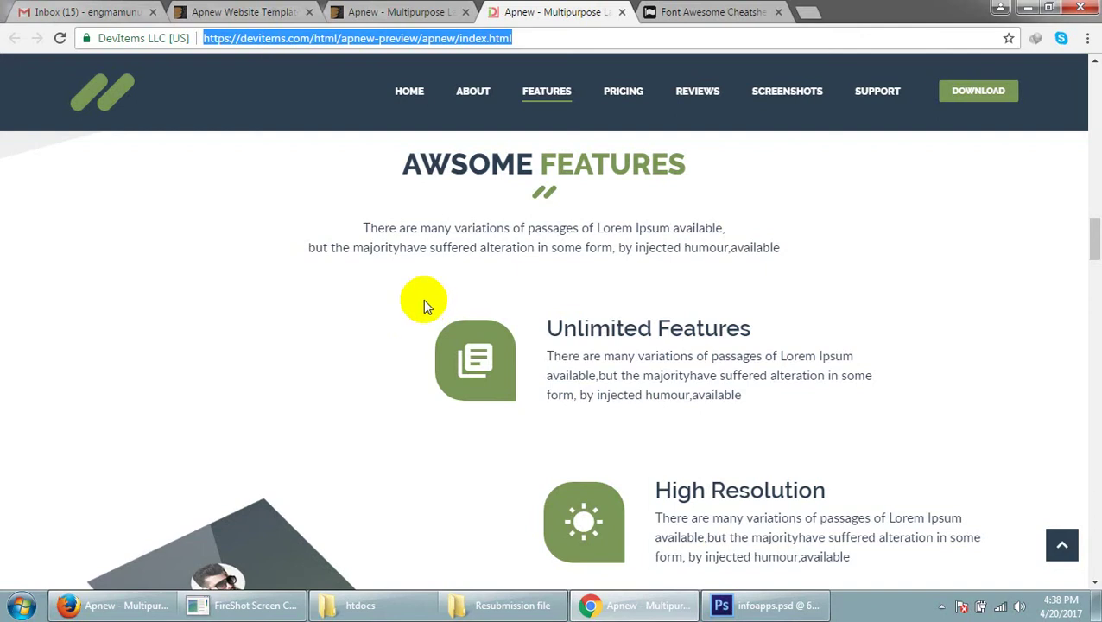
pyautogui.scroll(1, 482, 286)
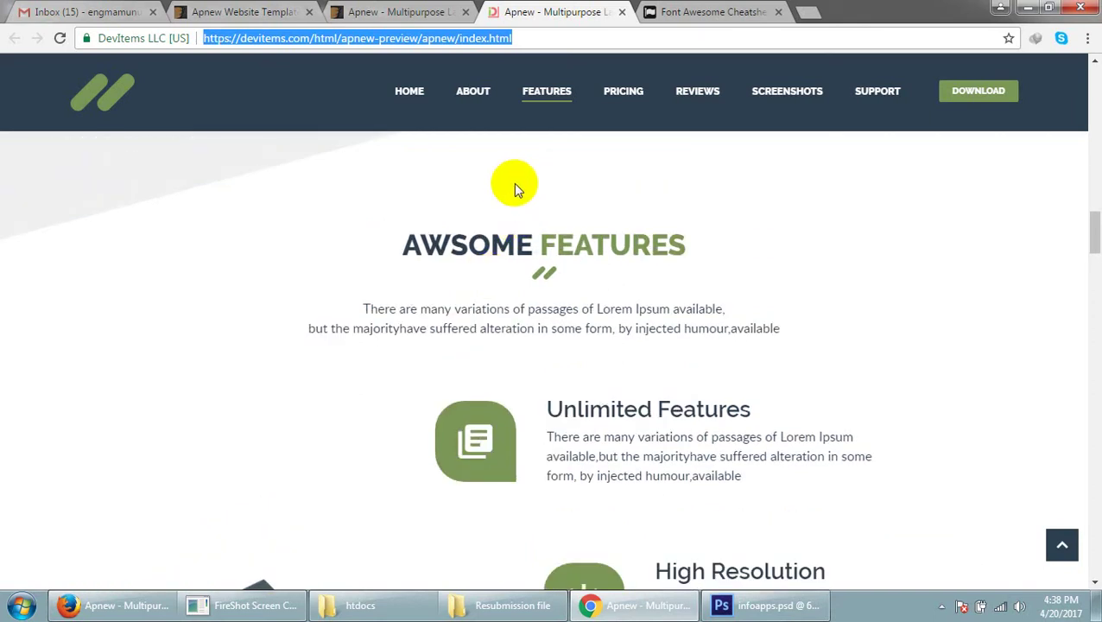
pyautogui.scroll(5, 535, 311)
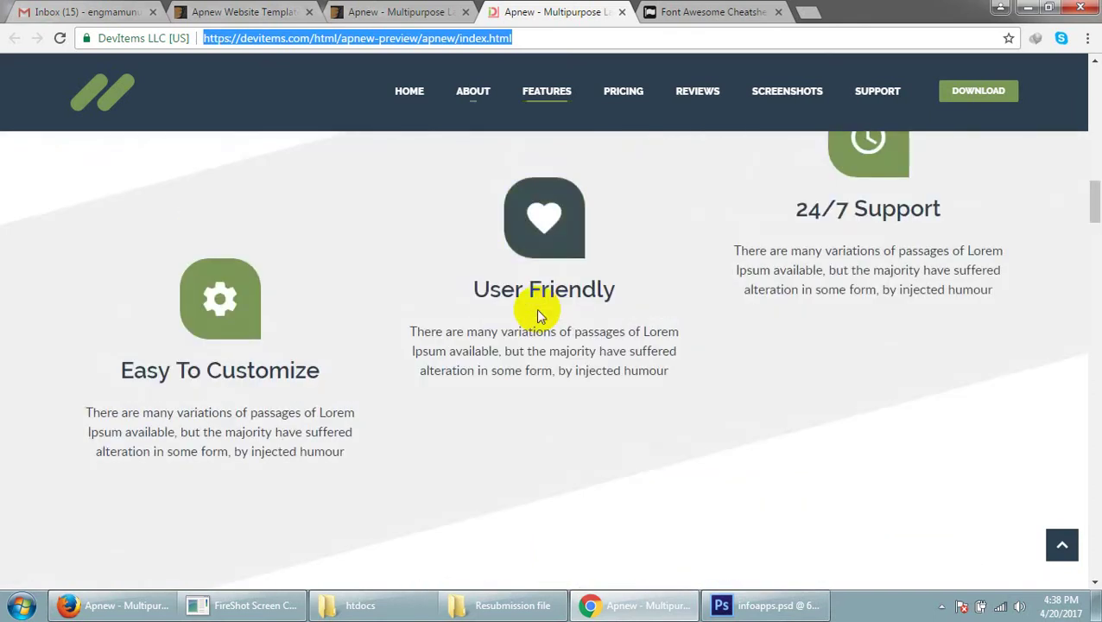
pyautogui.scroll(3, 533, 298)
pyautogui.scroll(-4, 553, 345)
pyautogui.click(765, 604)
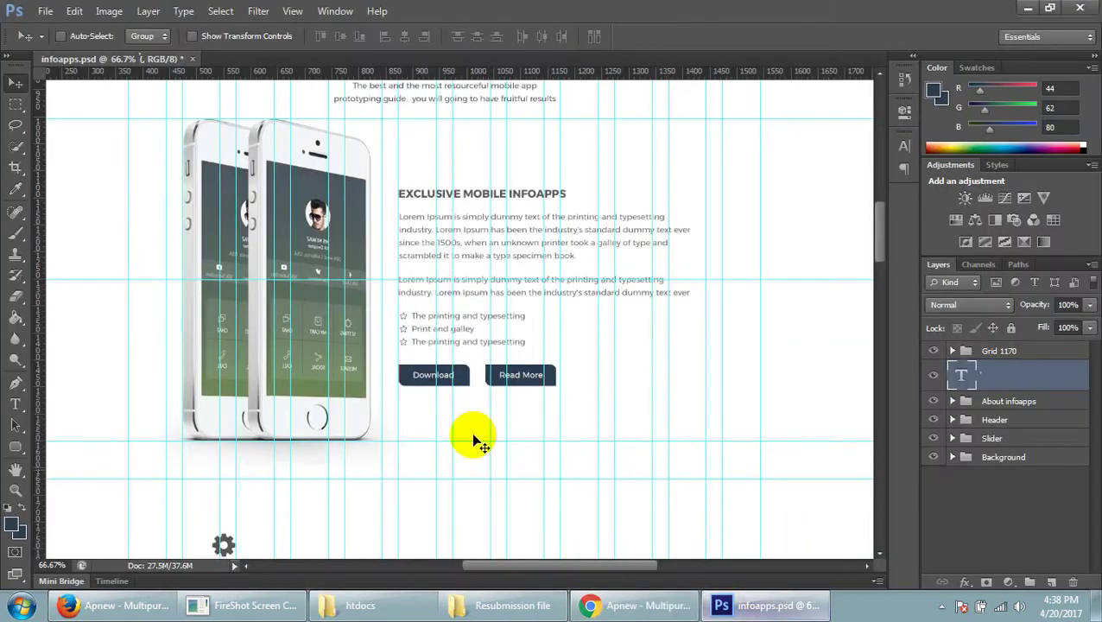
pyautogui.scroll(-1, 505, 374)
pyautogui.scroll(-3, 510, 373)
pyautogui.scroll(-1, 509, 373)
pyautogui.scroll(1, 509, 371)
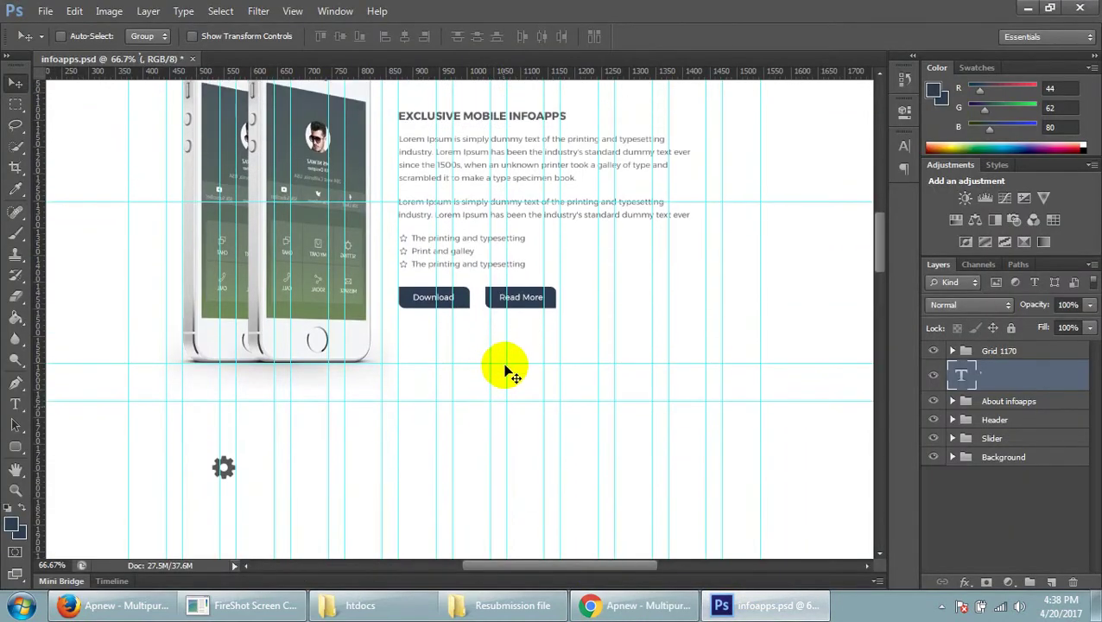
pyautogui.scroll(1, 509, 370)
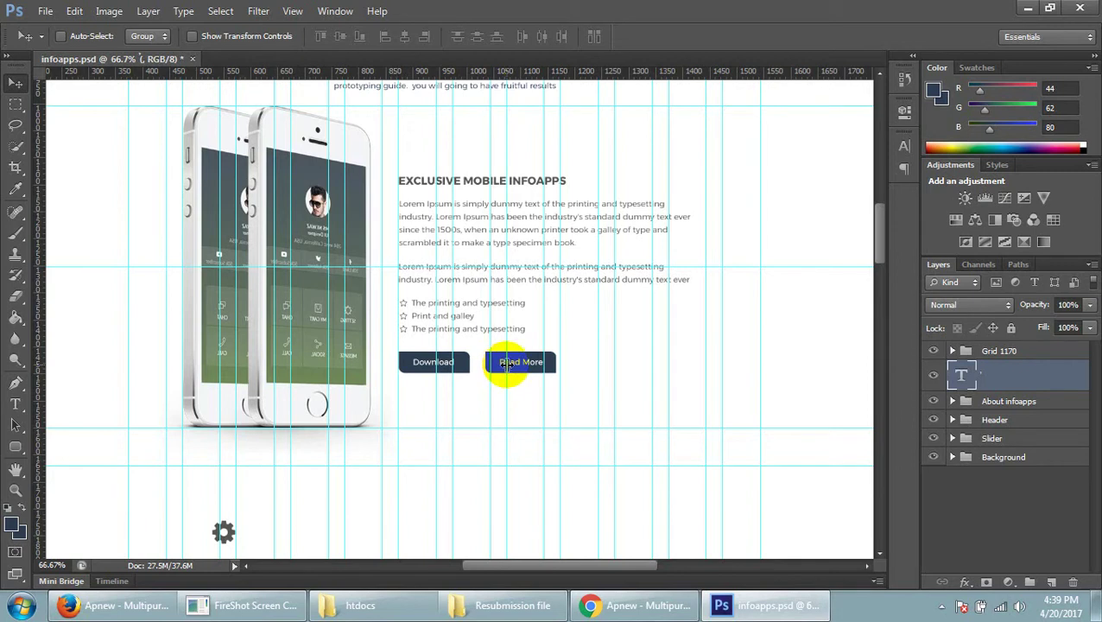
pyautogui.scroll(-1, 556, 349)
pyautogui.scroll(-4, 557, 350)
pyautogui.scroll(-1, 557, 350)
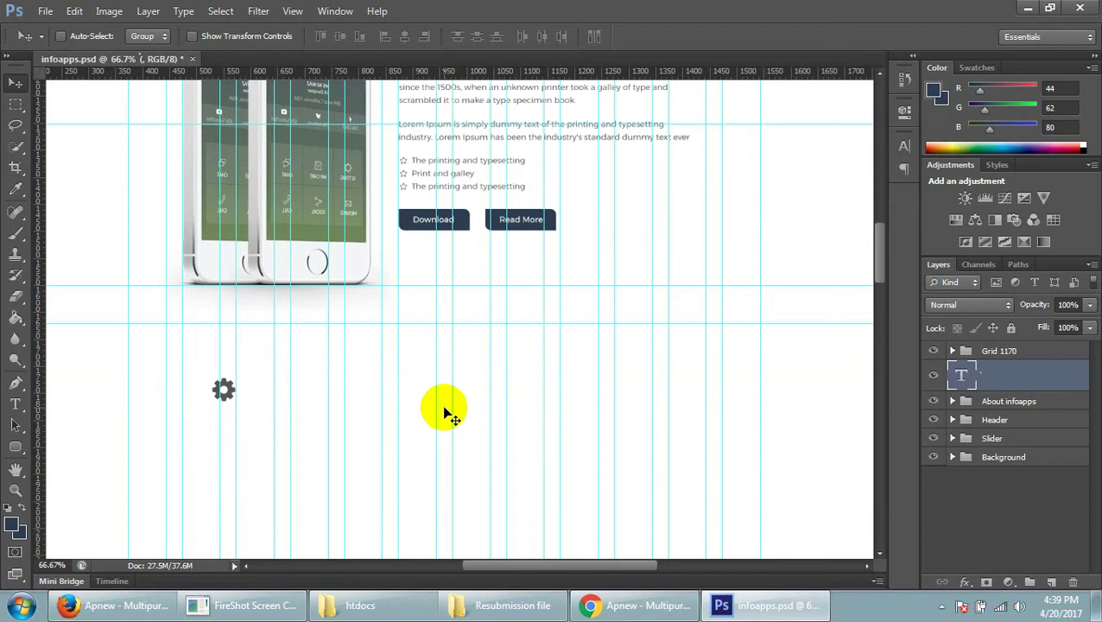
pyautogui.scroll(-1, 418, 430)
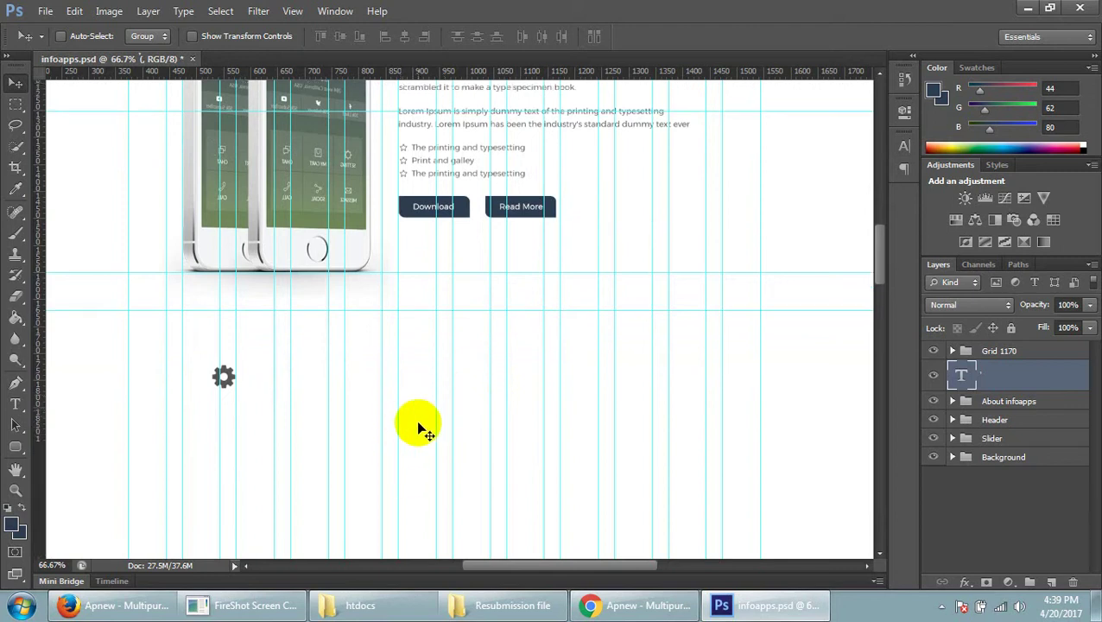
# - Zoom to 100% and reduce the gear glyph's font size to 40 px
pyautogui.scroll(-2, 428, 430)
pyautogui.scroll(-2, 438, 410)
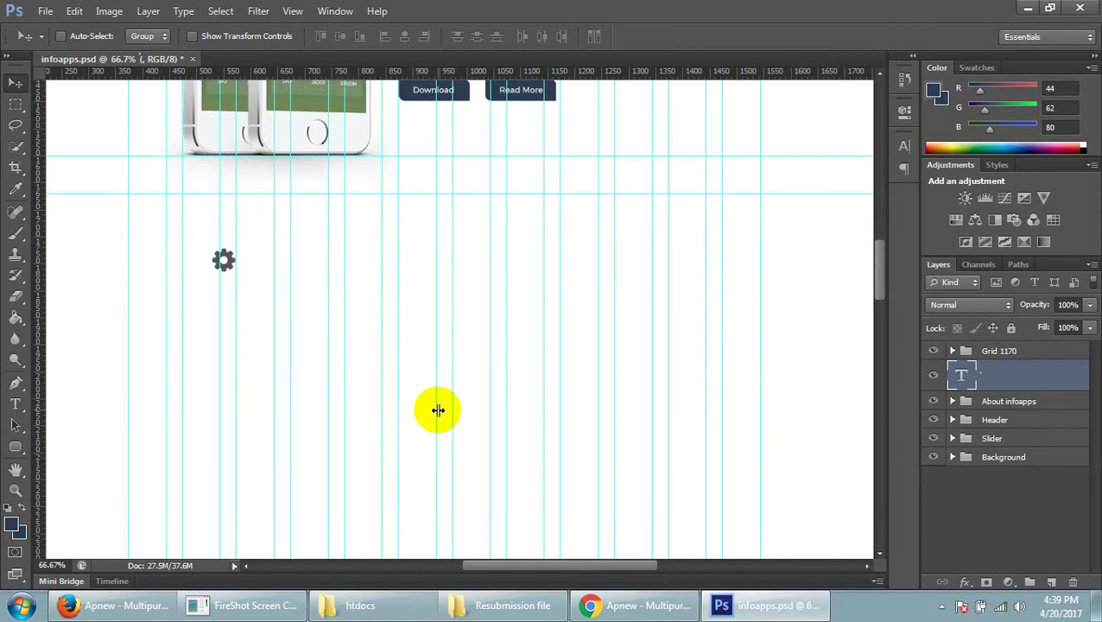
pyautogui.hotkey('ctrl', '1')
pyautogui.moveTo(586, 566); pyautogui.dragTo(535, 584)
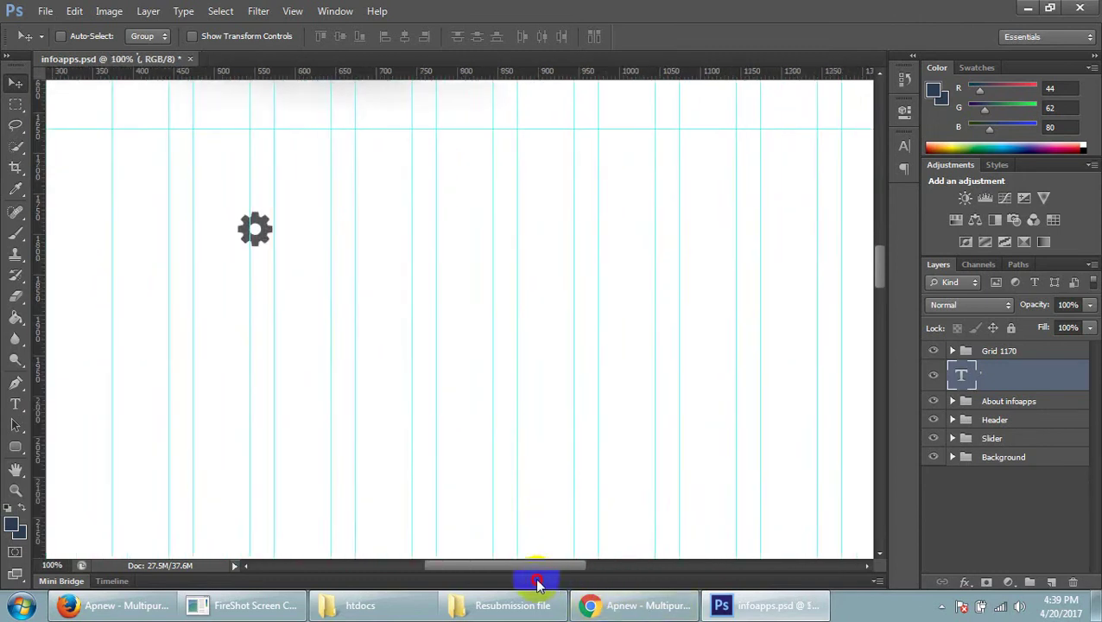
pyautogui.click(15, 404)
pyautogui.doubleClick(389, 226)
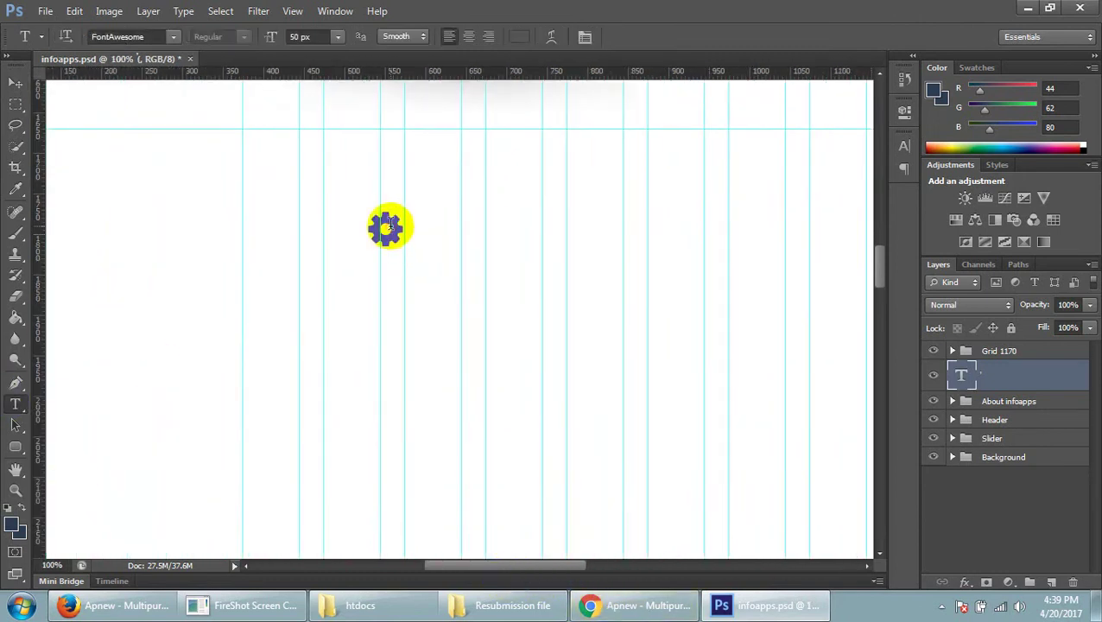
pyautogui.click(313, 37)
pyautogui.press('Down')
pyautogui.press('Down')
pyautogui.press('Down')
pyautogui.press('Down')
pyautogui.press('Down')
pyautogui.press('Down')
pyautogui.press('Down')
pyautogui.press('Down')
pyautogui.press('Down')
pyautogui.press('Down')
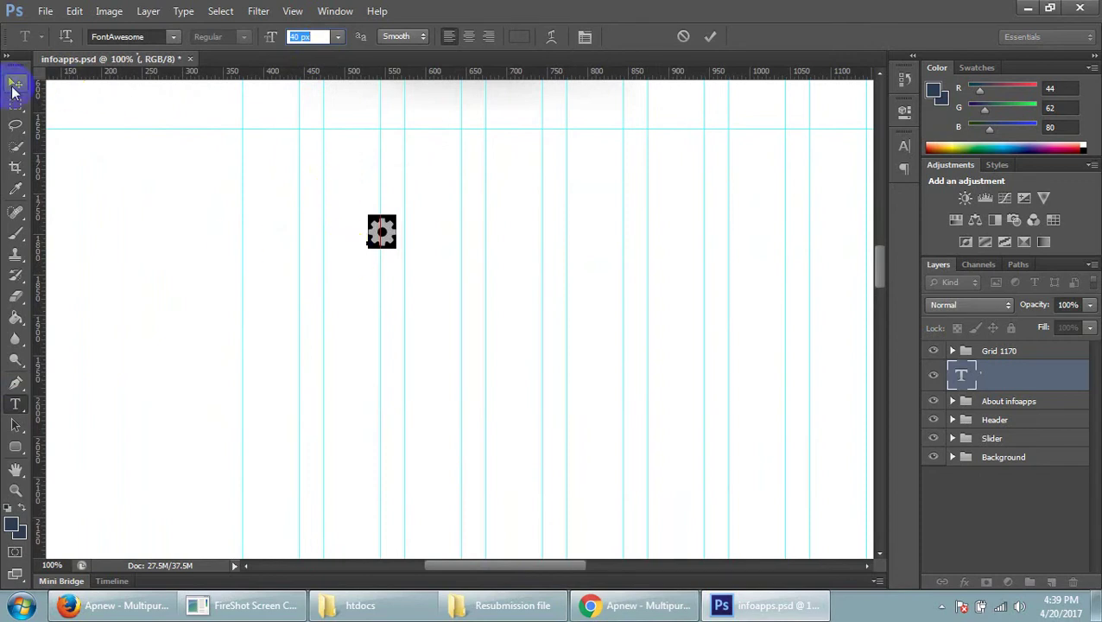
# - Commit the gear edit and place its layer in a new group, Group 1
pyautogui.click(15, 84)
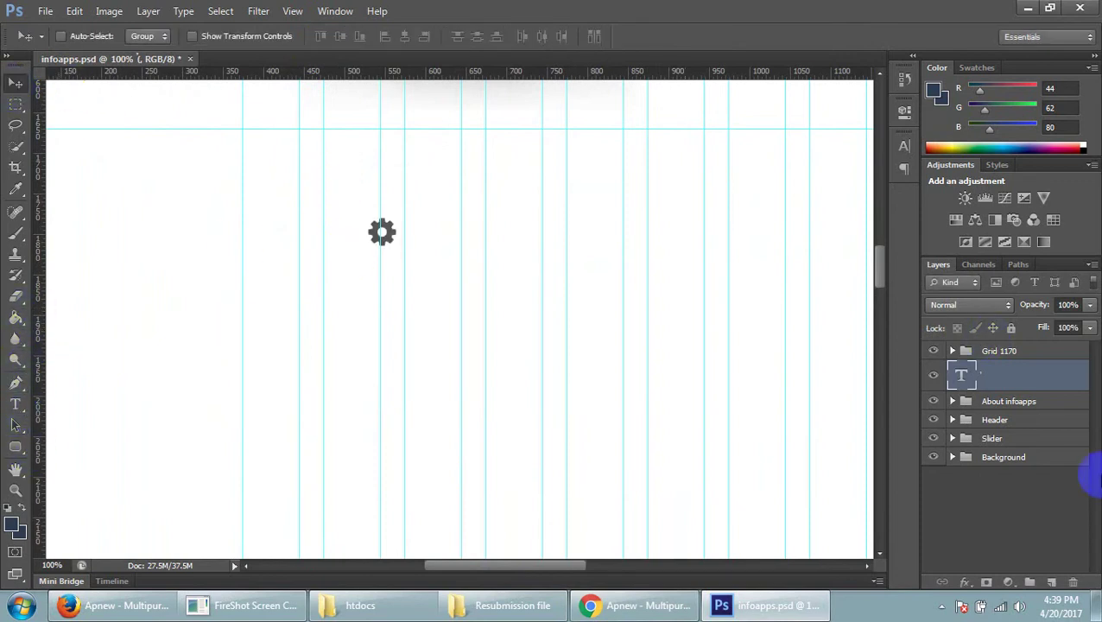
pyautogui.click(1030, 583)
pyautogui.doubleClick(1004, 370)
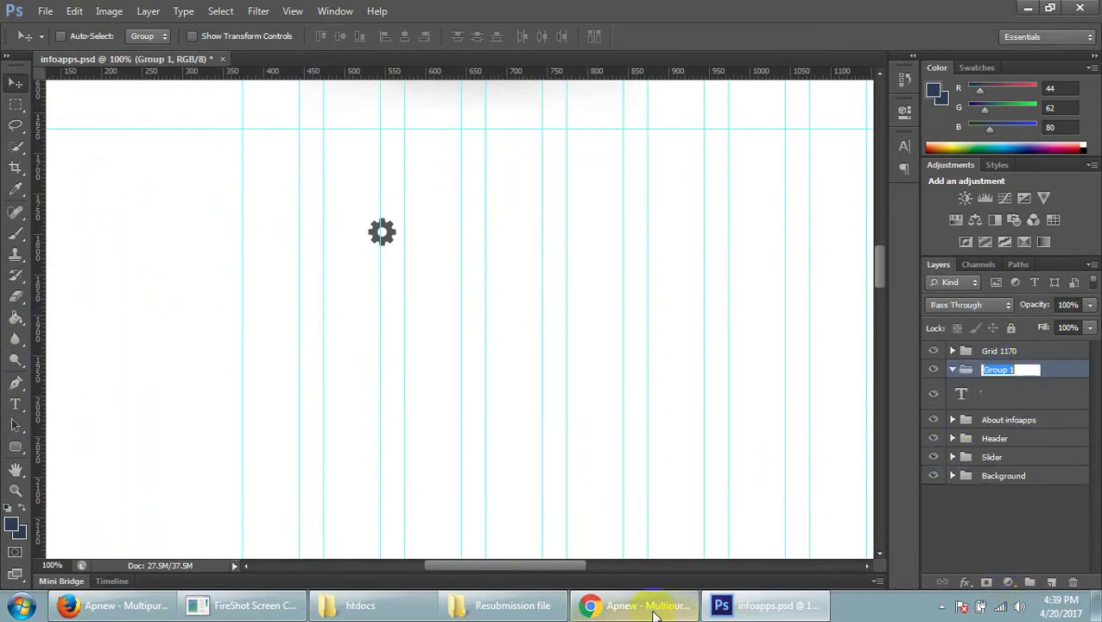
# - Switch to the Apnew demo in Chrome and scroll through its About section
pyautogui.click(643, 605)
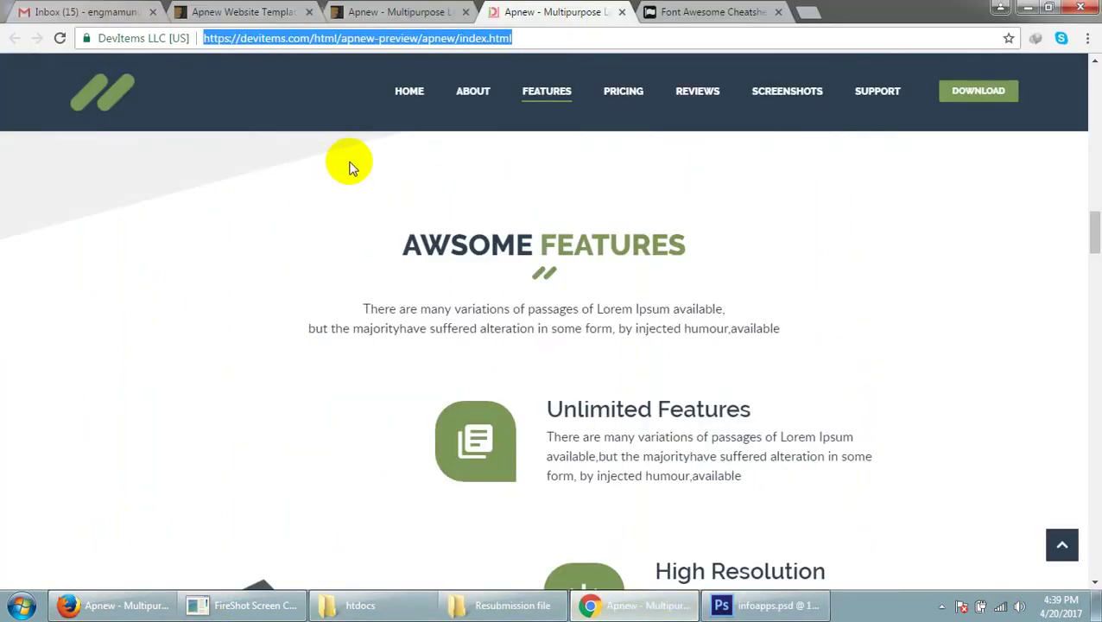
pyautogui.scroll(5, 699, 339)
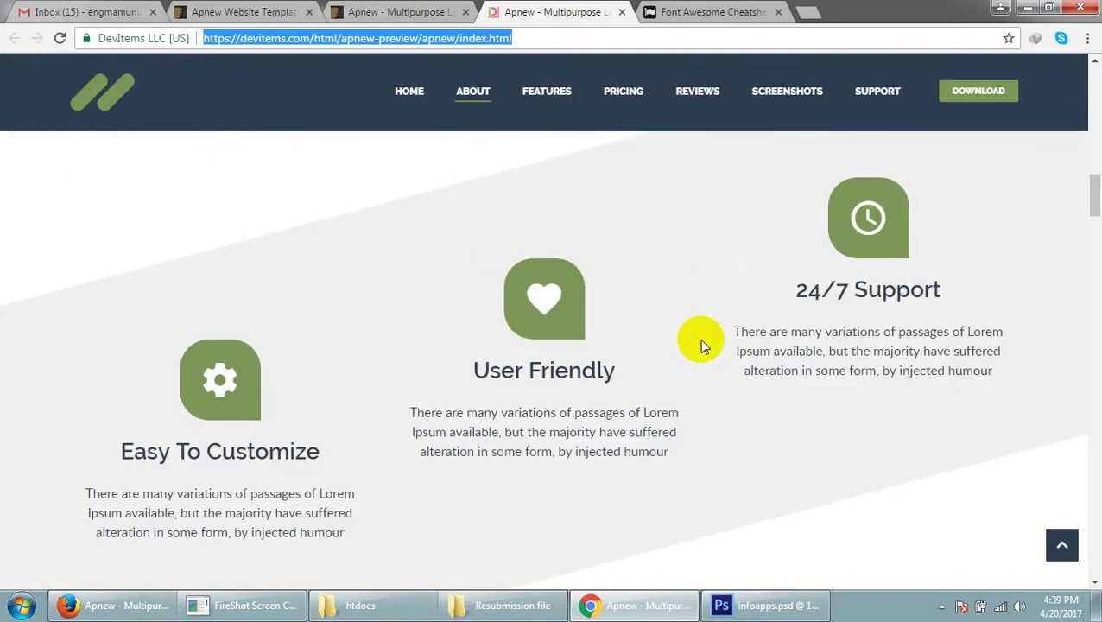
pyautogui.scroll(-1, 702, 345)
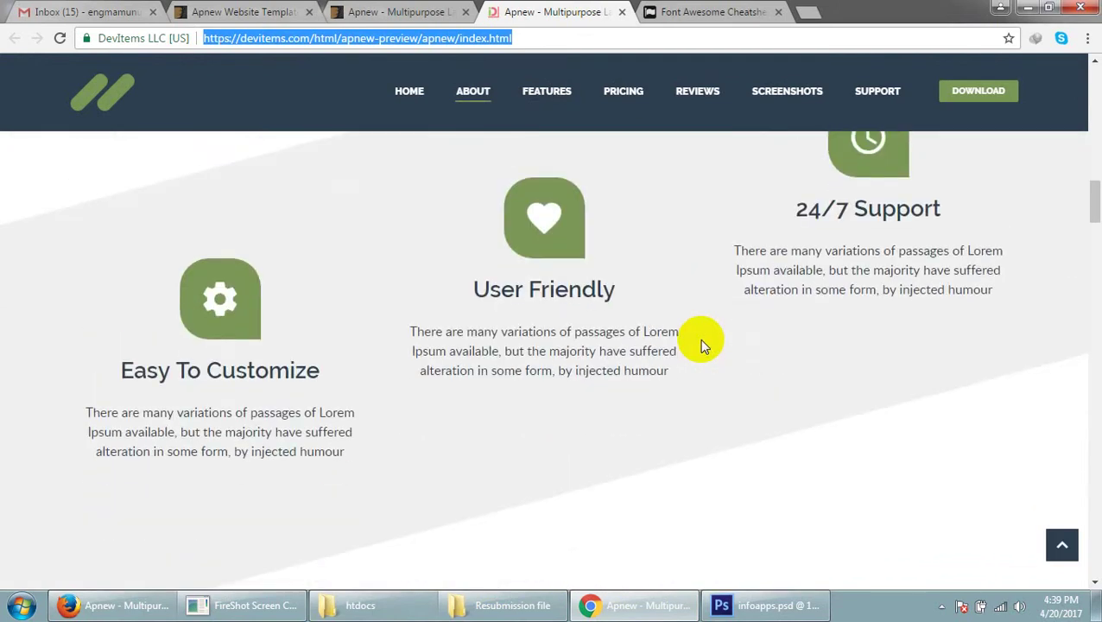
pyautogui.scroll(-4, 704, 337)
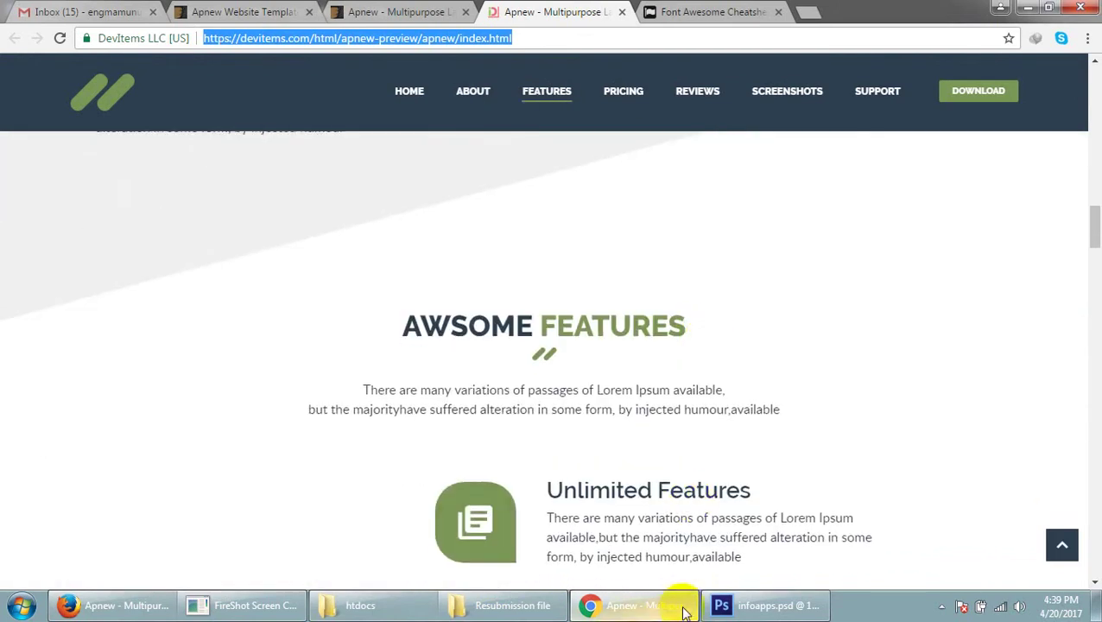
pyautogui.scroll(-3, 691, 389)
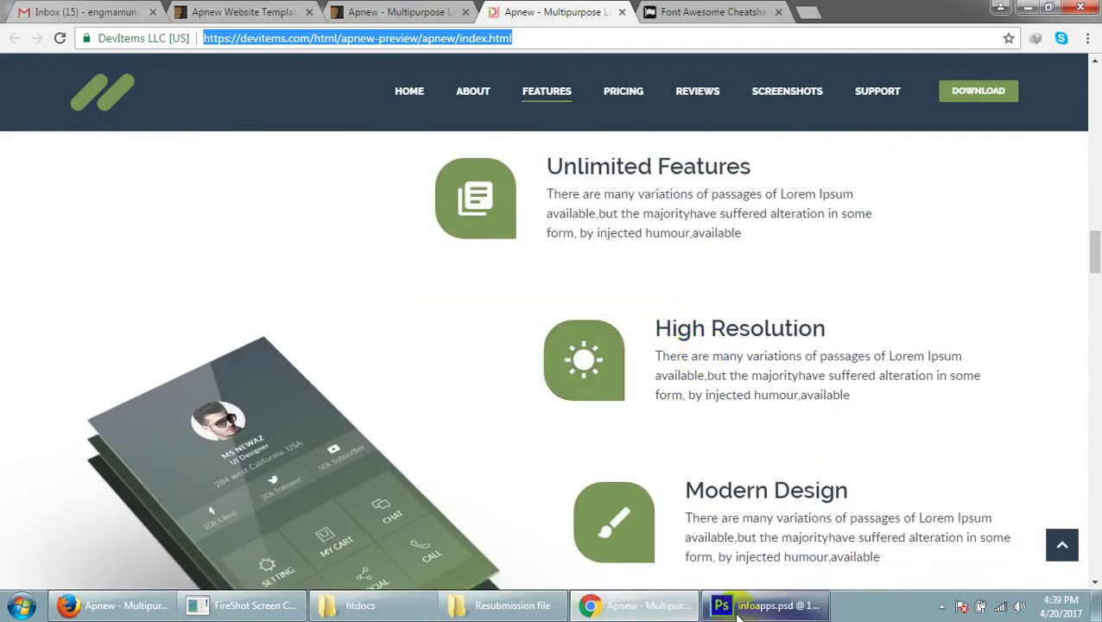
# - Glance at the Group 1 folder in Photoshop, then return to the Apnew demo
pyautogui.click(764, 604)
pyautogui.doubleClick(1002, 369)
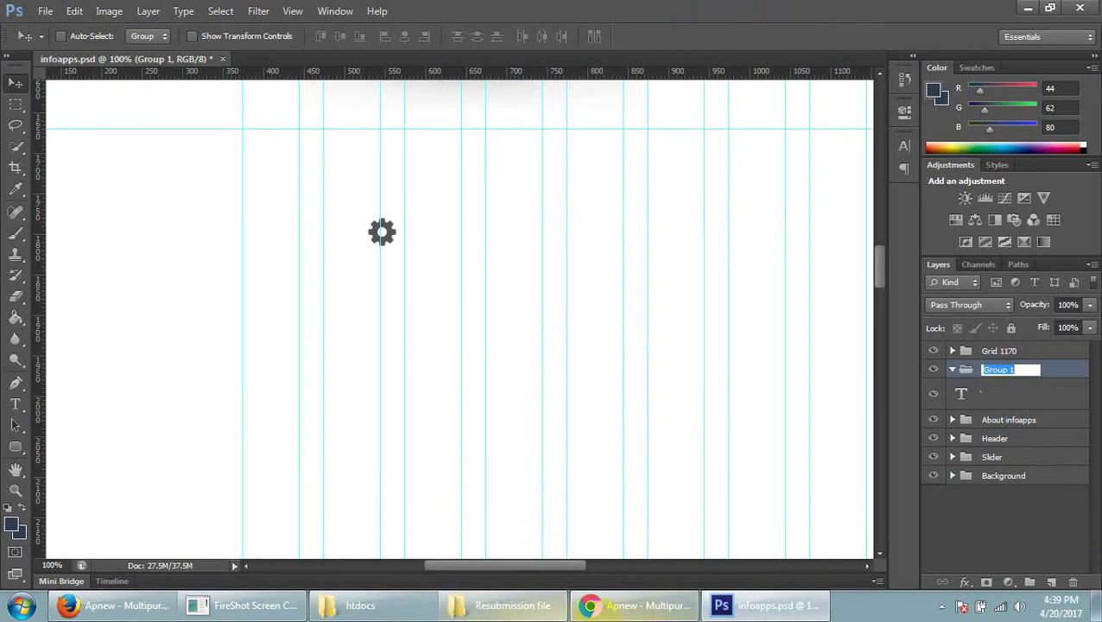
pyautogui.click(637, 606)
pyautogui.scroll(3, 605, 408)
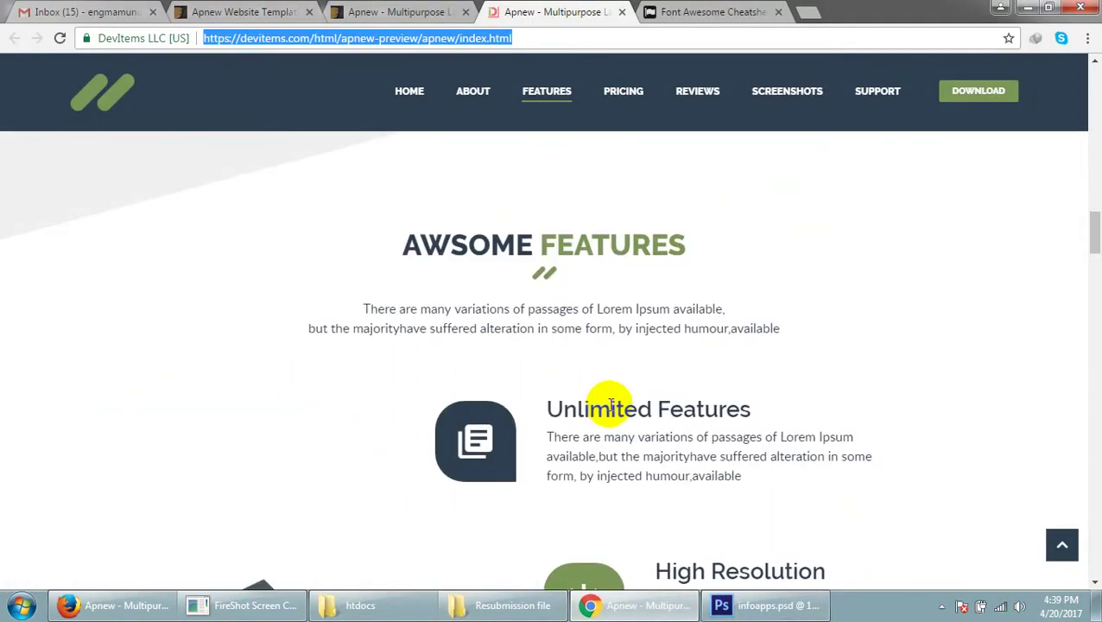
pyautogui.scroll(-4, 609, 406)
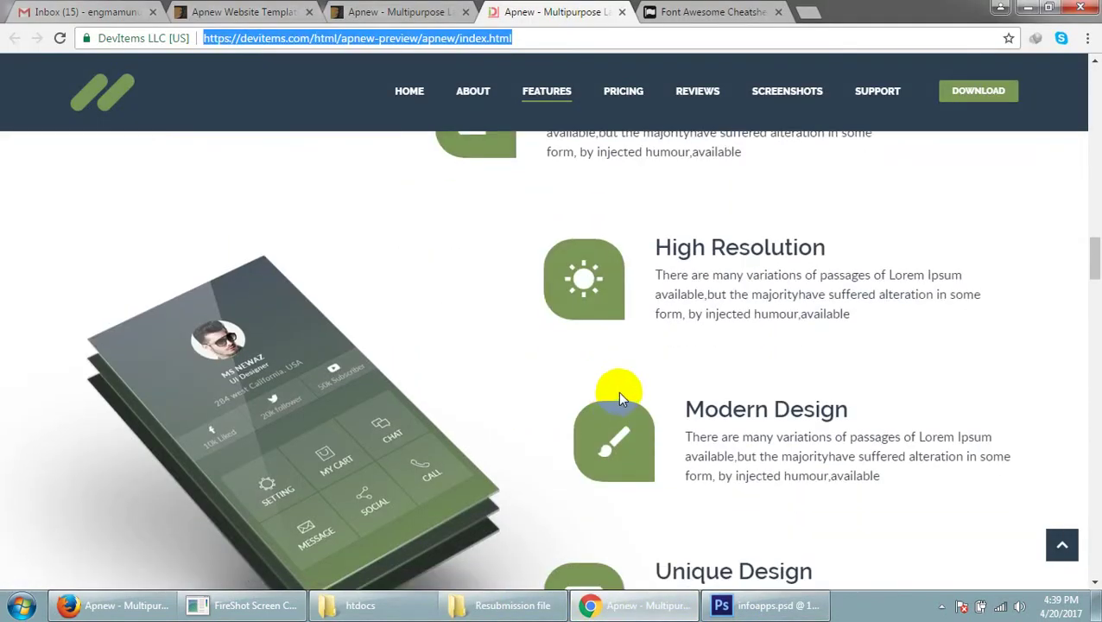
pyautogui.scroll(2, 619, 394)
pyautogui.scroll(3, 618, 394)
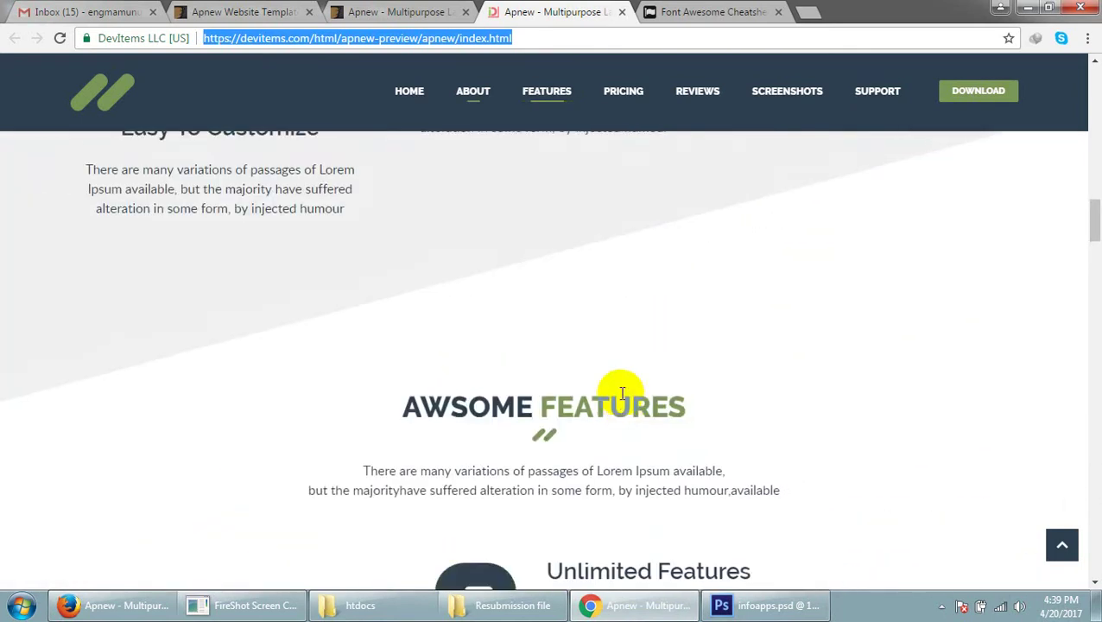
pyautogui.scroll(3, 536, 302)
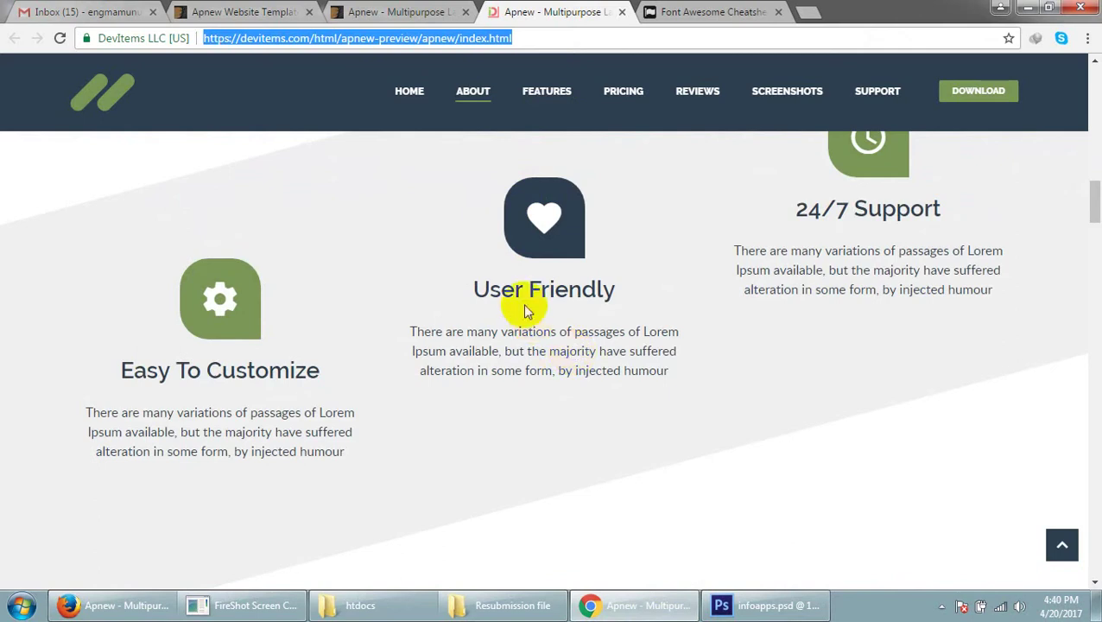
# - Highlight the 24/7 Support, Easy To Customize and Unlimited Features headings for reference
pyautogui.click(642, 292)
pyautogui.doubleClick(843, 210)
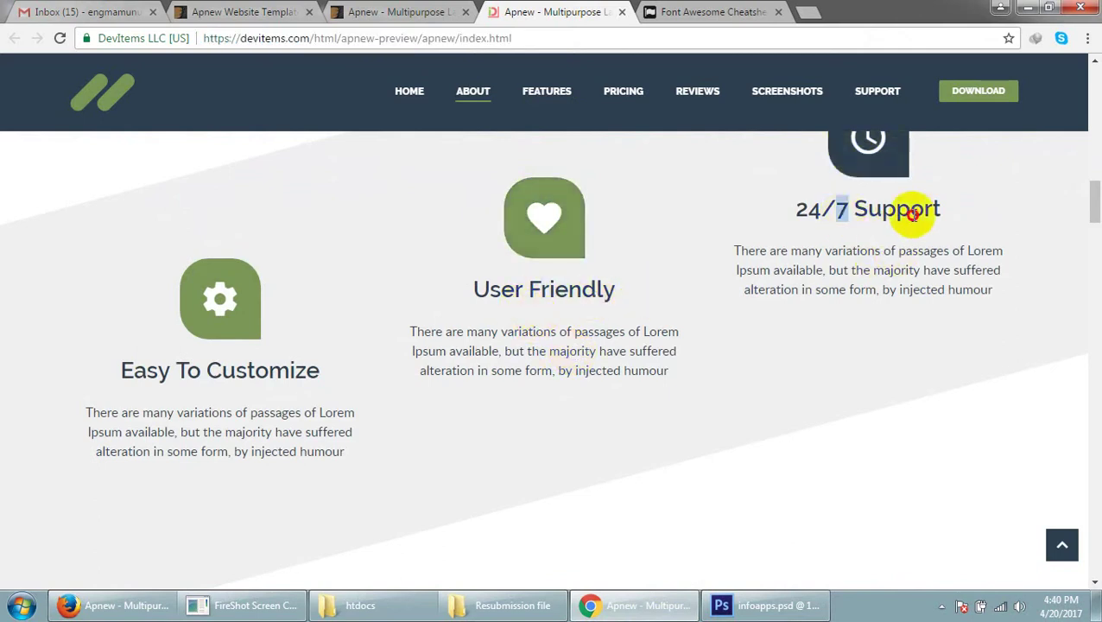
pyautogui.moveTo(175, 369); pyautogui.dragTo(325, 372)
pyautogui.click(330, 380)
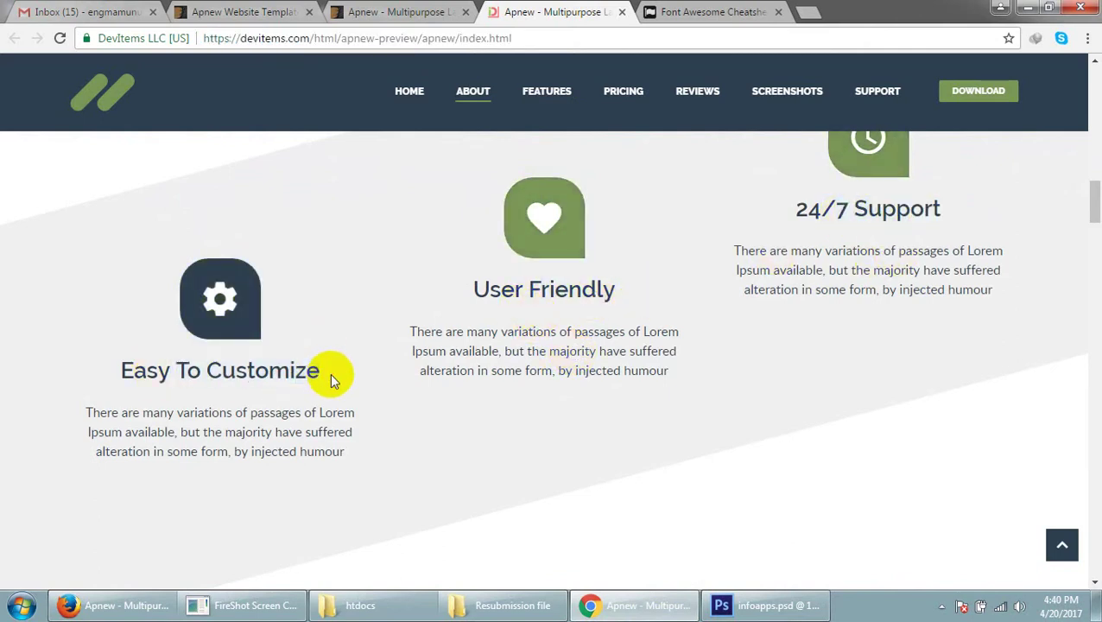
pyautogui.scroll(-5, 356, 380)
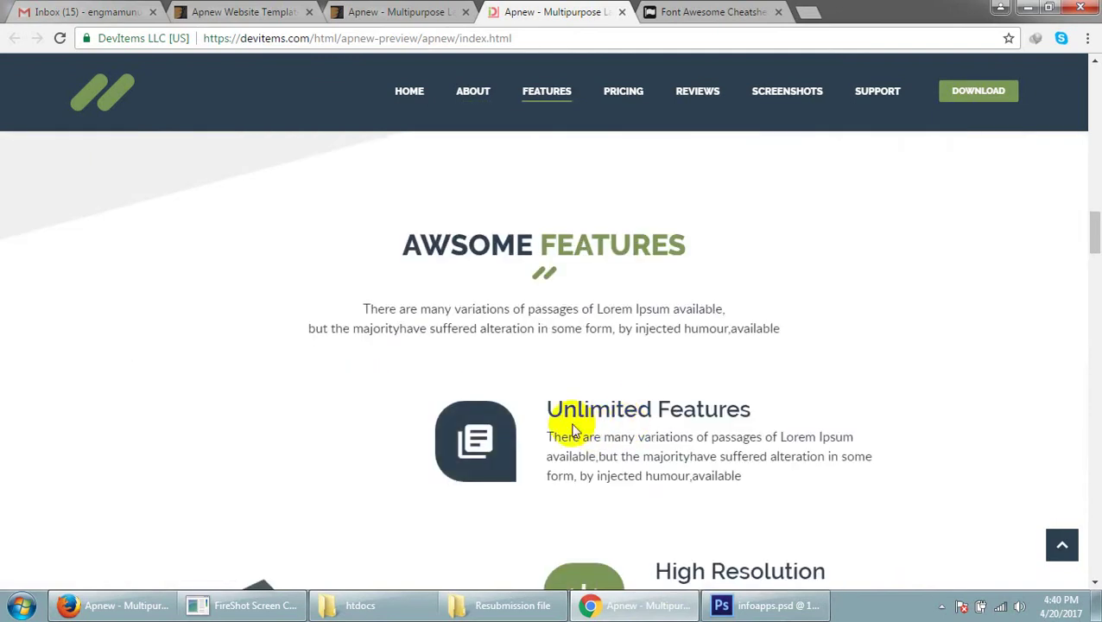
pyautogui.moveTo(563, 412); pyautogui.dragTo(700, 413)
pyautogui.click(700, 413)
# - Highlight the demo's High Resolution and Clean Code feature headings
pyautogui.scroll(-4, 701, 423)
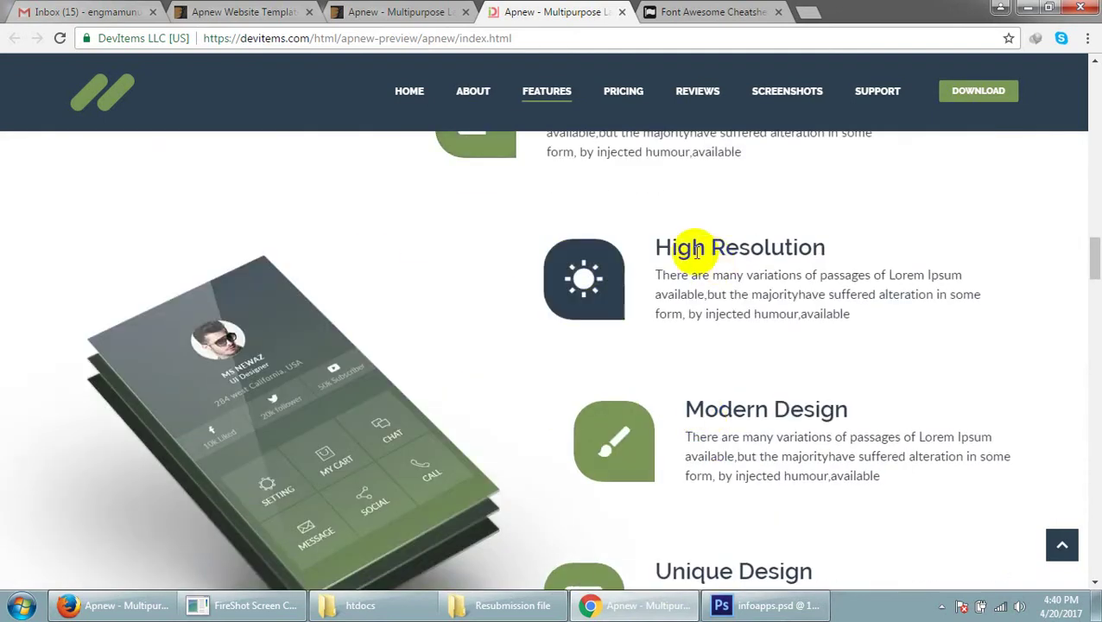
pyautogui.moveTo(672, 247); pyautogui.dragTo(874, 240)
pyautogui.click(708, 406)
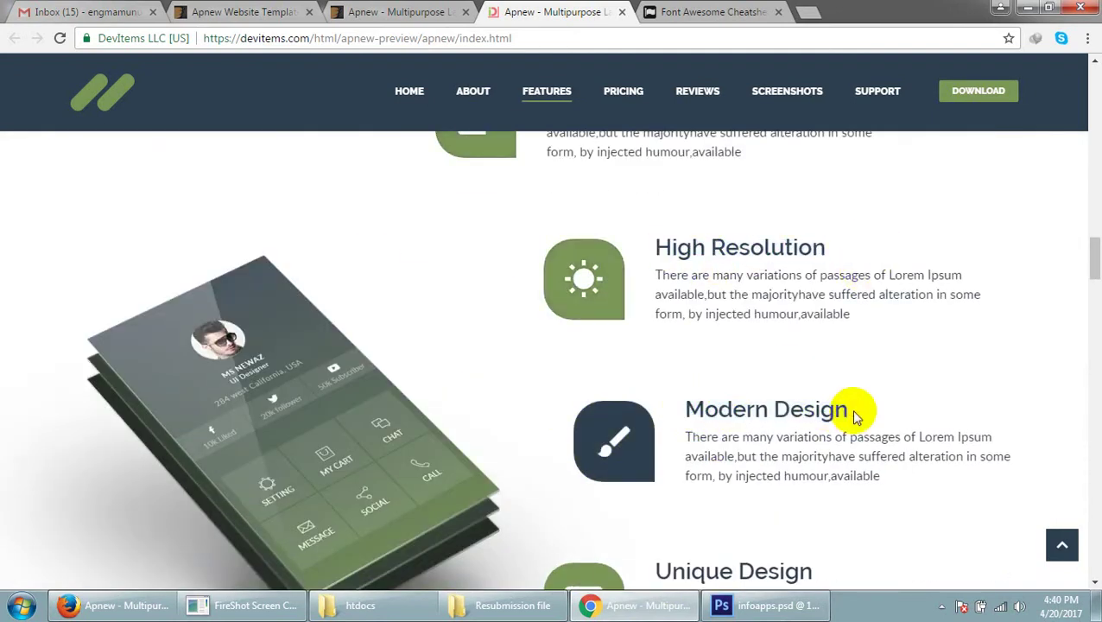
pyautogui.scroll(-1, 812, 384)
pyautogui.scroll(-4, 808, 380)
pyautogui.moveTo(564, 327); pyautogui.dragTo(686, 337)
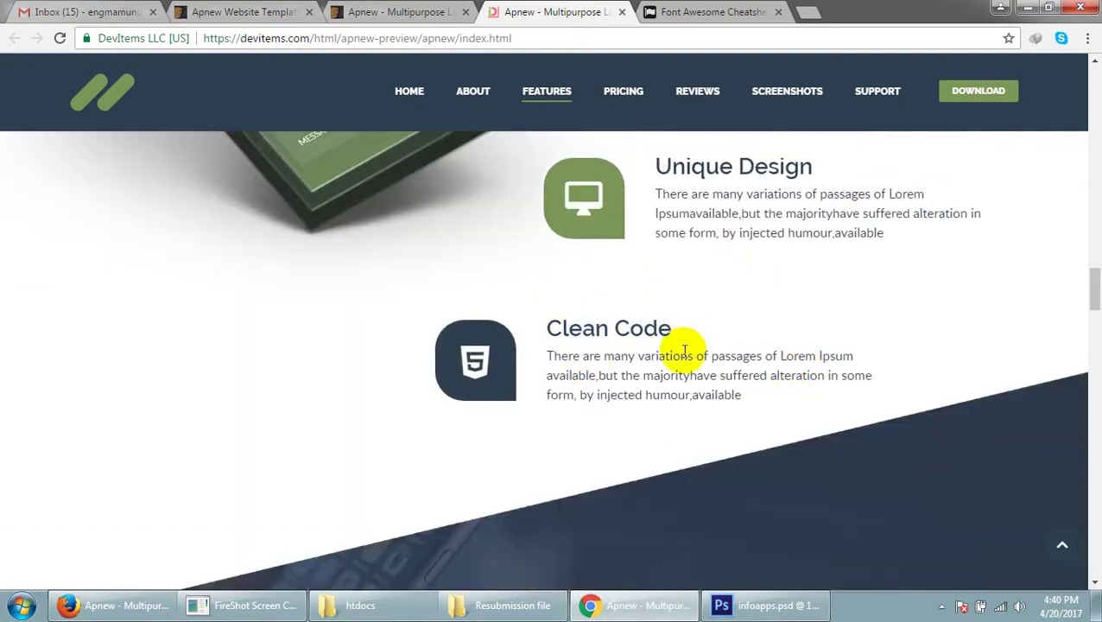
pyautogui.click(667, 389)
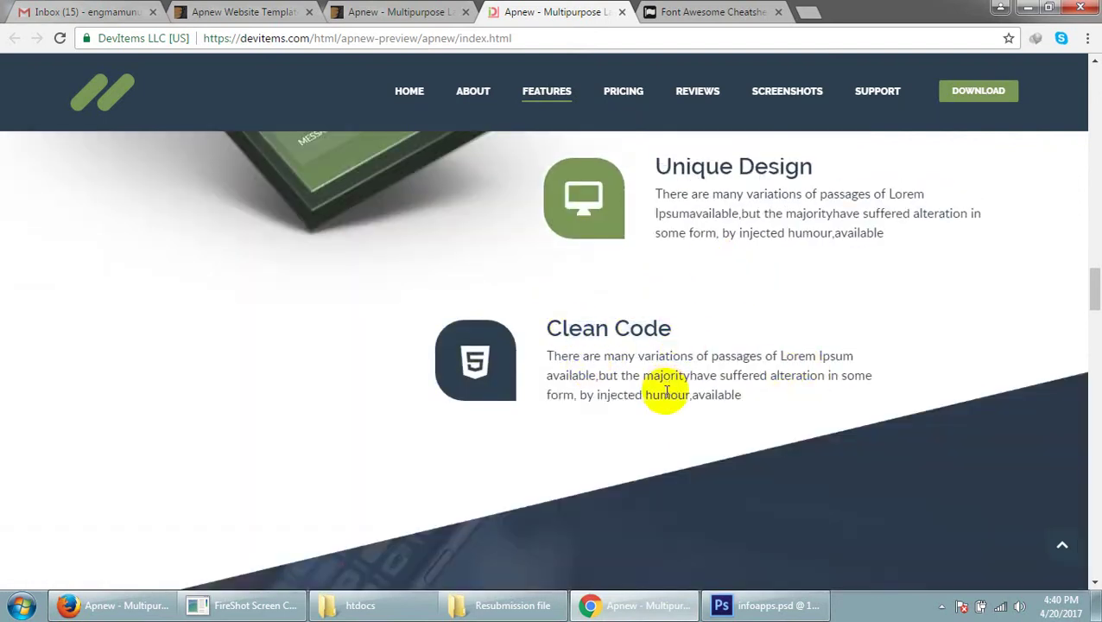
# - Review the rounded feature tiles once more, then return to infoapps.psd in Photoshop
pyautogui.scroll(2, 666, 387)
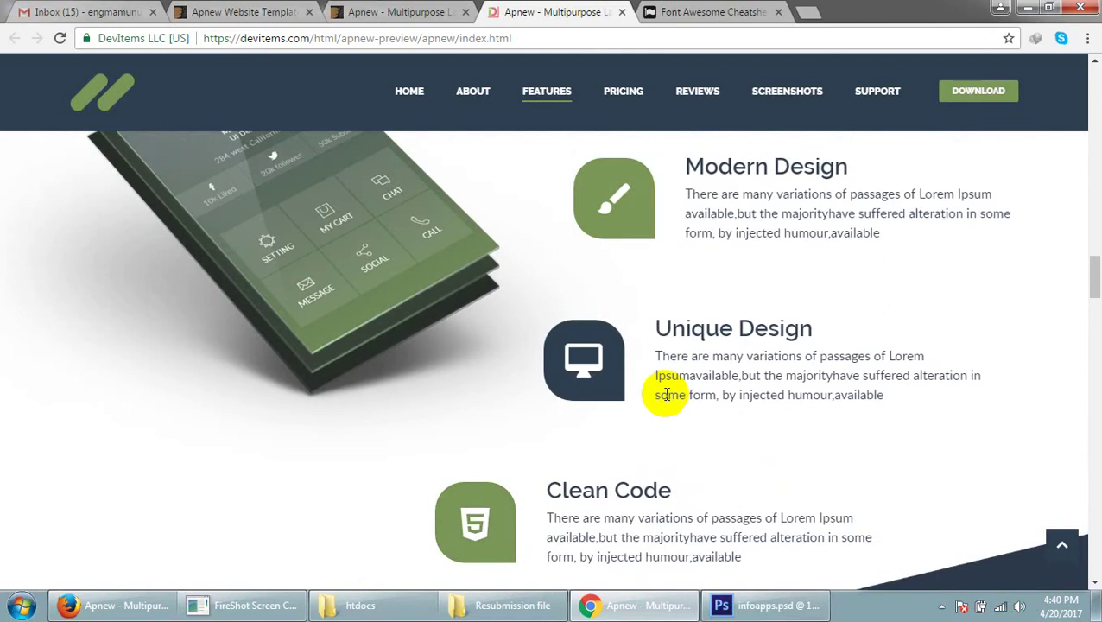
pyautogui.scroll(1, 666, 394)
pyautogui.scroll(1, 666, 394)
pyautogui.scroll(3, 666, 394)
pyautogui.scroll(2, 666, 394)
pyautogui.scroll(-4, 665, 394)
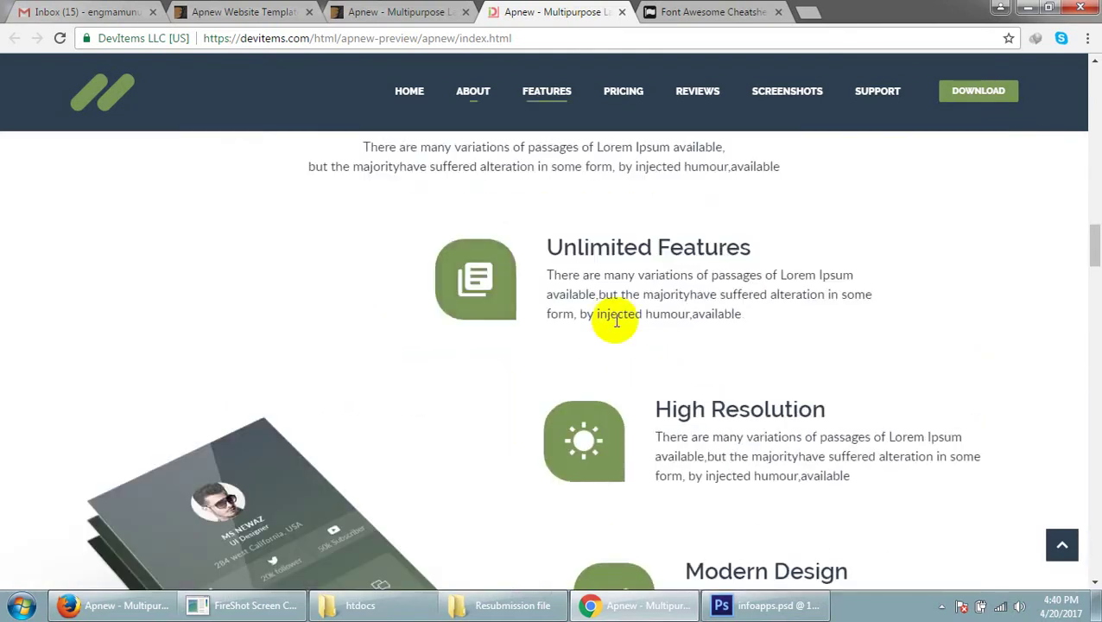
pyautogui.moveTo(551, 274); pyautogui.dragTo(721, 359)
pyautogui.moveTo(728, 429); pyautogui.dragTo(520, 411)
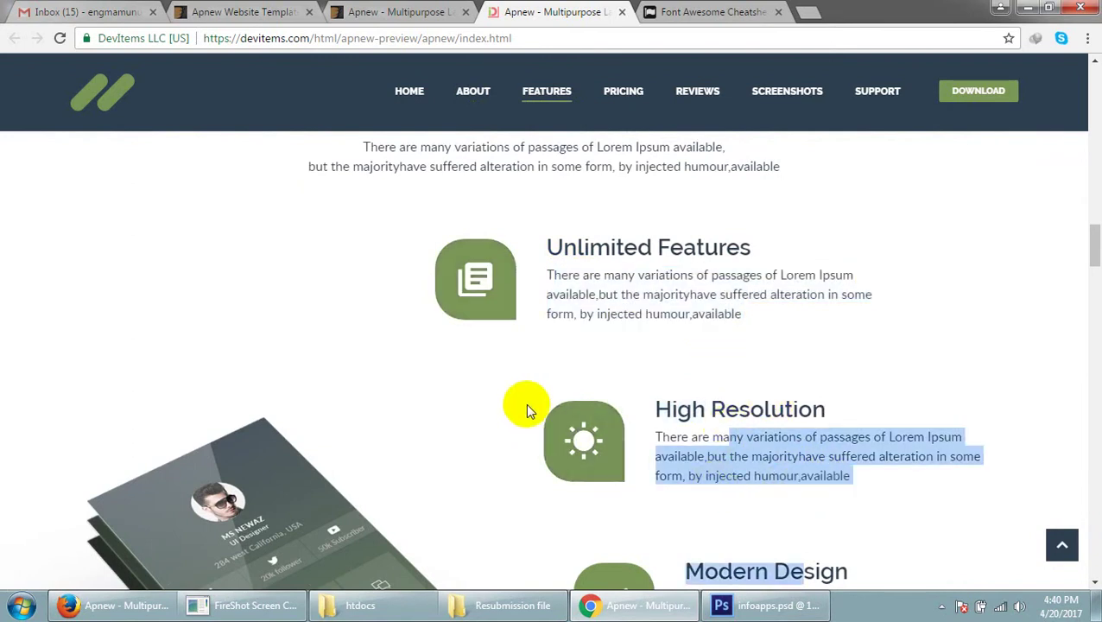
pyautogui.scroll(5, 539, 413)
pyautogui.scroll(2, 298, 343)
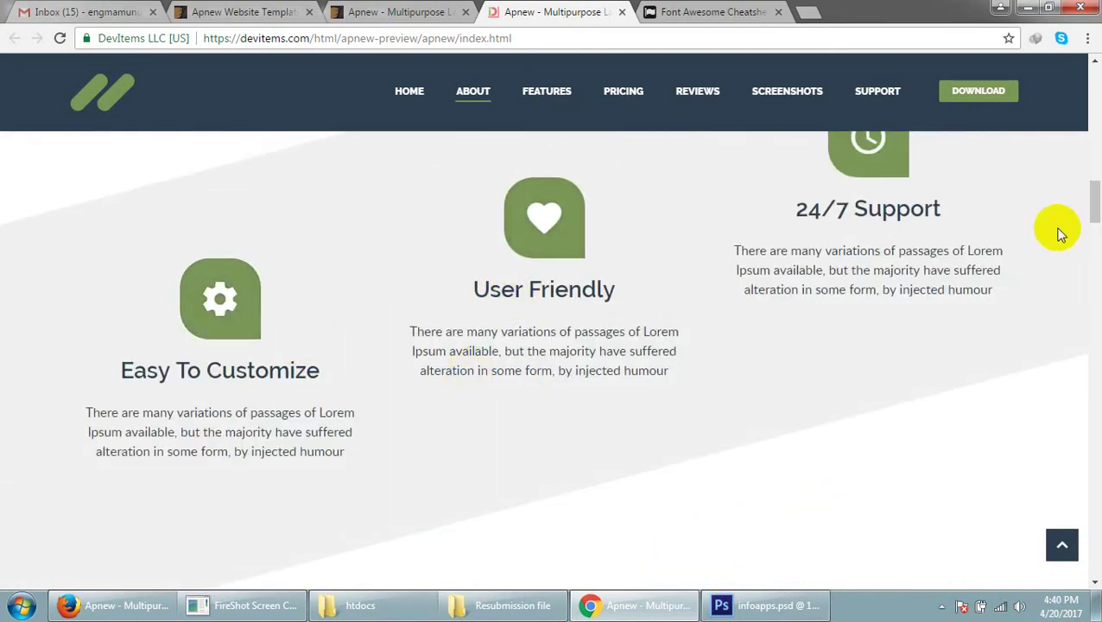
pyautogui.click(781, 602)
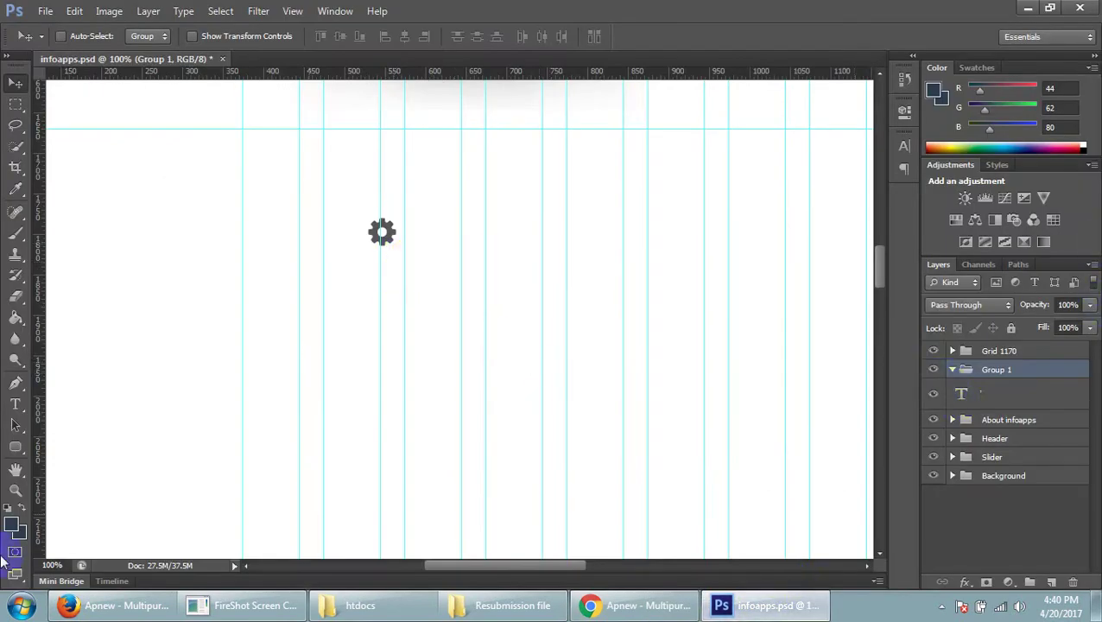
# - Rename Group 1 to 'Features Top' and add a new empty layer inside it
pyautogui.doubleClick(1004, 369)
pyautogui.write('Featurestop')
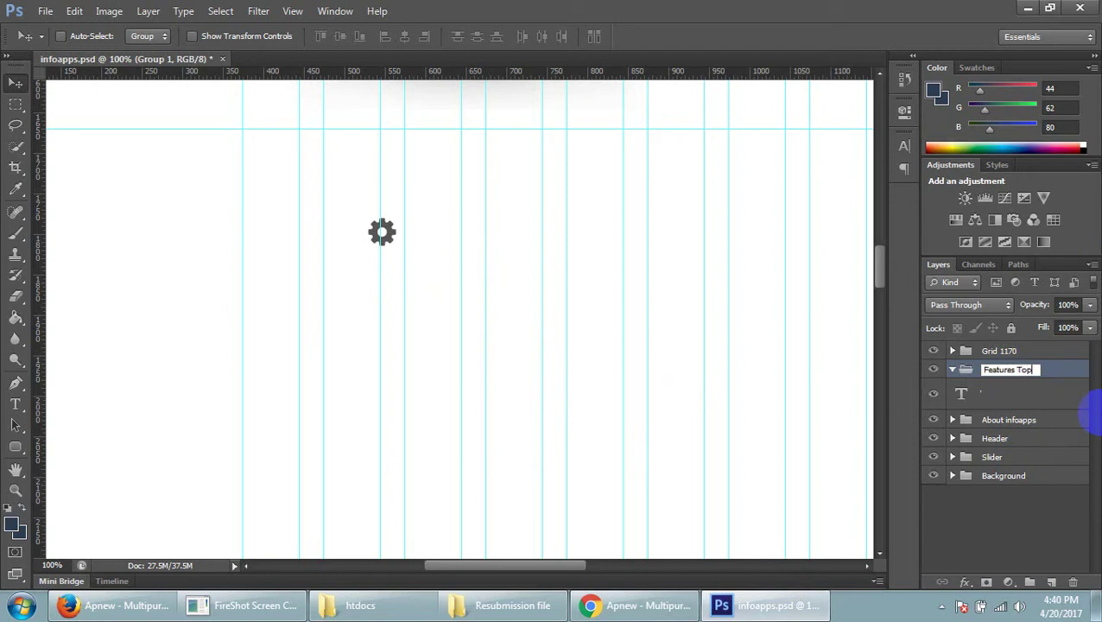
pyautogui.click(1010, 403)
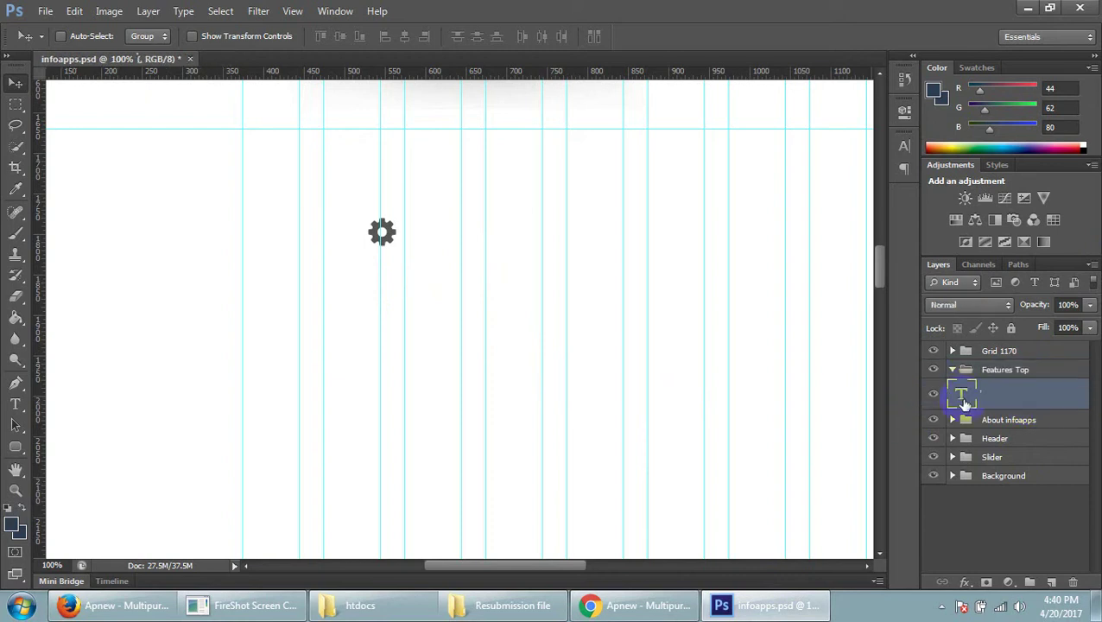
pyautogui.click(932, 396)
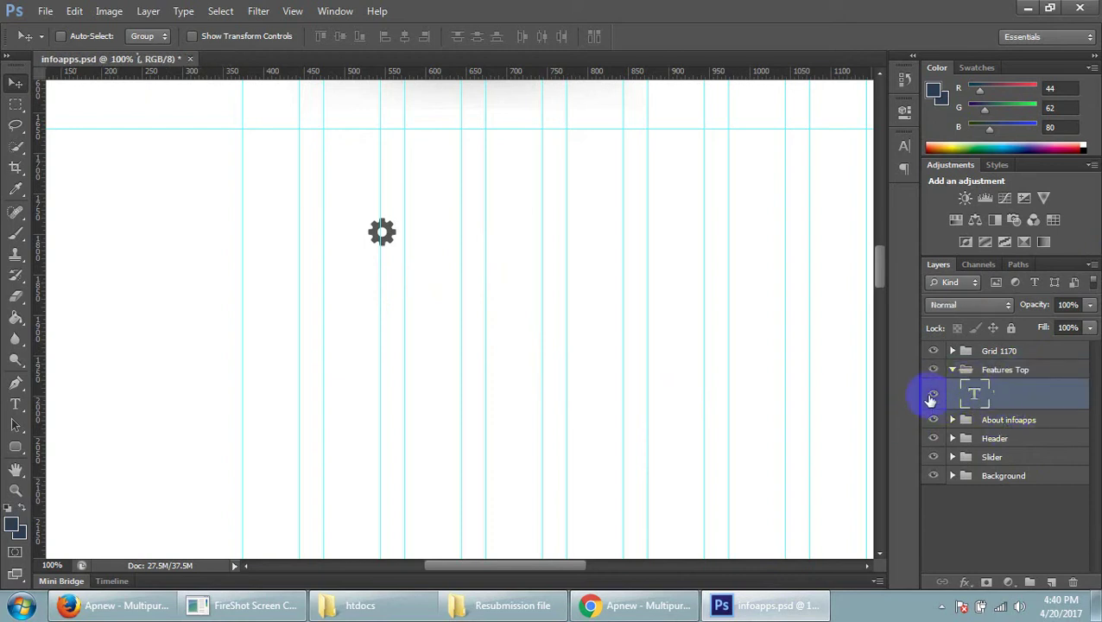
pyautogui.click(1051, 581)
pyautogui.doubleClick(995, 395)
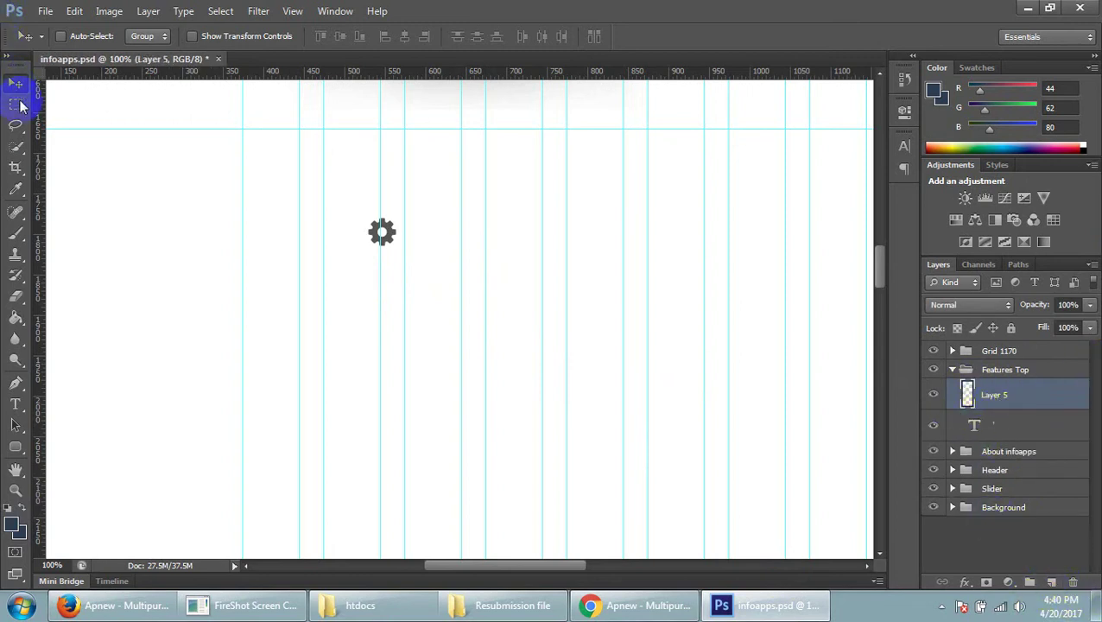
# - Choose the Rounded Rectangle Tool and set its corner radius to 20 px
pyautogui.click(19, 104)
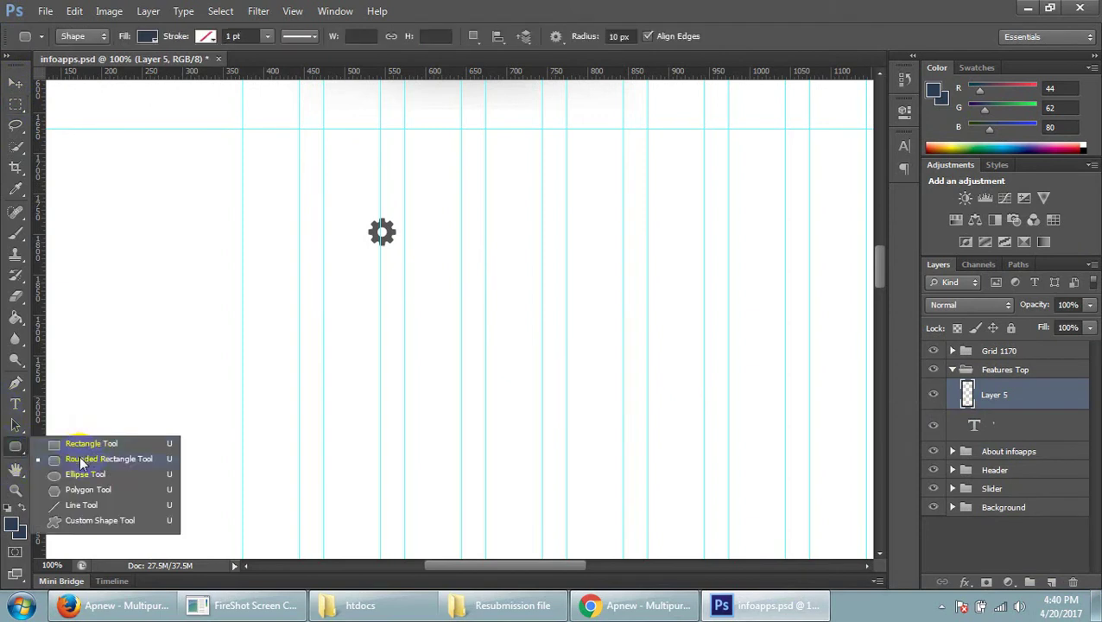
pyautogui.moveTo(17, 450); pyautogui.dragTo(80, 455)
pyautogui.click(619, 36)
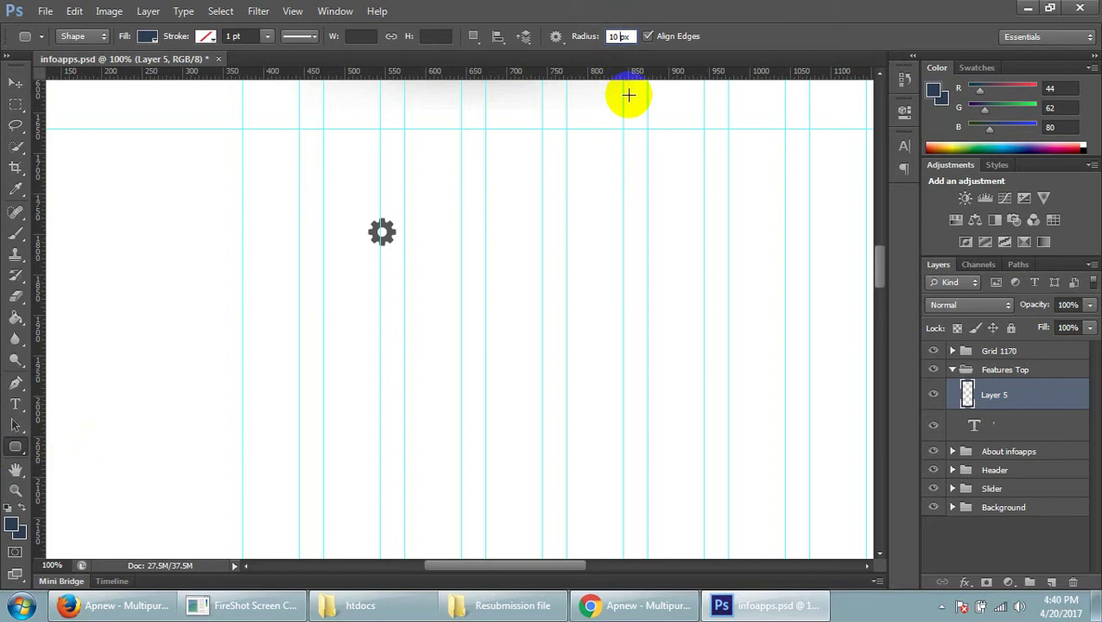
pyautogui.click(611, 612)
pyautogui.click(611, 613)
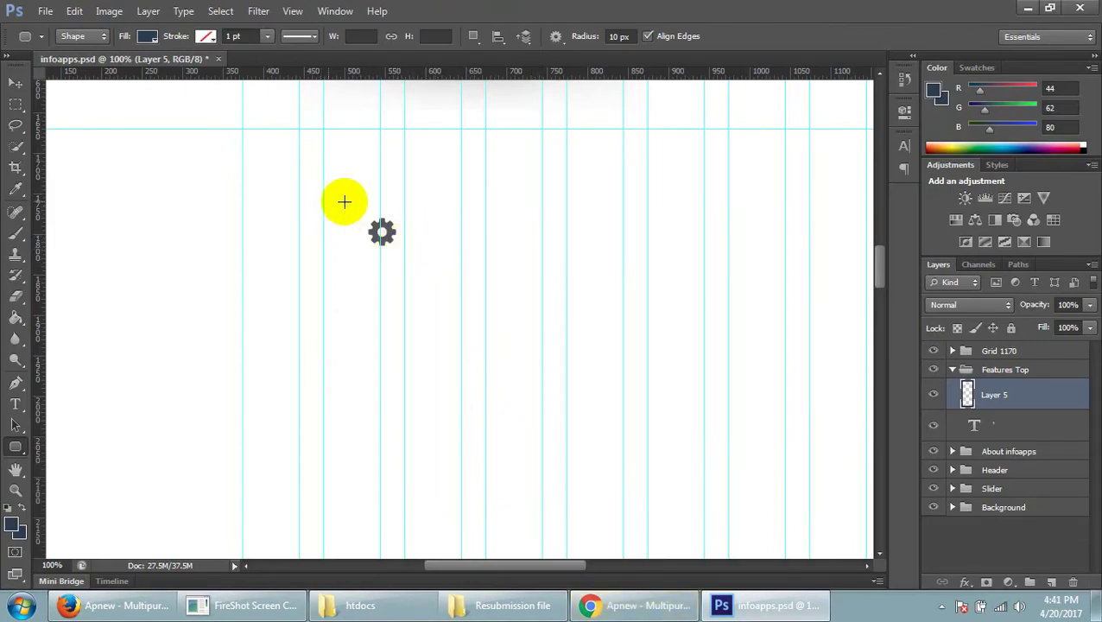
# - Create an 80 × 80 px dark rounded square at the gear icon's position
pyautogui.click(346, 36)
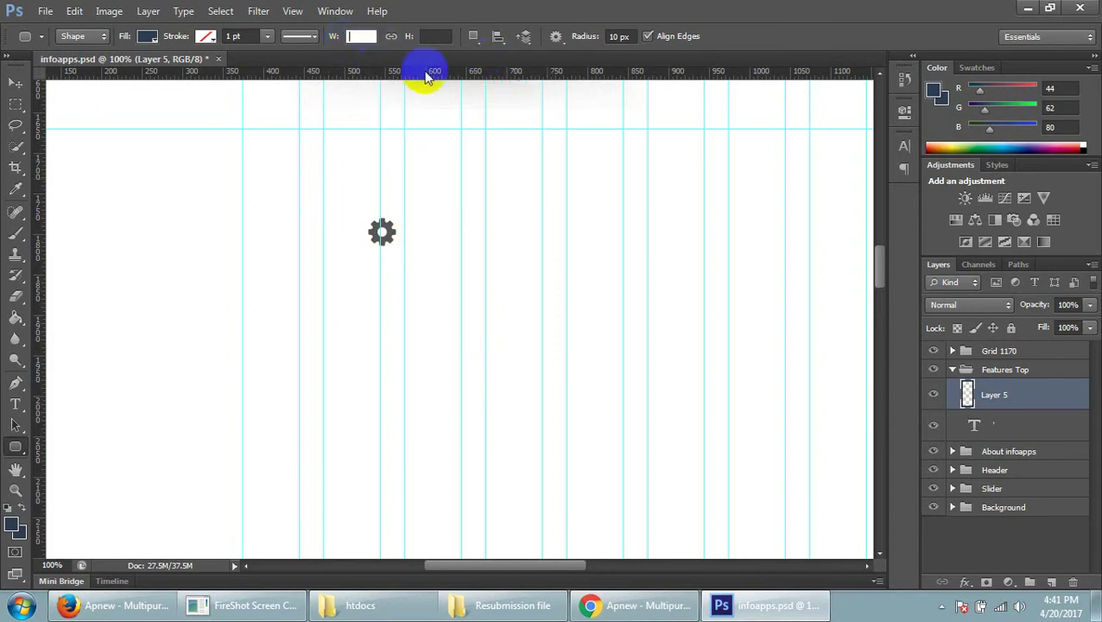
pyautogui.write('80')
pyautogui.click(436, 36)
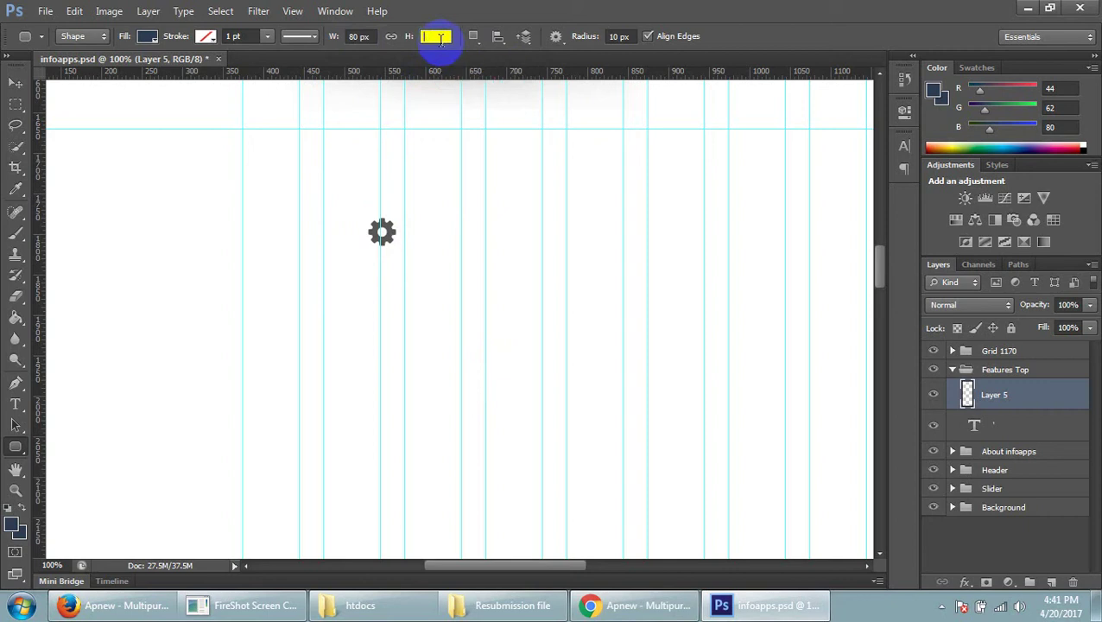
pyautogui.write('80')
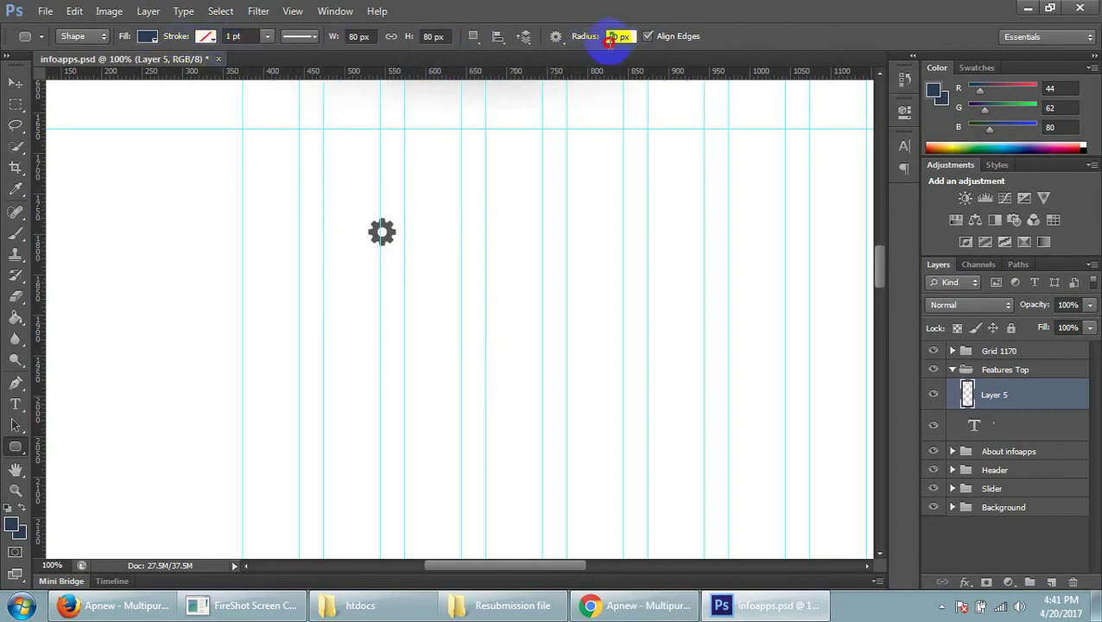
pyautogui.write('2')
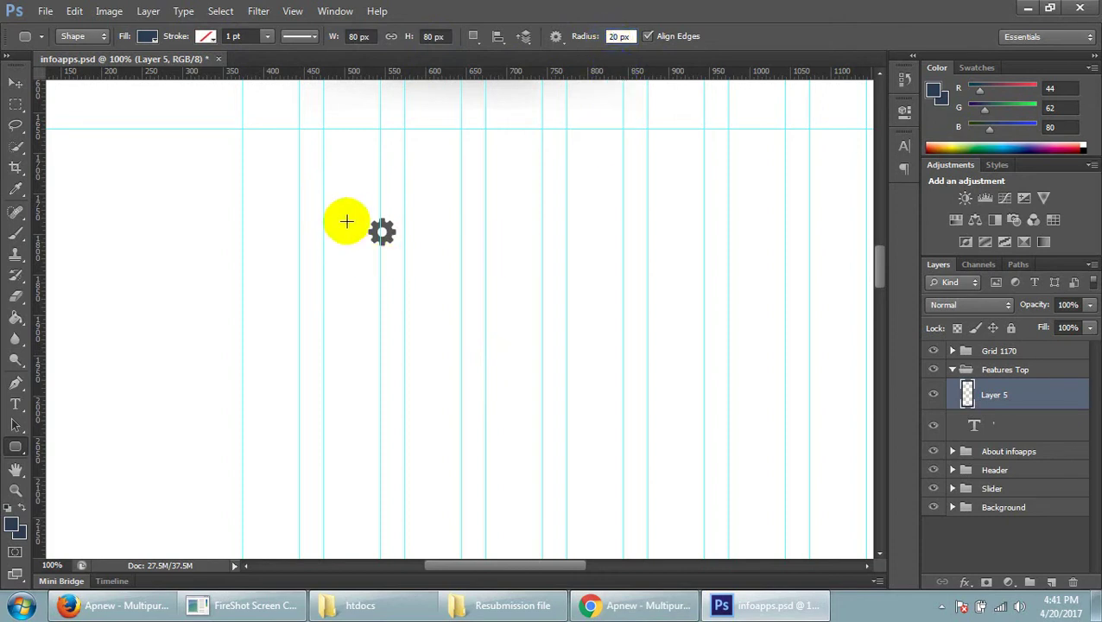
pyautogui.click(375, 307)
pyautogui.click(596, 265)
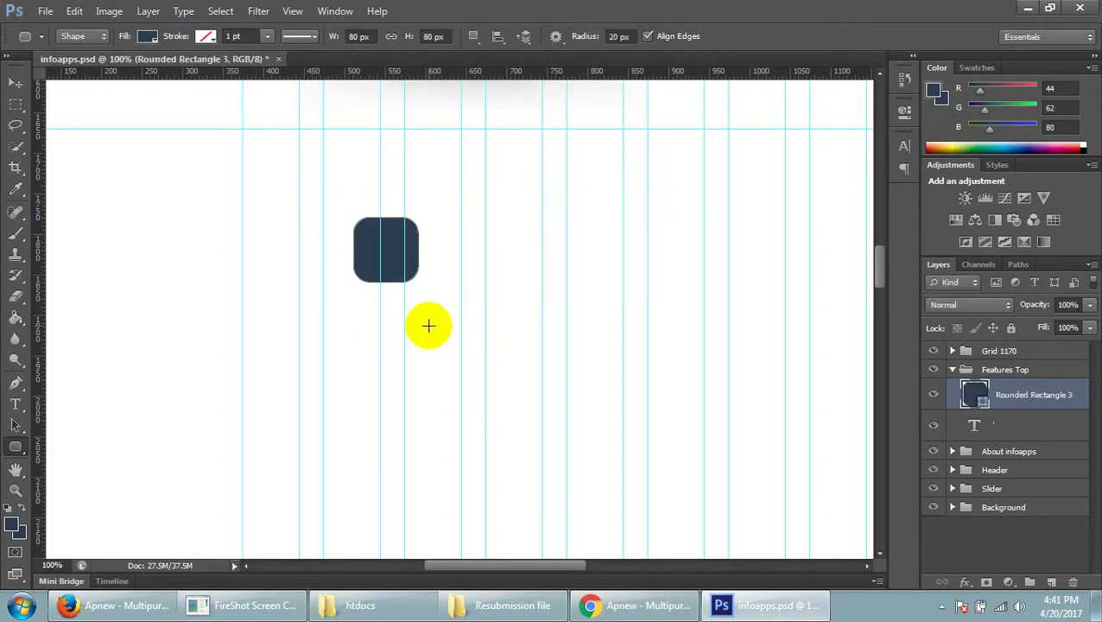
pyautogui.click(15, 83)
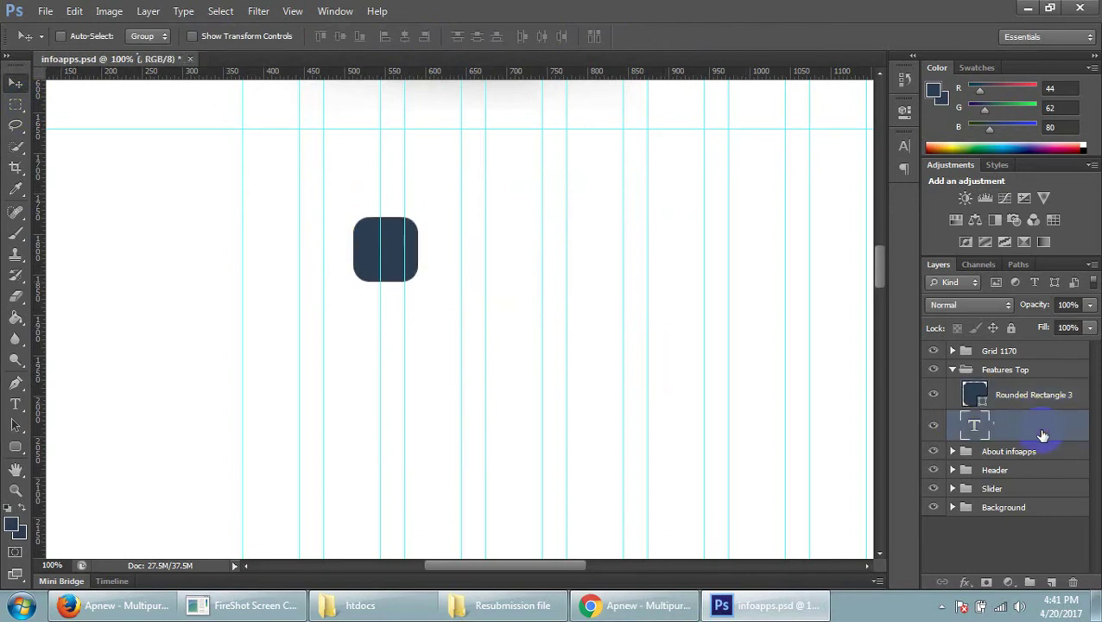
# - Move the gear layer above the tile, colour the glyph #fff, and nudge it down to centre
pyautogui.moveTo(961, 425); pyautogui.dragTo(1044, 394)
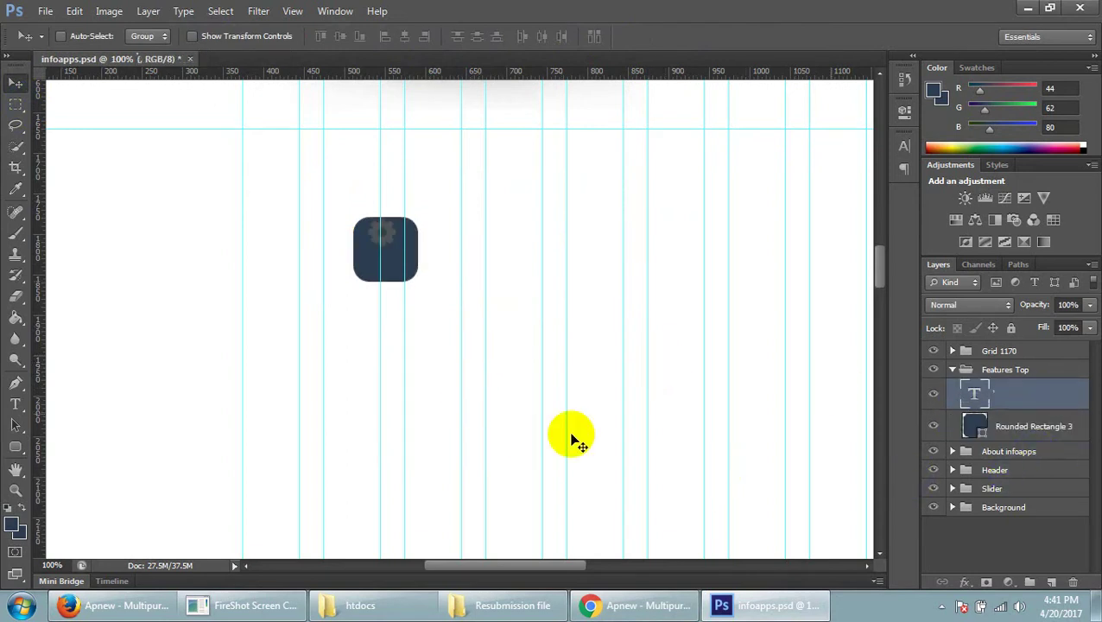
pyautogui.click(15, 406)
pyautogui.click(383, 236)
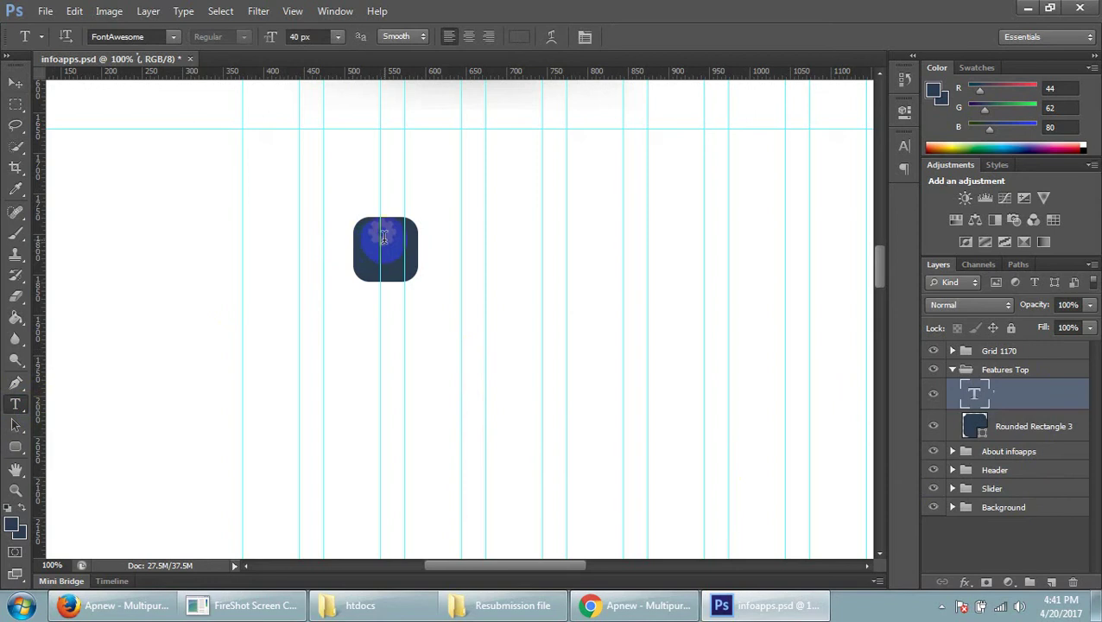
pyautogui.click(524, 36)
pyautogui.doubleClick(615, 366)
pyautogui.write('f')
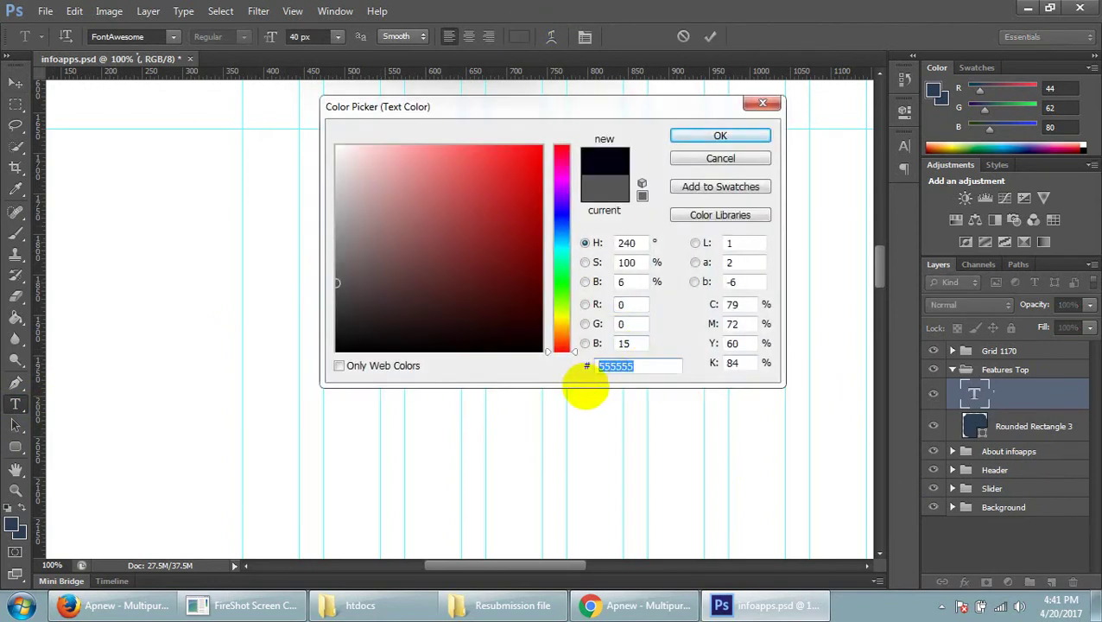
pyautogui.write('ff')
pyautogui.click(713, 138)
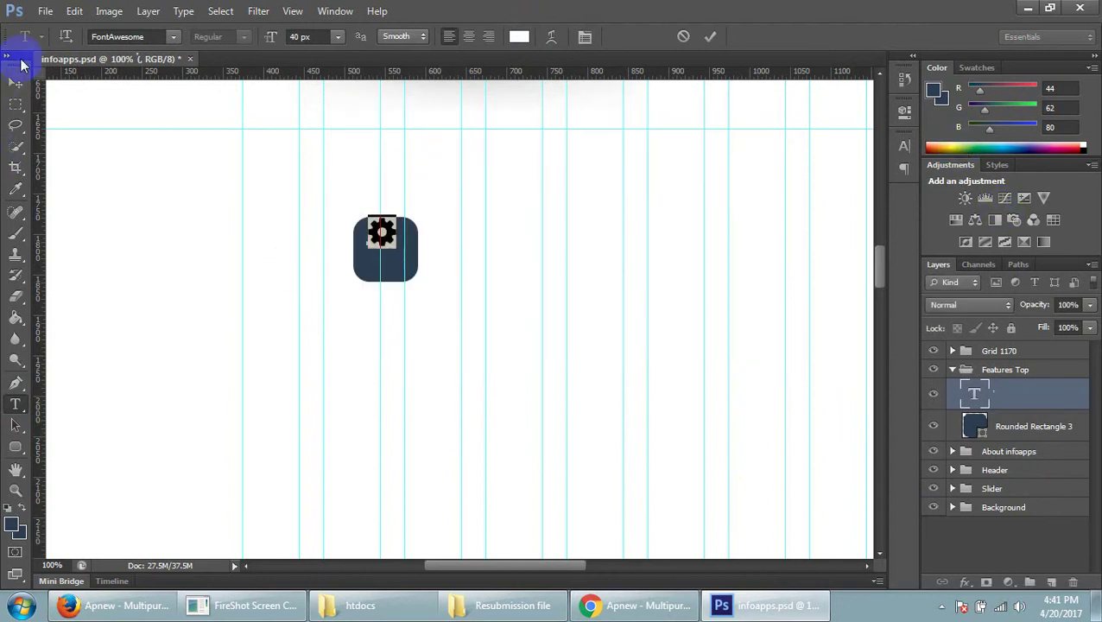
pyautogui.click(16, 83)
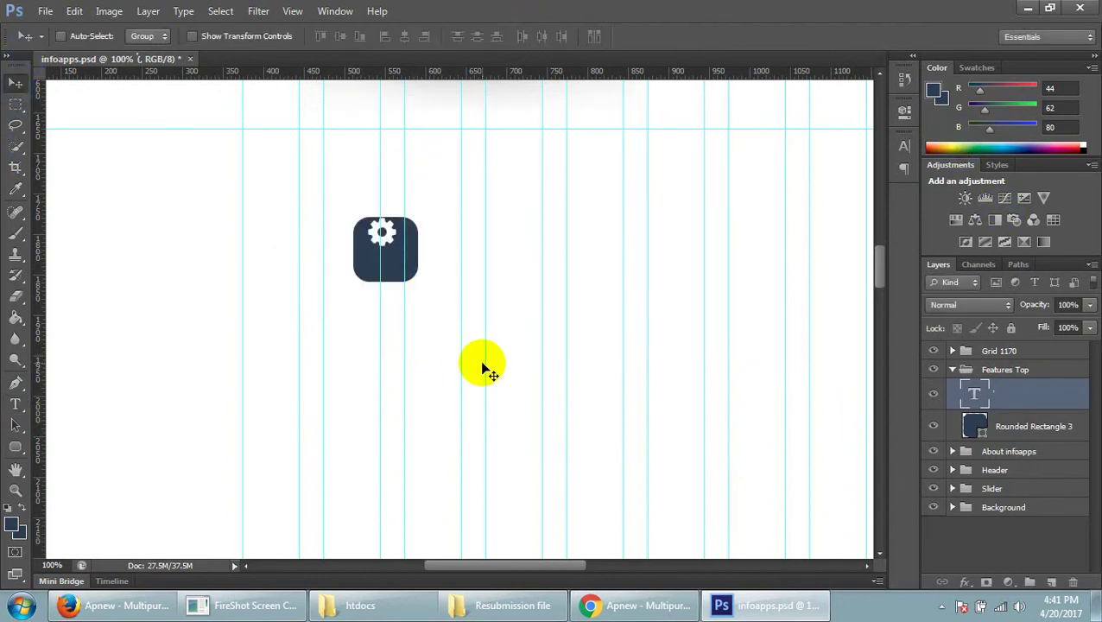
pyautogui.press('Down')
pyautogui.press('Down')
pyautogui.press('Down')
pyautogui.press('Down')
pyautogui.press('Down')
pyautogui.press('Down')
pyautogui.press('Down')
pyautogui.press('Down')
pyautogui.press('Down')
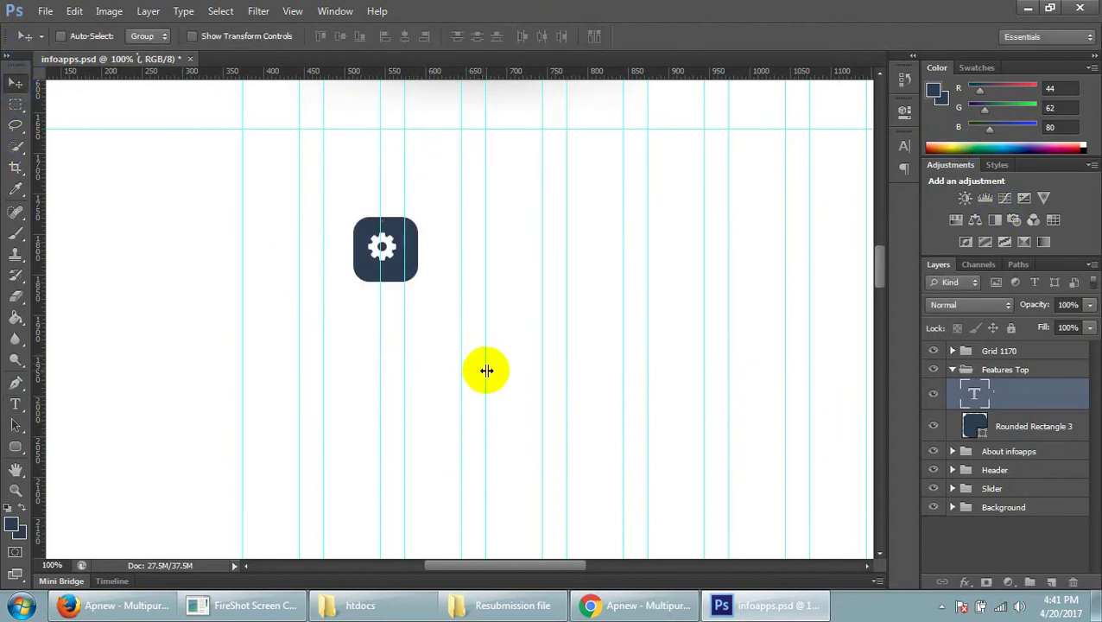
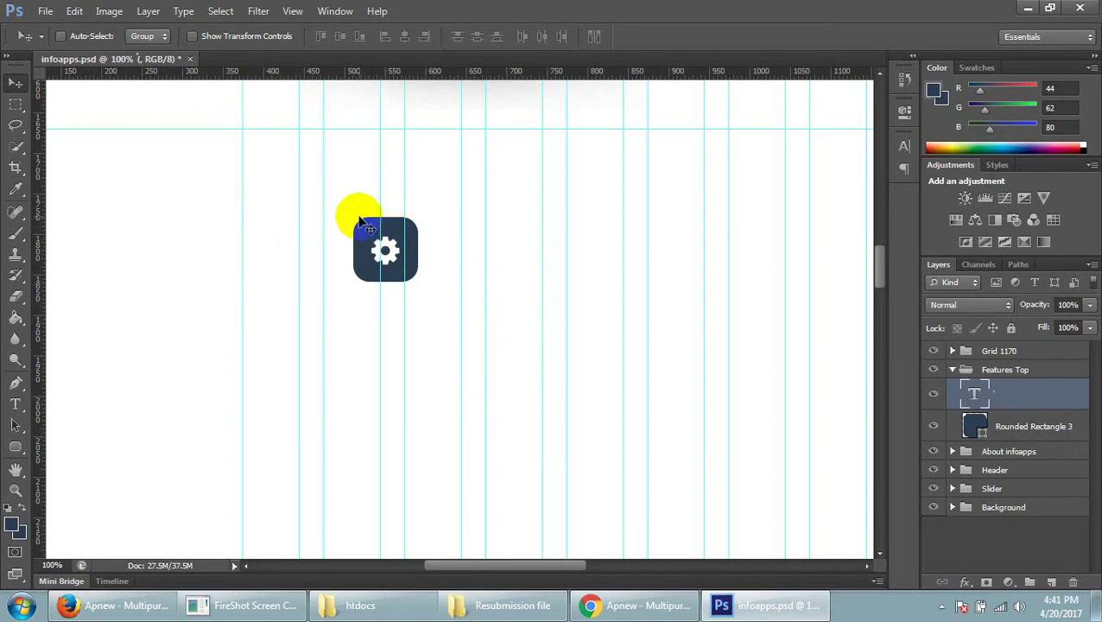
# - Add a new empty layer above the rounded-rectangle gear icon layer
pyautogui.scroll(2, 652, 283)
pyautogui.scroll(5, 652, 265)
pyautogui.scroll(3, 682, 216)
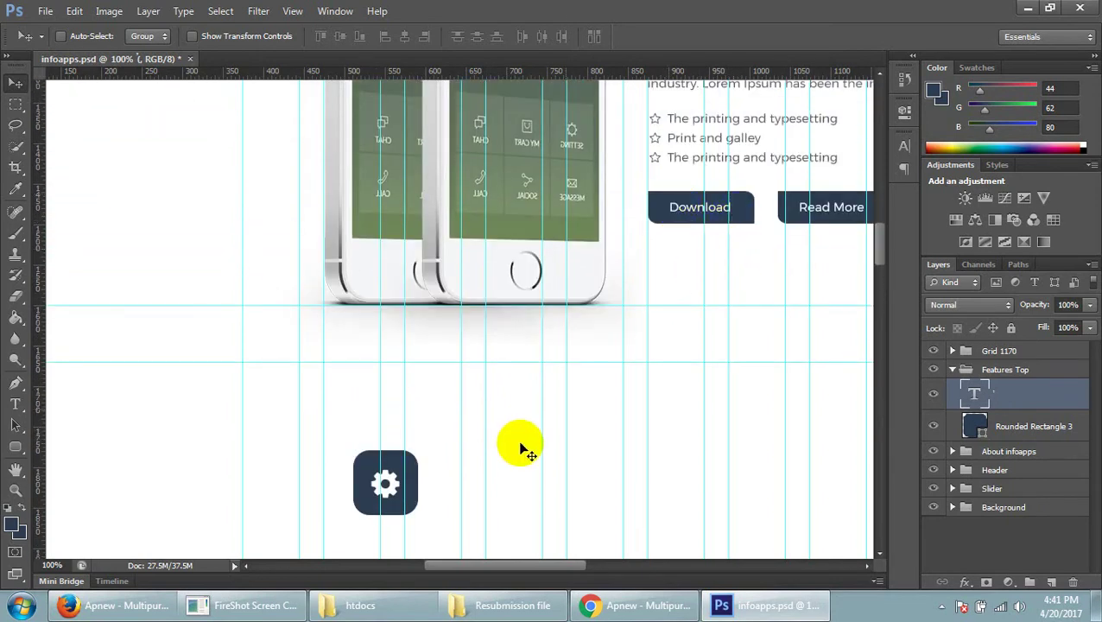
pyautogui.scroll(-3, 604, 363)
pyautogui.scroll(-3, 458, 406)
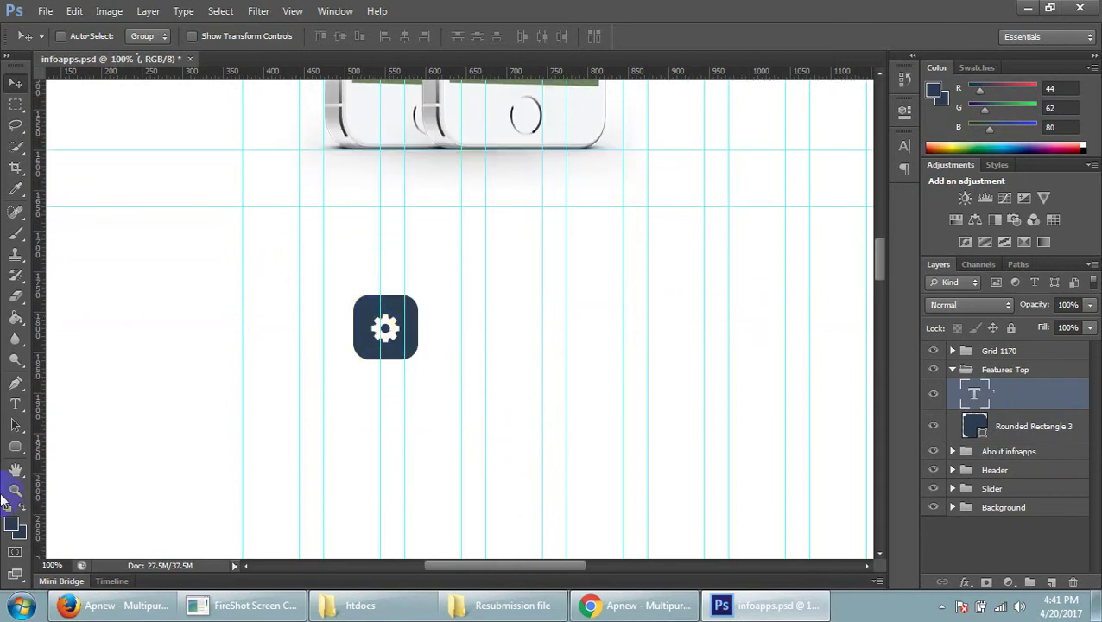
pyautogui.click(1051, 426)
pyautogui.click(1052, 583)
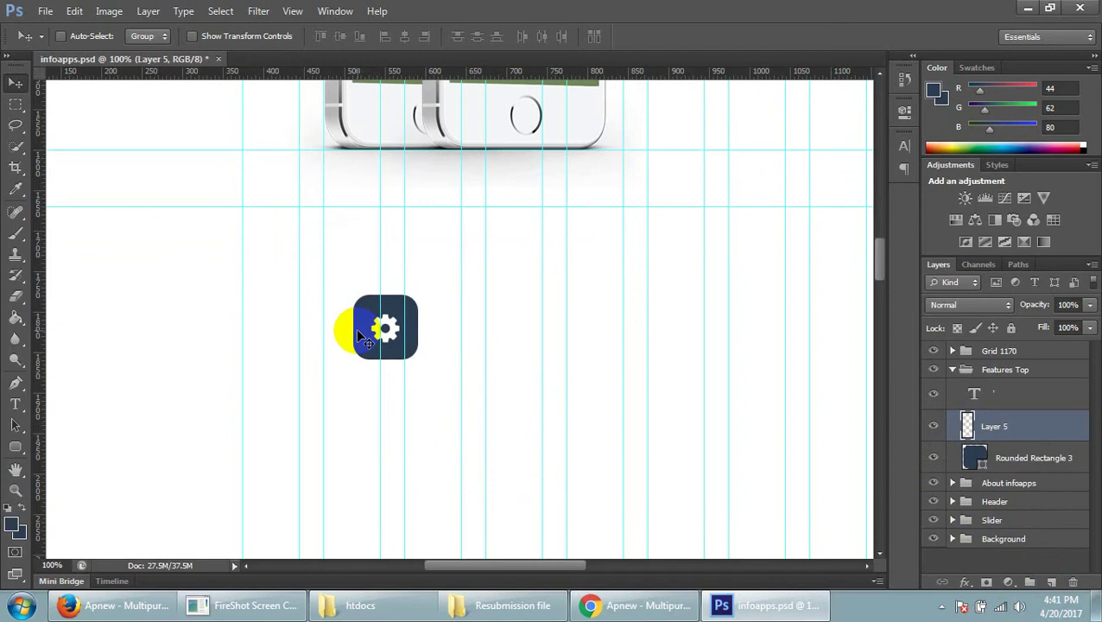
# - Fill a square over the icon's top-left corner with dark navy, then deselect
pyautogui.scroll(2, 363, 337)
pyautogui.scroll(2, 357, 333)
pyautogui.scroll(1, 356, 333)
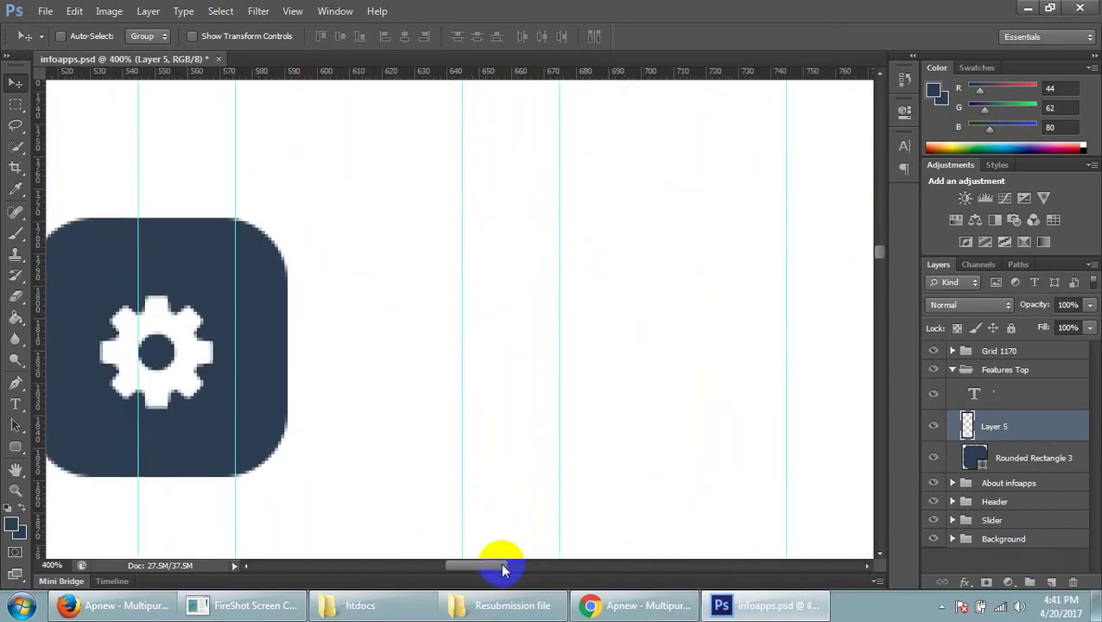
pyautogui.moveTo(504, 570); pyautogui.dragTo(474, 571)
pyautogui.click(16, 104)
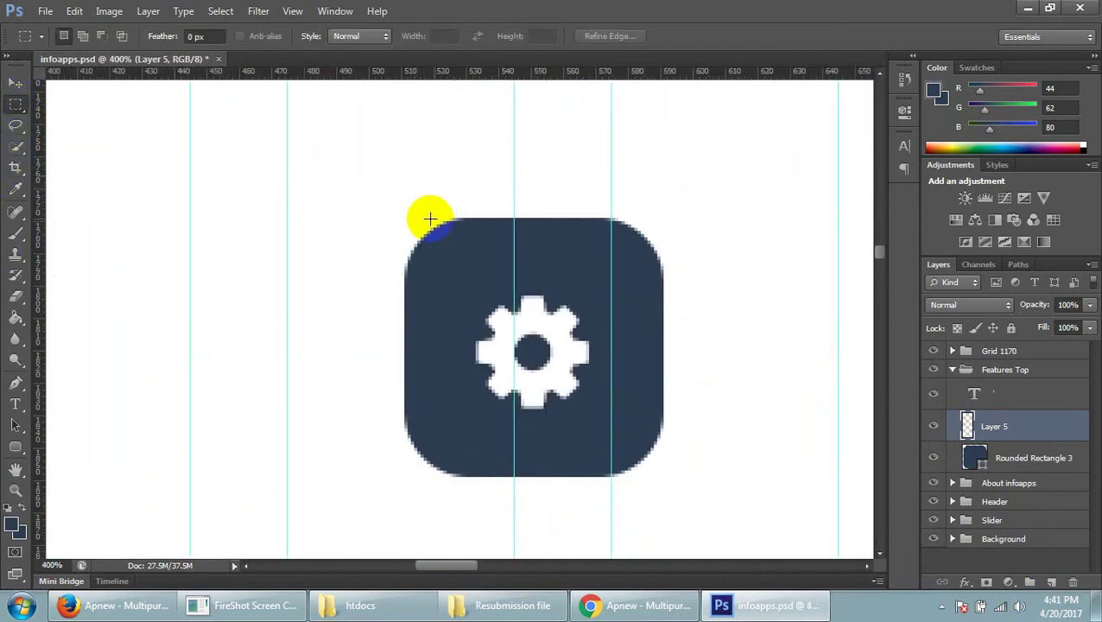
pyautogui.moveTo(391, 208); pyautogui.dragTo(460, 270)
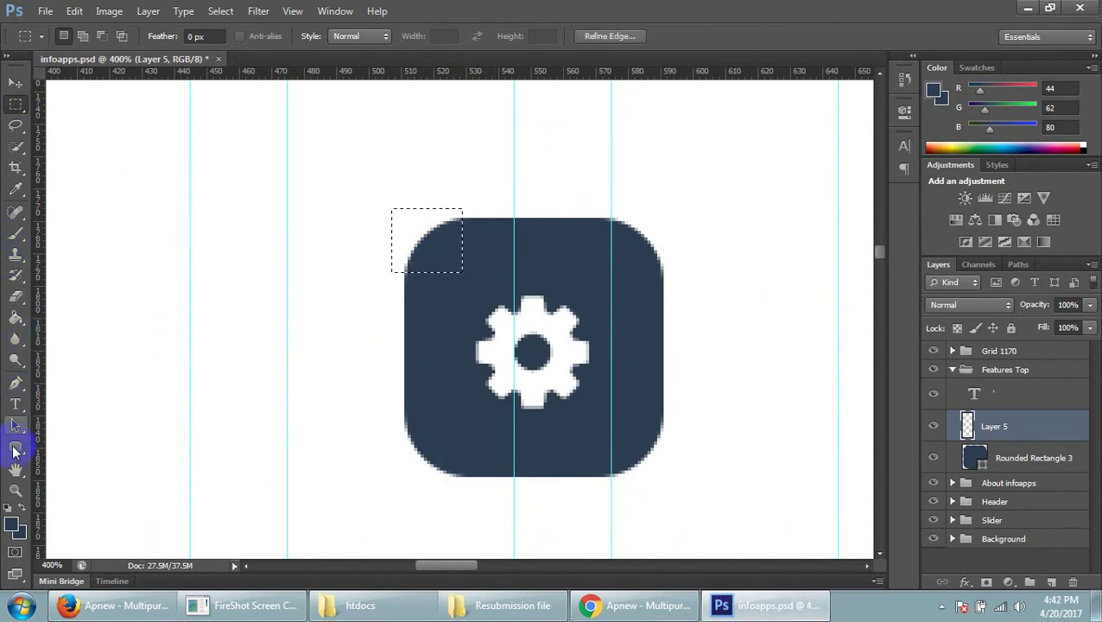
pyautogui.click(16, 318)
pyautogui.click(395, 261)
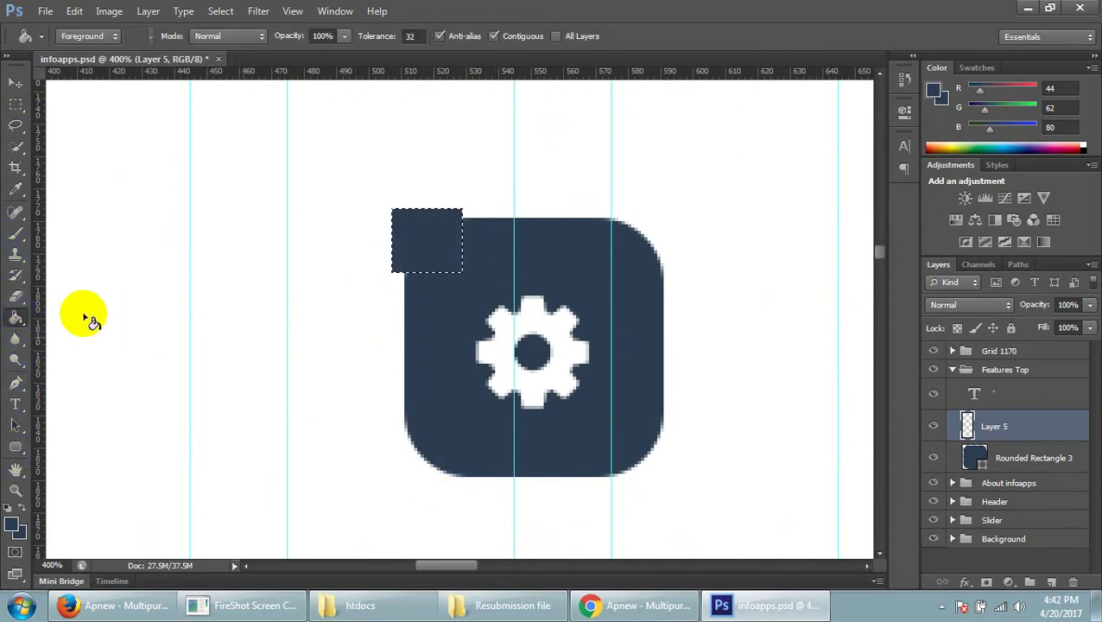
pyautogui.click(16, 104)
pyautogui.click(229, 187)
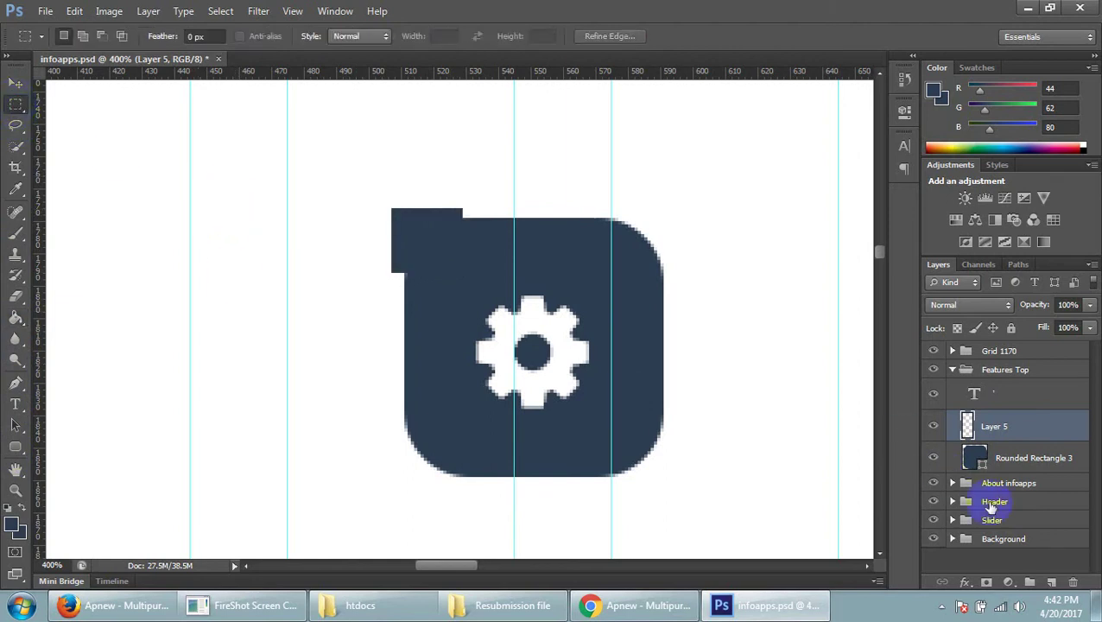
pyautogui.click(16, 83)
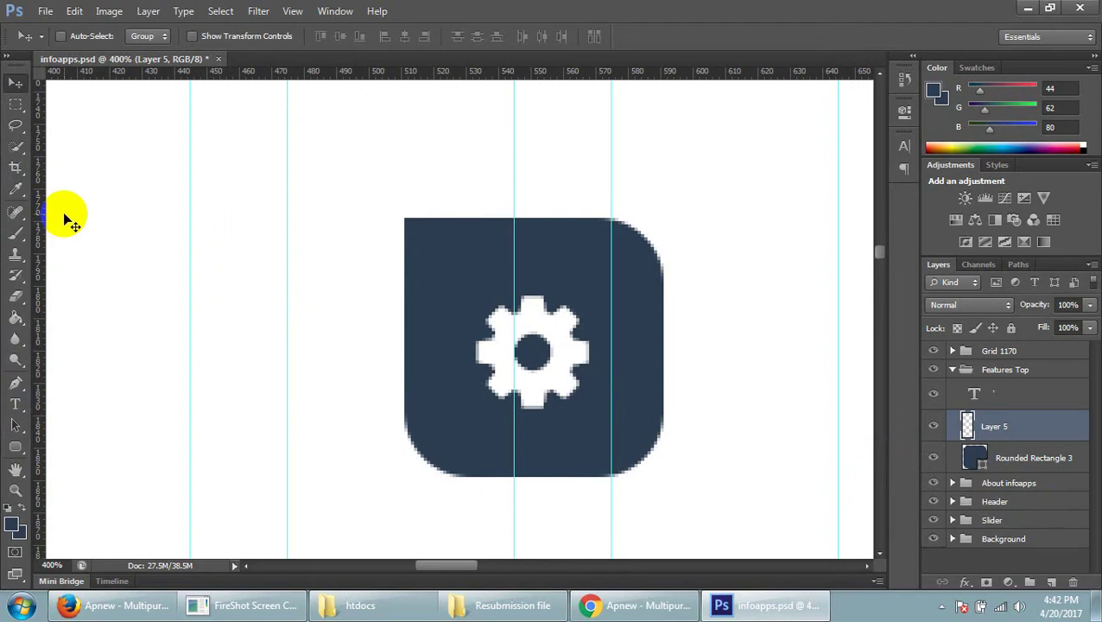
# - Duplicate Layer 5 and move the copy onto the icon's bottom-right corner
pyautogui.rightClick(1037, 426)
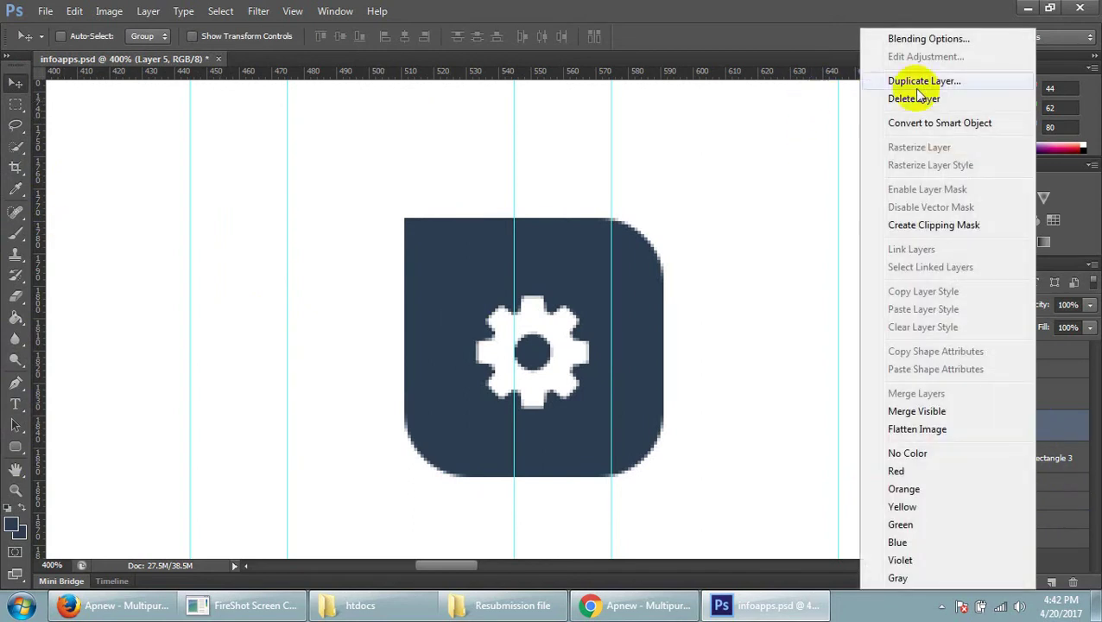
pyautogui.click(919, 85)
pyautogui.click(696, 182)
pyautogui.moveTo(467, 253); pyautogui.dragTo(634, 456)
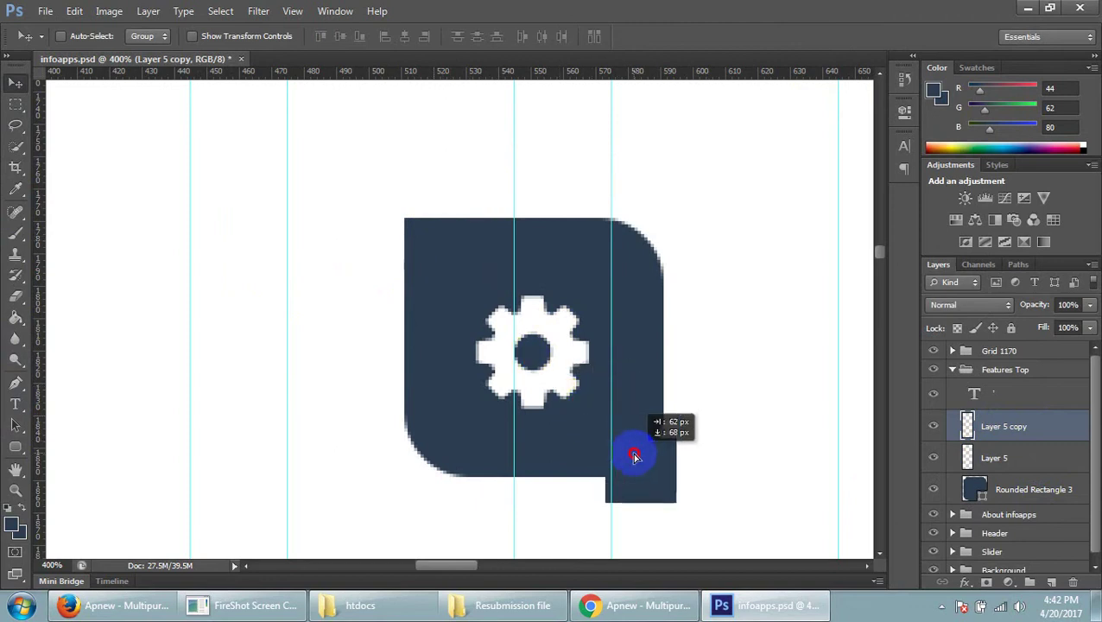
pyautogui.moveTo(633, 456); pyautogui.dragTo(635, 450)
pyautogui.press('Left')
pyautogui.press('Left')
pyautogui.press('Left')
pyautogui.press('Left')
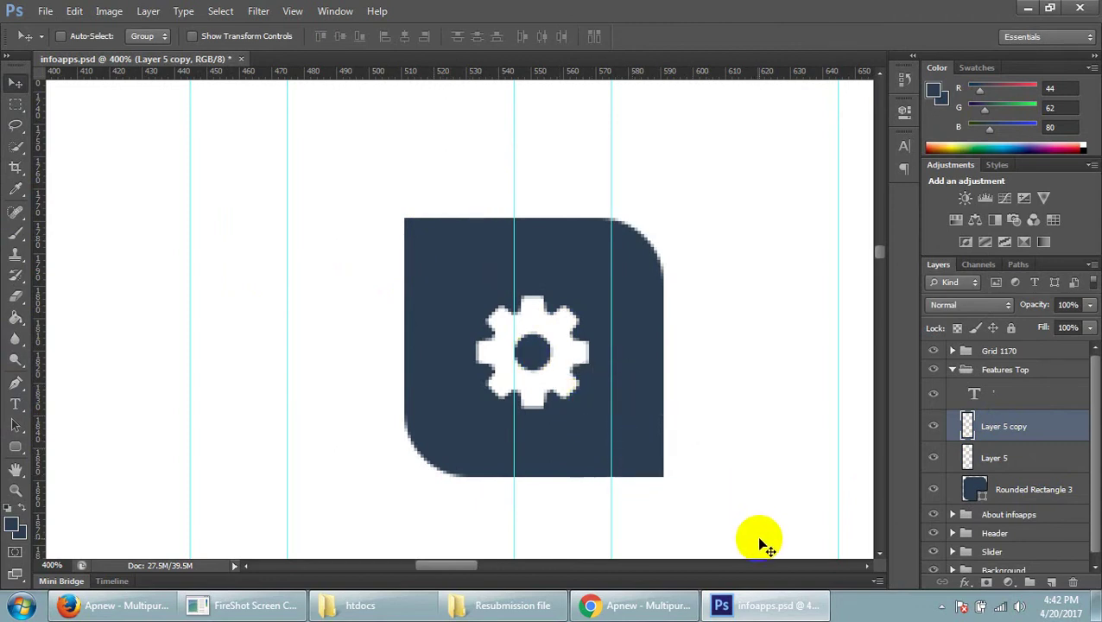
# - Zoom out to see the whole section and bring up the reference website
pyautogui.hotkey('ctrl', '-')
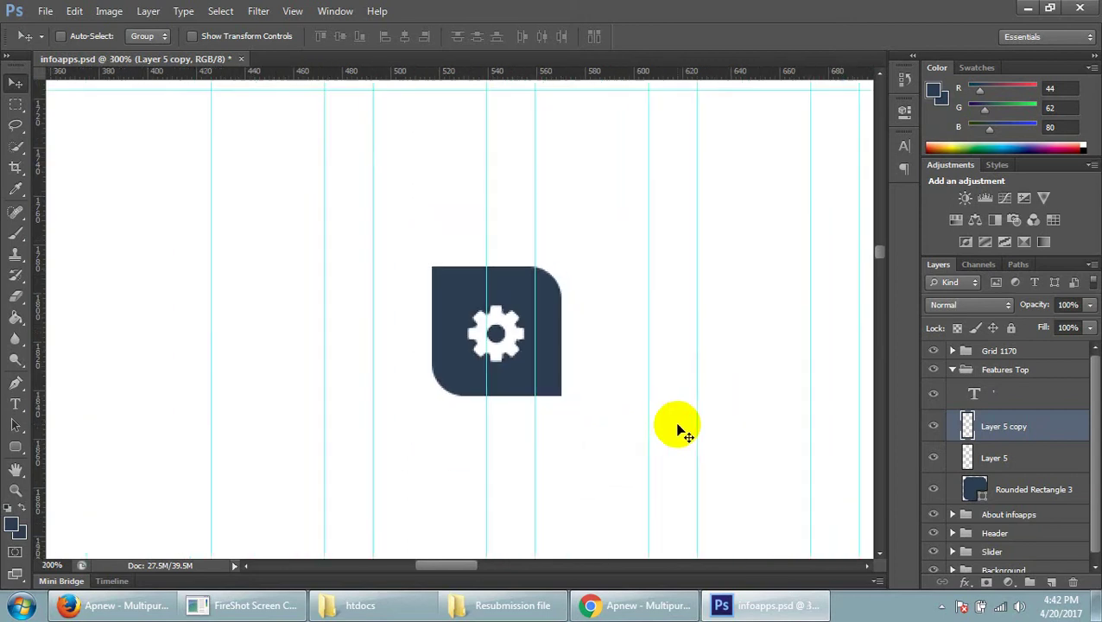
pyautogui.hotkey('ctrl', '-')
pyautogui.hotkey('ctrl', '-')
pyautogui.hotkey('ctrl', '-')
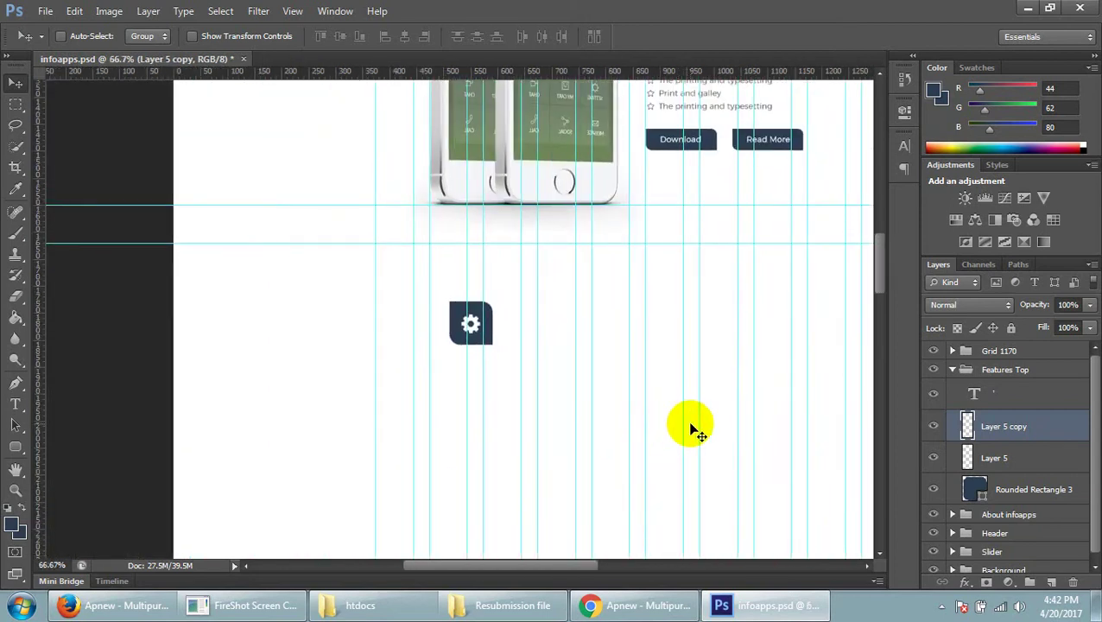
pyautogui.scroll(-3, 678, 432)
pyautogui.click(579, 611)
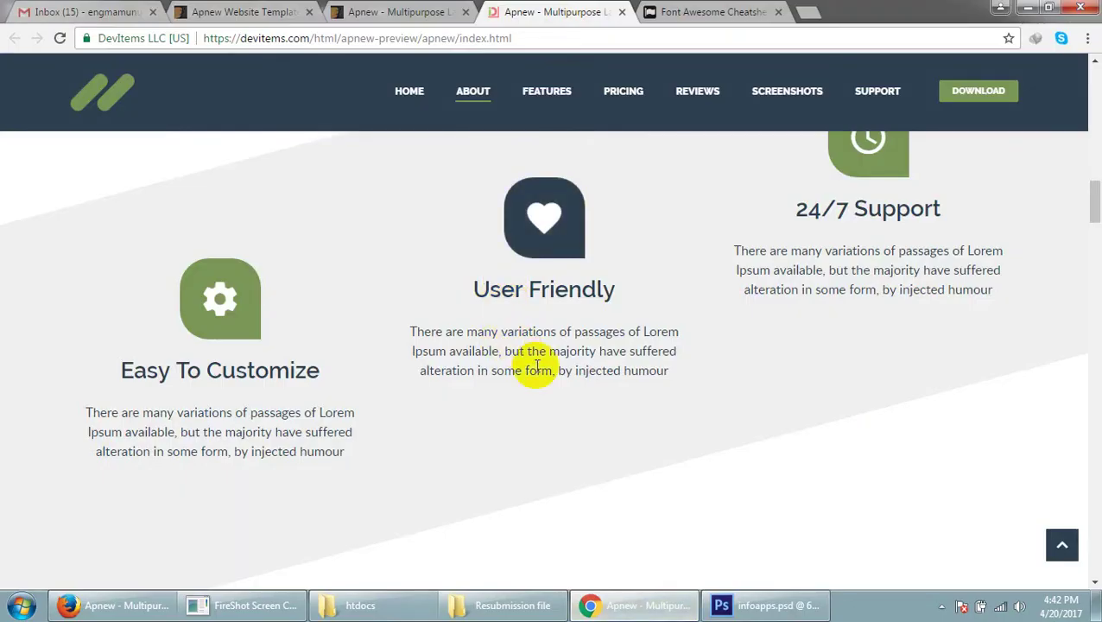
pyautogui.scroll(-2, 877, 298)
pyautogui.scroll(-4, 877, 298)
pyautogui.scroll(-4, 879, 300)
pyautogui.scroll(-4, 883, 306)
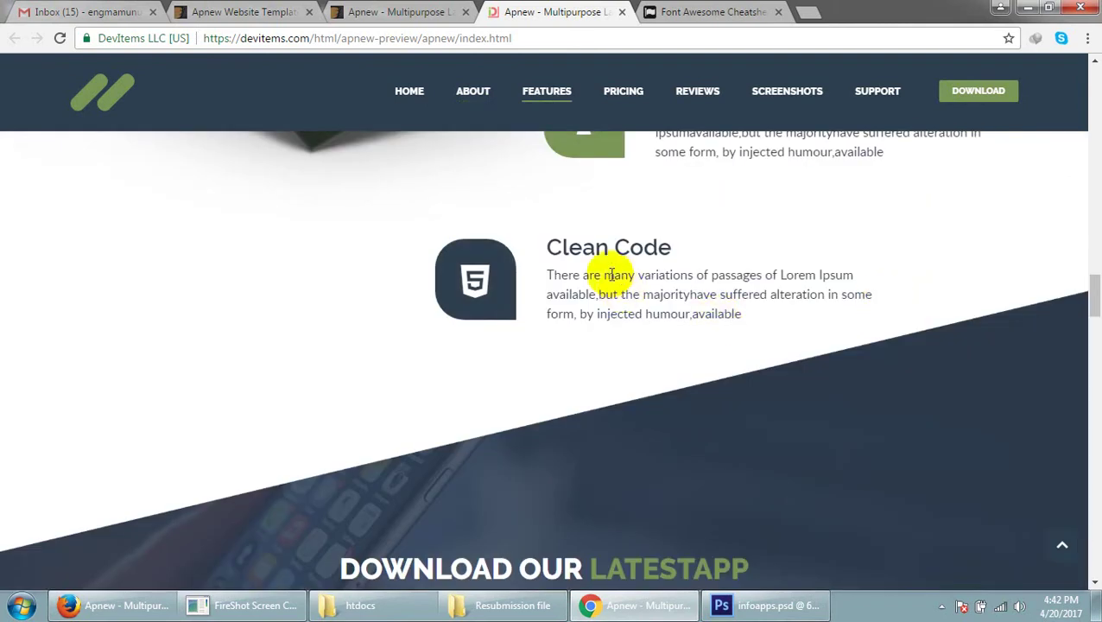
pyautogui.scroll(3, 722, 296)
pyautogui.scroll(6, 717, 344)
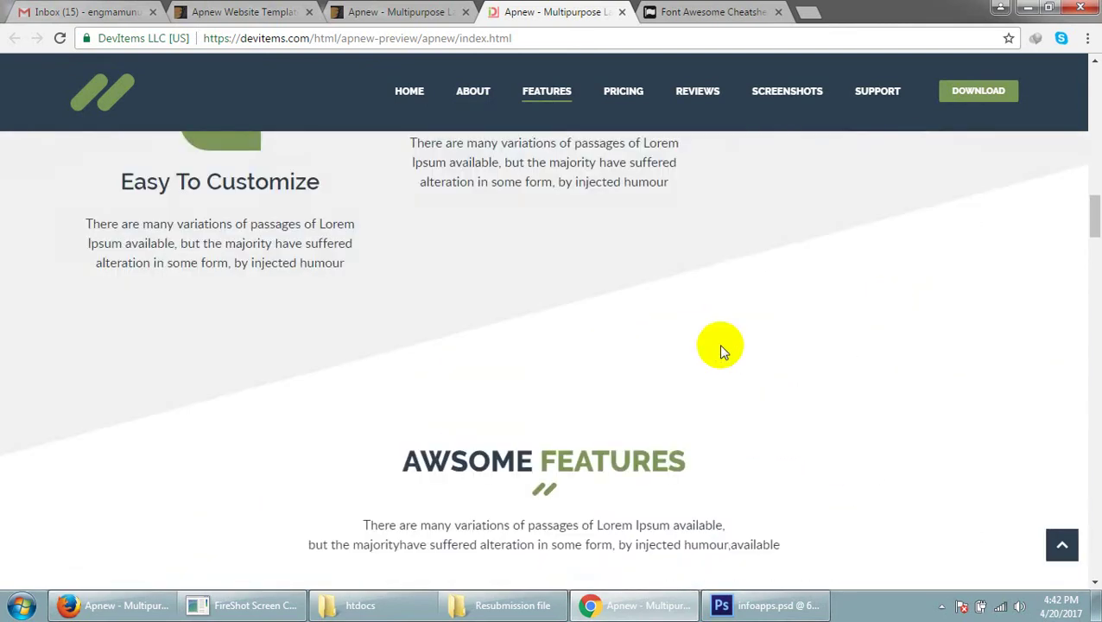
pyautogui.scroll(-5, 718, 344)
pyautogui.scroll(-3, 723, 344)
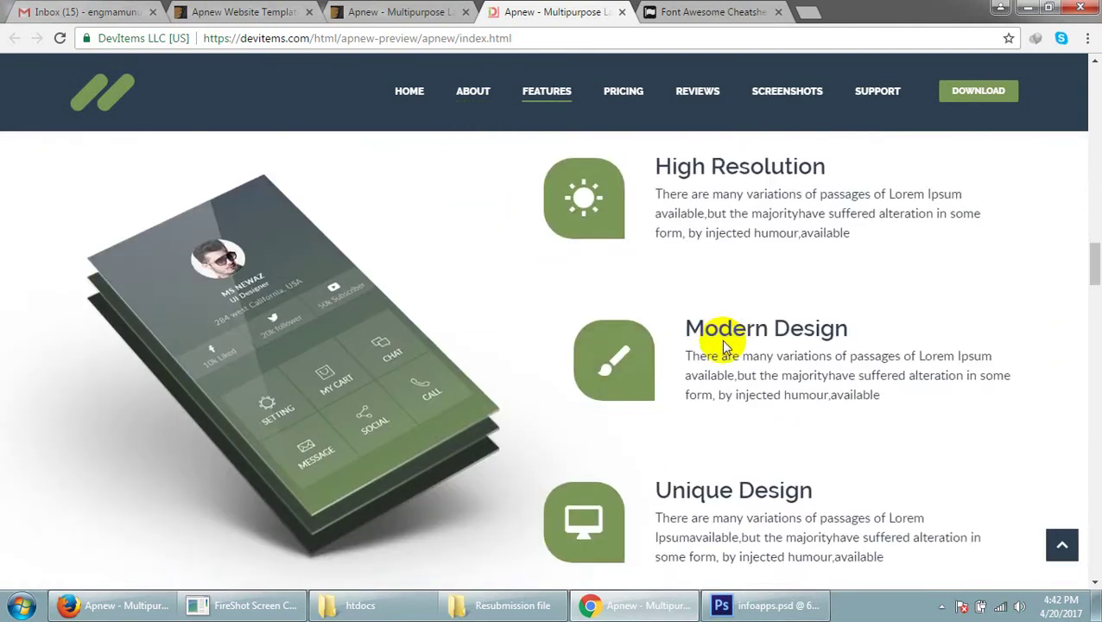
pyautogui.scroll(1, 723, 345)
pyautogui.scroll(6, 724, 344)
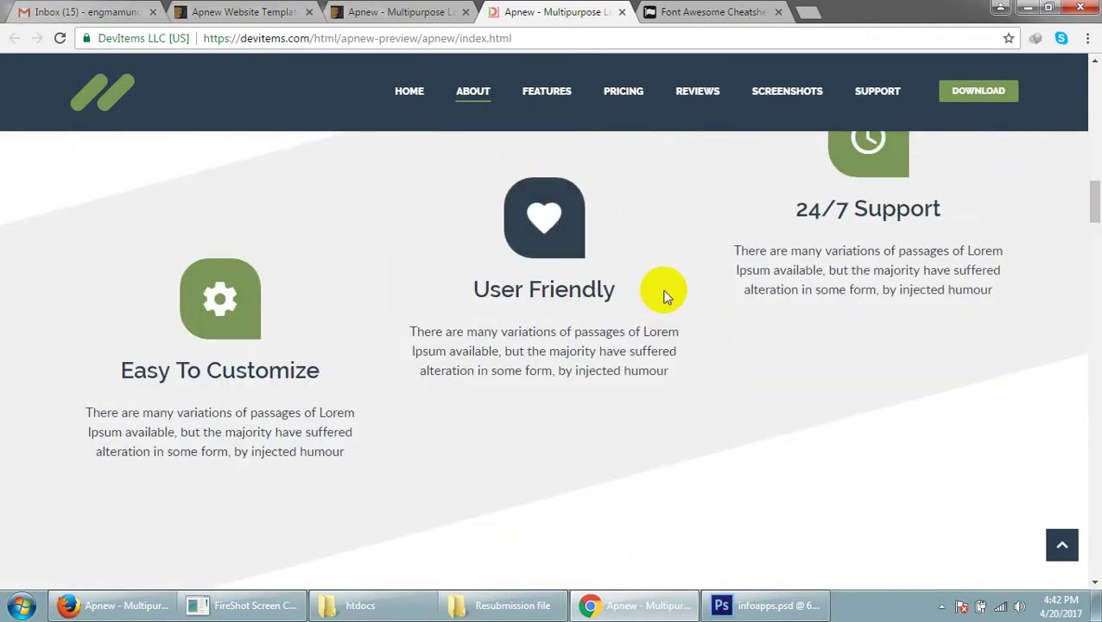
pyautogui.click(736, 610)
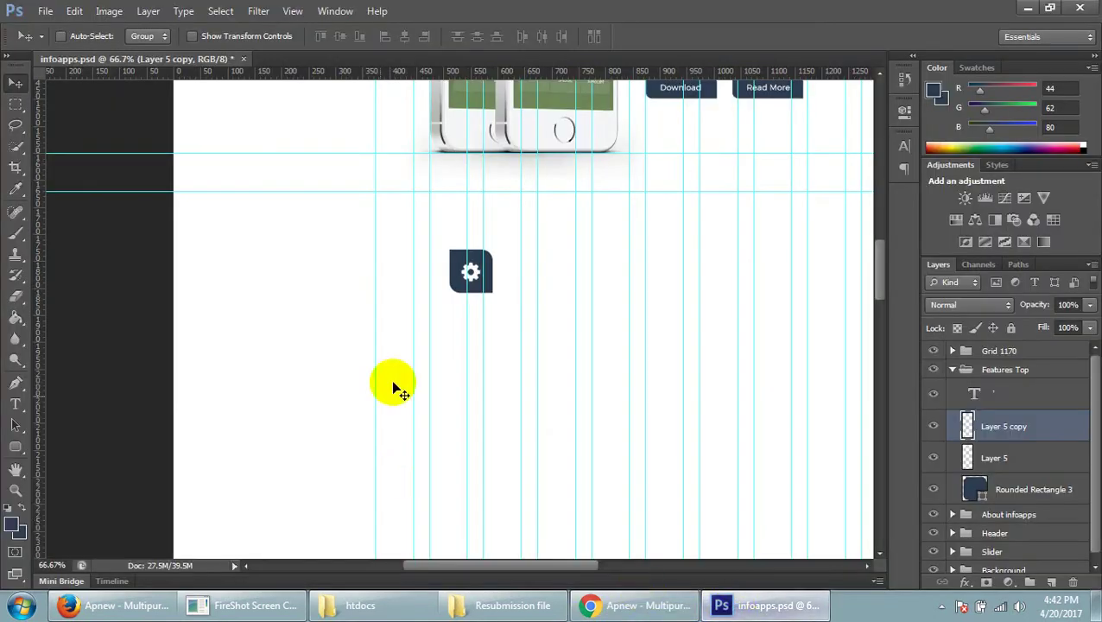
# - Type 'Responsive Design' below the icon and colour it #555555
pyautogui.click(15, 403)
pyautogui.click(399, 329)
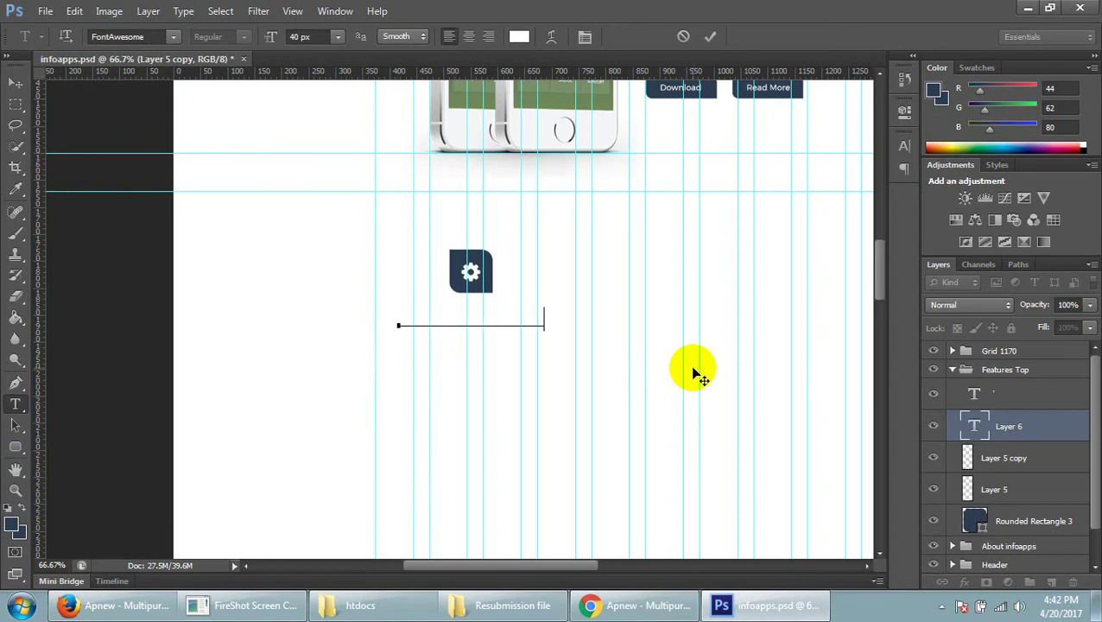
pyautogui.doubleClick(505, 320)
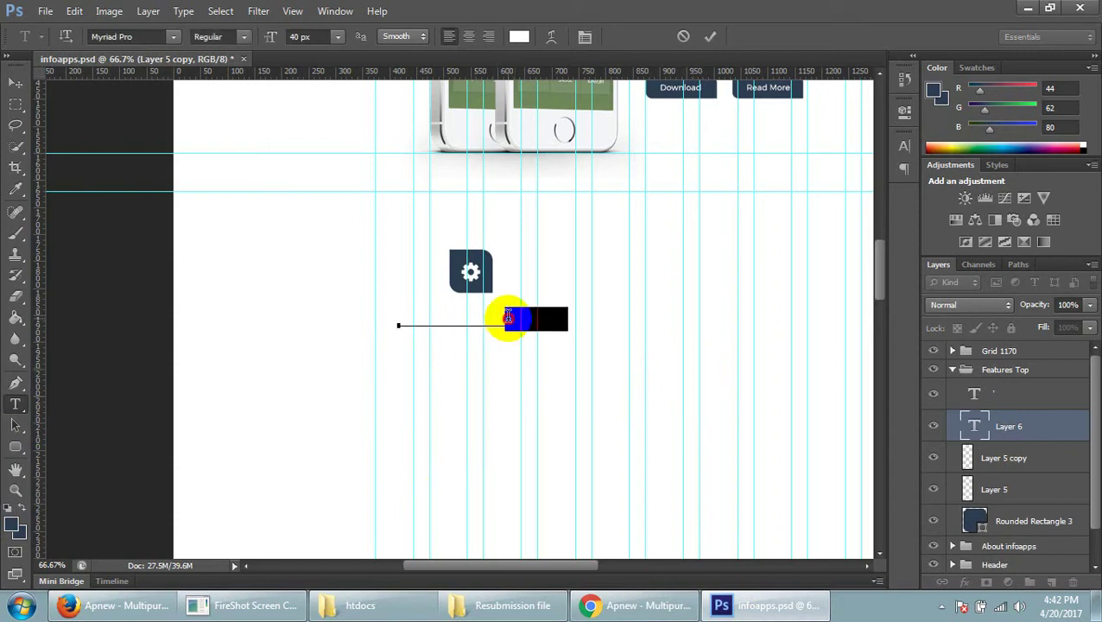
pyautogui.click(519, 36)
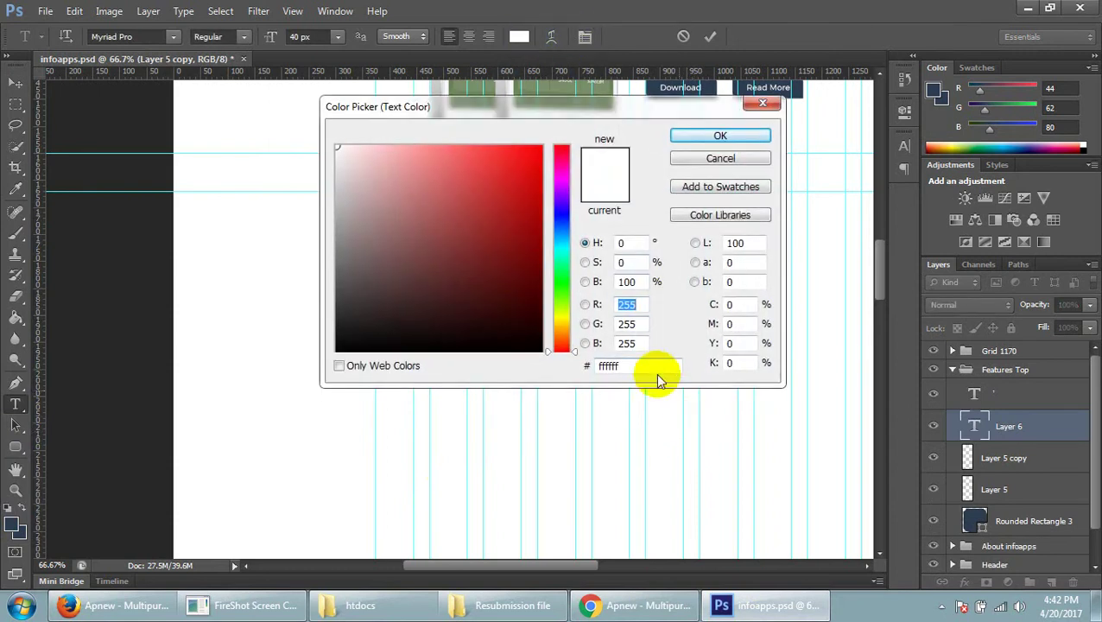
pyautogui.write('555555')
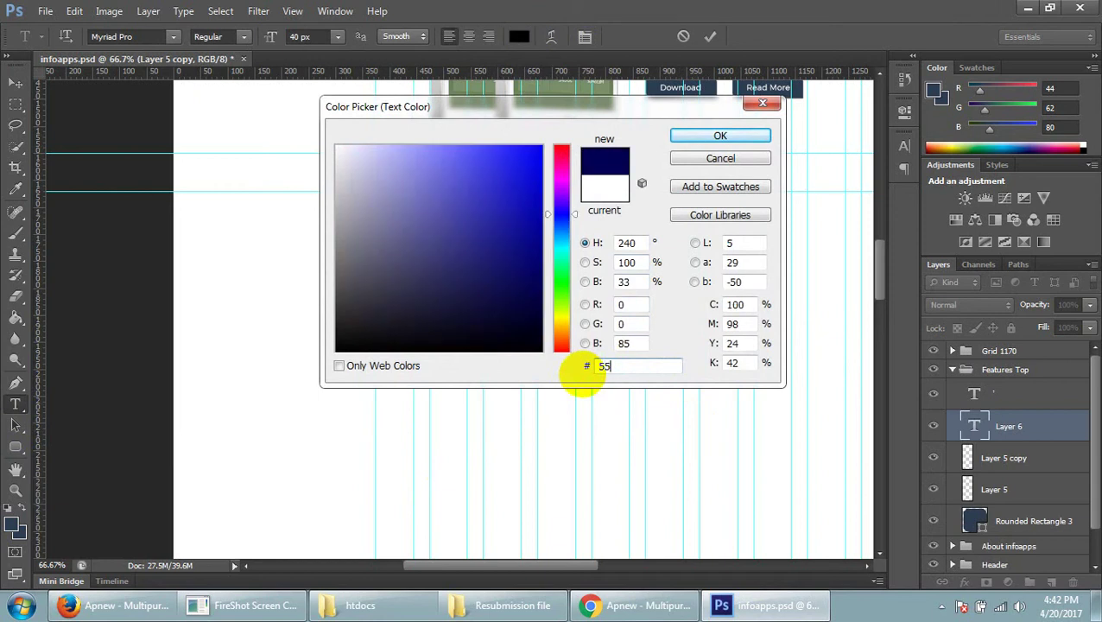
pyautogui.click(691, 137)
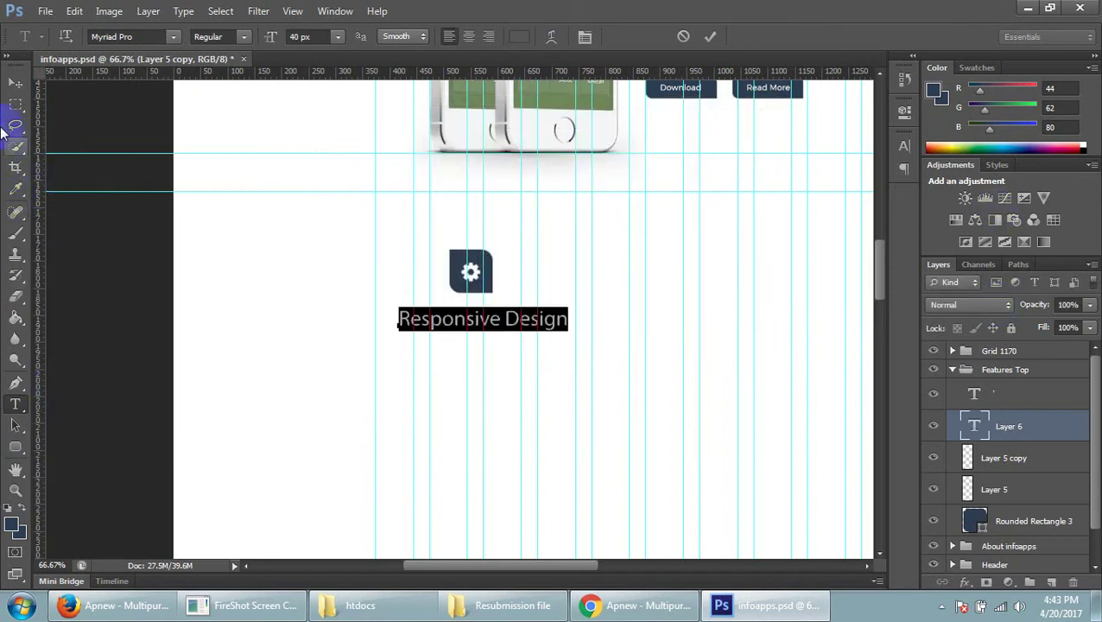
# - Compare against the reference website and commit the heading text
pyautogui.click(639, 607)
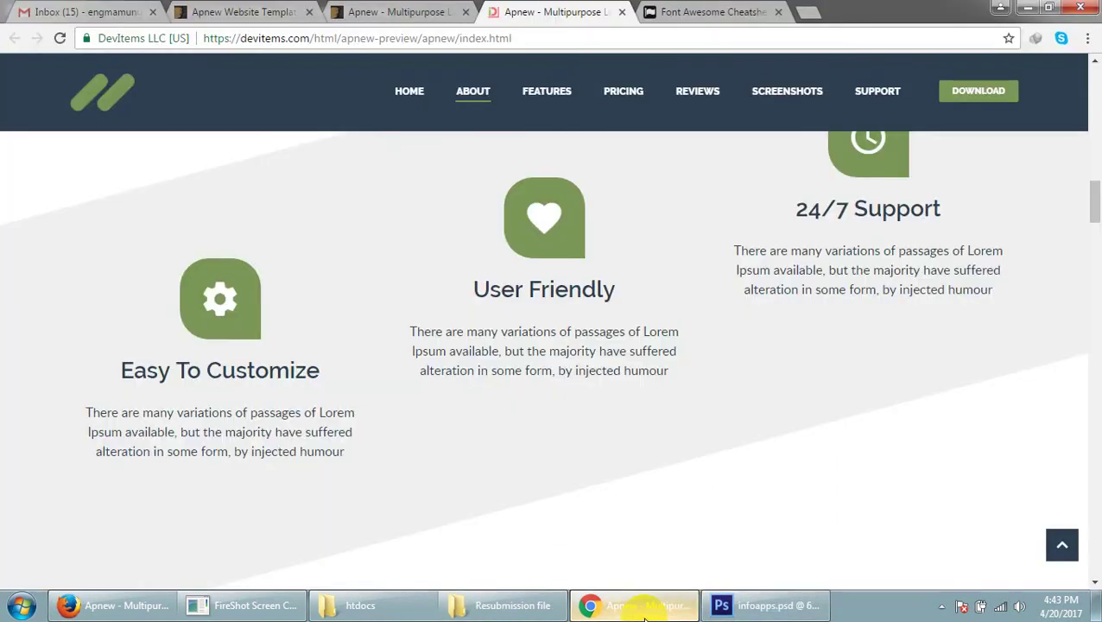
pyautogui.click(644, 615)
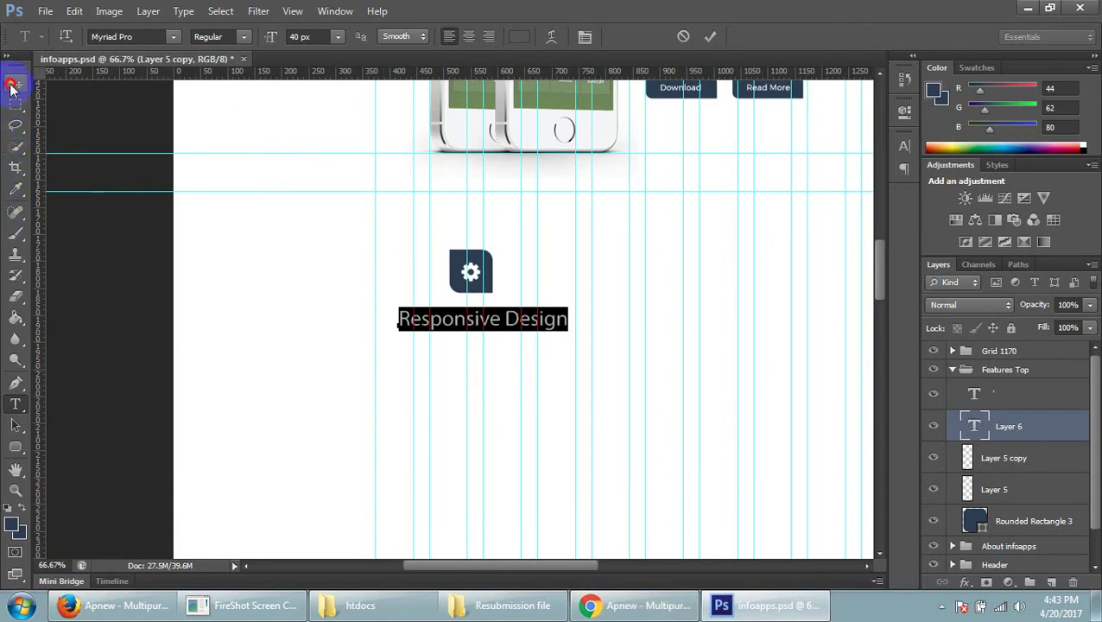
pyautogui.click(14, 83)
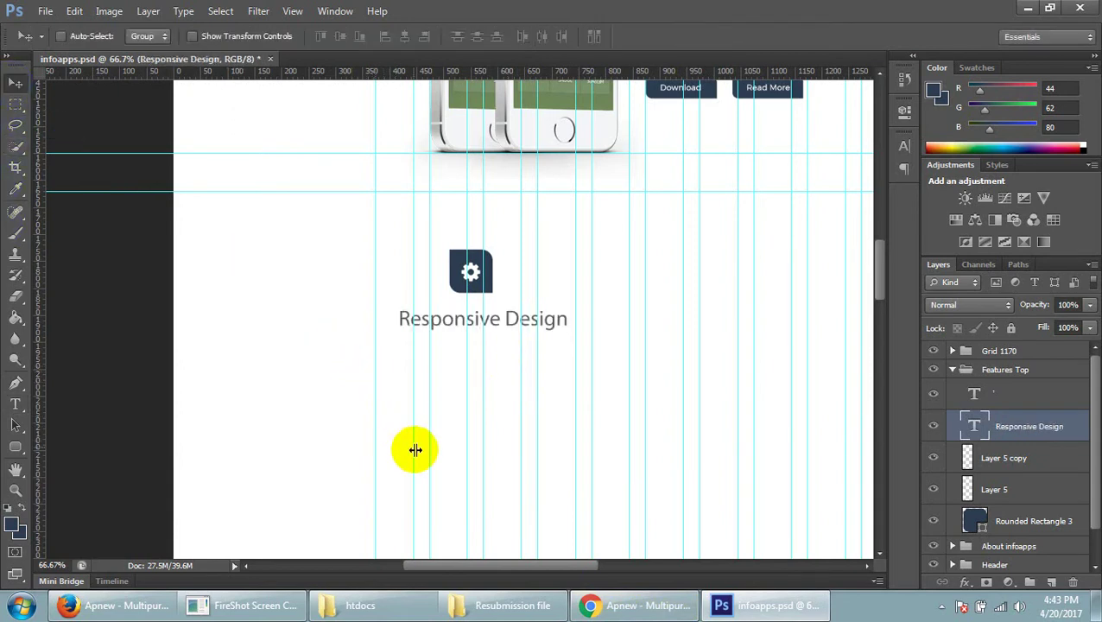
# - Inspect the type settings of the Responsive Design and Exclusive Mobile InfoApps headings
pyautogui.scroll(-1, 415, 449)
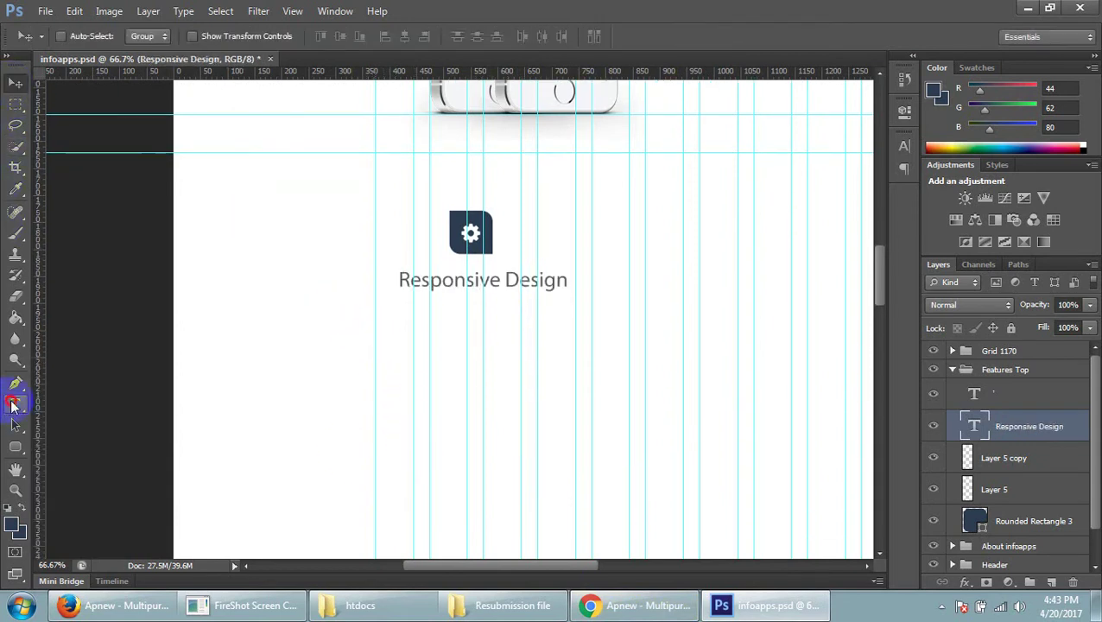
pyautogui.click(15, 406)
pyautogui.click(524, 278)
pyautogui.hotkey('ctrl', 'a')
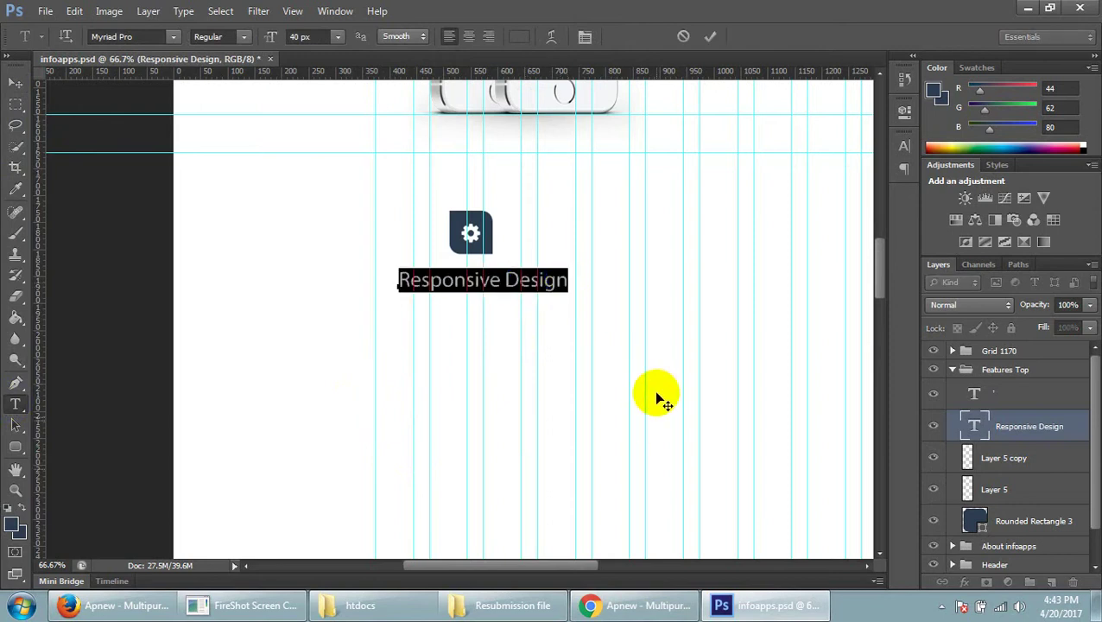
pyautogui.scroll(4, 661, 401)
pyautogui.scroll(2, 669, 380)
pyautogui.scroll(3, 708, 303)
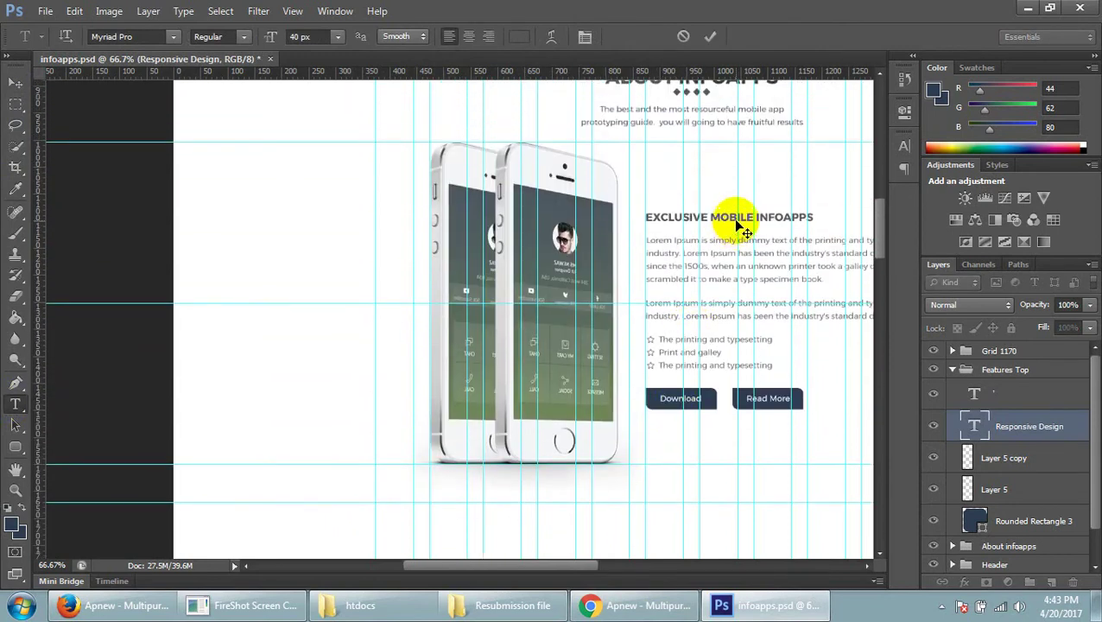
pyautogui.click(14, 83)
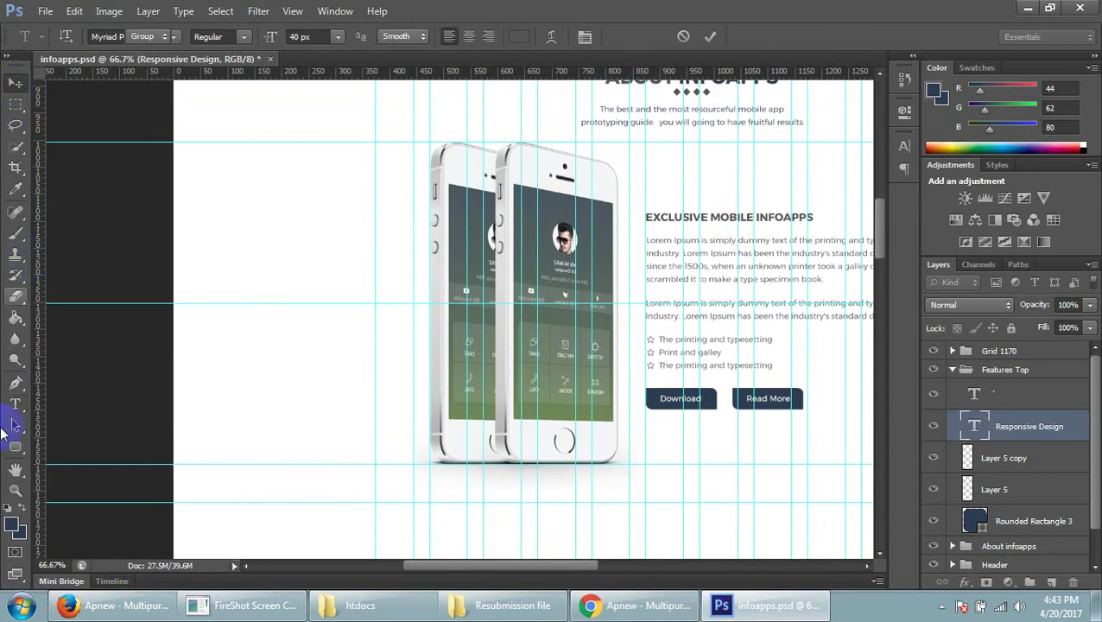
pyautogui.click(21, 402)
pyautogui.click(748, 221)
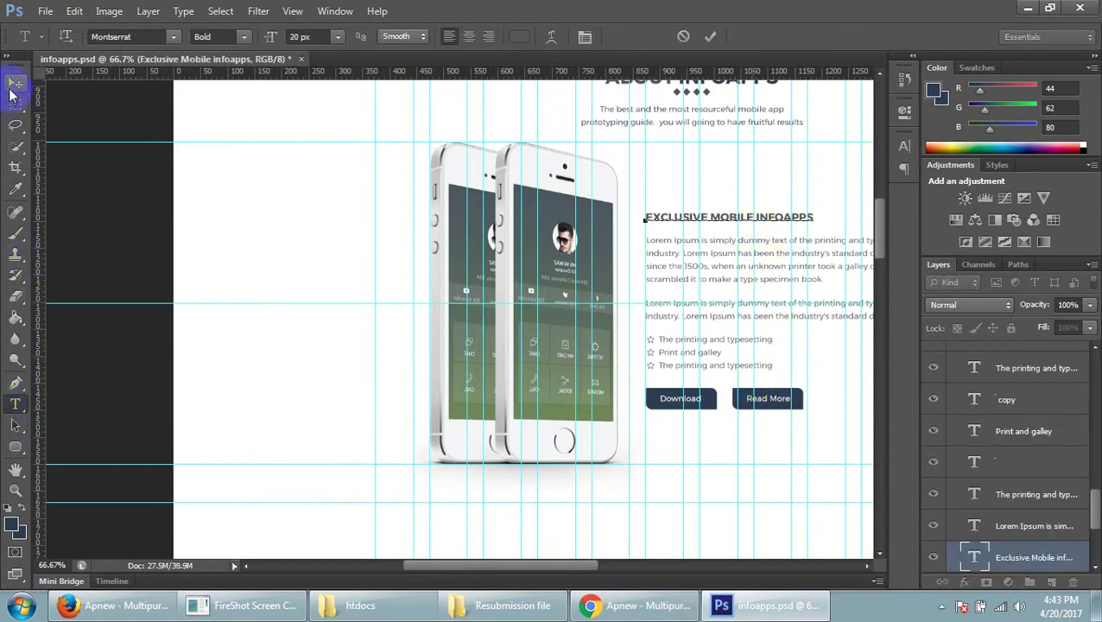
pyautogui.click(14, 83)
# - Select the Responsive Design text and reduce its font size to 20 px
pyautogui.scroll(-4, 534, 401)
pyautogui.scroll(-1, 539, 392)
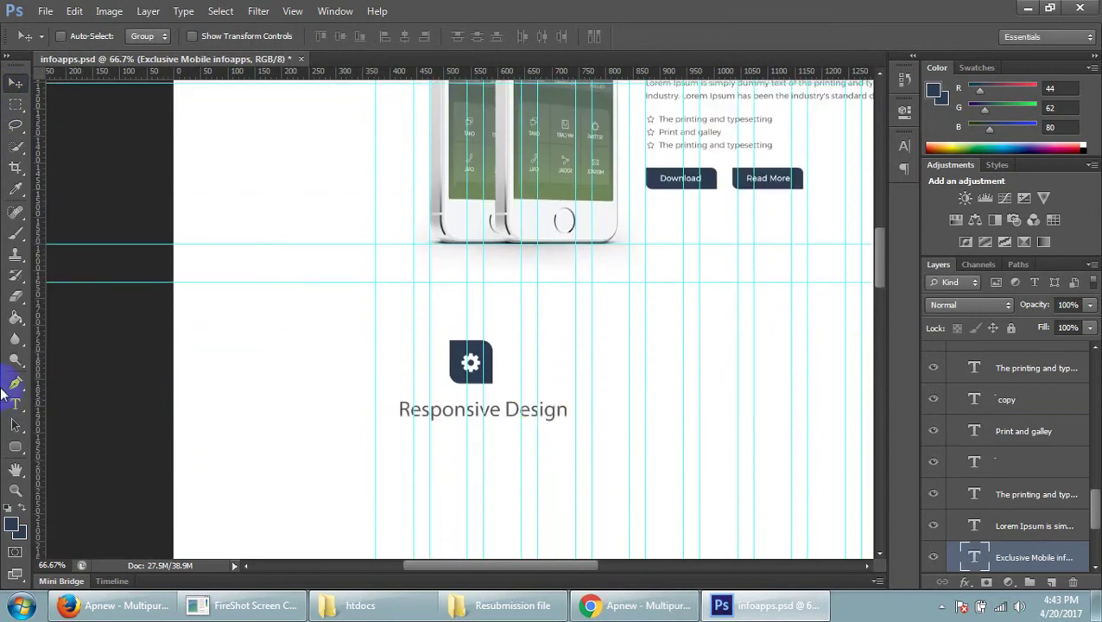
pyautogui.click(15, 402)
pyautogui.moveTo(522, 406); pyautogui.dragTo(292, 295)
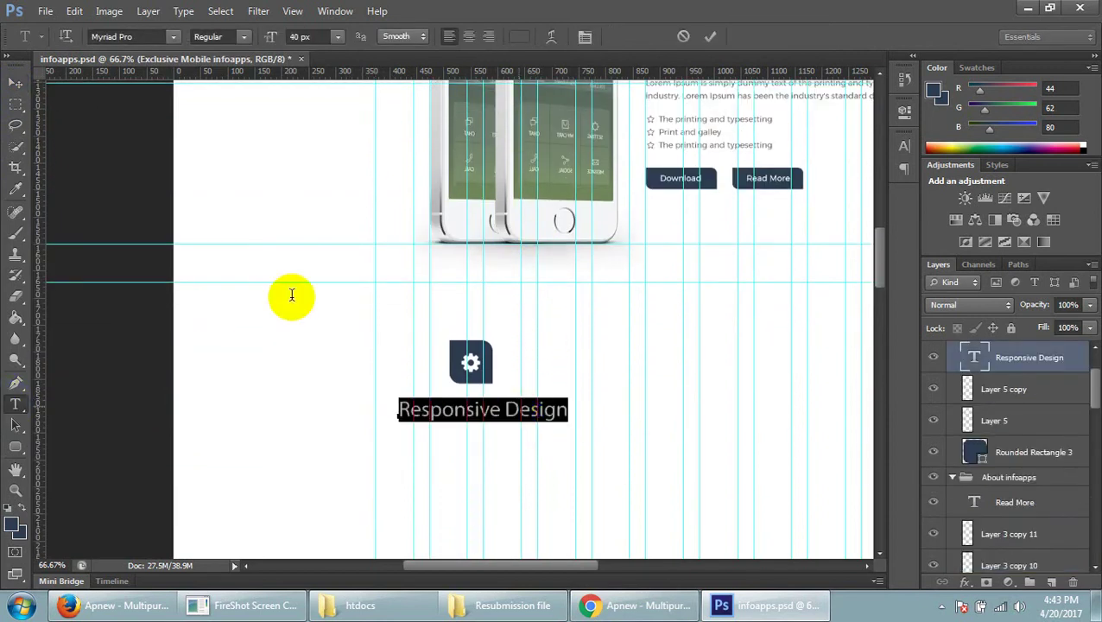
pyautogui.click(299, 38)
pyautogui.press('Down')
pyautogui.press('Down')
pyautogui.press('Down')
pyautogui.press('Down')
pyautogui.press('Down')
pyautogui.press('Down')
pyautogui.press('Down')
pyautogui.press('Down')
pyautogui.press('Down')
pyautogui.press('Down')
pyautogui.press('Down')
pyautogui.press('Down')
pyautogui.press('Down')
pyautogui.press('Down')
pyautogui.press('Down')
pyautogui.press('Down')
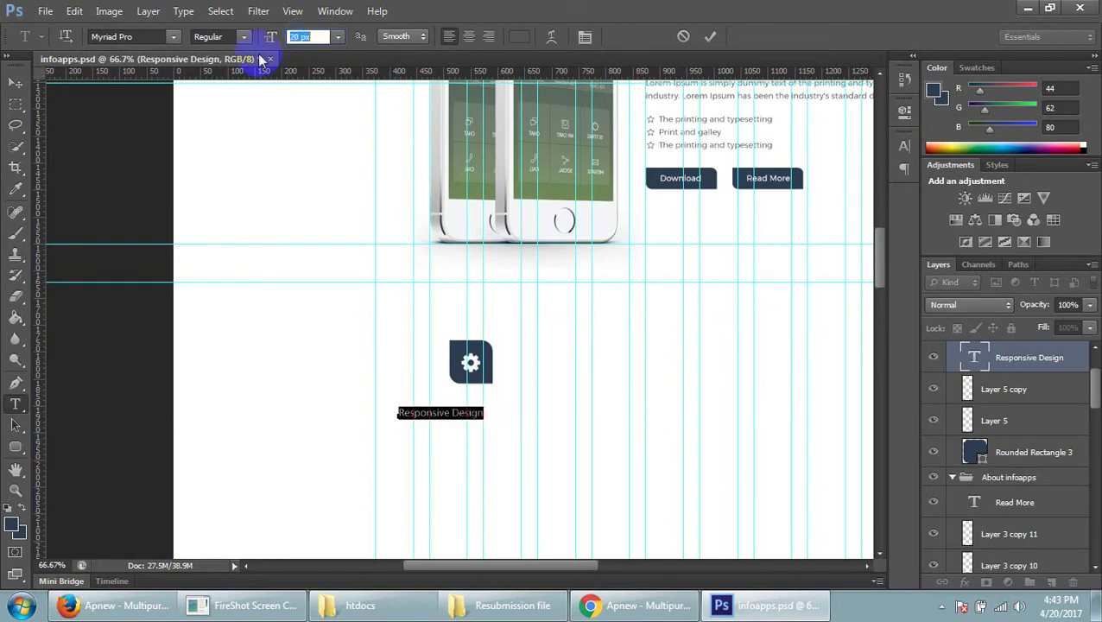
# - Make the Responsive Design heading bold and raise its size to 30 px
pyautogui.click(243, 38)
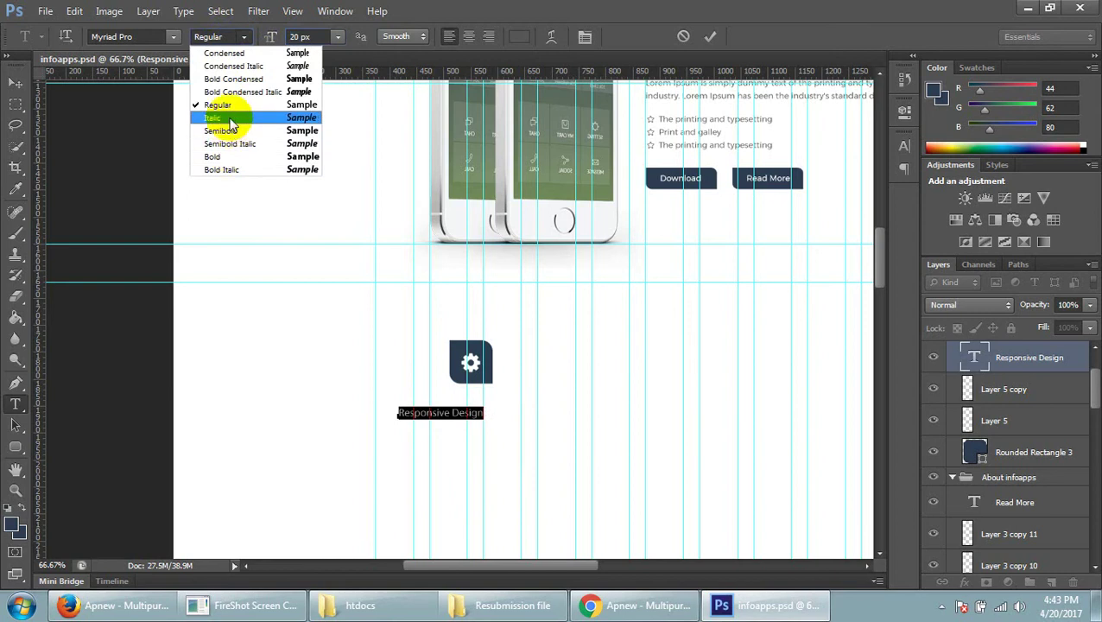
pyautogui.click(221, 153)
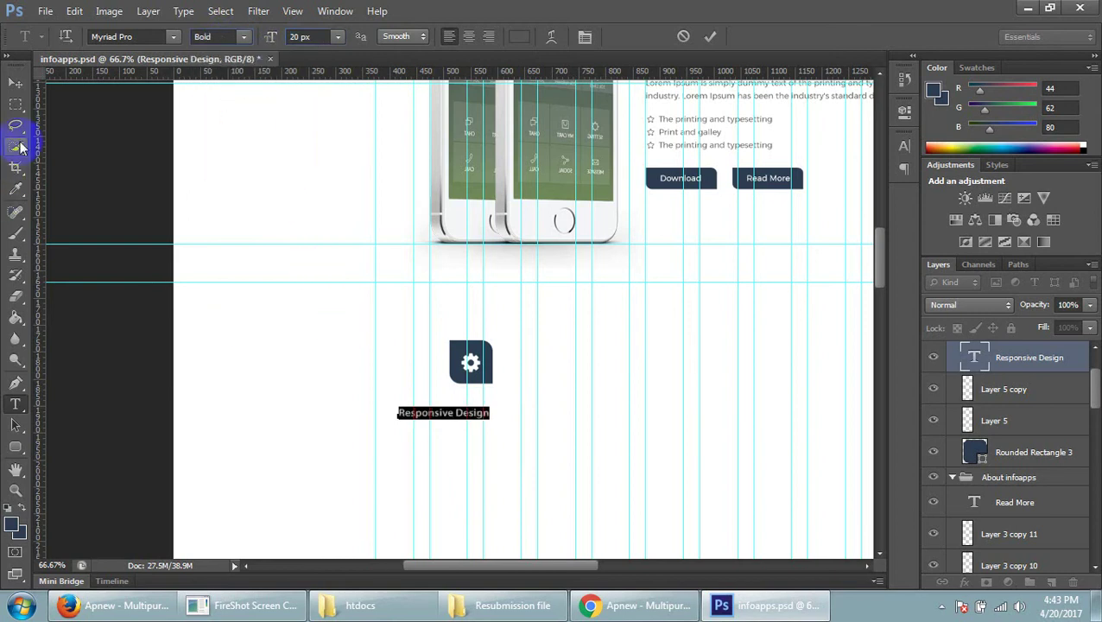
pyautogui.click(16, 83)
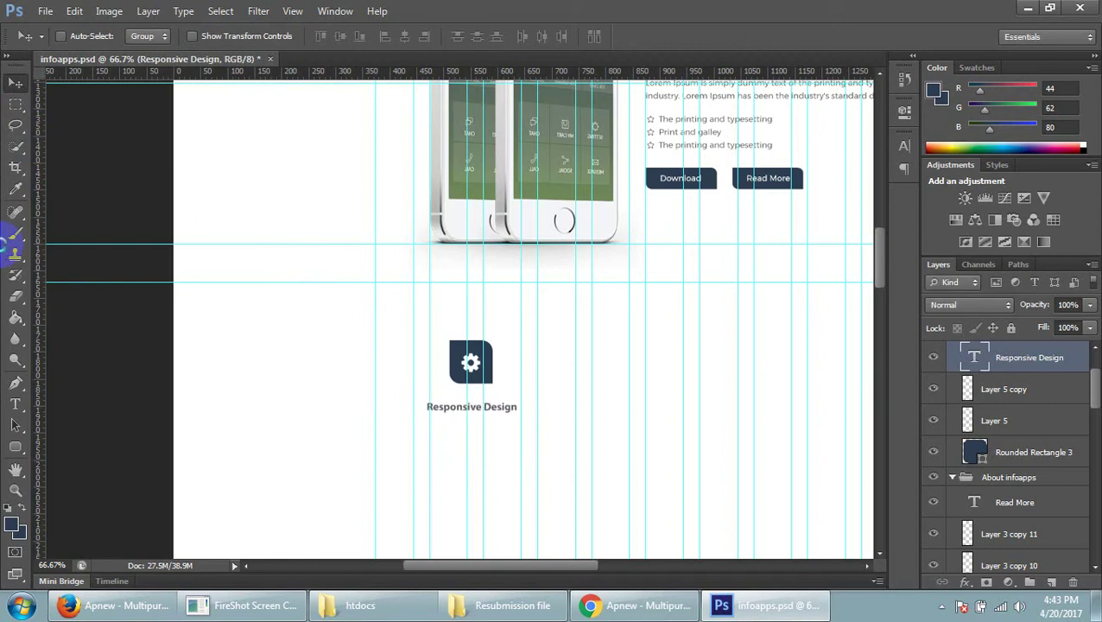
pyautogui.click(15, 403)
pyautogui.click(482, 405)
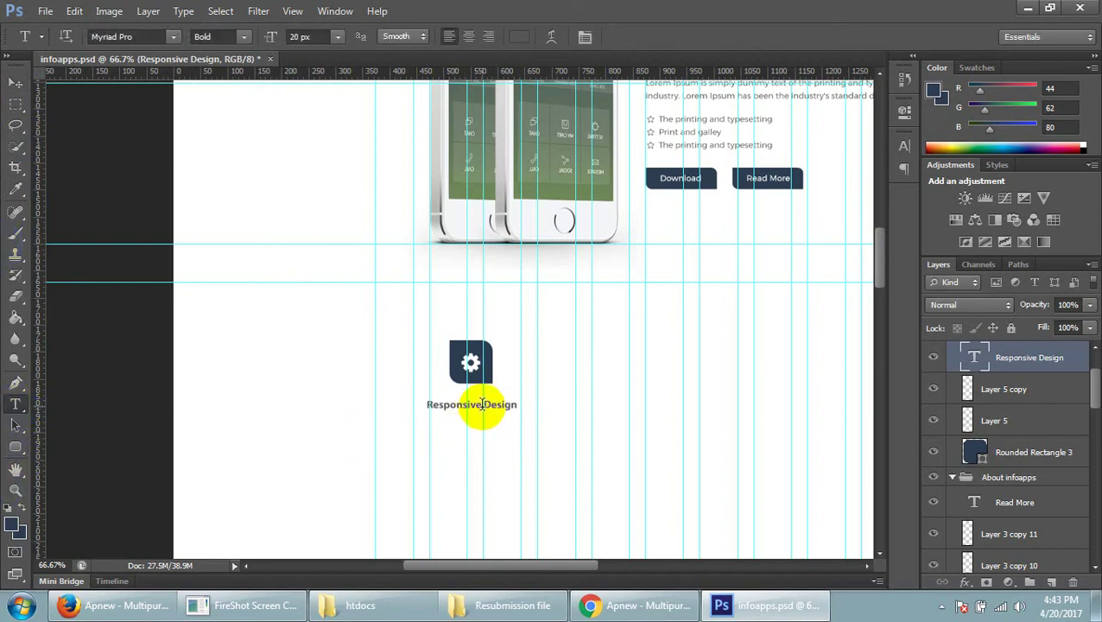
pyautogui.tripleClick(480, 403)
pyautogui.click(307, 36)
pyautogui.press('Return')
pyautogui.press('Up')
pyautogui.press('Up')
pyautogui.press('Up')
pyautogui.press('Up')
pyautogui.press('Up')
pyautogui.press('Up')
pyautogui.press('Up')
pyautogui.press('Up')
pyautogui.press('Up')
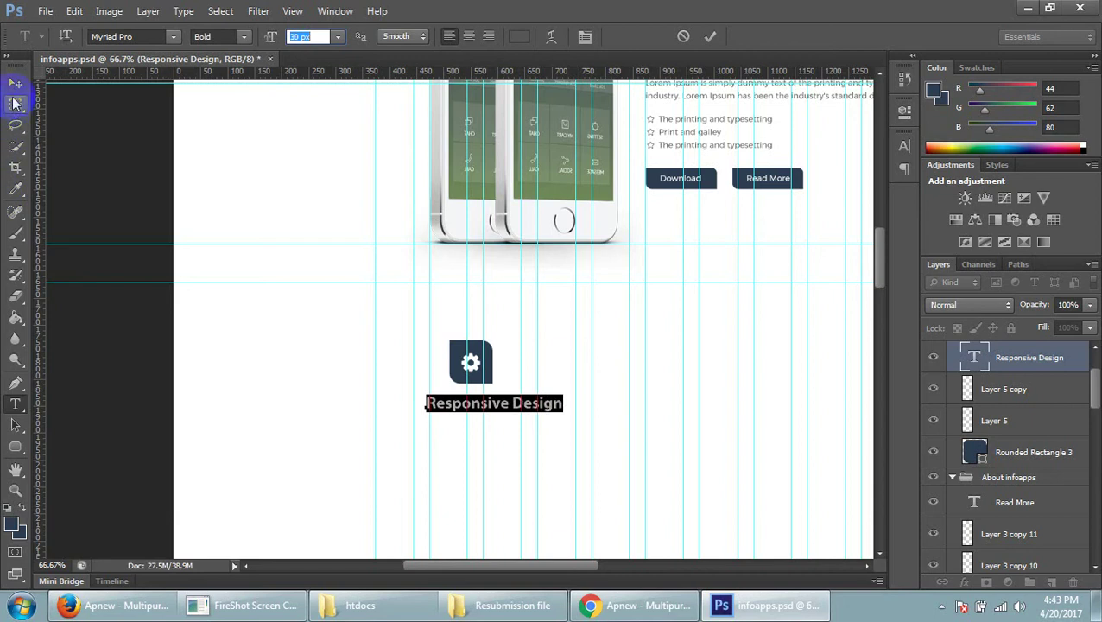
pyautogui.click(15, 84)
# - Nudge the heading into place beneath the gear icon and measure the surrounding space
pyautogui.click(164, 182)
pyautogui.press('Left')
pyautogui.press('Left')
pyautogui.press('Left')
pyautogui.press('Left')
pyautogui.press('Left')
pyautogui.press('Left')
pyautogui.press('Left')
pyautogui.press('Left')
pyautogui.press('Left')
pyautogui.press('Left')
pyautogui.press('Left')
pyautogui.press('Left')
pyautogui.press('Left')
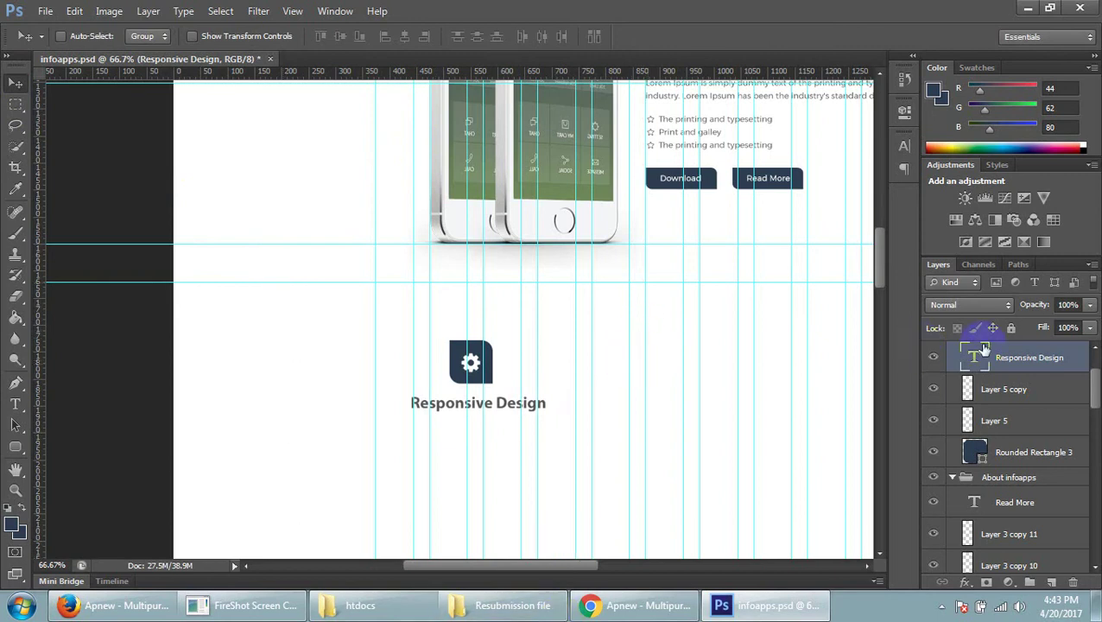
pyautogui.moveTo(594, 566); pyautogui.dragTo(635, 572)
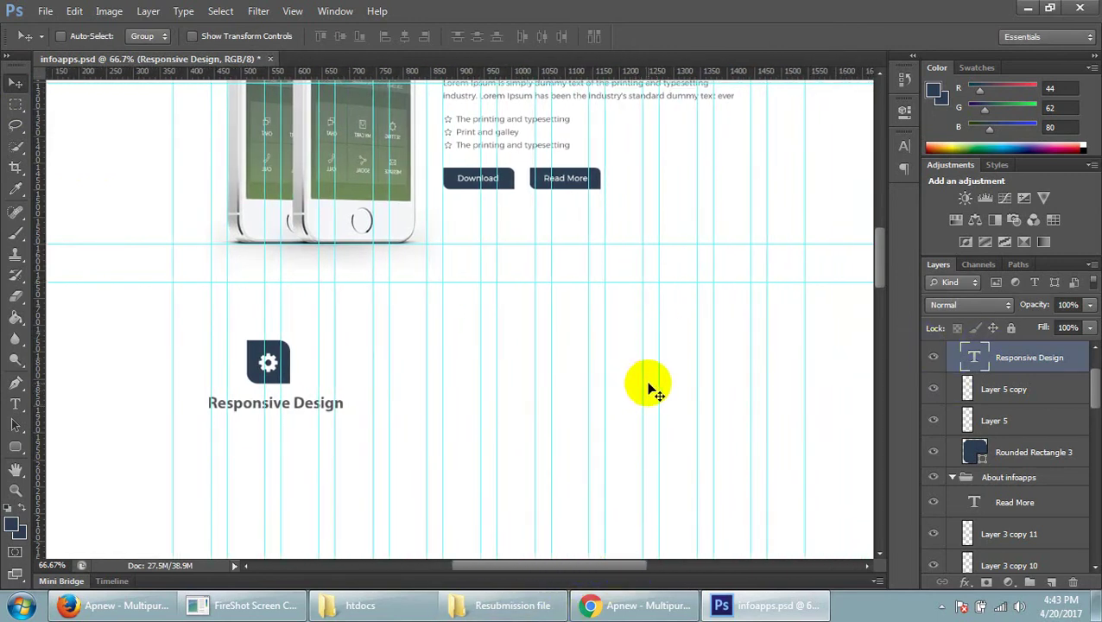
pyautogui.moveTo(590, 566); pyautogui.dragTo(583, 567)
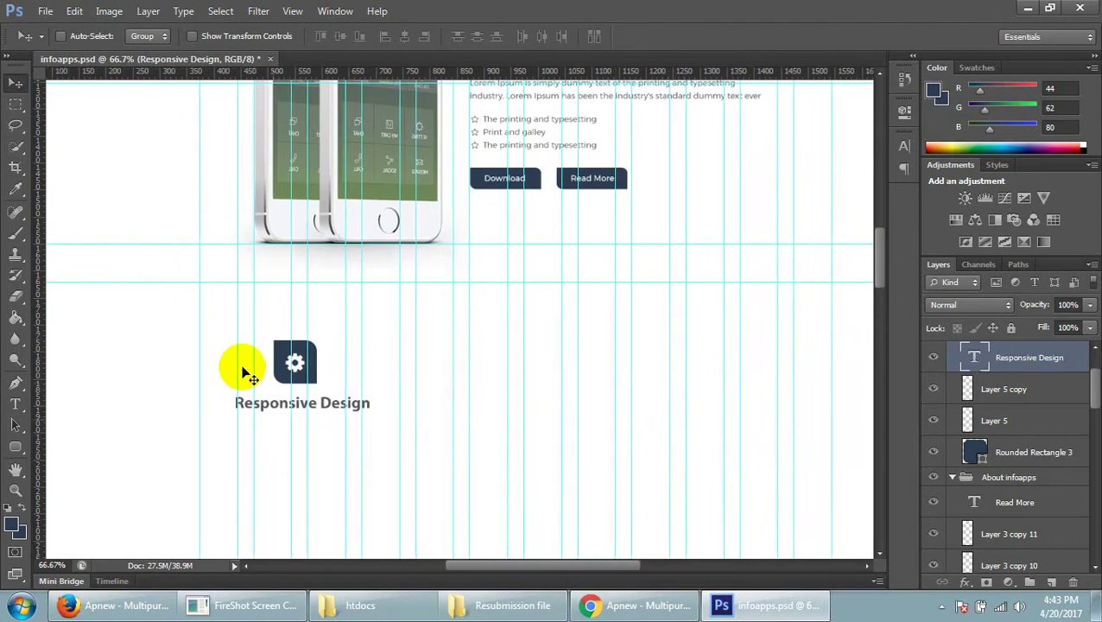
pyautogui.click(20, 104)
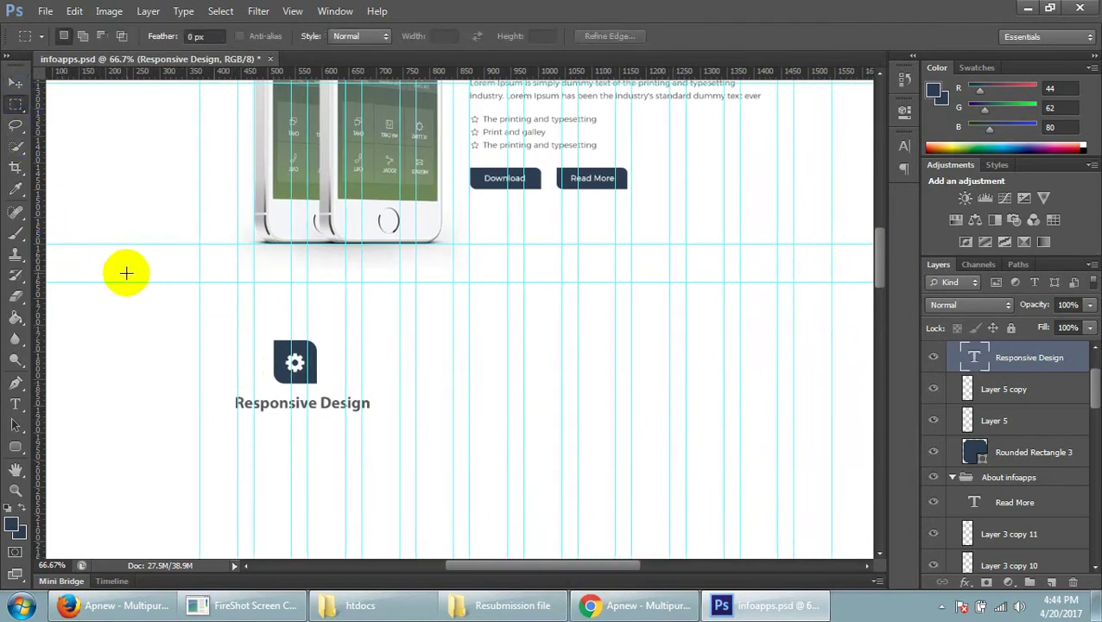
pyautogui.moveTo(200, 326); pyautogui.dragTo(347, 368)
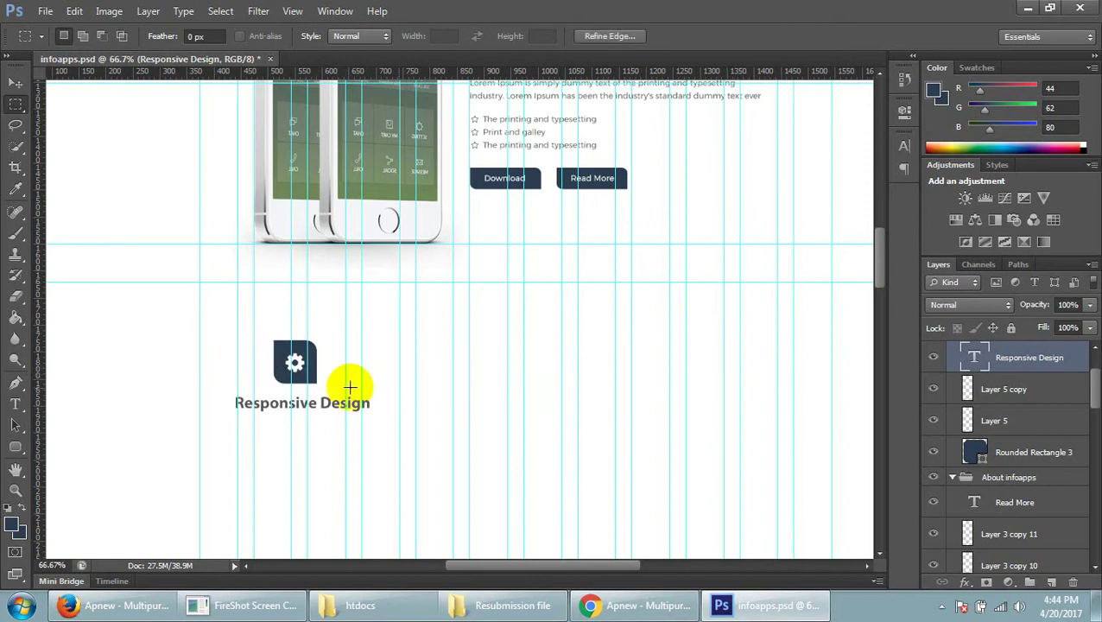
# - Measure the gaps around and below the gear icon with marquee selections, zoomed in
pyautogui.moveTo(200, 328); pyautogui.dragTo(346, 362)
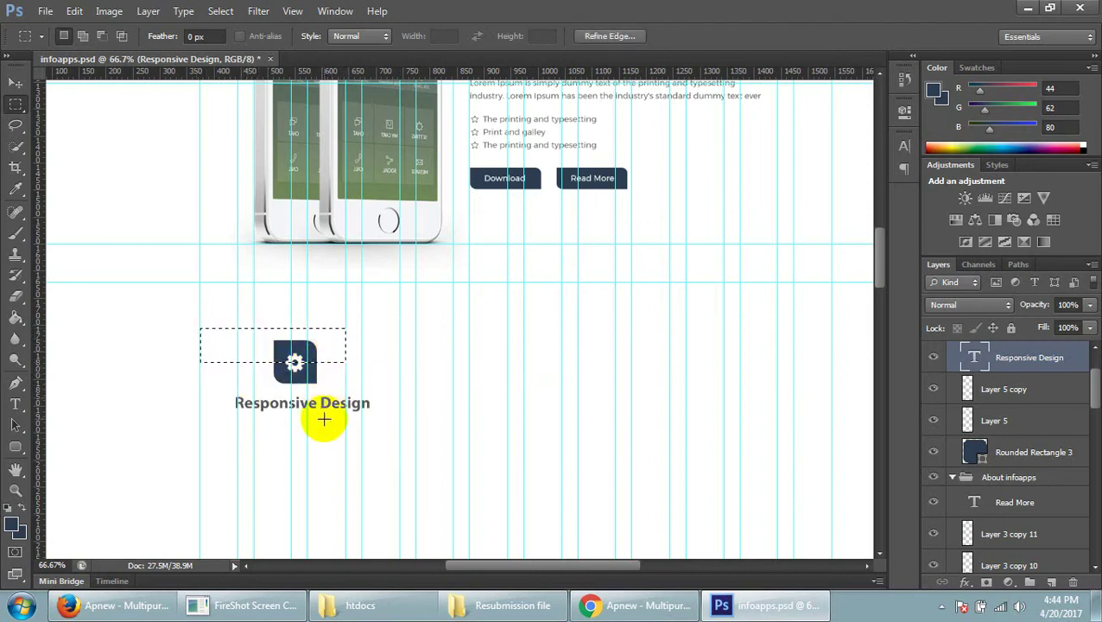
pyautogui.click(294, 395)
pyautogui.moveTo(293, 385); pyautogui.dragTo(362, 401)
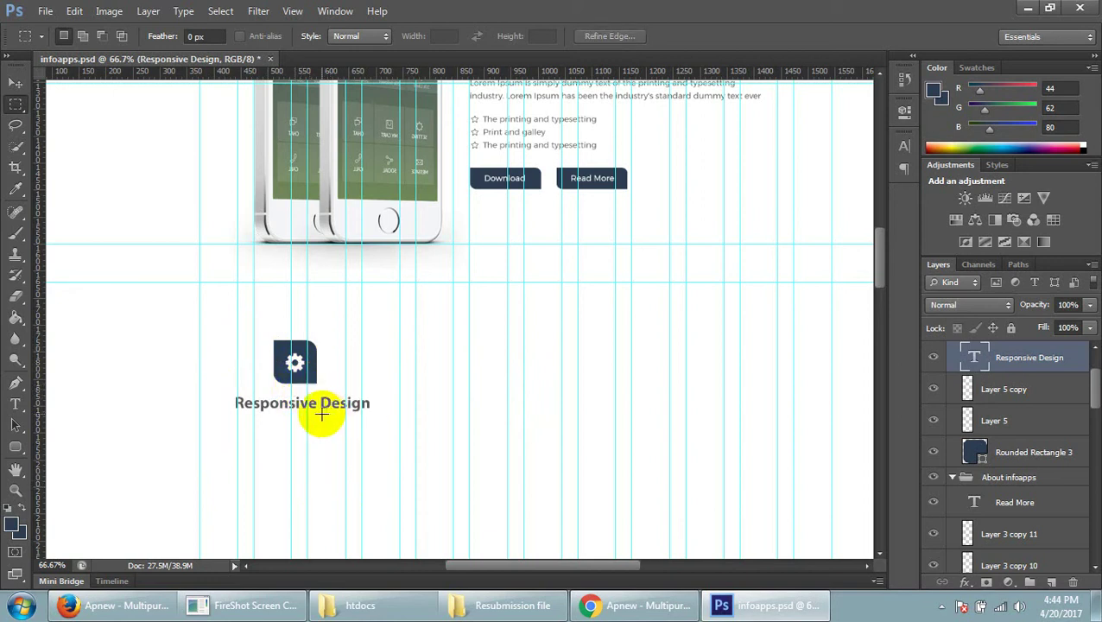
pyautogui.moveTo(292, 385); pyautogui.dragTo(316, 397)
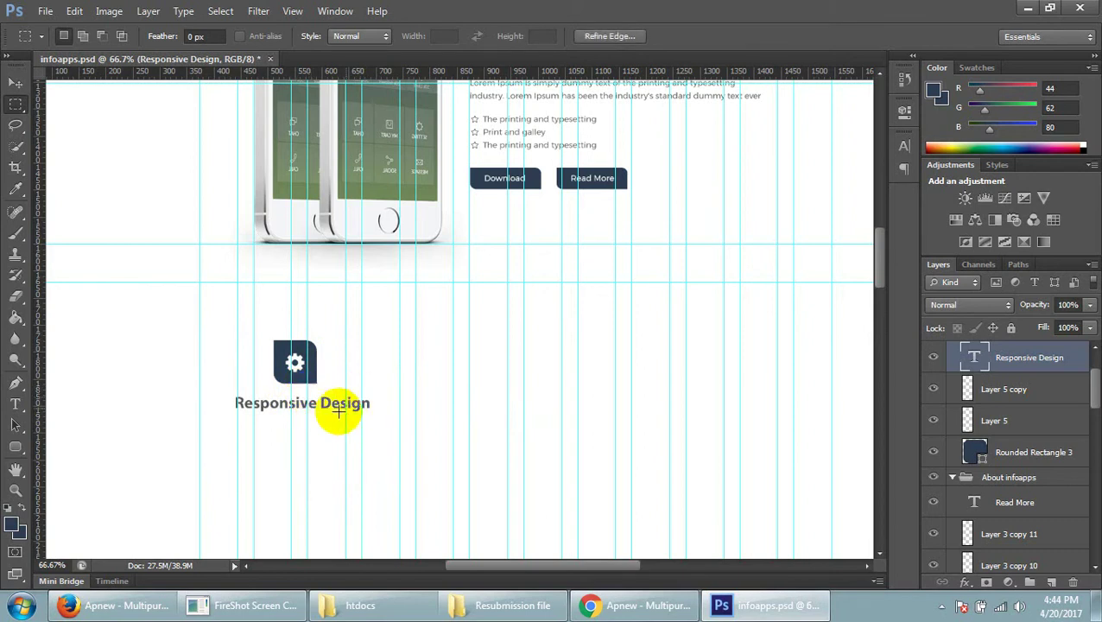
pyautogui.hotkey('ctrl', '+')
pyautogui.hotkey('ctrl', '+')
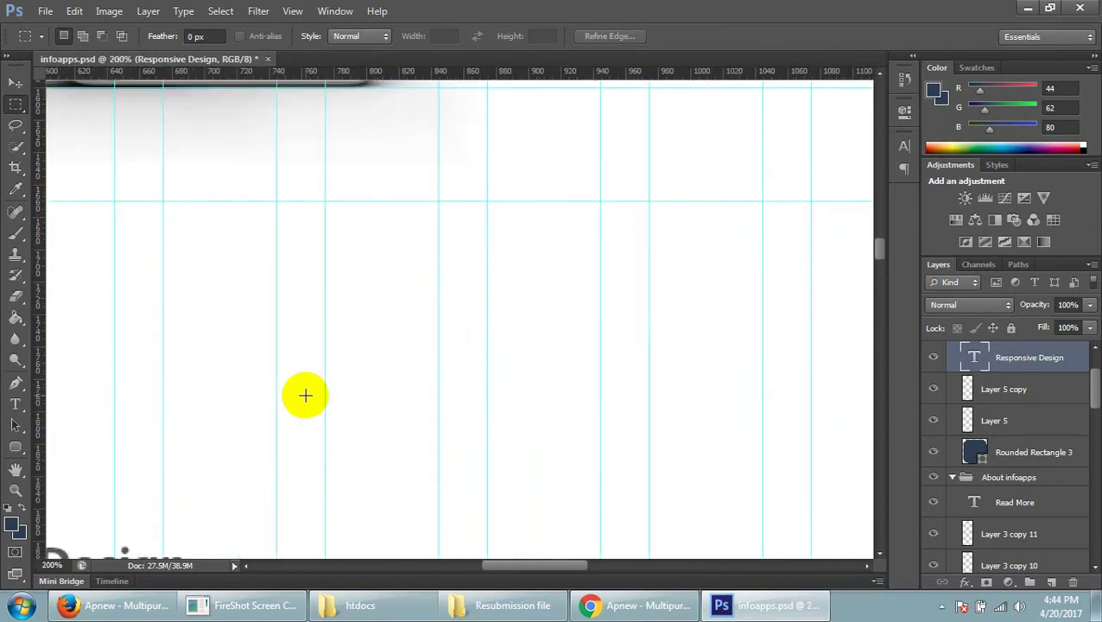
pyautogui.moveTo(547, 571); pyautogui.dragTo(496, 571)
pyautogui.scroll(-1, 518, 509)
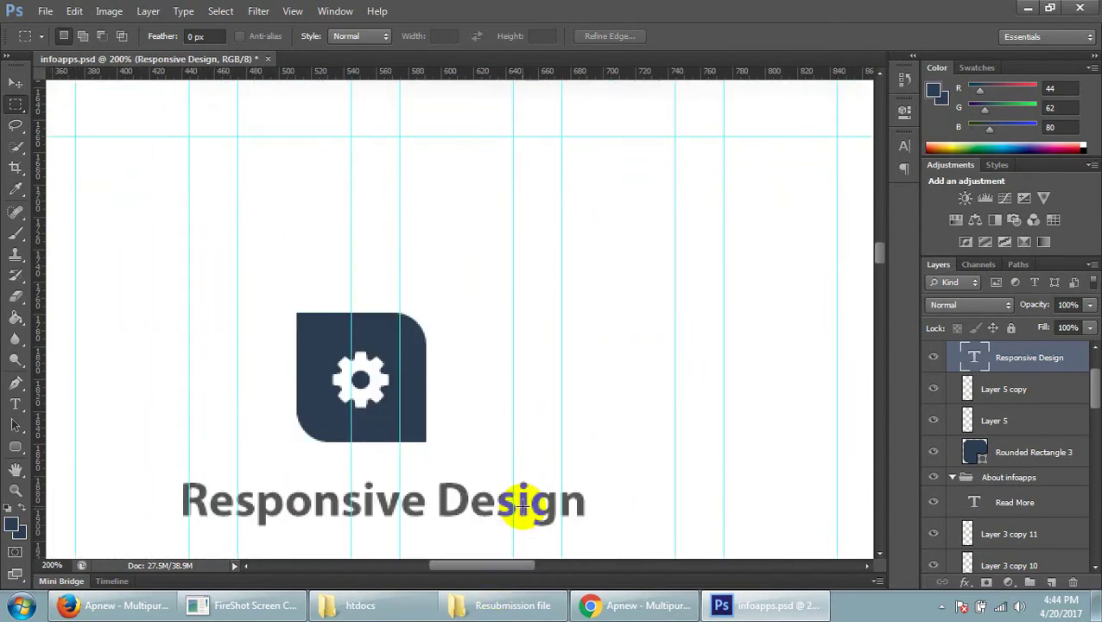
pyautogui.scroll(-1, 432, 432)
pyautogui.moveTo(370, 376); pyautogui.dragTo(395, 417)
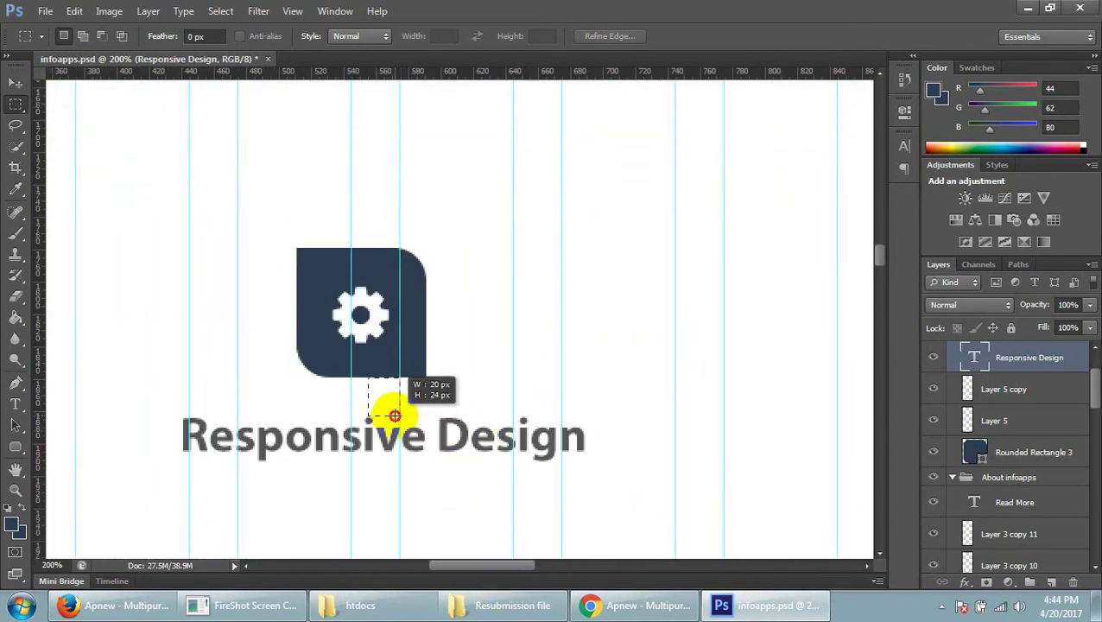
pyautogui.click(500, 418)
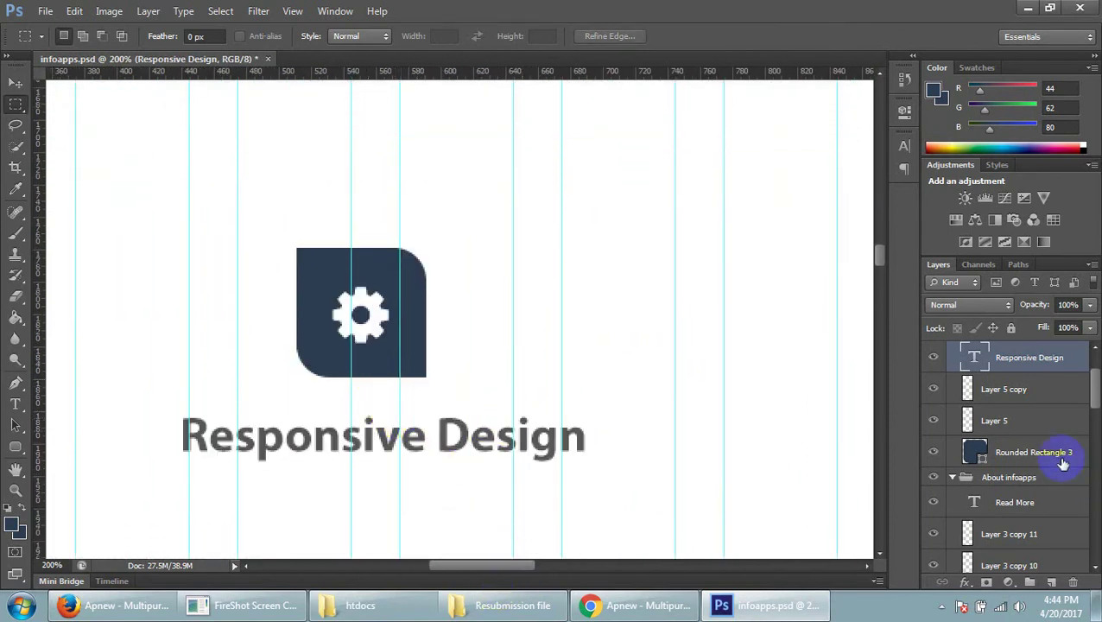
# - Nudge the heading up toward the icon, check spacing below, then switch to Chrome
pyautogui.click(14, 86)
pyautogui.press('Up')
pyautogui.press('Up')
pyautogui.press('Up')
pyautogui.click(15, 104)
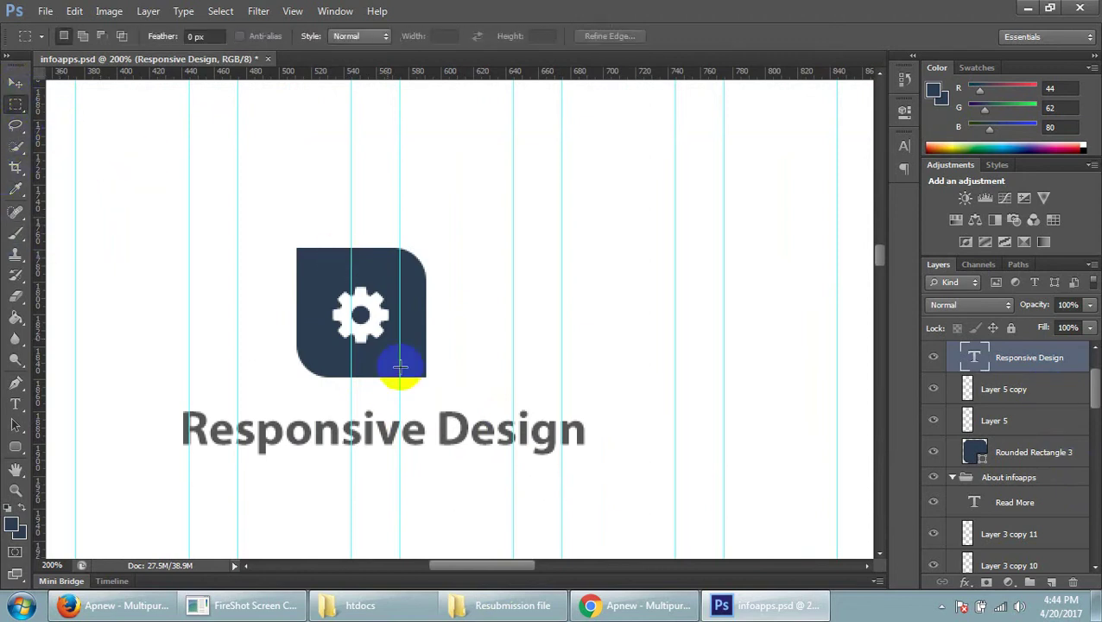
pyautogui.scroll(-2, 400, 367)
pyautogui.scroll(-3, 423, 386)
pyautogui.scroll(-1, 423, 369)
pyautogui.moveTo(262, 275); pyautogui.dragTo(284, 305)
pyautogui.click(635, 604)
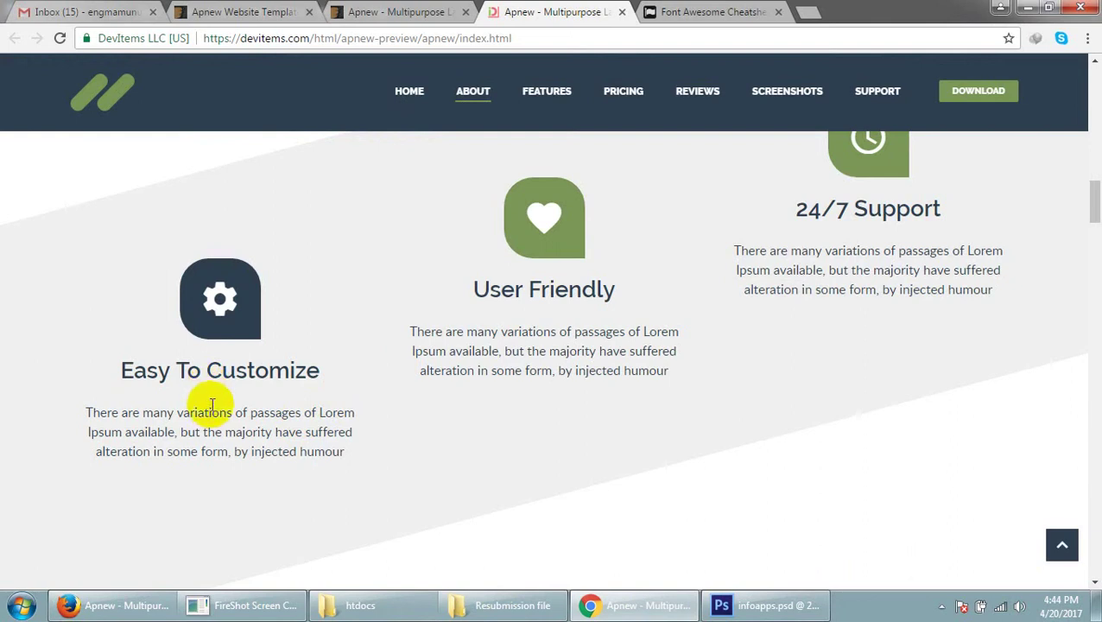
# - Open a new tab in Chrome
pyautogui.click(229, 352)
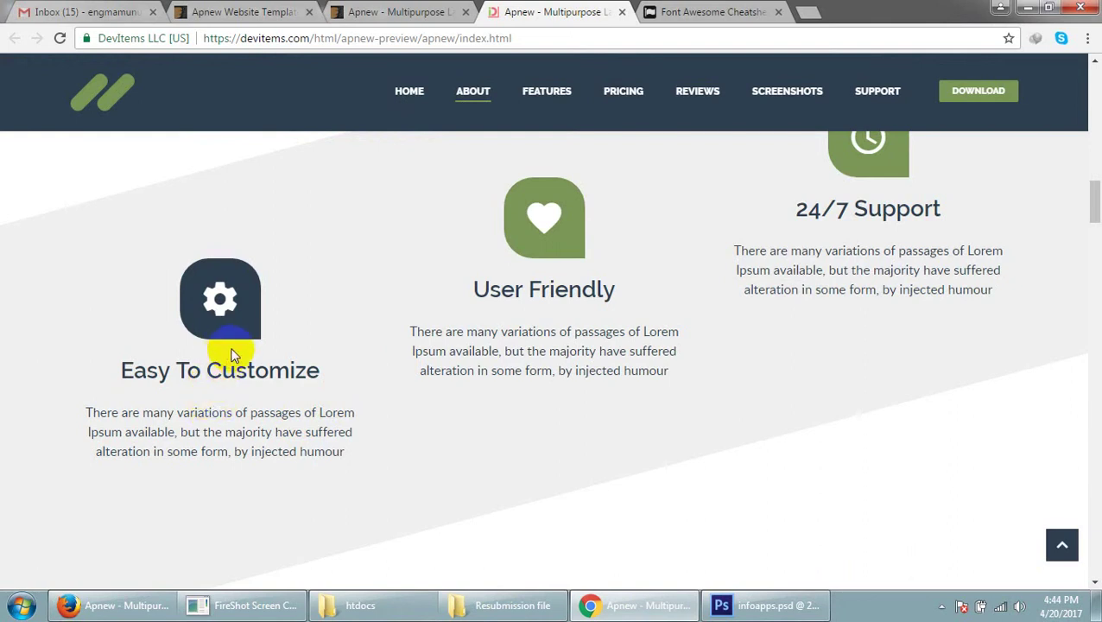
pyautogui.click(809, 12)
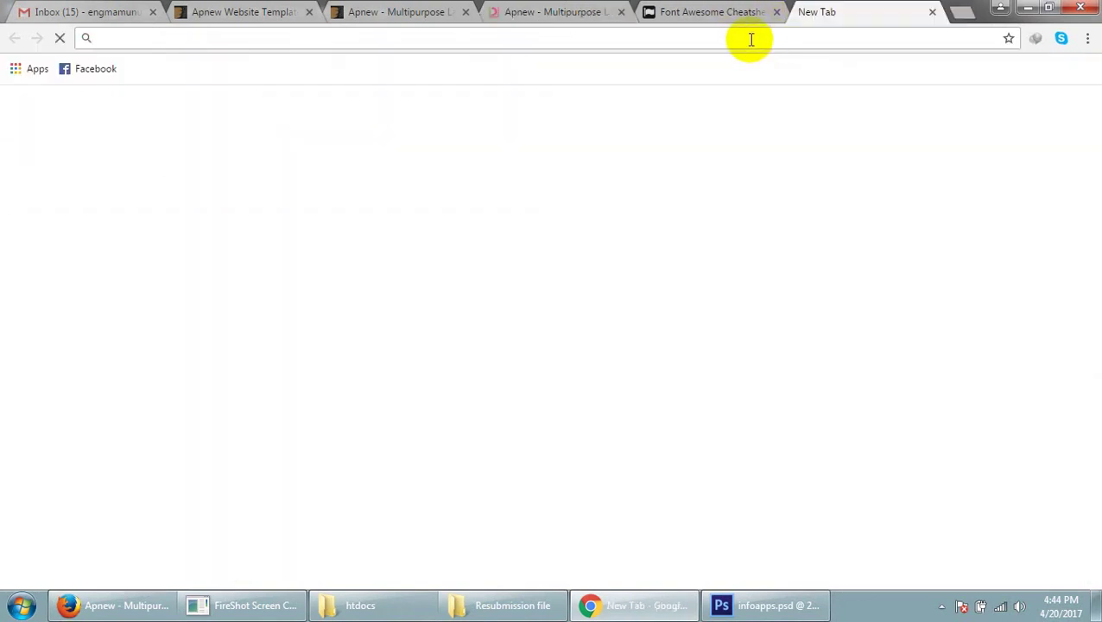
pyautogui.click(760, 604)
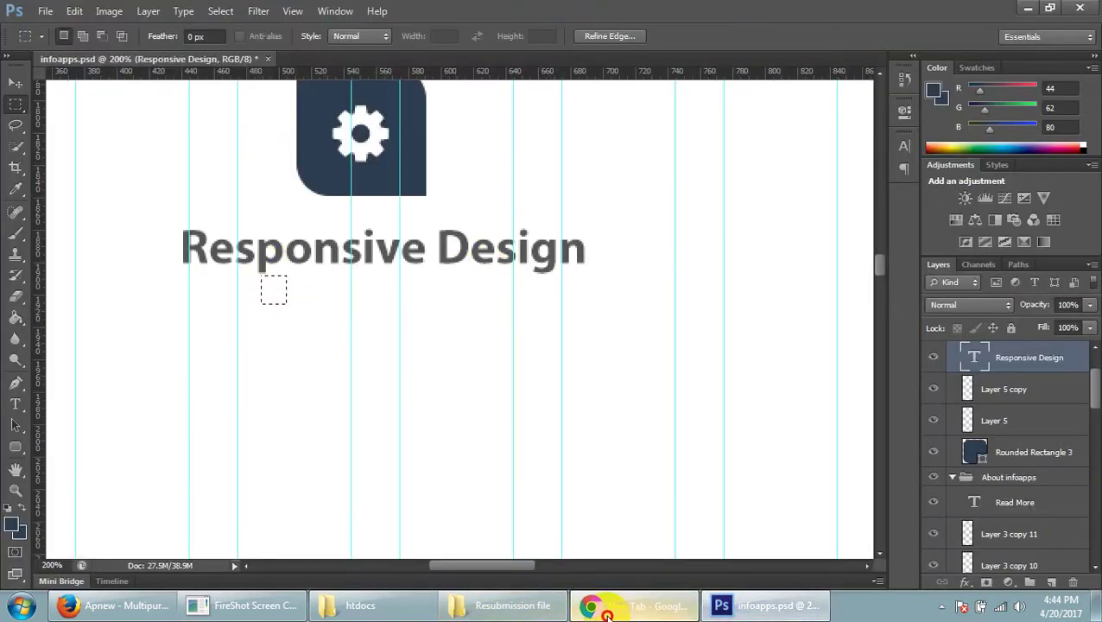
pyautogui.click(630, 605)
# - Search Google for 'ezine article' and open the EzineArticles site
pyautogui.click(743, 38)
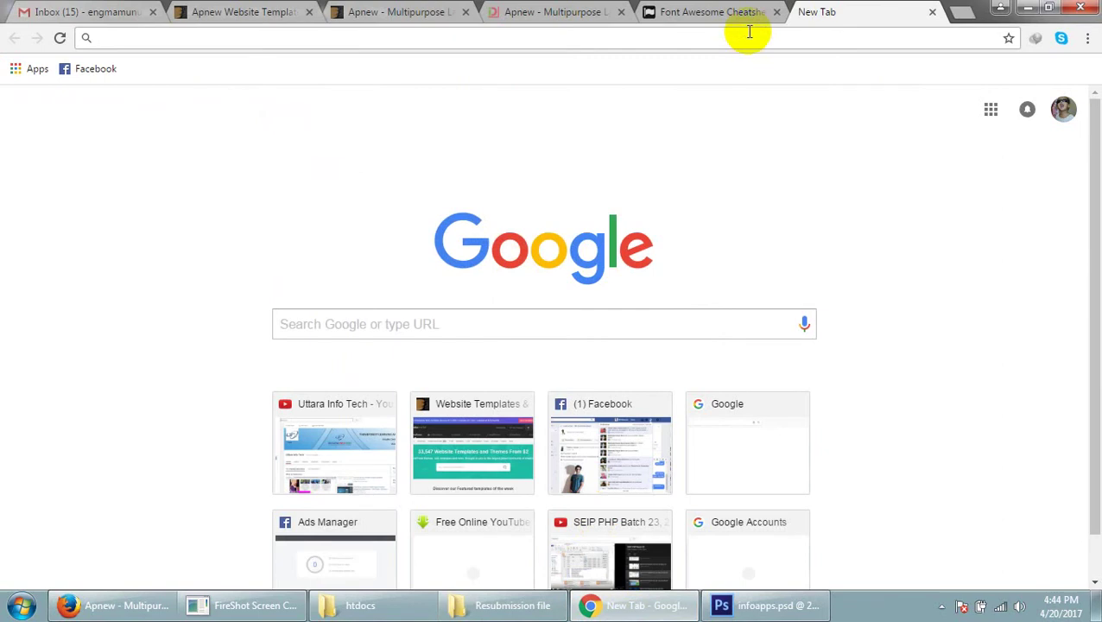
pyautogui.write('ezine article')
pyautogui.press('Return')
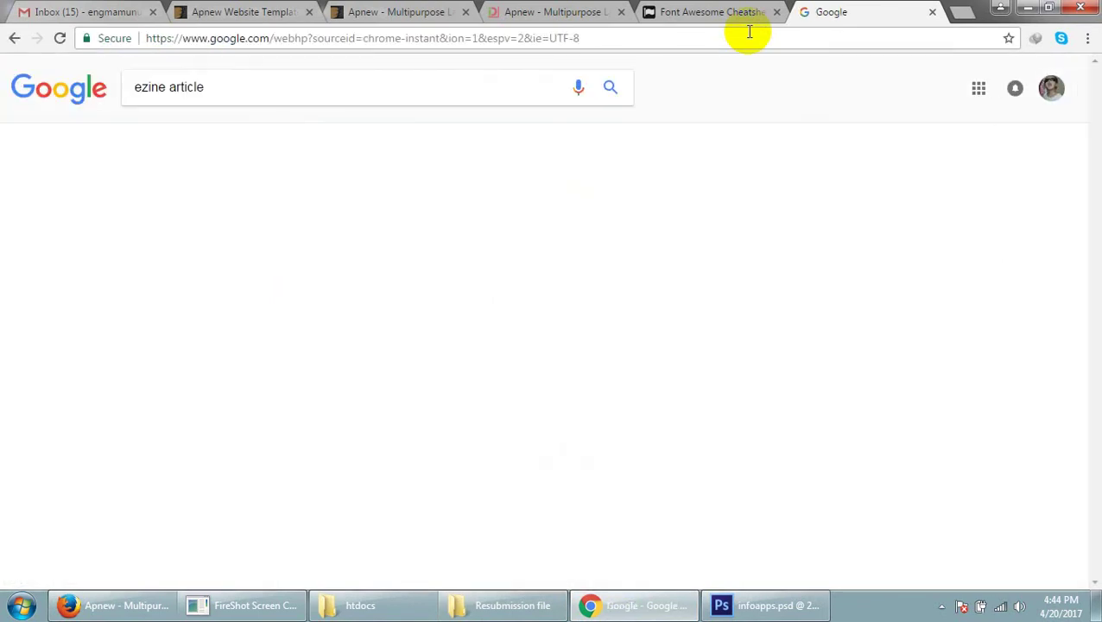
pyautogui.click(221, 273)
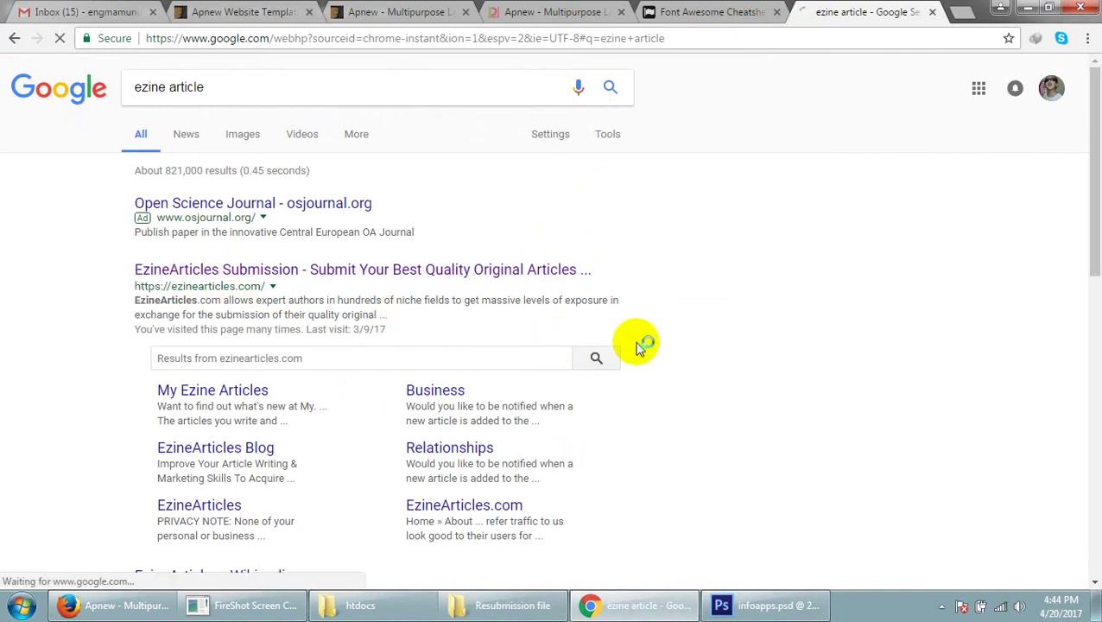
pyautogui.click(717, 605)
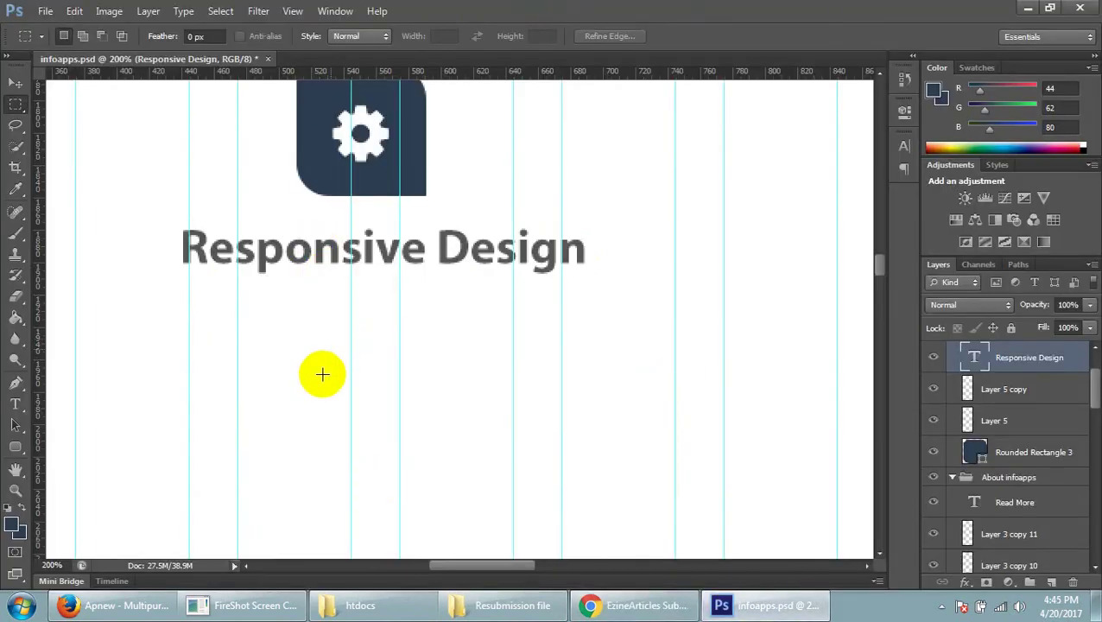
pyautogui.click(635, 605)
pyautogui.click(364, 343)
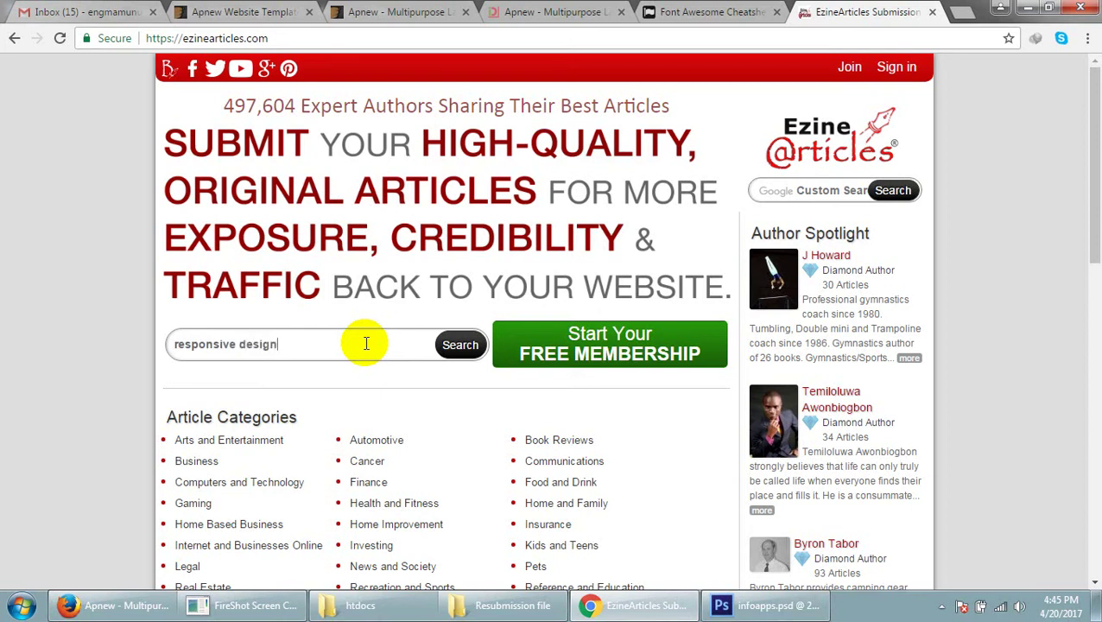
# - Run the 'responsive design' article search and select the second result's description paragraph
pyautogui.press('Return')
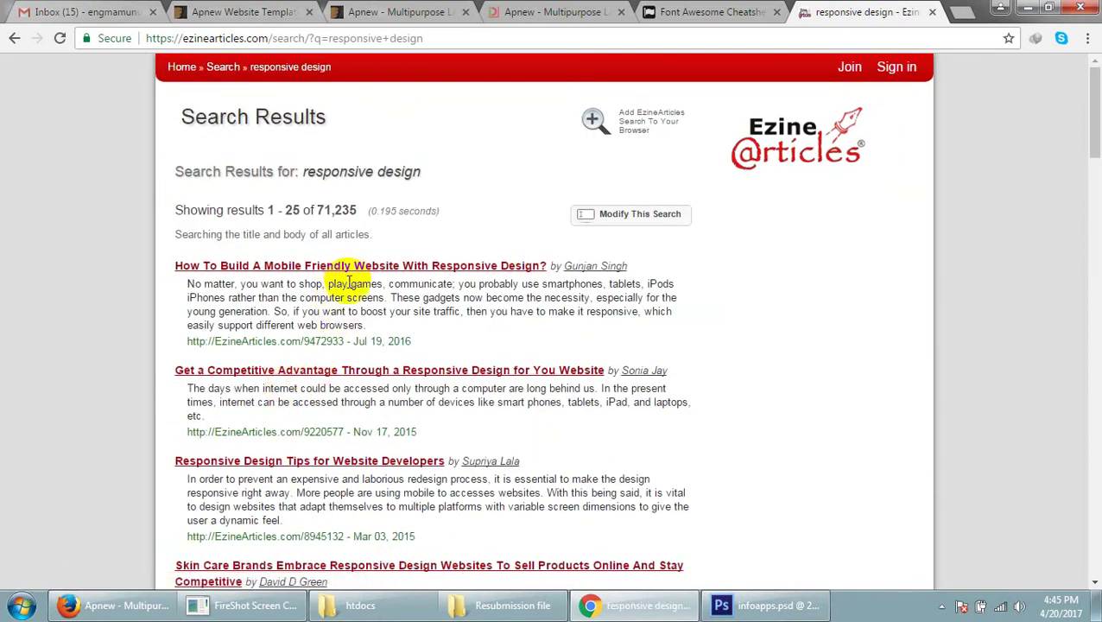
pyautogui.scroll(-1, 289, 312)
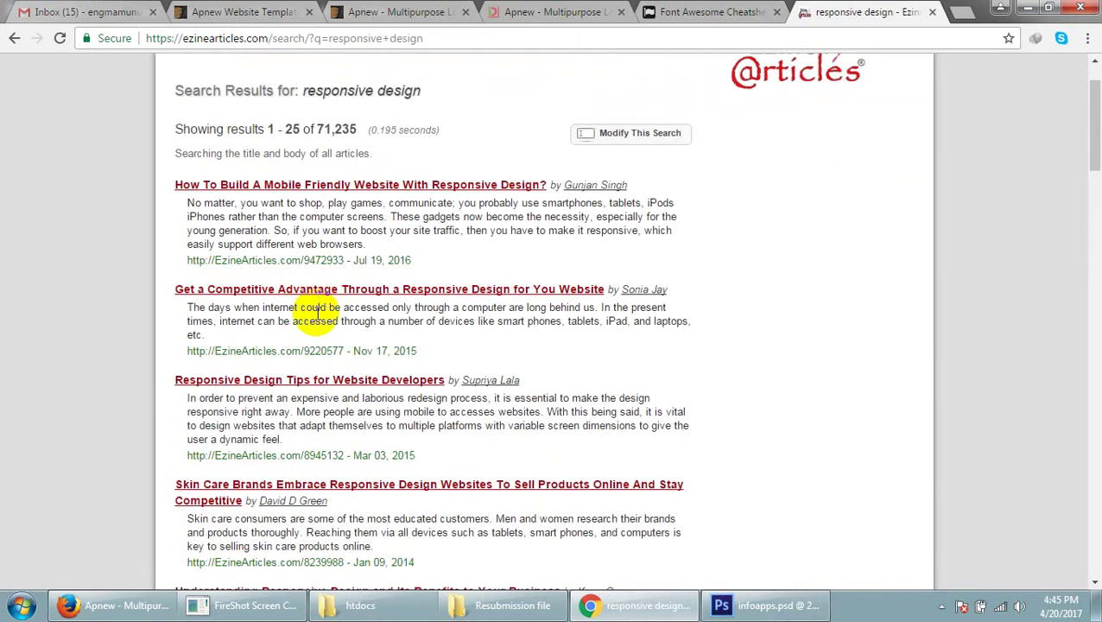
pyautogui.moveTo(388, 313); pyautogui.dragTo(582, 309)
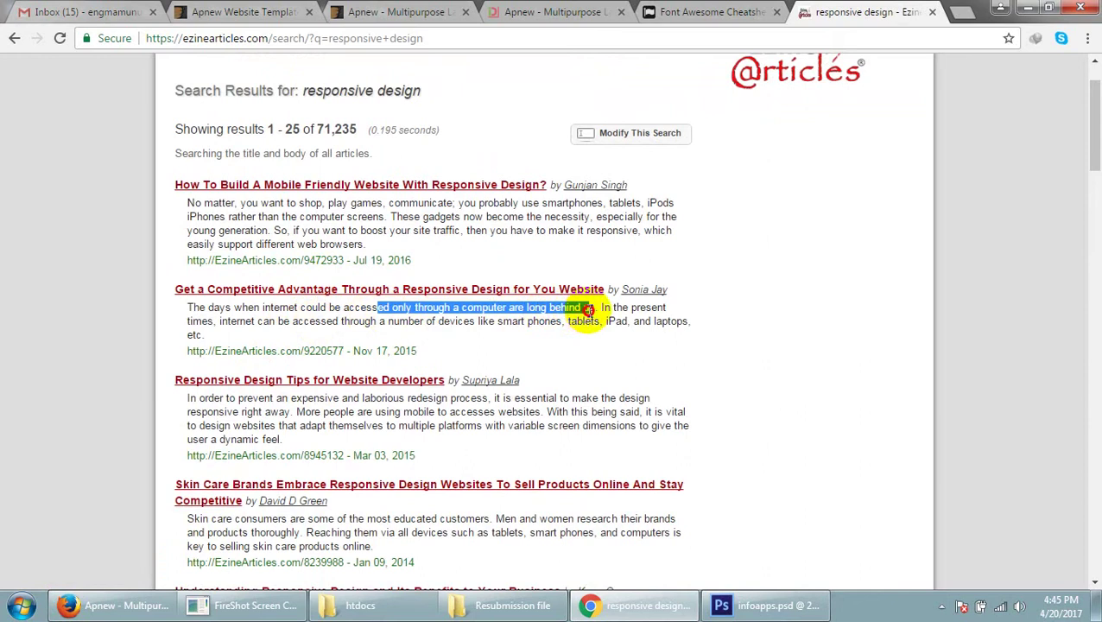
pyautogui.doubleClick(588, 307)
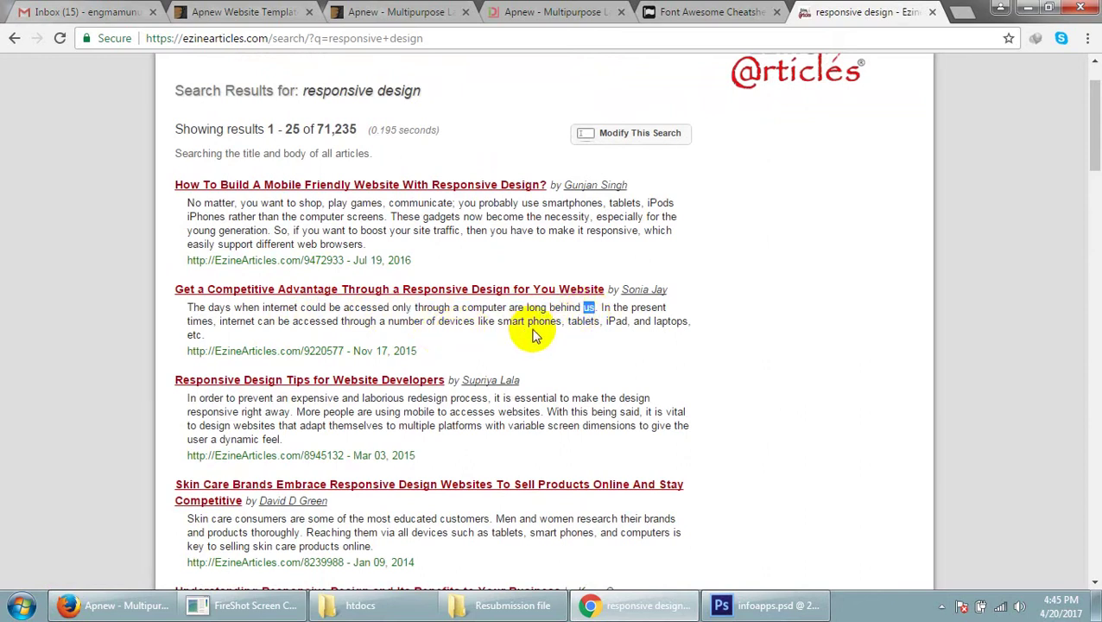
pyautogui.moveTo(691, 321); pyautogui.dragTo(681, 322)
pyautogui.tripleClick(190, 309)
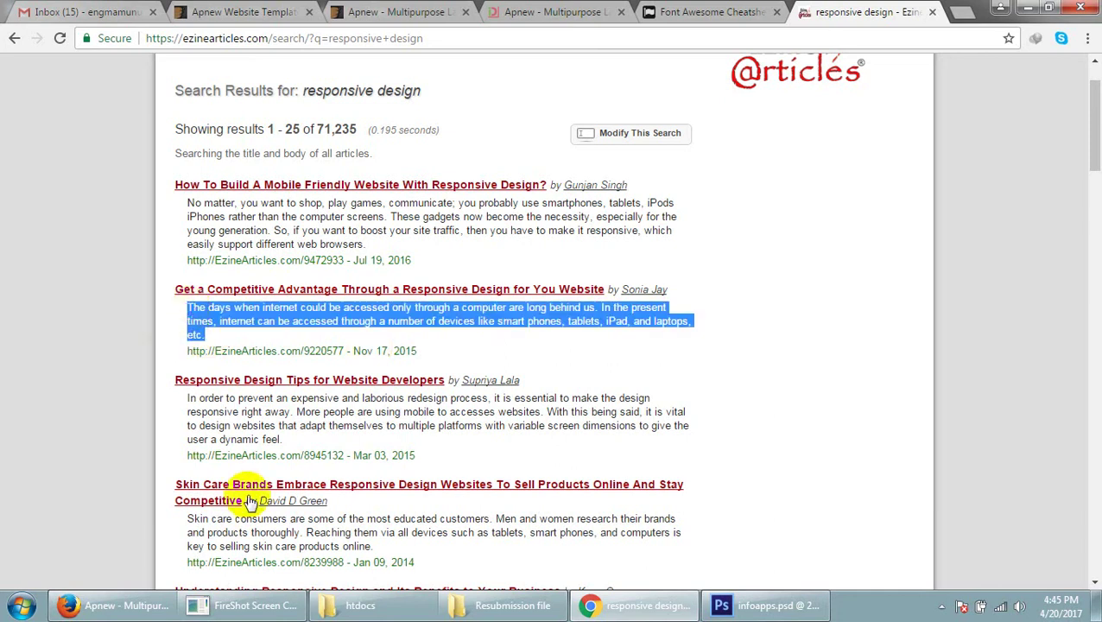
pyautogui.click(764, 604)
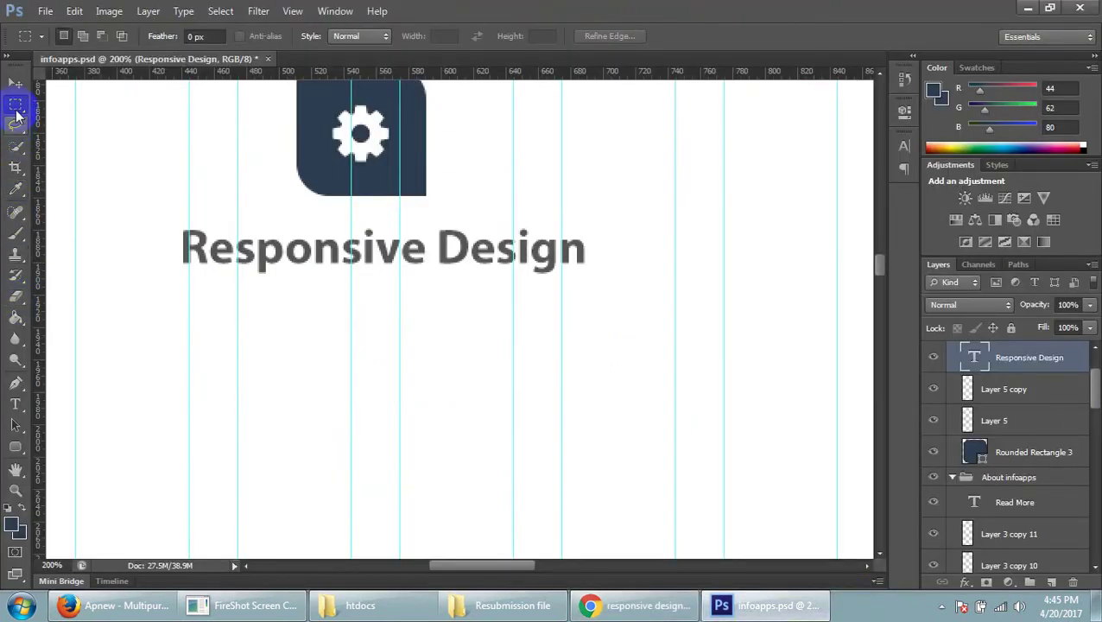
# - Zoom out to 66.7%, measure the space around the gear icon, and select its layers
pyautogui.click(16, 404)
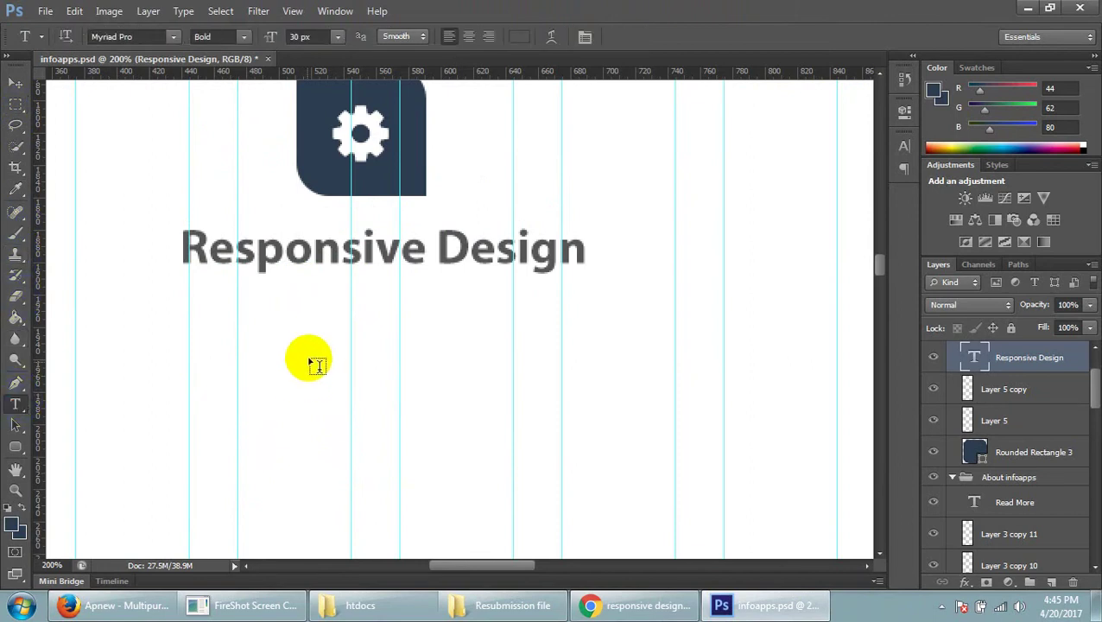
pyautogui.scroll(3, 553, 420)
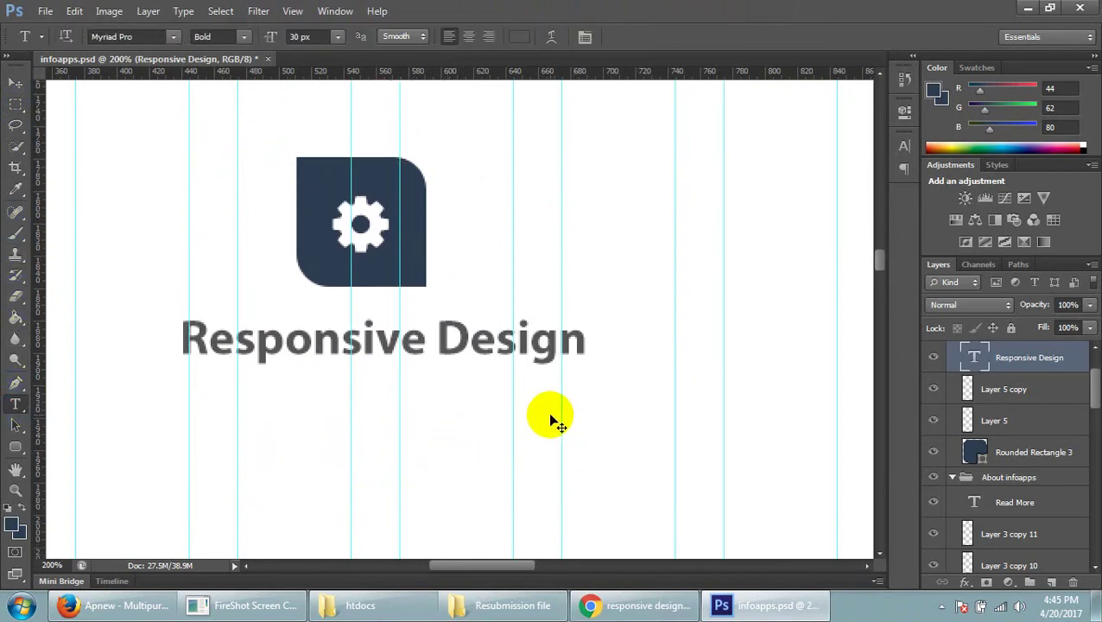
pyautogui.hotkey('ctrl', '-')
pyautogui.hotkey('ctrl', '-')
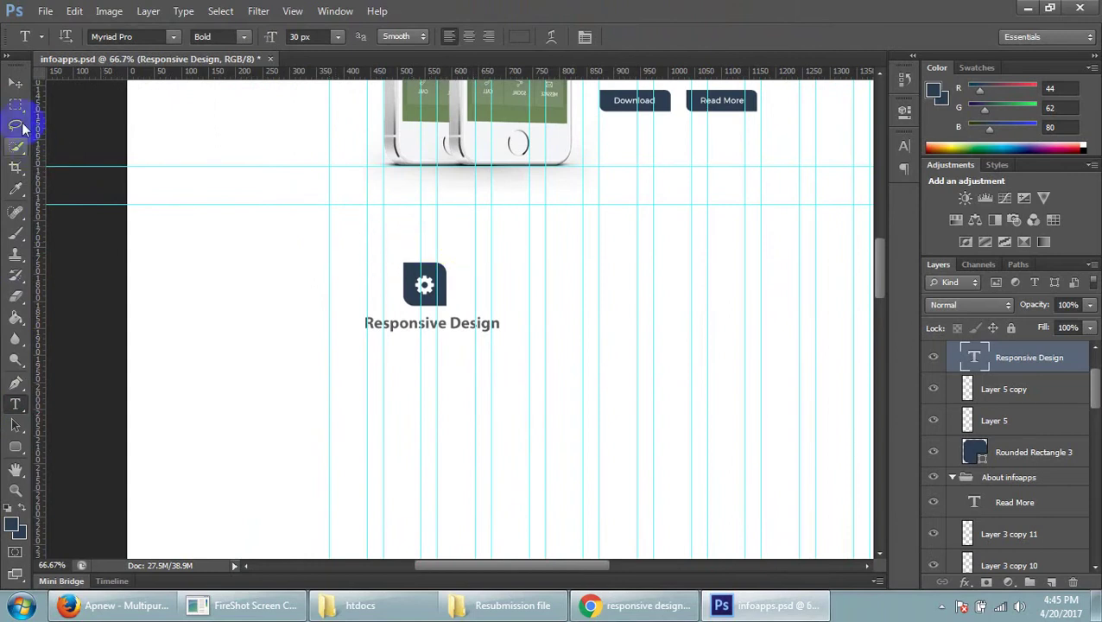
pyautogui.click(15, 103)
pyautogui.moveTo(329, 238)
pyautogui.mouseDown()
pyautogui.moveTo(475, 275)
pyautogui.moveTo(489, 262)
pyautogui.moveTo(485, 250)
pyautogui.mouseUp()
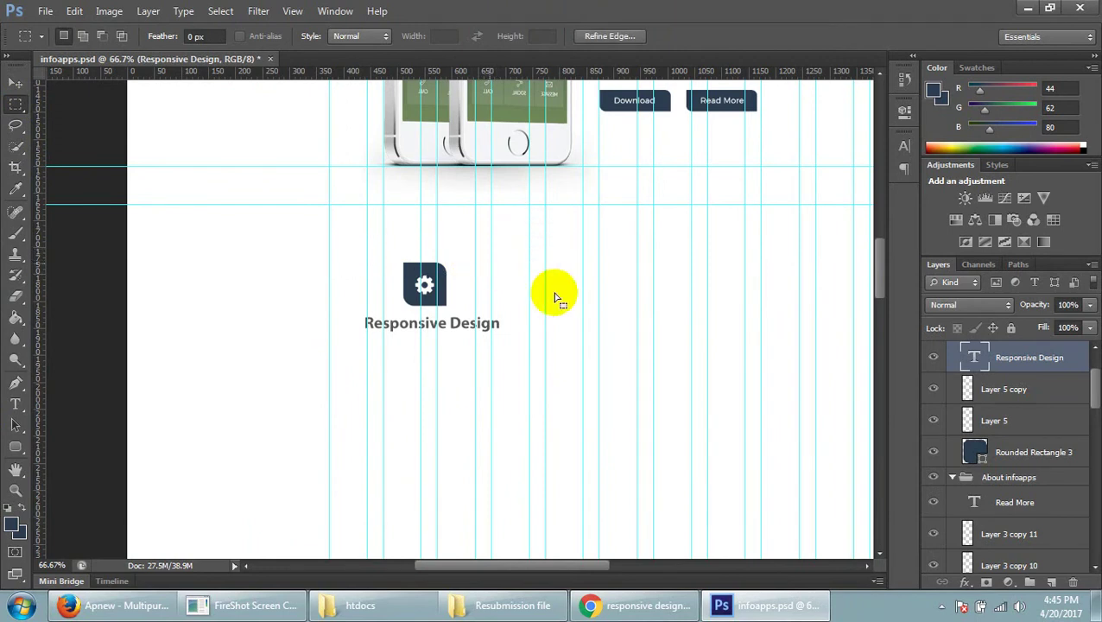
pyautogui.moveTo(329, 246); pyautogui.dragTo(475, 269)
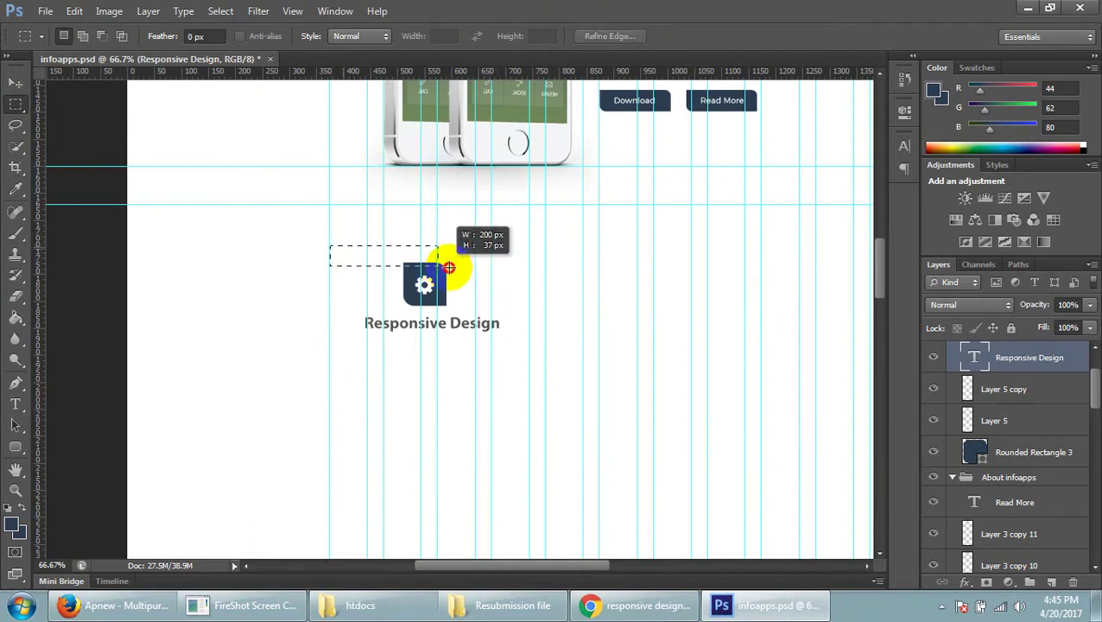
pyautogui.click(402, 295)
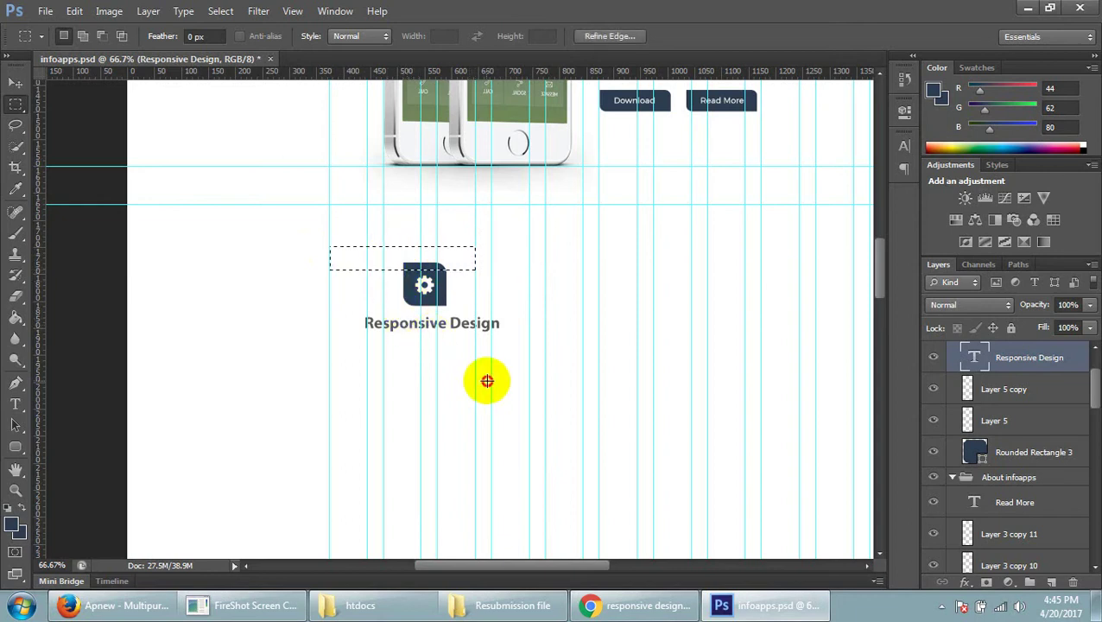
pyautogui.keyDown('ctrl'); pyautogui.click(1034, 399); pyautogui.keyUp('ctrl')
pyautogui.keyDown('ctrl'); pyautogui.click(1033, 422); pyautogui.keyUp('ctrl')
# - Select the heading, gear and rounded rectangle layers and nudge them left
pyautogui.keyDown('ctrl'); pyautogui.click(1019, 451); pyautogui.keyUp('ctrl')
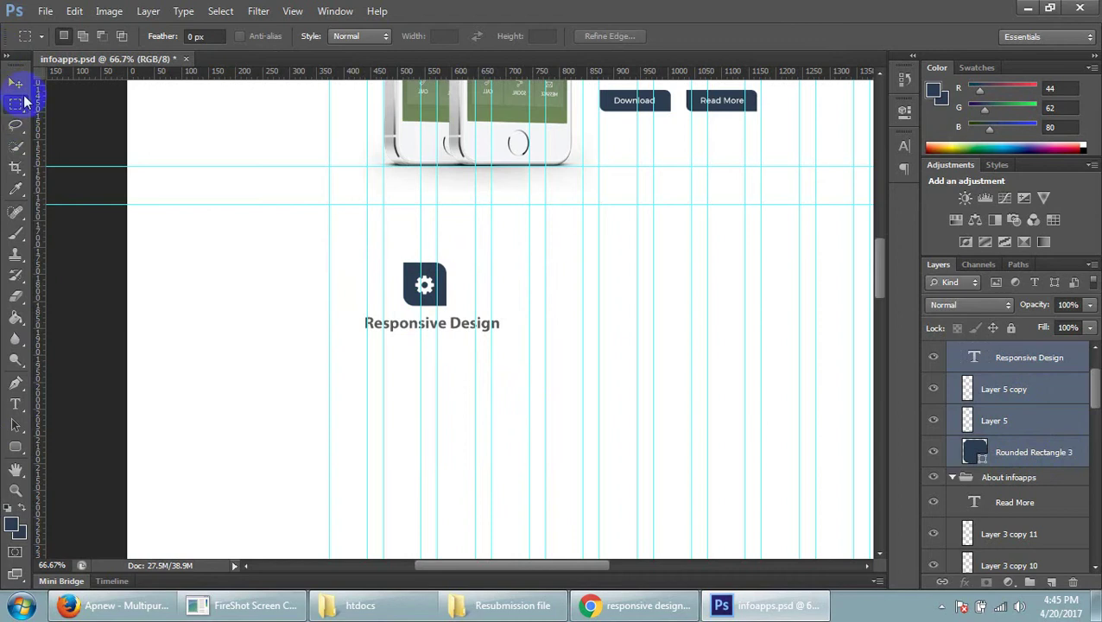
pyautogui.press('v')
pyautogui.press('Left')
pyautogui.press('Left')
pyautogui.press('Left')
pyautogui.press('Left')
pyautogui.press('Left')
pyautogui.press('Left')
pyautogui.press('Left')
pyautogui.press('Left')
pyautogui.press('Left')
pyautogui.press('Left')
pyautogui.press('Left')
pyautogui.press('Left')
pyautogui.click(87, 147)
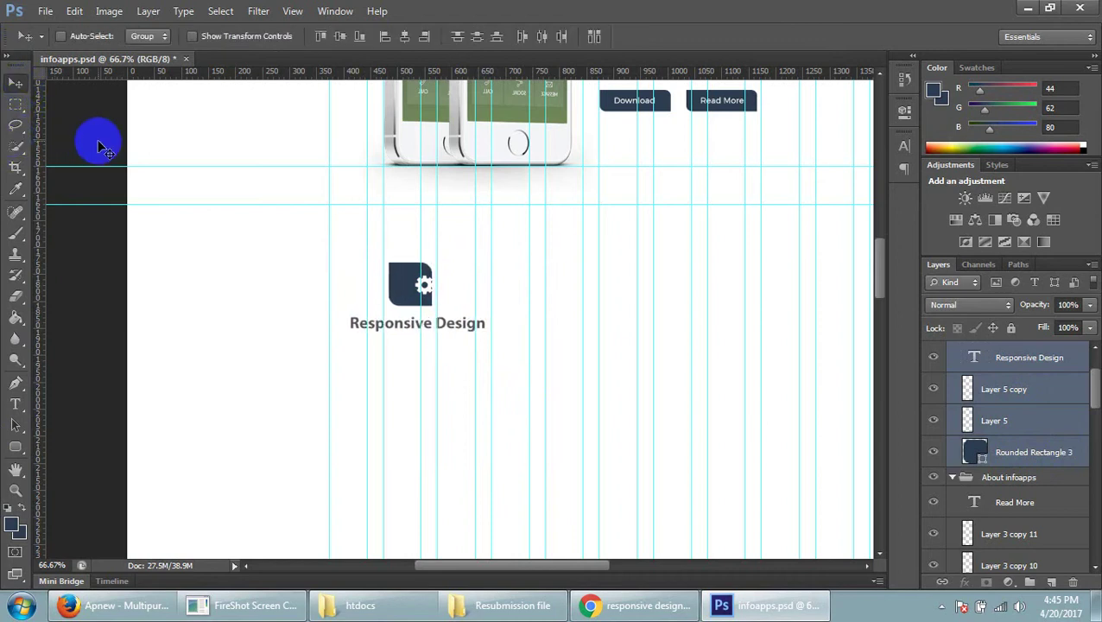
pyautogui.moveTo(99, 147); pyautogui.dragTo(98, 143)
pyautogui.scroll(2, 1040, 431)
pyautogui.keyDown('shift'); pyautogui.click(1023, 399); pyautogui.keyUp('shift')
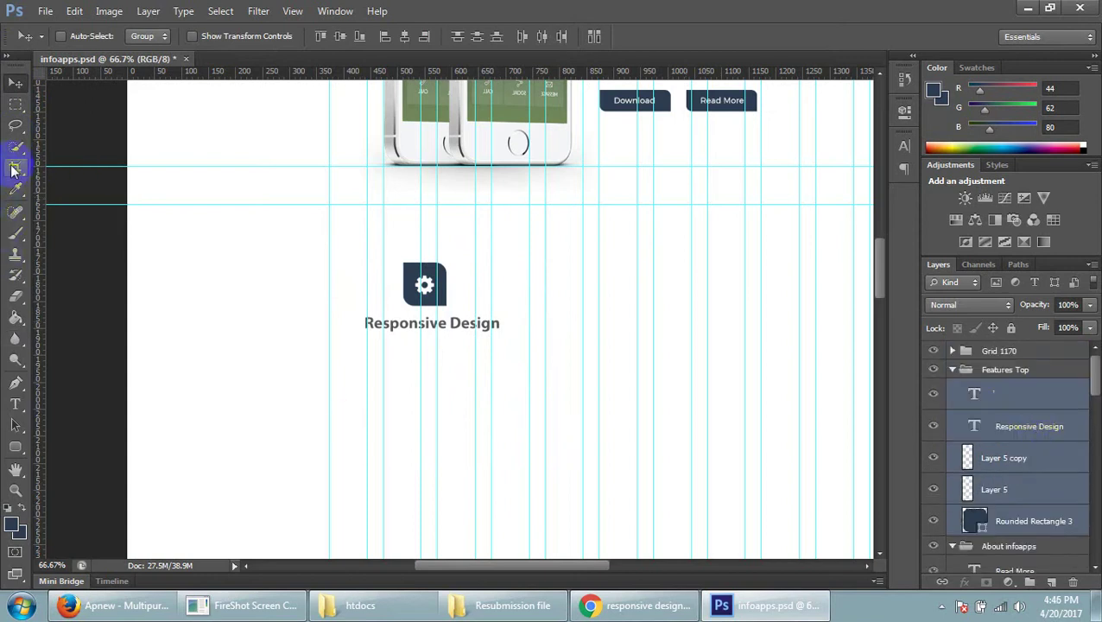
pyautogui.press('Left')
pyautogui.press('Left')
pyautogui.press('Left')
pyautogui.press('Left')
pyautogui.press('Left')
pyautogui.press('Left')
pyautogui.press('Left')
pyautogui.press('Left')
pyautogui.press('Left')
pyautogui.press('Left')
pyautogui.press('Left')
pyautogui.press('Left')
pyautogui.press('Left')
pyautogui.press('Left')
pyautogui.press('Left')
pyautogui.press('Left')
pyautogui.press('Left')
pyautogui.press('Left')
pyautogui.press('Left')
pyautogui.press('Left')
pyautogui.press('Left')
pyautogui.press('Right')
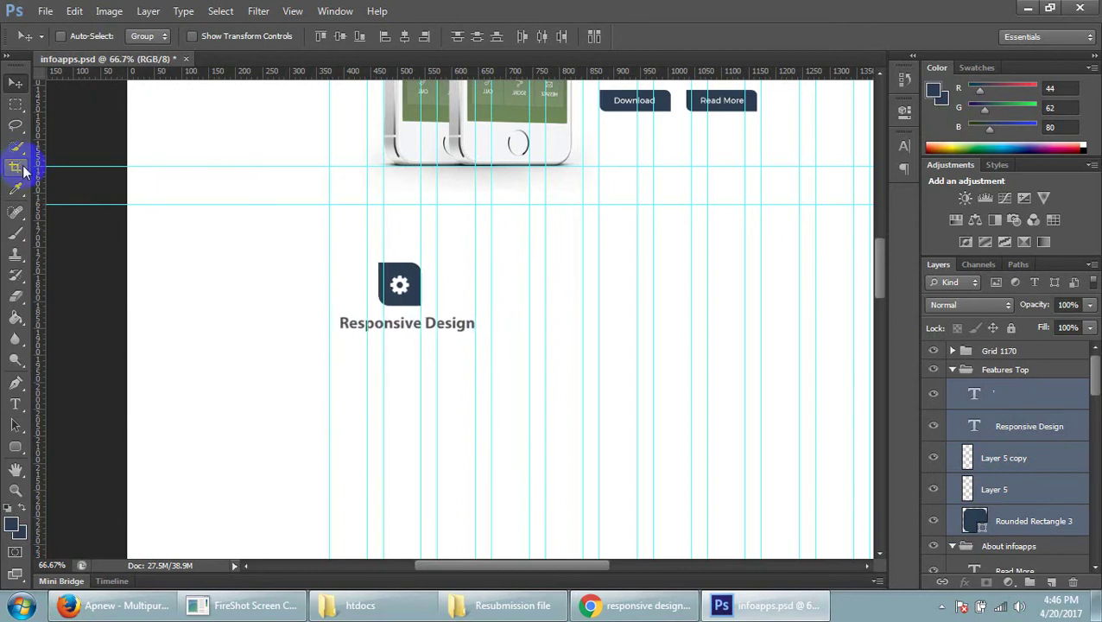
pyautogui.press('Left')
pyautogui.press('Left')
pyautogui.press('Left')
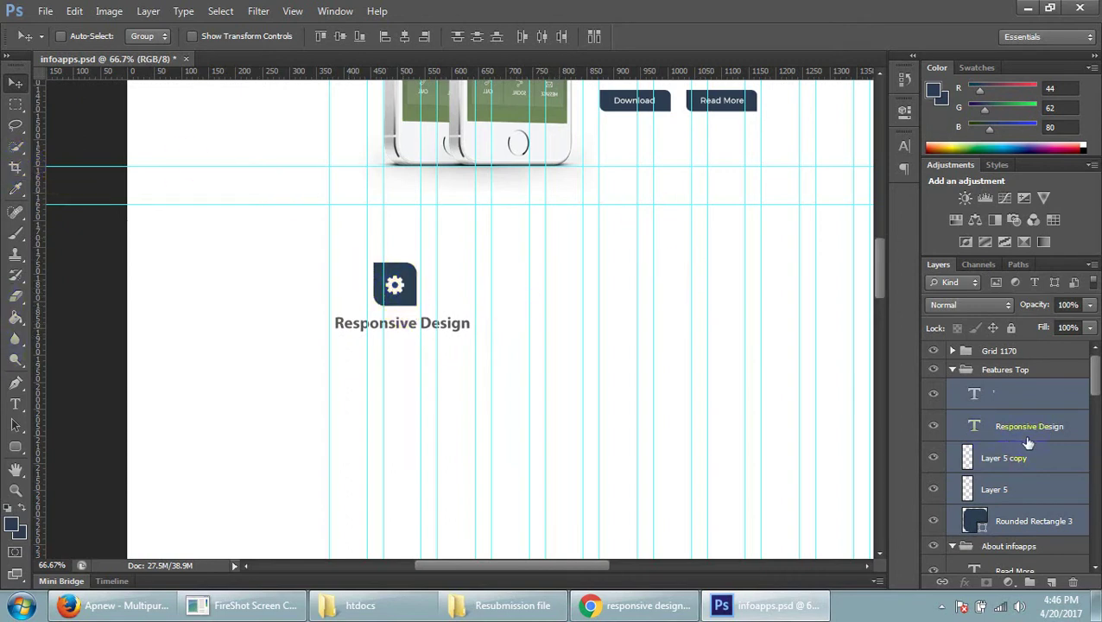
# - Reselect Rounded Rectangle 3, gear and Responsive Design layers and nudge them up
pyautogui.moveTo(1028, 442); pyautogui.dragTo(1033, 521)
pyautogui.keyDown('ctrl'); pyautogui.click(1033, 522); pyautogui.keyUp('ctrl')
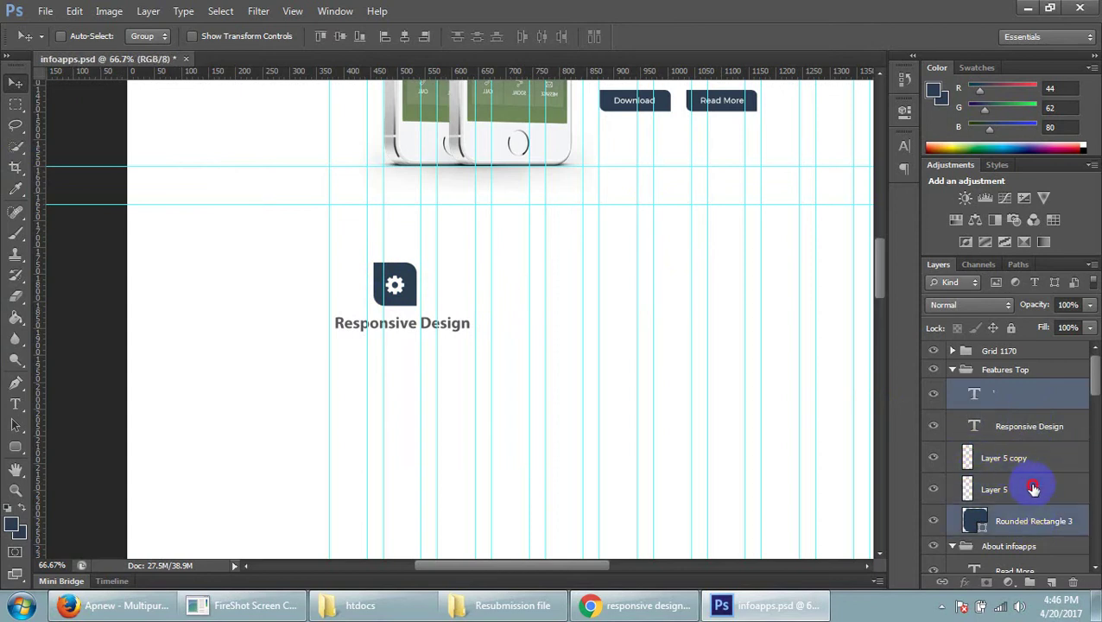
pyautogui.keyDown('ctrl'); pyautogui.click(1033, 487); pyautogui.keyUp('ctrl')
pyautogui.keyDown('ctrl'); pyautogui.click(1038, 458); pyautogui.keyUp('ctrl')
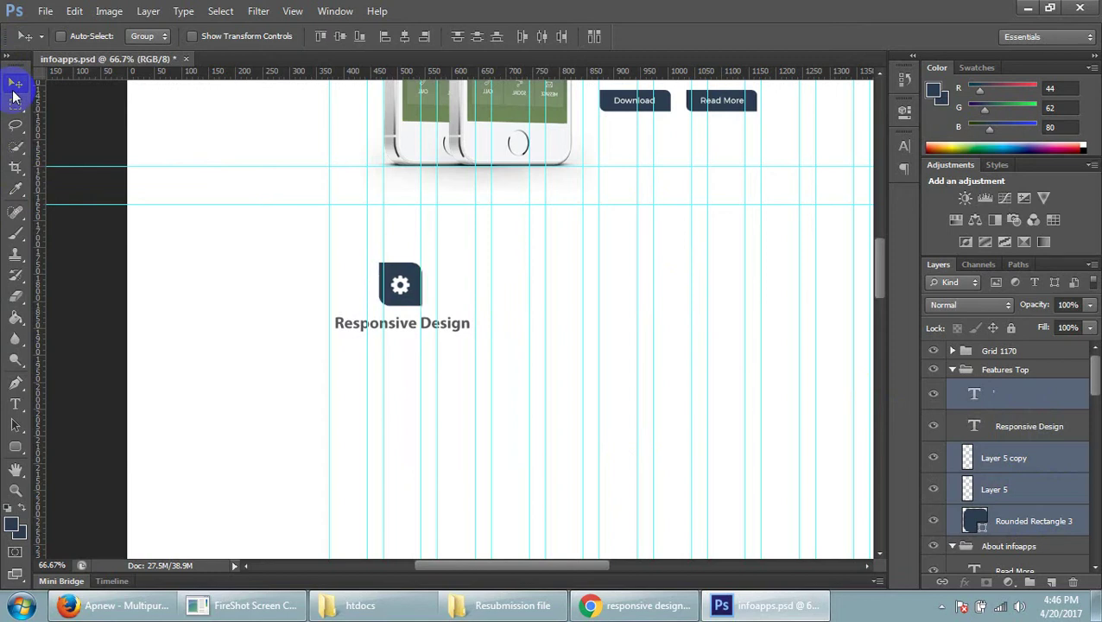
pyautogui.press('Right')
pyautogui.press('Right')
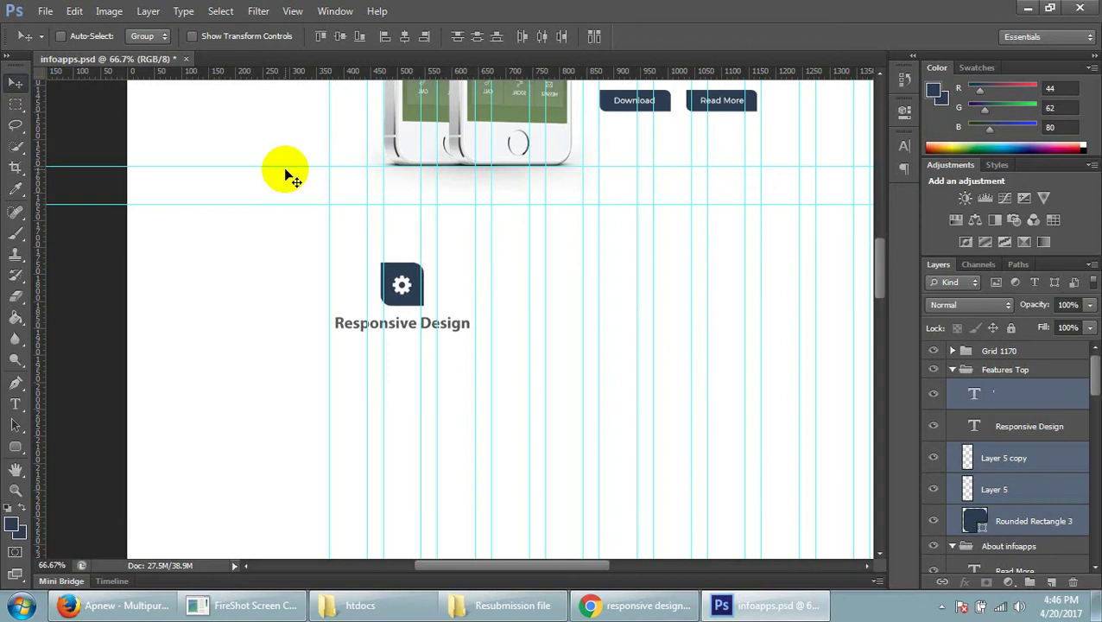
pyautogui.keyDown('ctrl'); pyautogui.click(1041, 432); pyautogui.keyUp('ctrl')
pyautogui.press('Up')
pyautogui.press('Up')
pyautogui.press('Up')
pyautogui.press('Up')
pyautogui.press('Up')
pyautogui.press('Up')
pyautogui.press('Up')
pyautogui.press('Up')
pyautogui.press('Up')
pyautogui.press('Up')
pyautogui.press('Up')
pyautogui.press('Up')
pyautogui.press('Up')
pyautogui.press('Up')
pyautogui.press('Up')
pyautogui.press('Up')
pyautogui.press('Up')
pyautogui.press('Up')
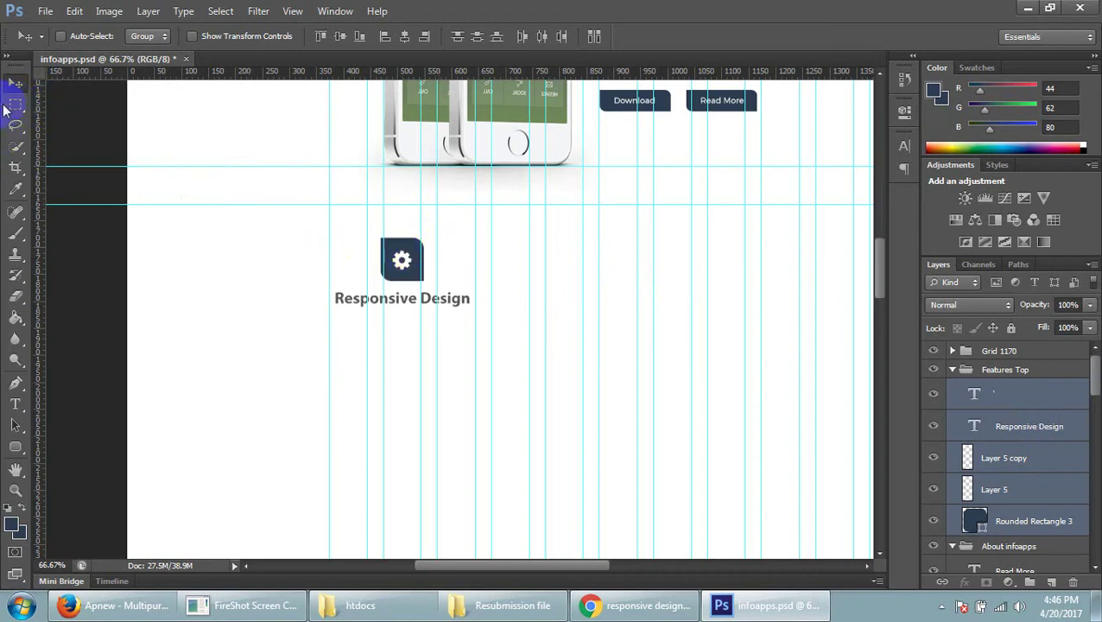
# - Measure the space above the gear icon, then nudge the icon and Responsive Design heading down
pyautogui.click(16, 103)
pyautogui.moveTo(394, 205); pyautogui.dragTo(424, 242)
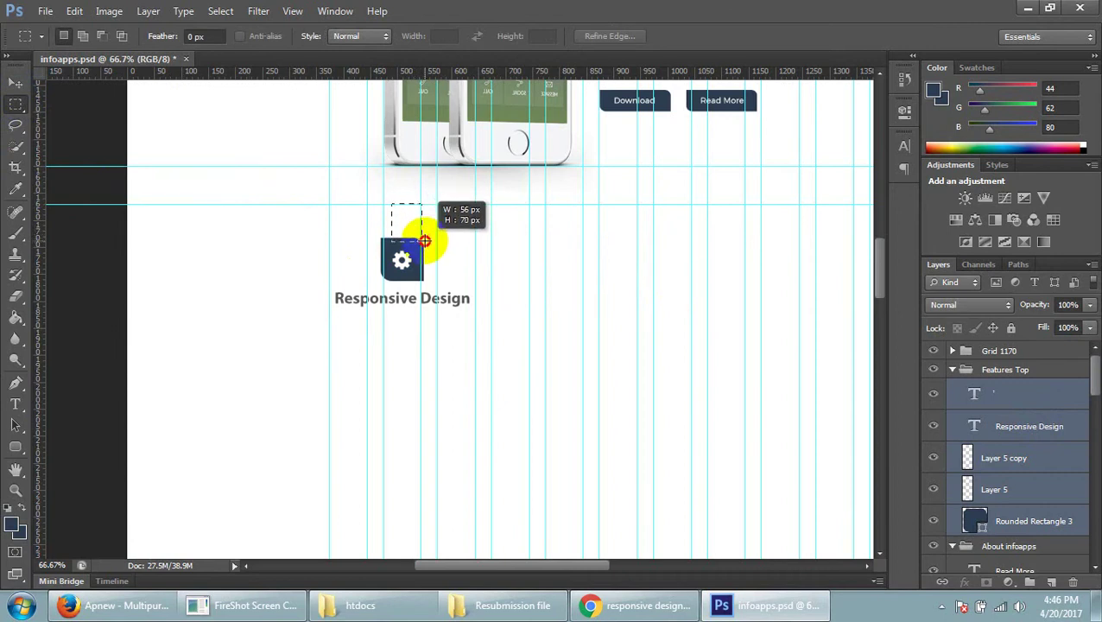
pyautogui.moveTo(424, 241); pyautogui.dragTo(423, 240)
pyautogui.click(15, 86)
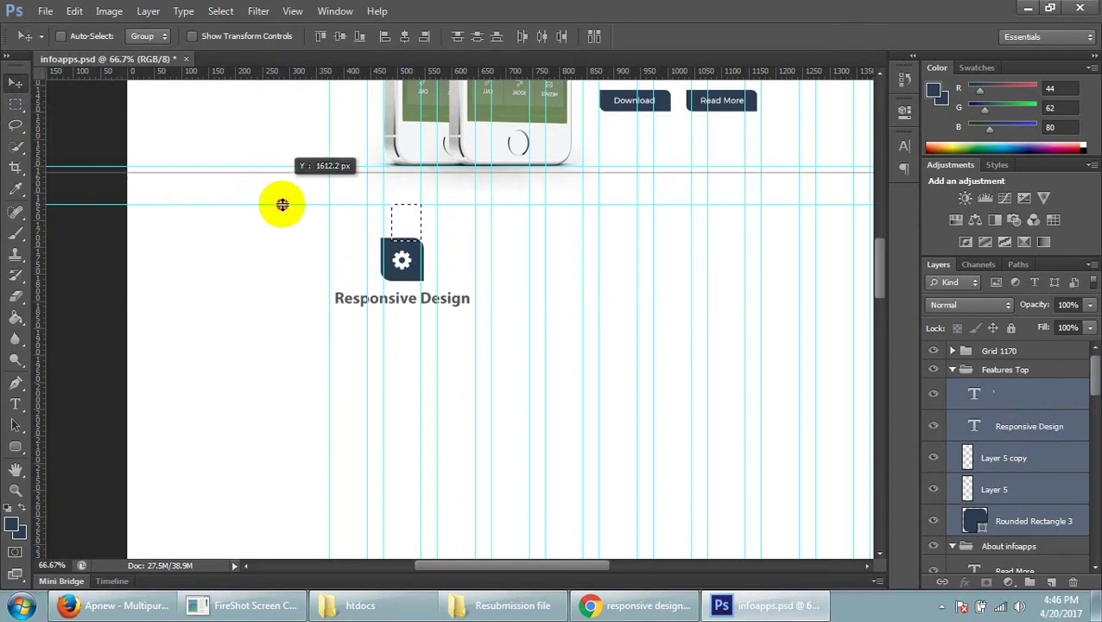
pyautogui.moveTo(276, 73); pyautogui.dragTo(284, 241)
pyautogui.click(16, 104)
pyautogui.click(248, 159)
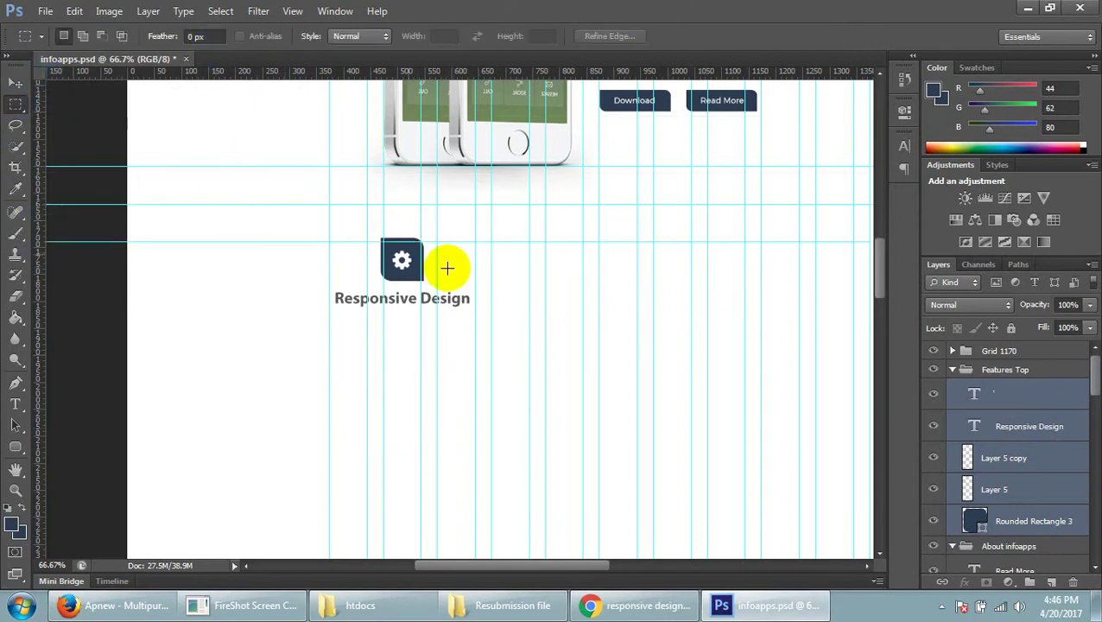
pyautogui.click(14, 85)
pyautogui.press('Down')
pyautogui.press('Down')
pyautogui.press('Down')
pyautogui.press('Down')
pyautogui.press('Down')
pyautogui.press('Down')
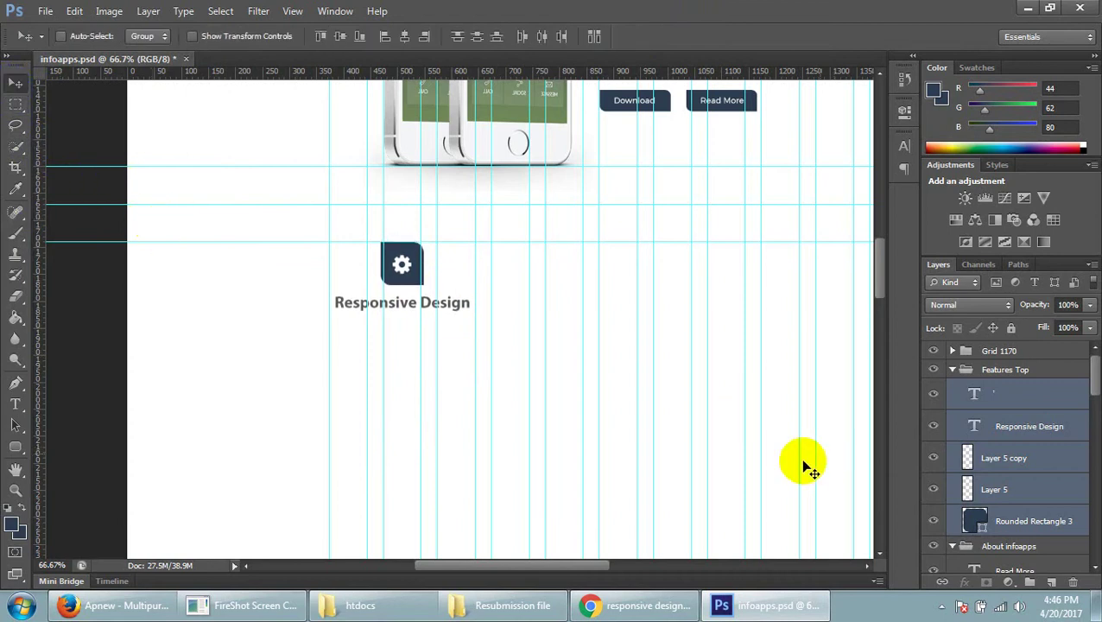
pyautogui.scroll(-1, 444, 328)
pyautogui.scroll(-1, 455, 332)
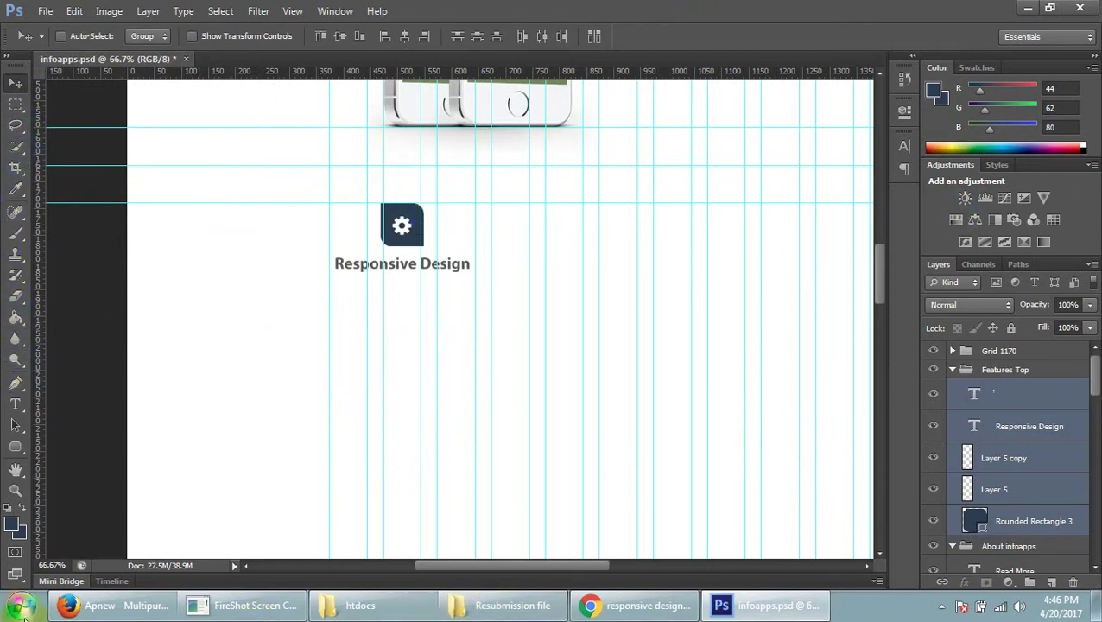
# - Paste the description paragraph into Notepad and select all of it
pyautogui.press('super')
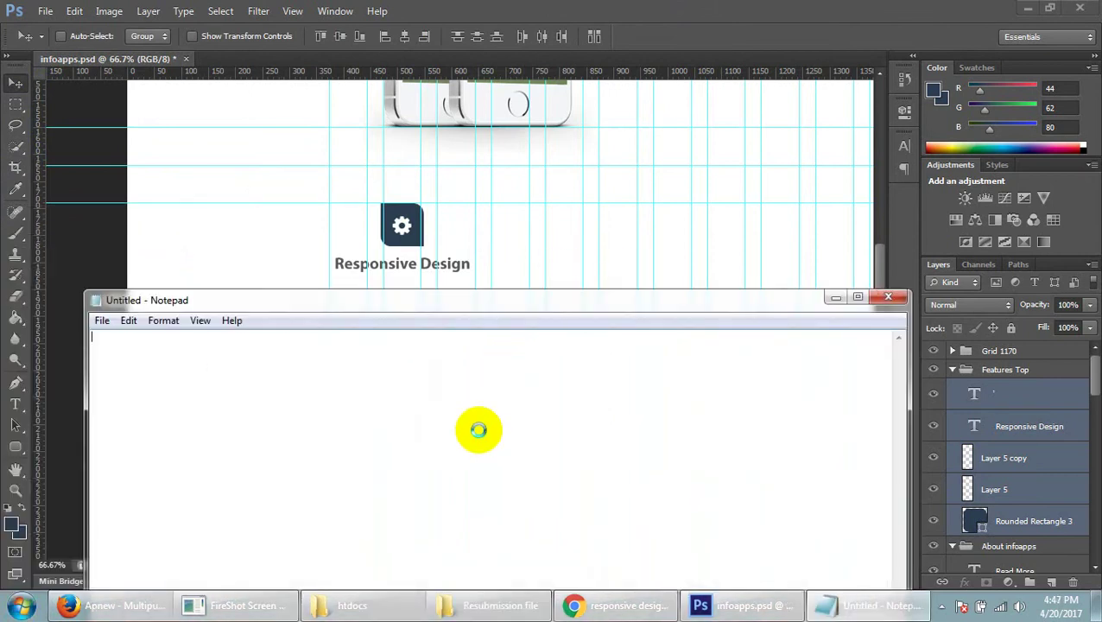
pyautogui.hotkey('ctrl', 'v')
pyautogui.hotkey('ctrl', 'a')
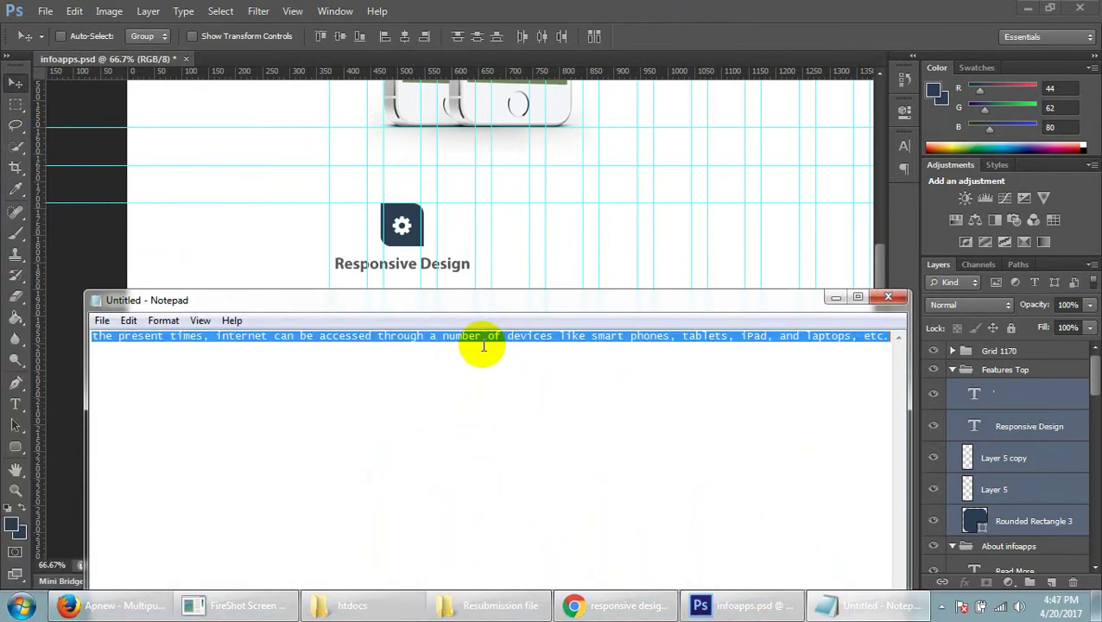
pyautogui.click(786, 7)
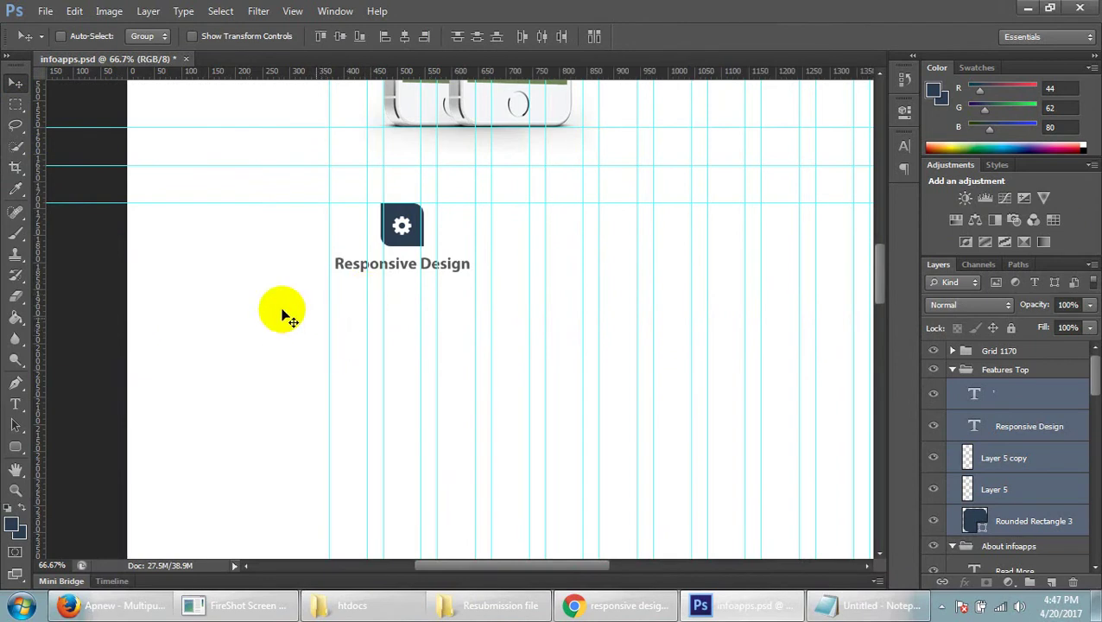
# - Draw a paragraph text box under the Responsive Design heading and paste the description into it
pyautogui.click(16, 404)
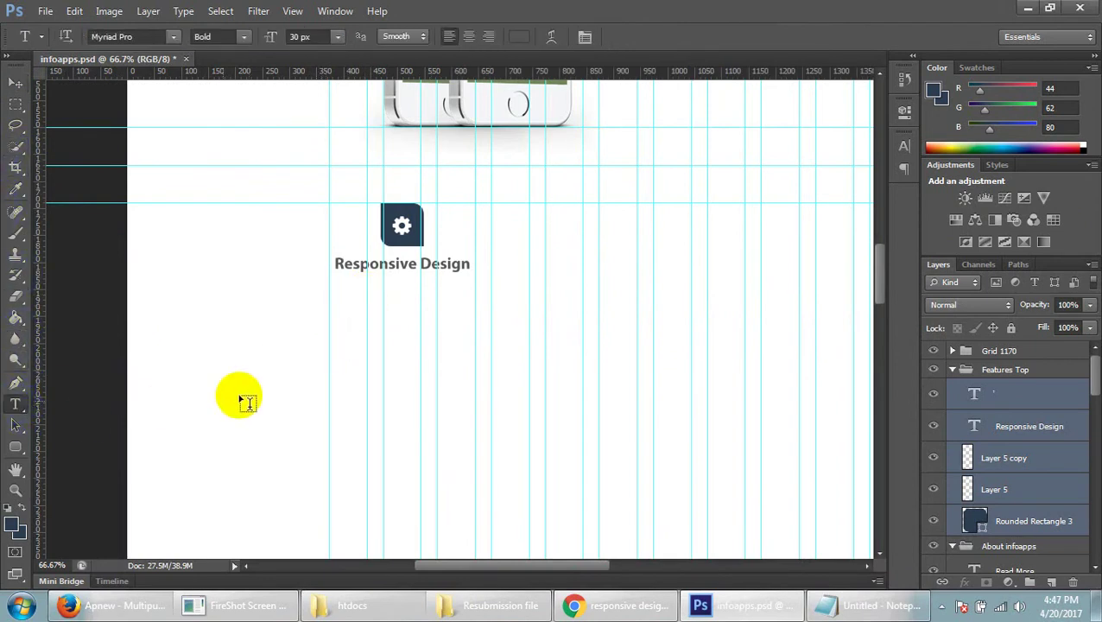
pyautogui.moveTo(331, 284); pyautogui.dragTo(472, 343)
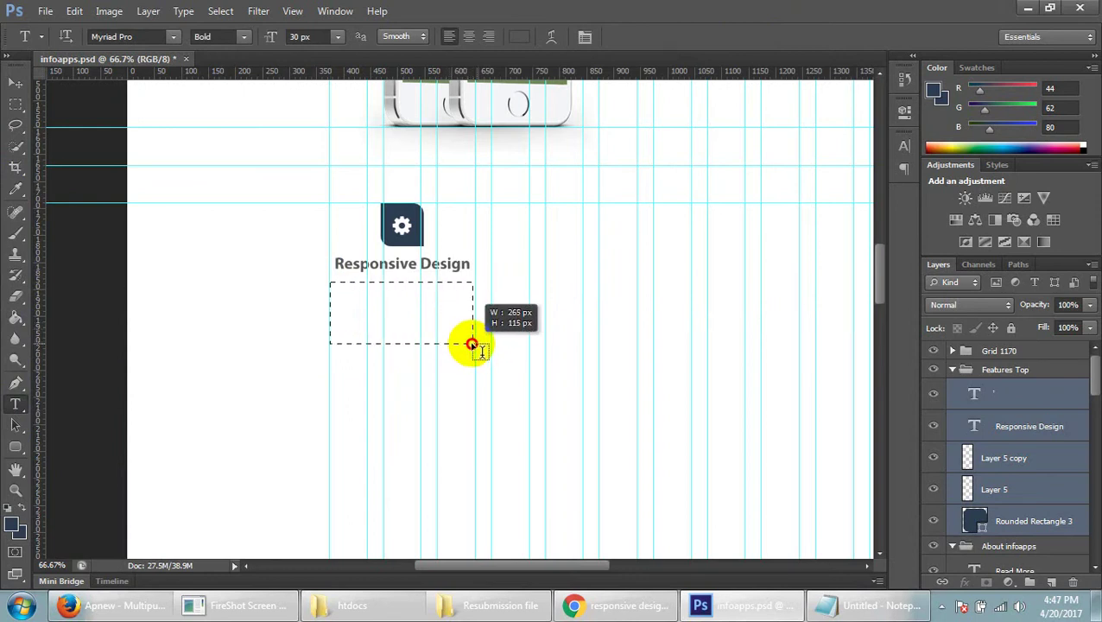
pyautogui.moveTo(473, 343); pyautogui.dragTo(473, 377)
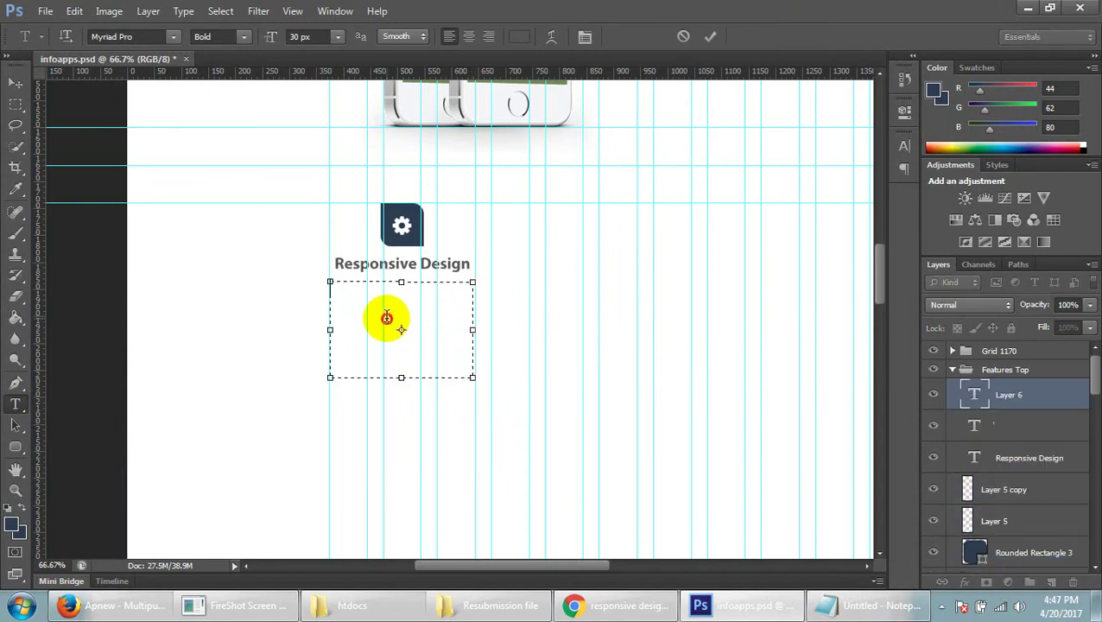
pyautogui.hotkey('ctrl', 'v')
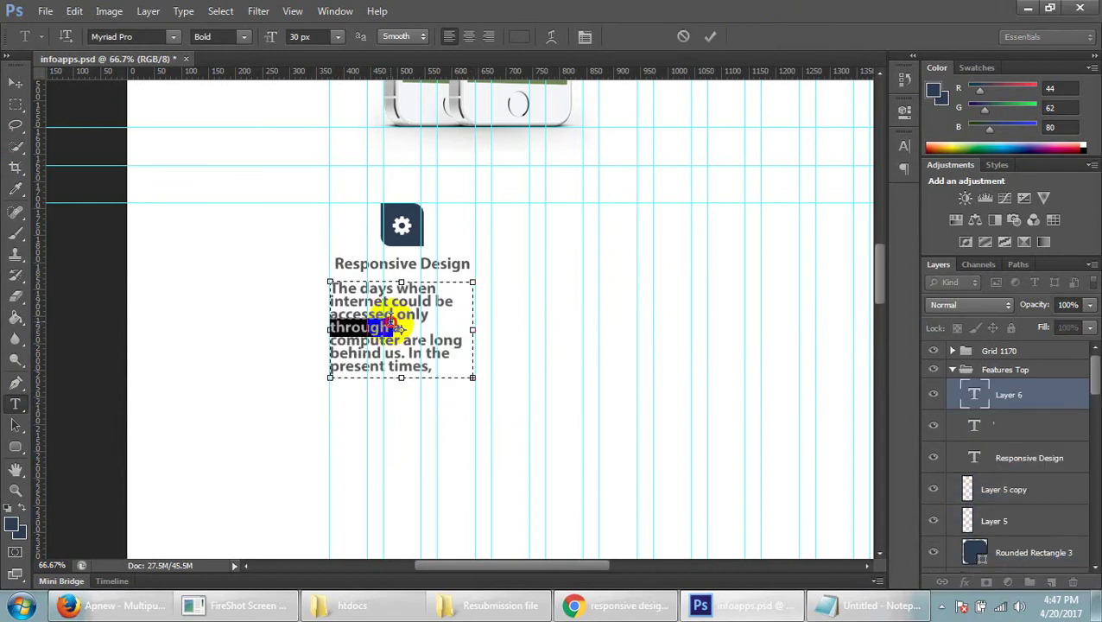
pyautogui.hotkey('ctrl', 'a')
# - Set the paragraph to 15 px Montserrat Regular and commit it
pyautogui.click(325, 37)
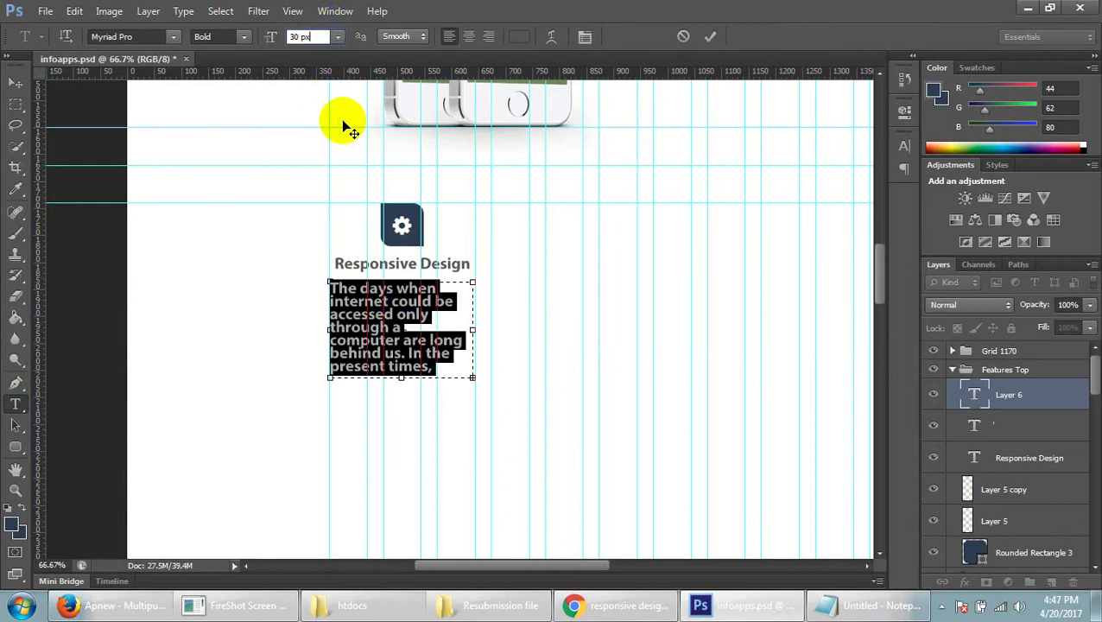
pyautogui.write('14')
pyautogui.press('Return')
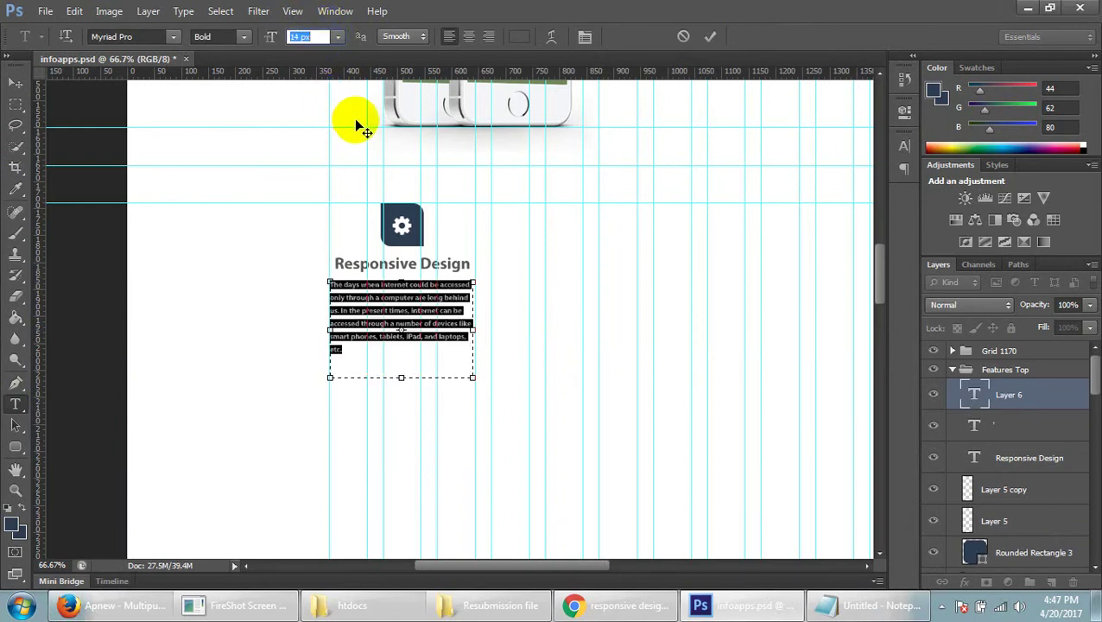
pyautogui.press('Up')
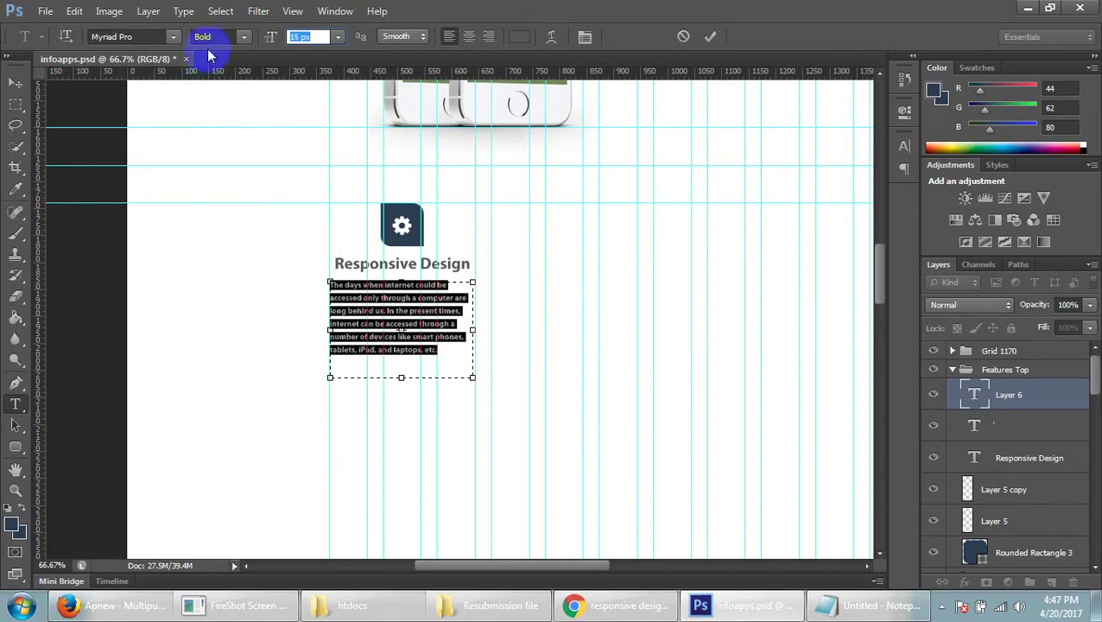
pyautogui.click(246, 37)
pyautogui.click(231, 107)
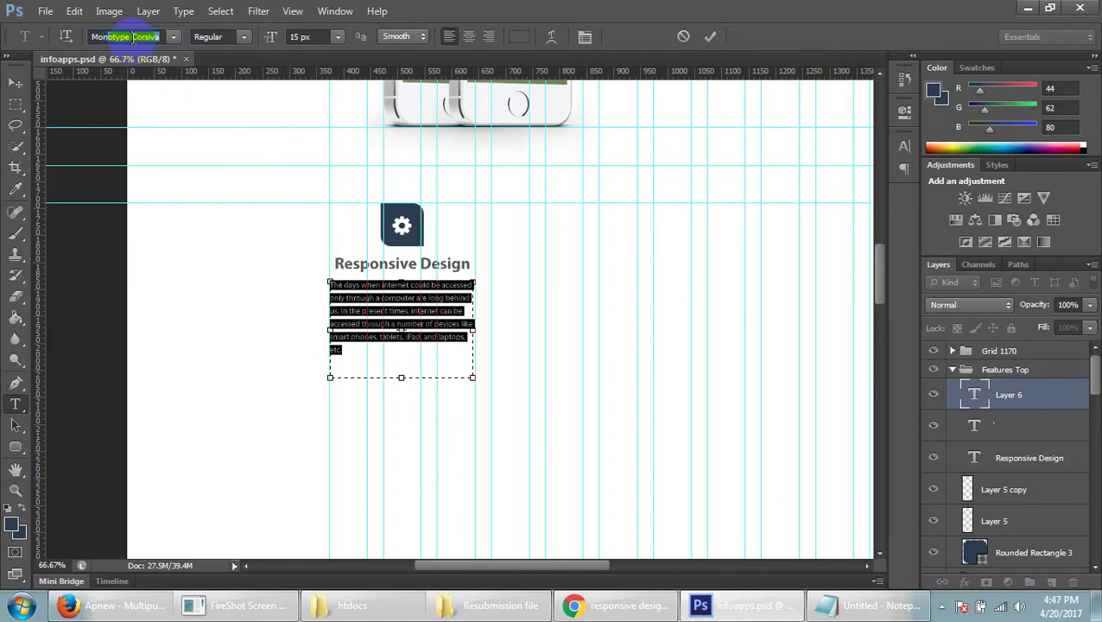
pyautogui.write('tserrat')
pyautogui.press('Return')
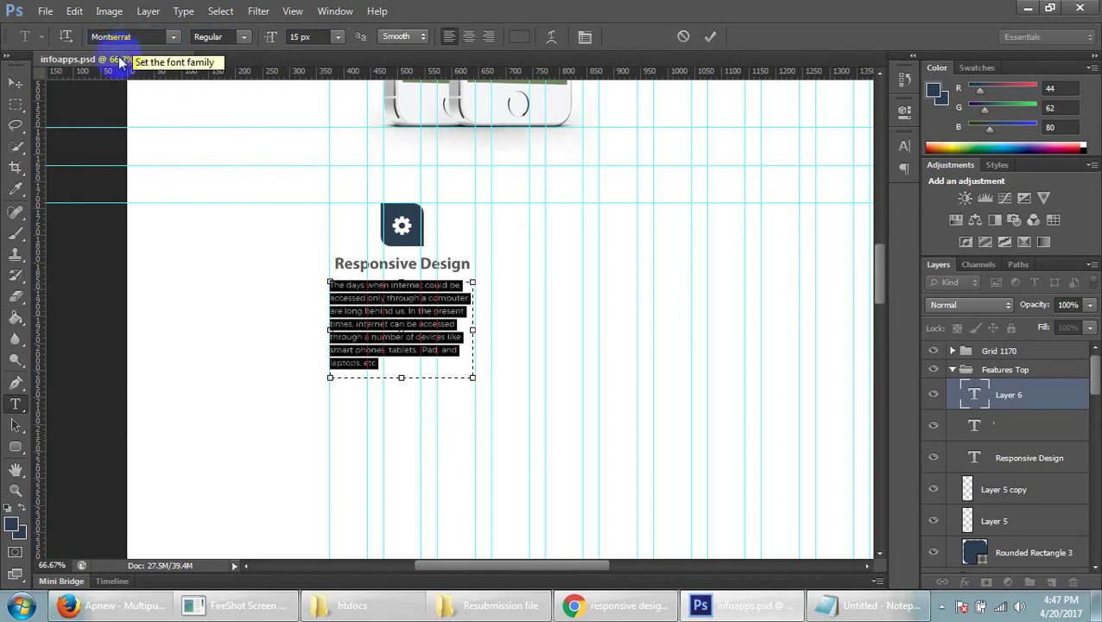
pyautogui.click(15, 83)
pyautogui.click(427, 328)
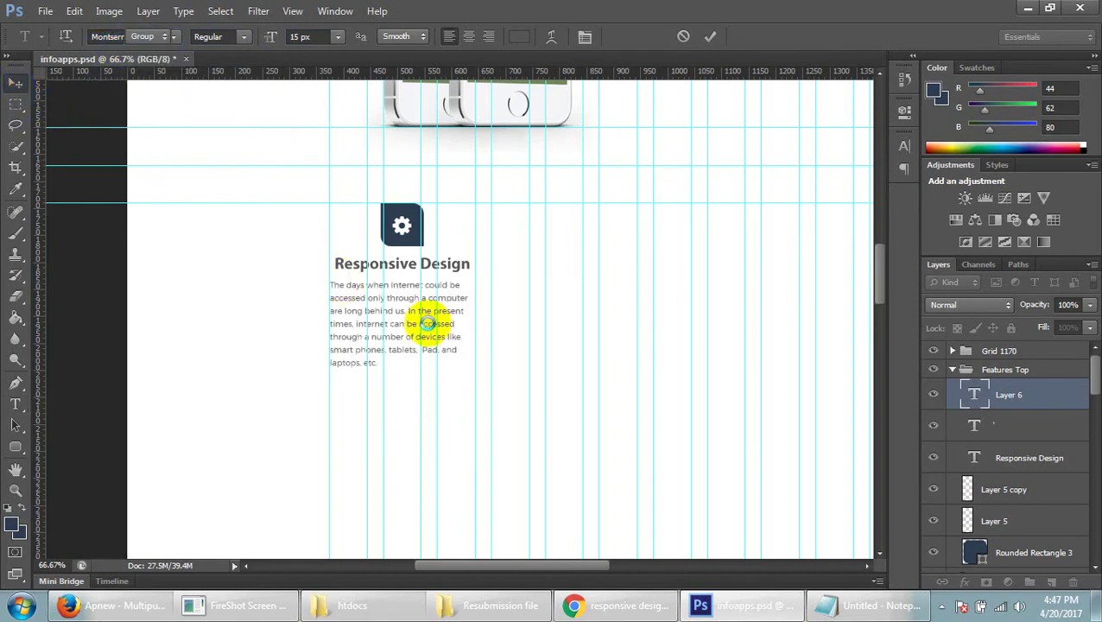
# - Delete everything after the first sentence so the paragraph ends "are long behind us."
pyautogui.keyDown('alt'); pyautogui.scroll(1, 436, 332); pyautogui.keyUp('alt')
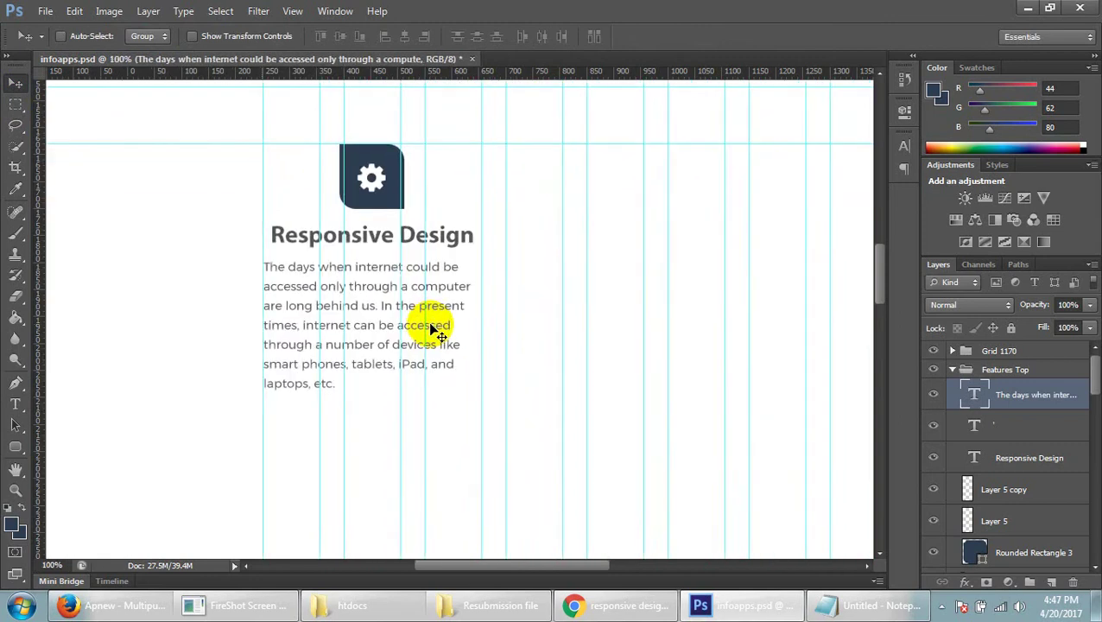
pyautogui.keyDown('alt'); pyautogui.scroll(1, 436, 332); pyautogui.keyUp('alt')
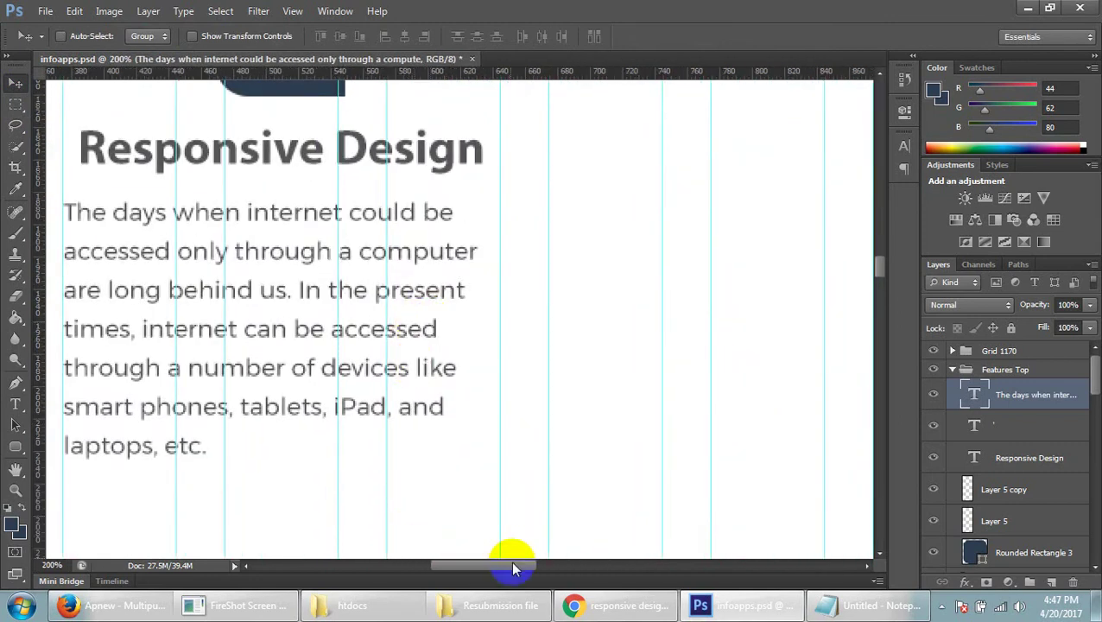
pyautogui.moveTo(511, 566); pyautogui.dragTo(490, 567)
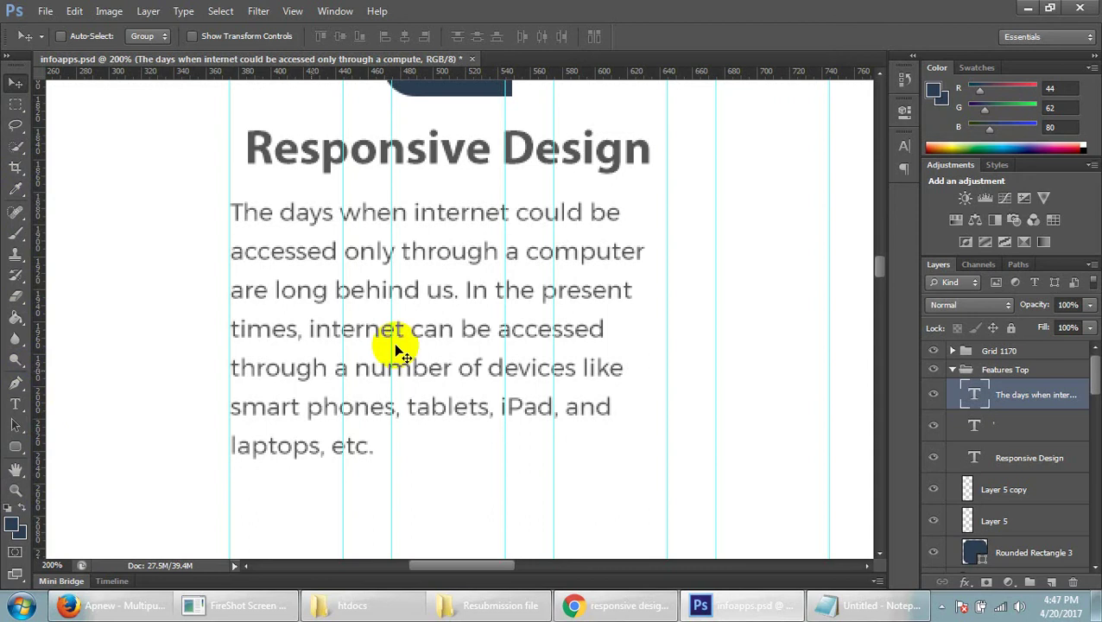
pyautogui.click(14, 402)
pyautogui.click(346, 350)
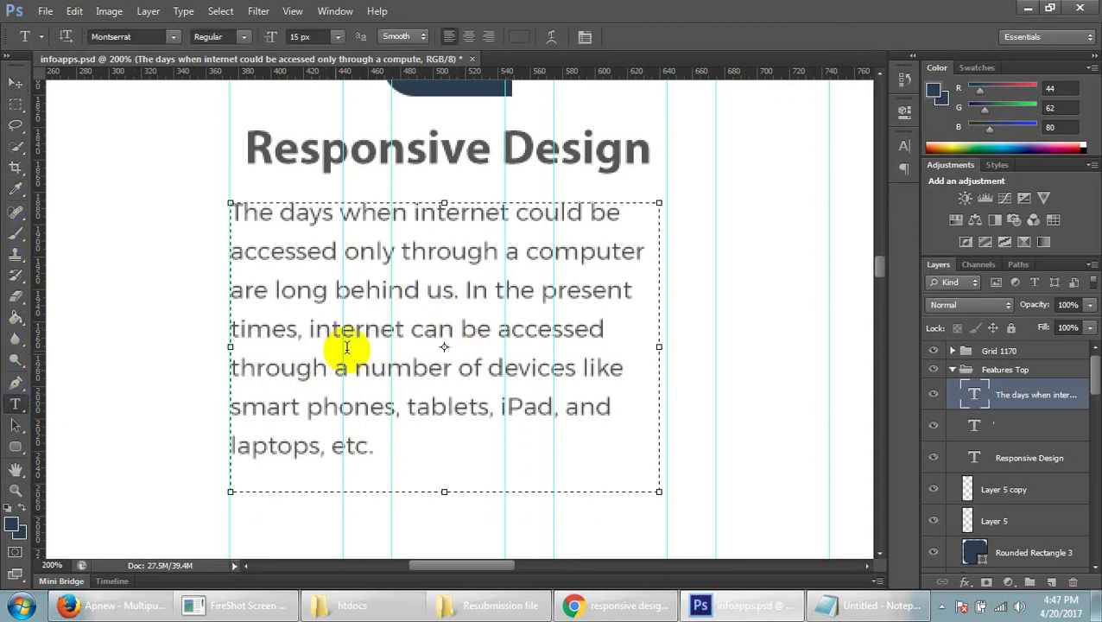
pyautogui.moveTo(458, 291); pyautogui.dragTo(458, 457)
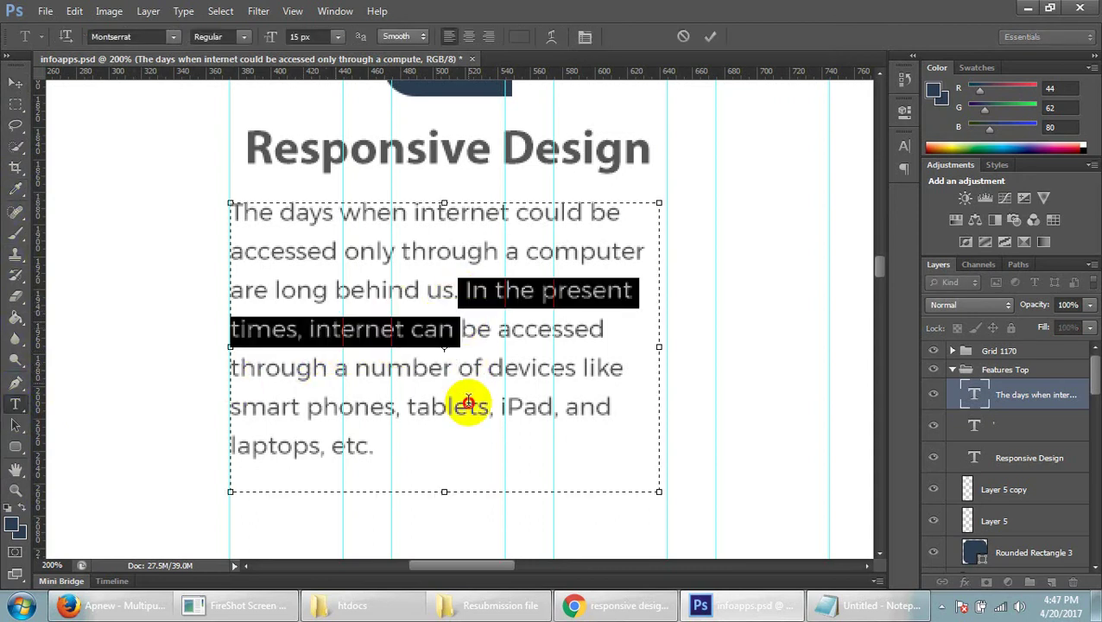
pyautogui.press('BackSpace')
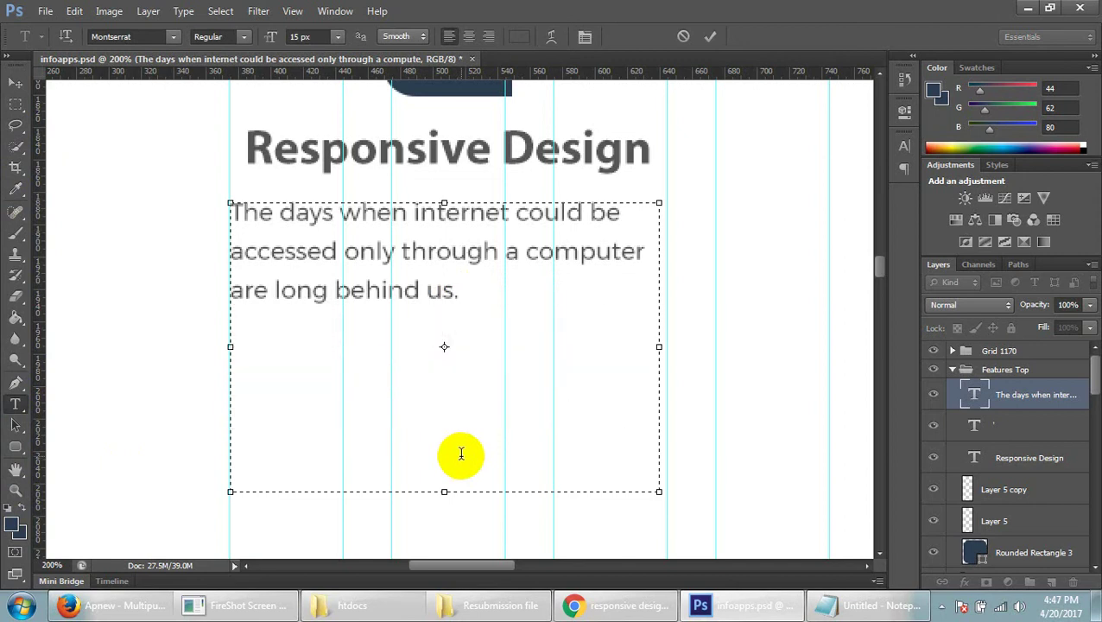
pyautogui.write('.')
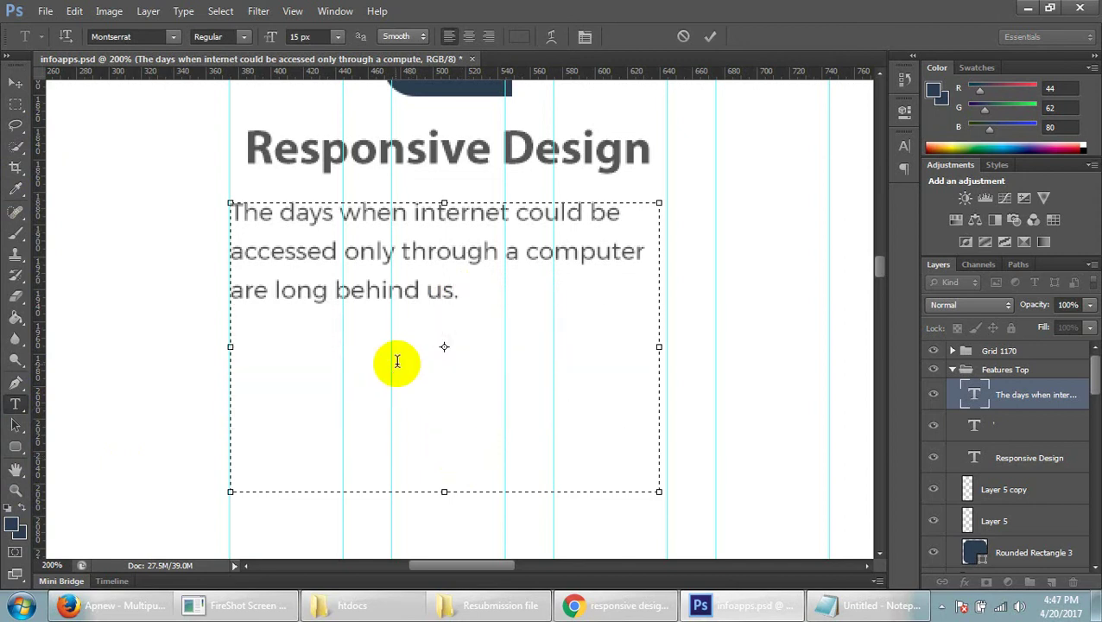
# - Center-align the trimmed paragraph and commit the edit
pyautogui.tripleClick(407, 252)
pyautogui.click(408, 252)
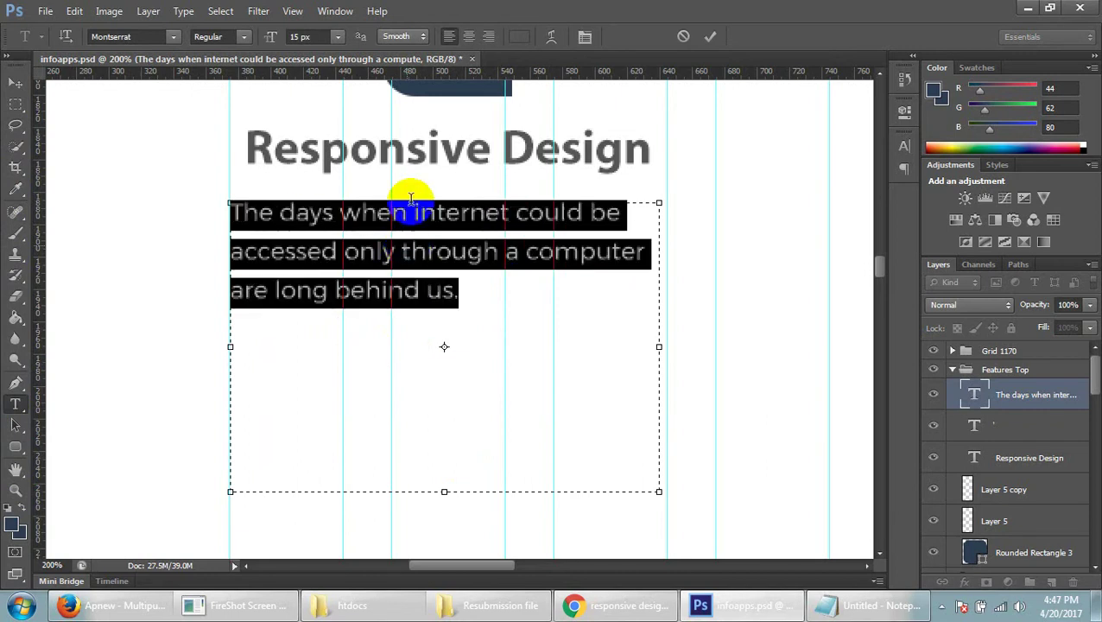
pyautogui.click(471, 39)
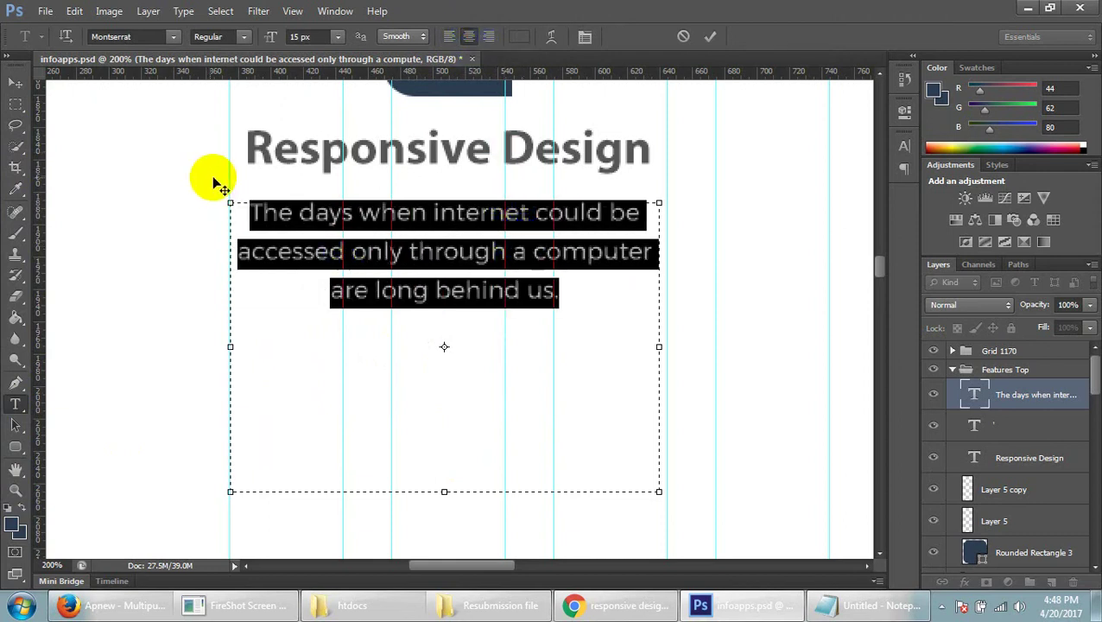
pyautogui.click(15, 83)
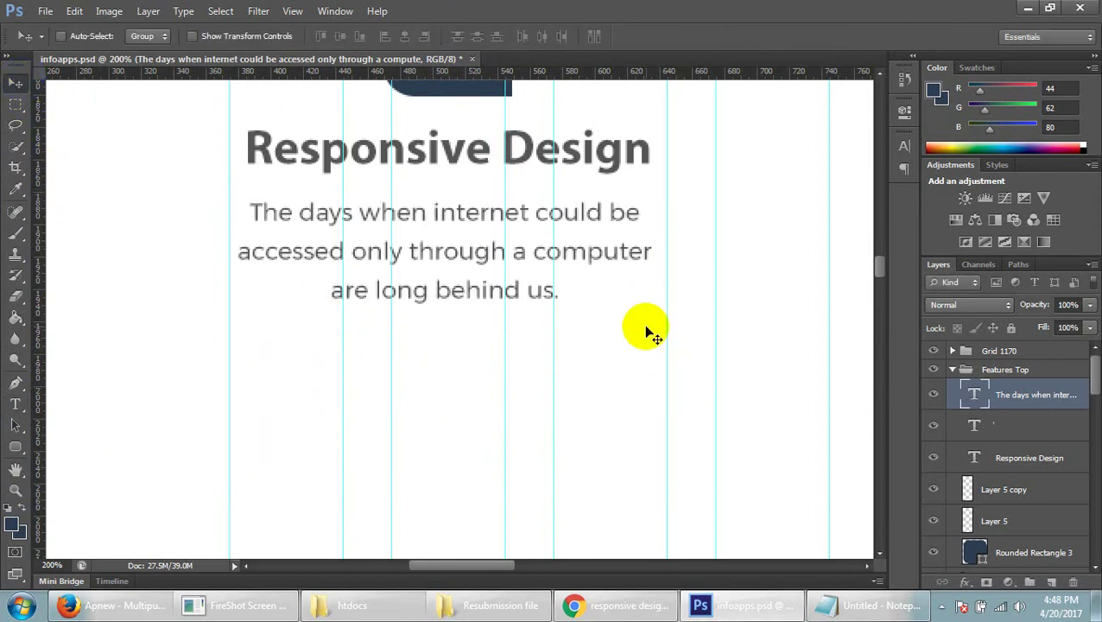
# - Nudge the description paragraph down below the Responsive Design heading
pyautogui.scroll(3, 450, 369)
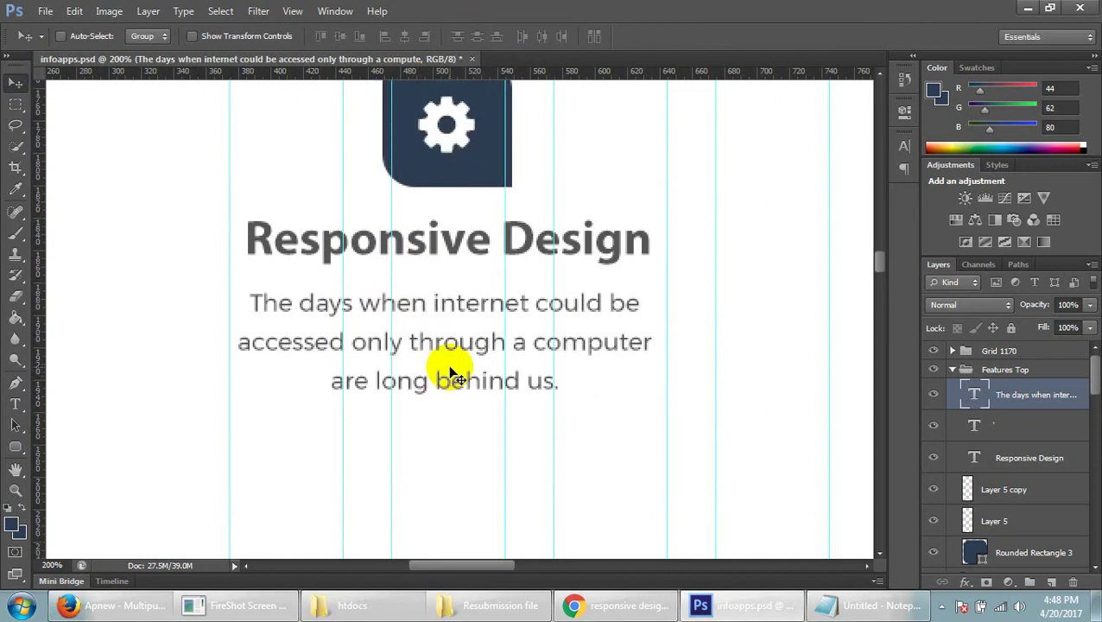
pyautogui.scroll(2, 445, 363)
pyautogui.scroll(1, 450, 367)
pyautogui.scroll(1, 450, 367)
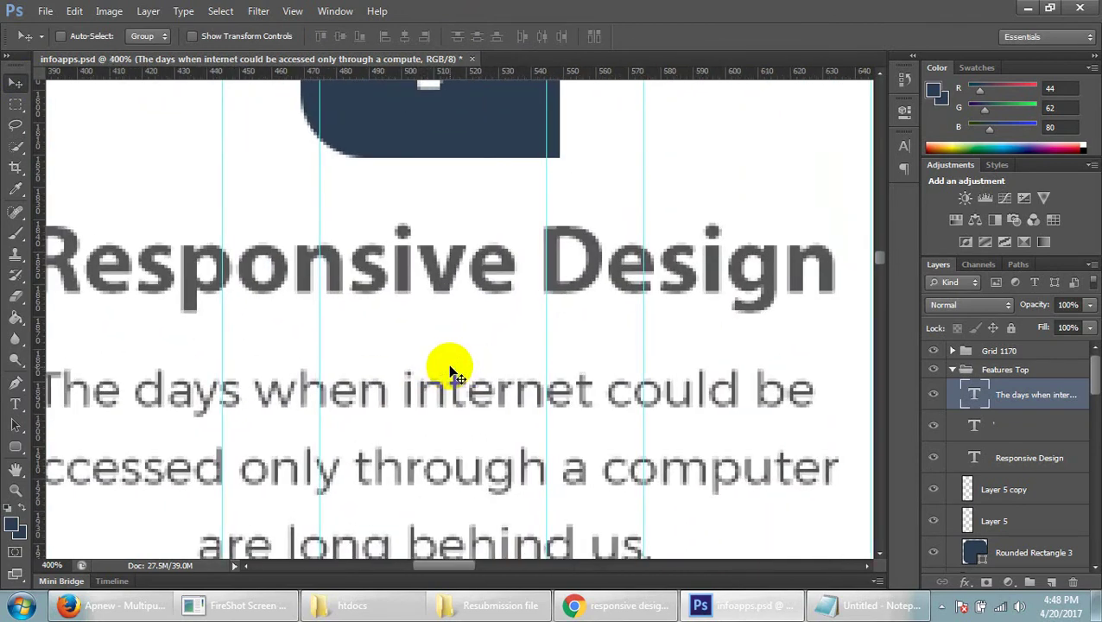
pyautogui.moveTo(183, 313)
pyautogui.mouseDown()
pyautogui.moveTo(221, 371)
pyautogui.moveTo(152, 368)
pyautogui.mouseUp()
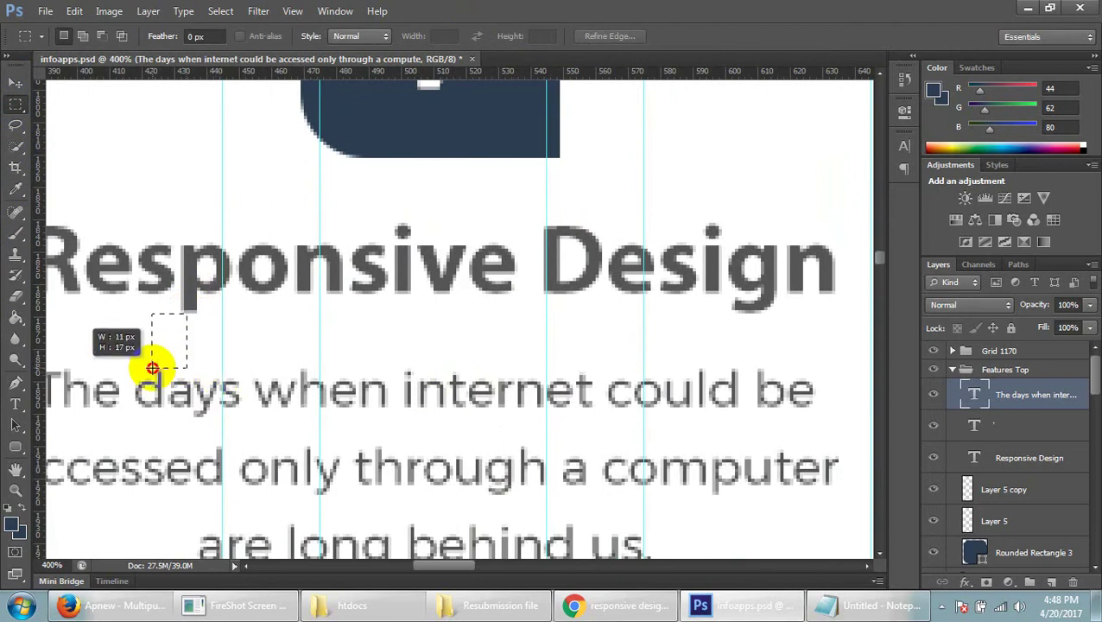
pyautogui.click(16, 82)
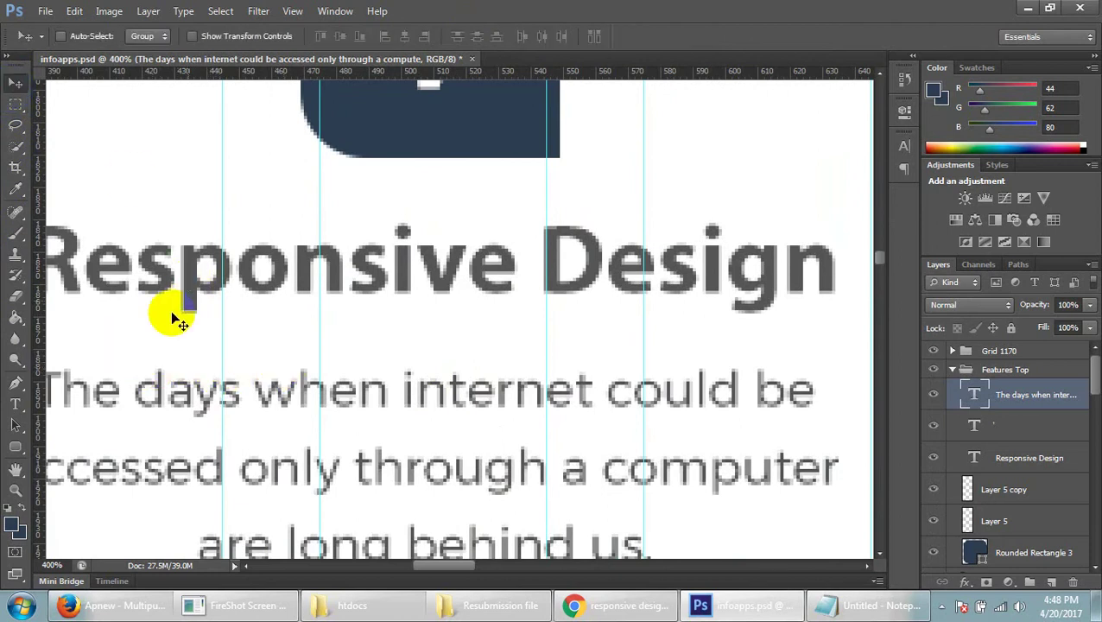
pyautogui.press('Down')
pyautogui.press('Down')
pyautogui.press('Down')
pyautogui.press('Down')
pyautogui.press('Down')
pyautogui.press('Down')
pyautogui.press('Down')
pyautogui.press('Down')
pyautogui.press('Down')
pyautogui.press('Down')
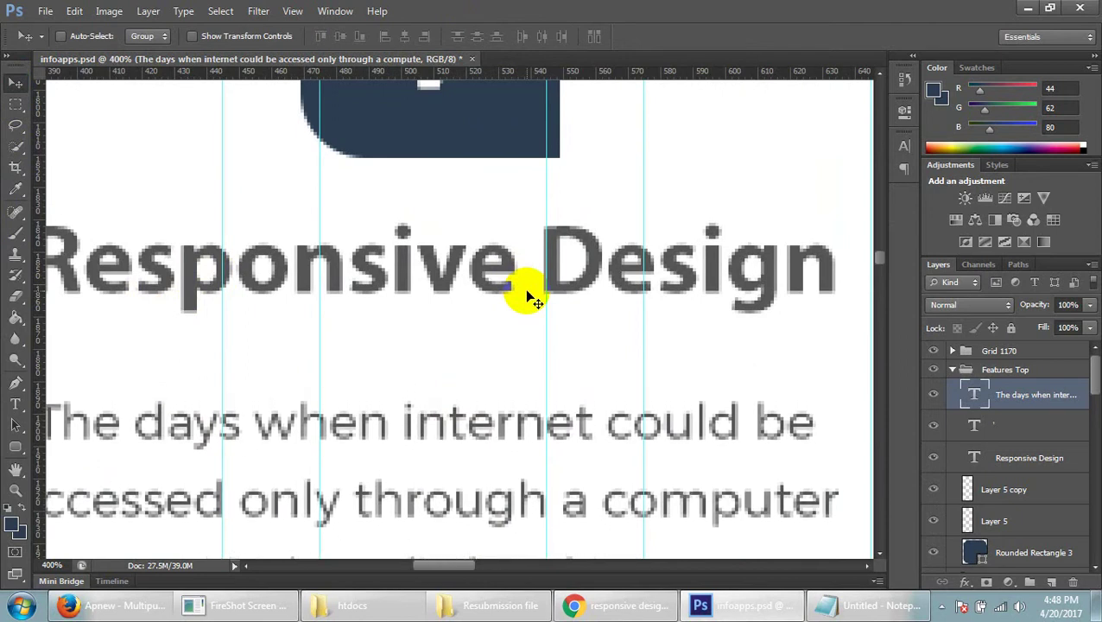
# - Measure the gap between the heading and paragraph with marquee selections, then clear them
pyautogui.click(15, 104)
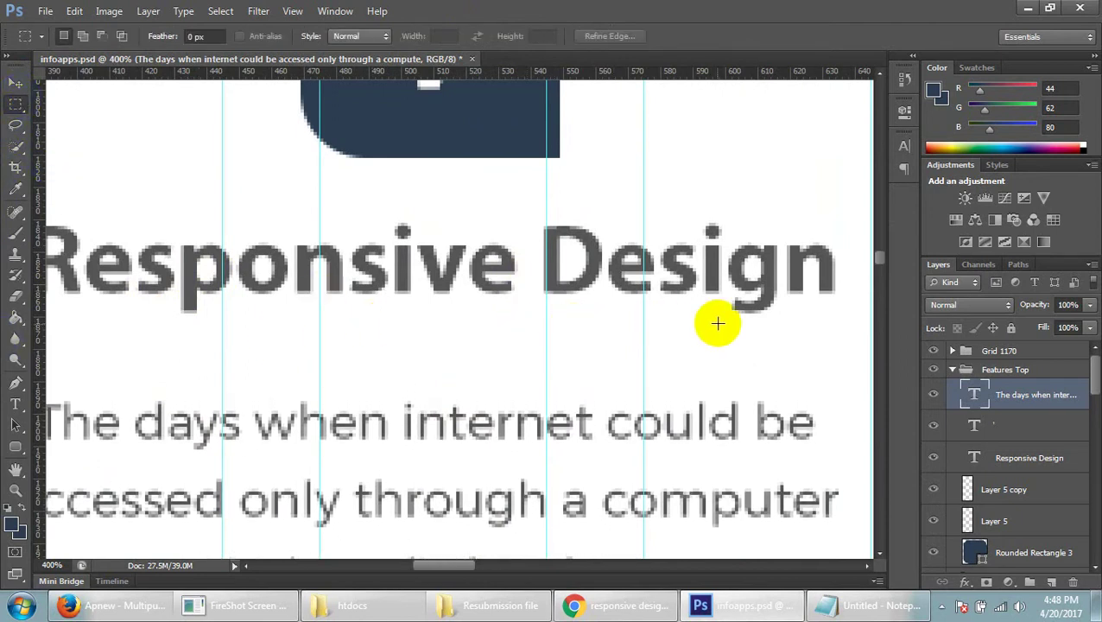
pyautogui.moveTo(686, 294); pyautogui.dragTo(576, 406)
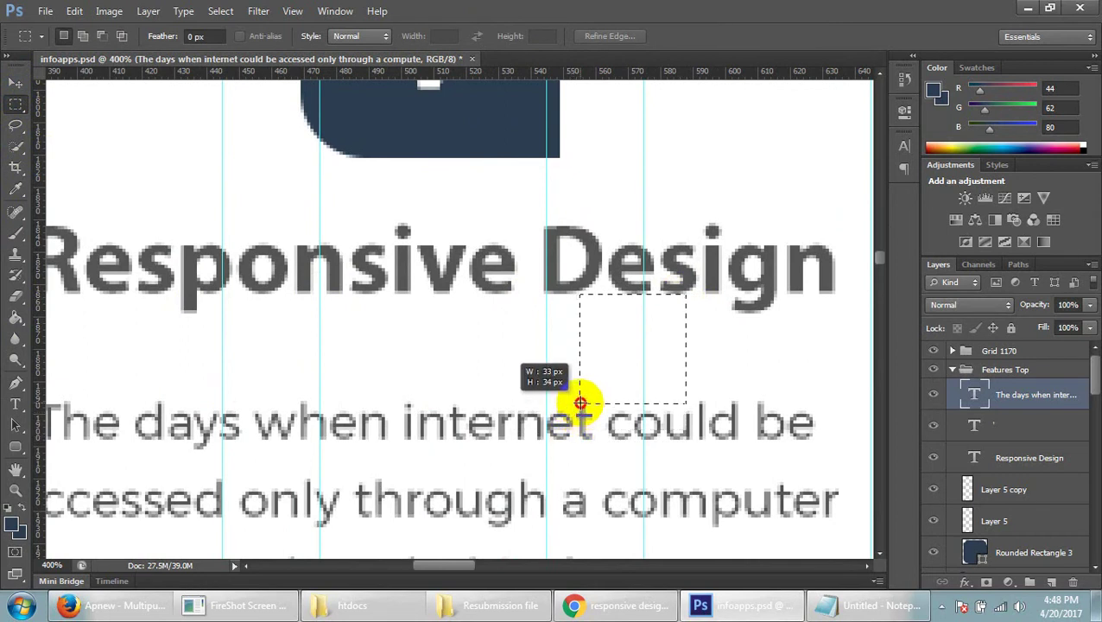
pyautogui.click(576, 406)
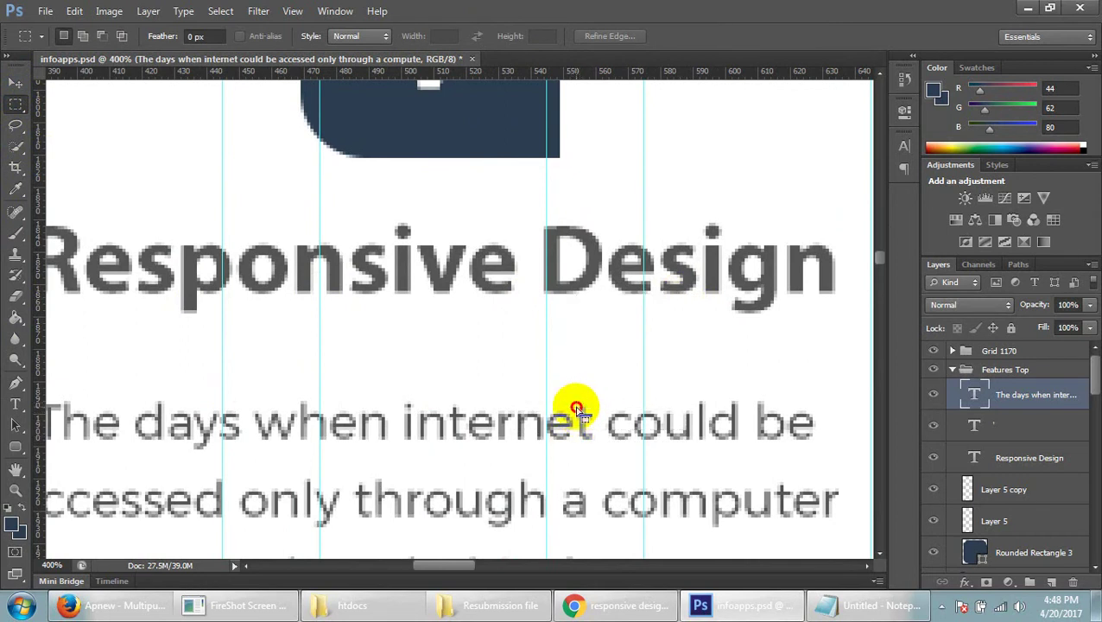
pyautogui.moveTo(753, 314); pyautogui.dragTo(691, 400)
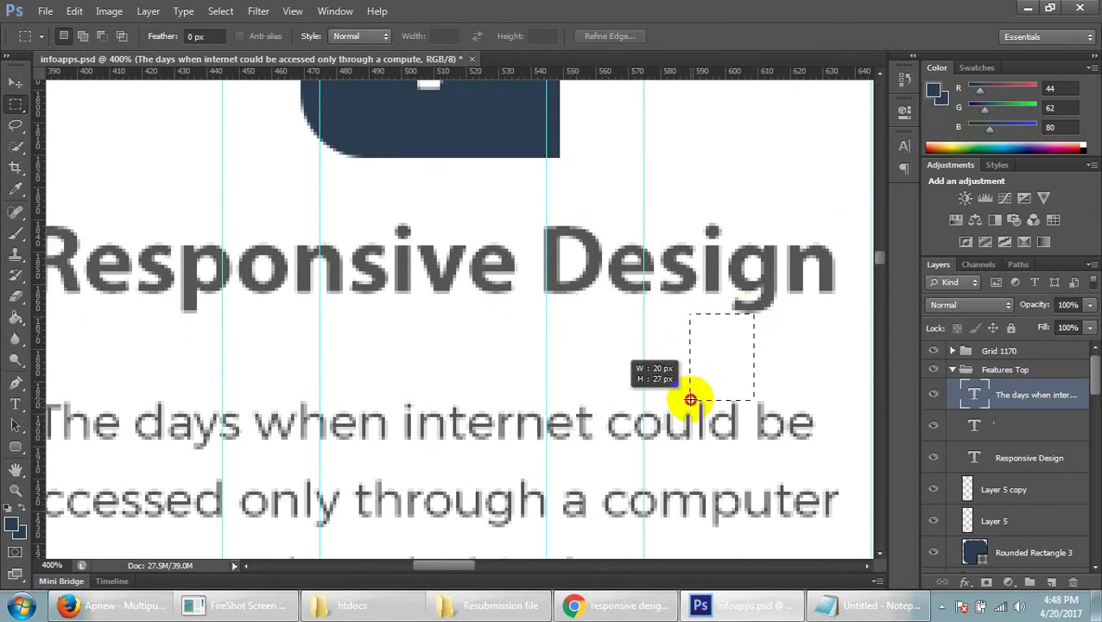
pyautogui.click(780, 459)
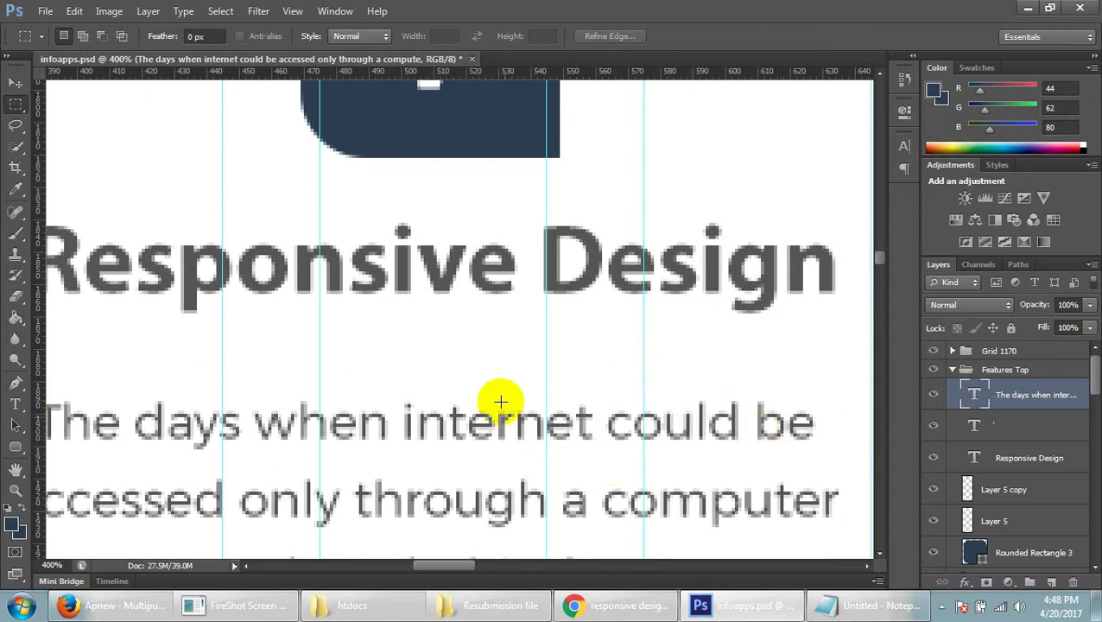
pyautogui.click(16, 84)
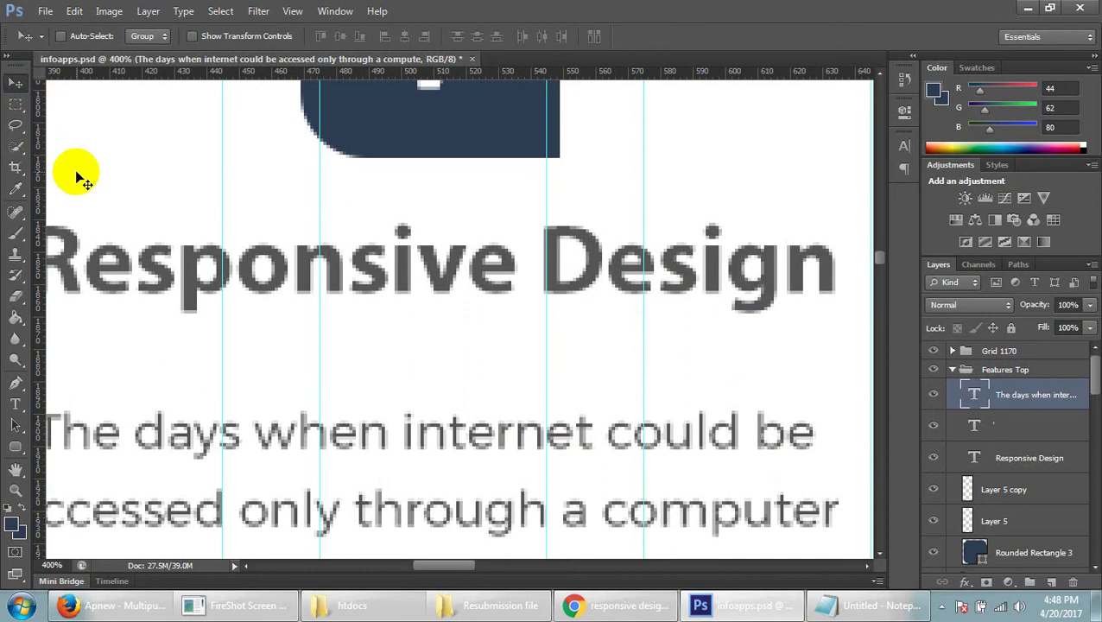
# - Nudge the paragraph up three pixels toward the Responsive Design heading
pyautogui.hotkey('ctrl', '1')
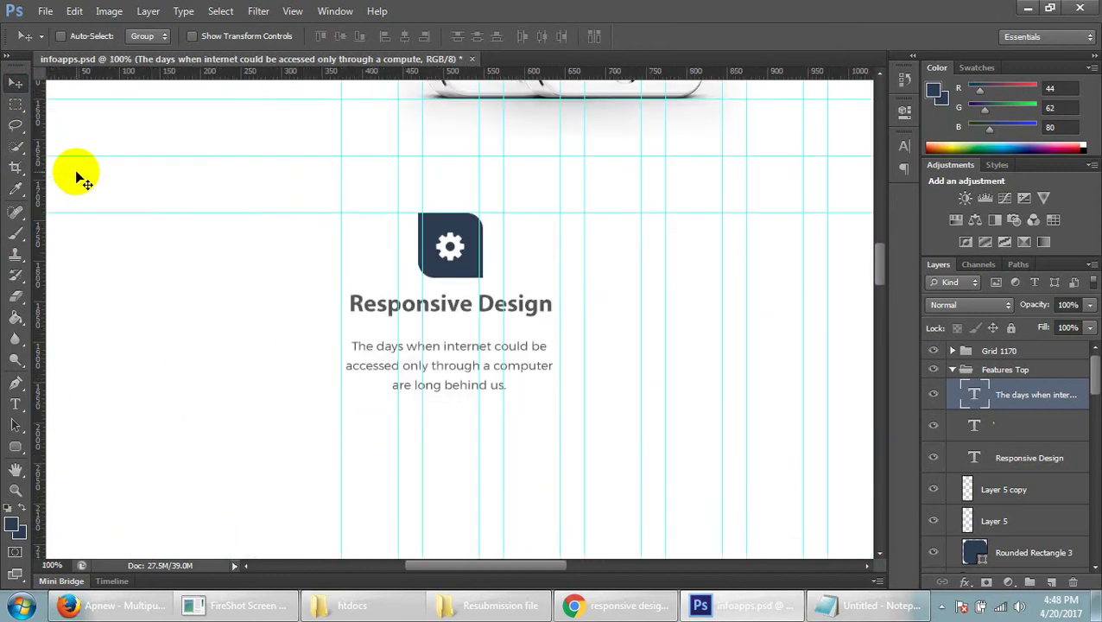
pyautogui.hotkey('ctrl', '-')
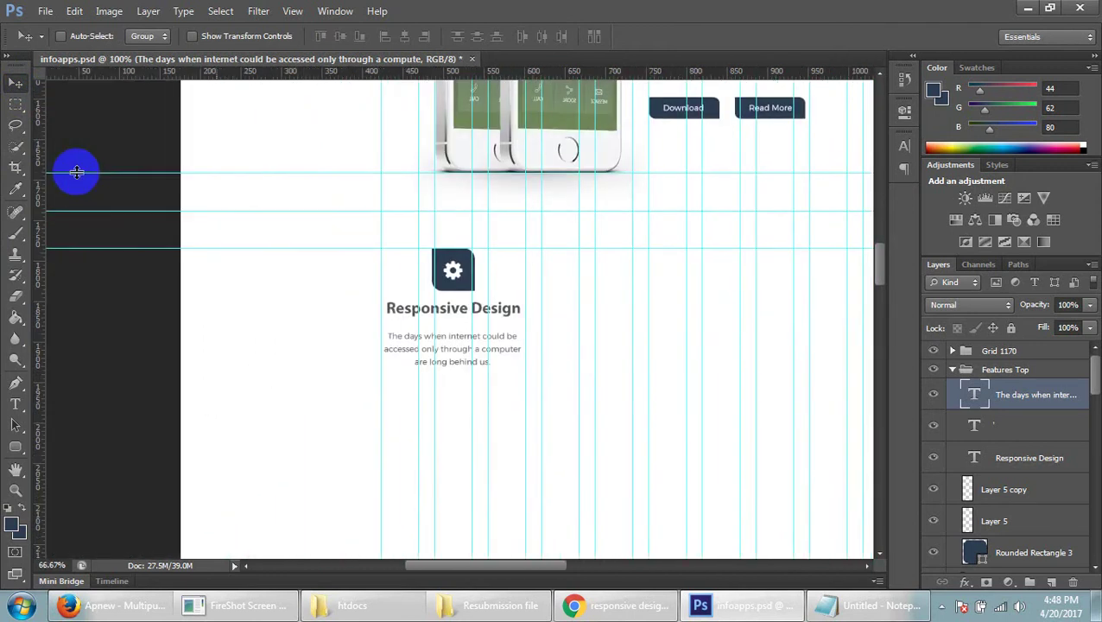
pyautogui.hotkey('ctrl', '-')
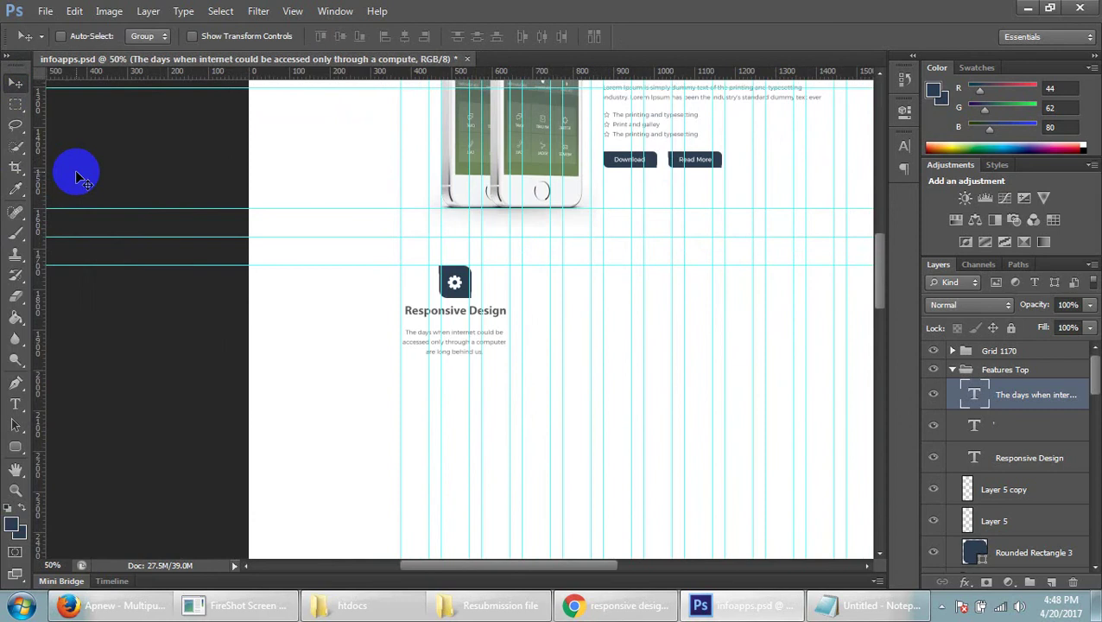
pyautogui.hotkey('ctrl', '+')
pyautogui.hotkey('ctrl', '+')
pyautogui.hotkey('ctrl', '+')
pyautogui.press('Up')
pyautogui.press('Up')
pyautogui.press('Up')
pyautogui.press('Up')
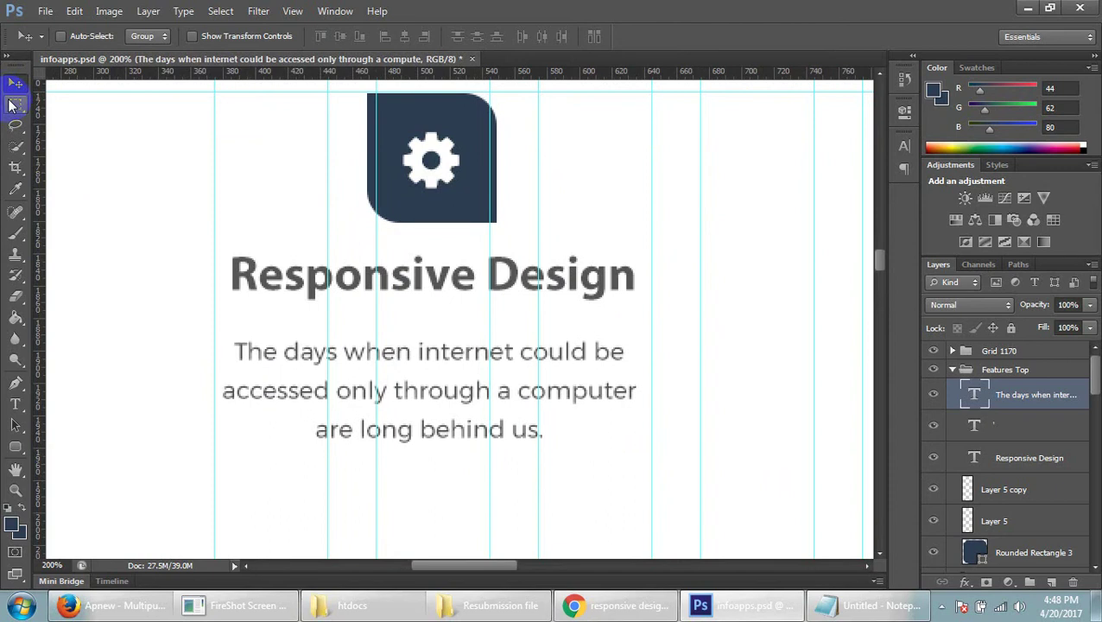
pyautogui.press('Up')
pyautogui.press('Up')
pyautogui.press('Up')
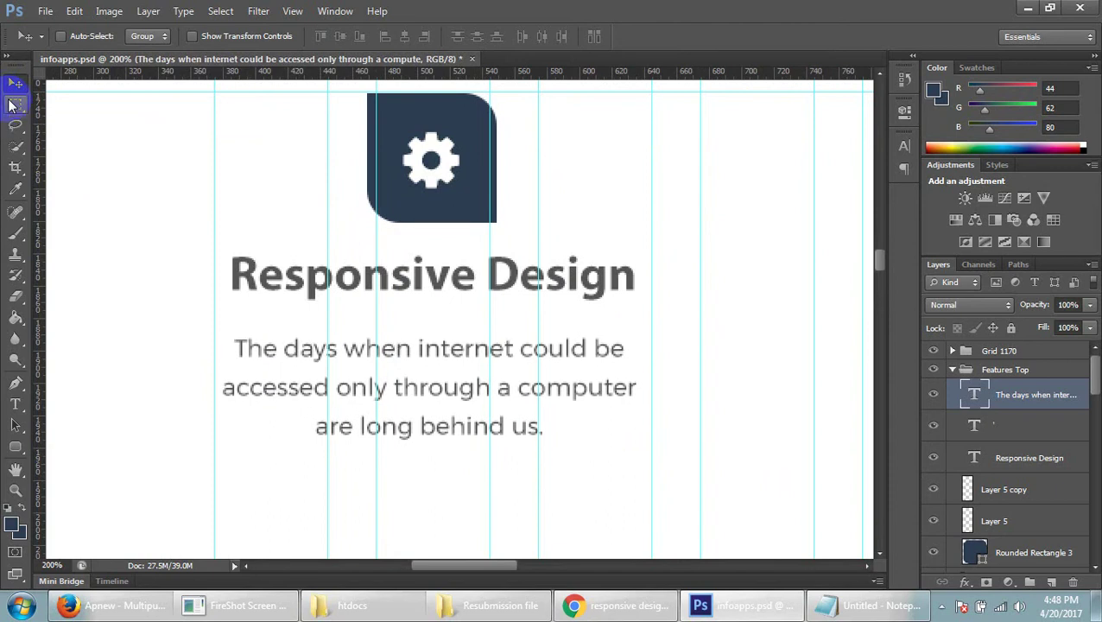
pyautogui.press('Up')
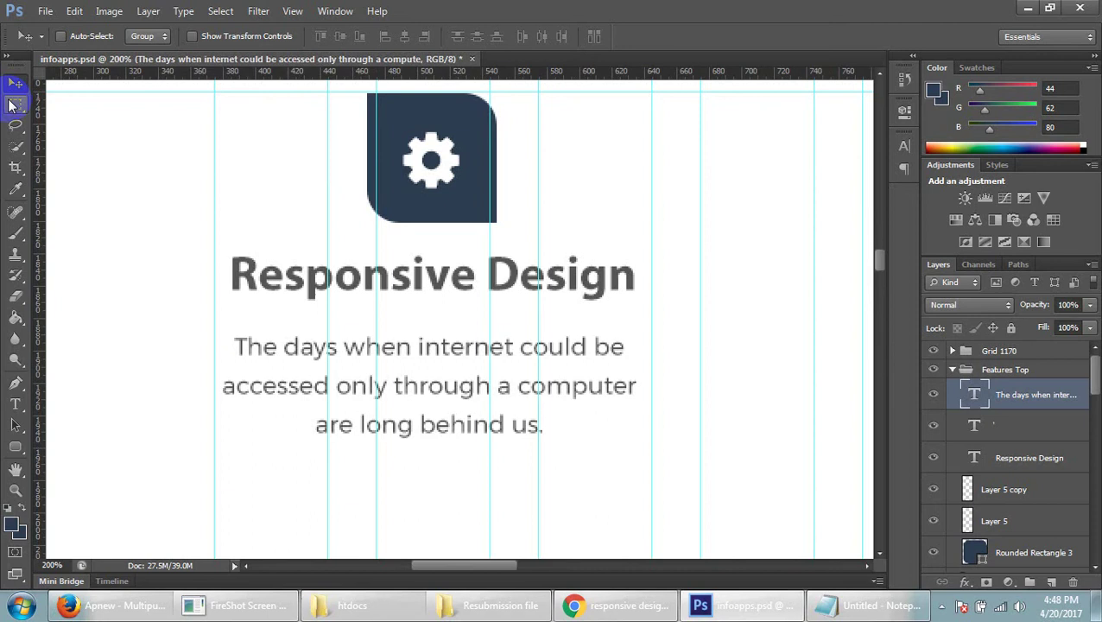
# - Raise the paragraph one more pixel and check the spacing at different zoom levels
pyautogui.hotkey('ctrl', '-')
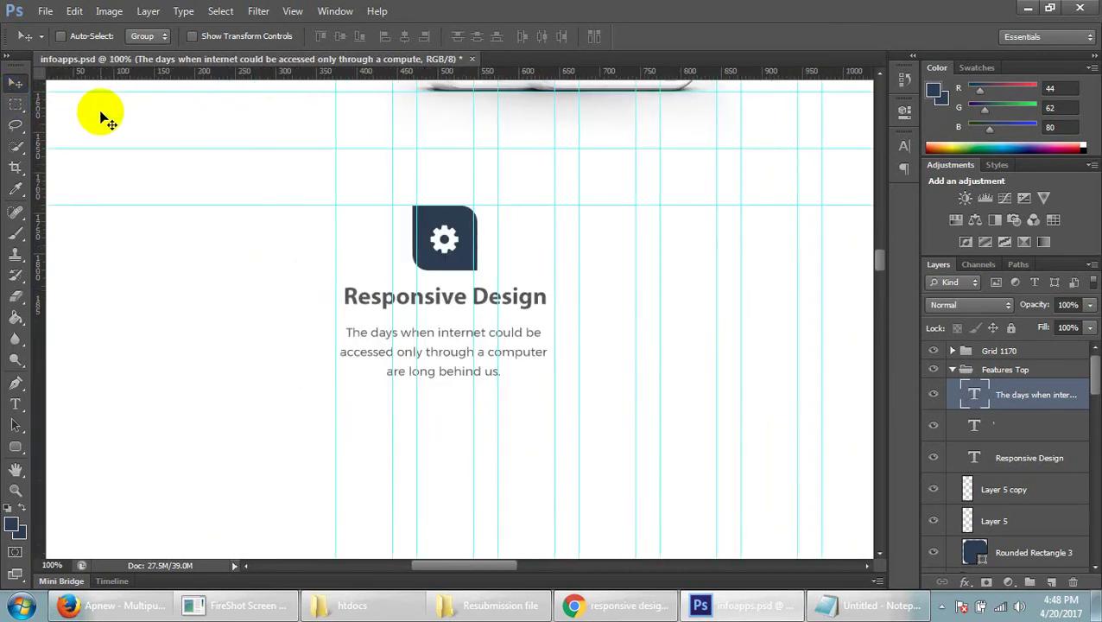
pyautogui.hotkey('ctrl', '-')
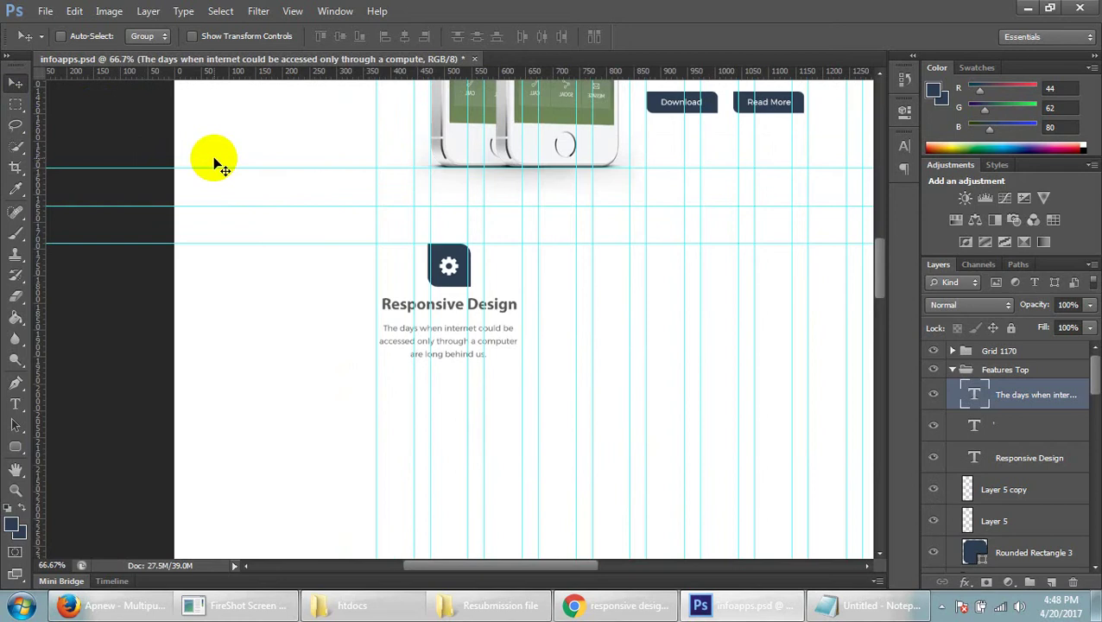
pyautogui.moveTo(516, 565); pyautogui.dragTo(528, 566)
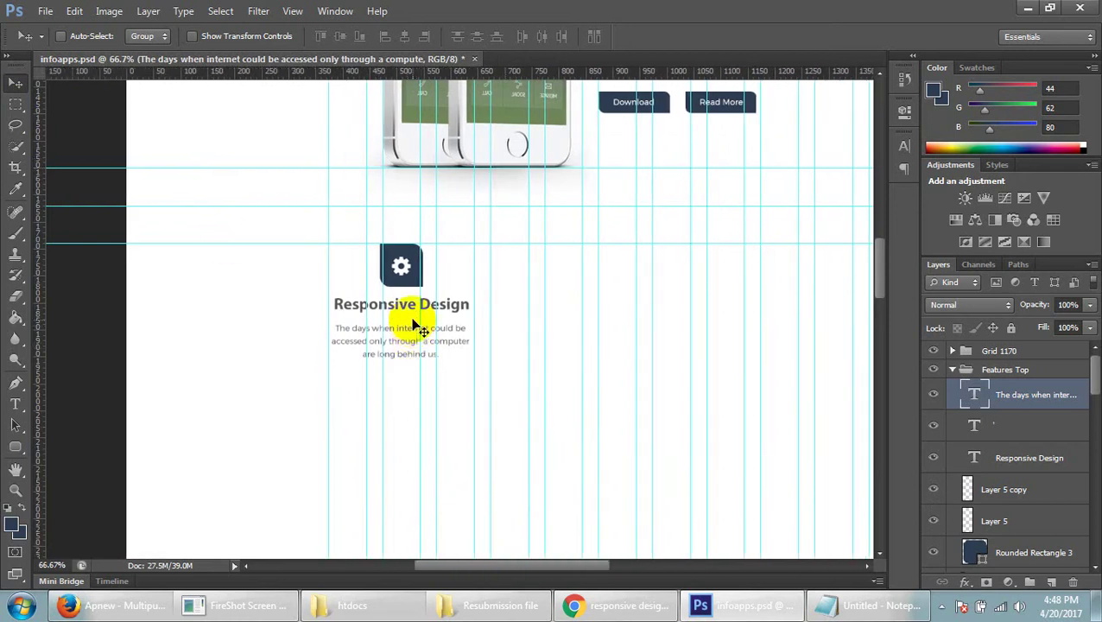
pyautogui.hotkey('ctrl', '-')
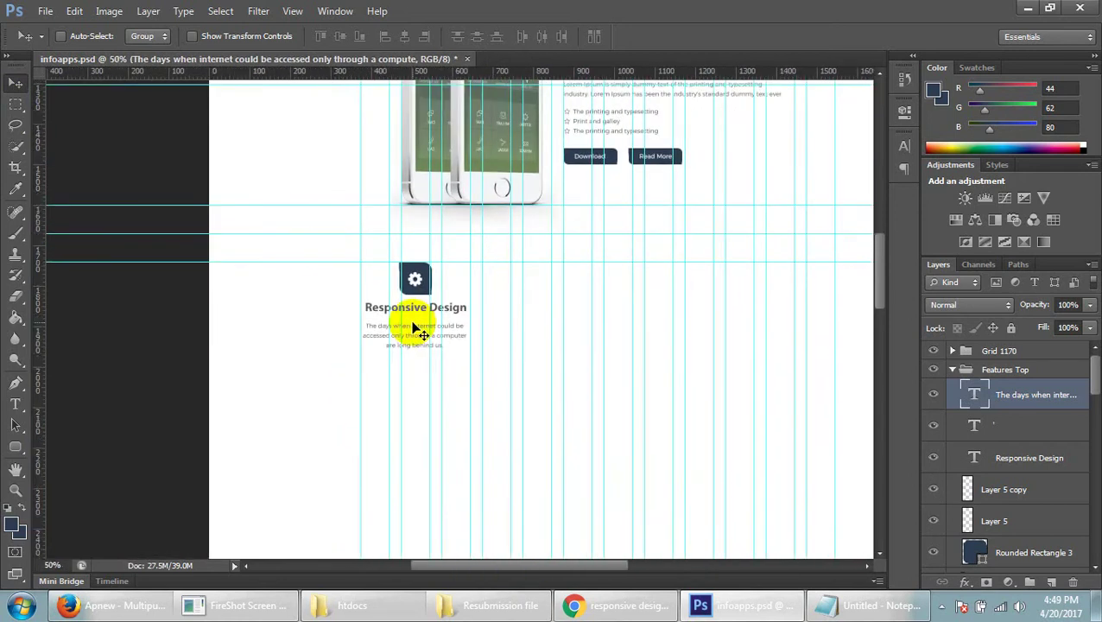
pyautogui.click(136, 352)
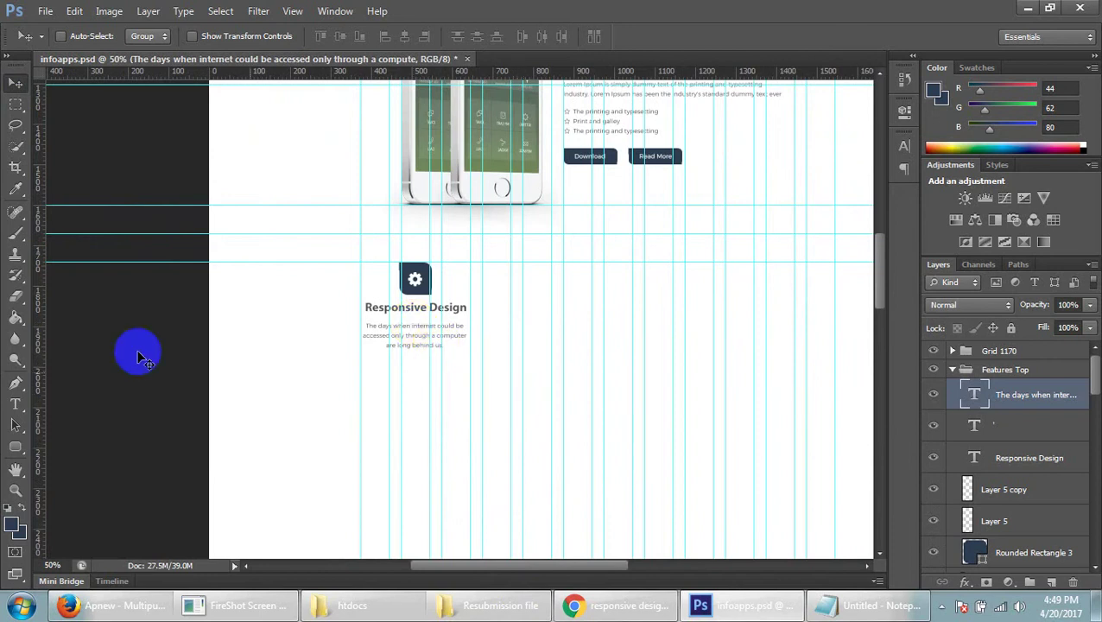
pyautogui.hotkey('ctrl', '+')
pyautogui.hotkey('ctrl', '+')
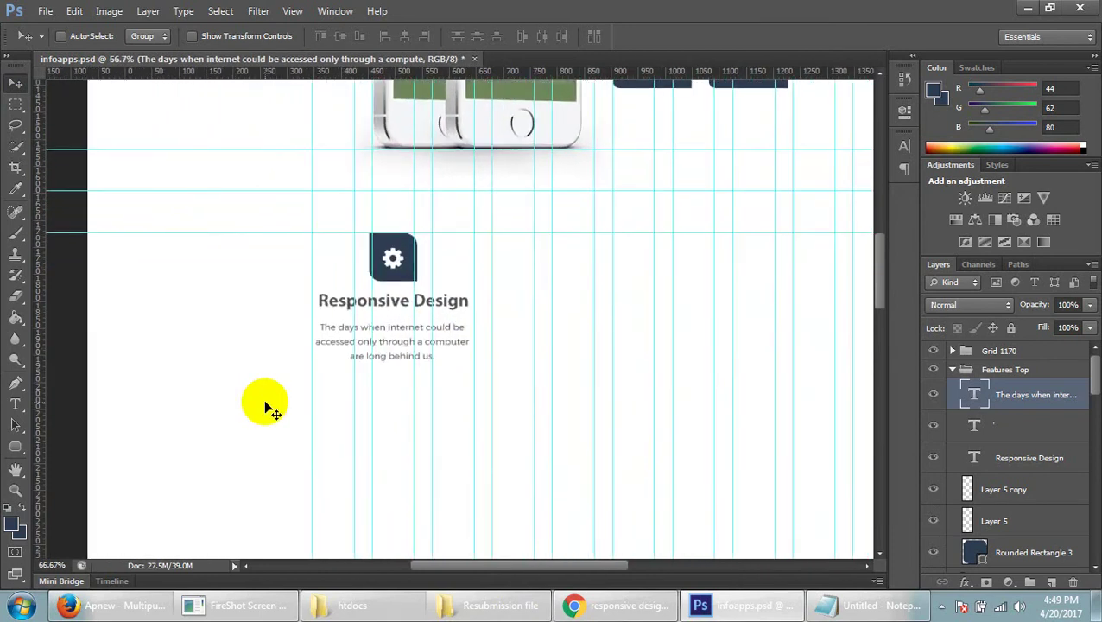
pyautogui.press('Up')
pyautogui.press('Up')
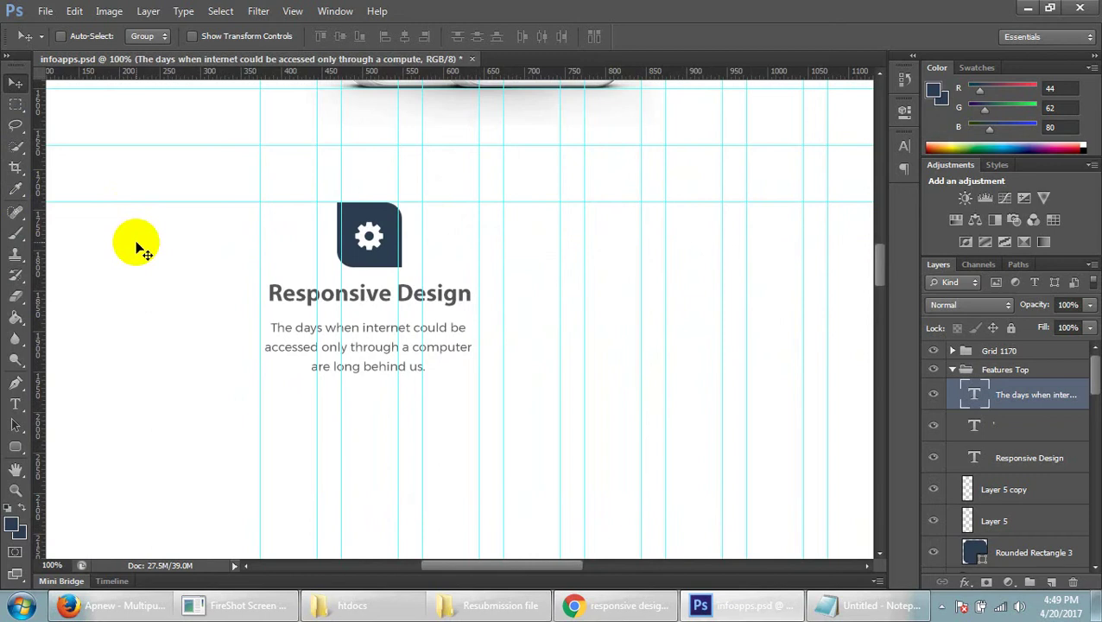
pyautogui.hotkey('ctrl', '+')
pyautogui.hotkey('ctrl', '-')
pyautogui.hotkey('ctrl', '-')
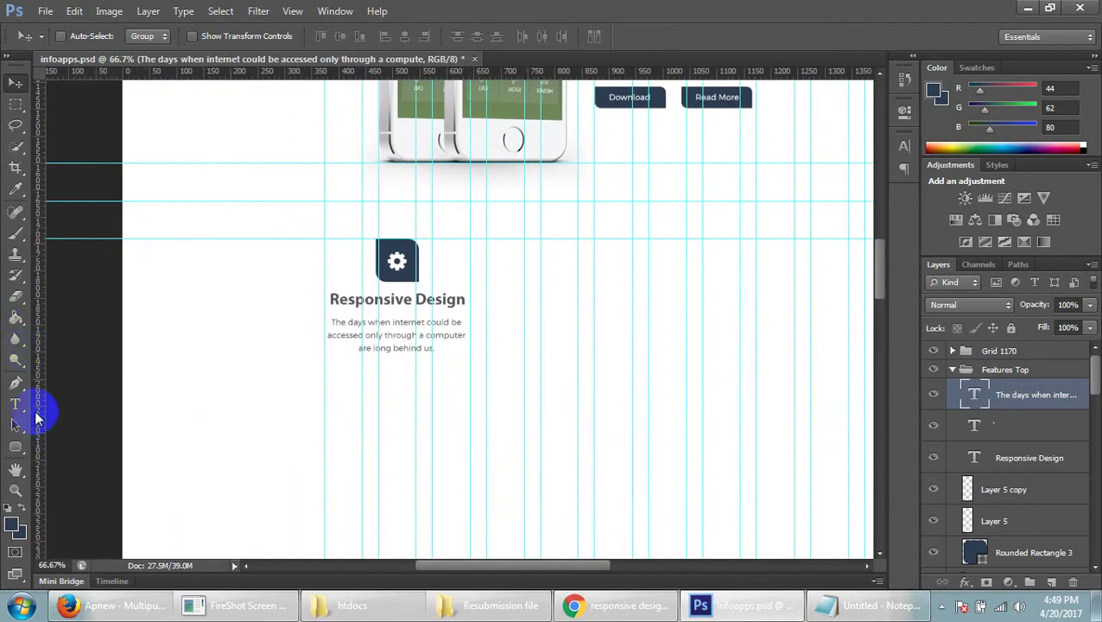
pyautogui.click(16, 404)
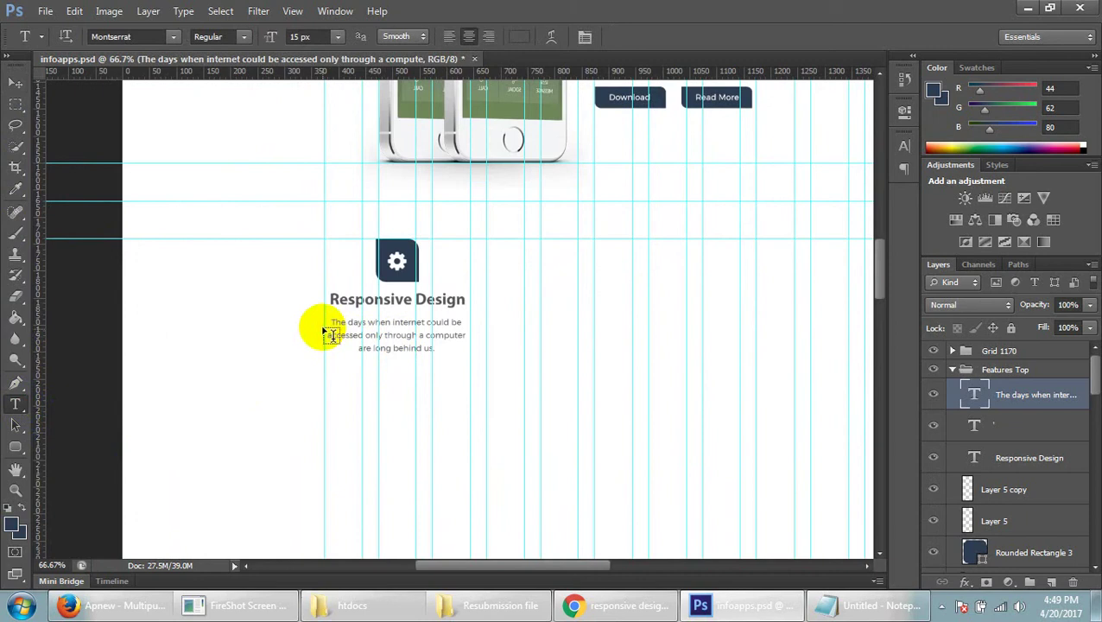
# - Open the Responsive Design paragraph for editing, then bring up the EzineArticles results in Chrome
pyautogui.doubleClick(394, 337)
pyautogui.click(398, 369)
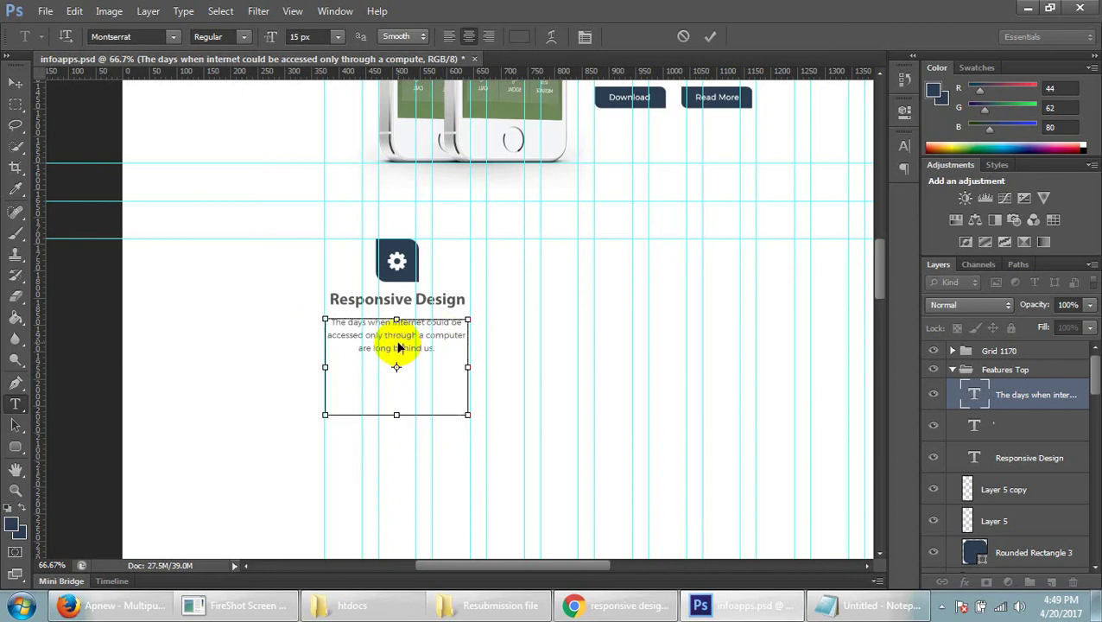
pyautogui.hotkey('ctrl', '+')
pyautogui.hotkey('ctrl', '+')
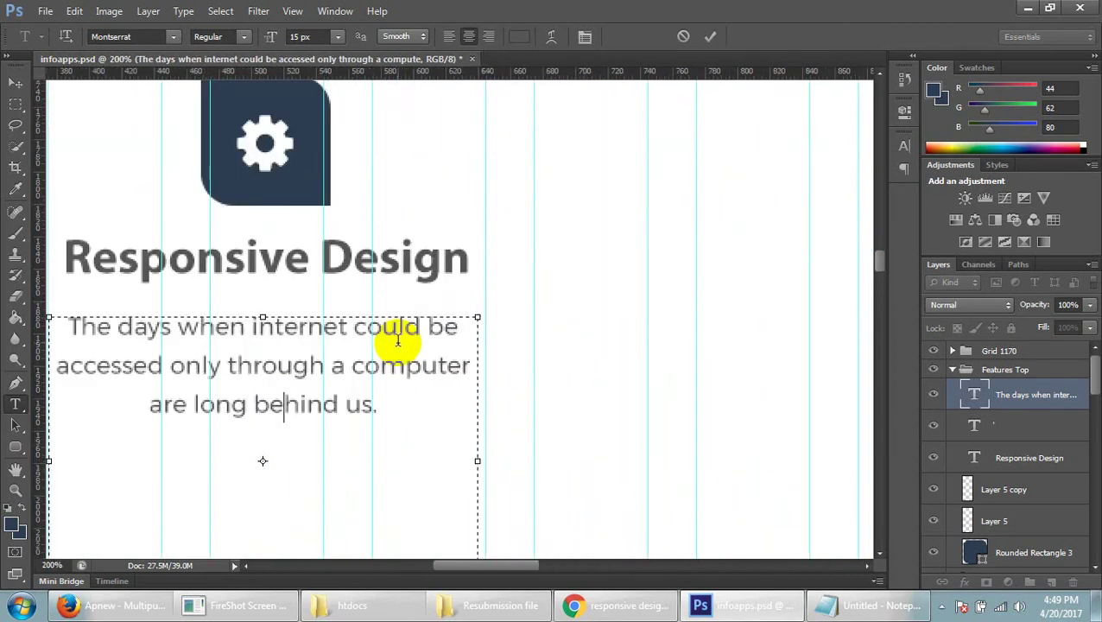
pyautogui.moveTo(465, 568); pyautogui.dragTo(448, 575)
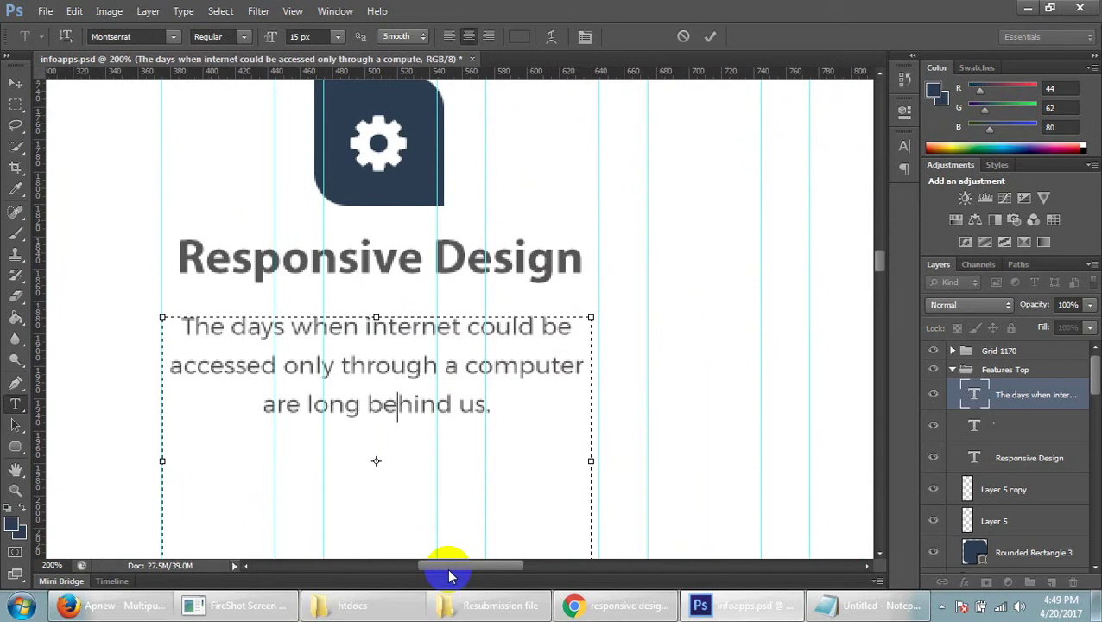
pyautogui.click(572, 606)
pyautogui.click(455, 323)
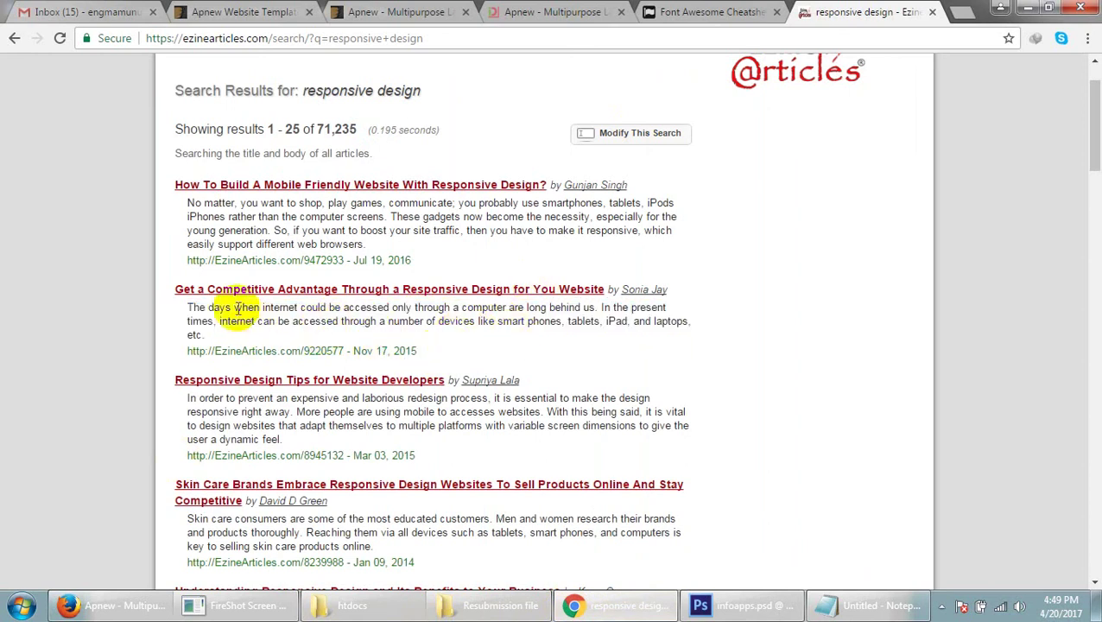
# - Copy the second result's title 'Get a Competitive Advantage…' into Notepad and select it
pyautogui.moveTo(173, 290); pyautogui.dragTo(608, 291)
pyautogui.hotkey('ctrl', 'c')
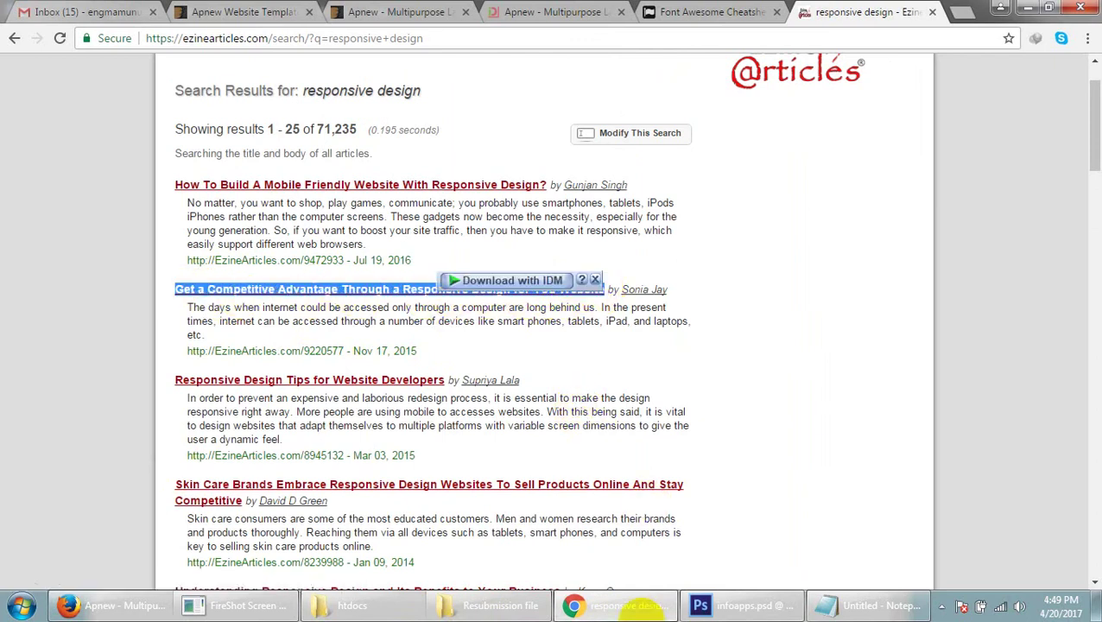
pyautogui.click(861, 604)
pyautogui.hotkey('ctrl', 'v')
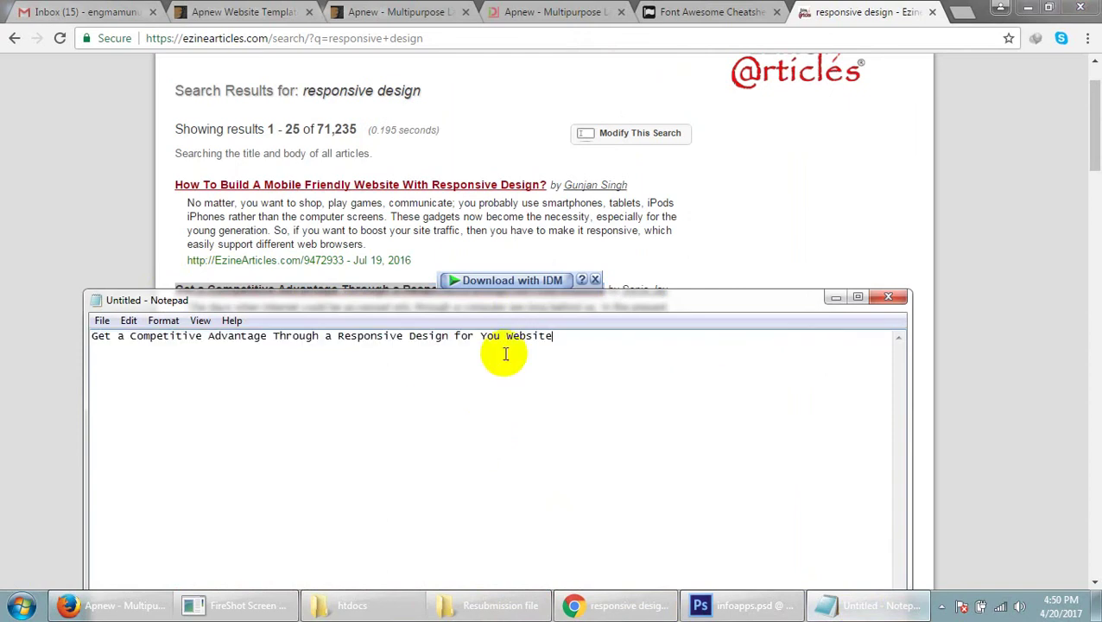
pyautogui.moveTo(557, 337); pyautogui.dragTo(65, 333)
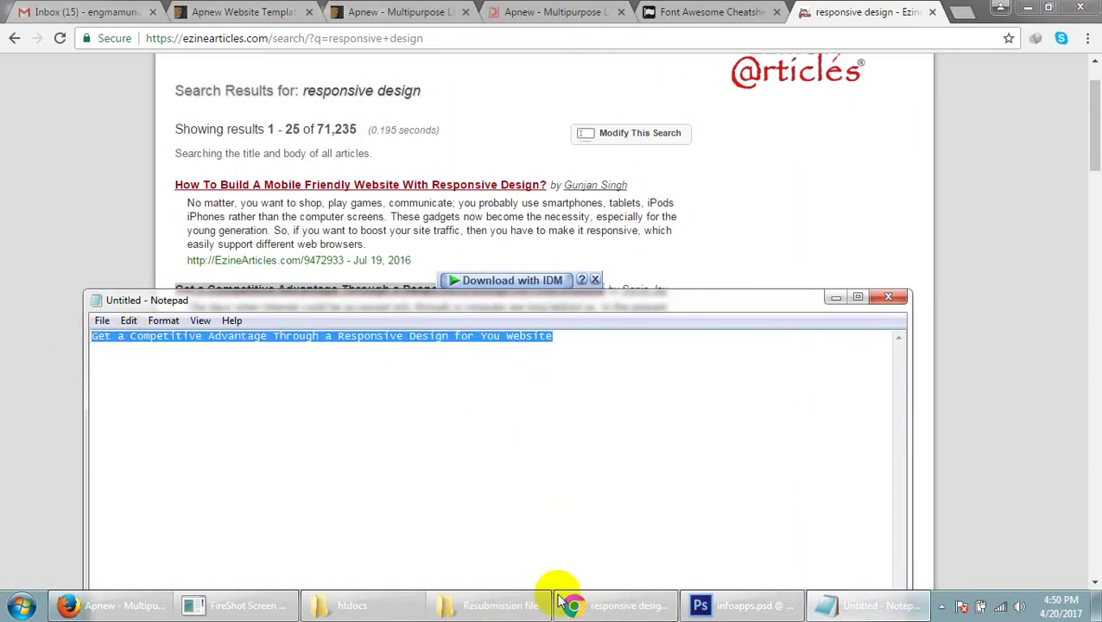
pyautogui.click(726, 610)
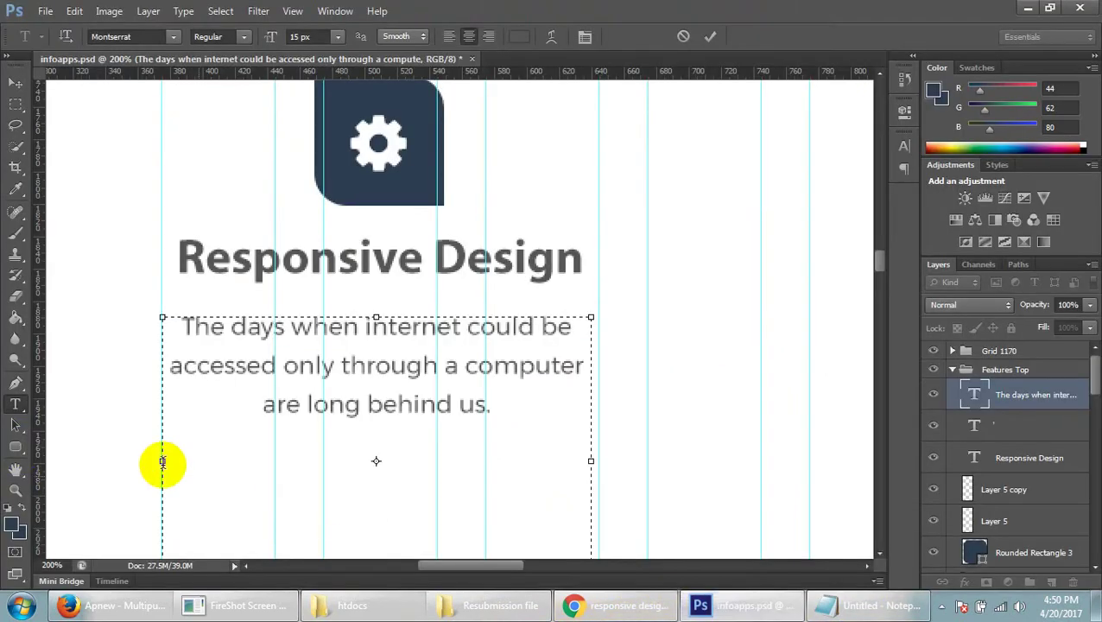
# - Paste 'Get a Competitive Advantage Through a Responsive Design for You Website' over the paragraph and commit
pyautogui.doubleClick(373, 373)
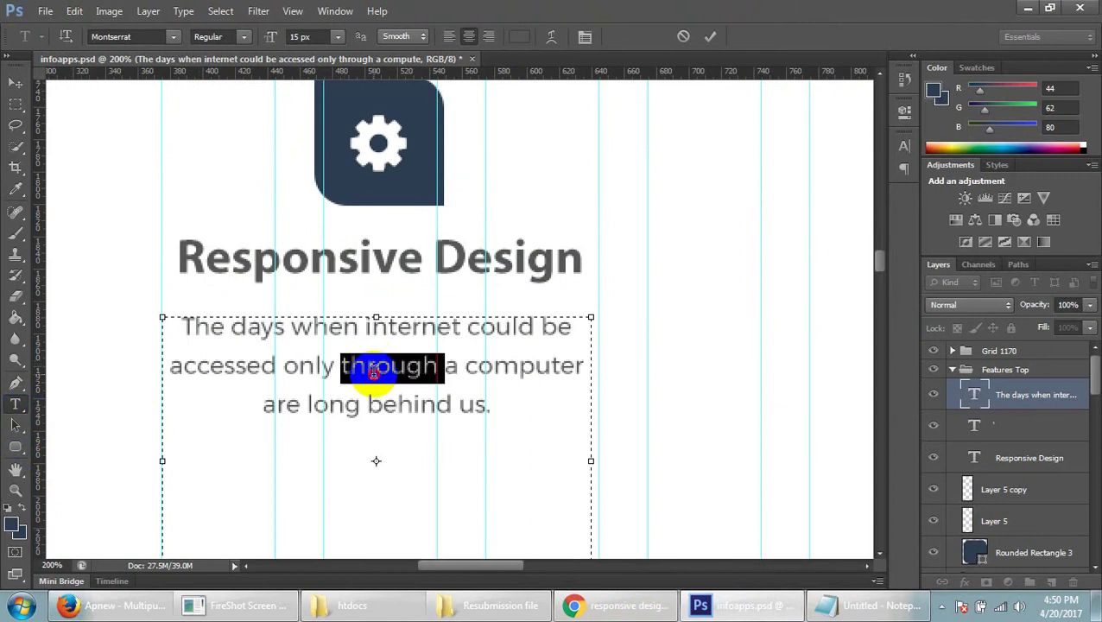
pyautogui.hotkey('ctrl', 'v')
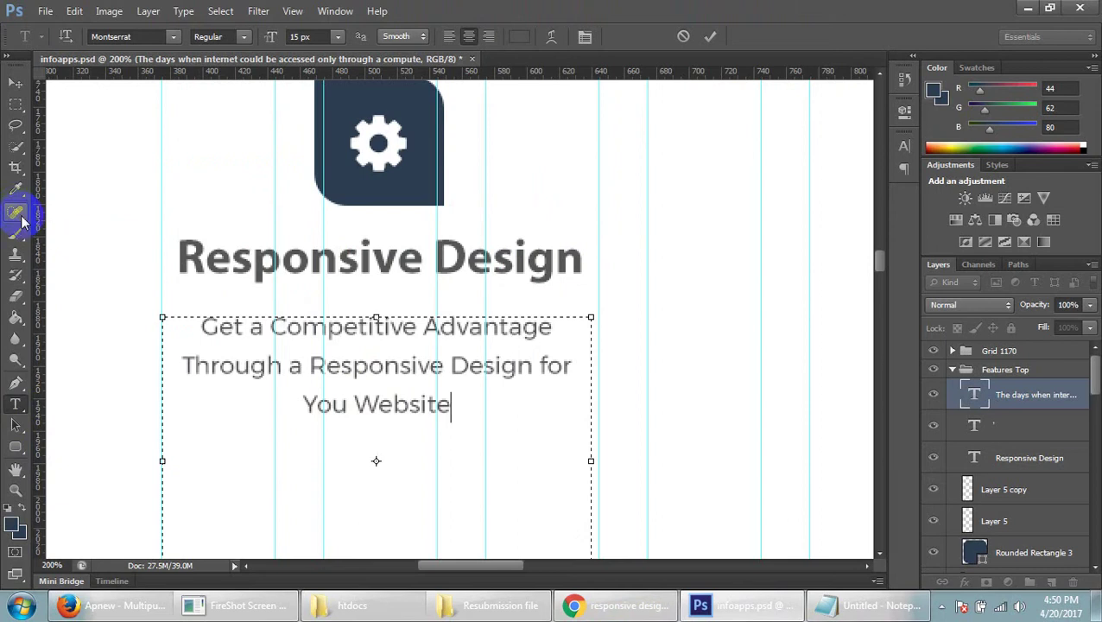
pyautogui.click(16, 83)
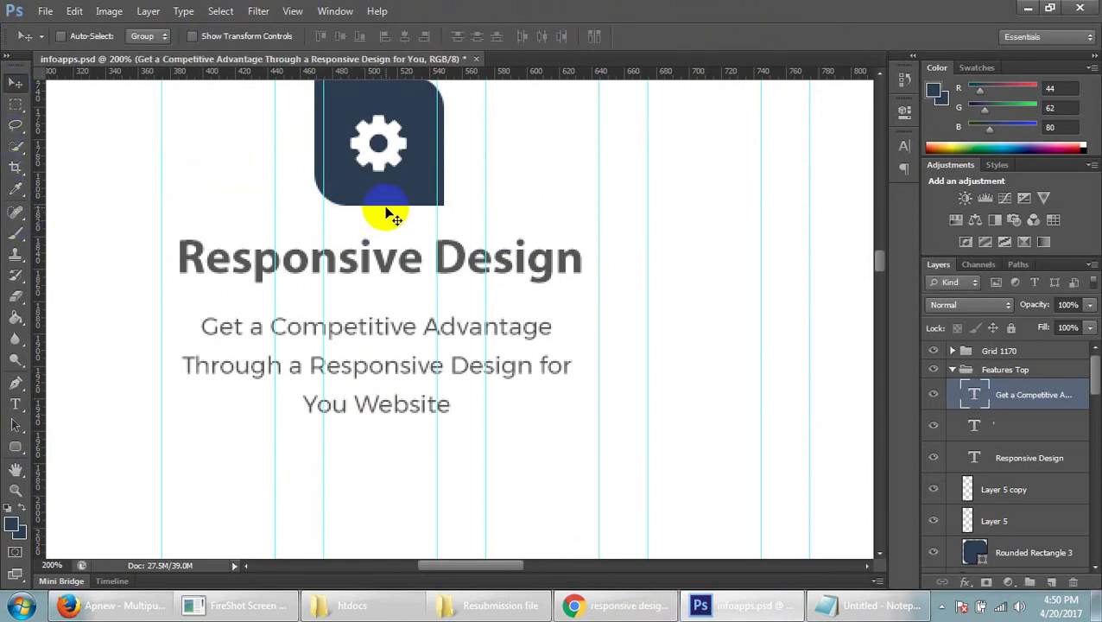
pyautogui.hotkey('ctrl', '-')
pyautogui.hotkey('ctrl', '-')
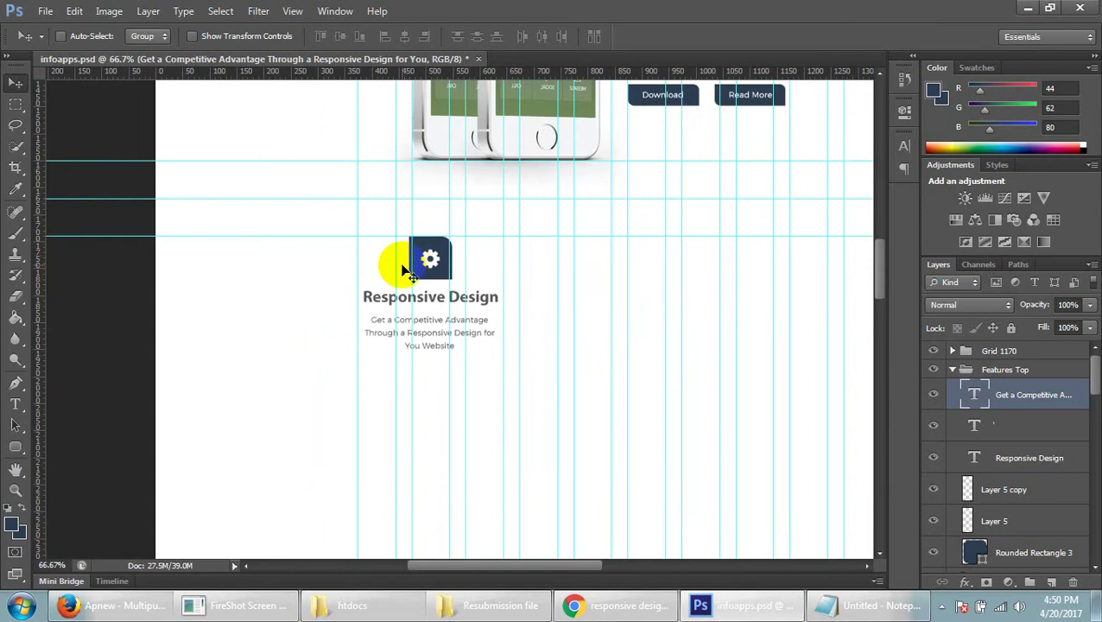
pyautogui.hotkey('ctrl', '+')
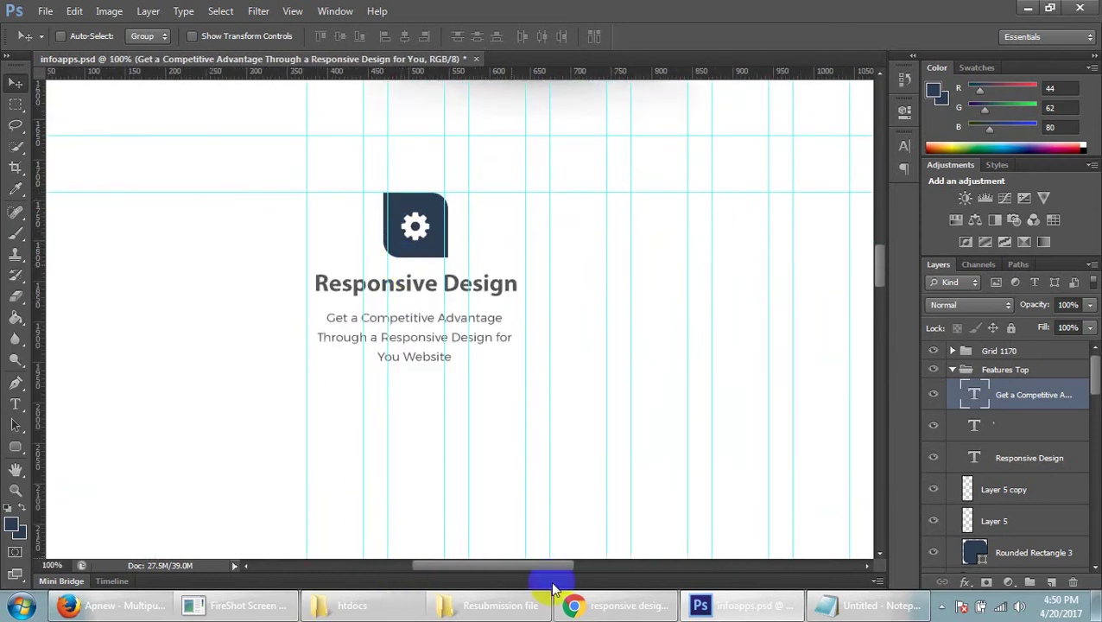
pyautogui.click(574, 605)
pyautogui.click(525, 6)
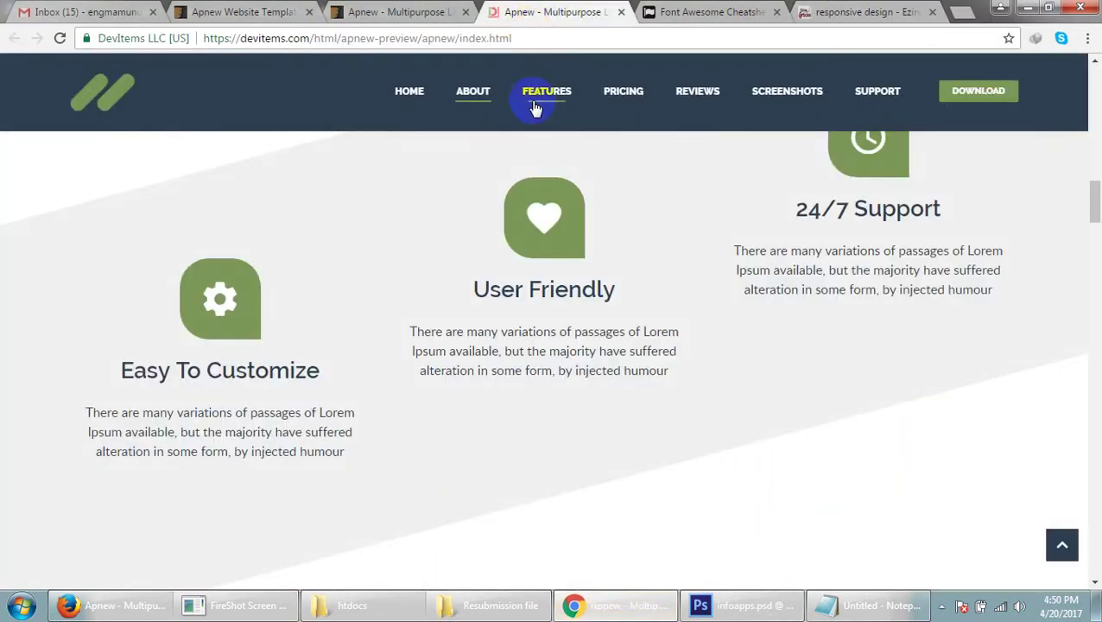
pyautogui.moveTo(183, 432); pyautogui.dragTo(316, 466)
pyautogui.click(442, 487)
pyautogui.click(851, 608)
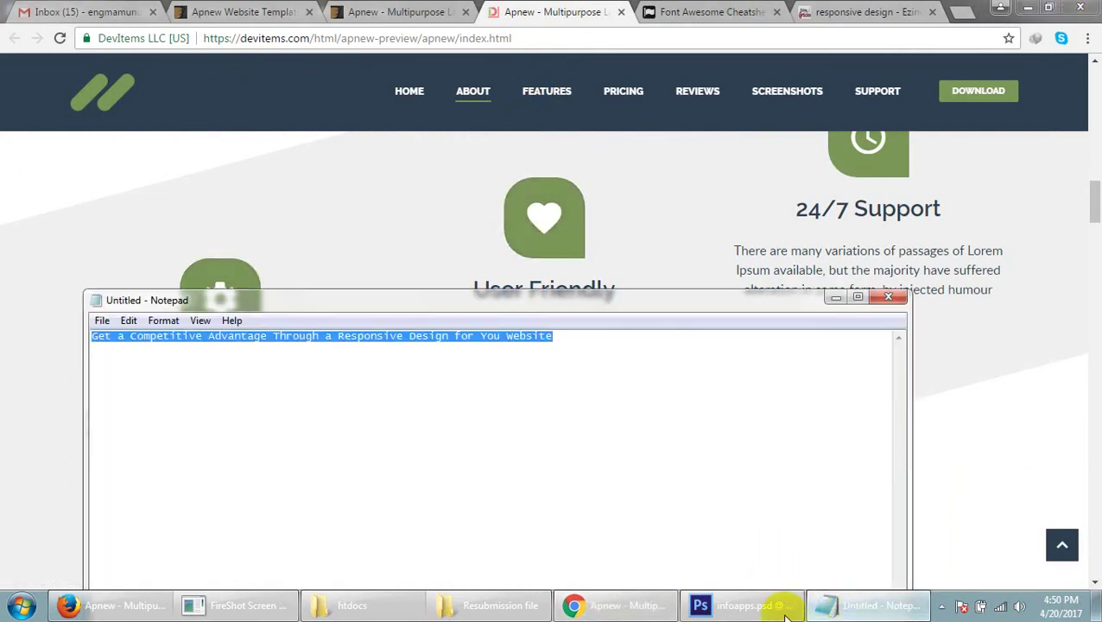
pyautogui.click(751, 605)
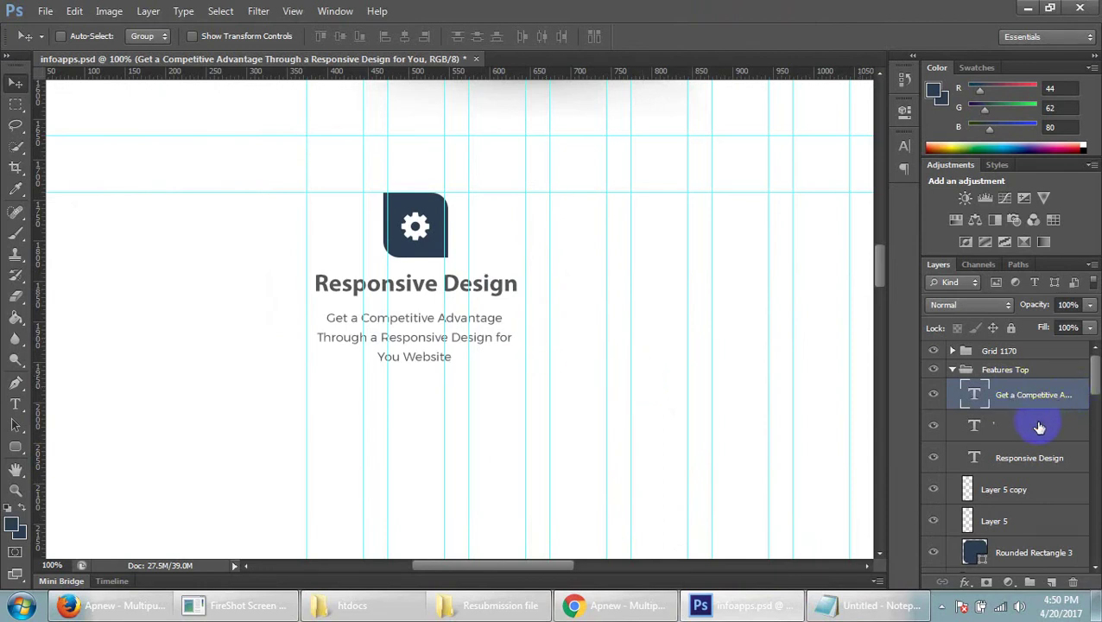
# - Create a new layer group named Features 1
pyautogui.keyDown('shift'); pyautogui.click(1039, 456); pyautogui.keyUp('shift')
pyautogui.keyDown('shift'); pyautogui.click(1034, 490); pyautogui.keyUp('shift')
pyautogui.click(1017, 397)
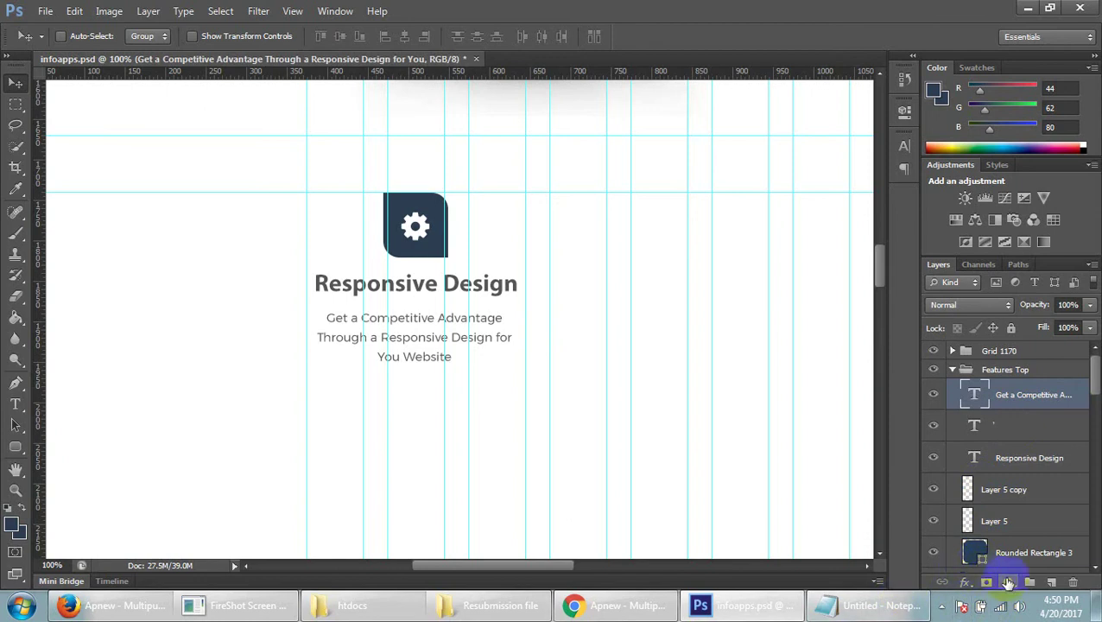
pyautogui.click(1030, 582)
pyautogui.doubleClick(1008, 389)
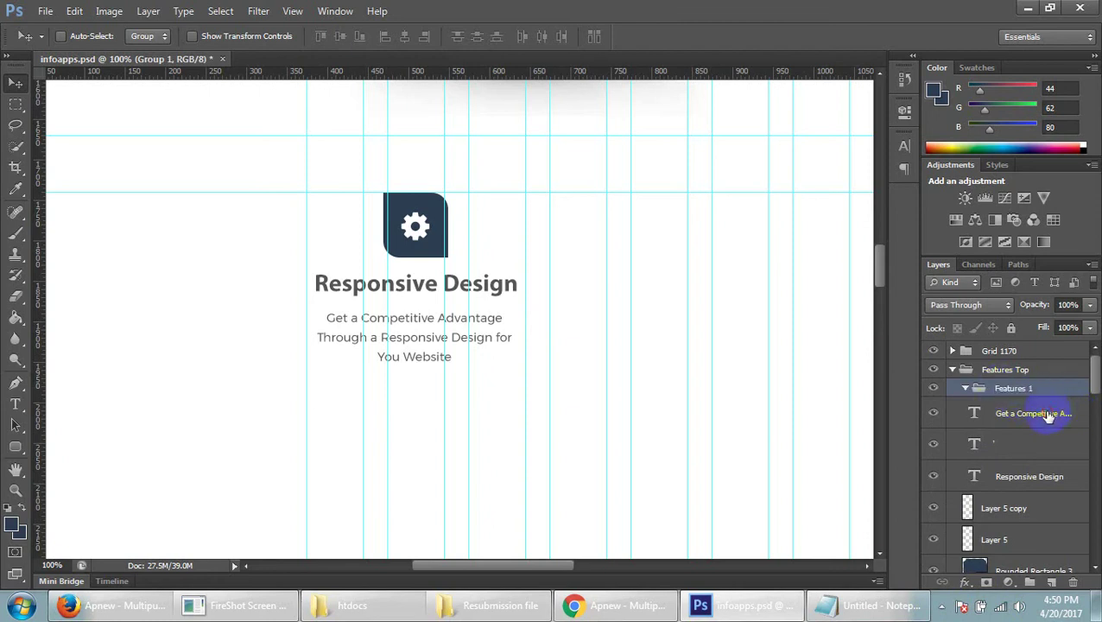
# - Move the first column's layers, including Layer 5 copy and Rounded Rectangle 3, into Features 1
pyautogui.click(1048, 415)
pyautogui.keyDown('ctrl'); pyautogui.click(1023, 443); pyautogui.keyUp('ctrl')
pyautogui.keyDown('ctrl'); pyautogui.click(1024, 476); pyautogui.keyUp('ctrl')
pyautogui.keyDown('ctrl'); pyautogui.click(1012, 544); pyautogui.keyUp('ctrl')
pyautogui.keyDown('ctrl'); pyautogui.click(1028, 508); pyautogui.keyUp('ctrl')
pyautogui.scroll(-2, 1041, 504)
pyautogui.keyDown('ctrl'); pyautogui.click(1039, 503); pyautogui.keyUp('ctrl')
pyautogui.scroll(2, 1054, 485)
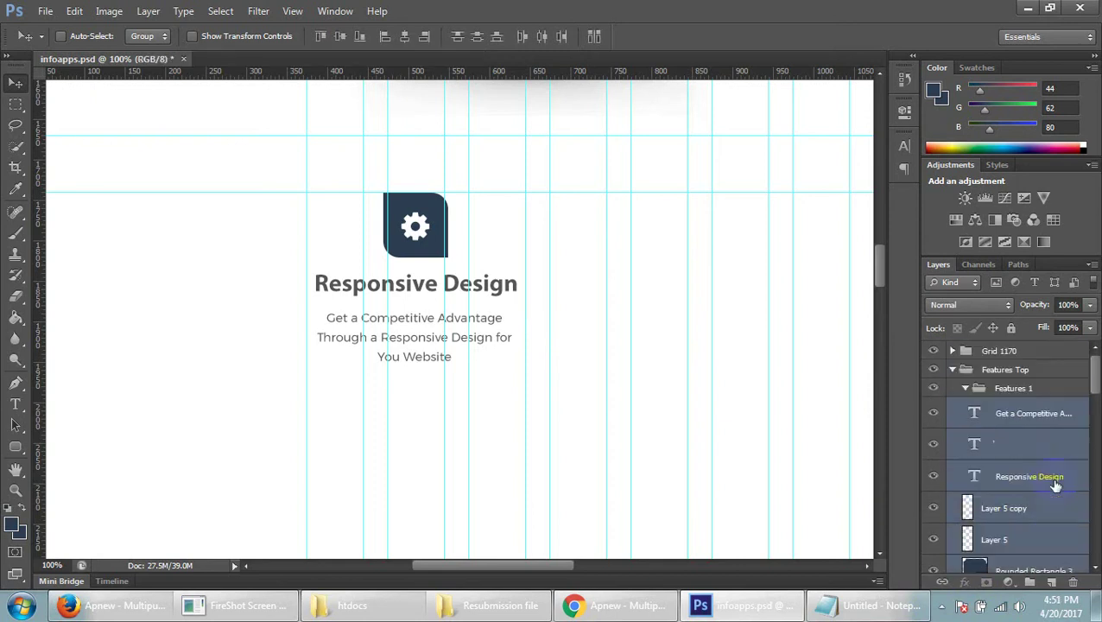
pyautogui.moveTo(1016, 418); pyautogui.dragTo(990, 406)
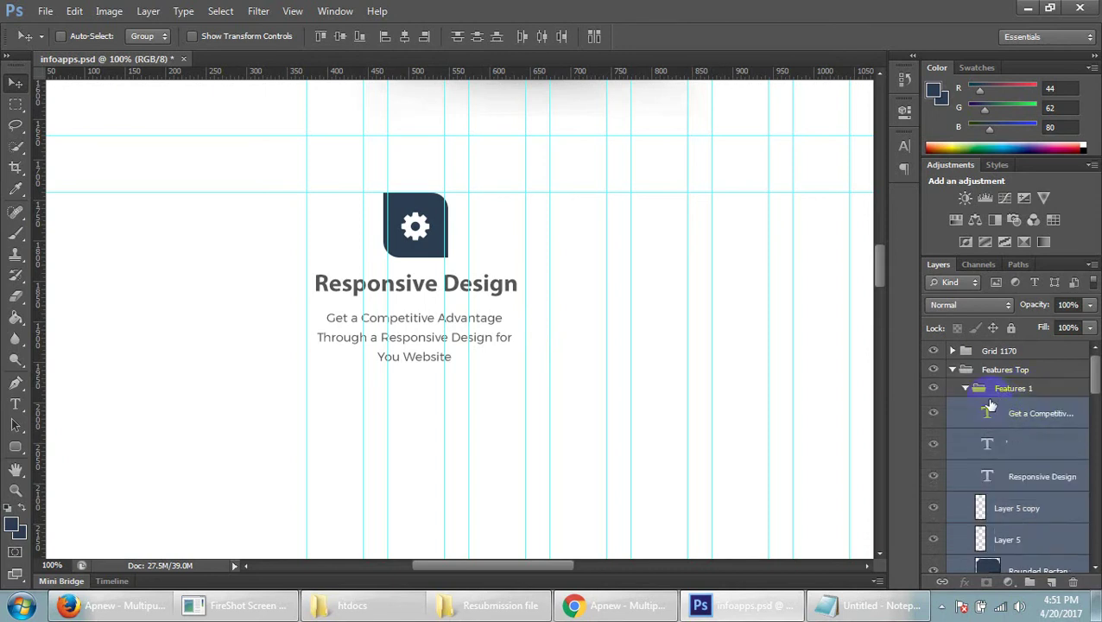
pyautogui.click(967, 388)
# - Duplicate the Features 1 group three times, creating copies up to Features 1 copy 3
pyautogui.rightClick(1014, 395)
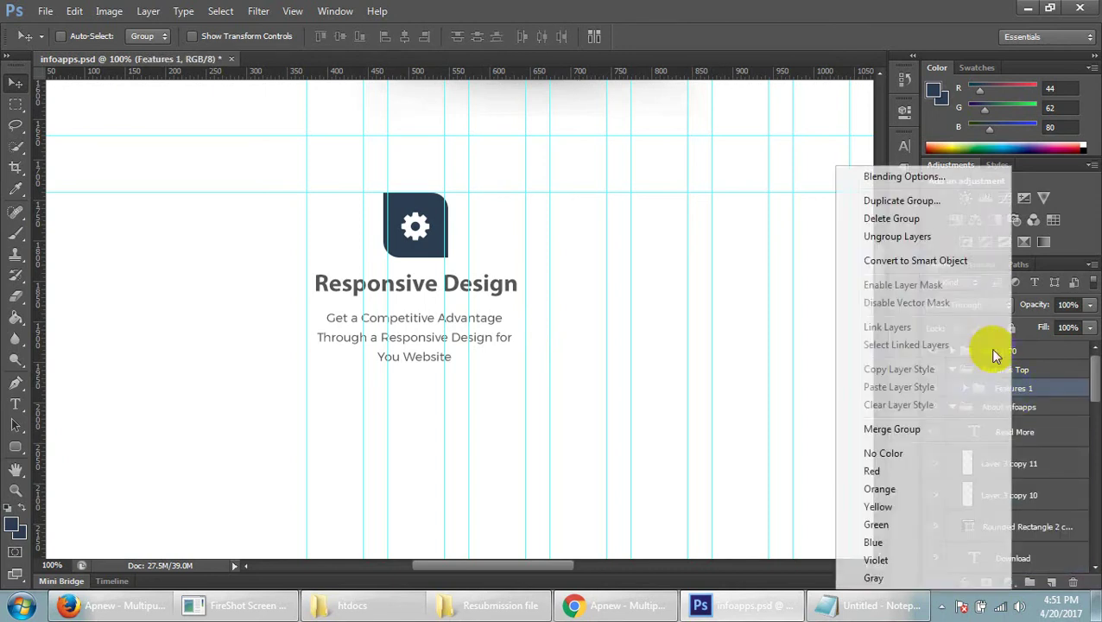
pyautogui.click(902, 200)
pyautogui.click(695, 184)
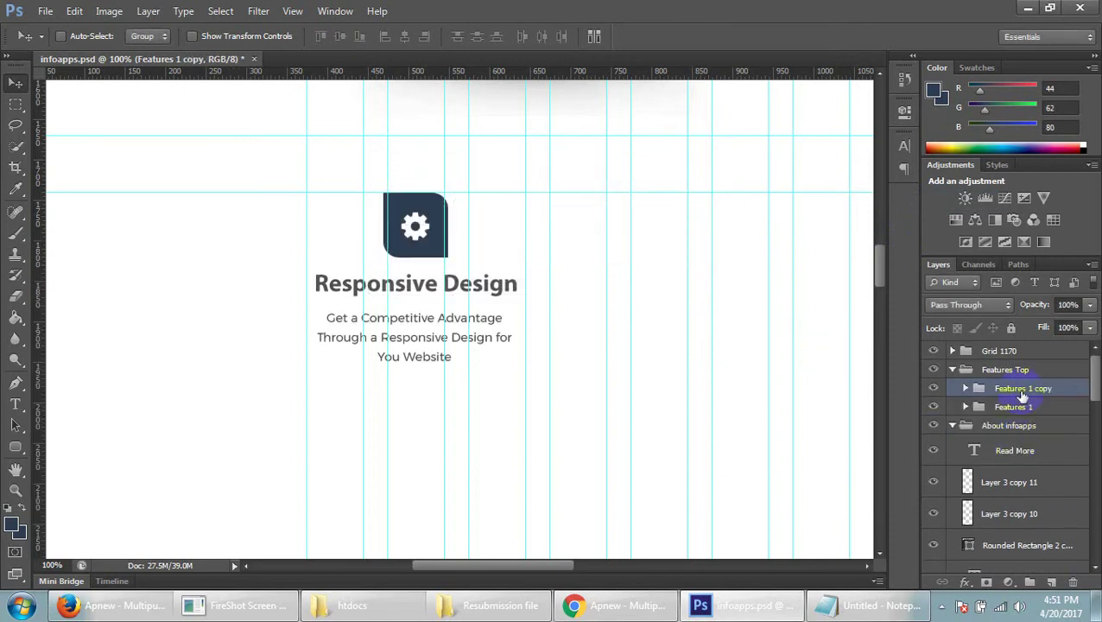
pyautogui.rightClick(1026, 388)
pyautogui.click(917, 204)
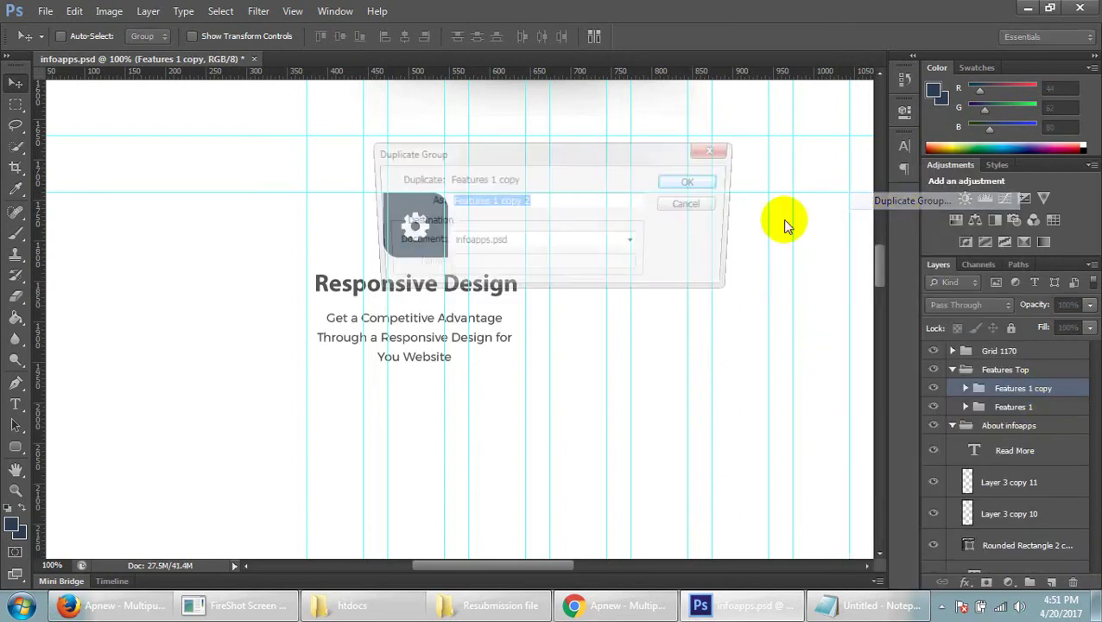
pyautogui.click(695, 183)
pyautogui.rightClick(1019, 388)
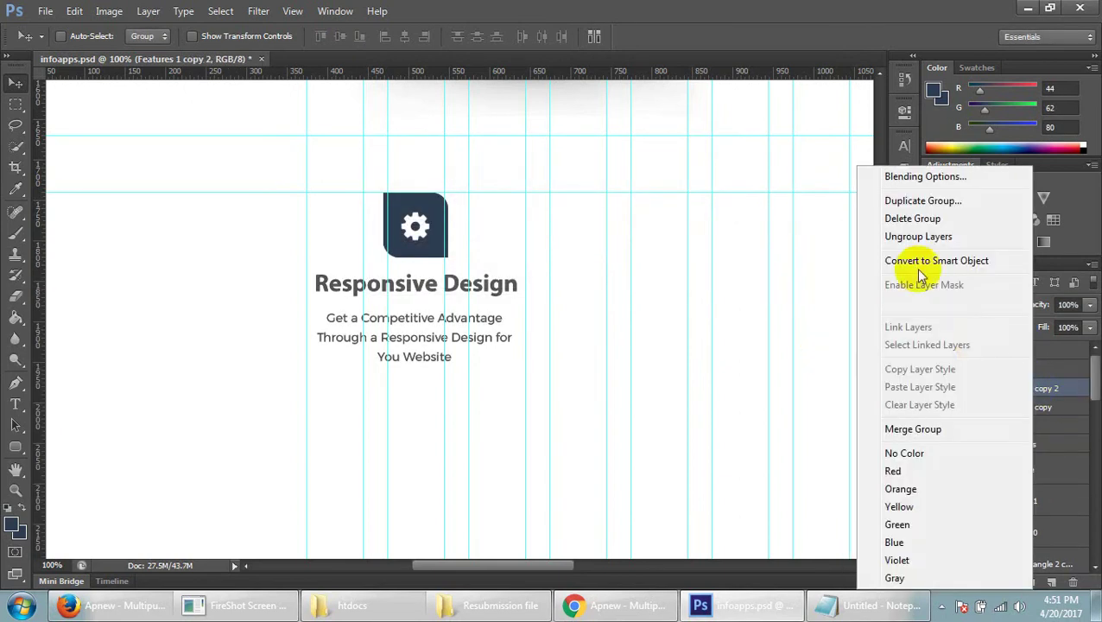
pyautogui.click(912, 204)
pyautogui.click(673, 182)
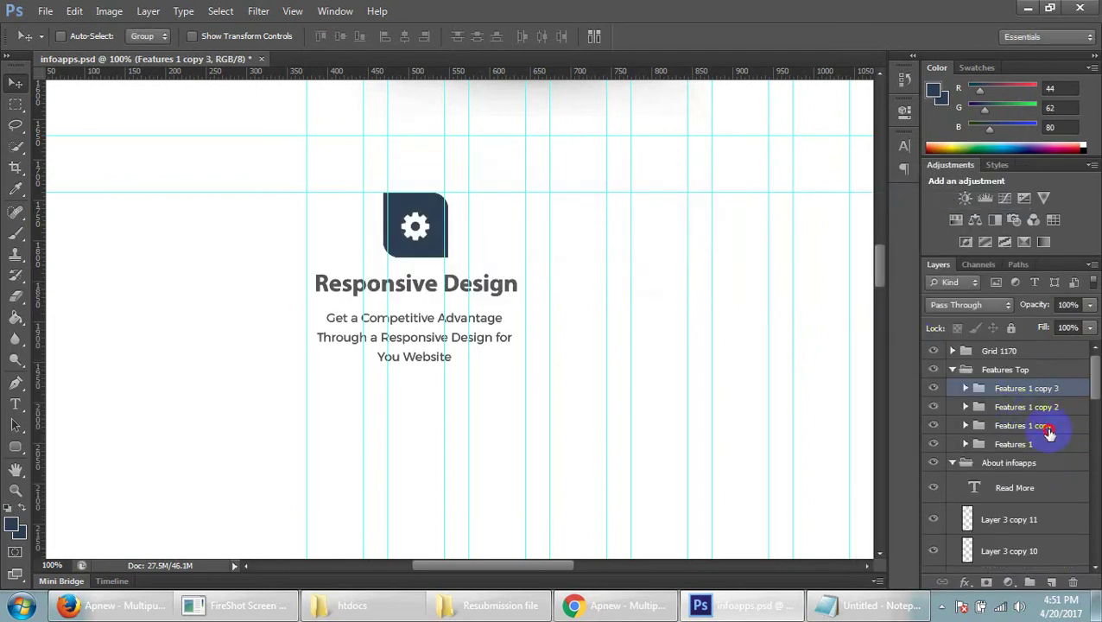
# - Drag the Features 1 copy group right so it sits beside the first column
pyautogui.click(1050, 430)
pyautogui.moveTo(563, 565); pyautogui.dragTo(583, 566)
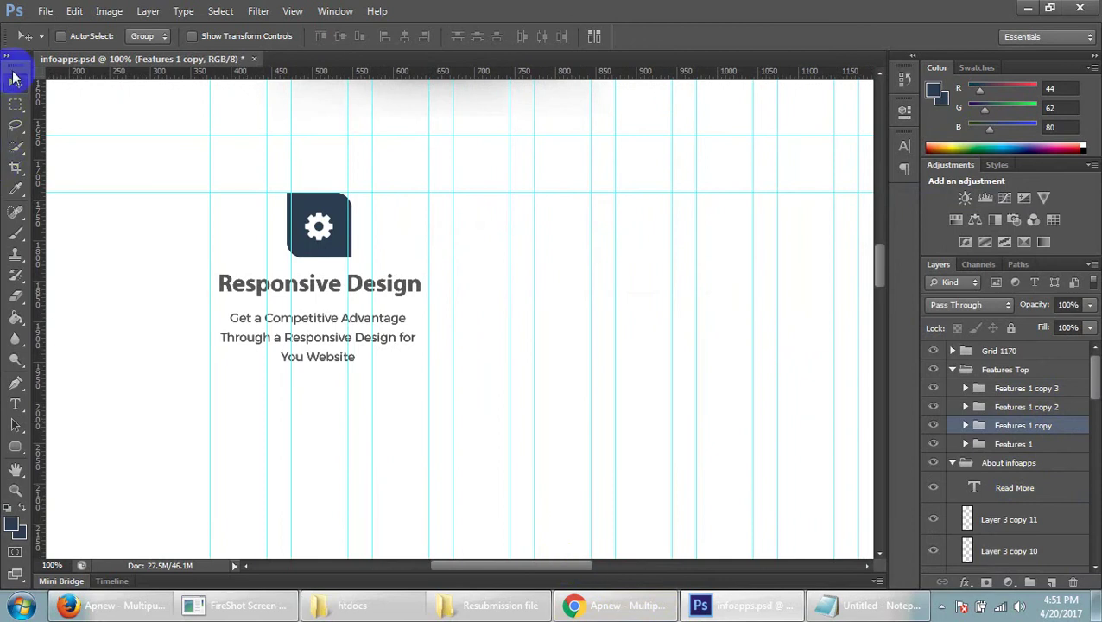
pyautogui.moveTo(49, 98); pyautogui.dragTo(613, 386)
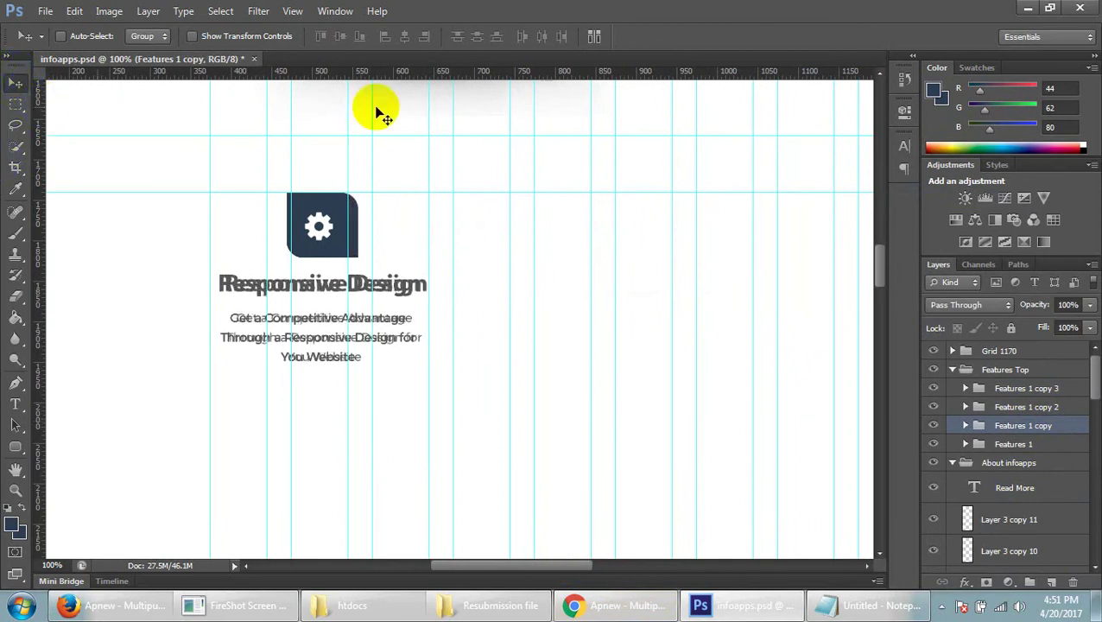
pyautogui.moveTo(346, 229); pyautogui.dragTo(453, 238)
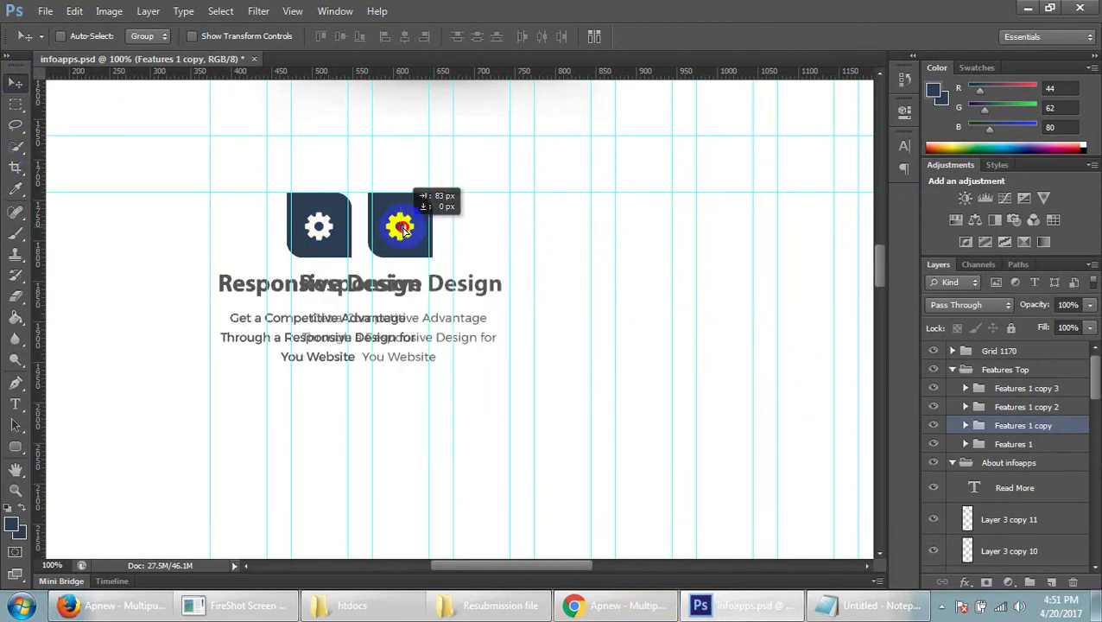
pyautogui.moveTo(453, 237); pyautogui.dragTo(557, 239)
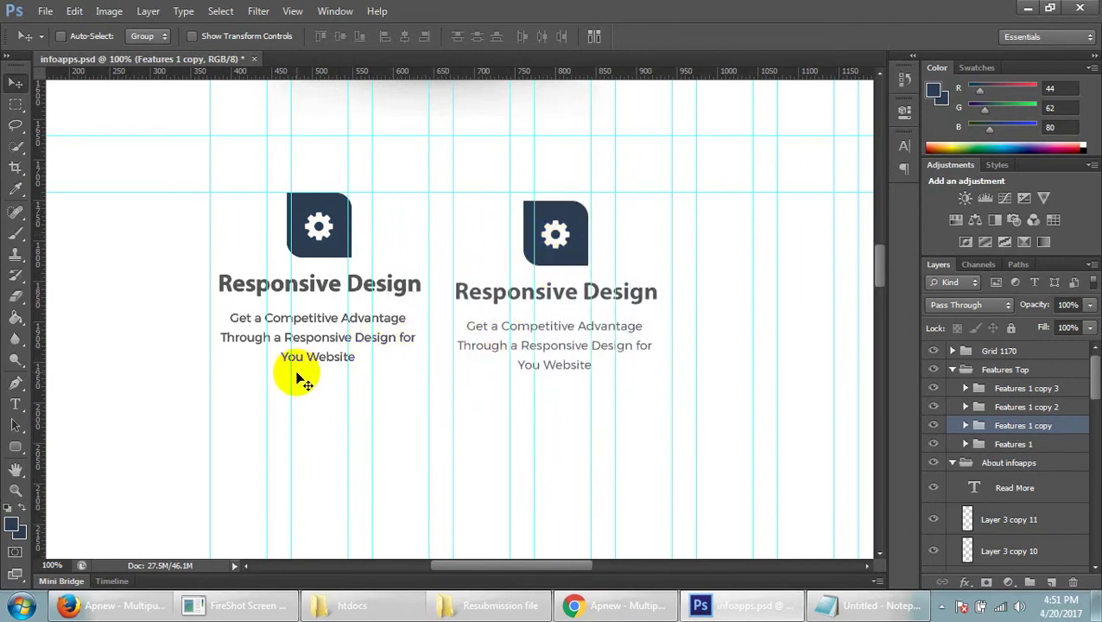
pyautogui.hotkey('ctrl', '+')
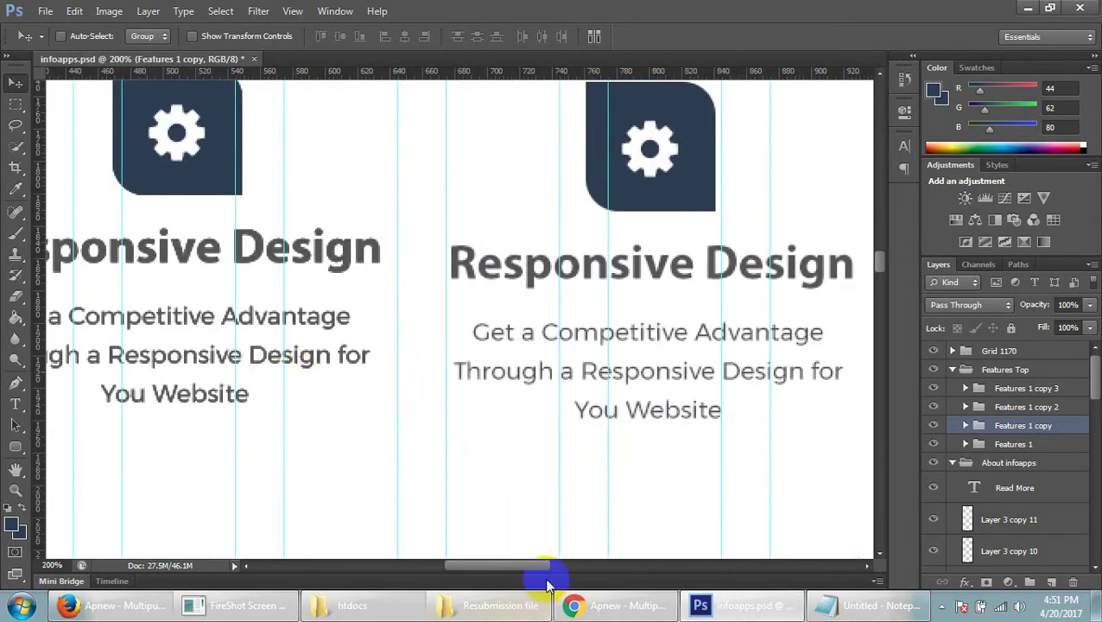
pyautogui.moveTo(527, 566); pyautogui.dragTo(516, 566)
pyautogui.scroll(1, 681, 464)
pyautogui.scroll(2, 681, 464)
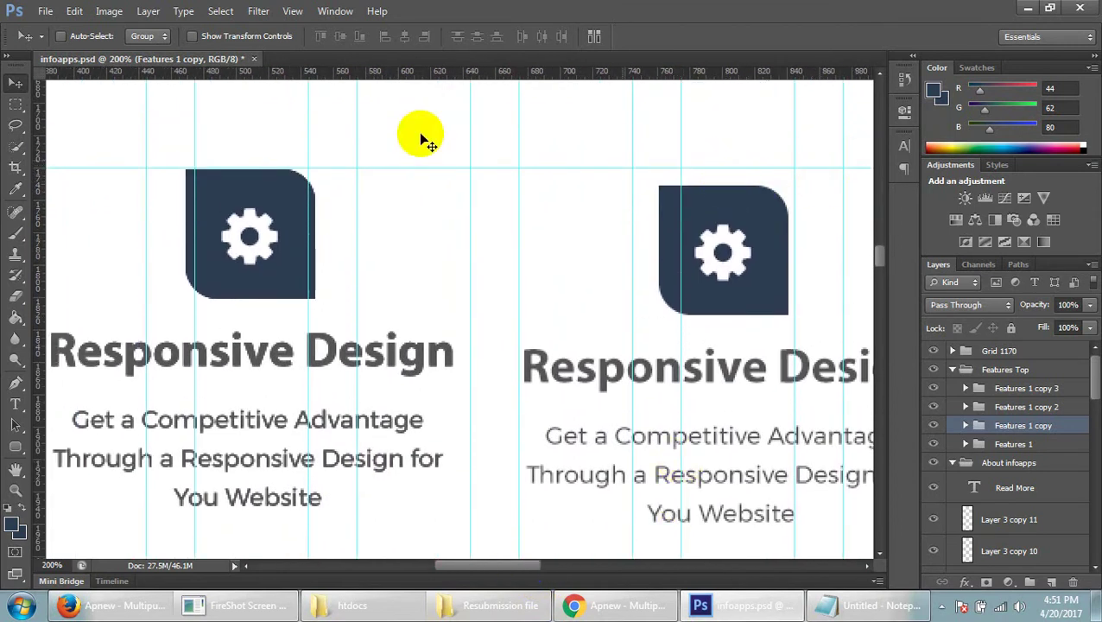
# - Nudge the second feature column with arrow keys until it lines up with the first
pyautogui.press('Up')
pyautogui.press('Up')
pyautogui.press('Up')
pyautogui.press('Up')
pyautogui.press('Up')
pyautogui.press('Up')
pyautogui.press('Up')
pyautogui.press('Up')
pyautogui.press('Up')
pyautogui.press('Up')
pyautogui.press('Up')
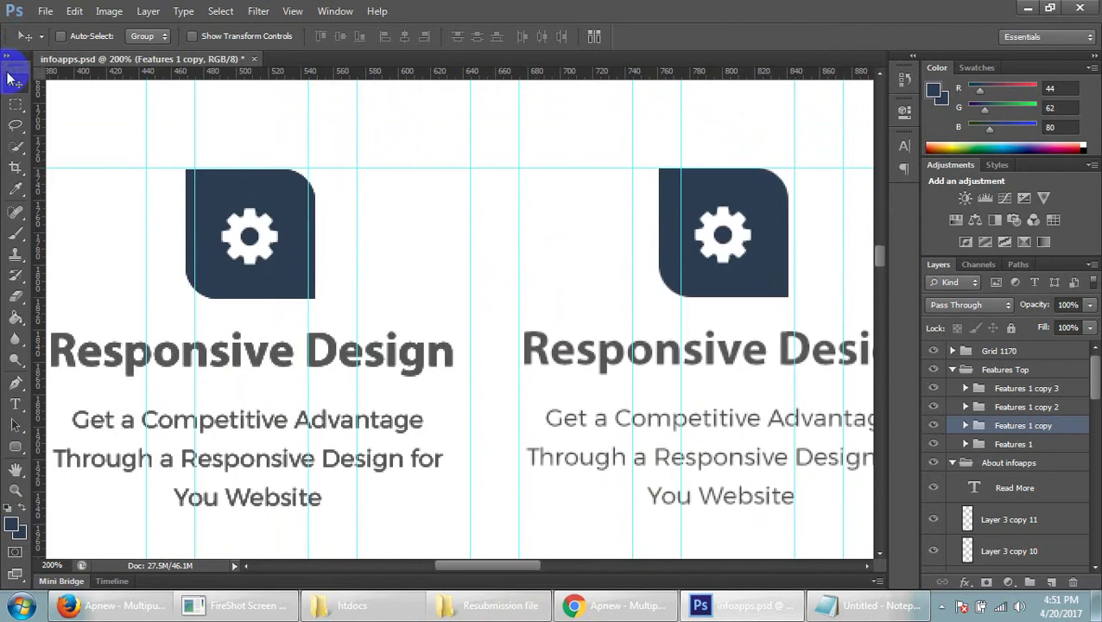
pyautogui.press('Left')
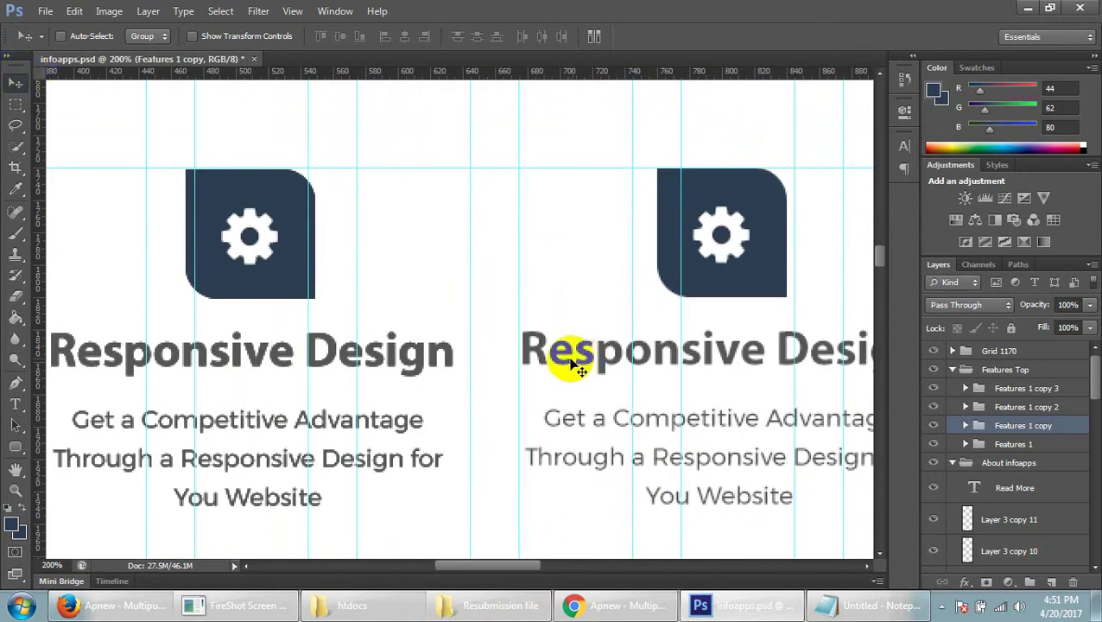
pyautogui.moveTo(539, 566)
pyautogui.mouseDown()
pyautogui.moveTo(518, 569)
pyautogui.moveTo(573, 571)
pyautogui.mouseUp()
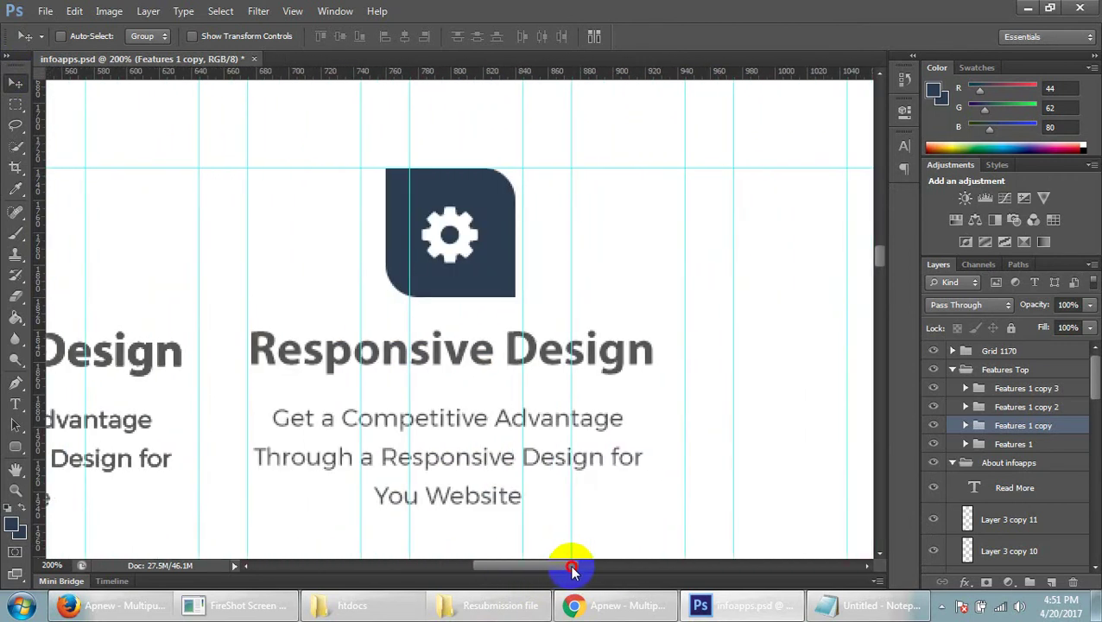
pyautogui.moveTo(573, 571); pyautogui.dragTo(470, 573)
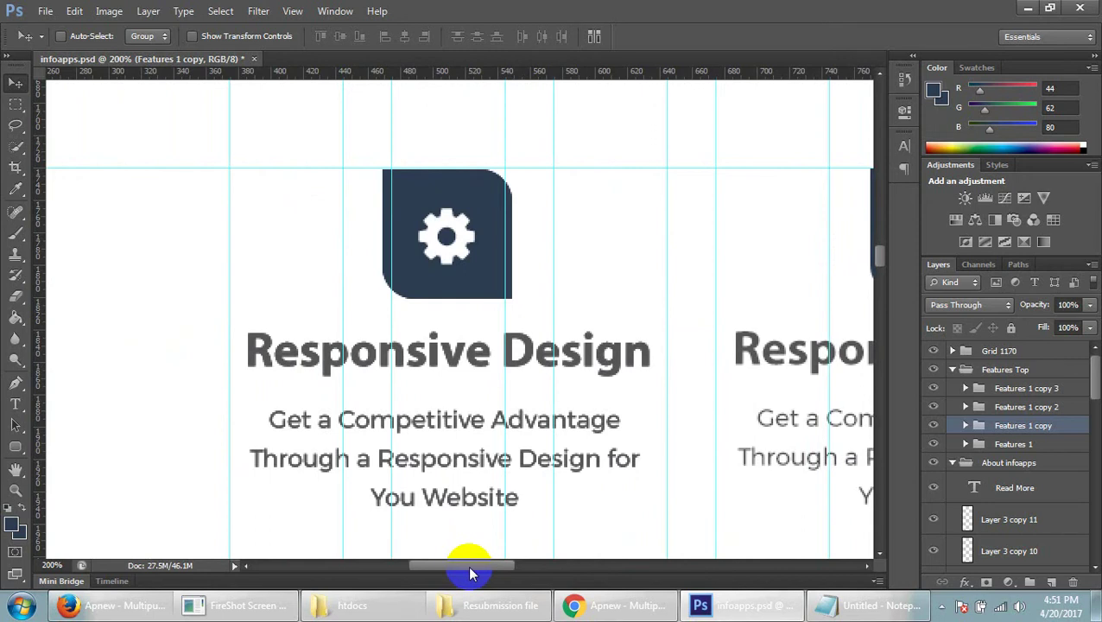
pyautogui.moveTo(471, 573); pyautogui.dragTo(501, 572)
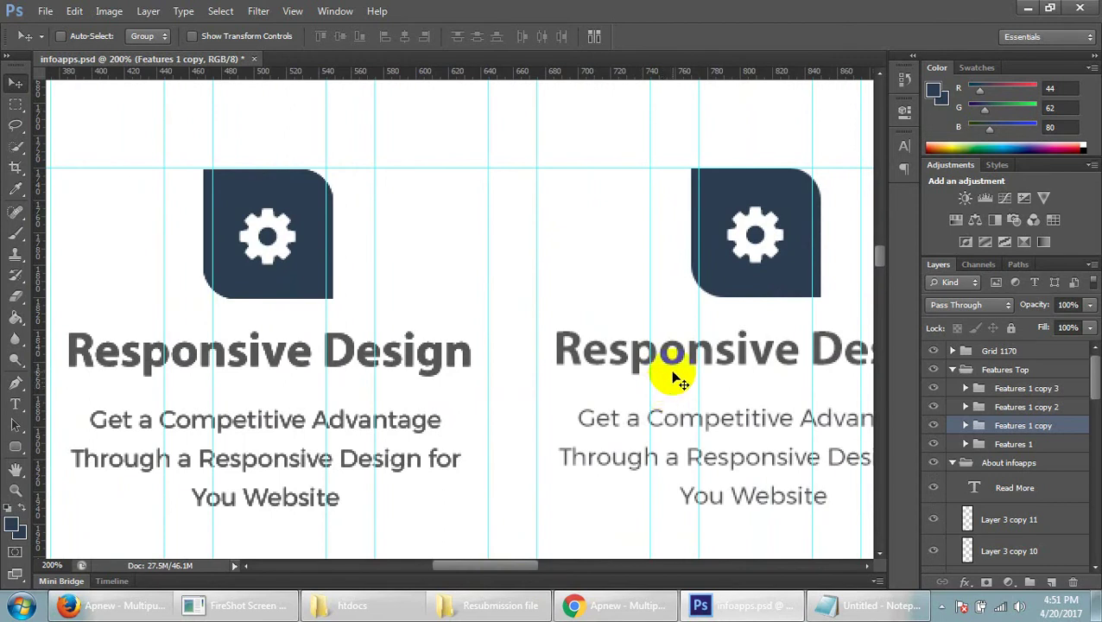
pyautogui.scroll(-1, 669, 371)
pyautogui.scroll(1, 665, 370)
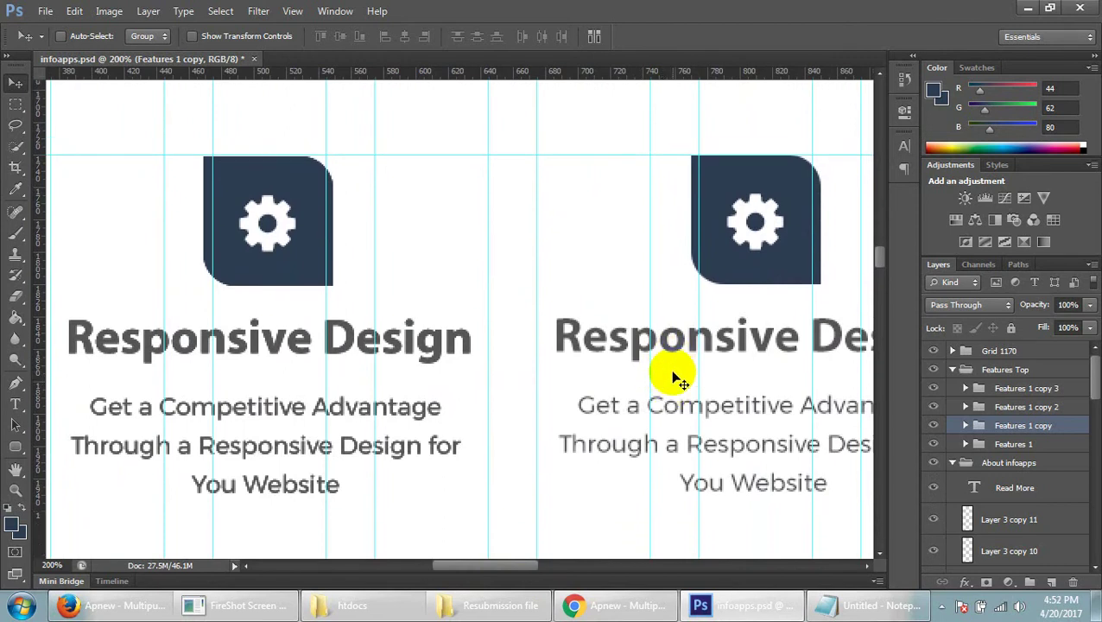
pyautogui.moveTo(522, 566); pyautogui.dragTo(509, 566)
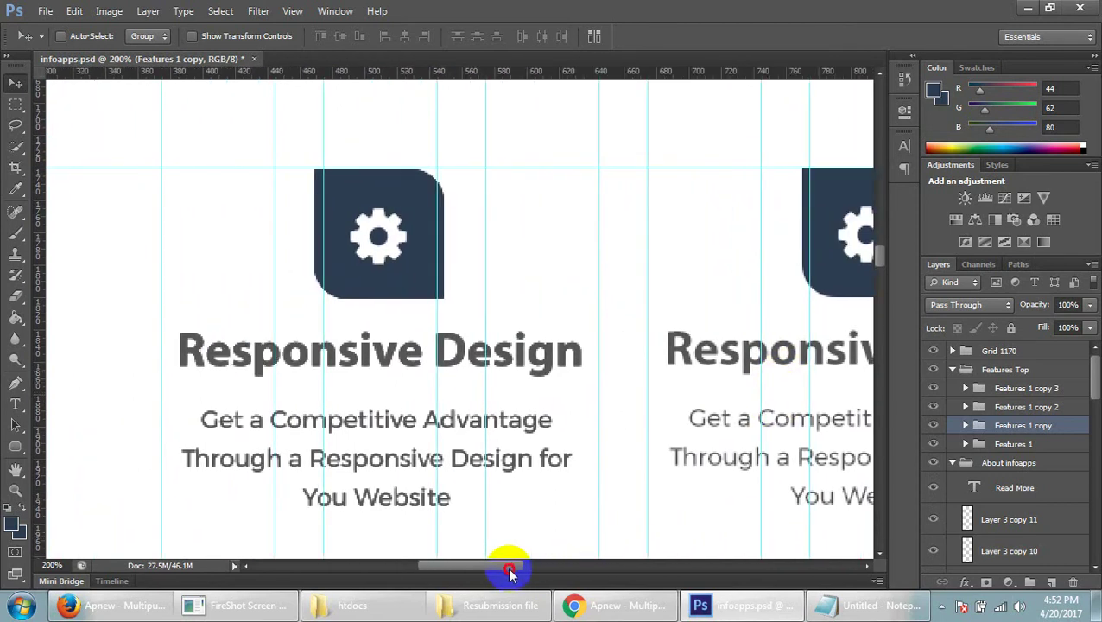
pyautogui.scroll(-2, 584, 436)
pyautogui.scroll(1, 585, 436)
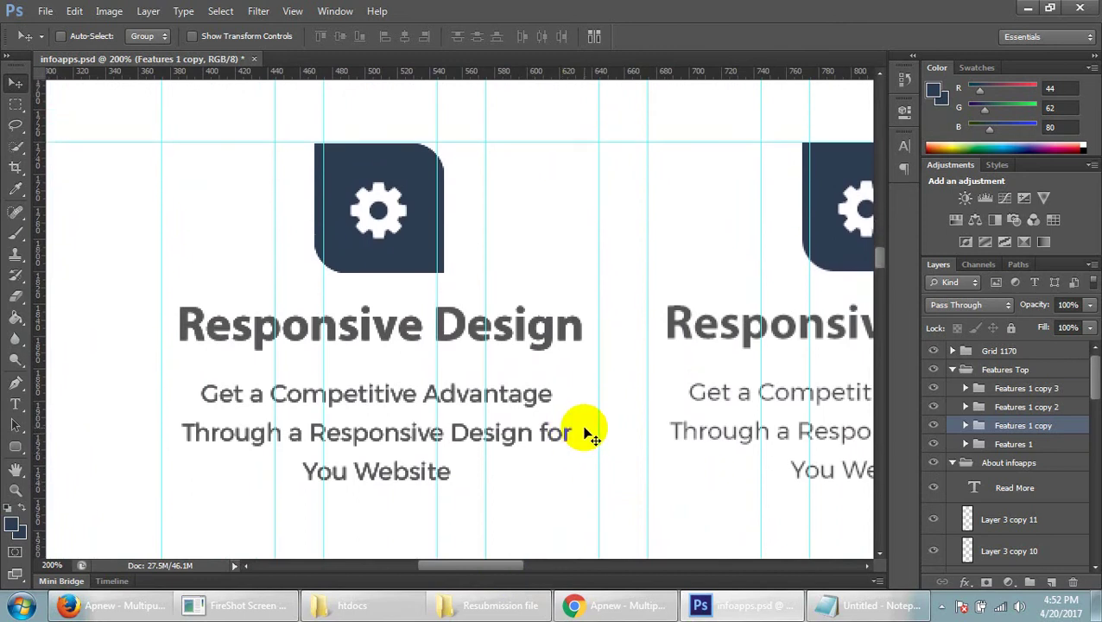
pyautogui.scroll(1, 589, 434)
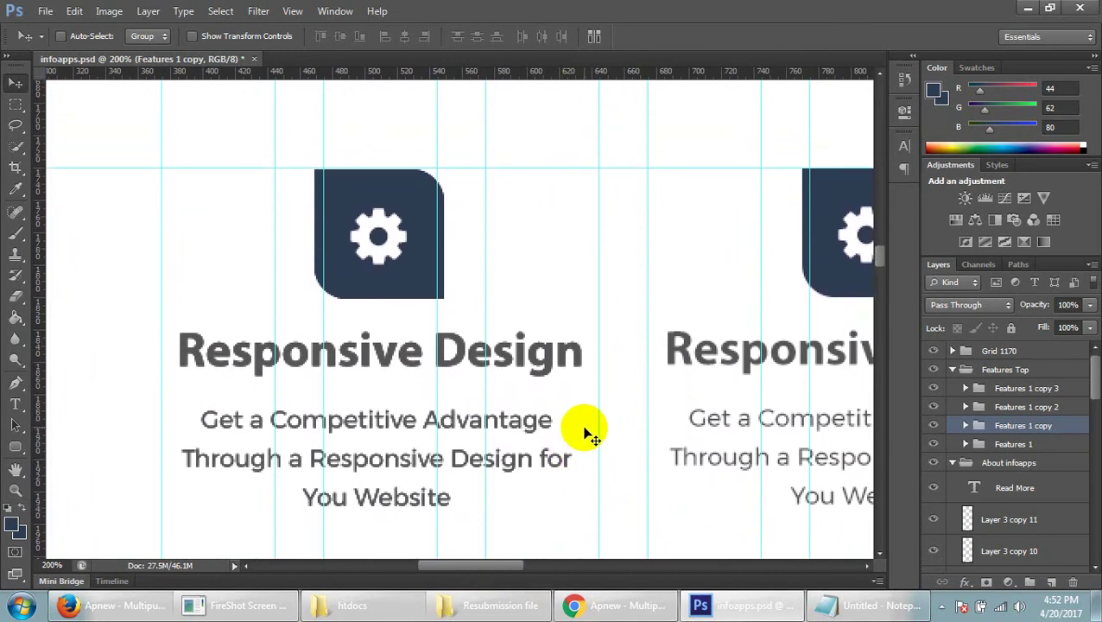
pyautogui.moveTo(499, 566); pyautogui.dragTo(522, 565)
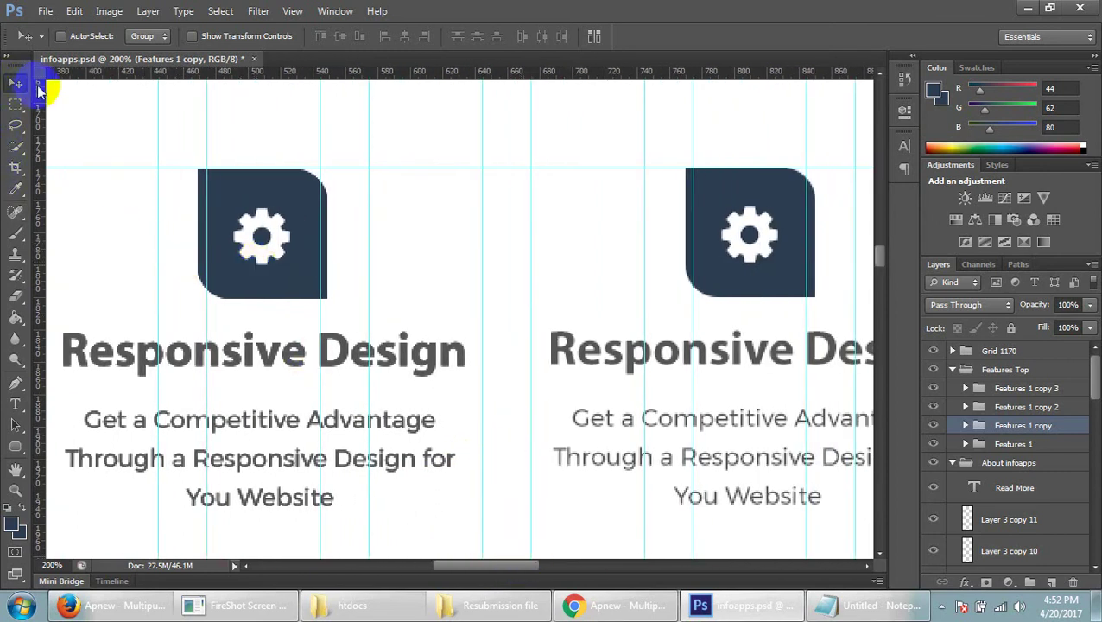
pyautogui.press('Right')
pyautogui.press('Left')
pyautogui.press('Down')
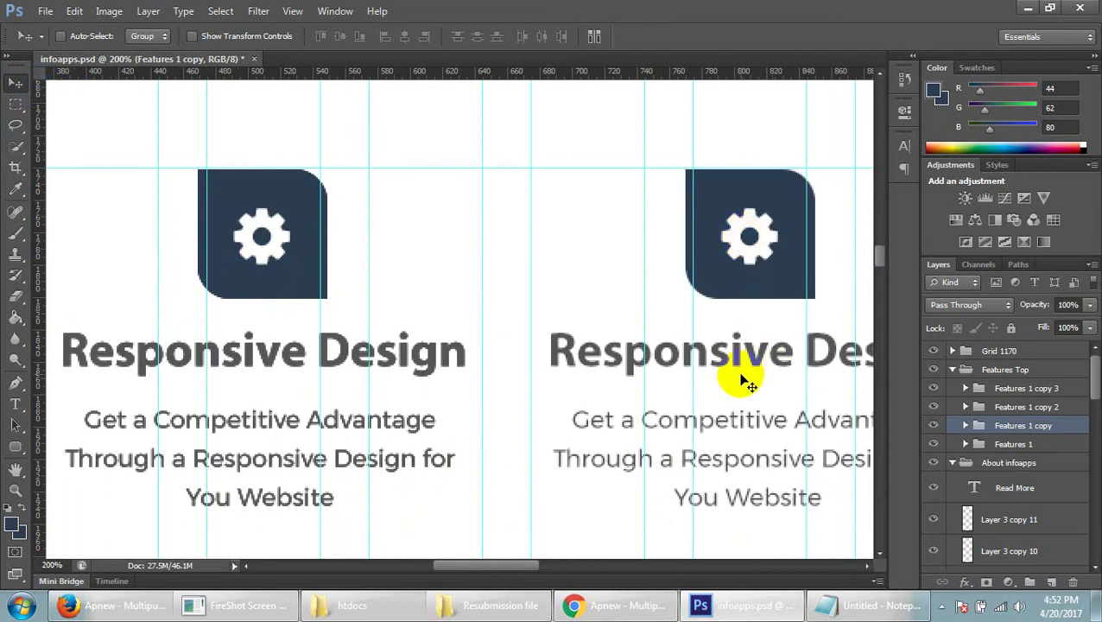
pyautogui.moveTo(501, 570)
pyautogui.mouseDown()
pyautogui.moveTo(532, 571)
pyautogui.moveTo(490, 581)
pyautogui.mouseUp()
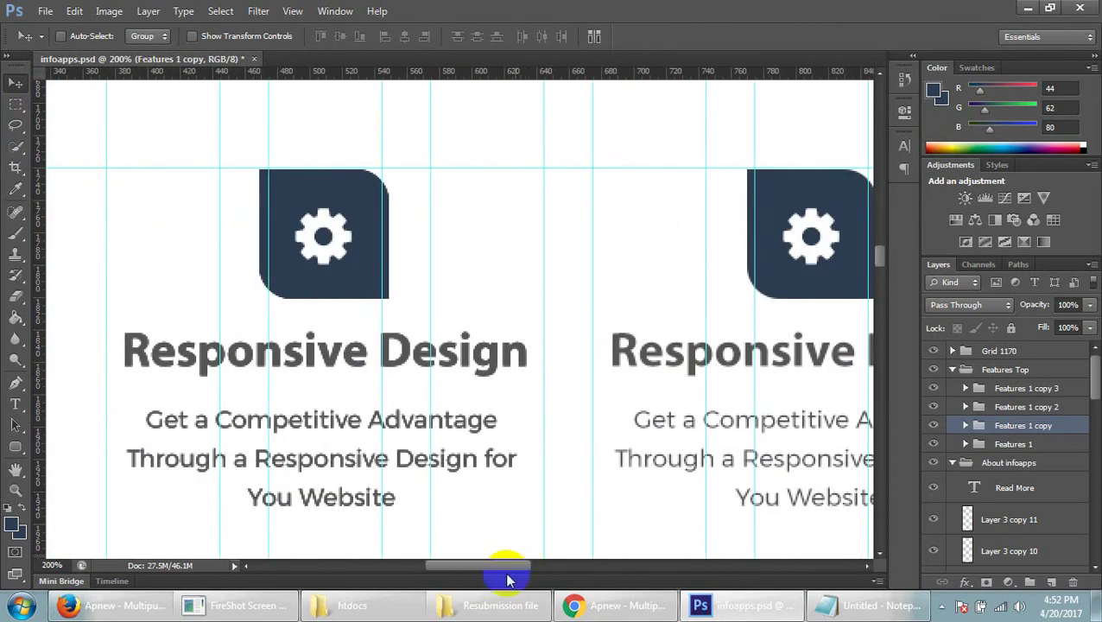
pyautogui.moveTo(484, 572); pyautogui.dragTo(480, 568)
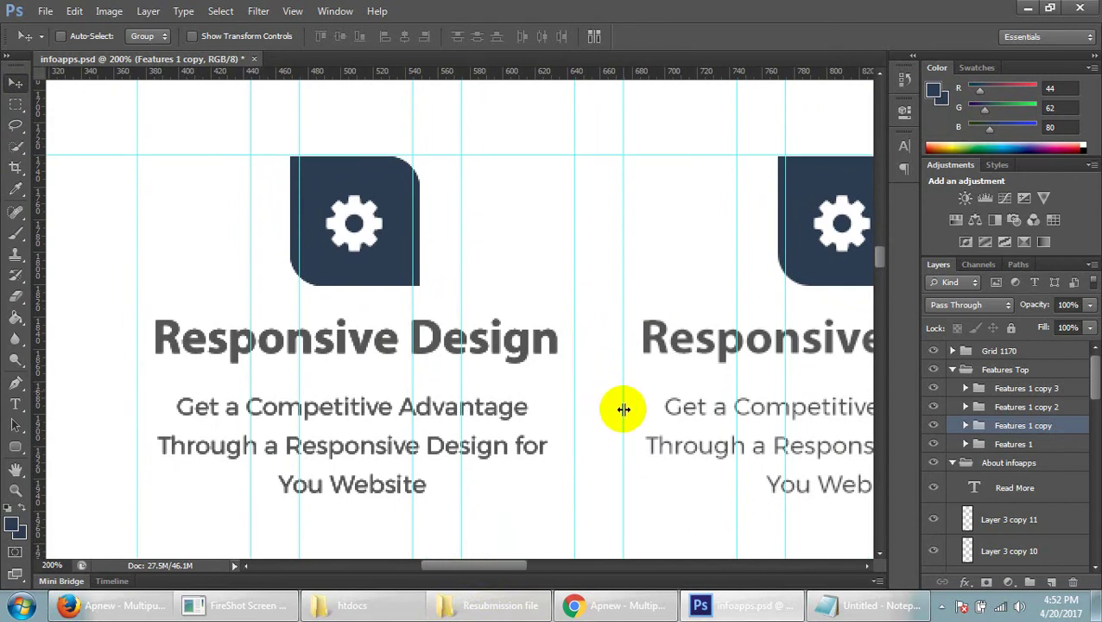
pyautogui.scroll(-3, 622, 406)
pyautogui.scroll(1, 624, 407)
pyautogui.scroll(1, 624, 407)
pyautogui.moveTo(516, 564); pyautogui.dragTo(580, 565)
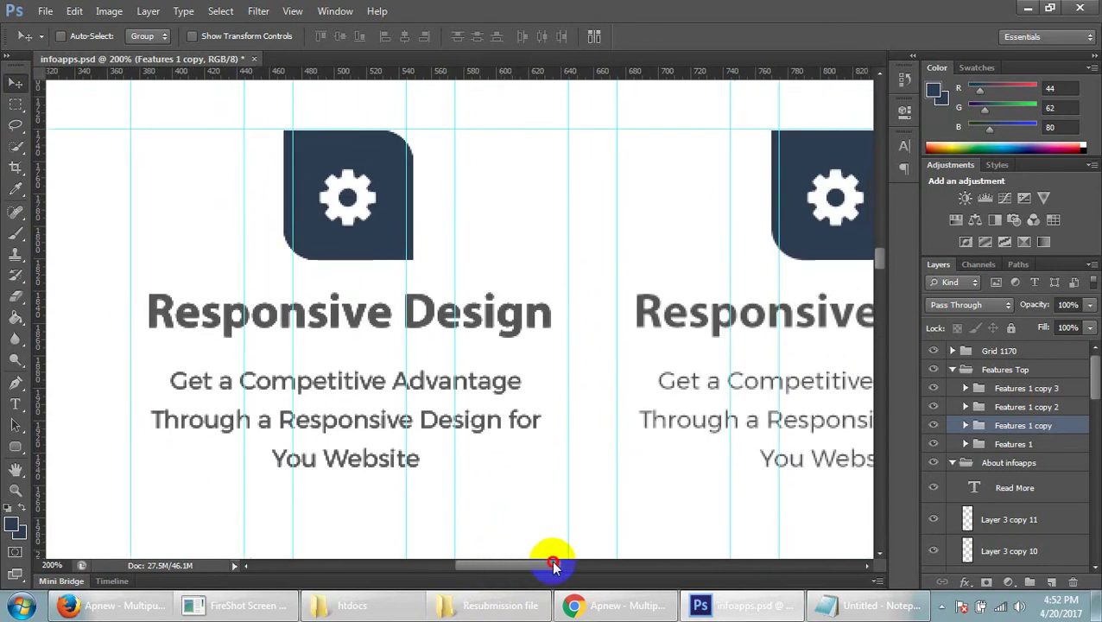
# - Move the Features 1 copy 2 group into the third column position and nudge it into place
pyautogui.click(1028, 406)
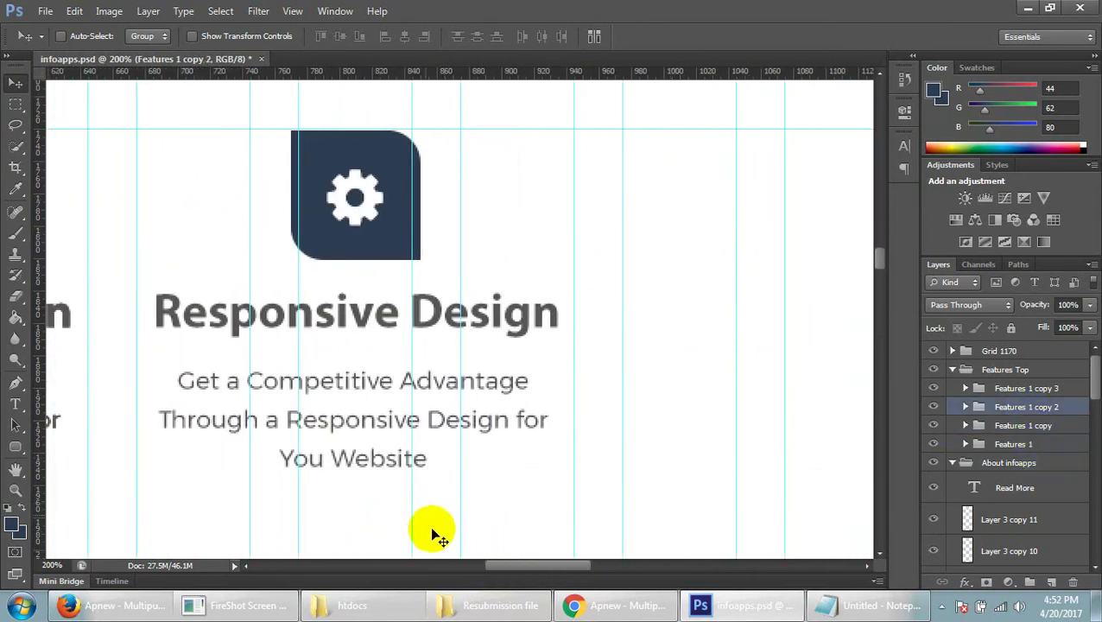
pyautogui.moveTo(529, 565); pyautogui.dragTo(490, 566)
pyautogui.moveTo(154, 223); pyautogui.dragTo(769, 221)
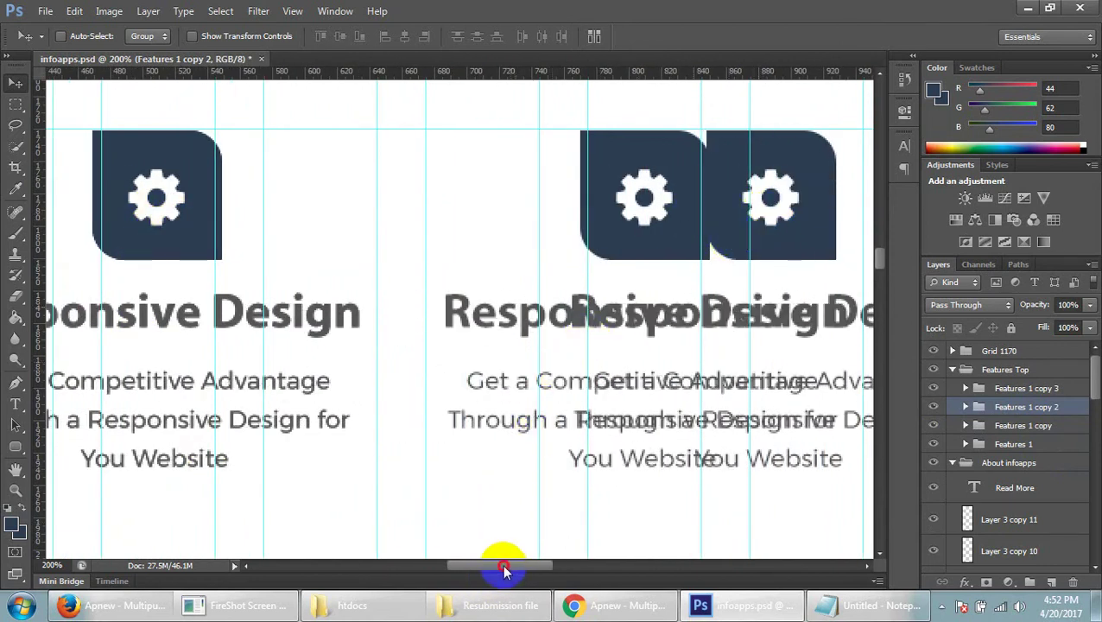
pyautogui.moveTo(505, 570); pyautogui.dragTo(572, 556)
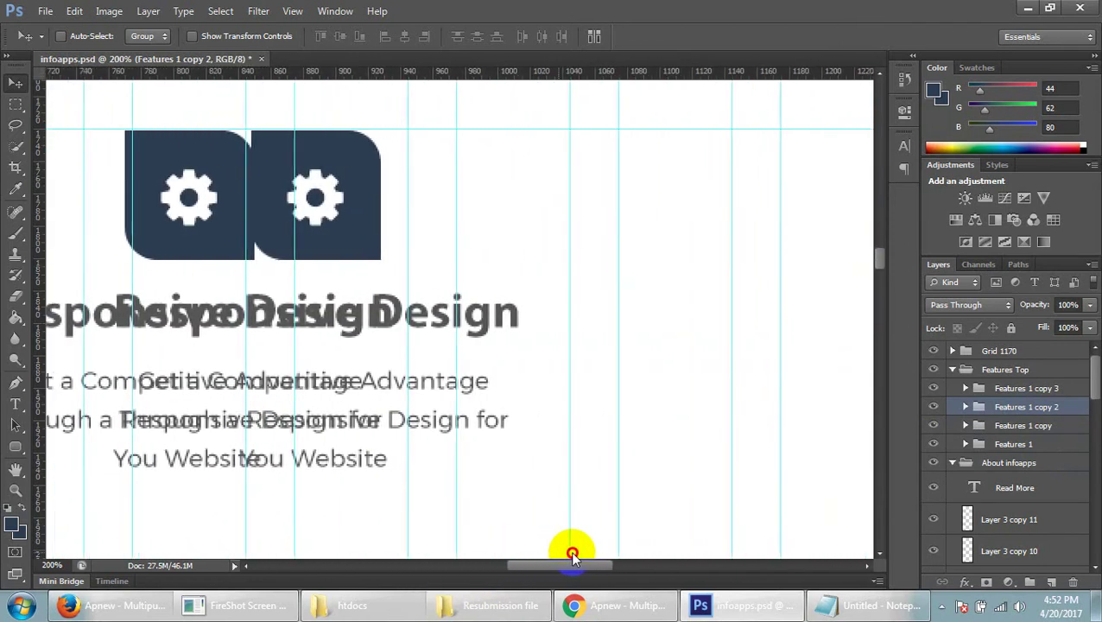
pyautogui.moveTo(305, 216)
pyautogui.mouseDown()
pyautogui.moveTo(726, 231)
pyautogui.moveTo(647, 221)
pyautogui.mouseUp()
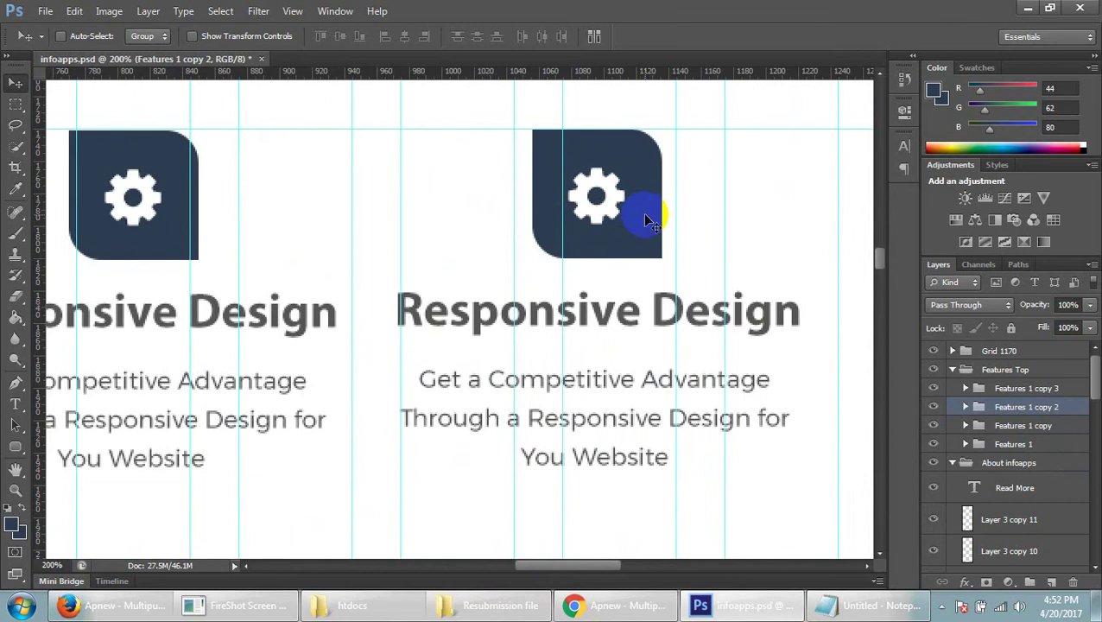
pyautogui.press('Down')
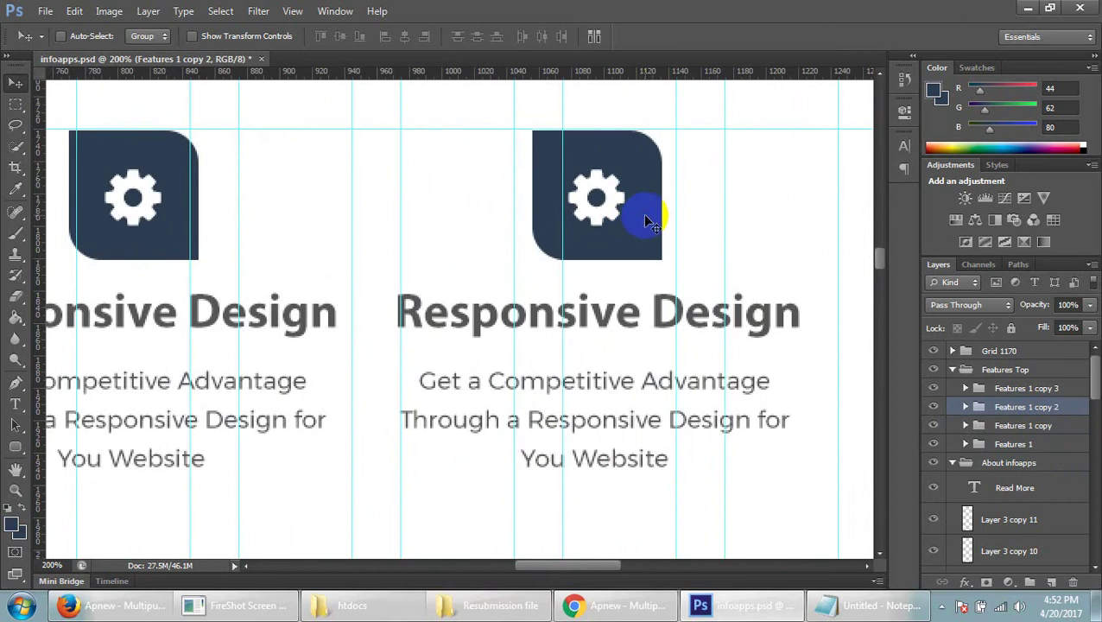
pyautogui.press('Right')
pyautogui.press('Right')
pyautogui.press('Right')
pyautogui.press('Right')
pyautogui.press('Right')
pyautogui.press('Right')
pyautogui.press('Right')
pyautogui.press('Right')
pyautogui.press('Right')
pyautogui.press('Right')
pyautogui.moveTo(560, 566); pyautogui.dragTo(527, 583)
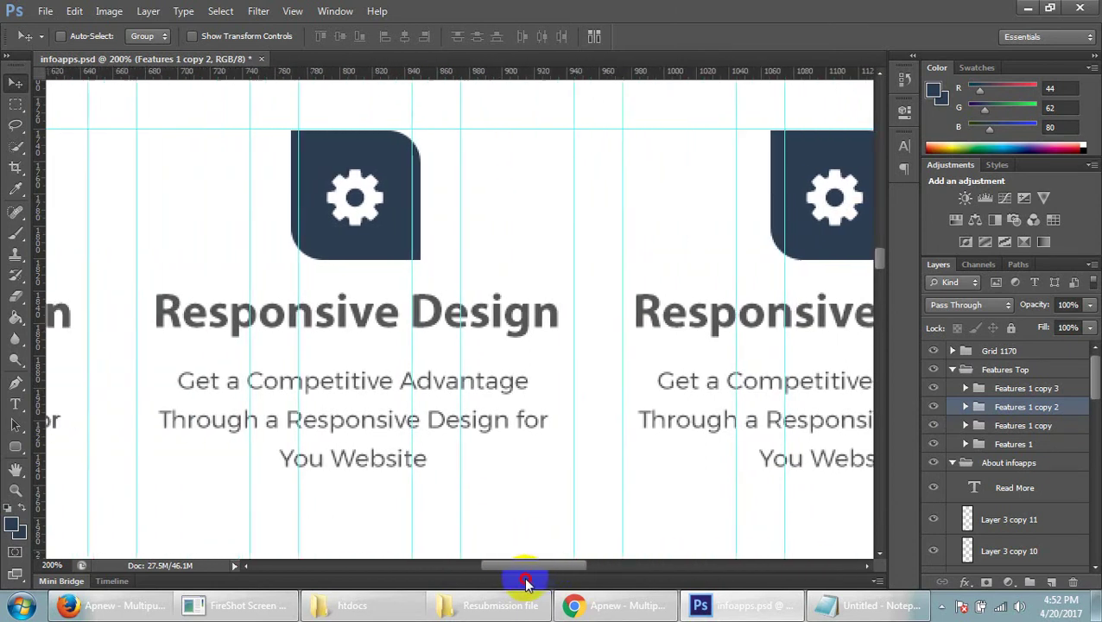
pyautogui.press('Right')
pyautogui.press('Right')
pyautogui.press('Right')
pyautogui.press('Right')
pyautogui.press('Right')
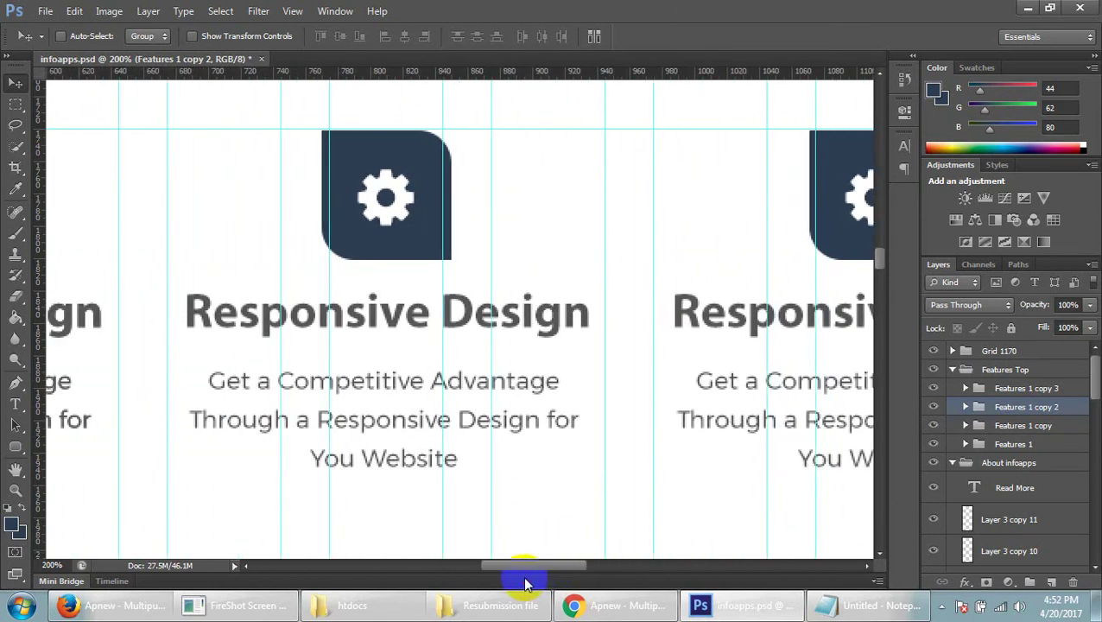
pyautogui.moveTo(536, 568); pyautogui.dragTo(644, 553)
# - Reposition the second column and make the Features 1 copy 2 group visible again
pyautogui.click(1045, 426)
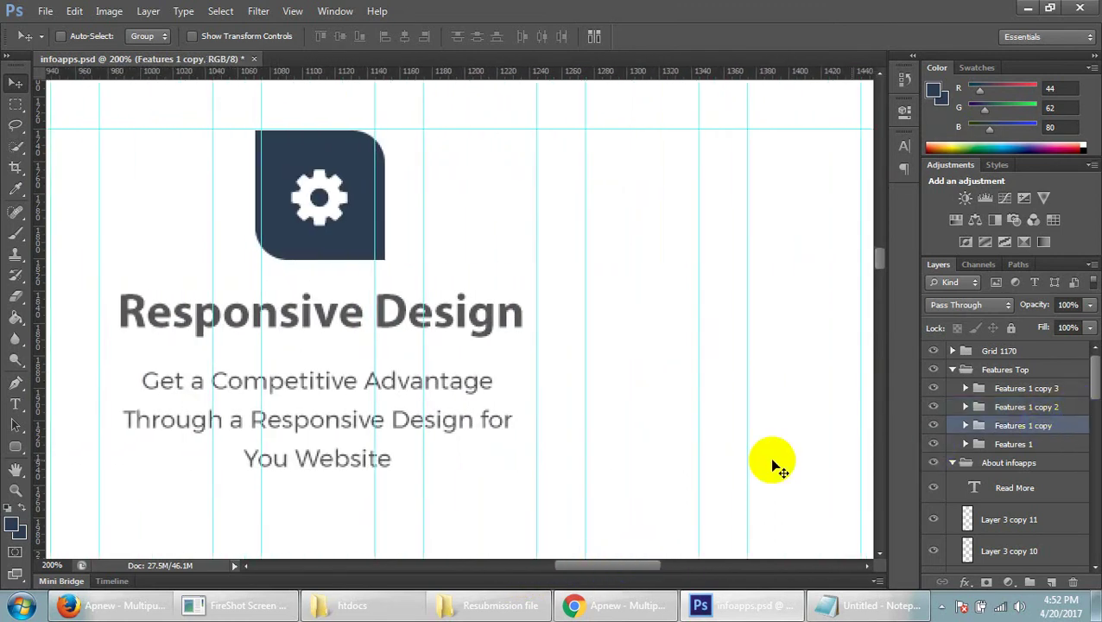
pyautogui.moveTo(615, 566); pyautogui.dragTo(507, 566)
pyautogui.moveTo(178, 220); pyautogui.dragTo(639, 248)
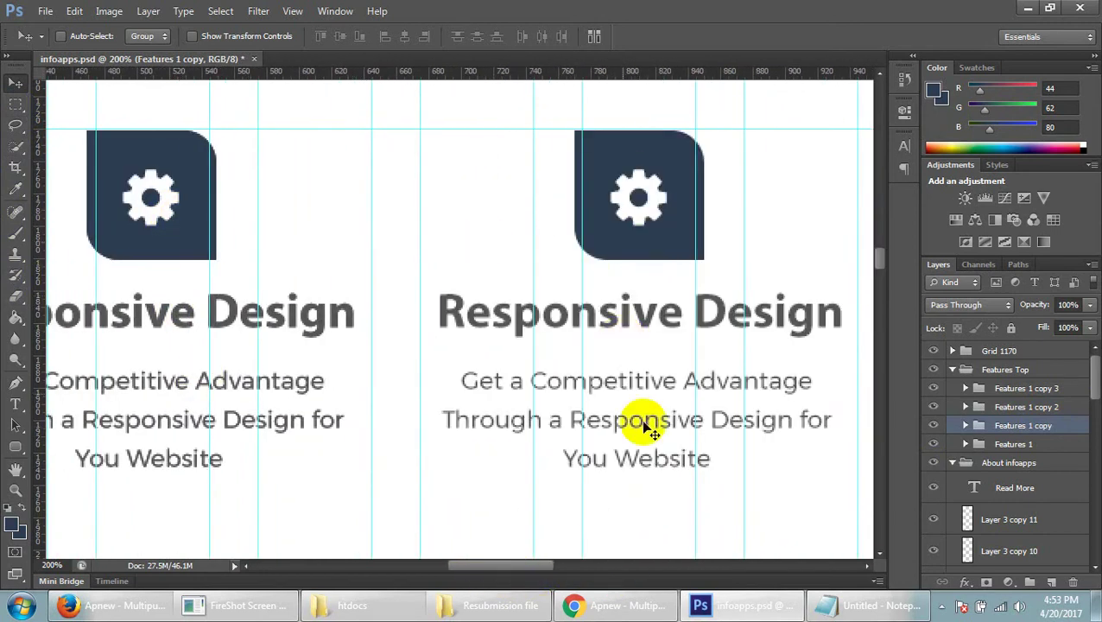
pyautogui.click(950, 407)
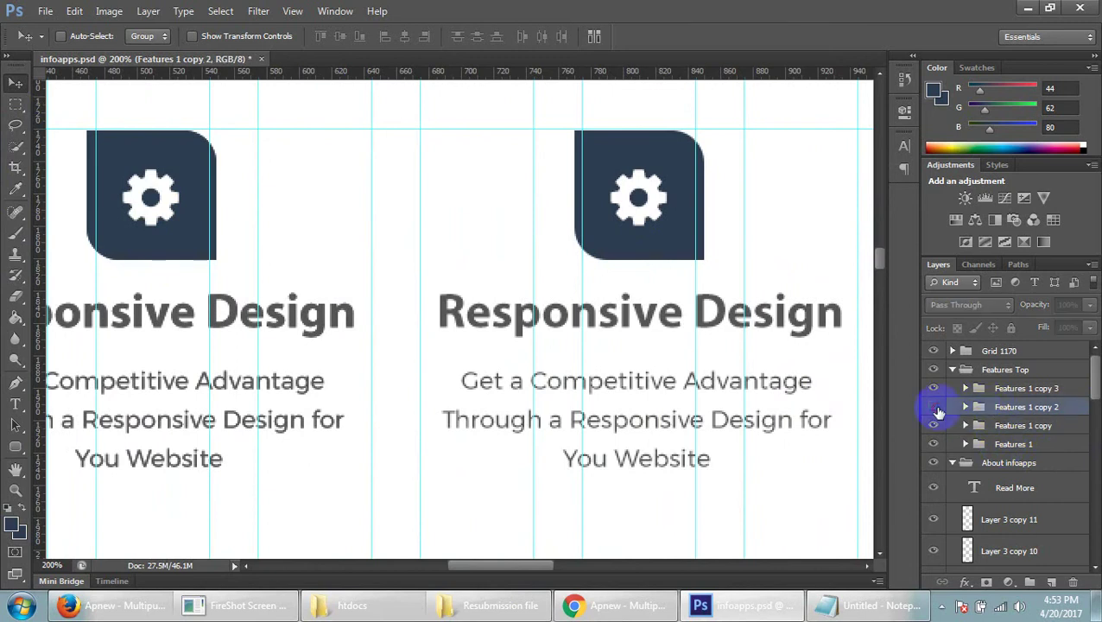
pyautogui.click(935, 407)
pyautogui.click(936, 408)
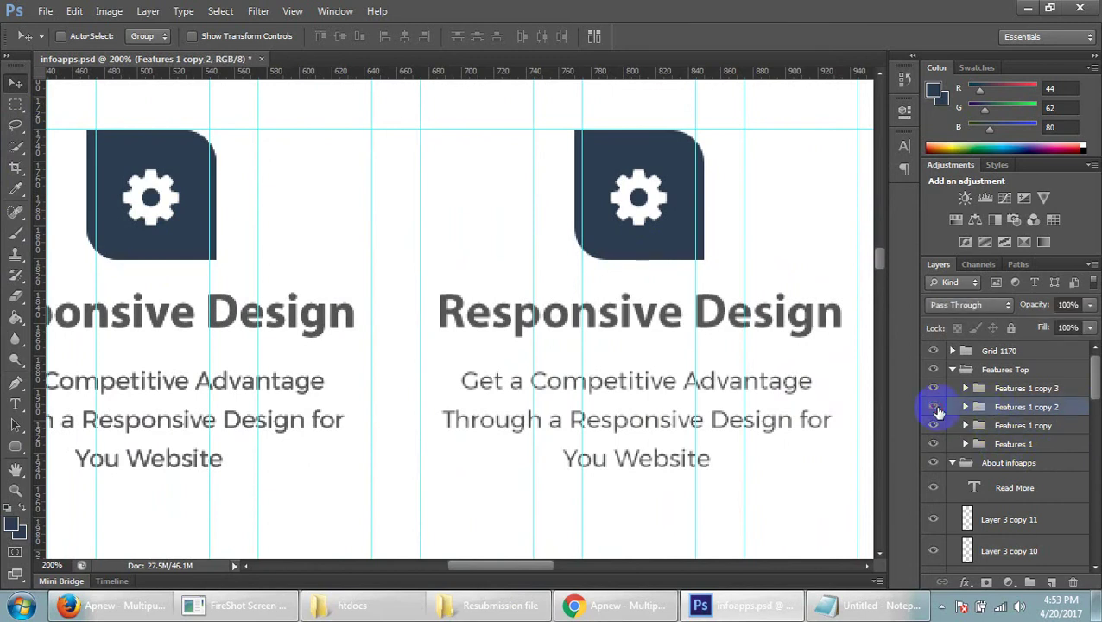
pyautogui.click(934, 407)
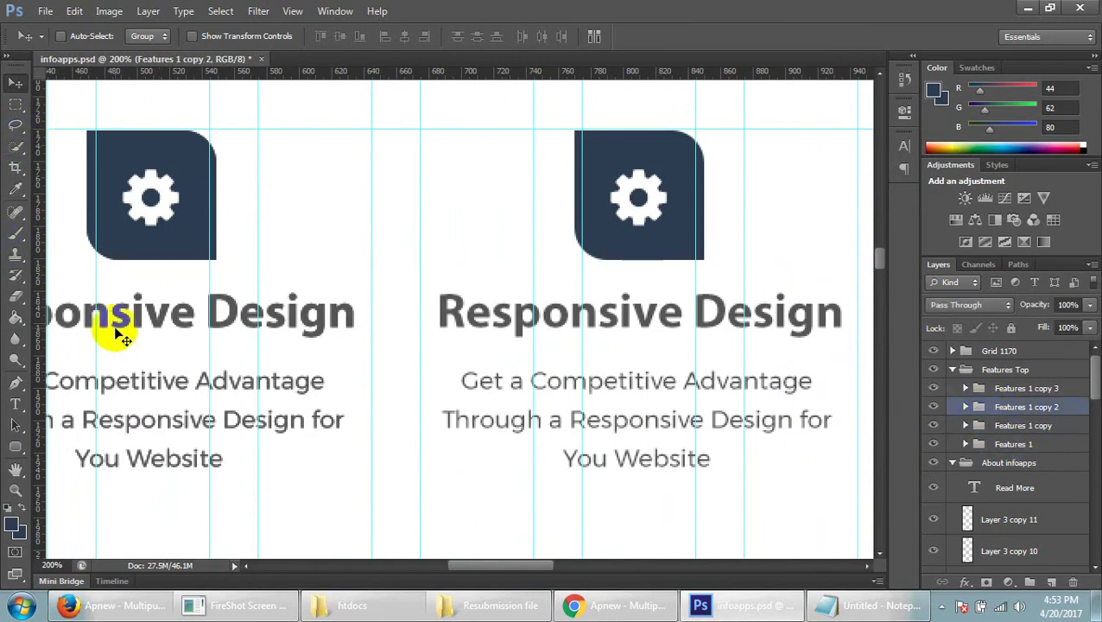
pyautogui.click(661, 298)
pyautogui.moveTo(661, 298); pyautogui.dragTo(953, 255)
pyautogui.moveTo(1027, 251); pyautogui.dragTo(256, 244)
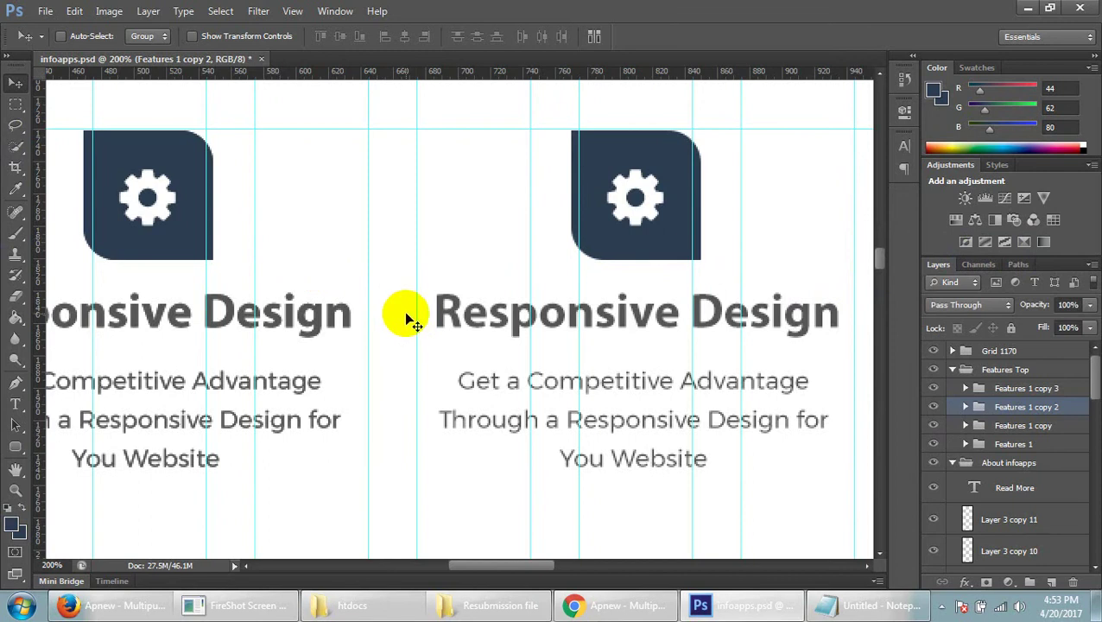
# - Zoom out to review the whole feature row, undo the last shift, and select Features 1 copy 3
pyautogui.hotkey('ctrl', '-')
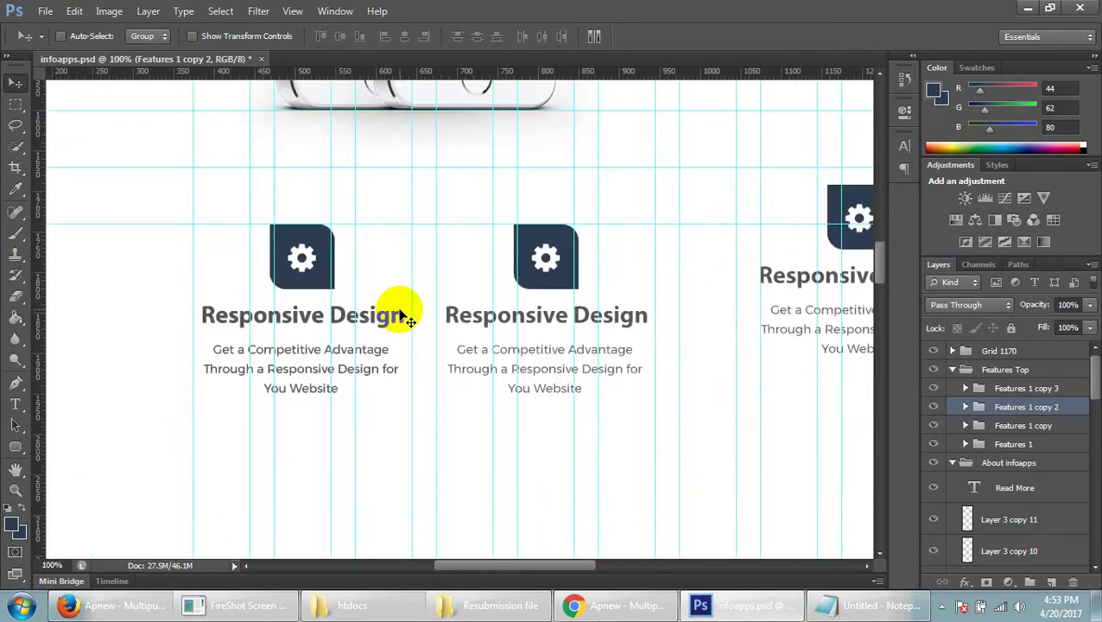
pyautogui.hotkey('ctrl', '-')
pyautogui.moveTo(492, 566); pyautogui.dragTo(532, 562)
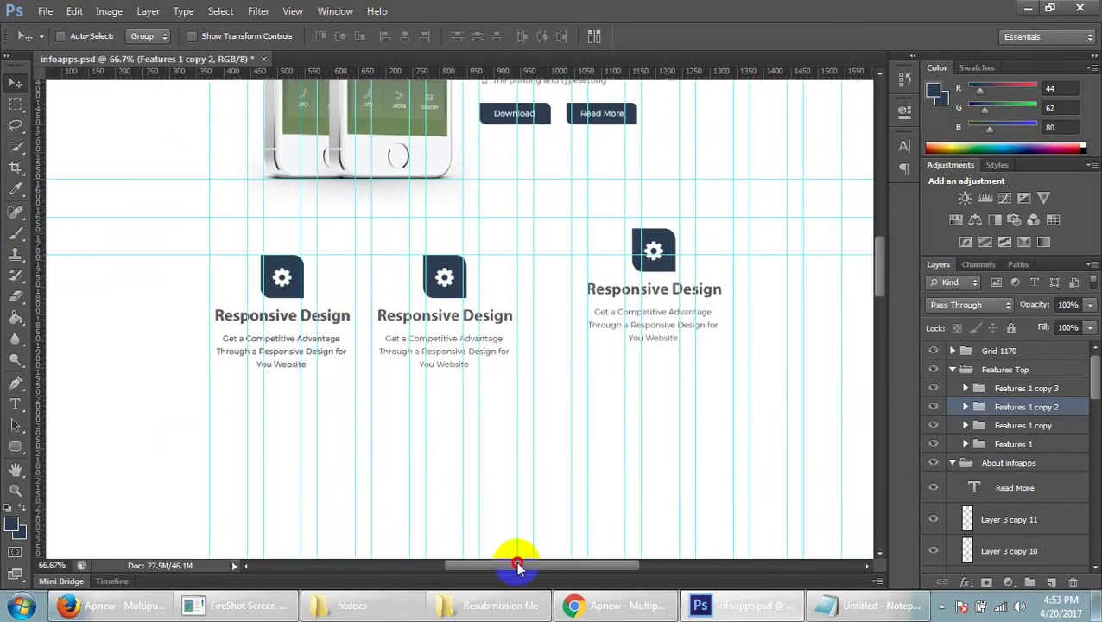
pyautogui.hotkey('ctrl', 'z')
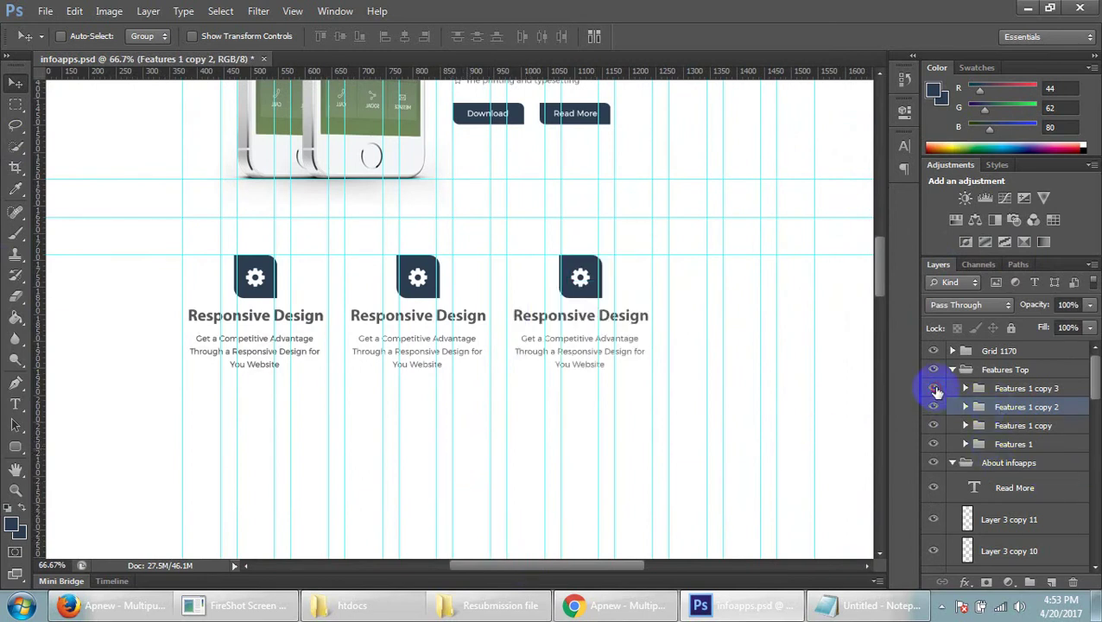
pyautogui.click(1030, 388)
# - Place the last feature group in the fourth column of the row
pyautogui.moveTo(253, 278)
pyautogui.mouseDown()
pyautogui.moveTo(555, 297)
pyautogui.moveTo(736, 289)
pyautogui.mouseUp()
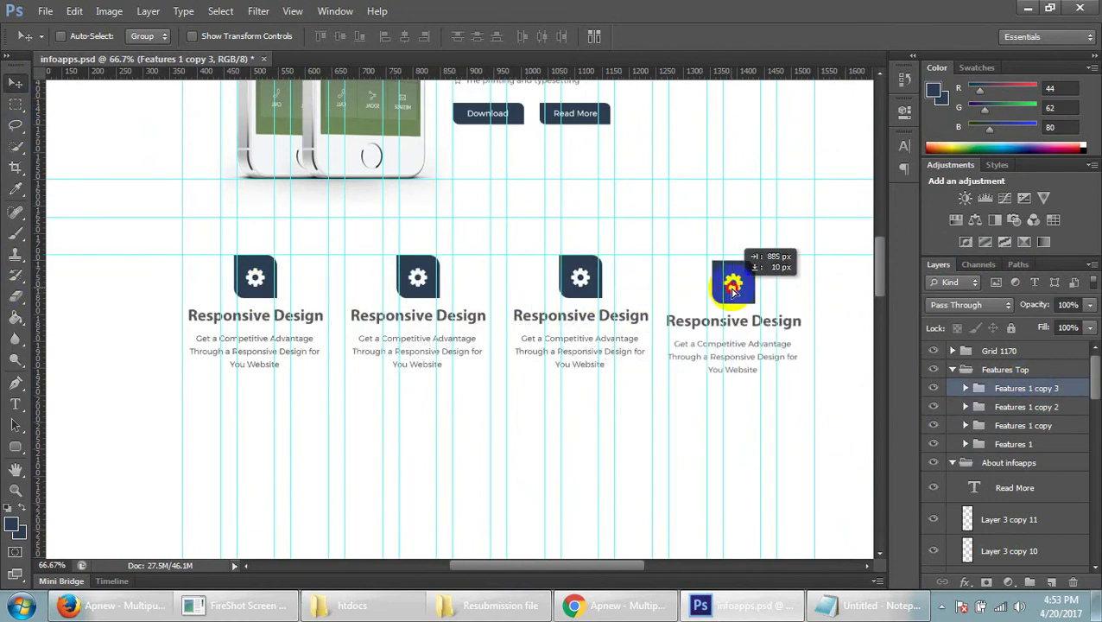
pyautogui.moveTo(736, 289); pyautogui.dragTo(736, 290)
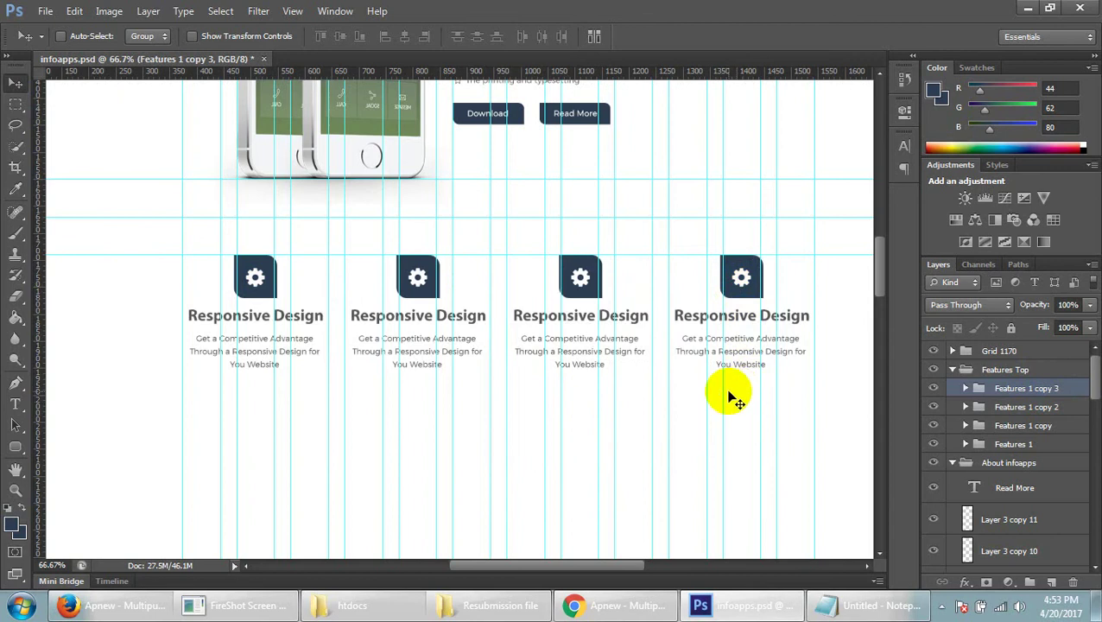
pyautogui.scroll(2, 730, 398)
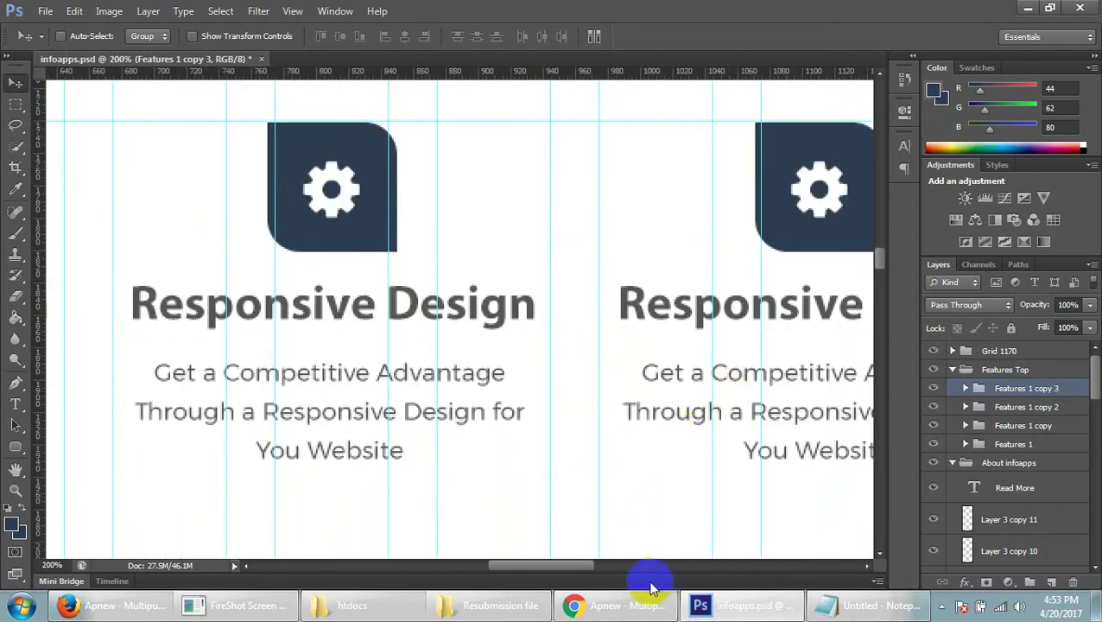
pyautogui.moveTo(585, 570); pyautogui.dragTo(648, 567)
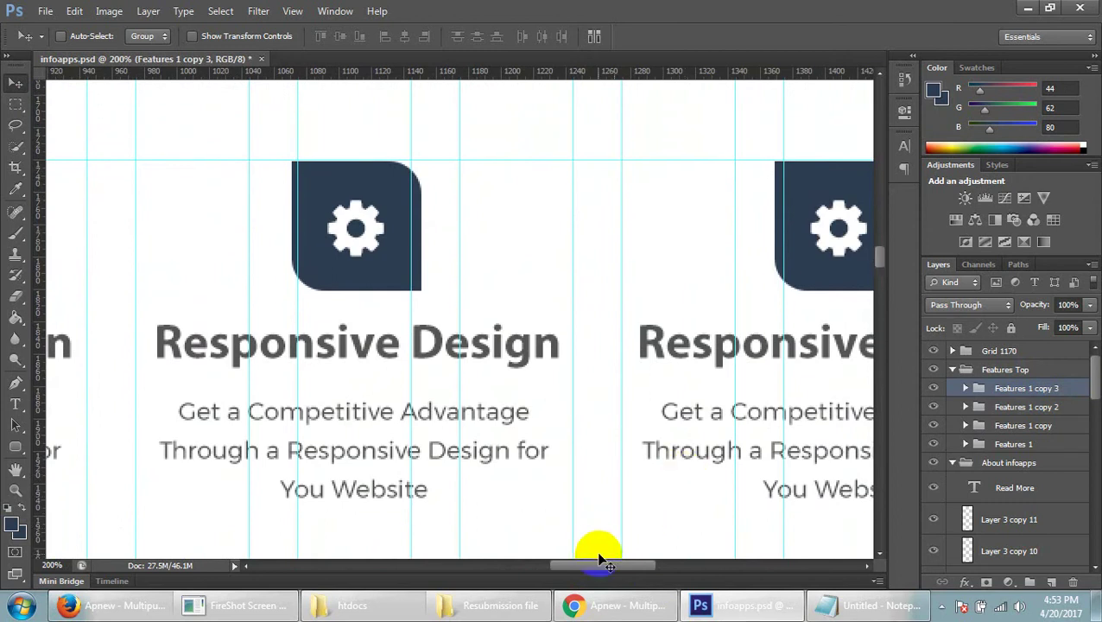
pyautogui.moveTo(616, 567); pyautogui.dragTo(659, 565)
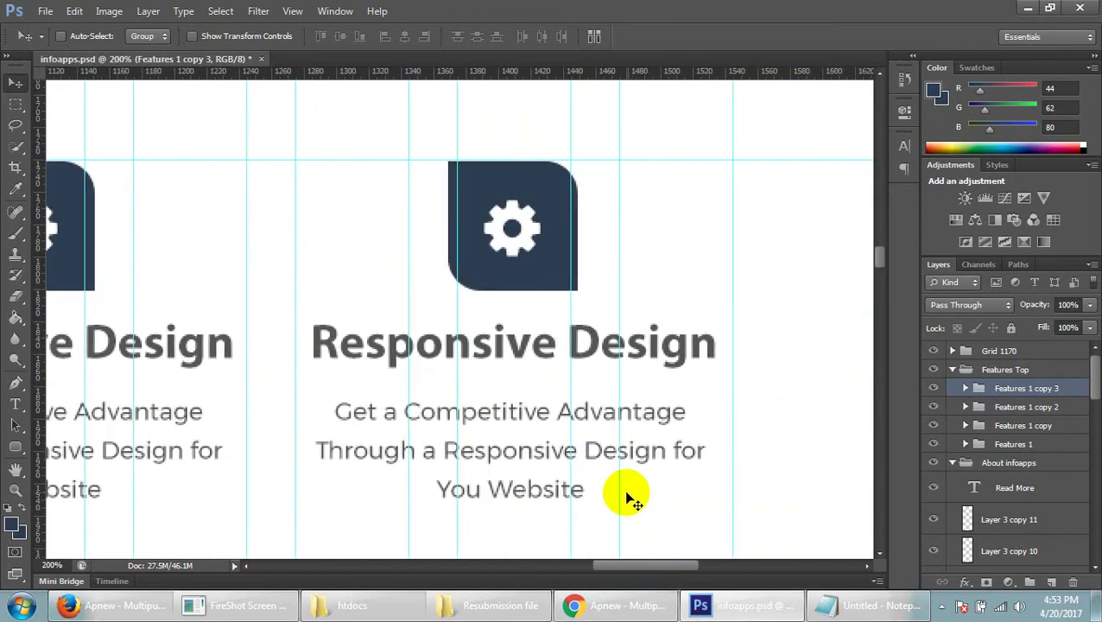
# - Zoom out to see the row, then zoom in close on the description paragraph
pyautogui.hotkey('ctrl', '-')
pyautogui.hotkey('ctrl', '-')
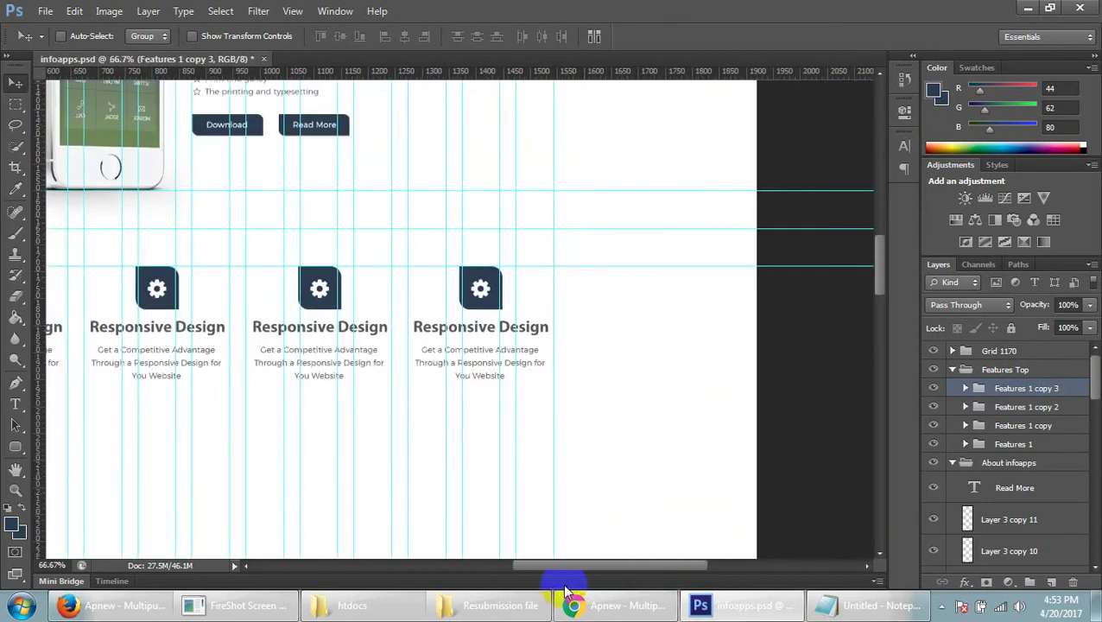
pyautogui.moveTo(584, 566); pyautogui.dragTo(519, 566)
pyautogui.scroll(-1, 386, 369)
pyautogui.scroll(-2, 413, 380)
pyautogui.hotkey('ctrl', '+')
pyautogui.hotkey('ctrl', '+')
pyautogui.hotkey('ctrl', '+')
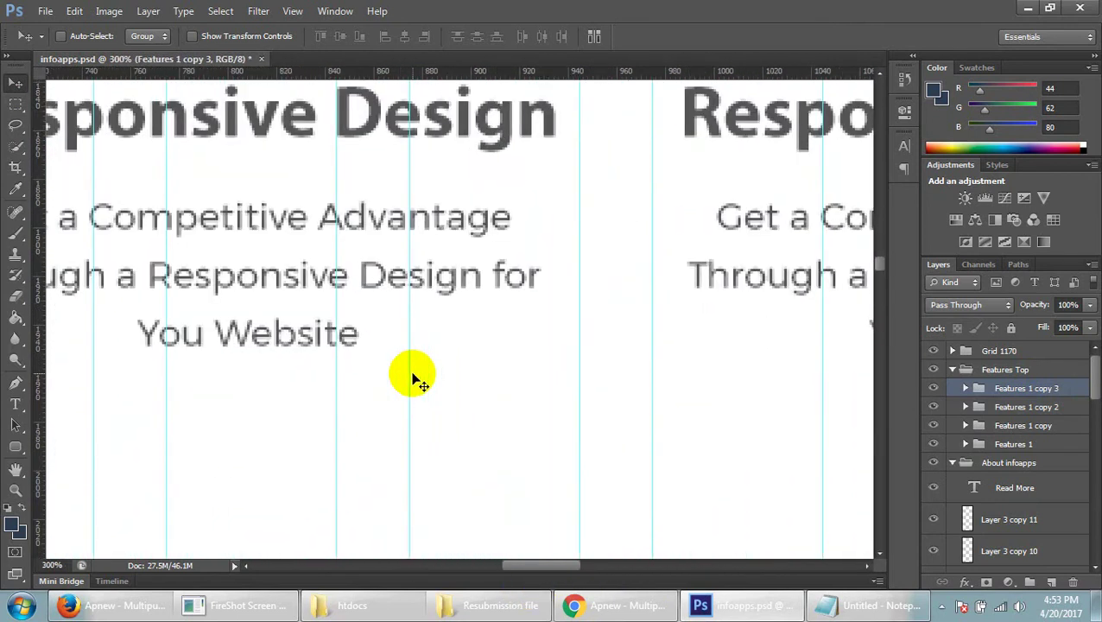
pyautogui.click(15, 403)
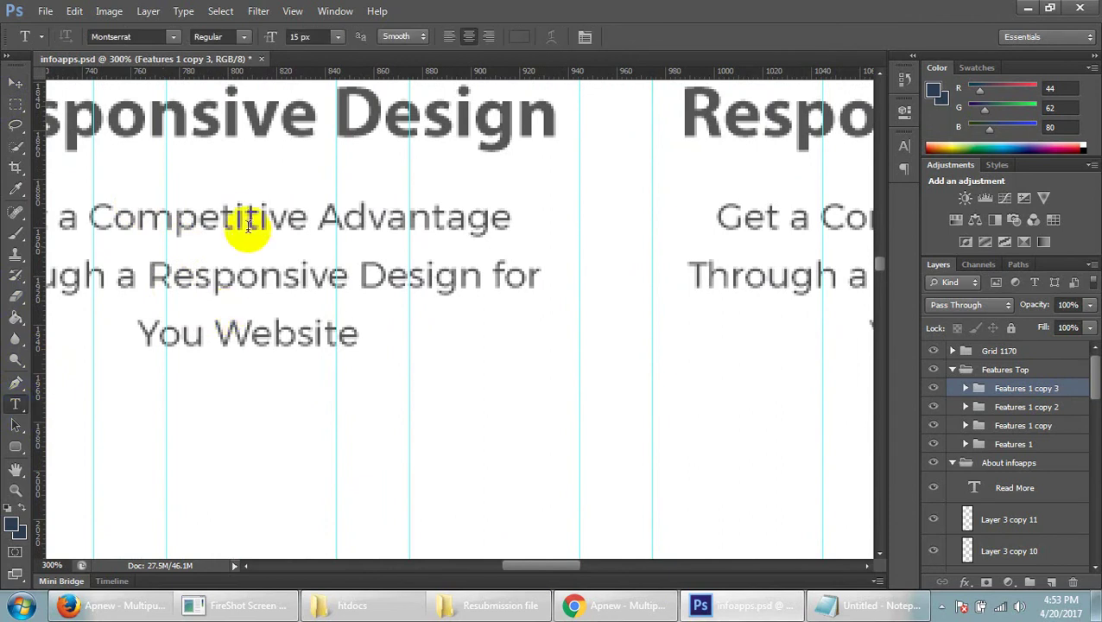
pyautogui.click(251, 216)
pyautogui.doubleClick(250, 216)
pyautogui.tripleClick(251, 216)
pyautogui.click(585, 36)
pyautogui.click(842, 179)
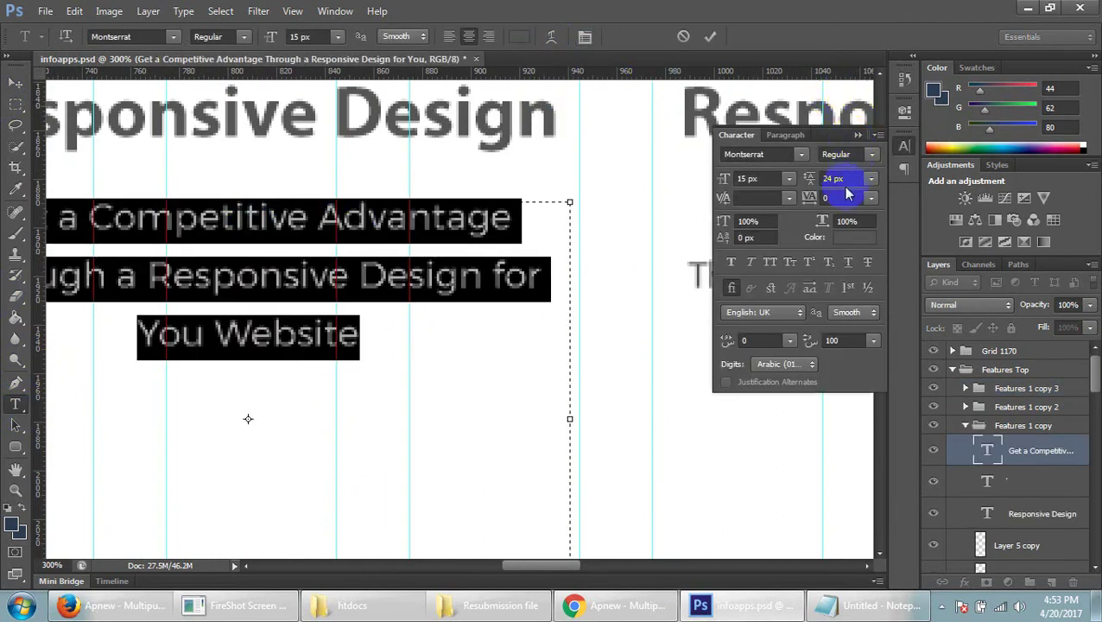
pyautogui.click(751, 221)
pyautogui.hotkey('ctrl', '-')
pyautogui.hotkey('ctrl', '-')
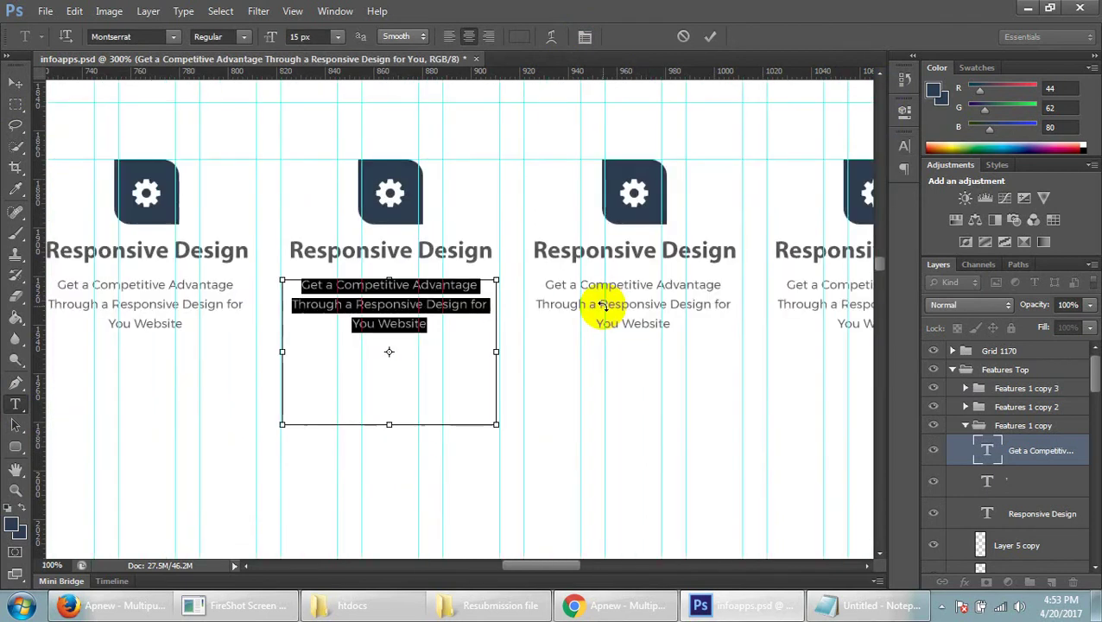
pyautogui.hotkey('ctrl', '-')
pyautogui.scroll(1, 604, 309)
pyautogui.scroll(1, 615, 315)
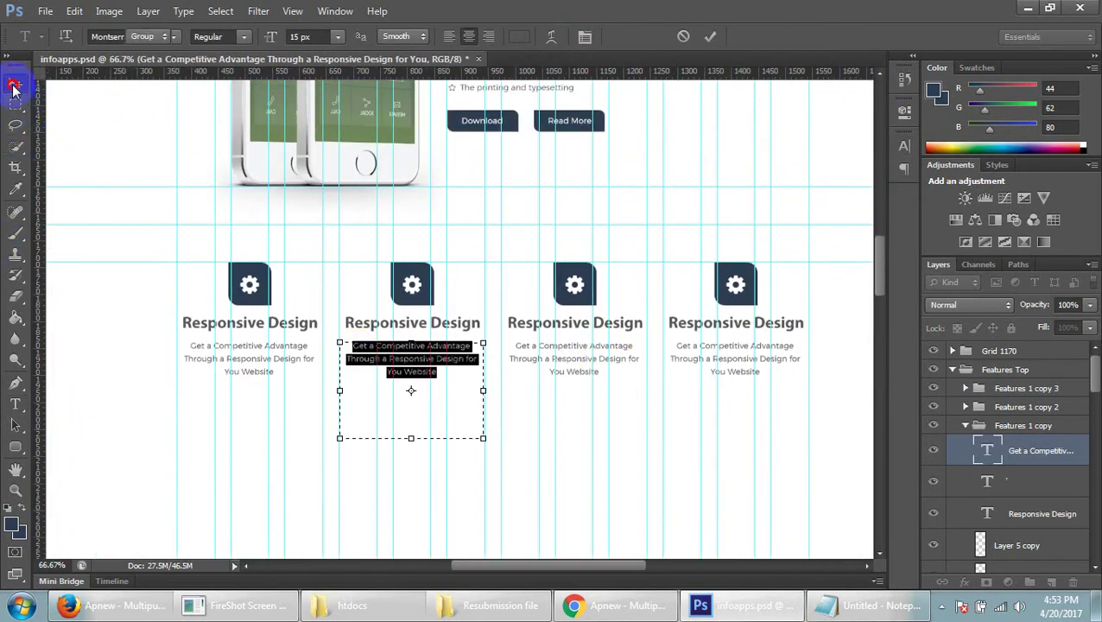
pyautogui.click(13, 87)
pyautogui.click(15, 404)
pyautogui.scroll(1, 400, 423)
pyautogui.scroll(2, 524, 228)
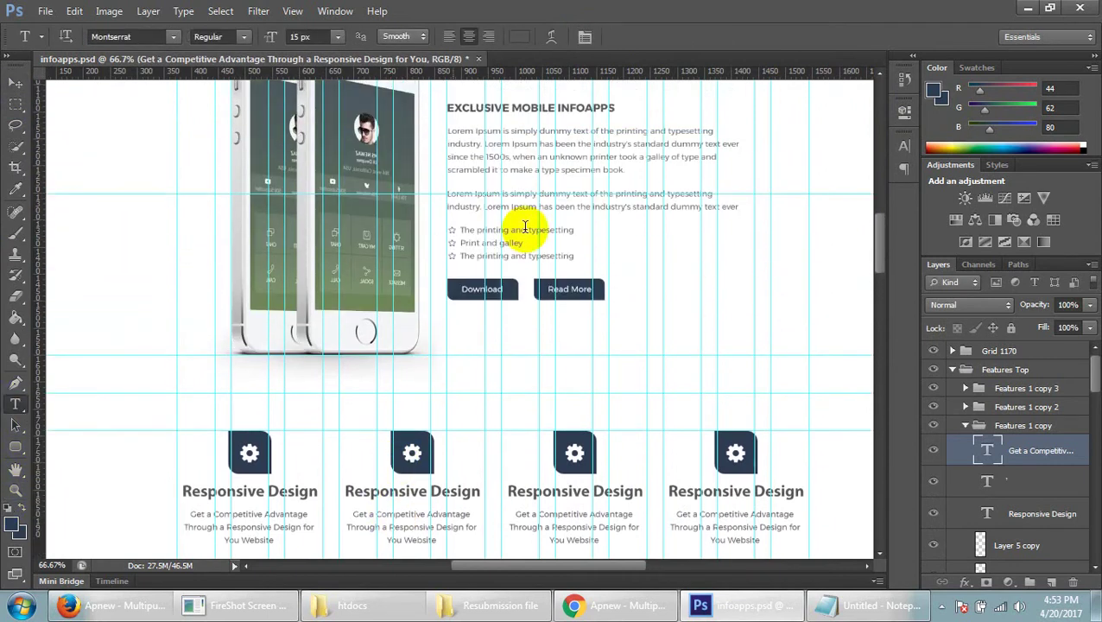
pyautogui.click(536, 144)
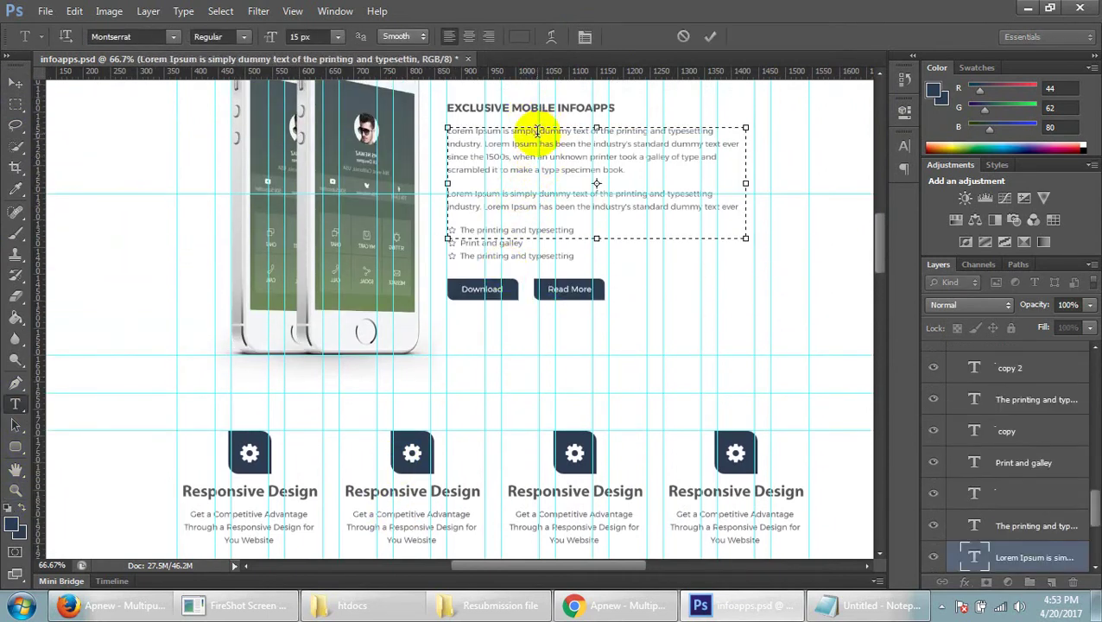
pyautogui.click(585, 36)
pyautogui.click(771, 288)
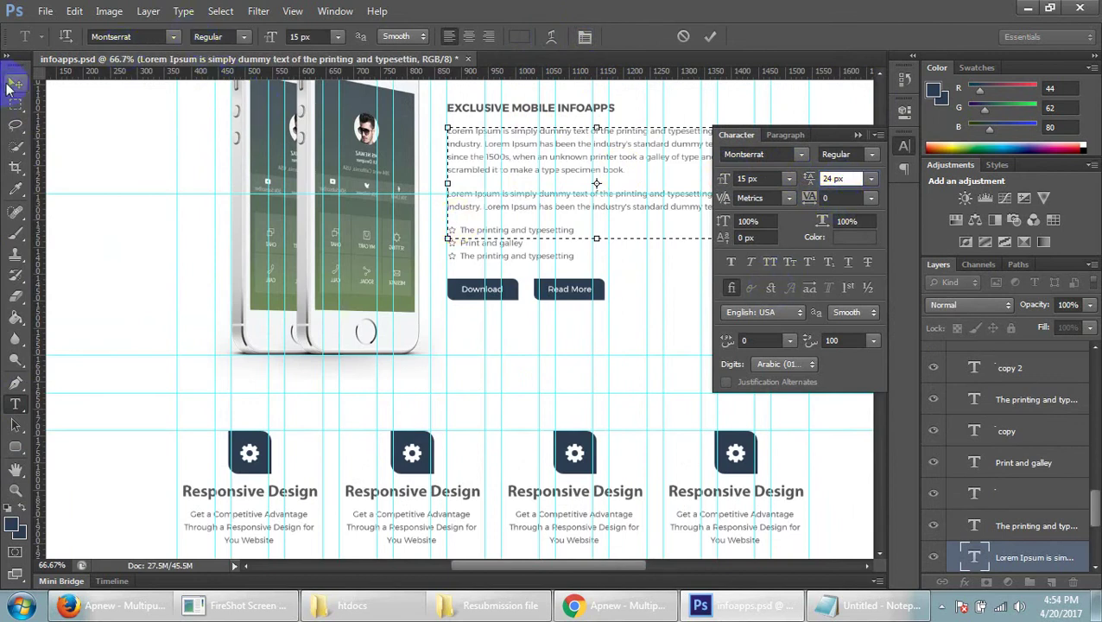
pyautogui.click(15, 84)
pyautogui.click(786, 203)
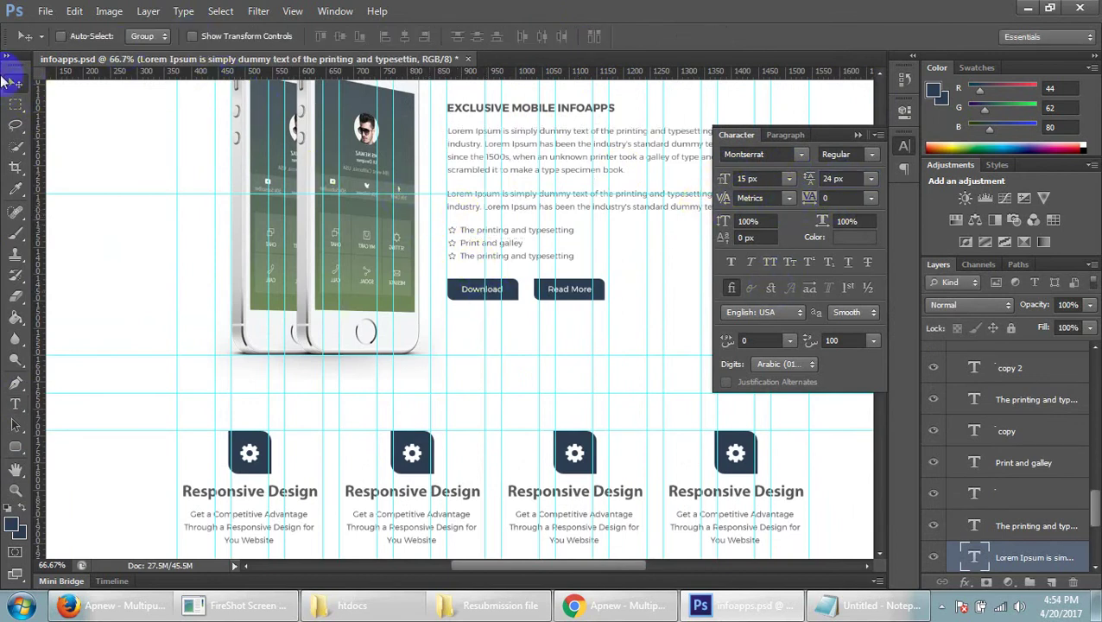
pyautogui.click(858, 135)
pyautogui.scroll(-1, 609, 522)
pyautogui.scroll(-5, 594, 527)
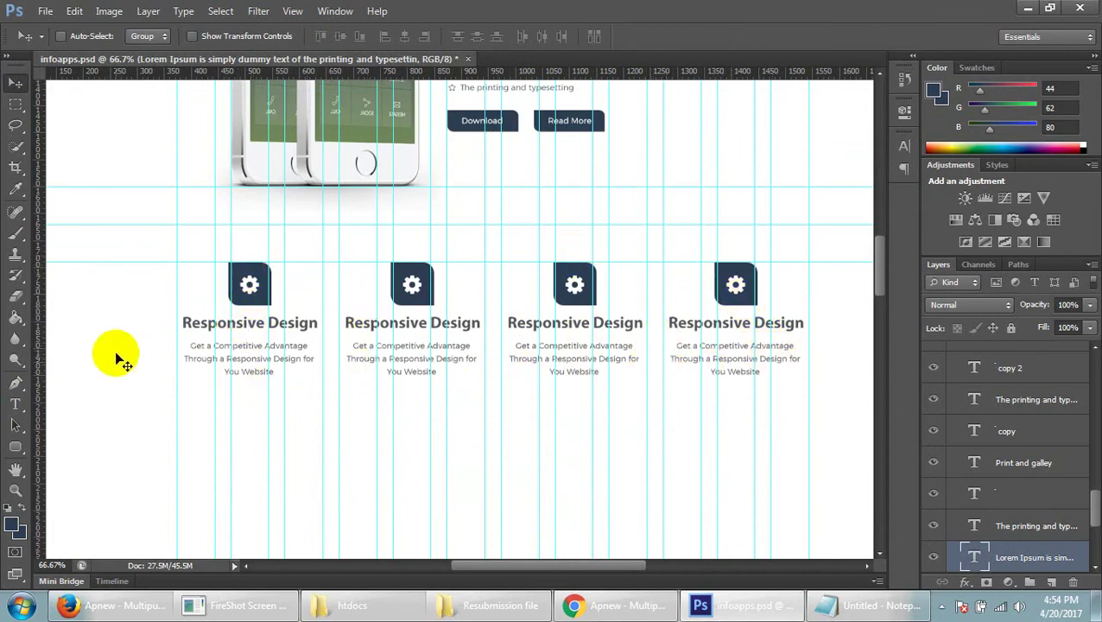
pyautogui.click(14, 404)
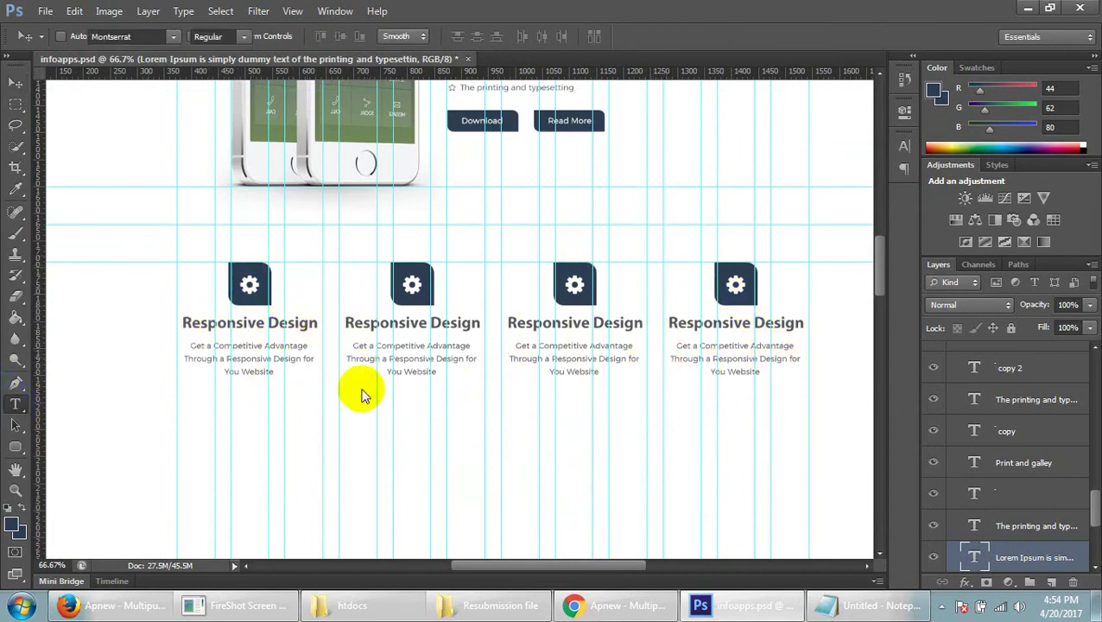
# - Replace the second column's heading text with 'Advance CSS3' and commit it
pyautogui.tripleClick(443, 322)
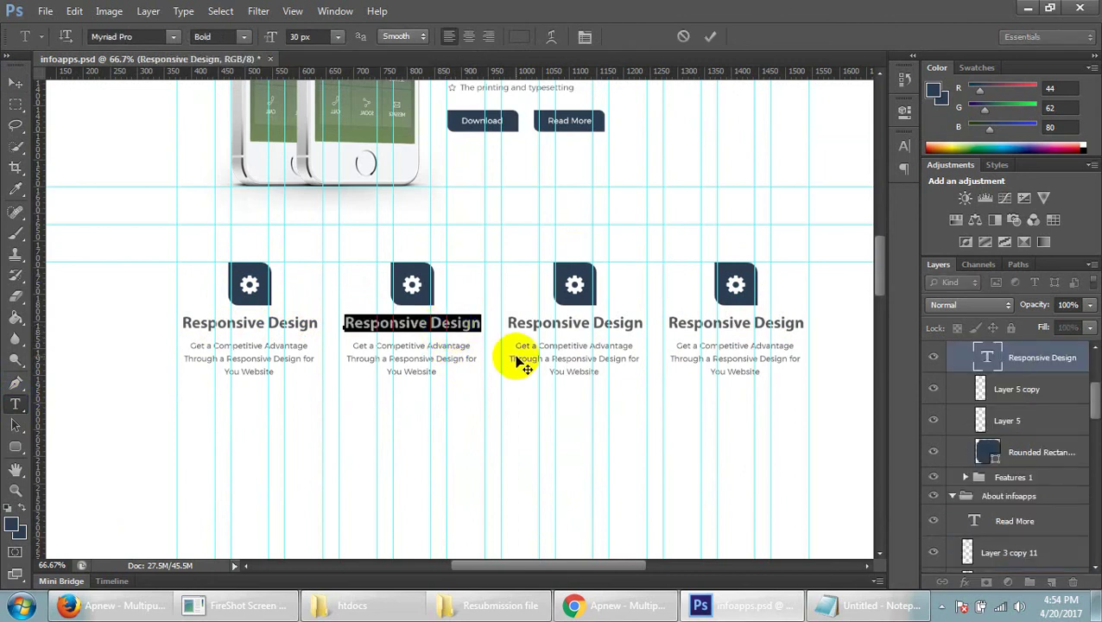
pyautogui.write('CSSS')
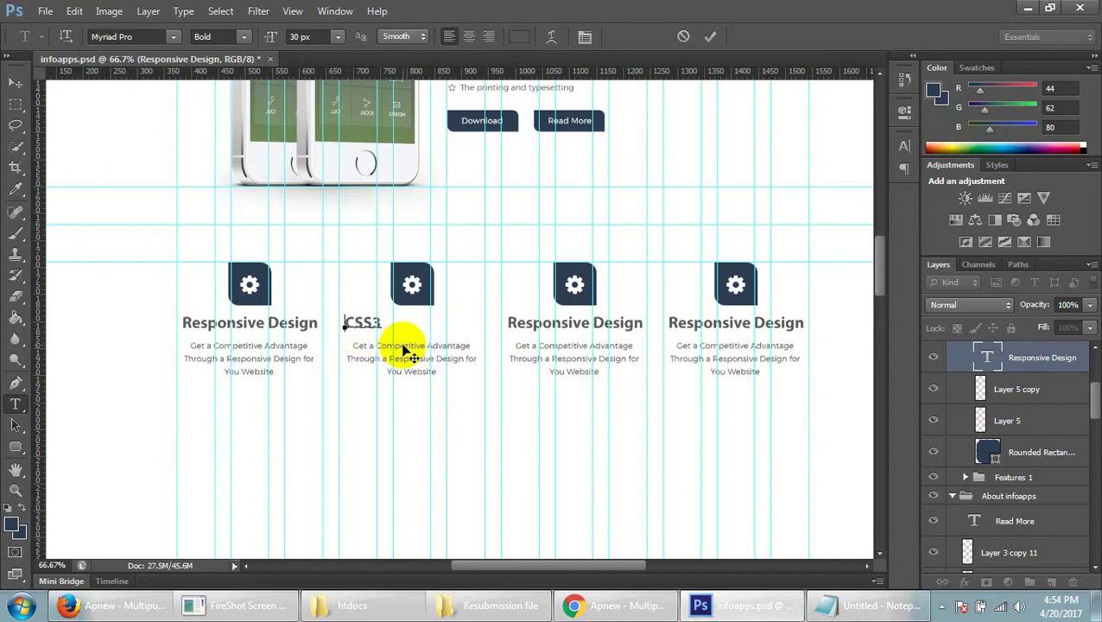
pyautogui.write('Adva')
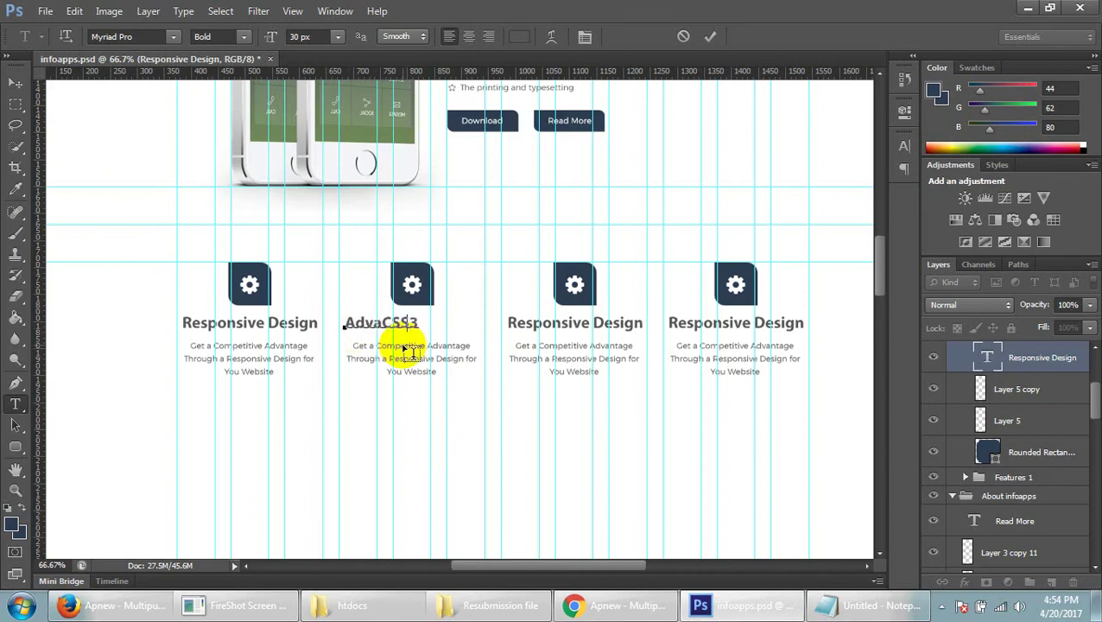
pyautogui.write('nce')
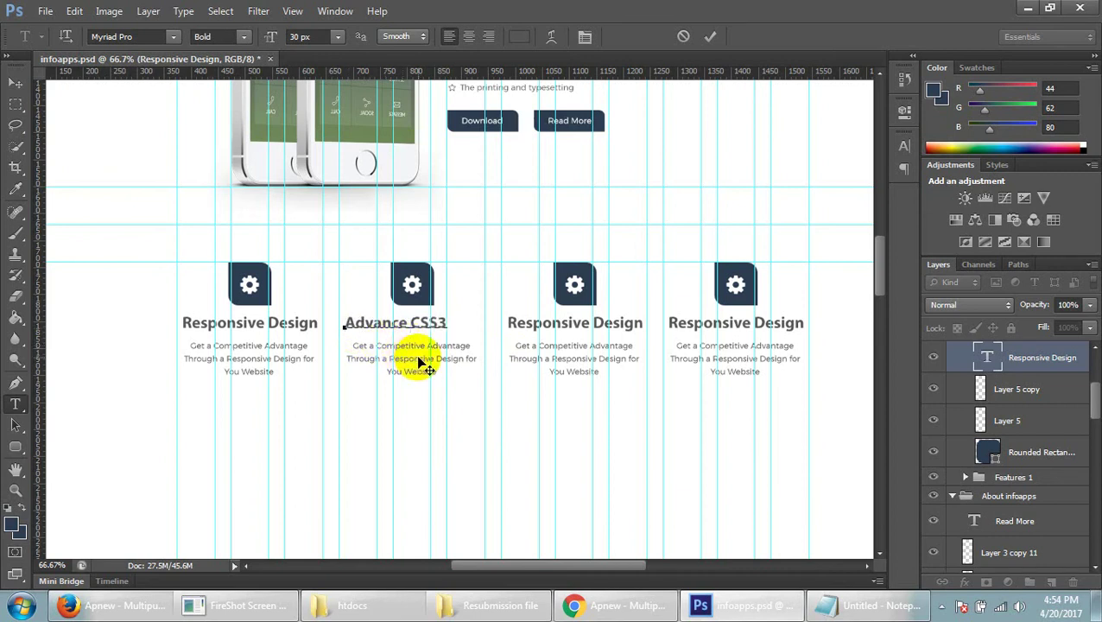
pyautogui.click(446, 323)
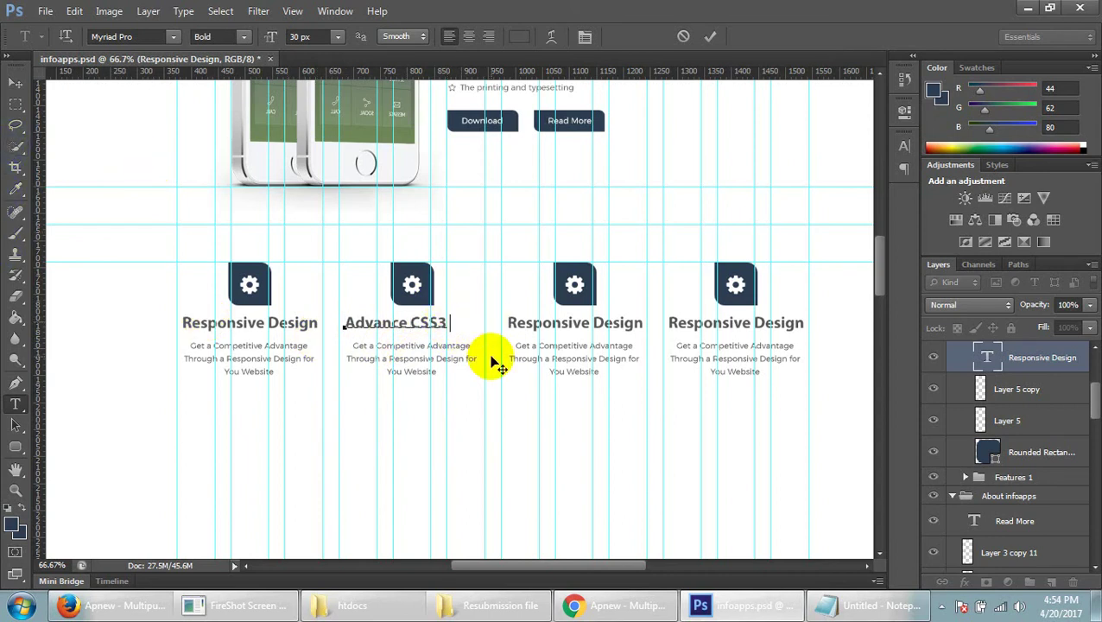
pyautogui.write('effo')
pyautogui.write('E')
pyautogui.press('BackSpace')
pyautogui.write('Effect')
pyautogui.doubleClick(464, 321)
pyautogui.press('BackSpace')
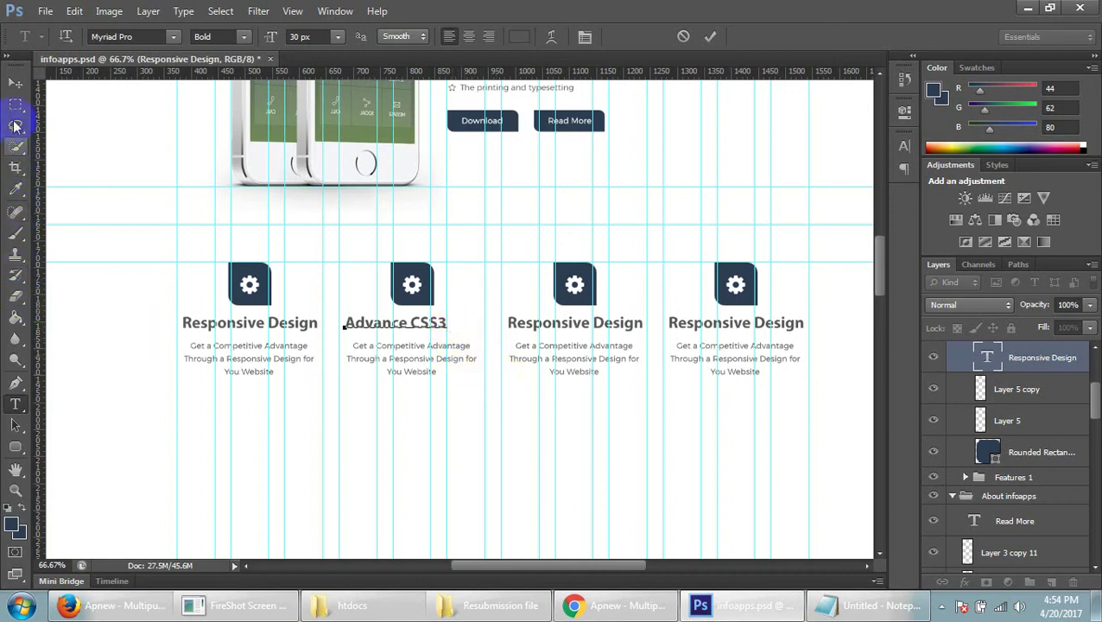
pyautogui.click(16, 83)
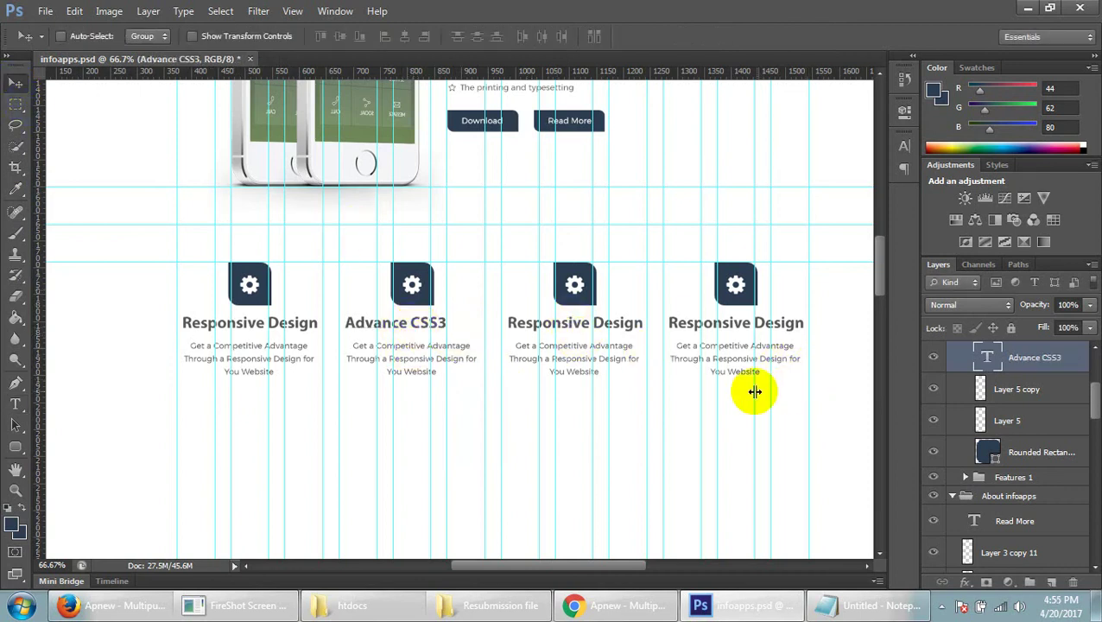
# - Nudge the Advance CSS3 heading right to centre it, then select the third column's heading text
pyautogui.press('Right')
pyautogui.press('Right')
pyautogui.press('Right')
pyautogui.press('Right')
pyautogui.press('Right')
pyautogui.press('Right')
pyautogui.press('Right')
pyautogui.press('Right')
pyautogui.press('Right')
pyautogui.press('Right')
pyautogui.press('Right')
pyautogui.press('Right')
pyautogui.press('Right')
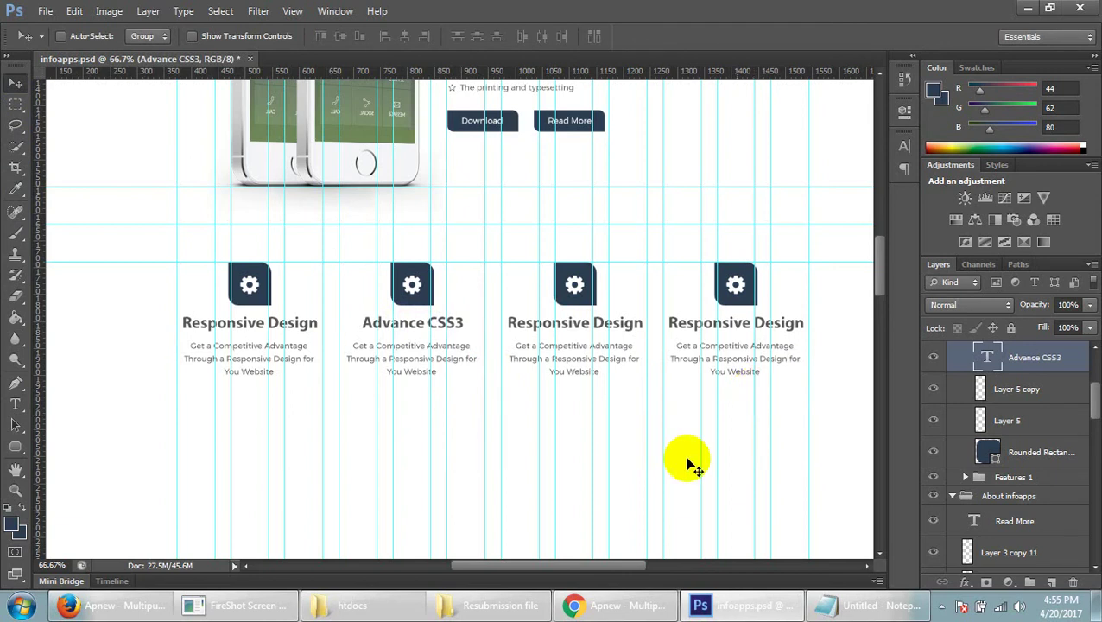
pyautogui.moveTo(600, 566); pyautogui.dragTo(622, 563)
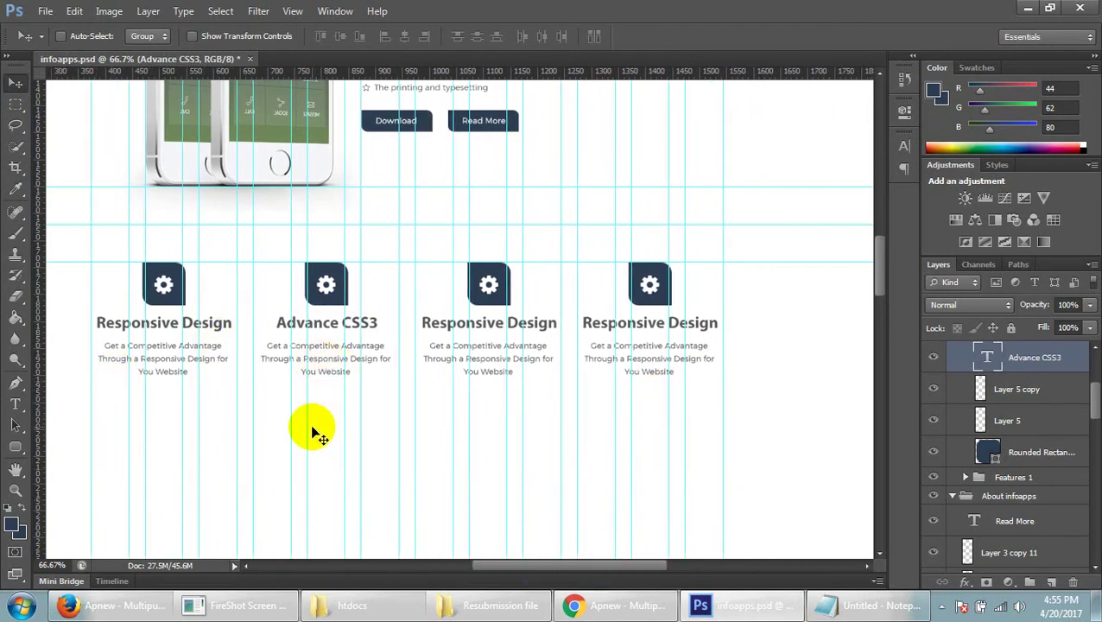
pyautogui.click(15, 403)
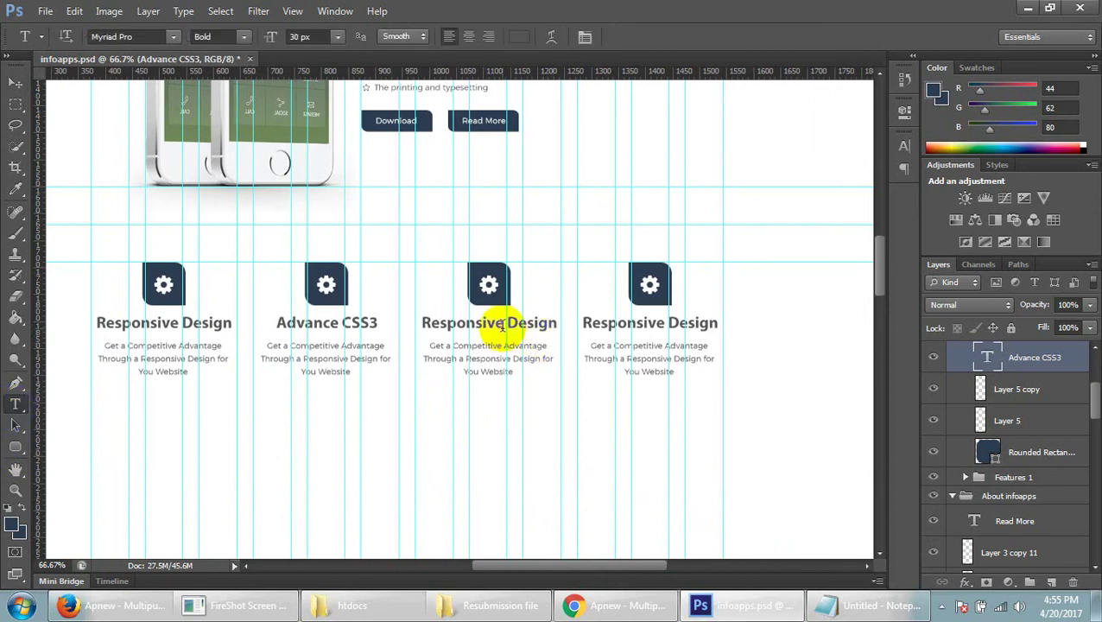
pyautogui.doubleClick(521, 323)
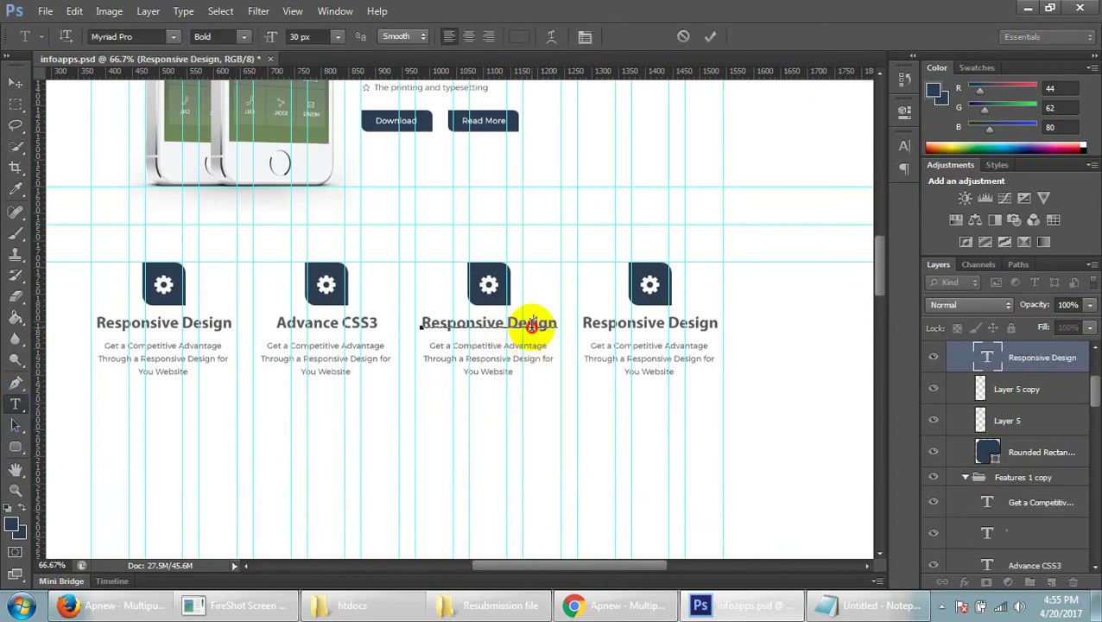
pyautogui.tripleClick(531, 325)
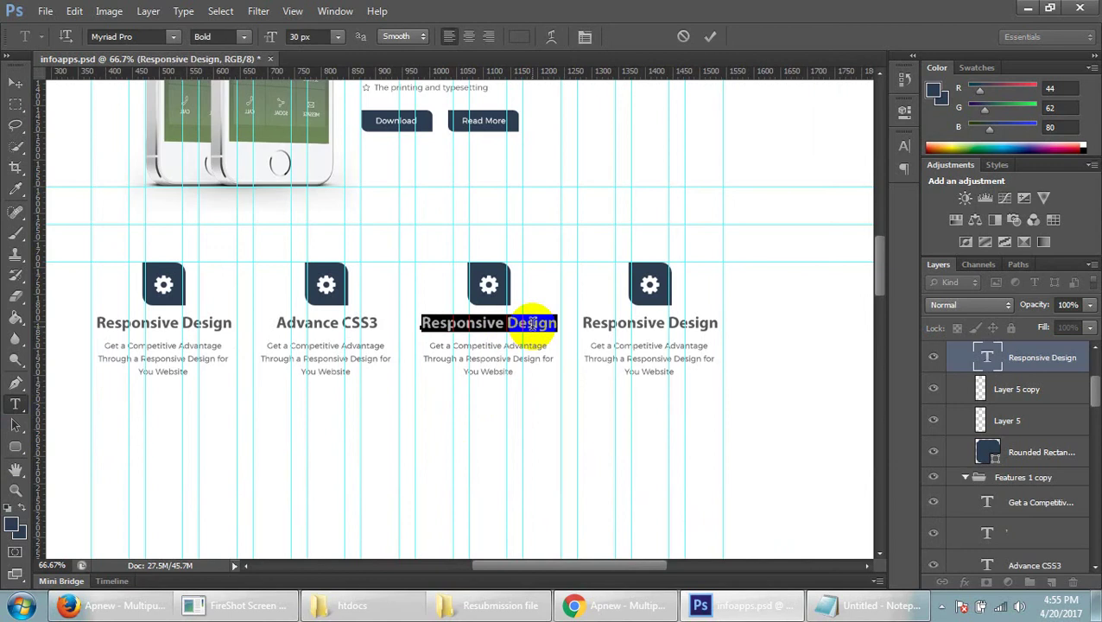
# - Retype the third feature heading as 'Advance HTML5' and commit the text
pyautogui.write('H')
pyautogui.press('BackSpace')
pyautogui.press('BackSpace')
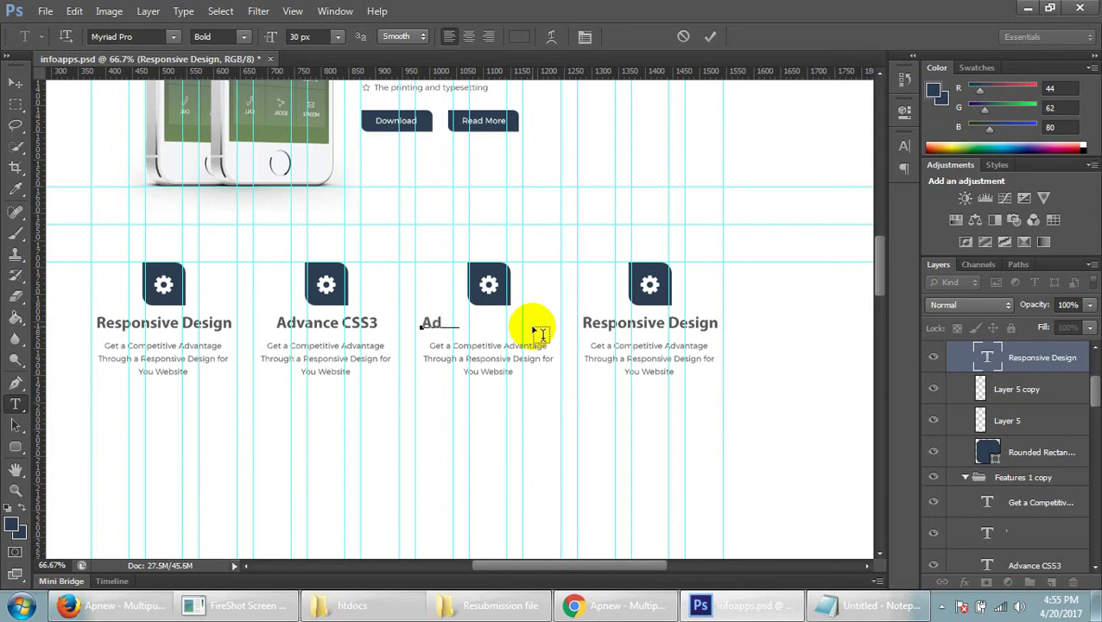
pyautogui.write('nce Html')
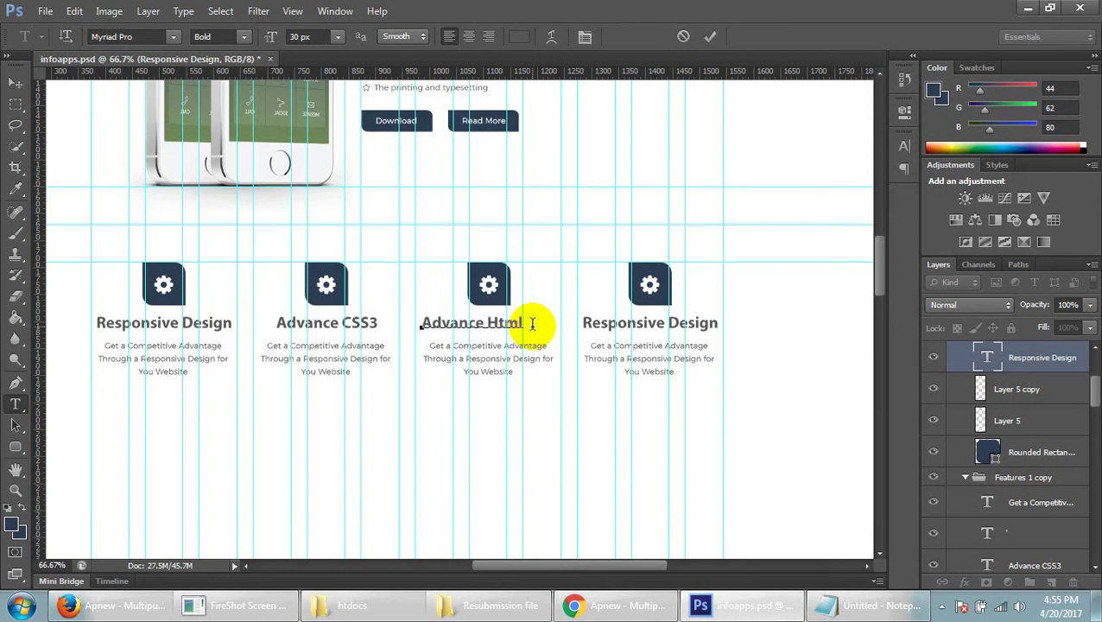
pyautogui.press('BackSpace')
pyautogui.press('BackSpace')
pyautogui.press('BackSpace')
pyautogui.write('M')
pyautogui.press('BackSpace')
pyautogui.press('BackSpace')
pyautogui.press('BackSpace')
pyautogui.write('ML5')
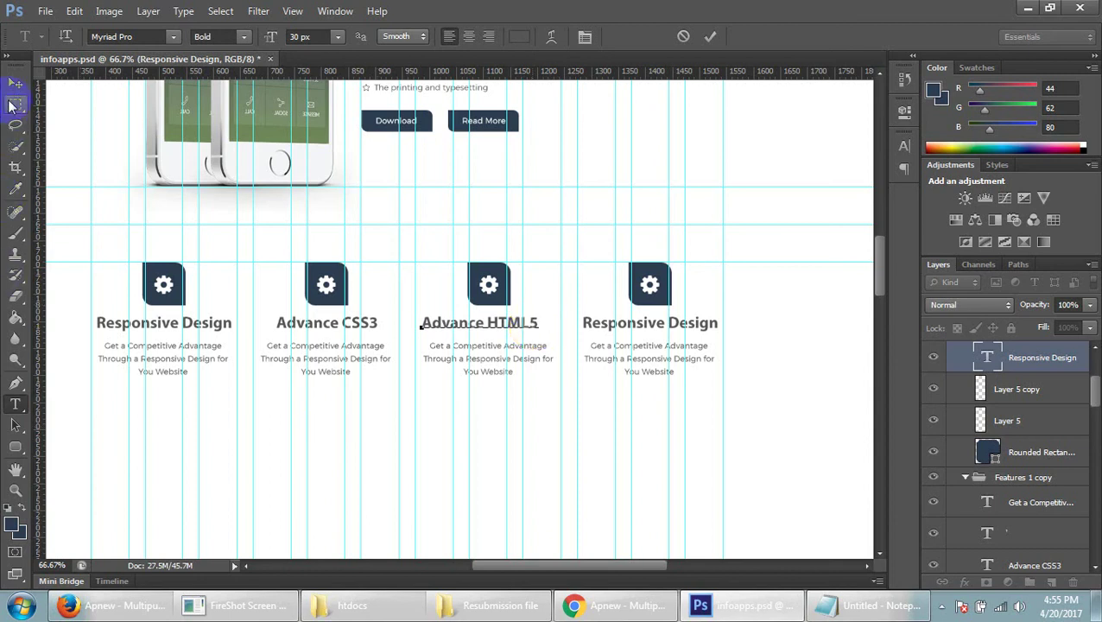
pyautogui.click(16, 84)
# - Nudge the Advance HTML5 heading right and left until it is centered under its icon
pyautogui.press('Right')
pyautogui.press('Right')
pyautogui.press('Right')
pyautogui.press('Right')
pyautogui.press('Right')
pyautogui.press('Right')
pyautogui.press('Right')
pyautogui.press('Right')
pyautogui.press('Right')
pyautogui.press('Right')
pyautogui.press('Right')
pyautogui.press('Right')
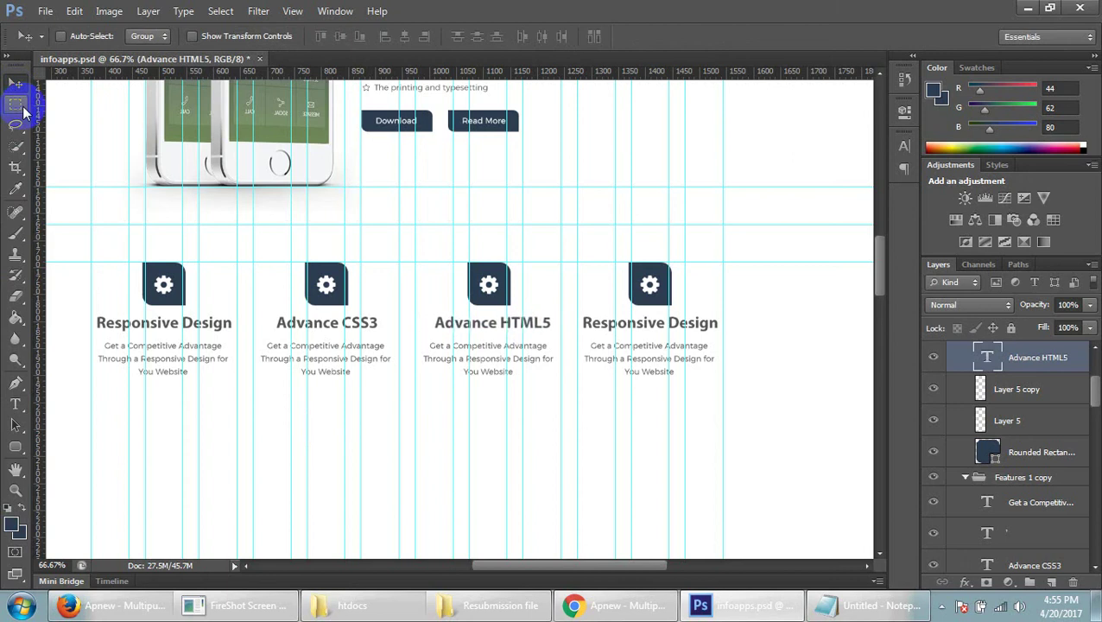
pyautogui.click(97, 130)
pyautogui.press('Left')
pyautogui.press('Left')
pyautogui.press('Left')
pyautogui.press('Left')
pyautogui.press('Left')
pyautogui.press('Left')
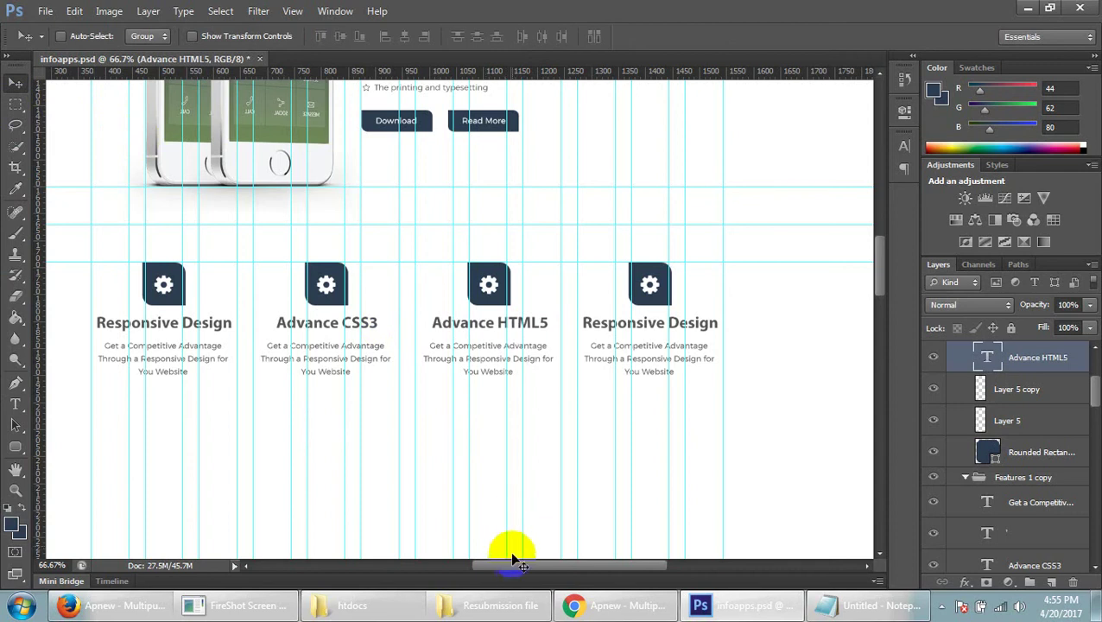
pyautogui.moveTo(515, 563); pyautogui.dragTo(535, 563)
pyautogui.click(15, 403)
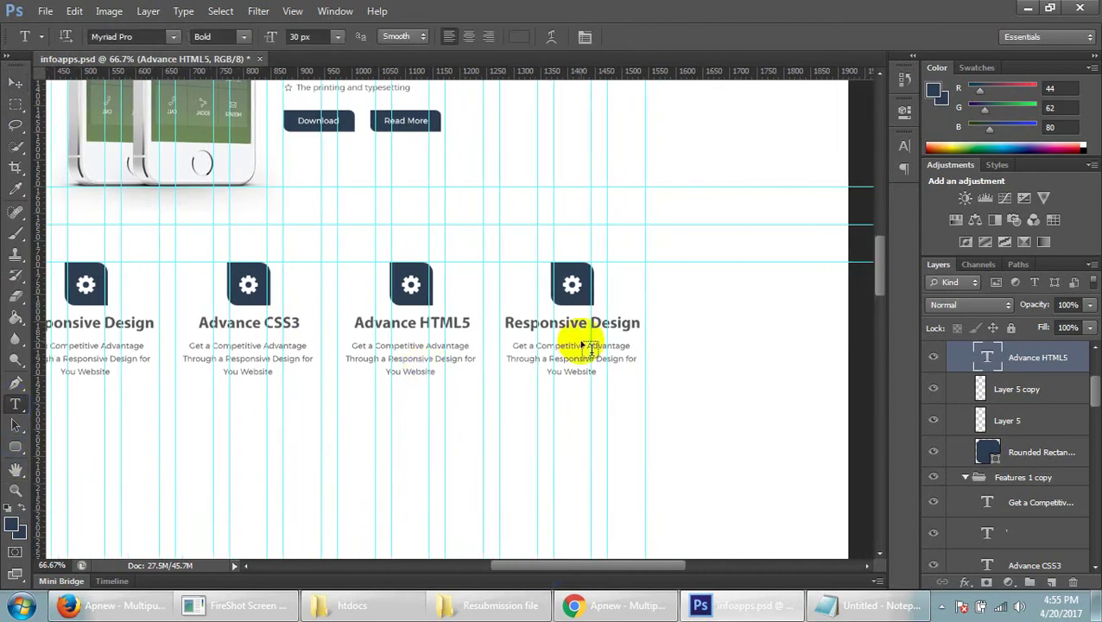
# - Replace the fourth heading text with 'Javascript', commit it and nudge it right
pyautogui.tripleClick(587, 322)
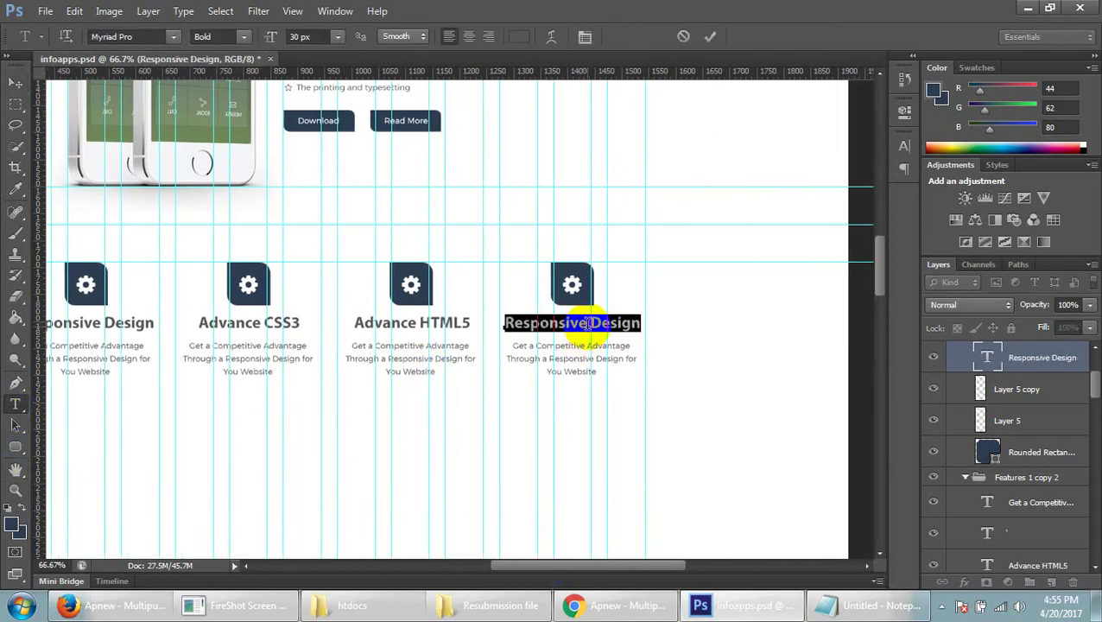
pyautogui.write('Javasr')
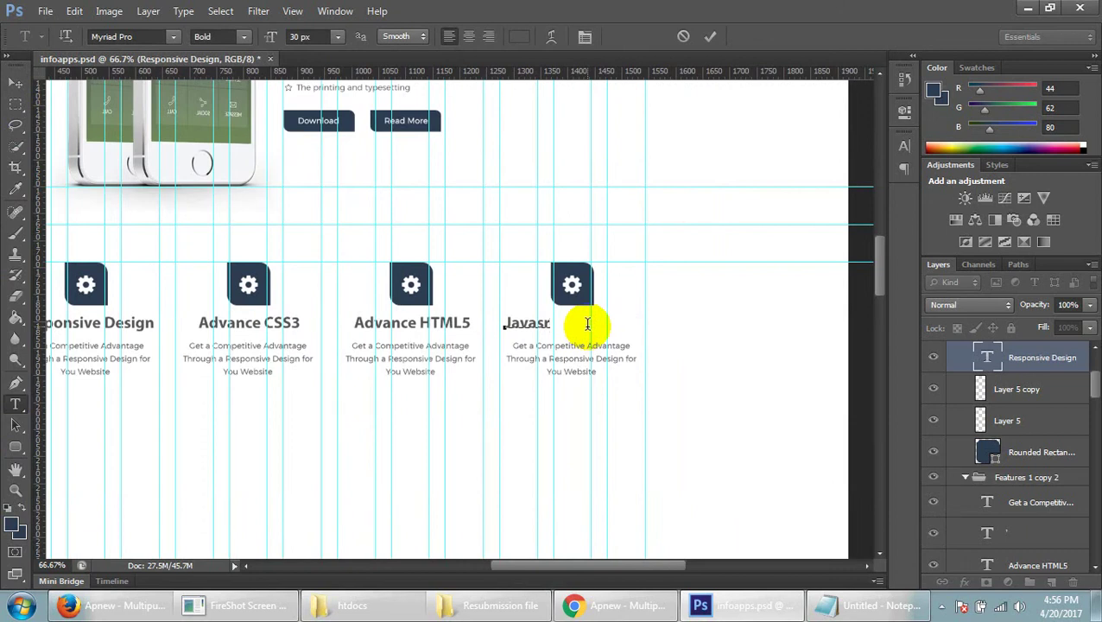
pyautogui.press('BackSpace')
pyautogui.write('cript')
pyautogui.click(16, 82)
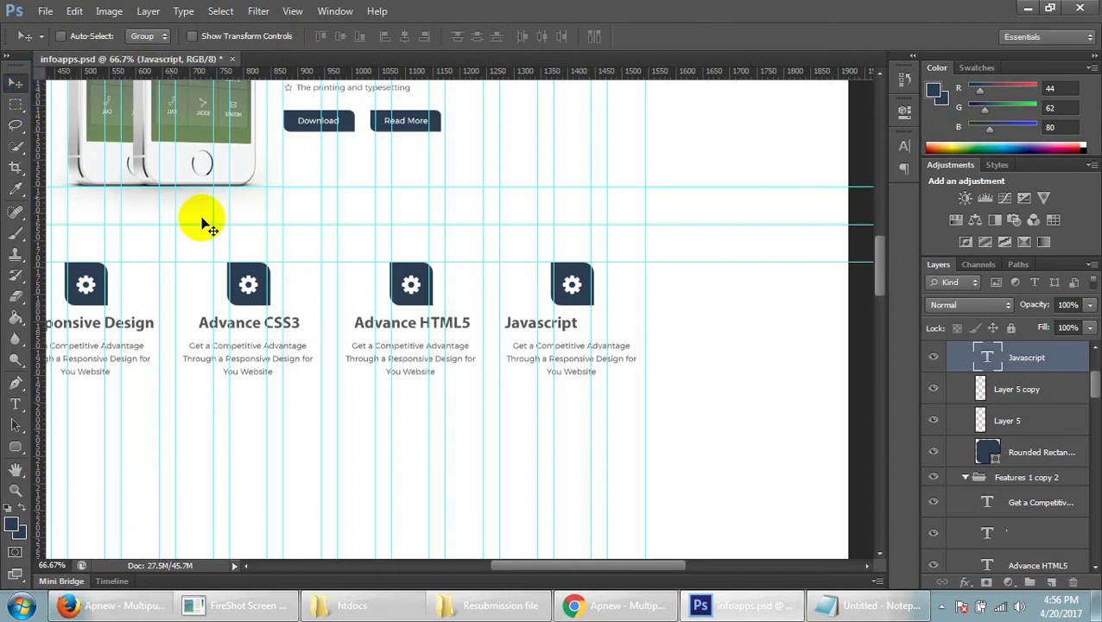
pyautogui.press('Right')
pyautogui.press('Right')
pyautogui.press('Right')
pyautogui.press('Right')
pyautogui.press('Right')
pyautogui.press('Right')
pyautogui.press('Right')
pyautogui.press('Right')
pyautogui.press('Right')
pyautogui.press('Right')
pyautogui.press('Right')
pyautogui.press('Right')
pyautogui.press('Right')
pyautogui.press('Right')
pyautogui.press('Right')
pyautogui.press('Right')
pyautogui.press('Right')
pyautogui.press('Right')
pyautogui.press('Right')
pyautogui.press('Right')
pyautogui.press('Right')
pyautogui.press('Right')
pyautogui.press('Right')
pyautogui.press('Right')
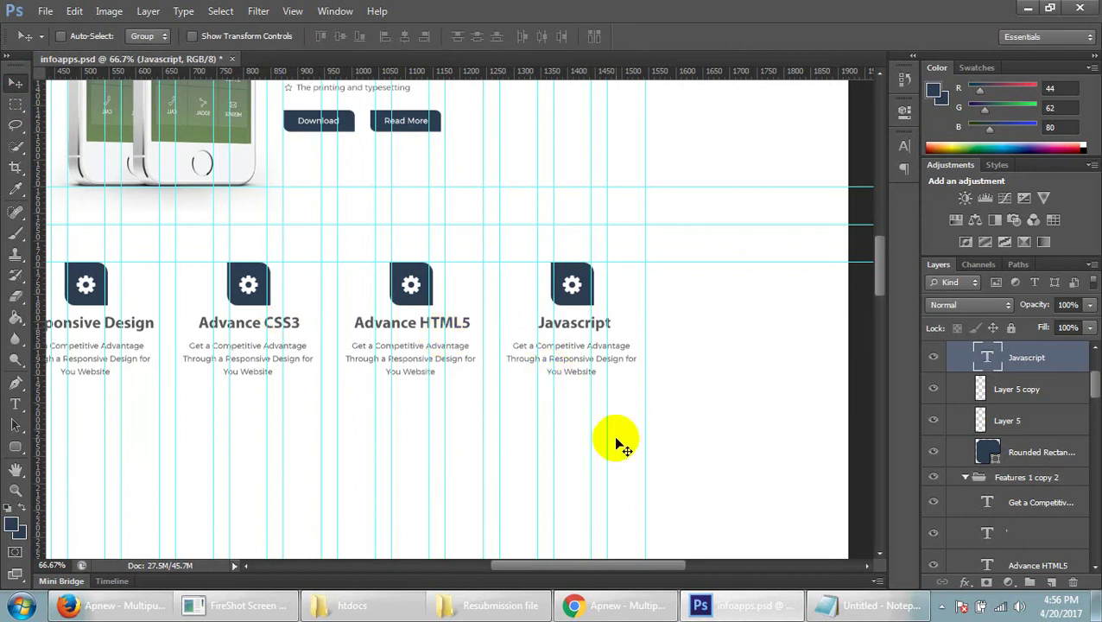
# - Zoom out to review the full row of four feature headings
pyautogui.hotkey('ctrl', '-')
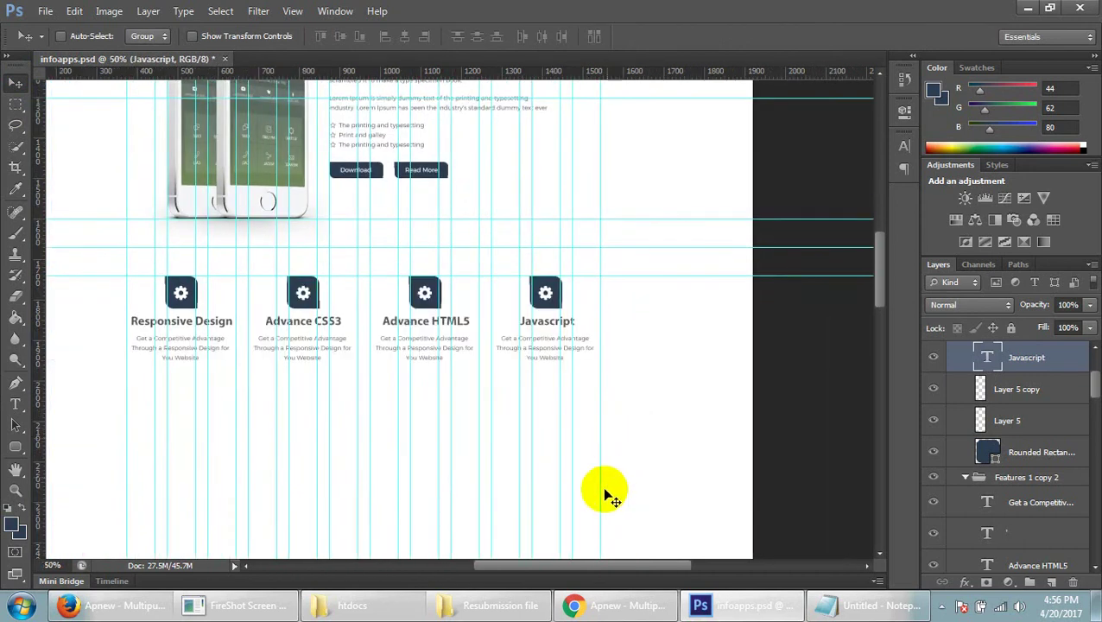
pyautogui.moveTo(579, 565); pyautogui.dragTo(547, 565)
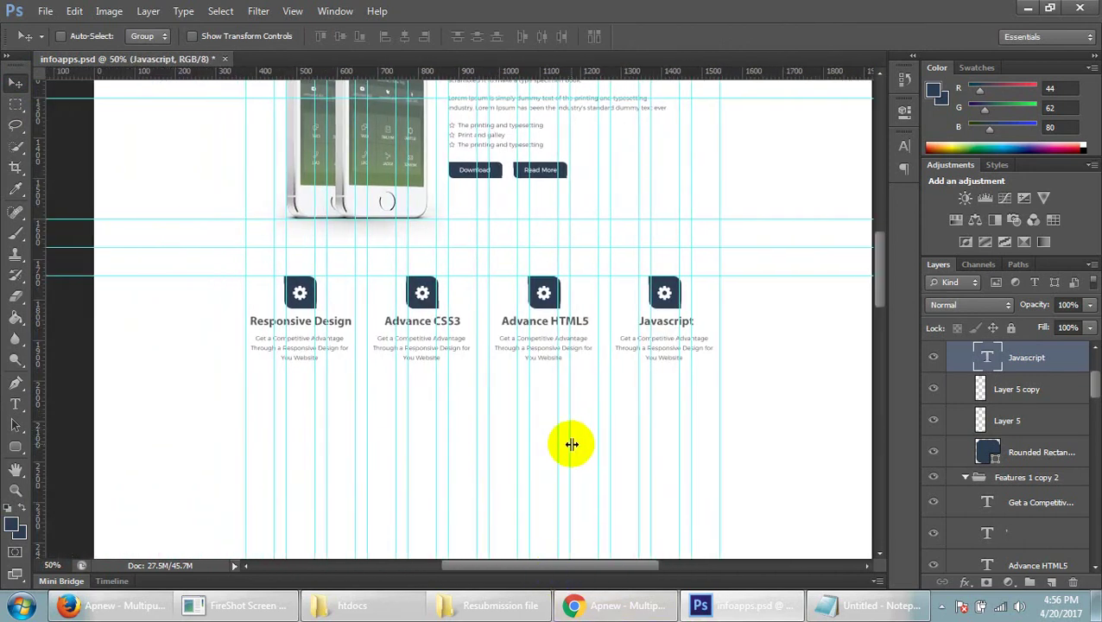
pyautogui.scroll(3, 570, 438)
pyautogui.scroll(2, 587, 445)
pyautogui.scroll(2, 660, 381)
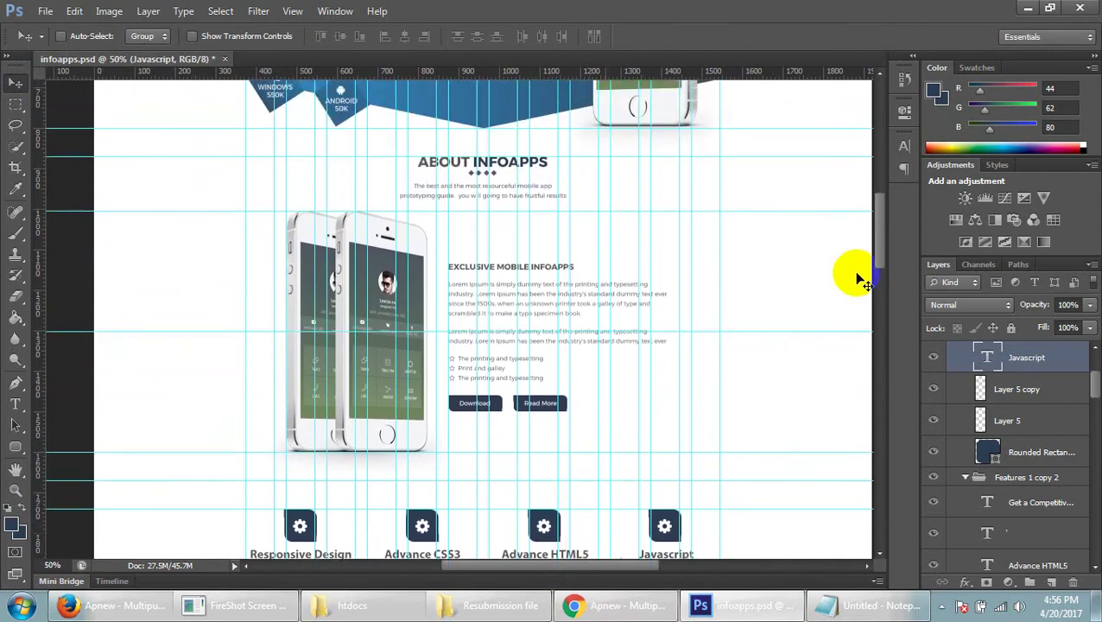
pyautogui.moveTo(882, 267); pyautogui.dragTo(883, 343)
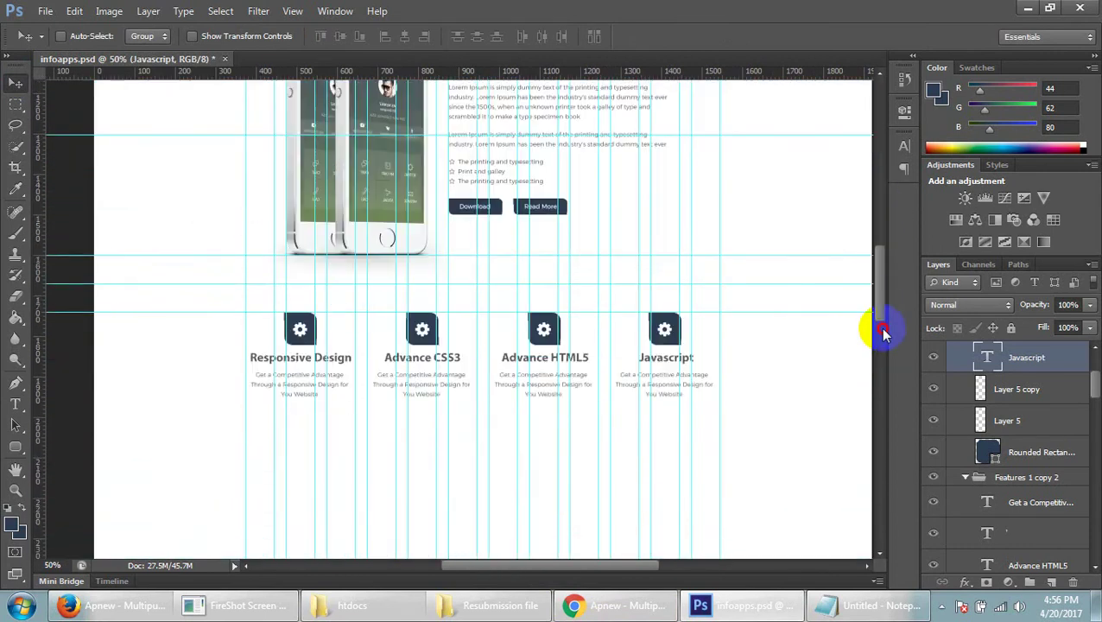
pyautogui.moveTo(883, 342); pyautogui.dragTo(881, 285)
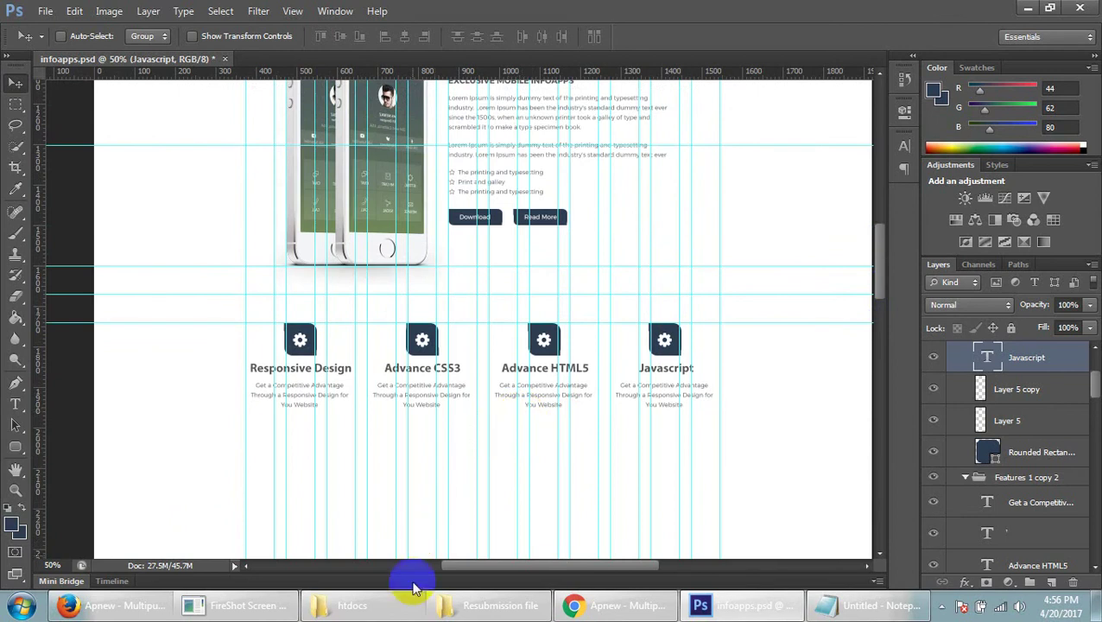
pyautogui.click(628, 614)
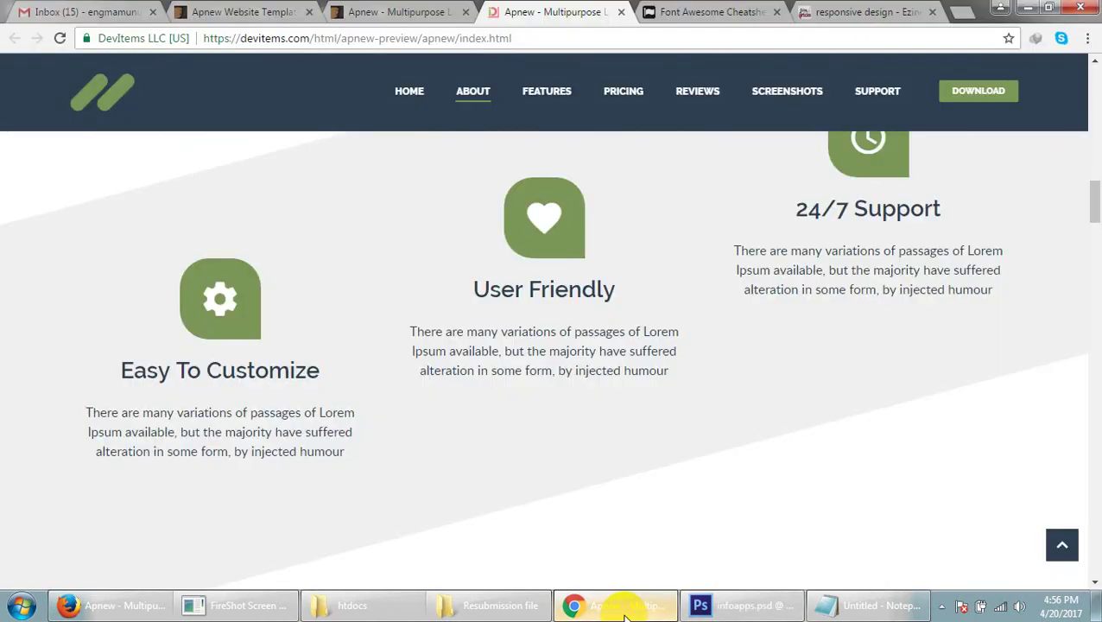
# - Glance at the Font Awesome and search-result tabs, then return to the Apnew template page
pyautogui.click(706, 9)
pyautogui.click(871, 11)
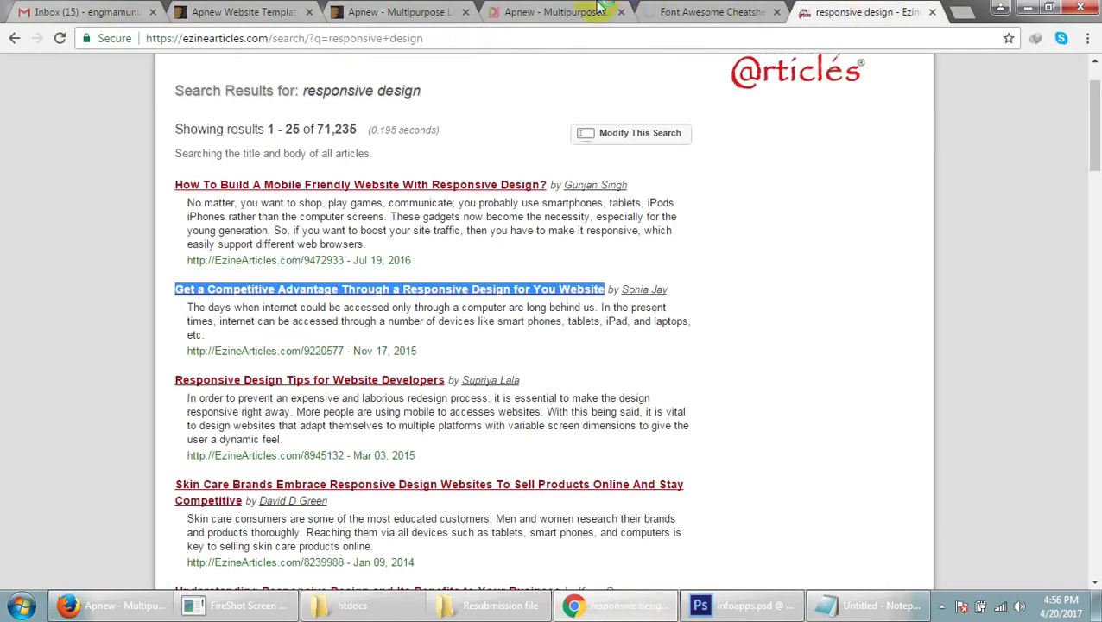
pyautogui.click(557, 11)
pyautogui.scroll(4, 677, 275)
pyautogui.scroll(5, 676, 276)
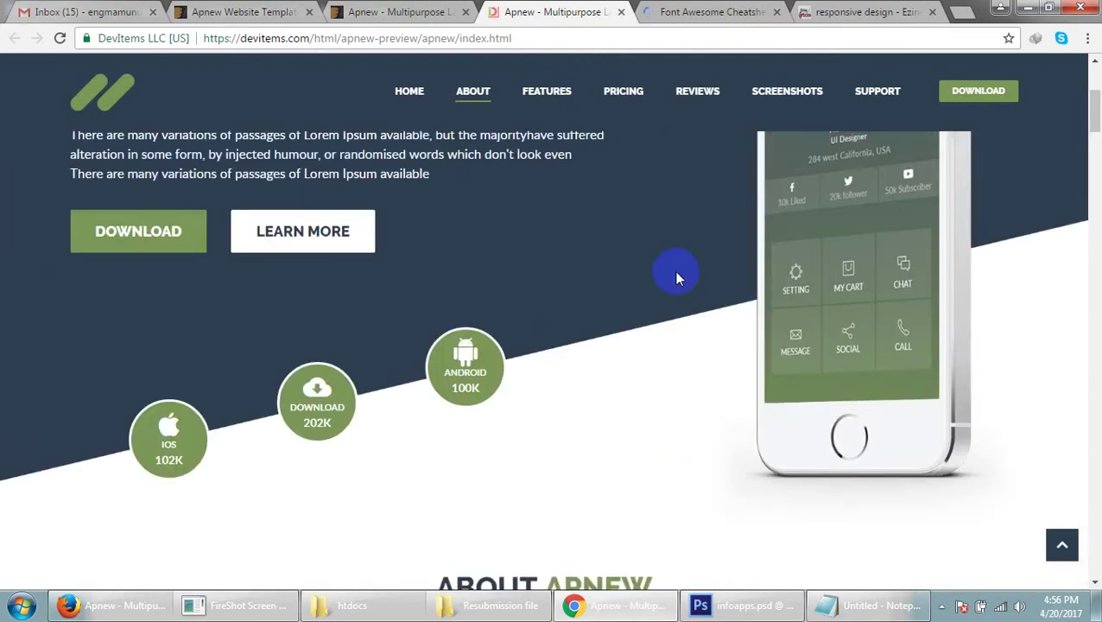
pyautogui.scroll(3, 677, 276)
# - Scroll through Apnew's feature section and select the User Friendly and Support card text
pyautogui.scroll(-5, 677, 276)
pyautogui.scroll(-5, 677, 275)
pyautogui.scroll(-5, 676, 276)
pyautogui.scroll(-5, 678, 277)
pyautogui.scroll(-5, 678, 277)
pyautogui.scroll(-4, 678, 276)
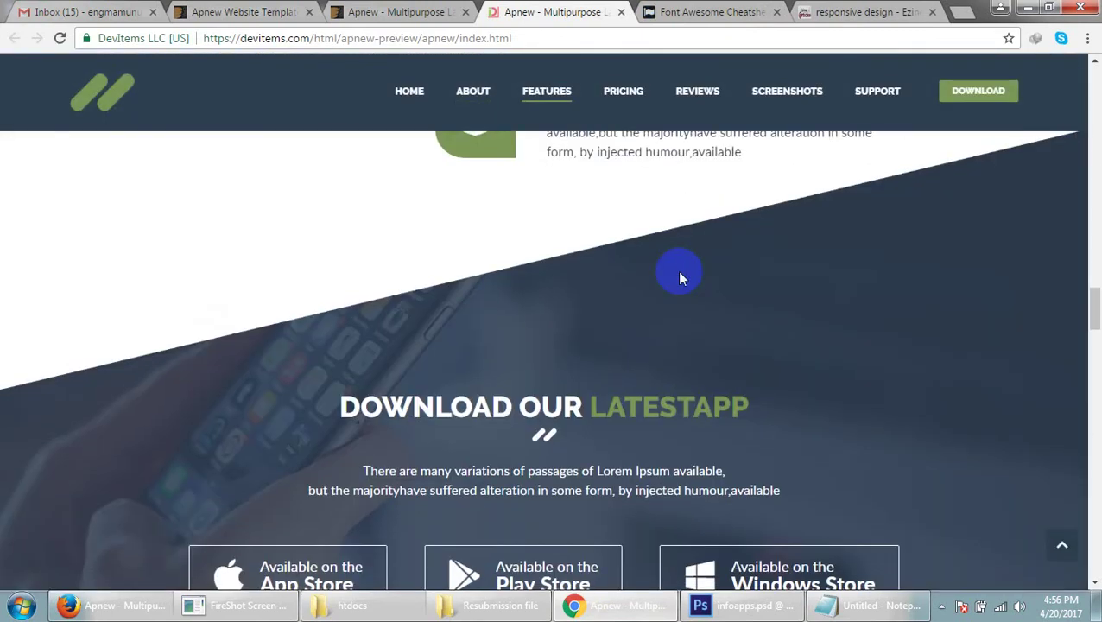
pyautogui.scroll(5, 678, 277)
pyautogui.scroll(5, 680, 279)
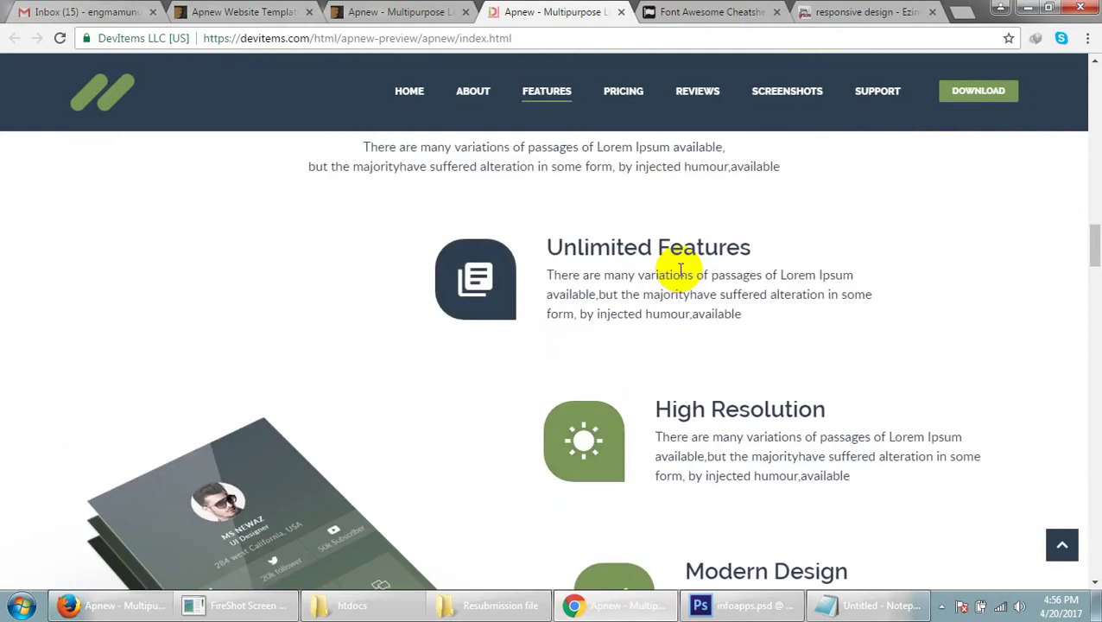
pyautogui.scroll(-5, 679, 271)
pyautogui.scroll(8, 678, 273)
pyautogui.scroll(5, 679, 274)
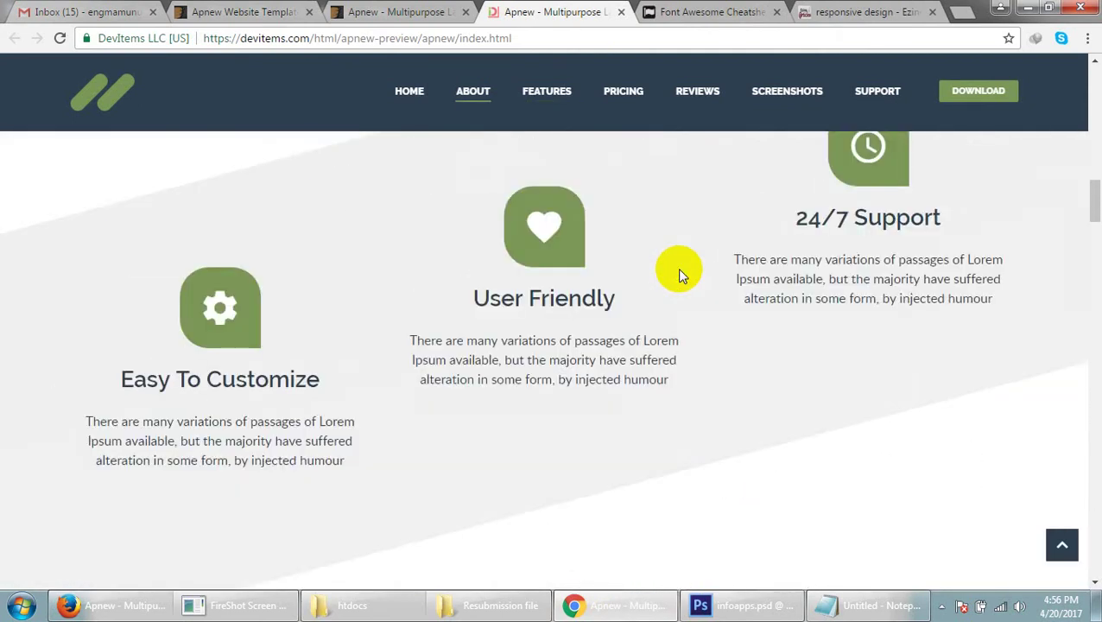
pyautogui.scroll(1, 678, 274)
pyautogui.moveTo(176, 453); pyautogui.dragTo(345, 454)
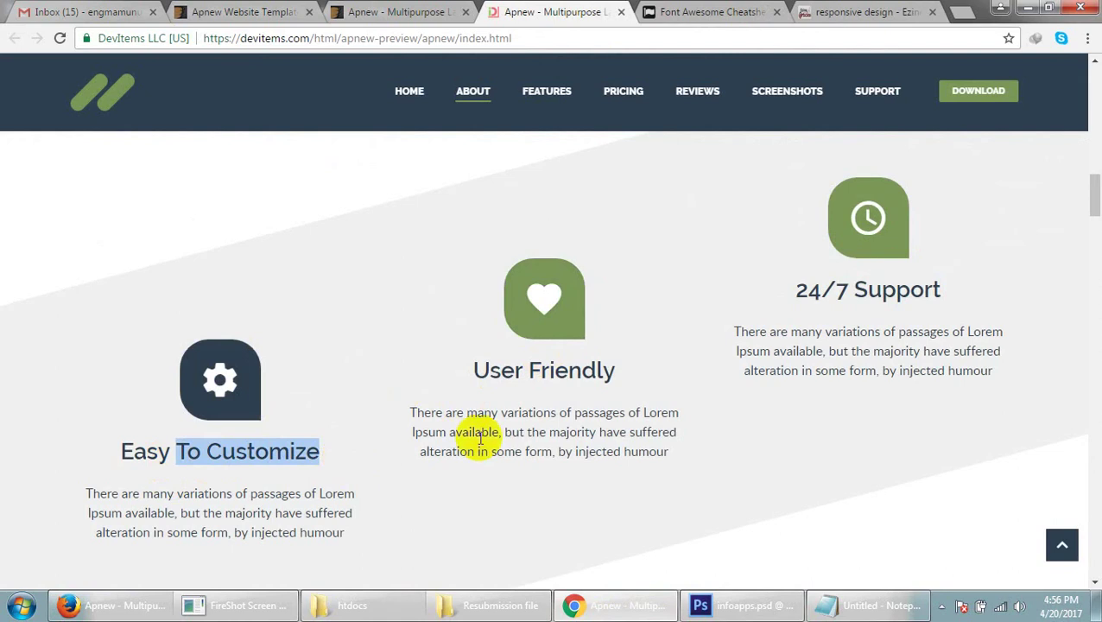
pyautogui.moveTo(541, 369); pyautogui.dragTo(762, 467)
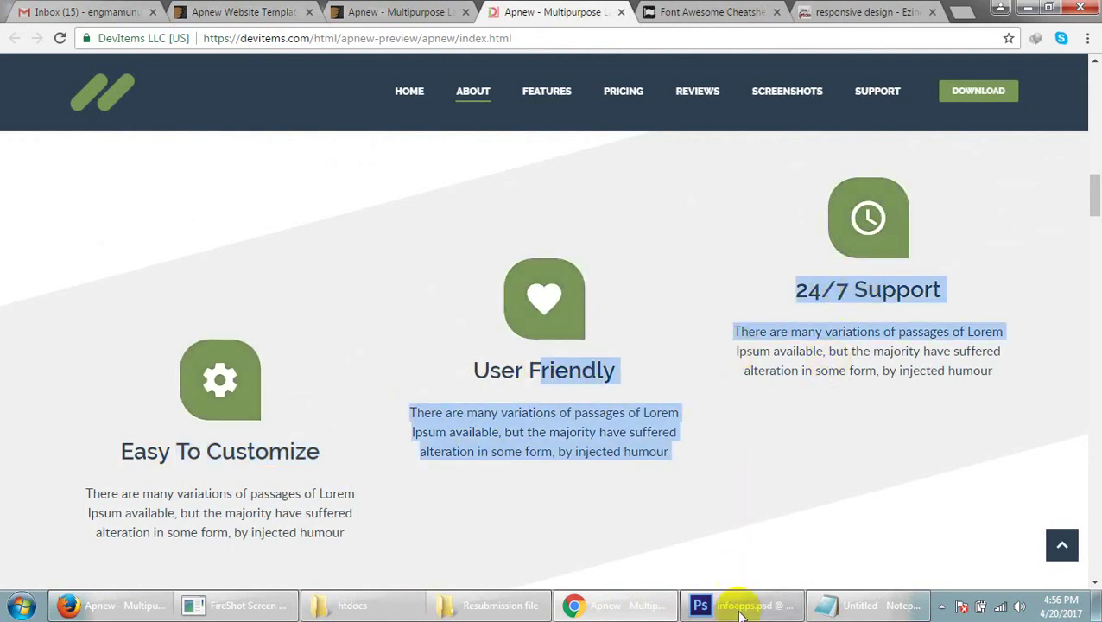
# - Compare briefly with the Photoshop mockup, then return to Apnew and clear the text selection
pyautogui.click(740, 609)
pyautogui.scroll(-3, 599, 359)
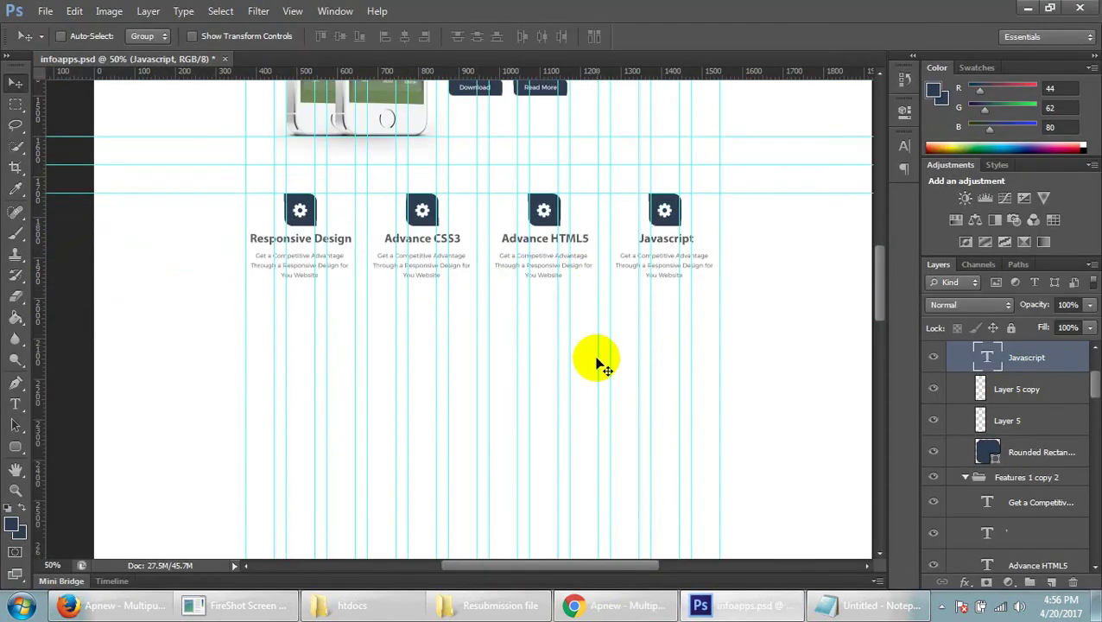
pyautogui.click(627, 599)
pyautogui.scroll(-5, 633, 388)
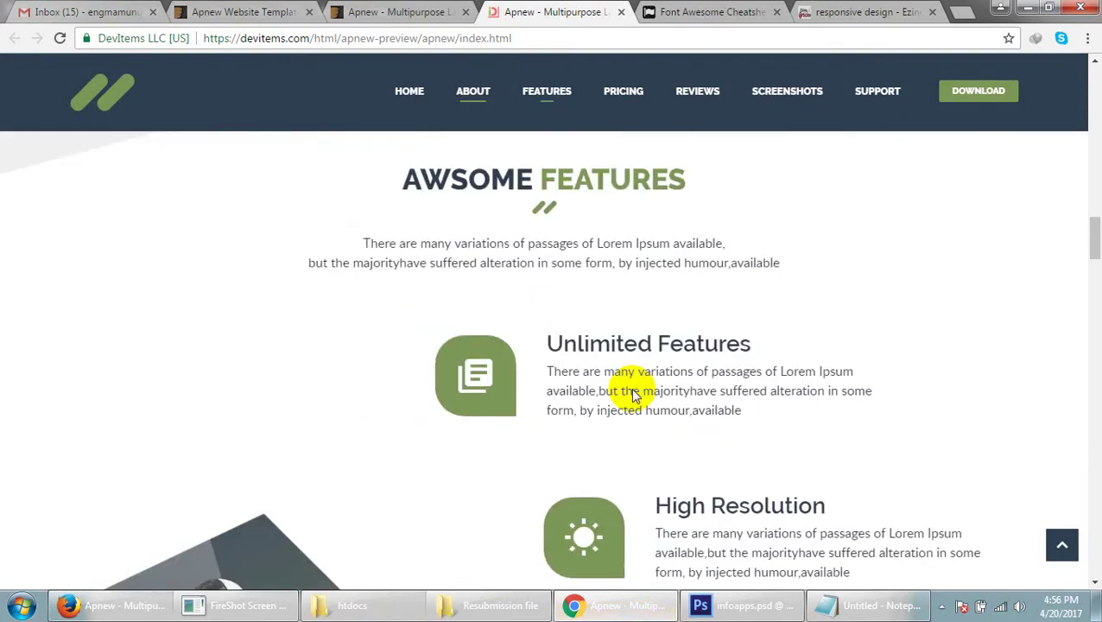
pyautogui.scroll(-2, 632, 393)
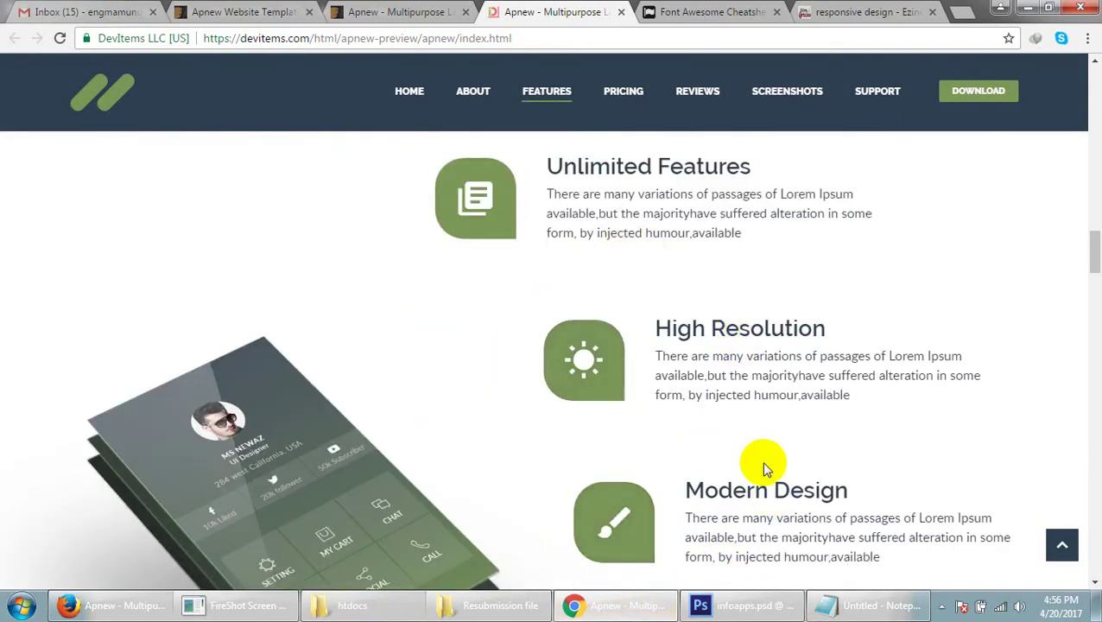
pyautogui.scroll(3, 756, 424)
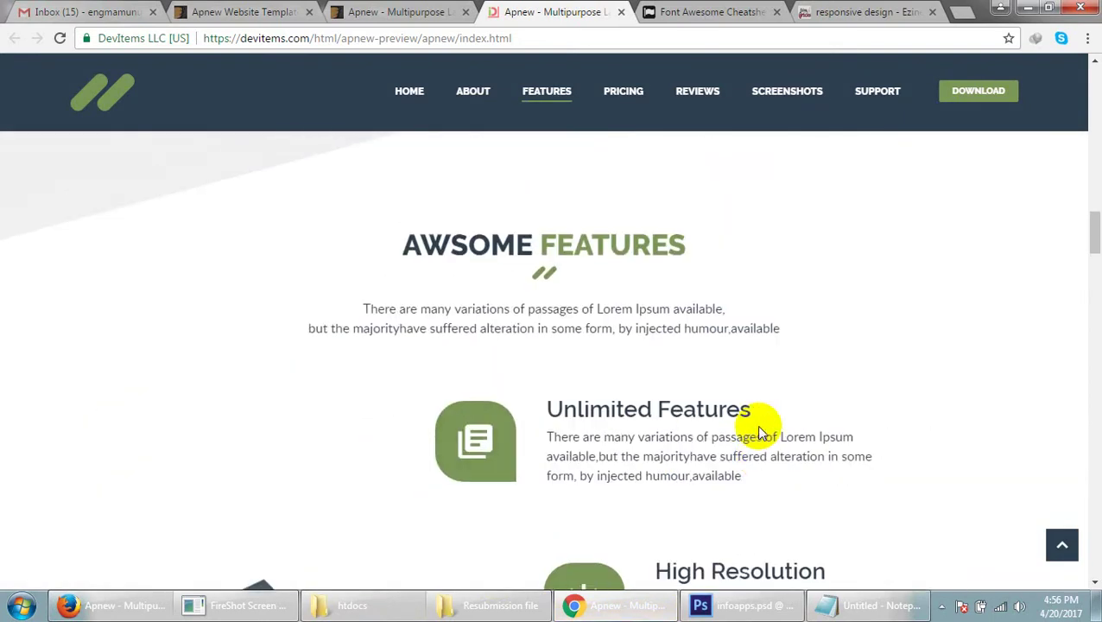
pyautogui.scroll(4, 756, 424)
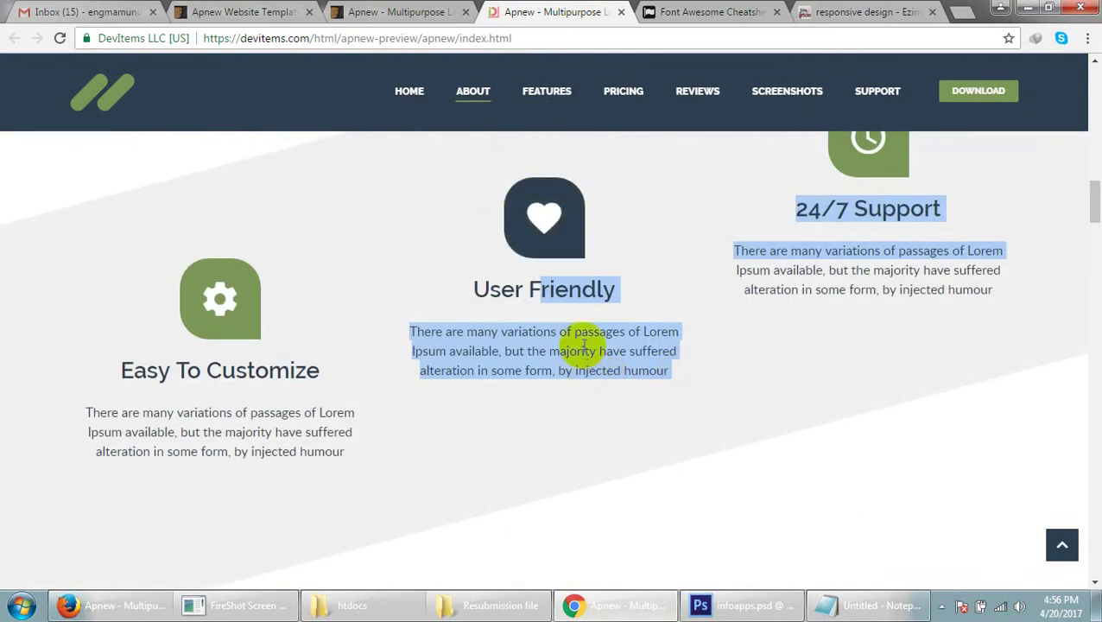
pyautogui.click(654, 413)
# - Scroll through Apnew's Best Mobile App section, then bring the Photoshop mockup forward
pyautogui.scroll(-4, 654, 413)
pyautogui.scroll(-4, 667, 412)
pyautogui.scroll(-4, 665, 411)
pyautogui.scroll(6, 665, 411)
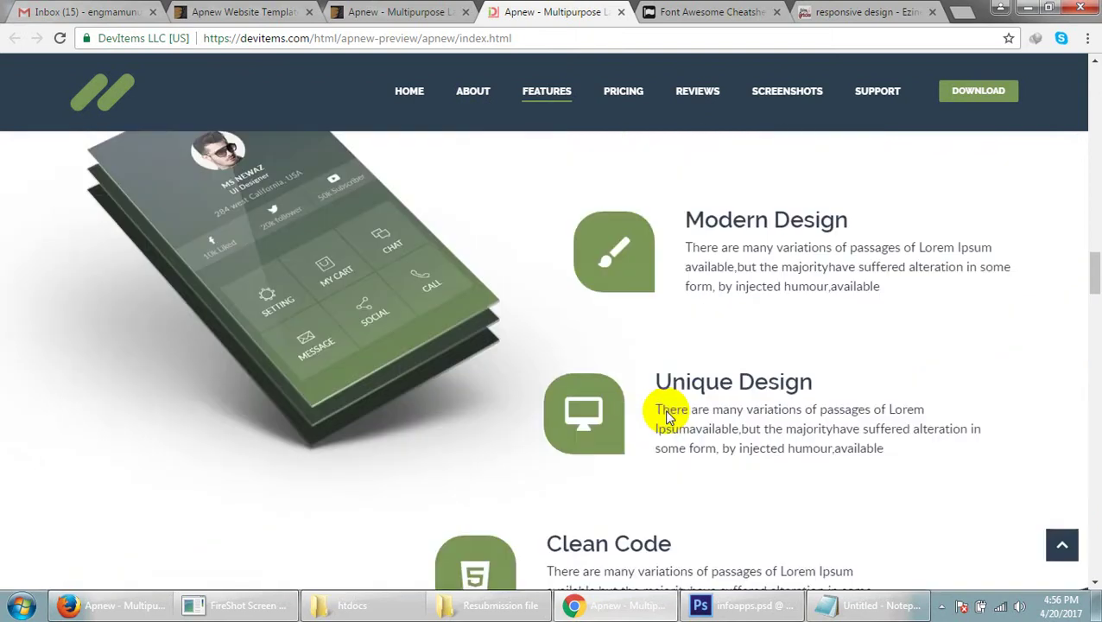
pyautogui.scroll(3, 666, 418)
pyautogui.scroll(4, 666, 417)
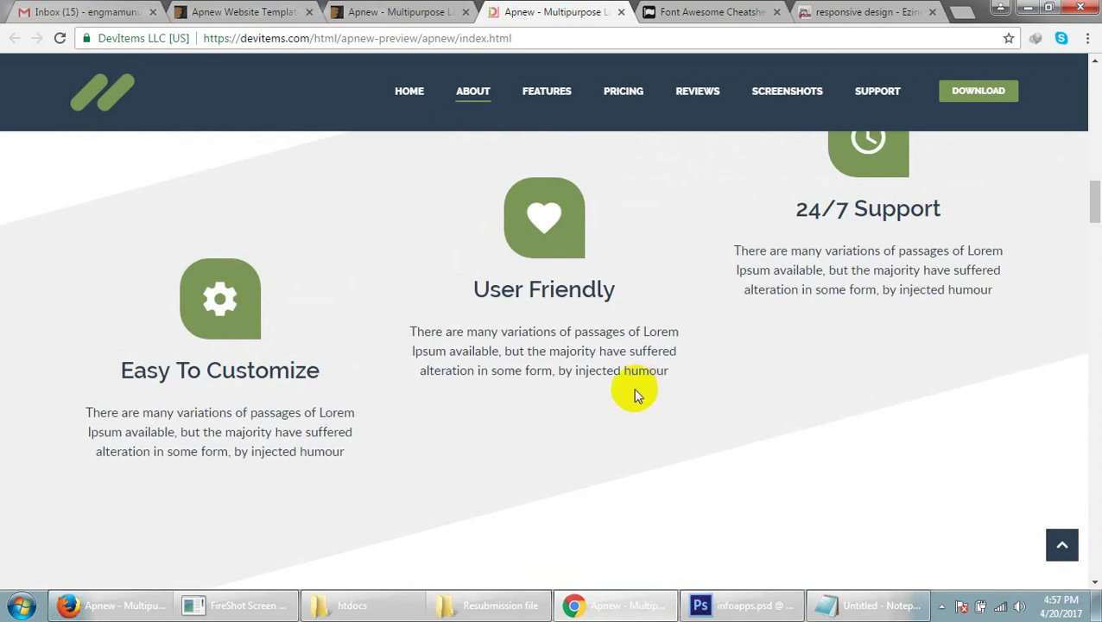
pyautogui.scroll(4, 633, 388)
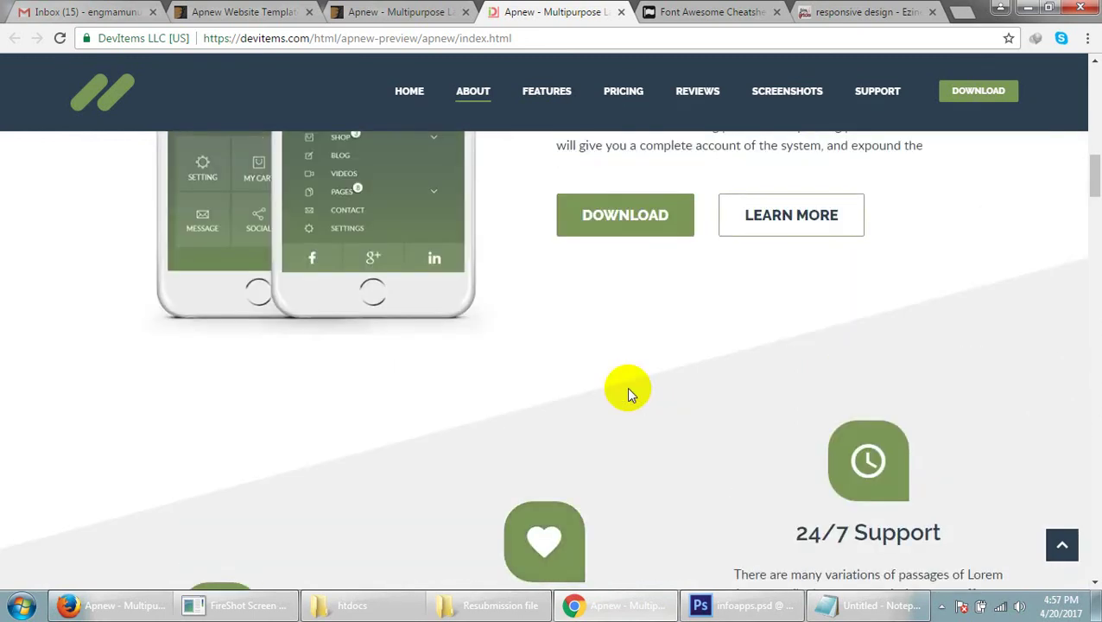
pyautogui.scroll(4, 626, 387)
pyautogui.scroll(4, 628, 390)
pyautogui.scroll(-4, 630, 391)
pyautogui.scroll(-4, 630, 393)
pyautogui.click(758, 604)
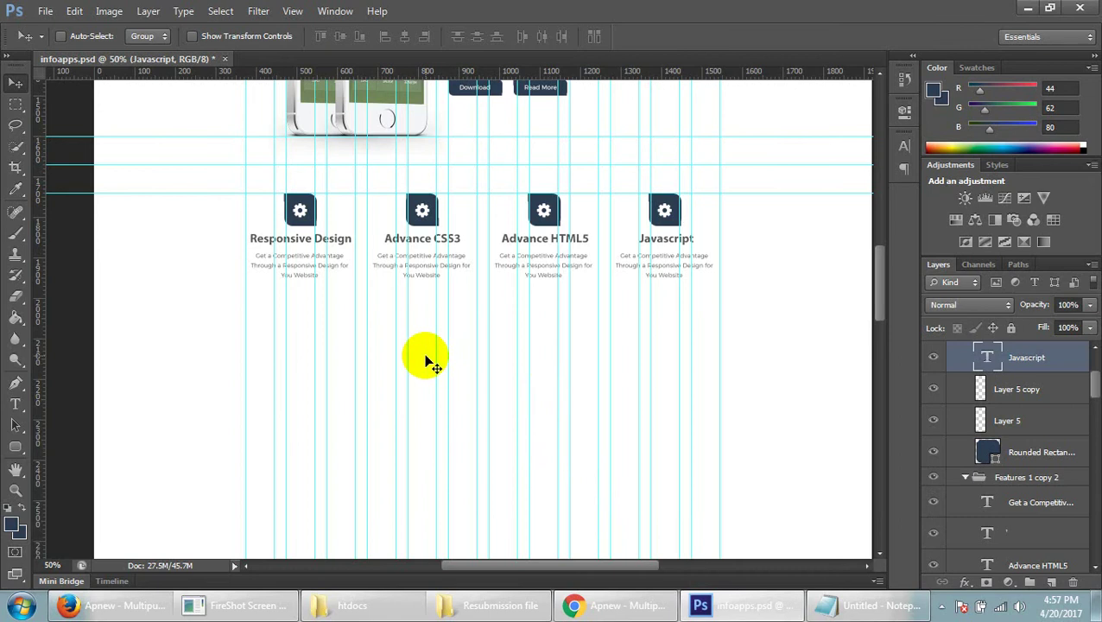
# - Zoom in to 100% and closer to inspect the four feature blocks
pyautogui.scroll(-1, 424, 361)
pyautogui.hotkey('ctrl', '1')
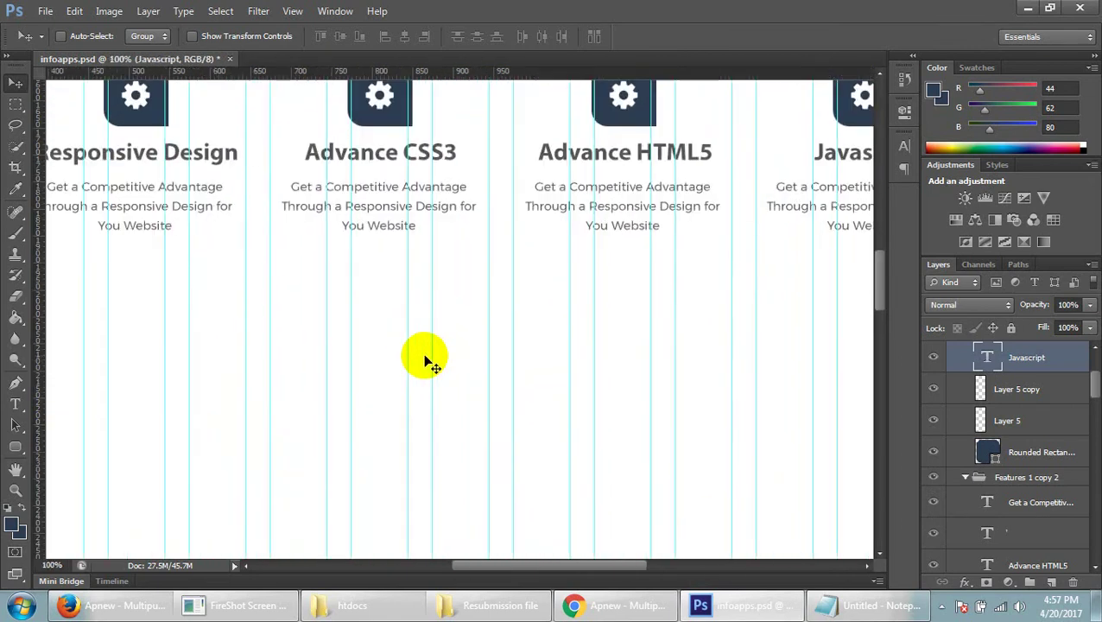
pyautogui.scroll(2, 456, 390)
pyautogui.scroll(1, 455, 388)
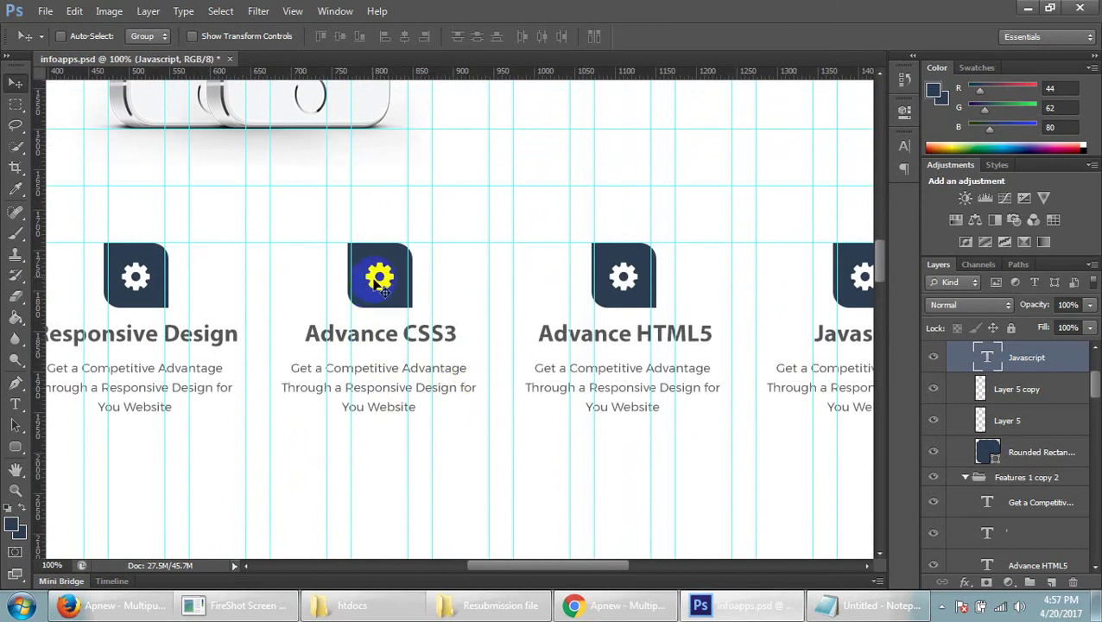
pyautogui.hotkey('ctrl', '+')
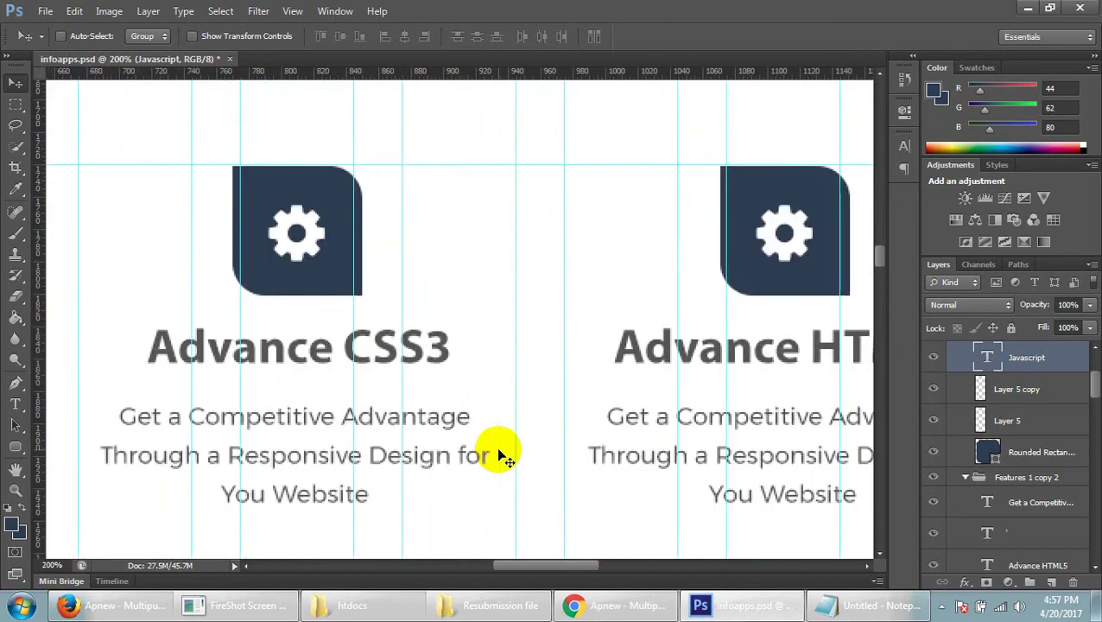
pyautogui.scroll(-2, 509, 364)
pyautogui.scroll(-1, 522, 349)
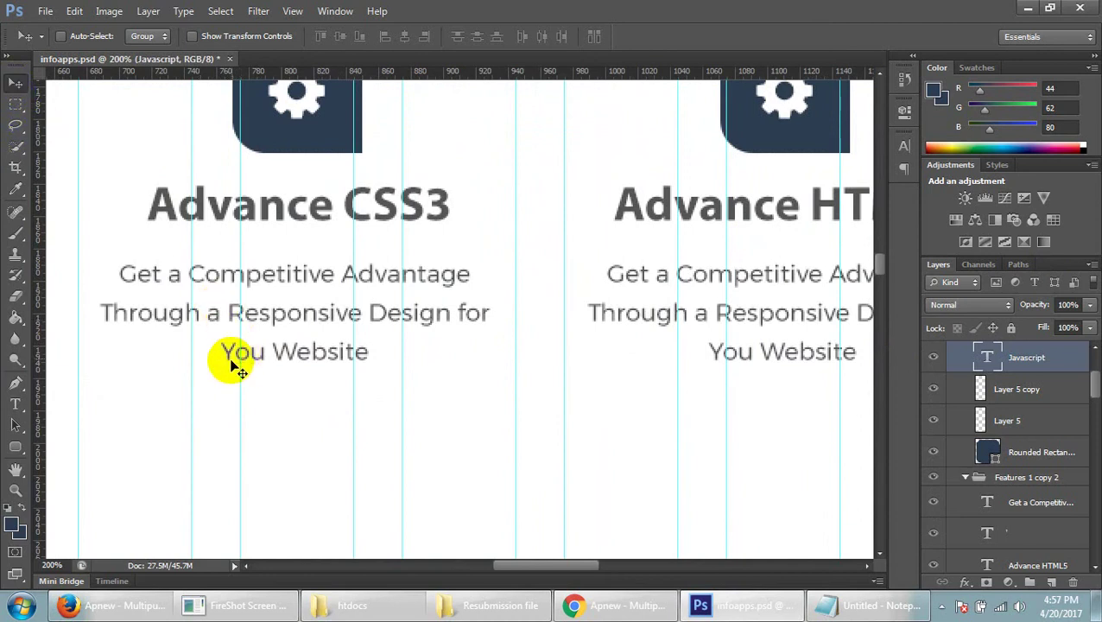
pyautogui.scroll(2, 341, 344)
pyautogui.scroll(2, 345, 307)
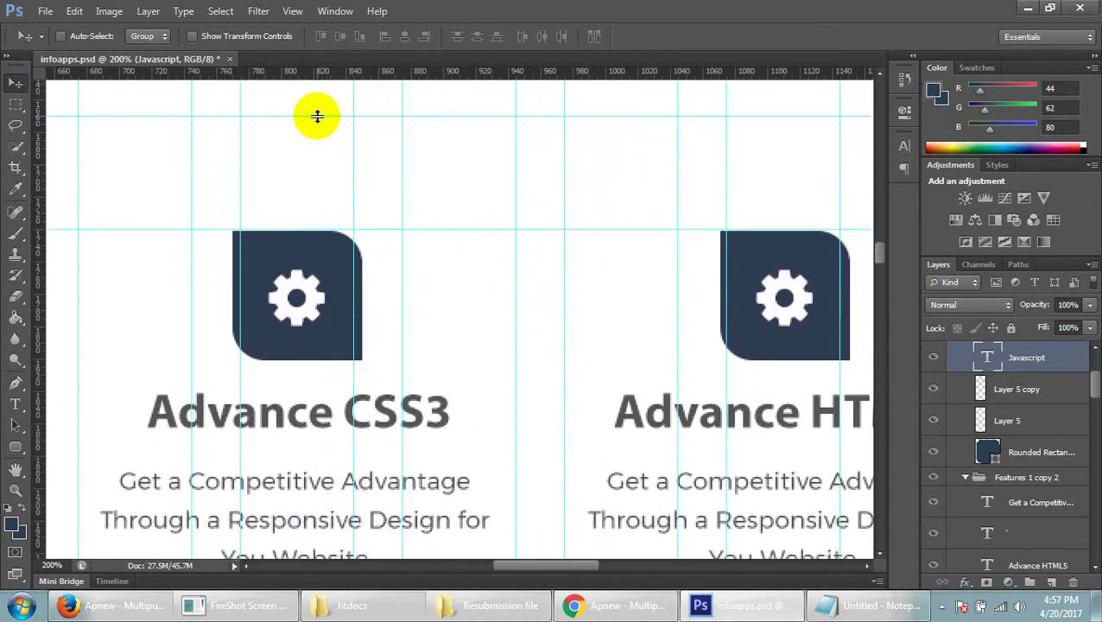
pyautogui.scroll(2, 331, 235)
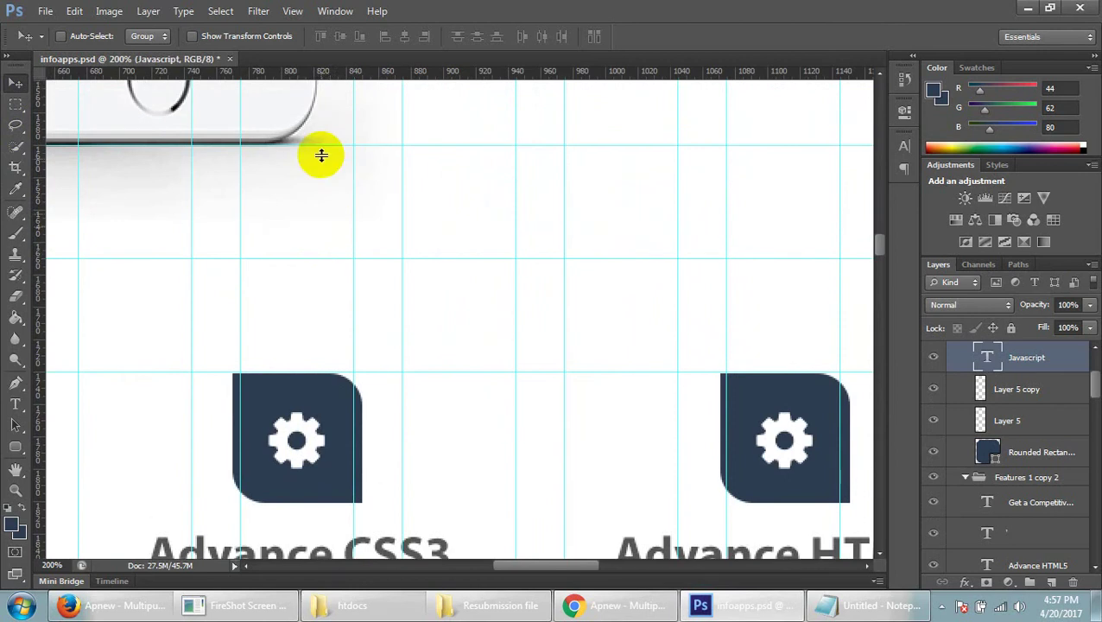
pyautogui.scroll(-4, 660, 386)
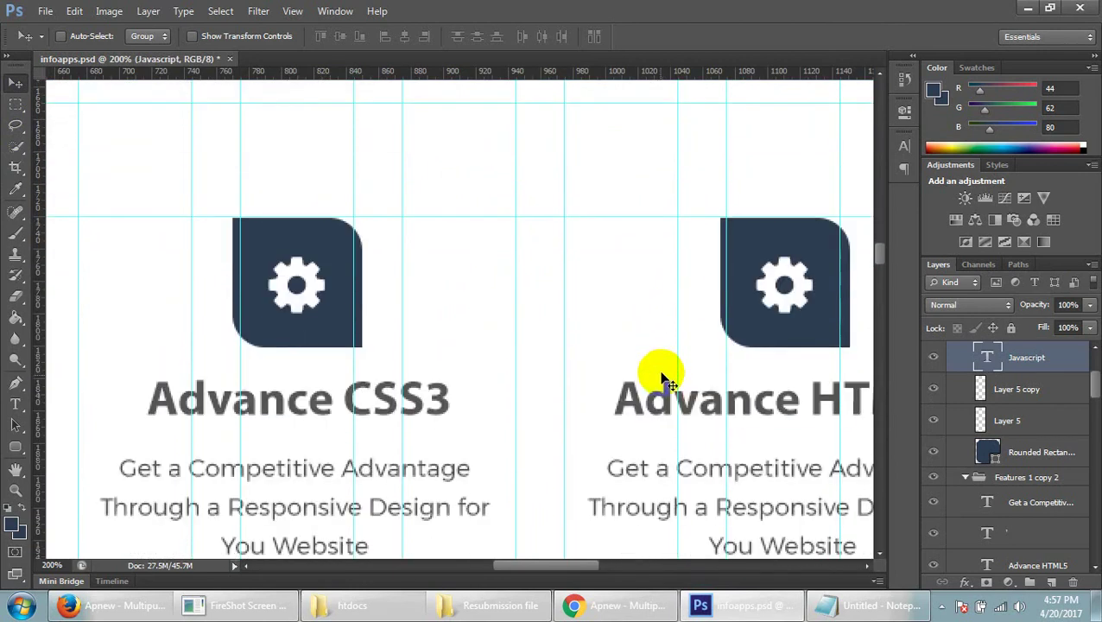
pyautogui.scroll(-4, 657, 363)
pyautogui.scroll(-2, 518, 371)
pyautogui.click(311, 93)
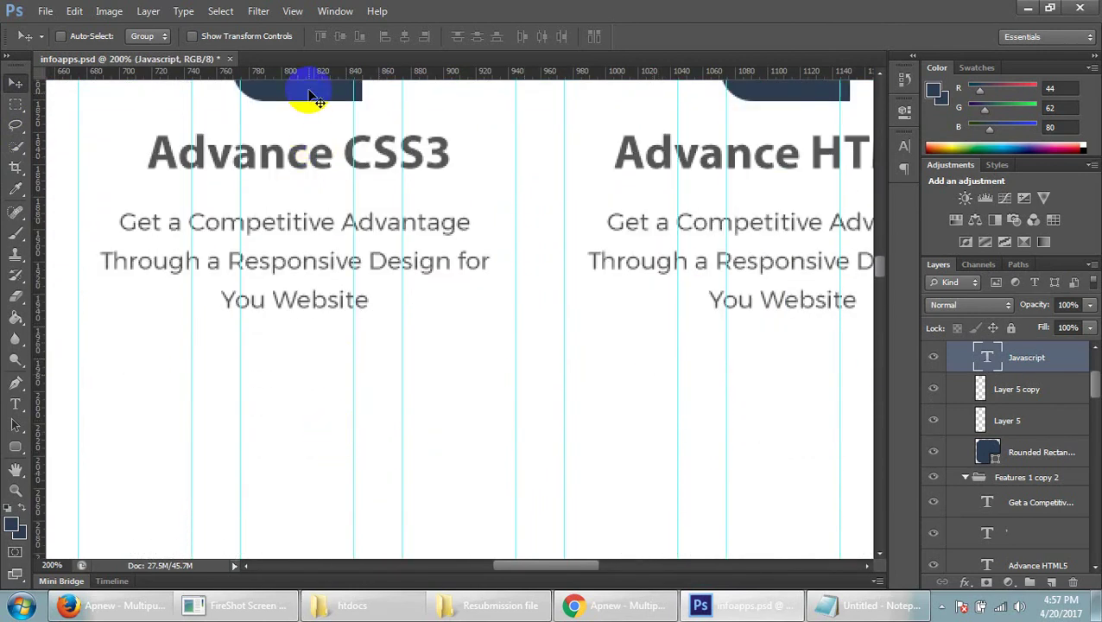
# - Add guides below the feature text, measuring a 70 px gap with a marquee selection
pyautogui.moveTo(314, 75); pyautogui.dragTo(323, 308)
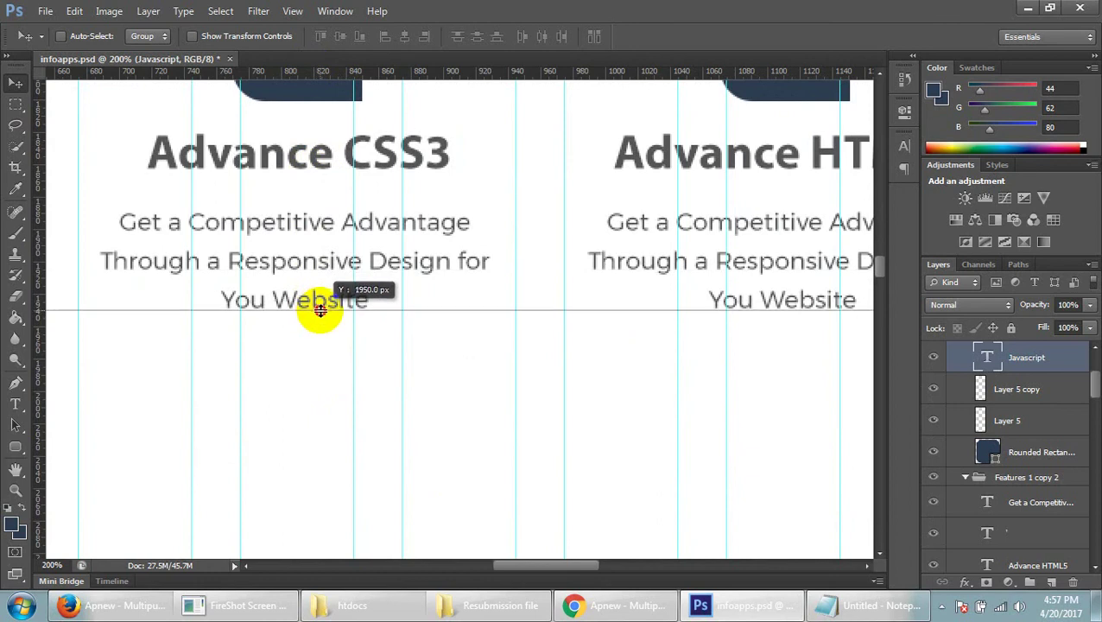
pyautogui.scroll(-2, 259, 337)
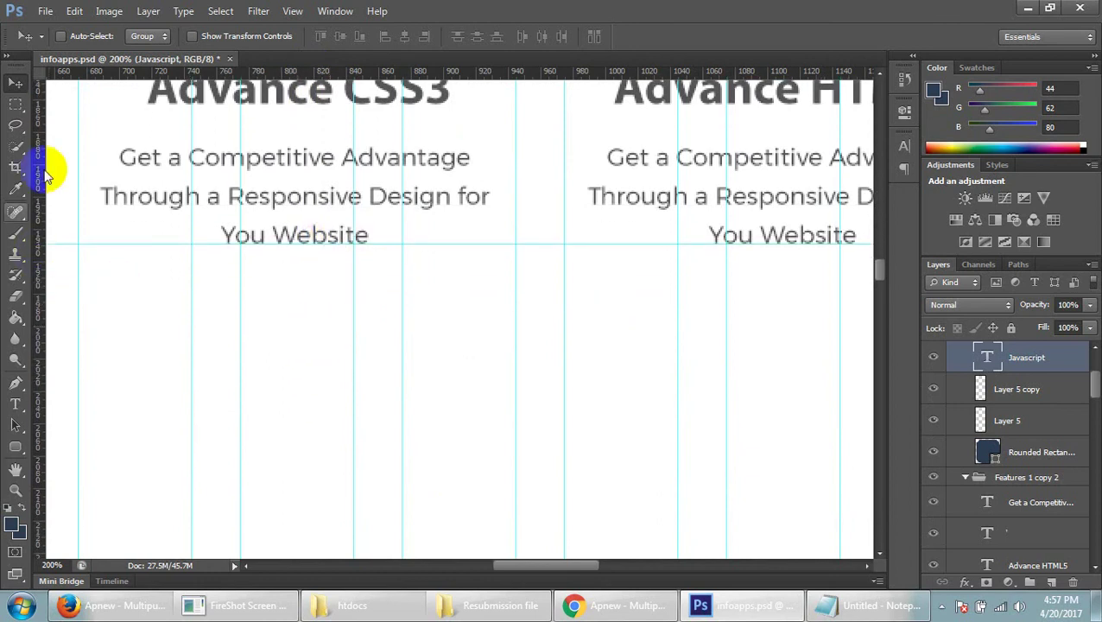
pyautogui.click(29, 113)
pyautogui.moveTo(171, 246); pyautogui.dragTo(226, 340)
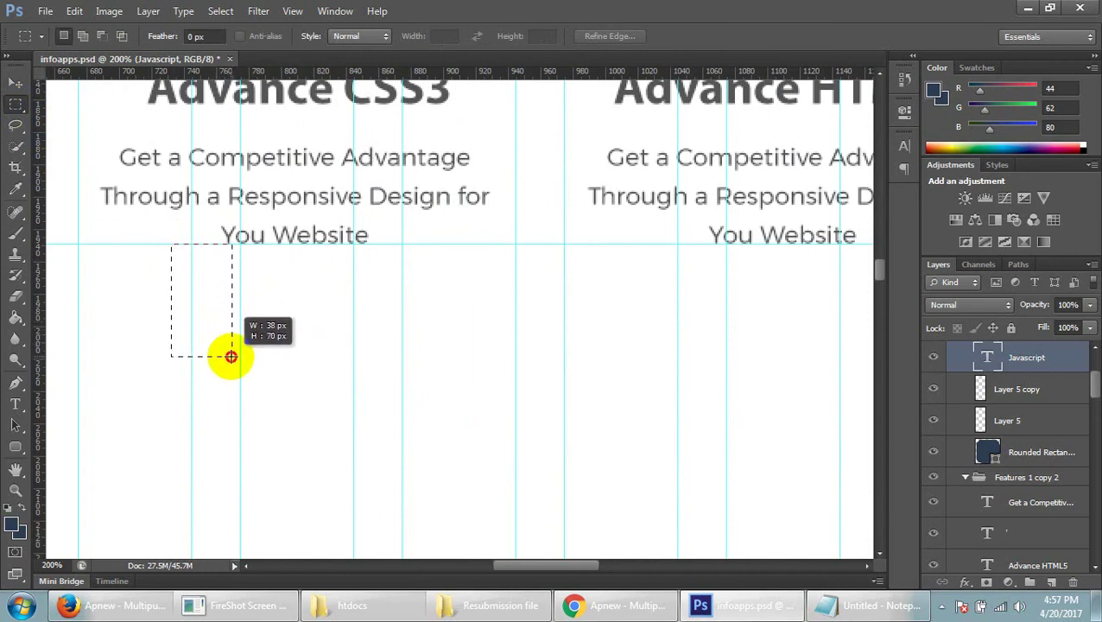
pyautogui.moveTo(230, 356); pyautogui.dragTo(231, 355)
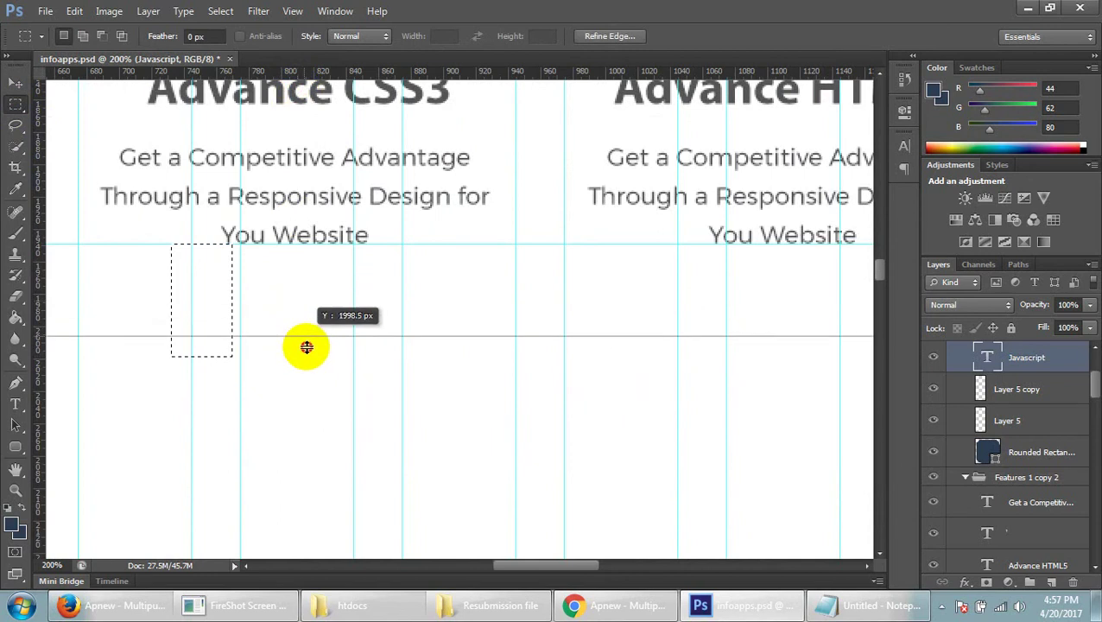
pyautogui.moveTo(296, 86); pyautogui.dragTo(308, 357)
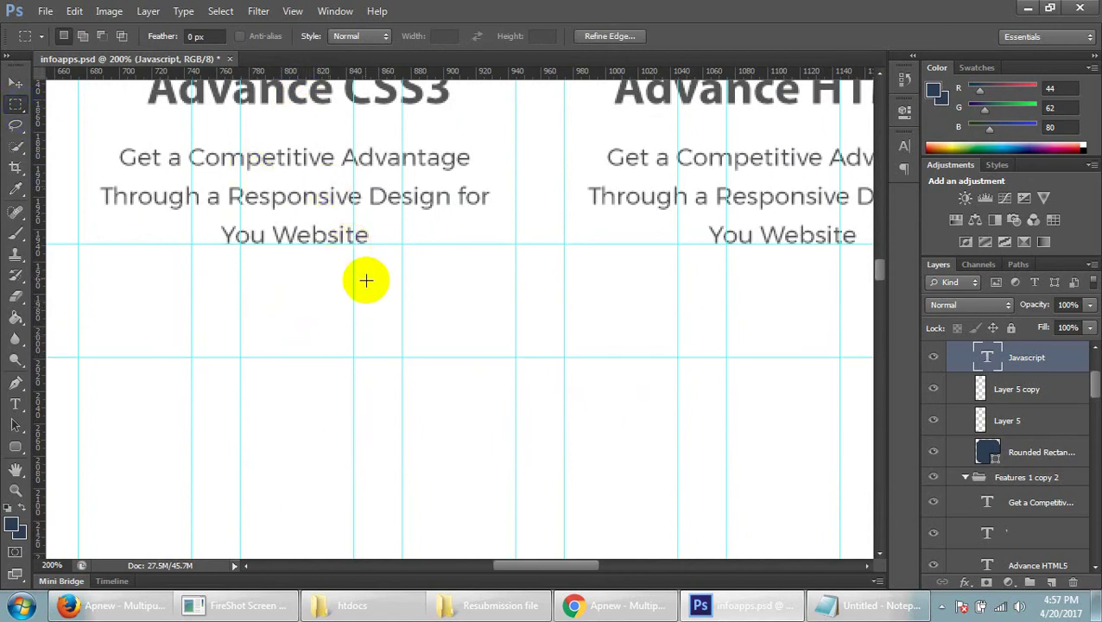
pyautogui.scroll(-3, 372, 285)
pyautogui.scroll(-2, 291, 207)
# - Measure the next gap, add a guide at its bottom edge, and clear the selection
pyautogui.moveTo(289, 214); pyautogui.dragTo(339, 326)
pyautogui.click(15, 82)
pyautogui.moveTo(208, 73); pyautogui.dragTo(276, 327)
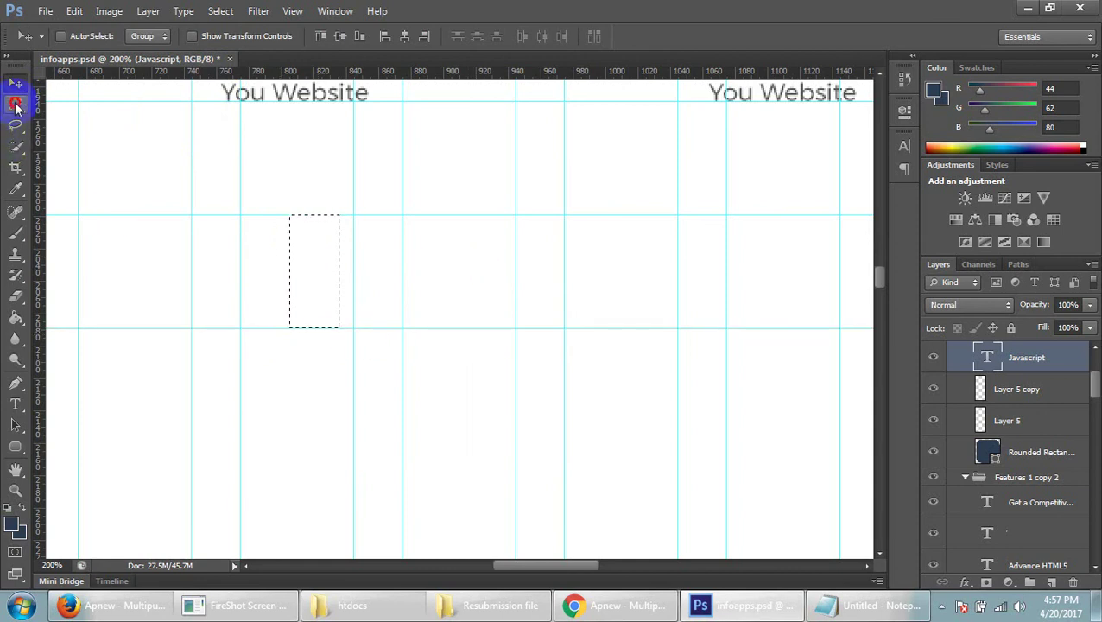
pyautogui.click(15, 104)
pyautogui.click(444, 328)
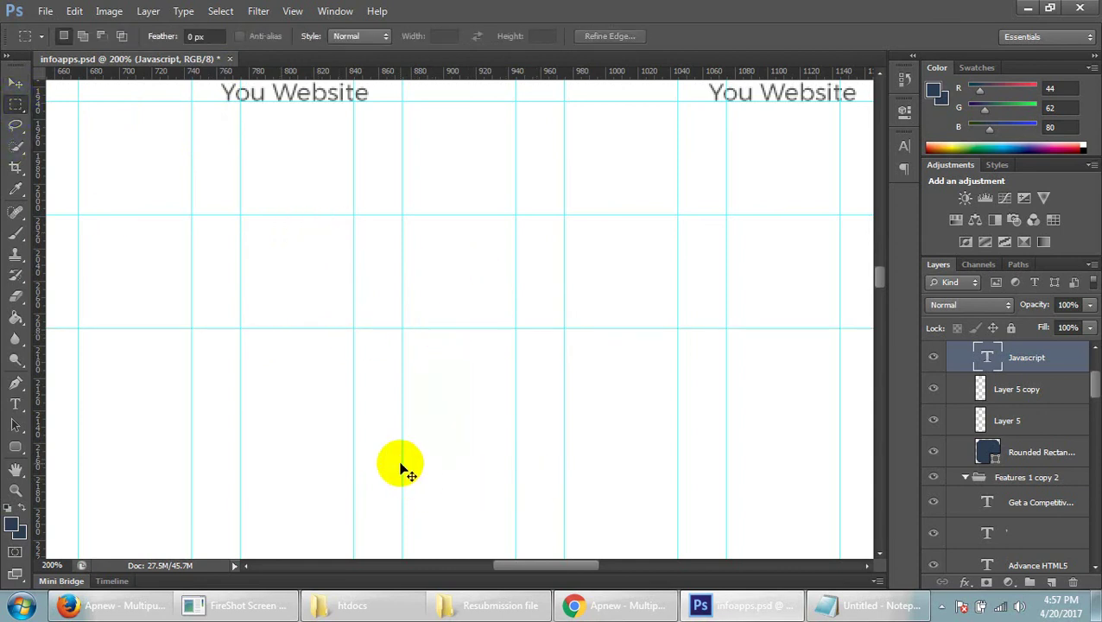
pyautogui.hotkey('ctrl', '-')
pyautogui.hotkey('ctrl', '-')
pyautogui.scroll(3, 403, 463)
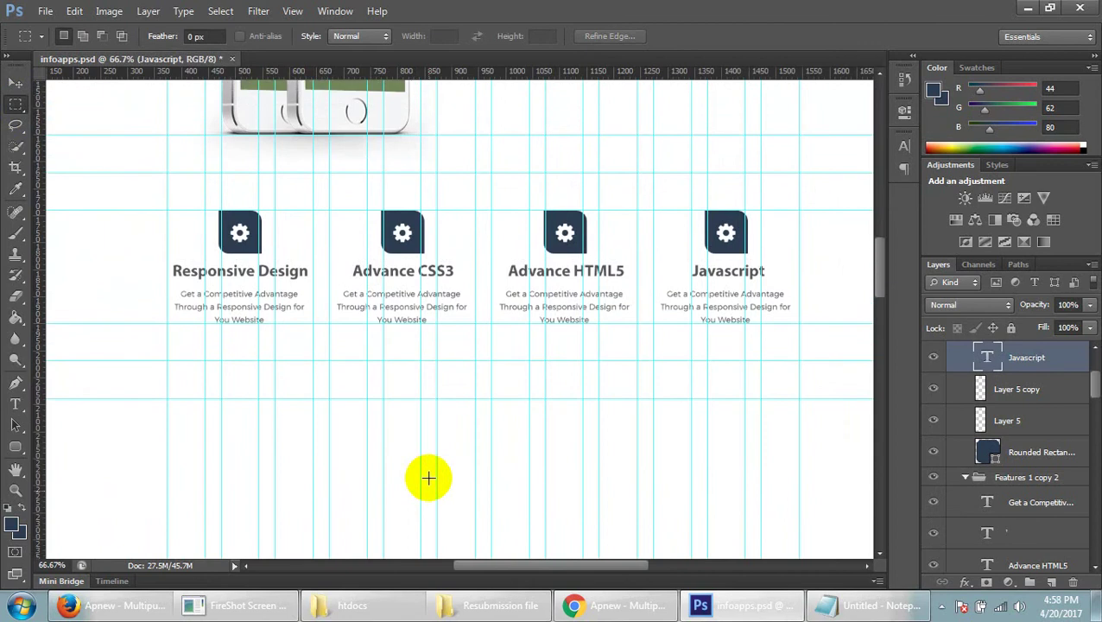
# - Collapse the Features 1 copy groups in the Layers panel and select Features 1
pyautogui.scroll(2, 428, 477)
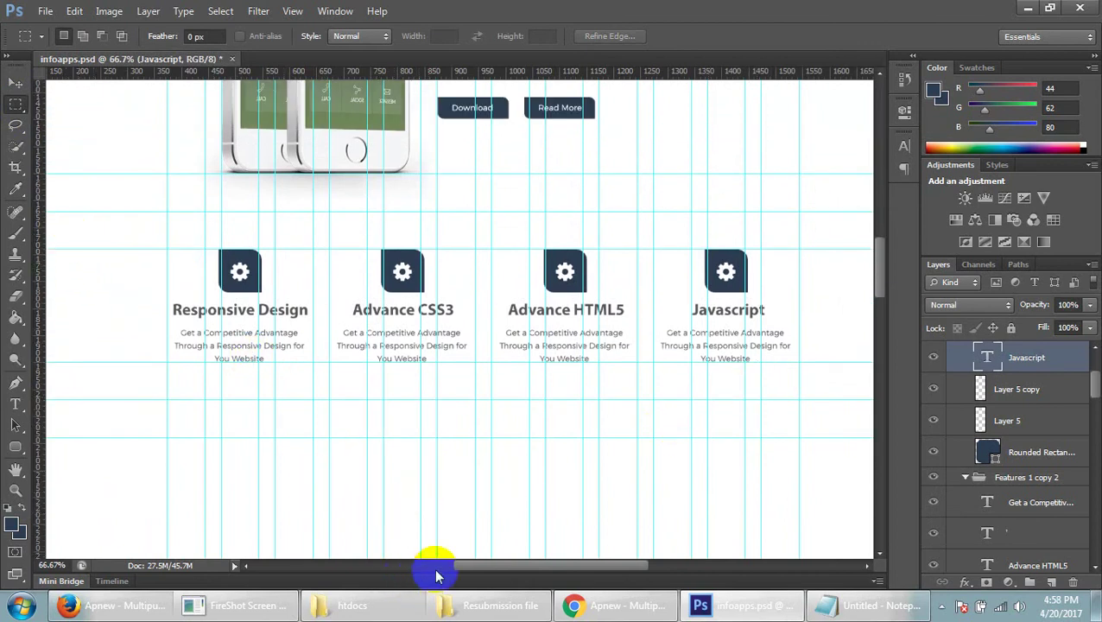
pyautogui.moveTo(458, 569); pyautogui.dragTo(440, 568)
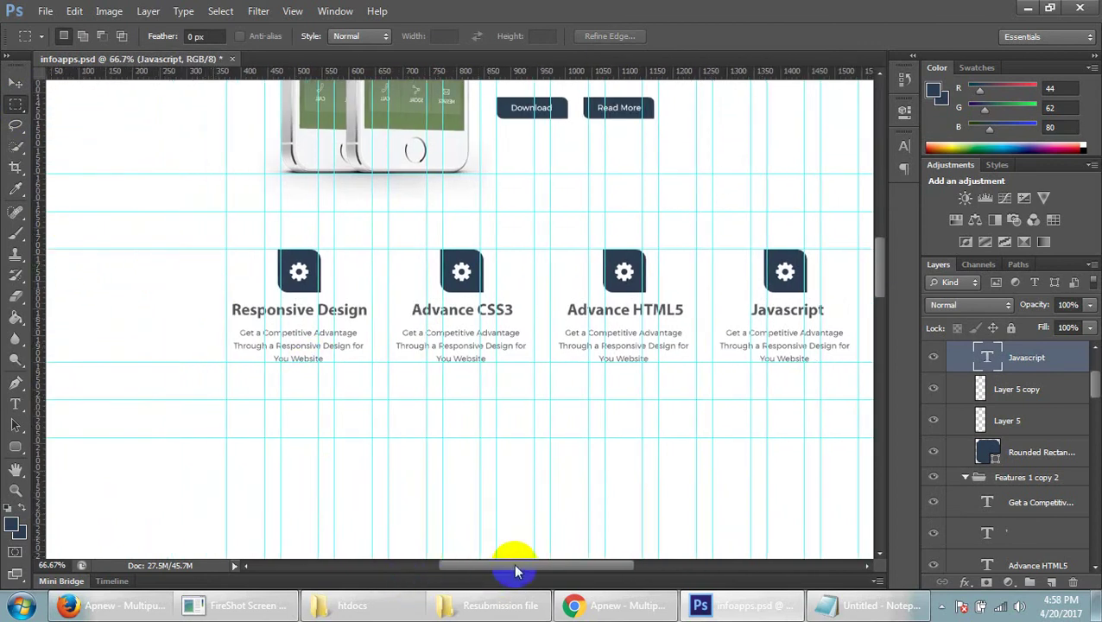
pyautogui.moveTo(516, 571); pyautogui.dragTo(491, 571)
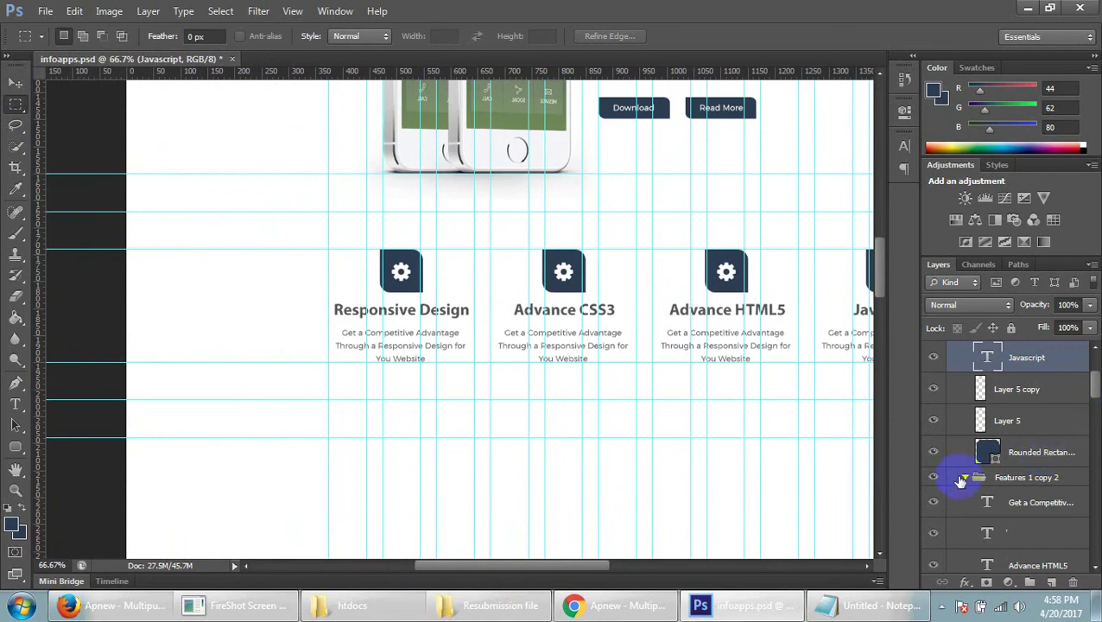
pyautogui.click(993, 479)
pyautogui.click(964, 478)
pyautogui.scroll(3, 980, 484)
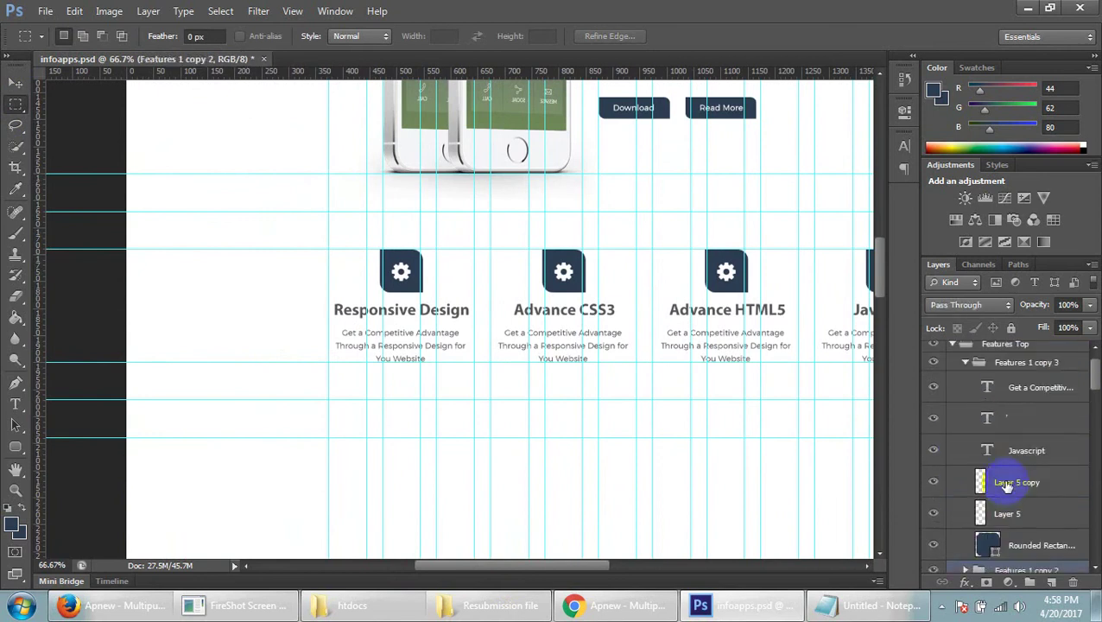
pyautogui.click(967, 389)
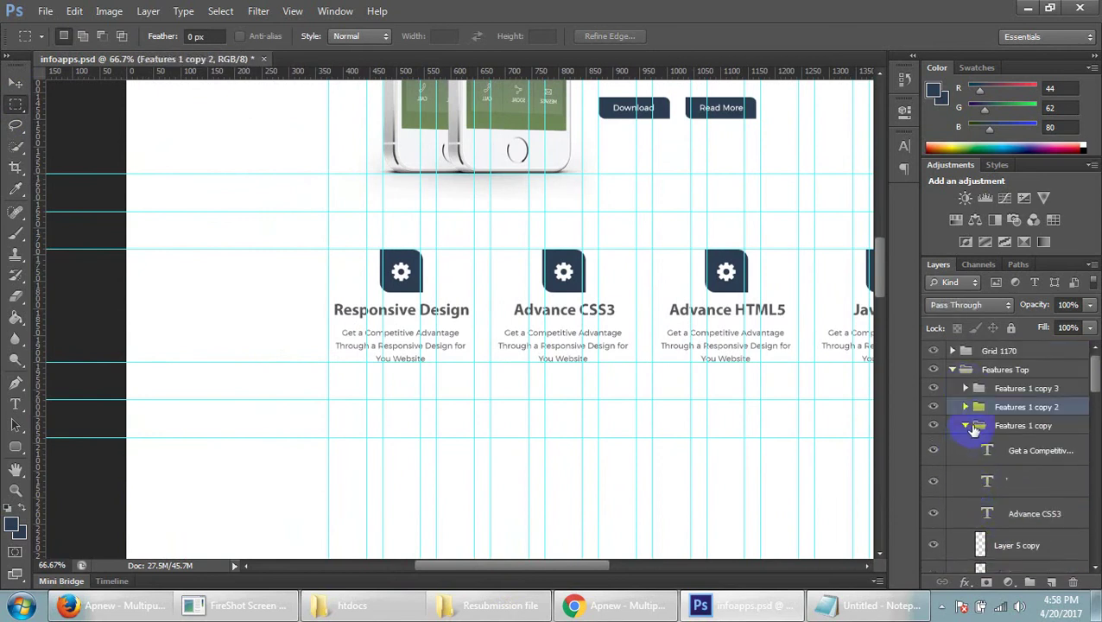
pyautogui.click(965, 425)
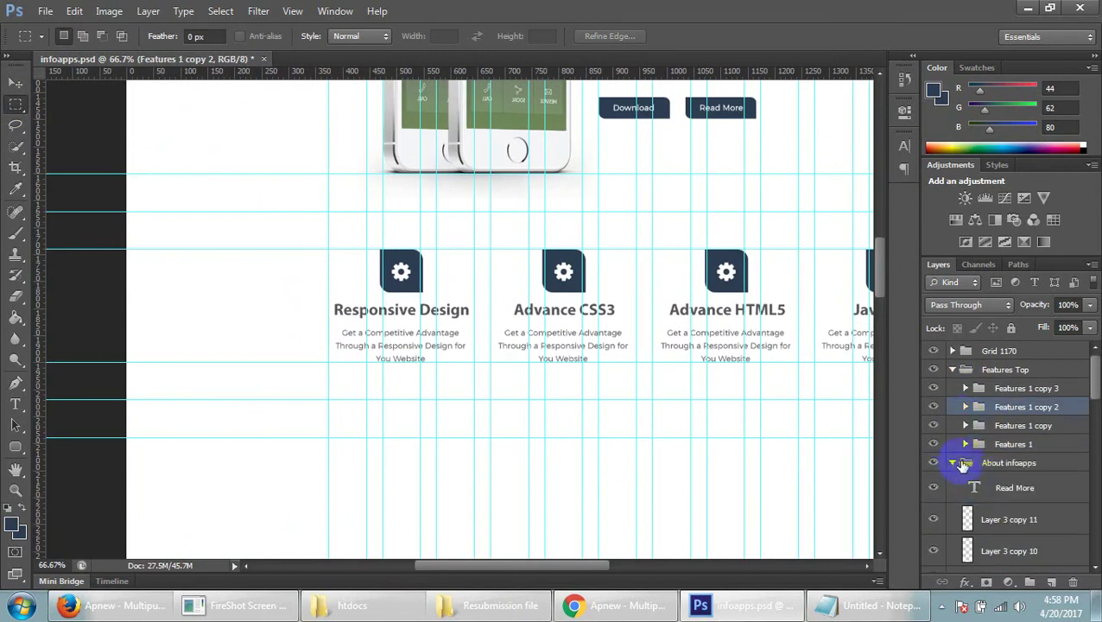
pyautogui.click(1014, 446)
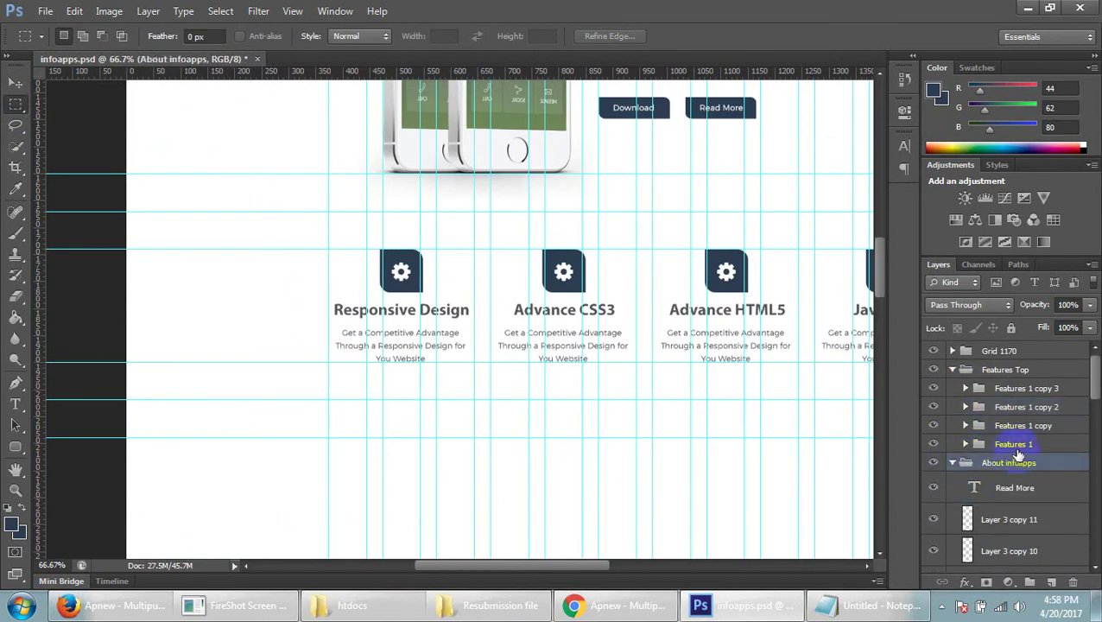
# - Create a new group named Design and move it below Features 1 inside Features Top
pyautogui.click(1029, 584)
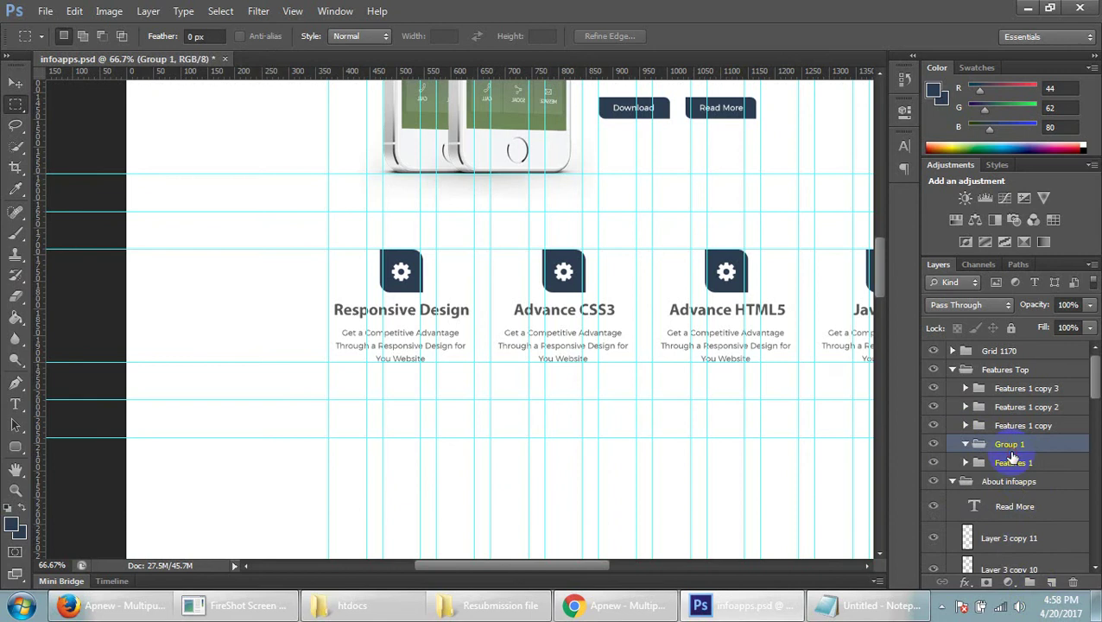
pyautogui.doubleClick(1029, 448)
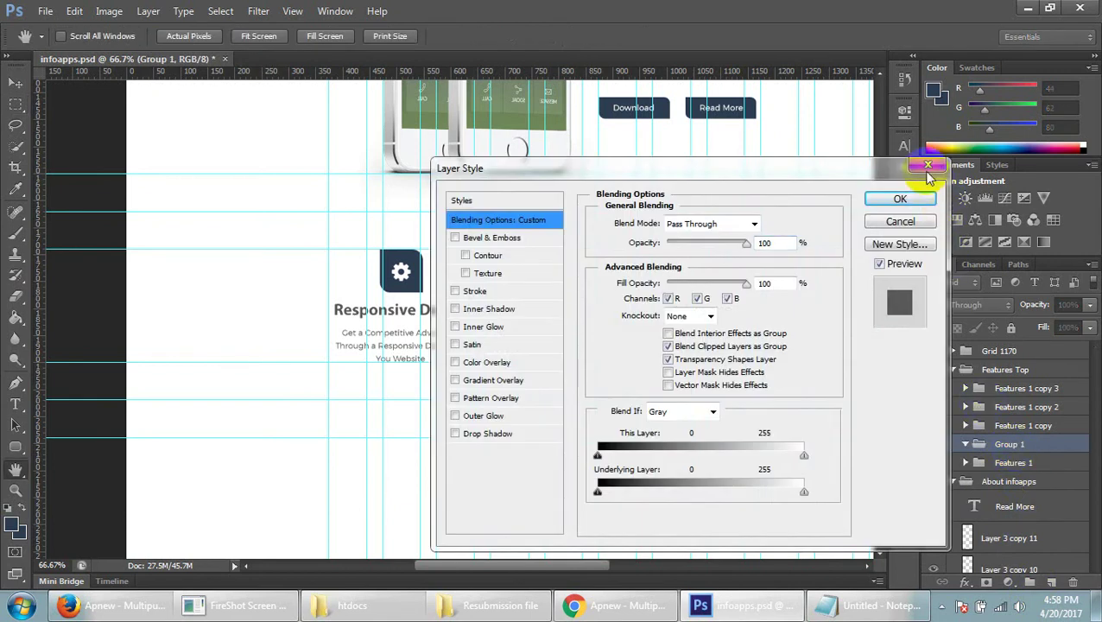
pyautogui.press('Escape')
pyautogui.click(1050, 447)
pyautogui.write('Design')
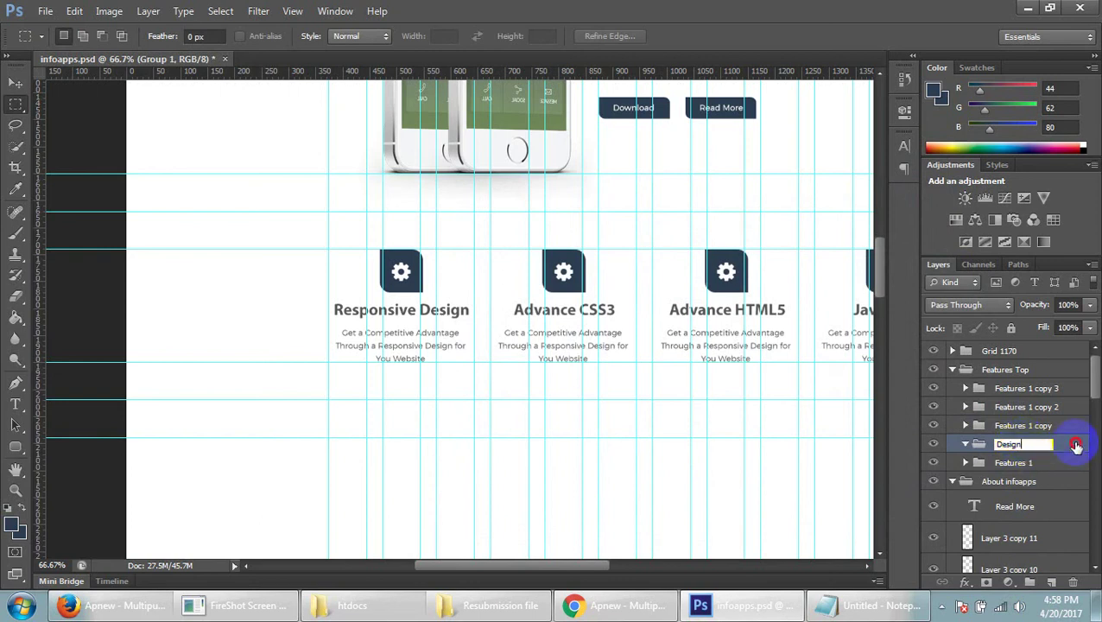
pyautogui.moveTo(1061, 451)
pyautogui.mouseDown()
pyautogui.moveTo(1059, 476)
pyautogui.moveTo(992, 493)
pyautogui.mouseUp()
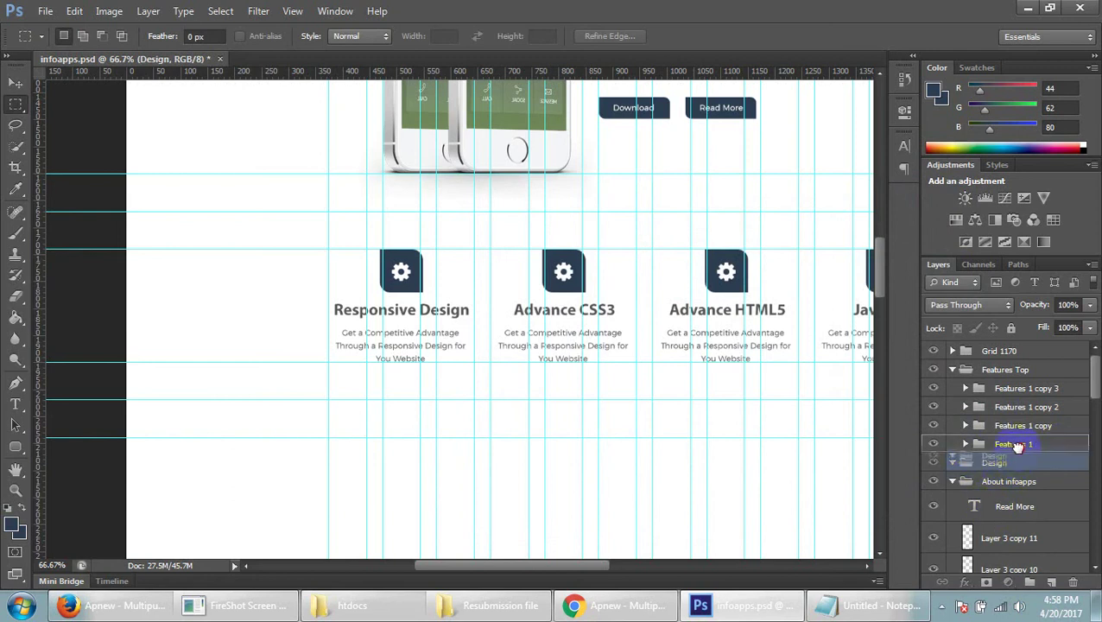
pyautogui.moveTo(1019, 449); pyautogui.dragTo(993, 492)
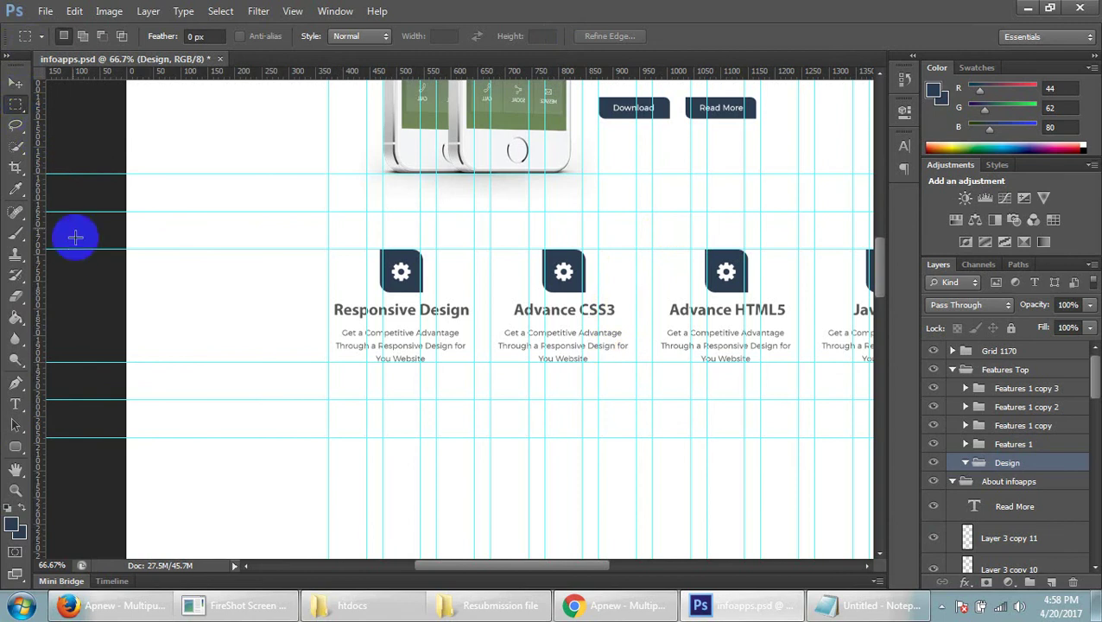
# - Draw a full-width marquee band around the feature row, then scroll up to the hero section
pyautogui.moveTo(121, 210)
pyautogui.mouseDown()
pyautogui.moveTo(933, 390)
pyautogui.moveTo(807, 396)
pyautogui.mouseUp()
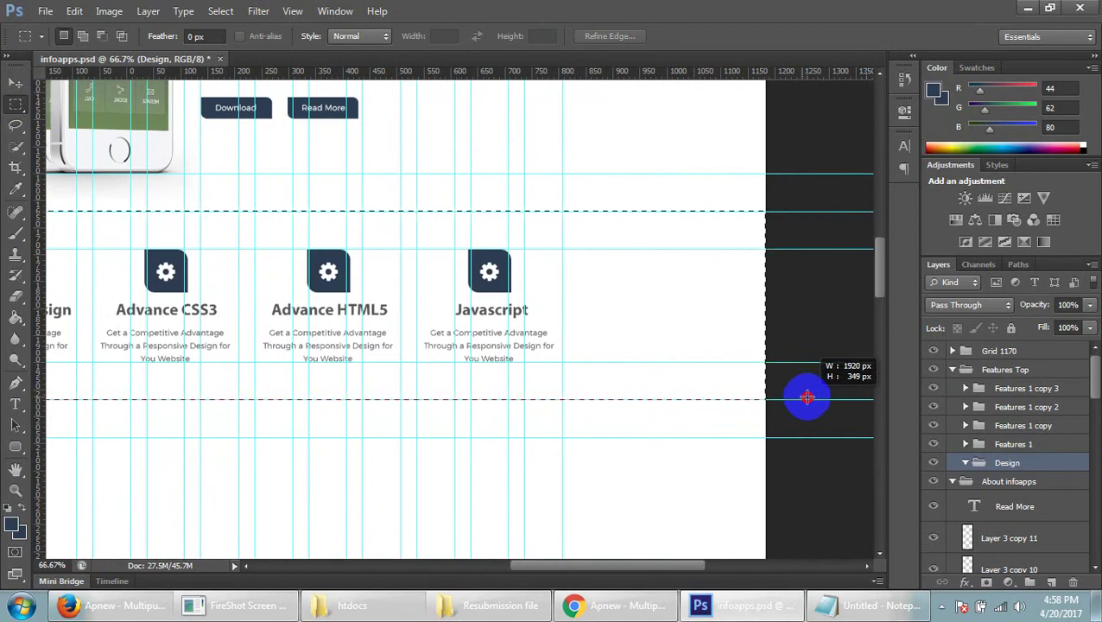
pyautogui.moveTo(807, 395); pyautogui.dragTo(807, 395)
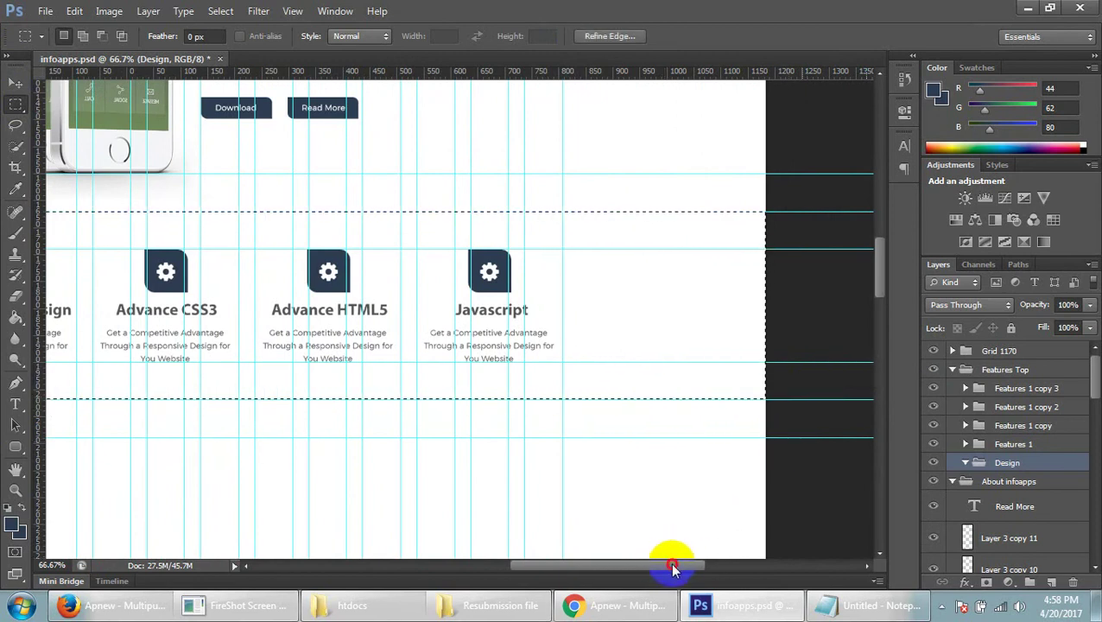
pyautogui.moveTo(667, 566); pyautogui.dragTo(598, 552)
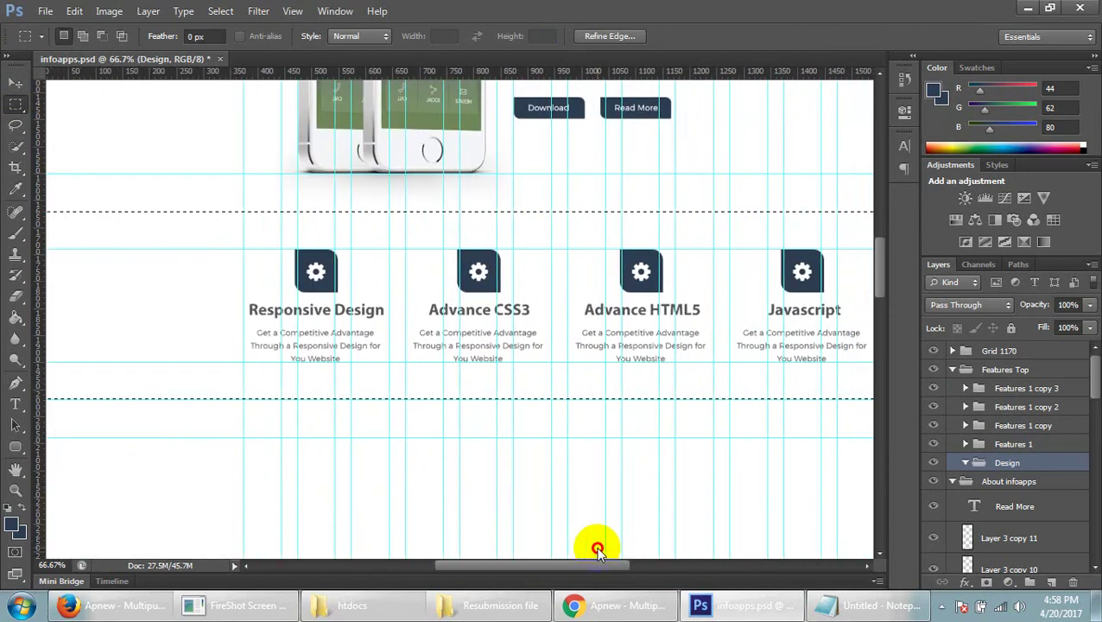
pyautogui.scroll(3, 733, 177)
pyautogui.scroll(2, 728, 172)
pyautogui.scroll(4, 720, 184)
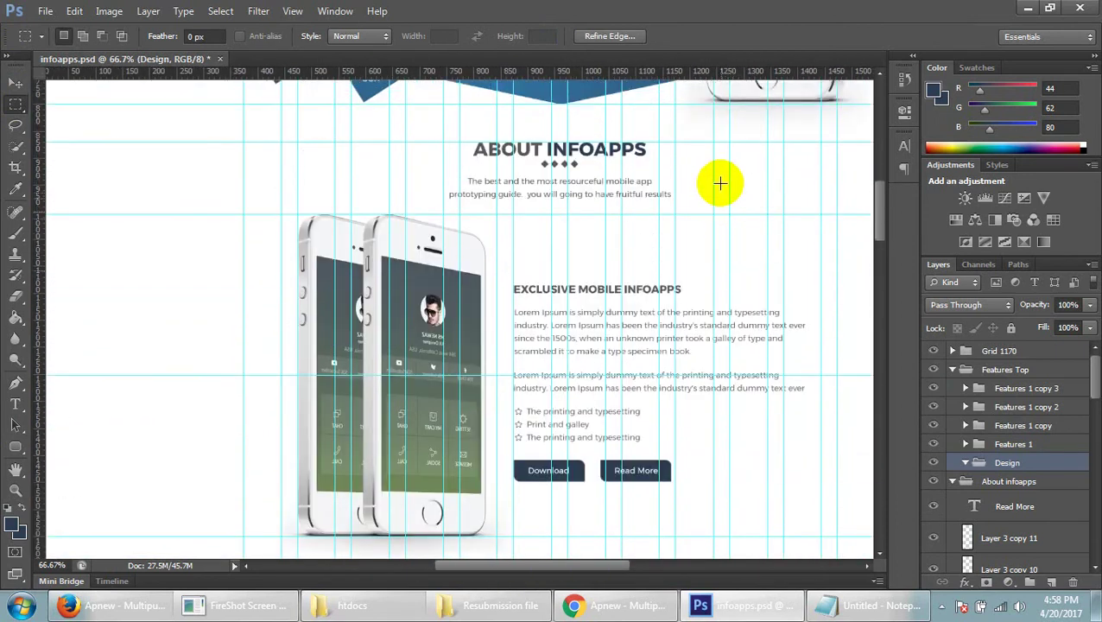
pyautogui.scroll(5, 721, 183)
pyautogui.scroll(3, 518, 302)
pyautogui.scroll(3, 275, 426)
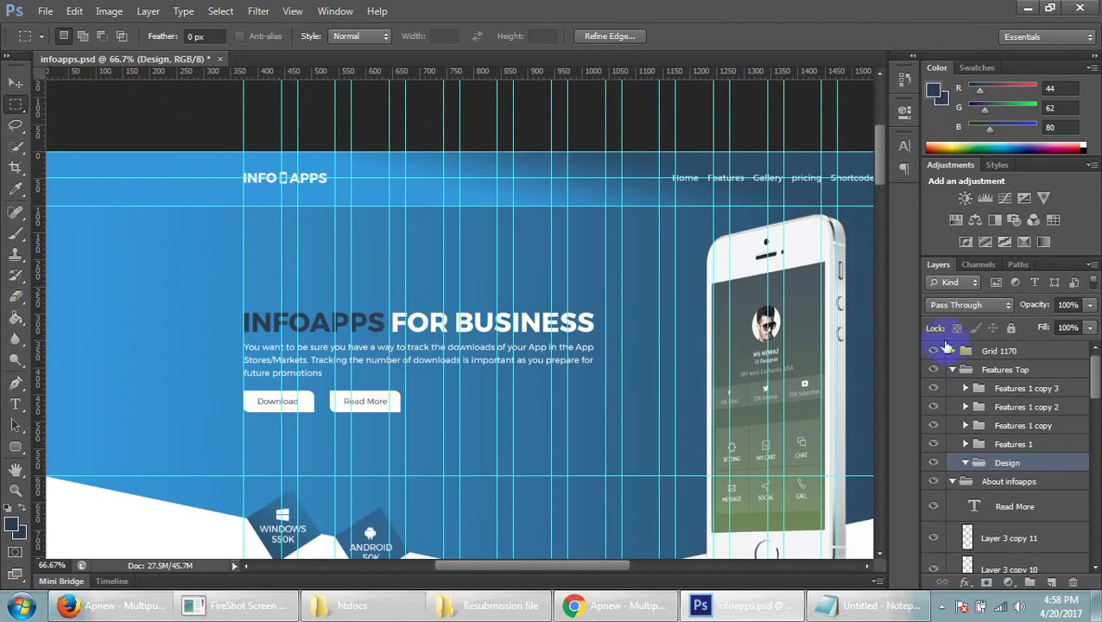
pyautogui.moveTo(577, 572); pyautogui.dragTo(605, 570)
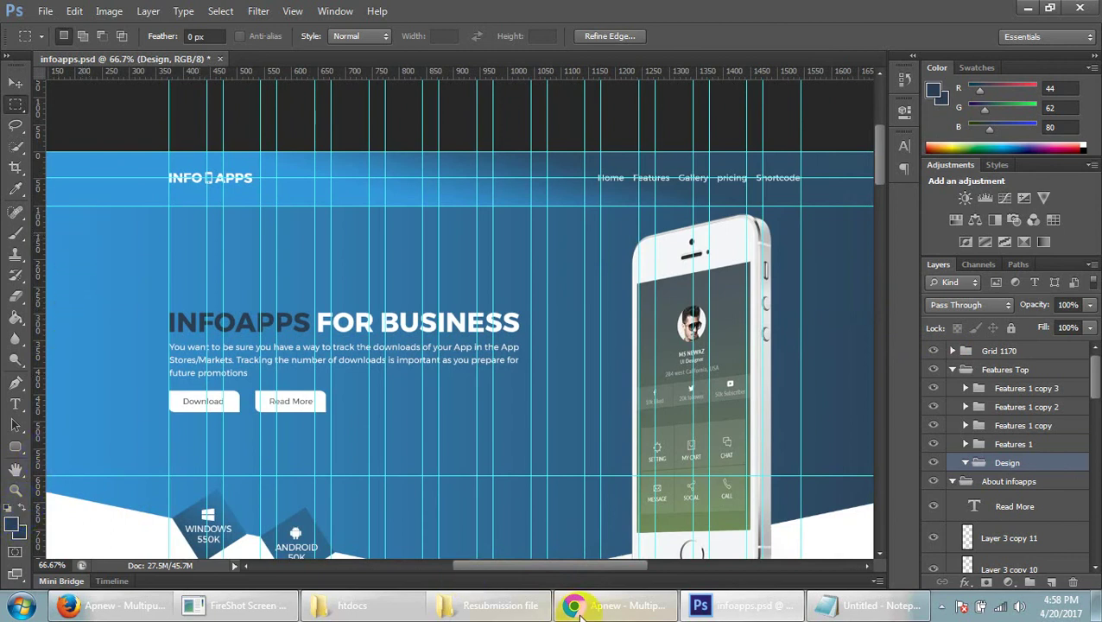
pyautogui.moveTo(590, 572); pyautogui.dragTo(519, 570)
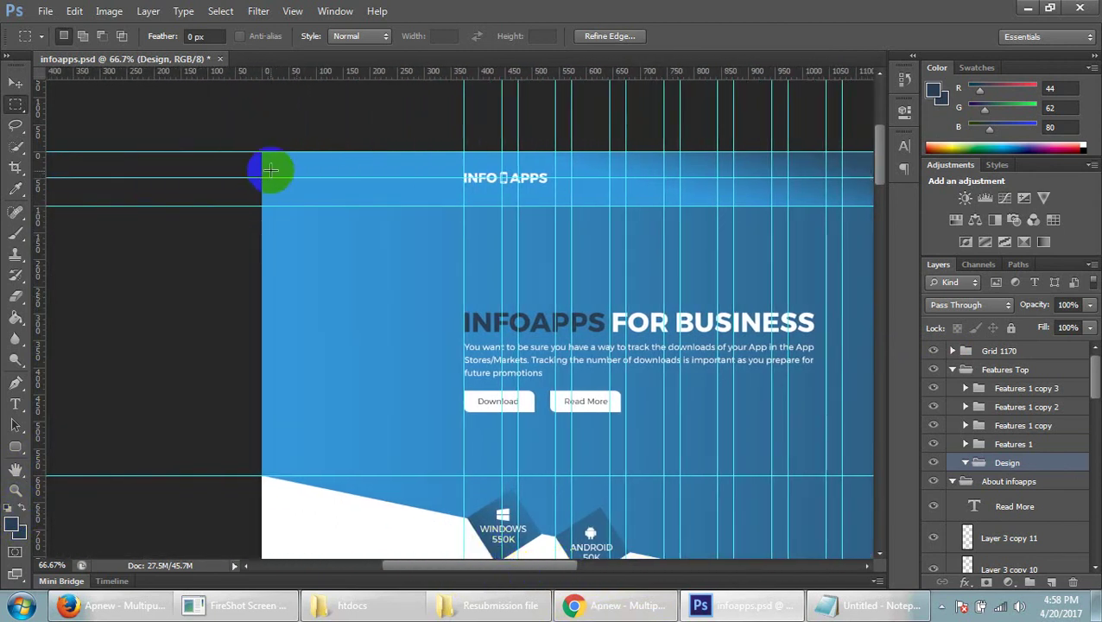
# - Sample the hero blue (R52 G152 B219) as the foreground colour with the Eyedropper
pyautogui.click(16, 188)
pyautogui.click(276, 167)
pyautogui.click(659, 304)
pyautogui.scroll(-3, 661, 375)
pyautogui.scroll(-2, 660, 371)
pyautogui.scroll(-2, 682, 389)
pyautogui.scroll(-4, 717, 415)
pyautogui.scroll(-4, 732, 421)
pyautogui.scroll(-5, 736, 413)
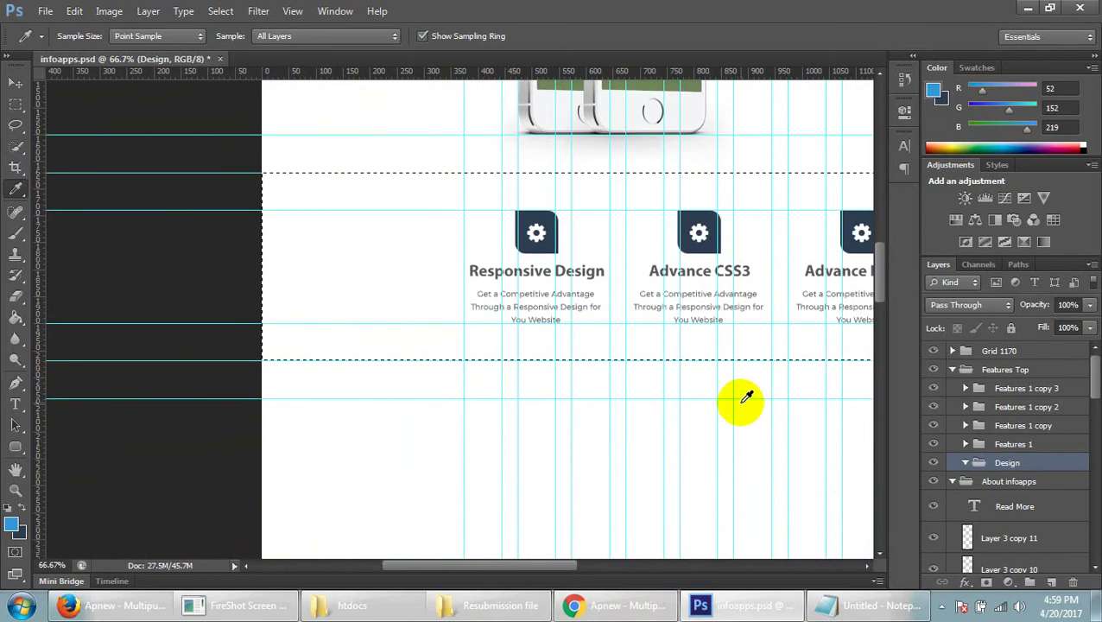
pyautogui.moveTo(556, 575); pyautogui.dragTo(570, 570)
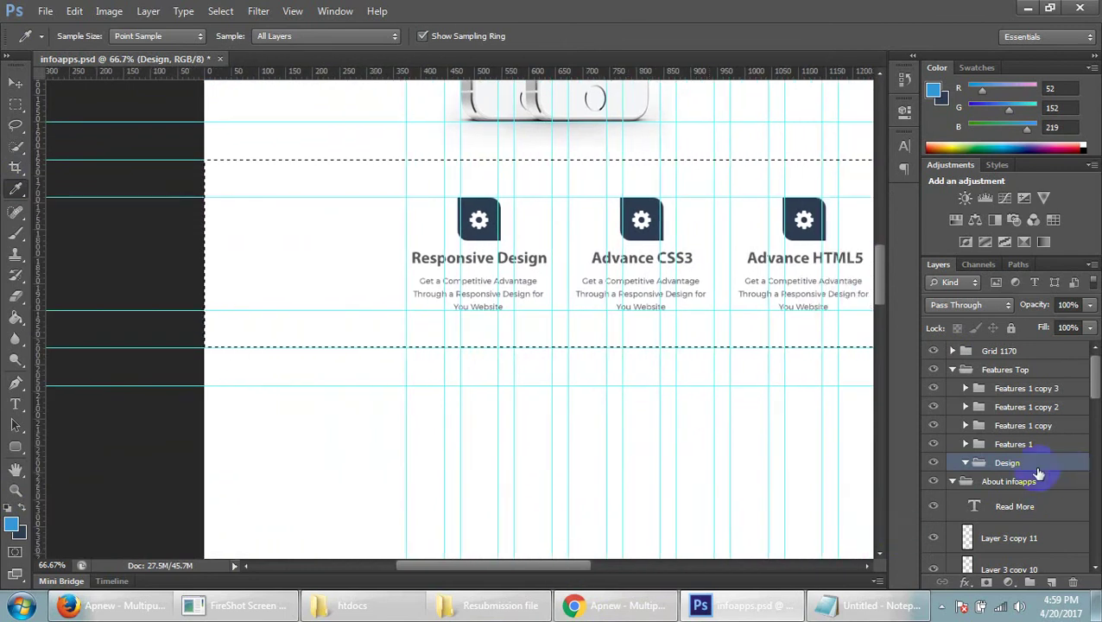
# - Add Layer 6 in the Design group with a dark-navy-to-sampled-blue Gradient Overlay style
pyautogui.click(1050, 581)
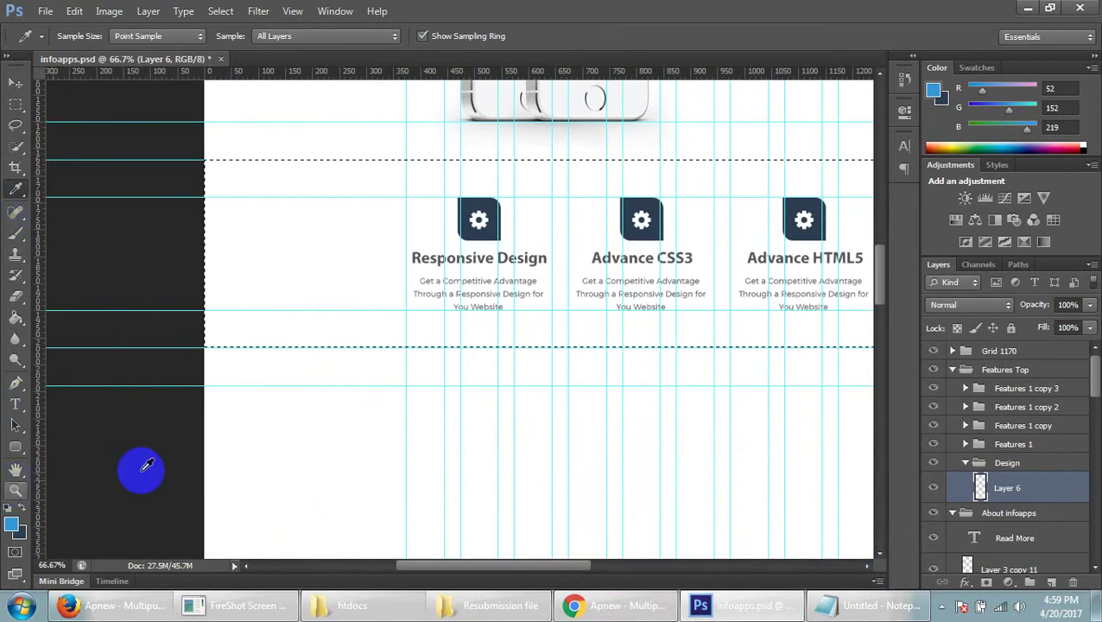
pyautogui.doubleClick(1042, 504)
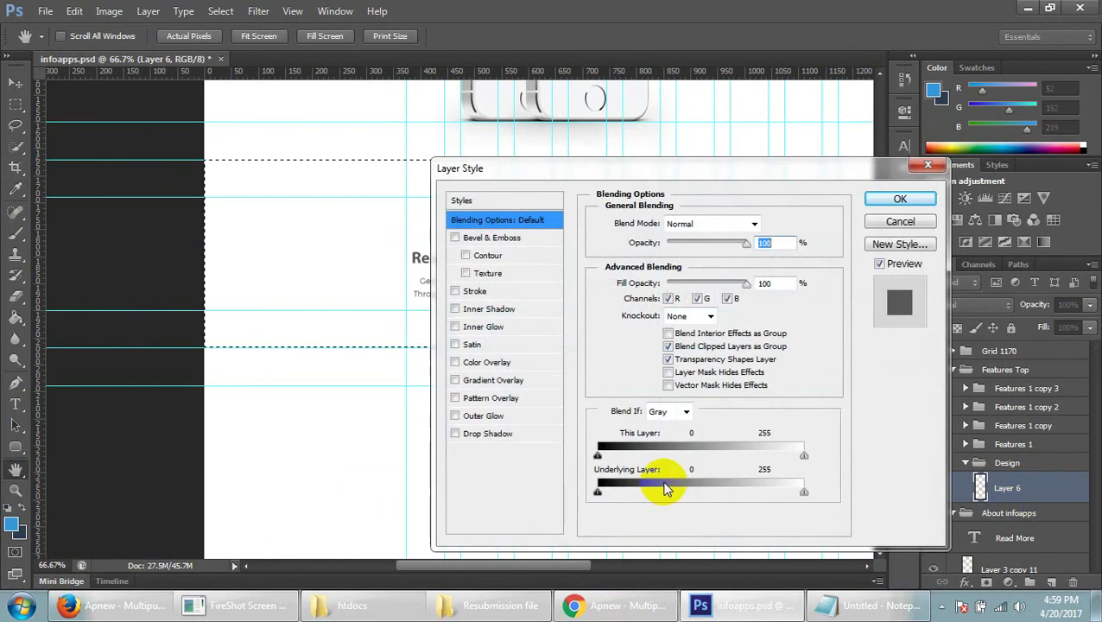
pyautogui.click(474, 382)
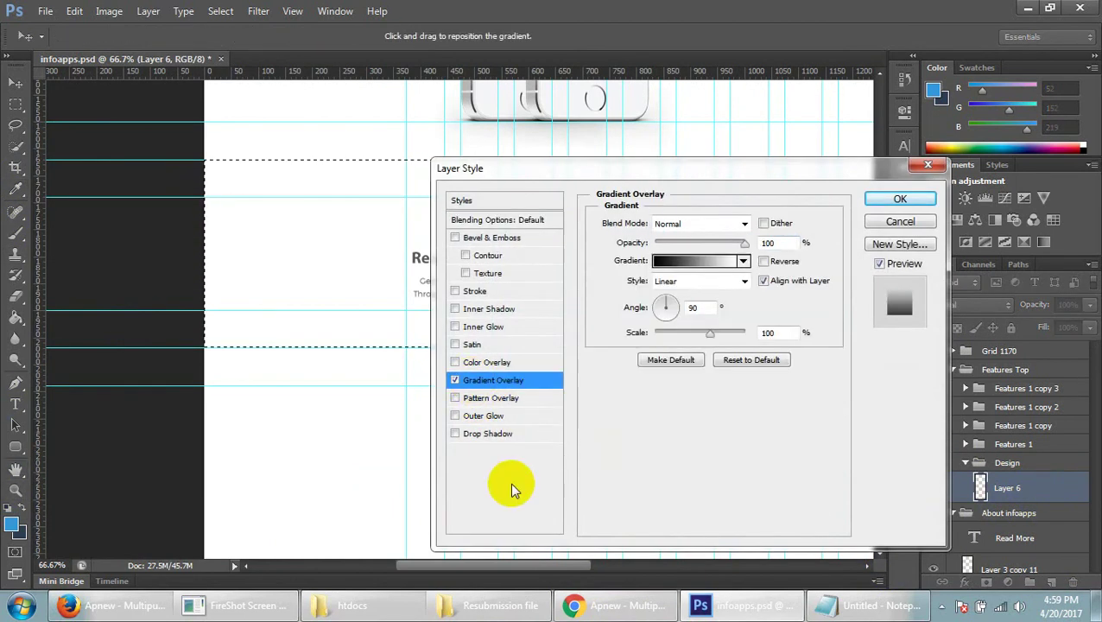
pyautogui.click(708, 261)
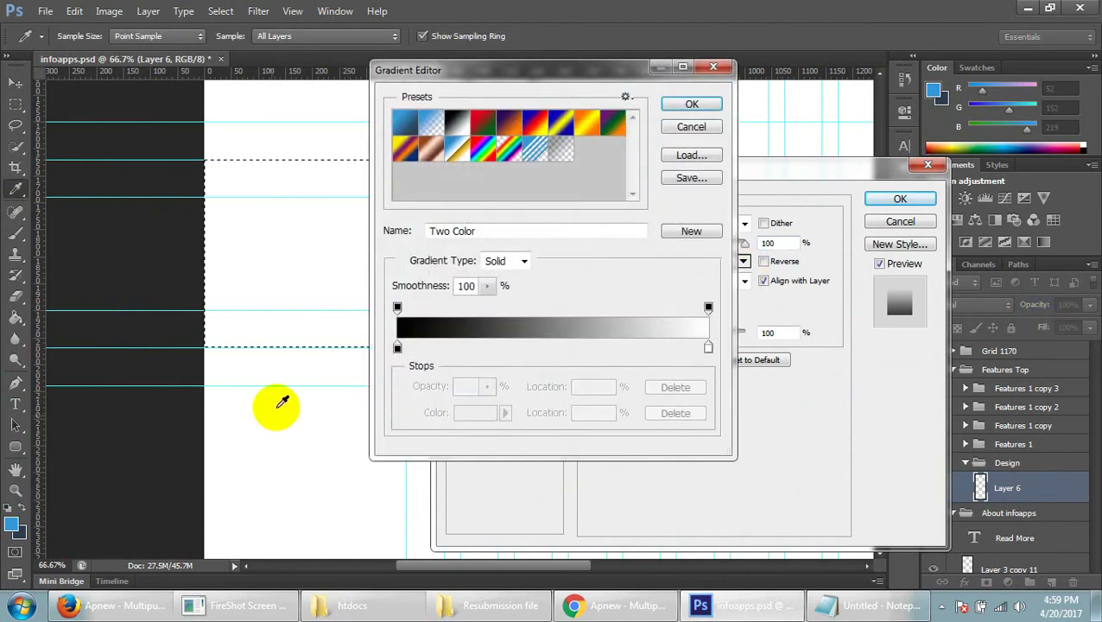
pyautogui.click(398, 347)
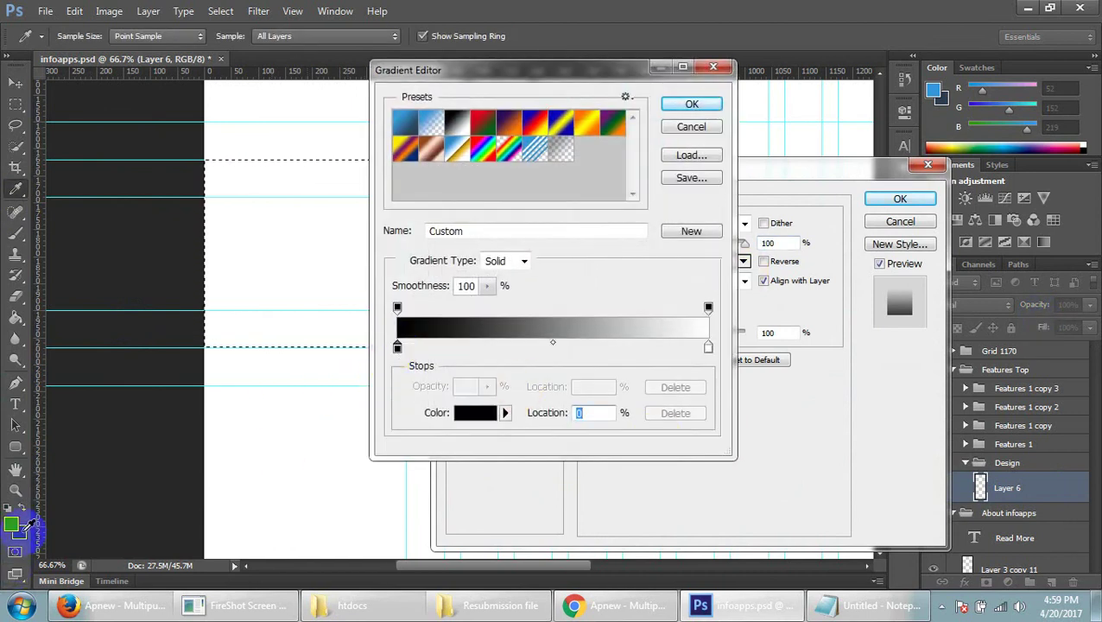
pyautogui.click(28, 525)
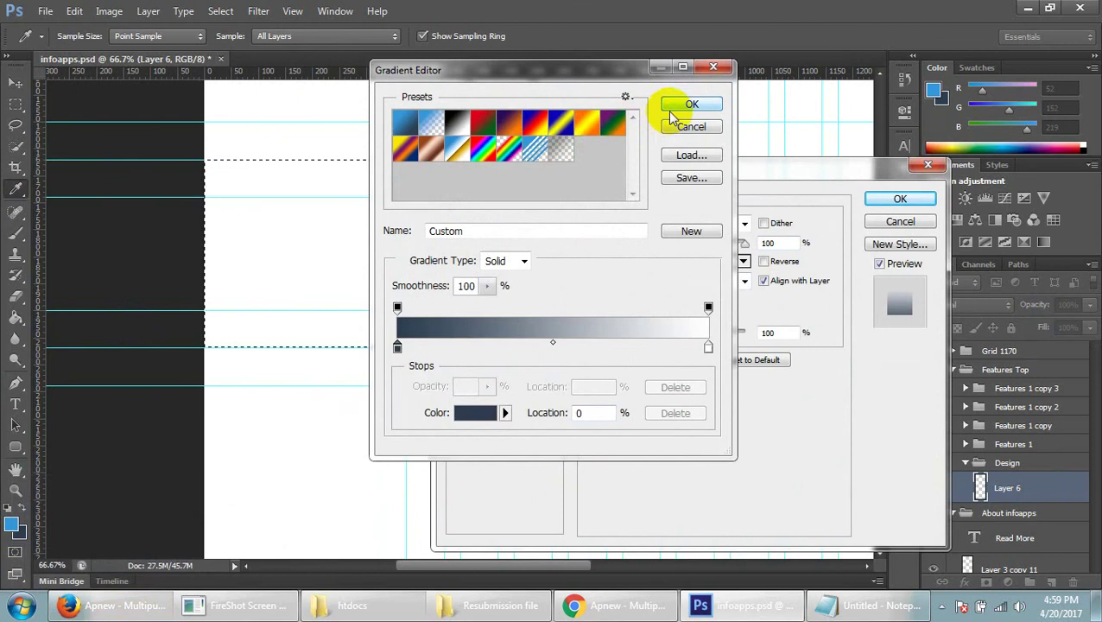
pyautogui.click(711, 348)
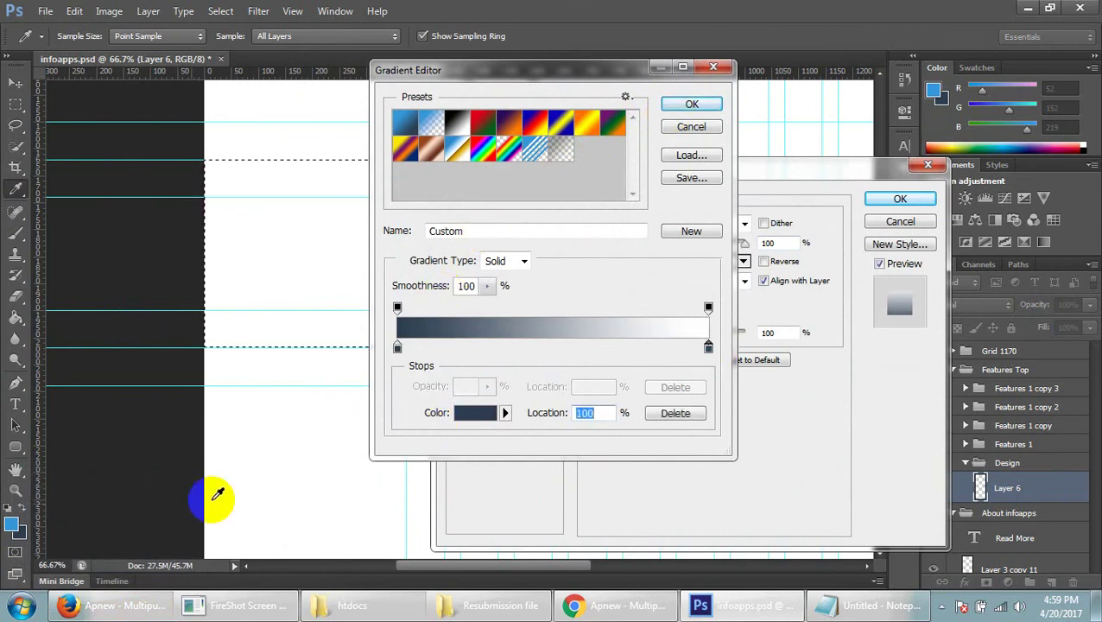
pyautogui.click(471, 413)
pyautogui.click(15, 514)
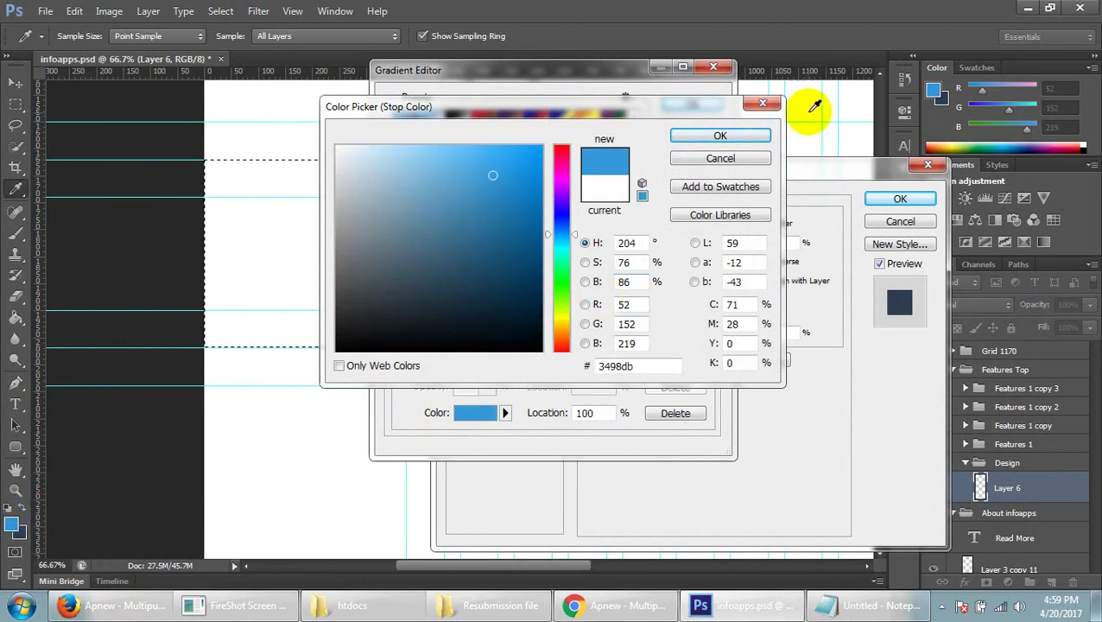
pyautogui.click(721, 135)
pyautogui.click(691, 105)
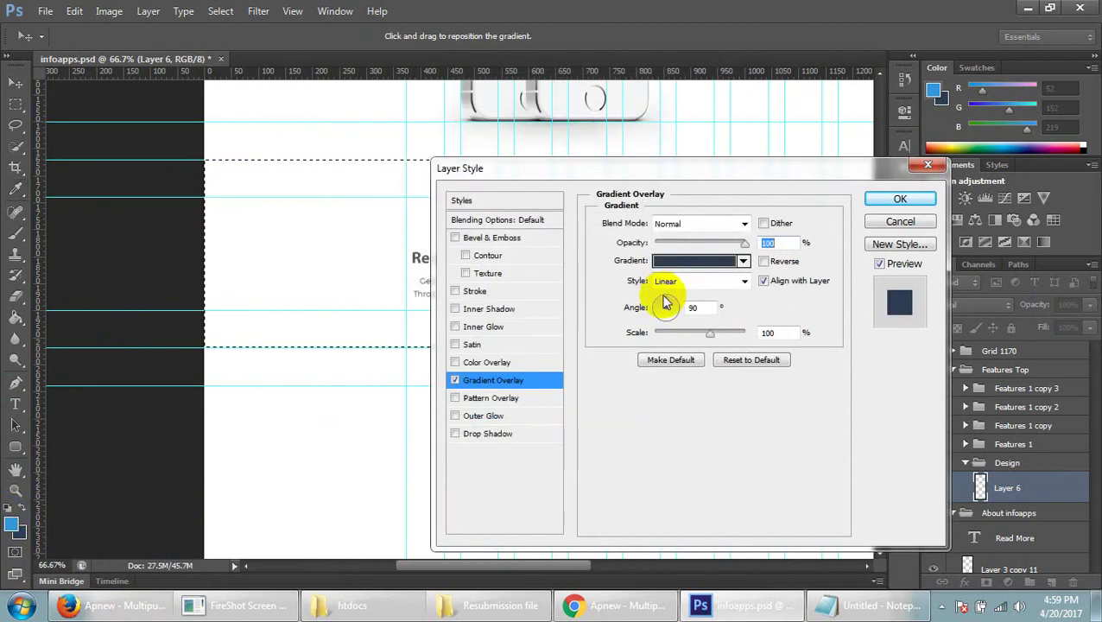
pyautogui.click(897, 199)
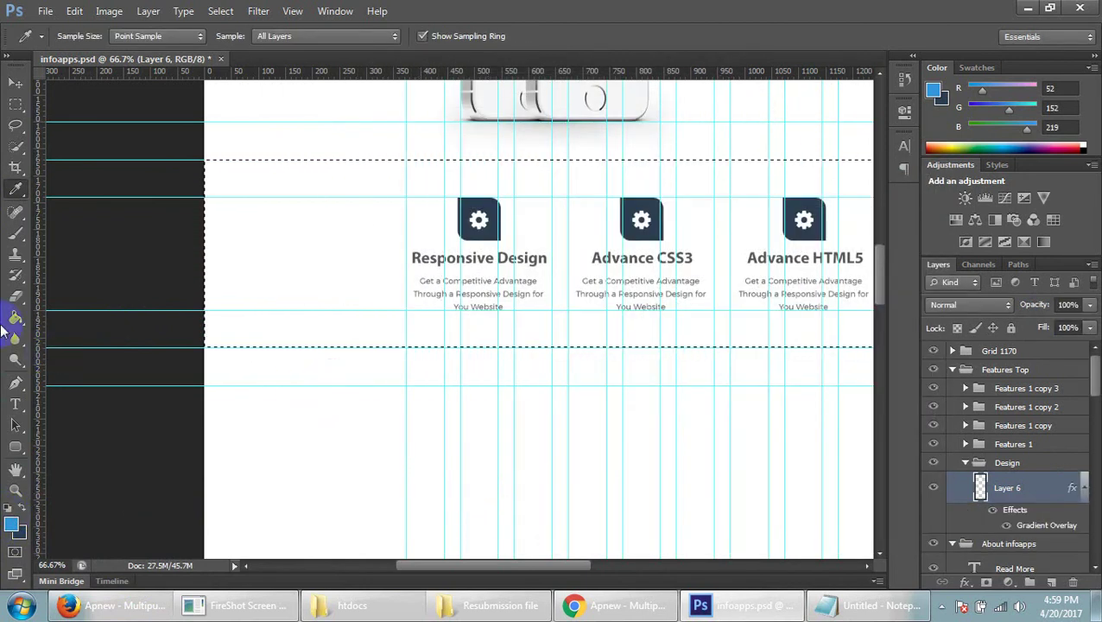
# - Paint Bucket fill the band selection on Layer 6, deselect it, and hide the guides
pyautogui.click(15, 317)
pyautogui.click(297, 293)
pyautogui.click(285, 535)
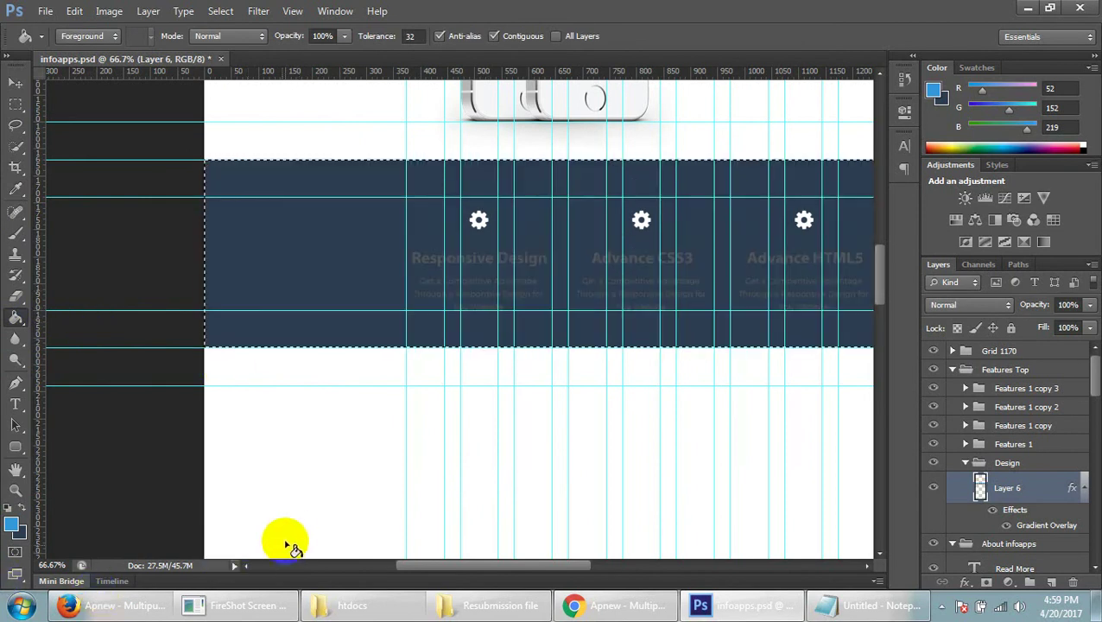
pyautogui.click(15, 107)
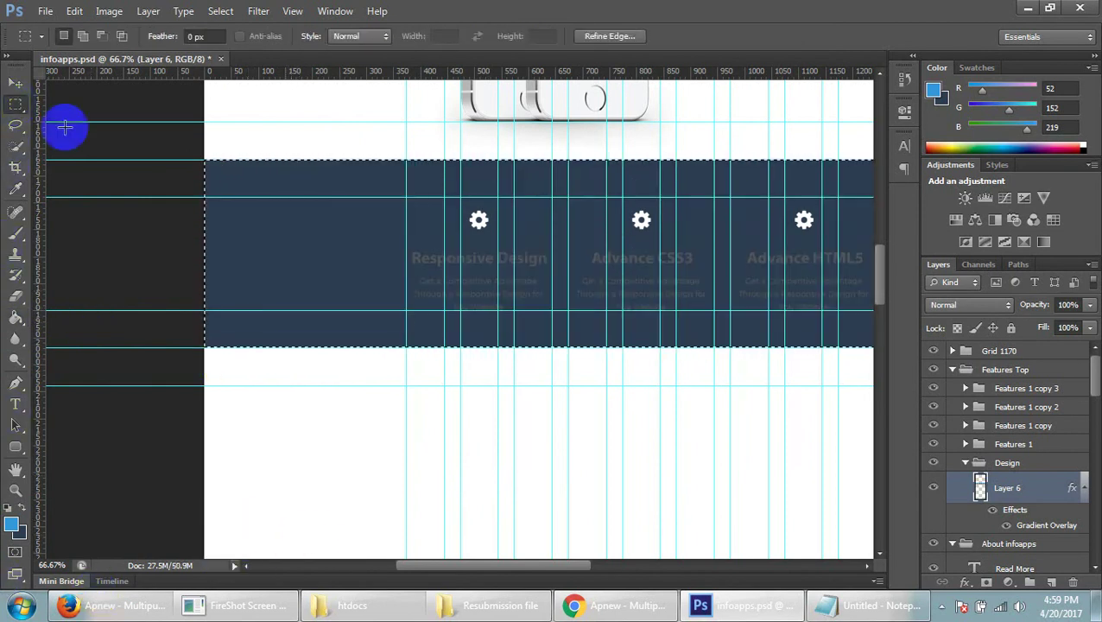
pyautogui.click(282, 458)
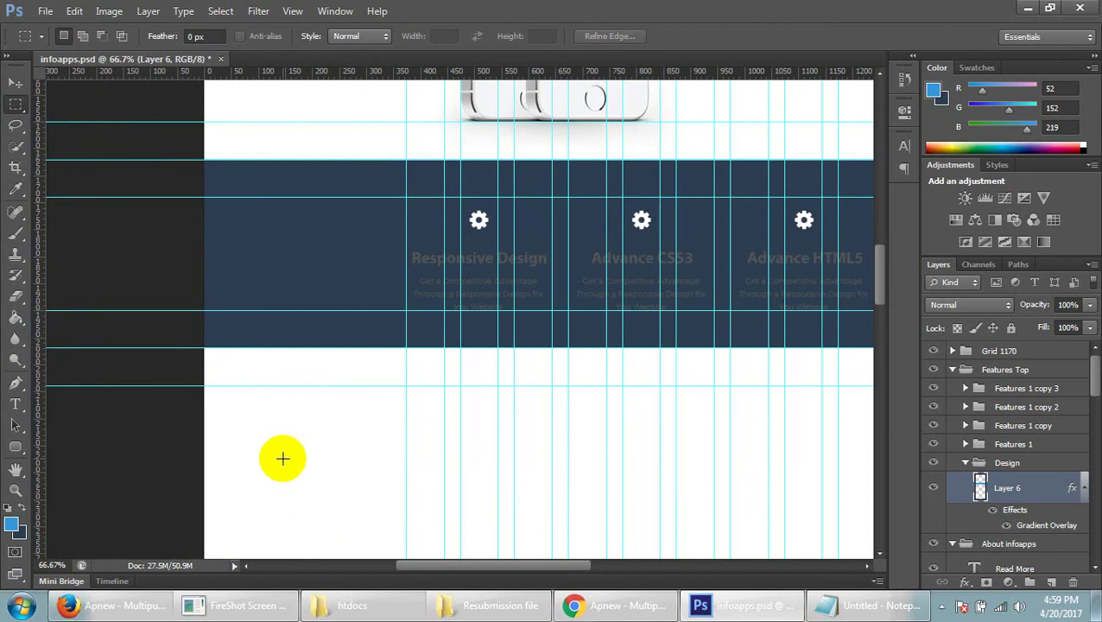
pyautogui.hotkey('ctrl', ';')
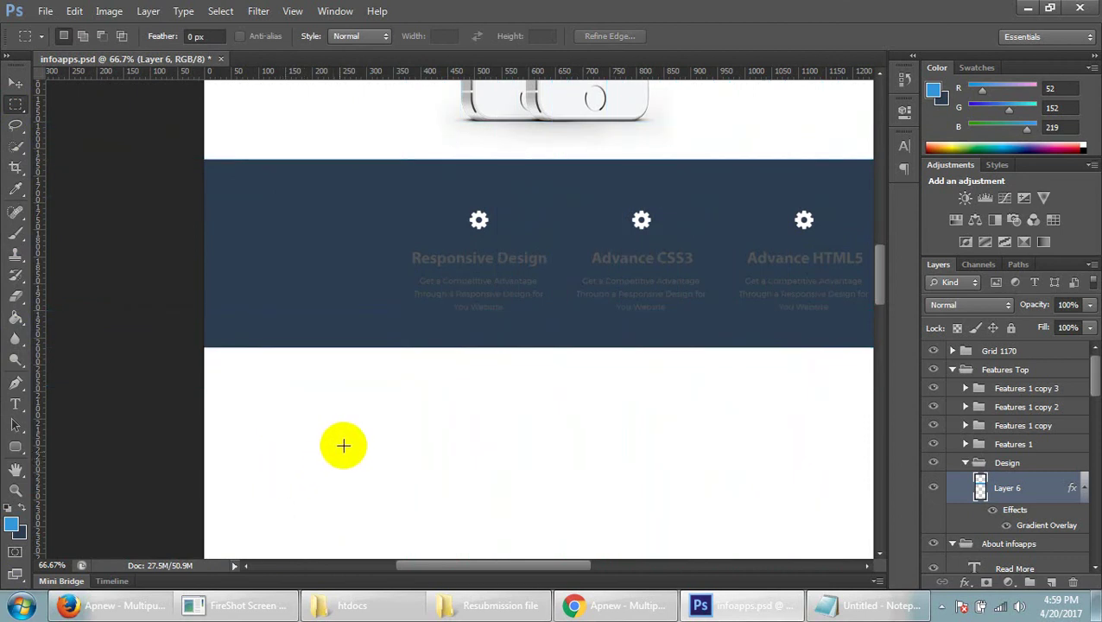
pyautogui.scroll(1, 345, 441)
# - Adjust Layer 6's gradient overlay so the band fades from bright blue to dark navy
pyautogui.scroll(2, 345, 441)
pyautogui.moveTo(443, 565)
pyautogui.mouseDown()
pyautogui.moveTo(557, 558)
pyautogui.moveTo(454, 558)
pyautogui.mouseUp()
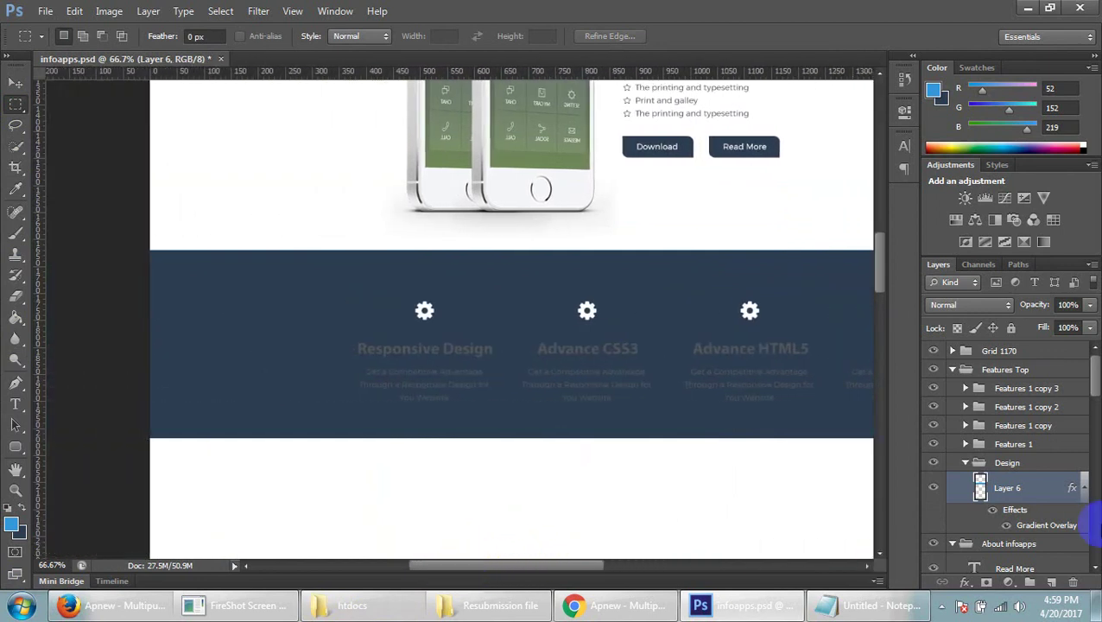
pyautogui.doubleClick(1050, 497)
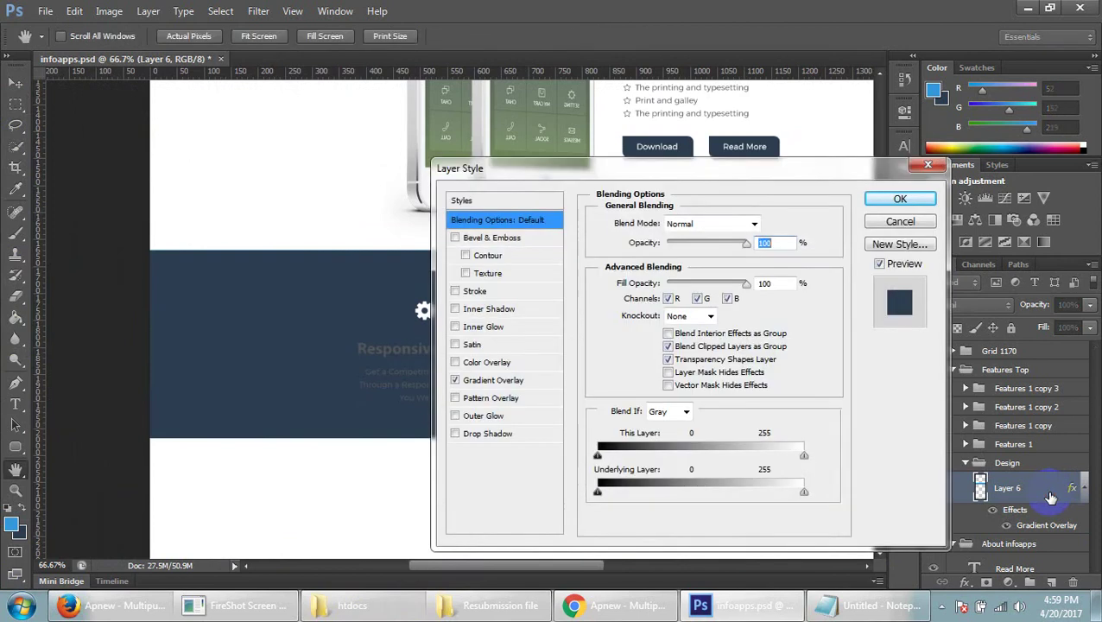
pyautogui.click(484, 380)
pyautogui.click(707, 272)
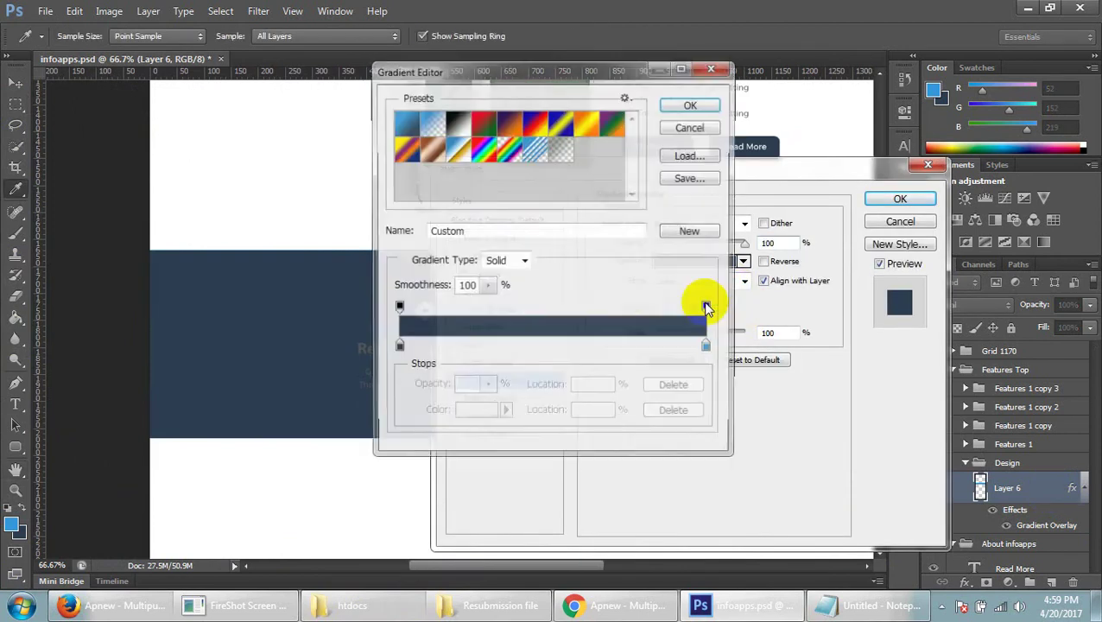
pyautogui.click(709, 349)
pyautogui.click(689, 106)
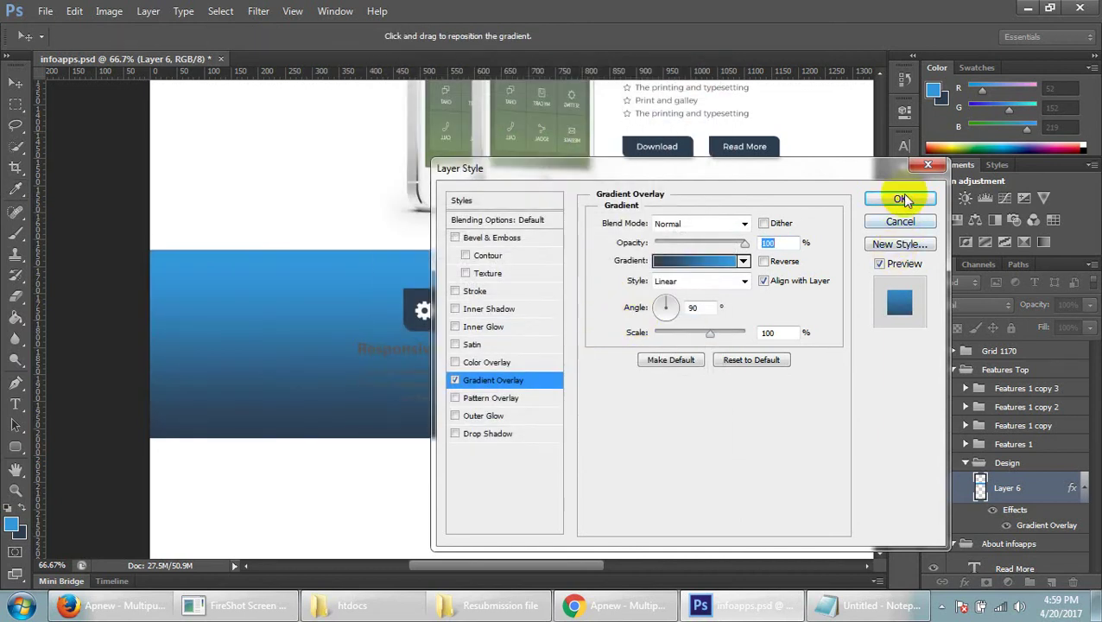
pyautogui.click(903, 198)
# - Scroll the canvas to bring all four feature columns into view
pyautogui.moveTo(544, 566); pyautogui.dragTo(602, 563)
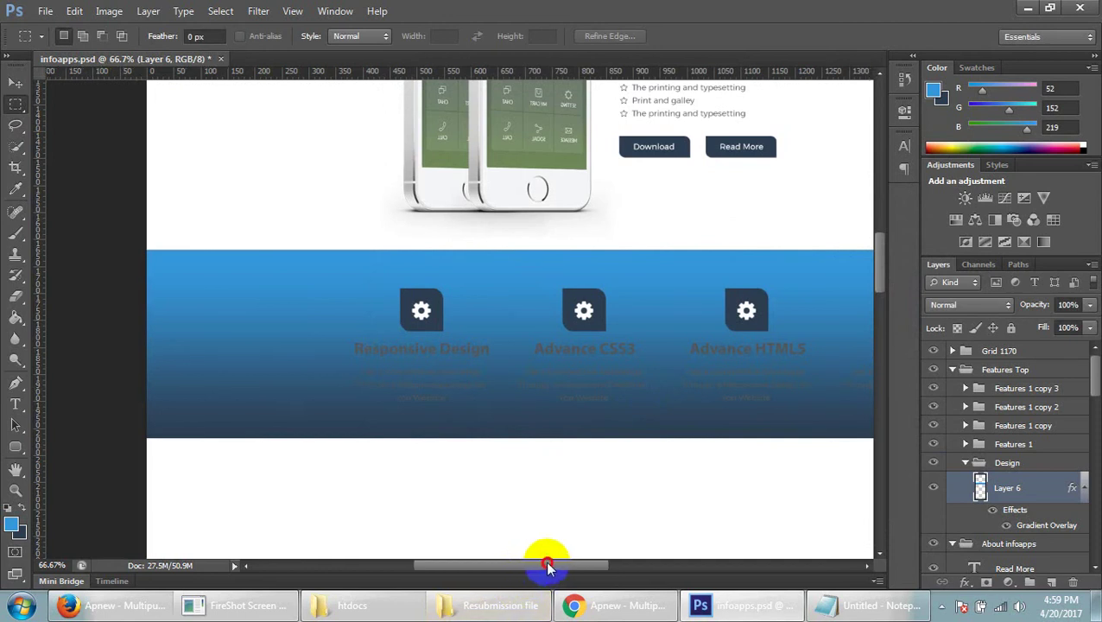
pyautogui.scroll(-1, 430, 385)
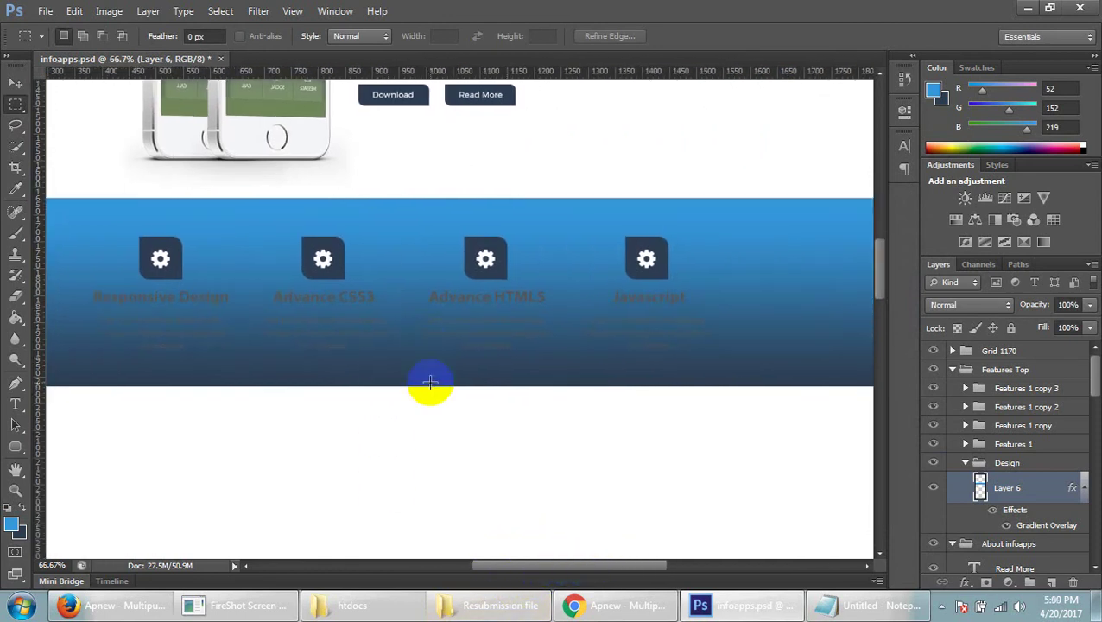
pyautogui.scroll(-1, 423, 345)
pyautogui.click(15, 406)
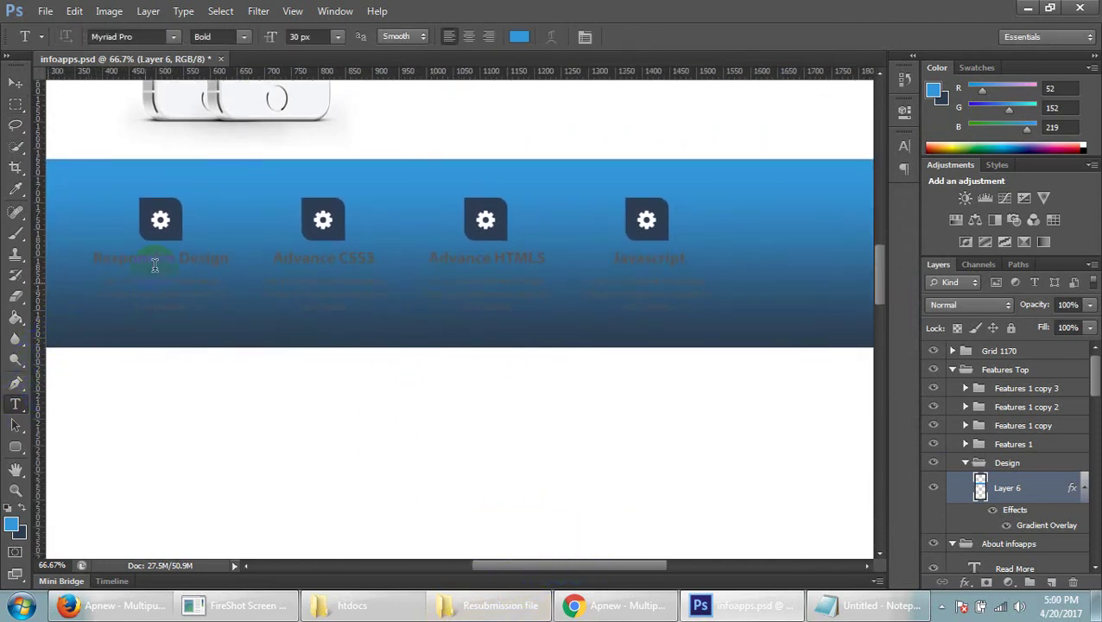
# - Set the Responsive Design heading's text colour to white
pyautogui.click(155, 266)
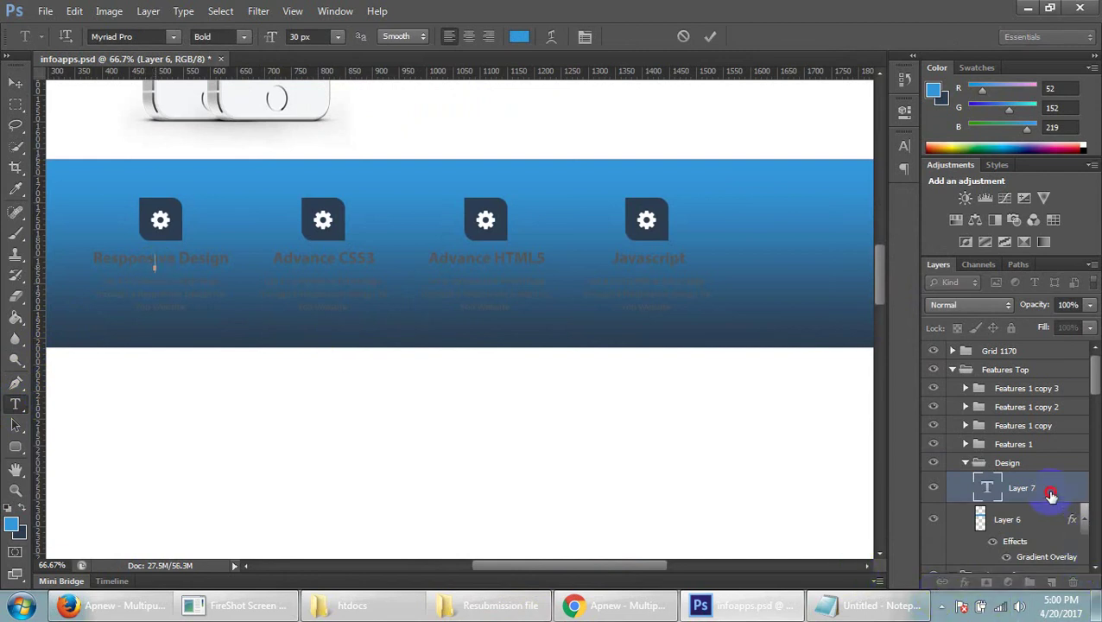
pyautogui.moveTo(1071, 581); pyautogui.dragTo(1071, 581)
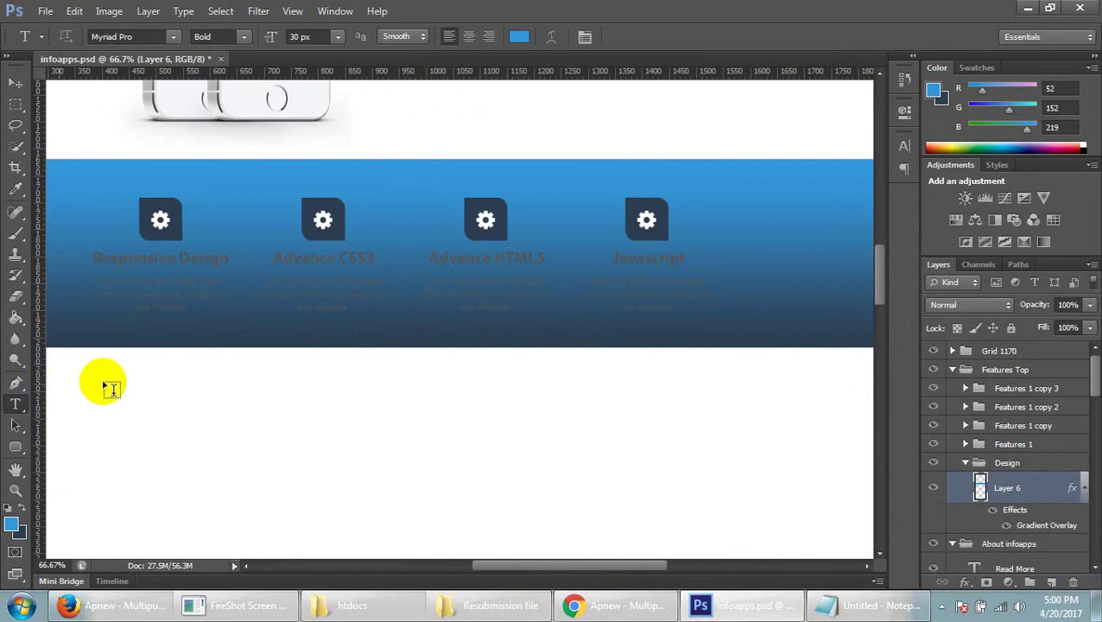
pyautogui.doubleClick(162, 259)
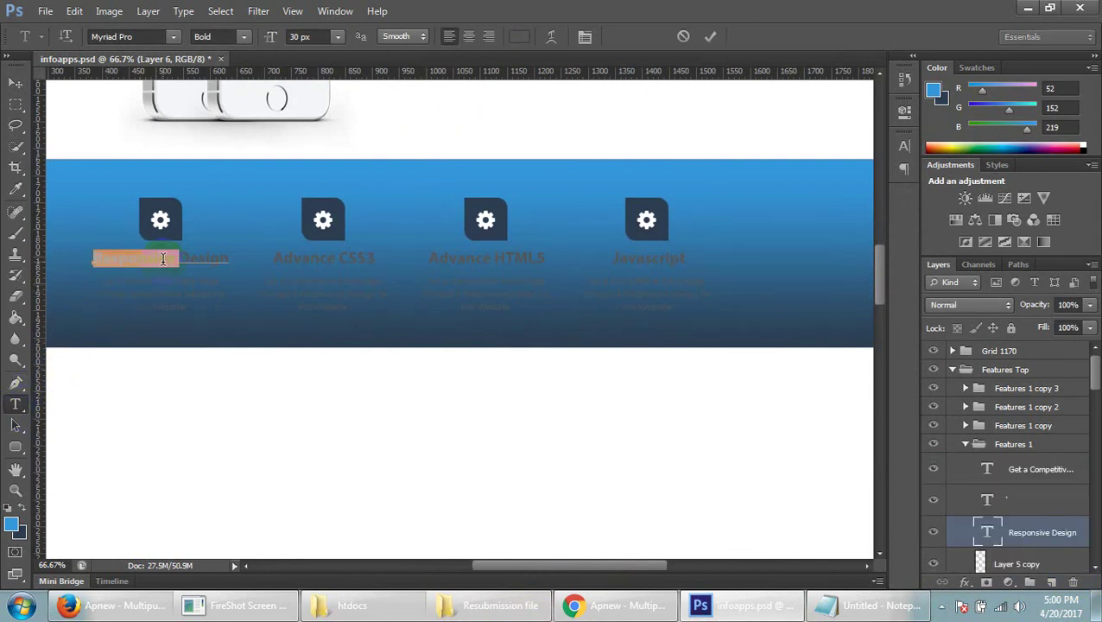
pyautogui.click(521, 36)
pyautogui.moveTo(637, 365); pyautogui.dragTo(594, 368)
pyautogui.write('ff')
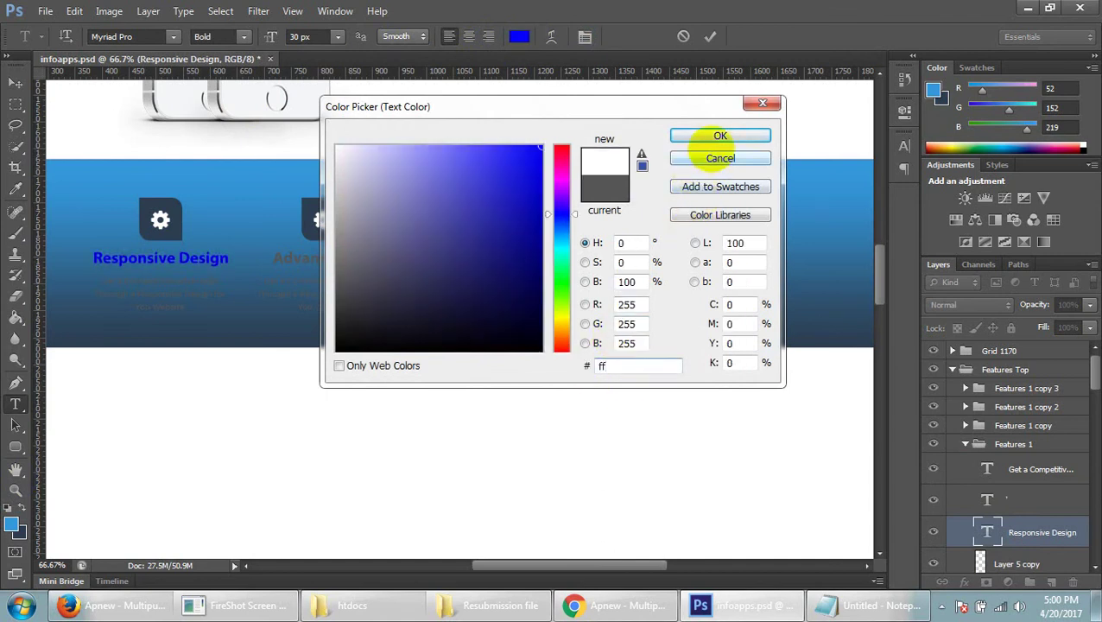
pyautogui.click(714, 135)
pyautogui.click(16, 84)
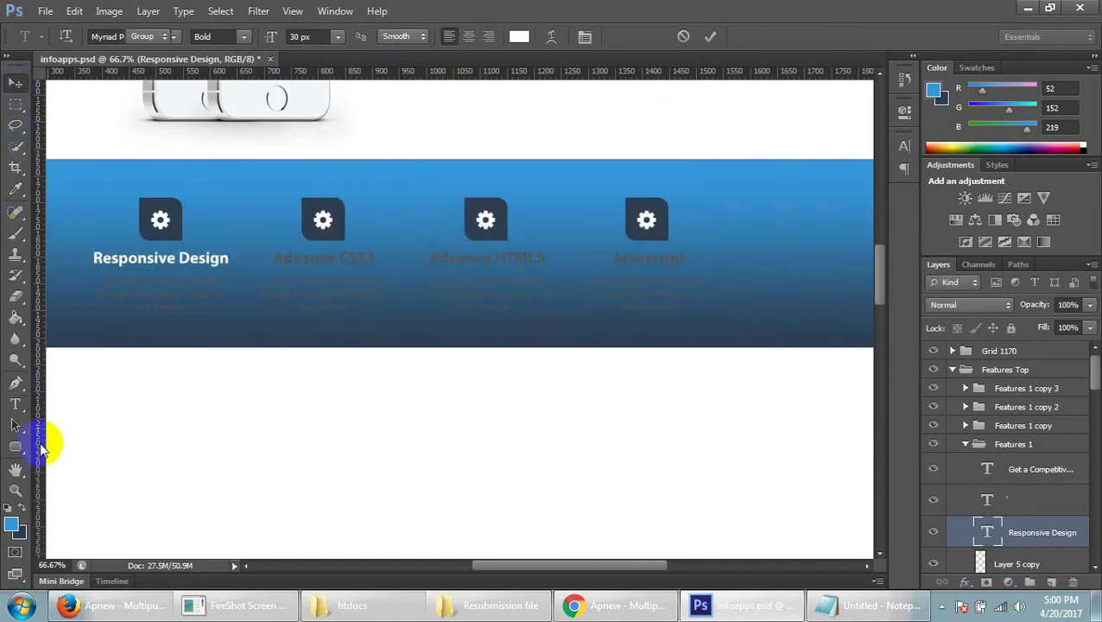
# - Make the description under Responsive Design white (fff)
pyautogui.click(16, 403)
pyautogui.click(178, 287)
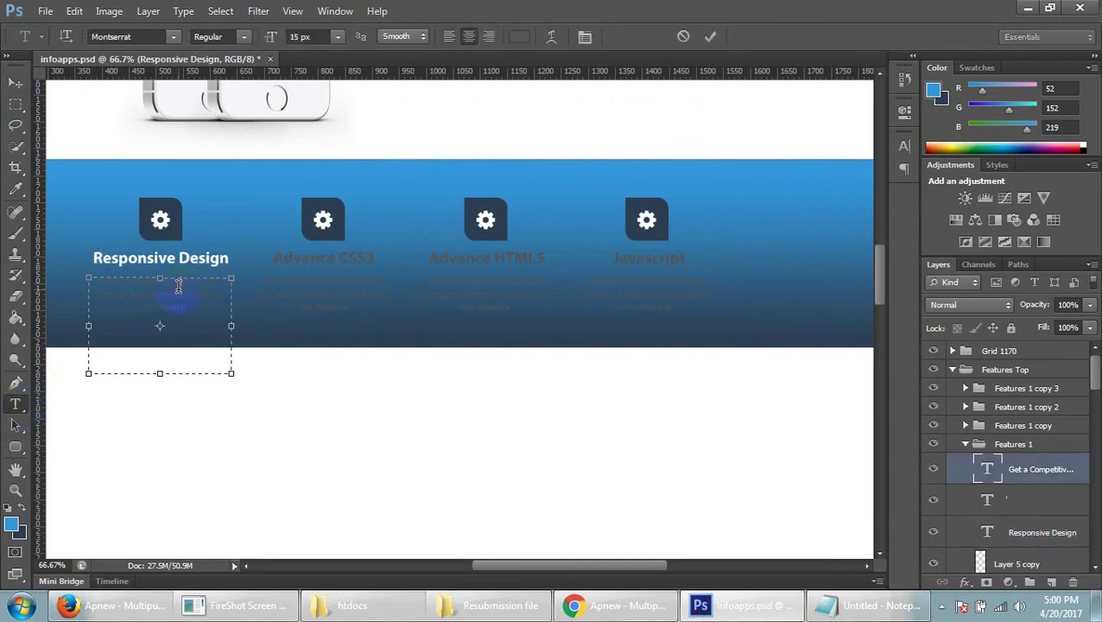
pyautogui.click(178, 287)
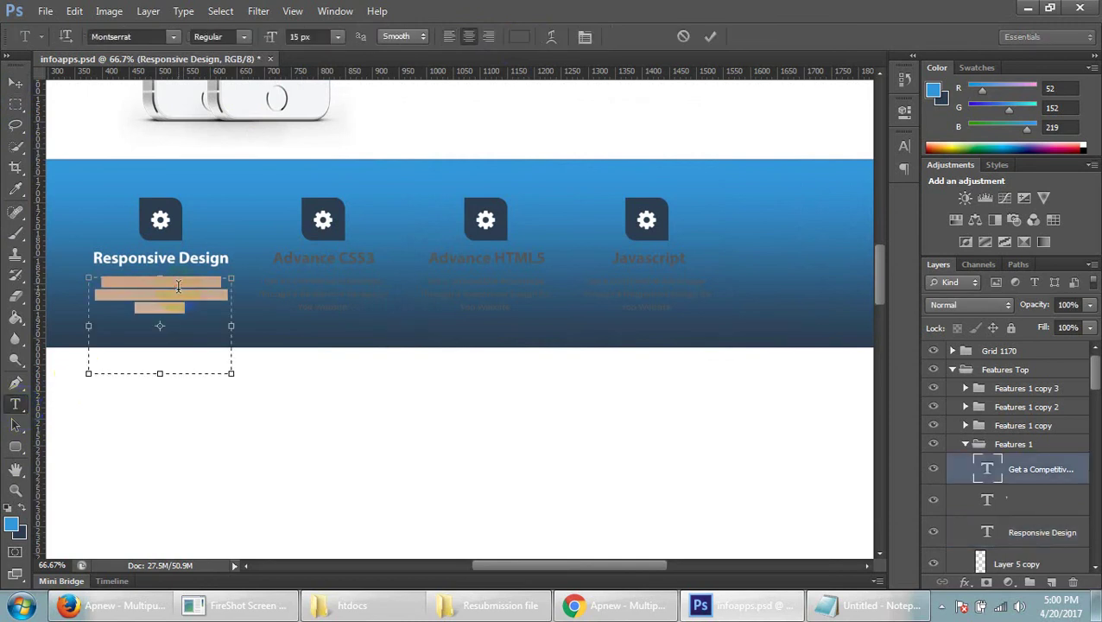
pyautogui.click(520, 37)
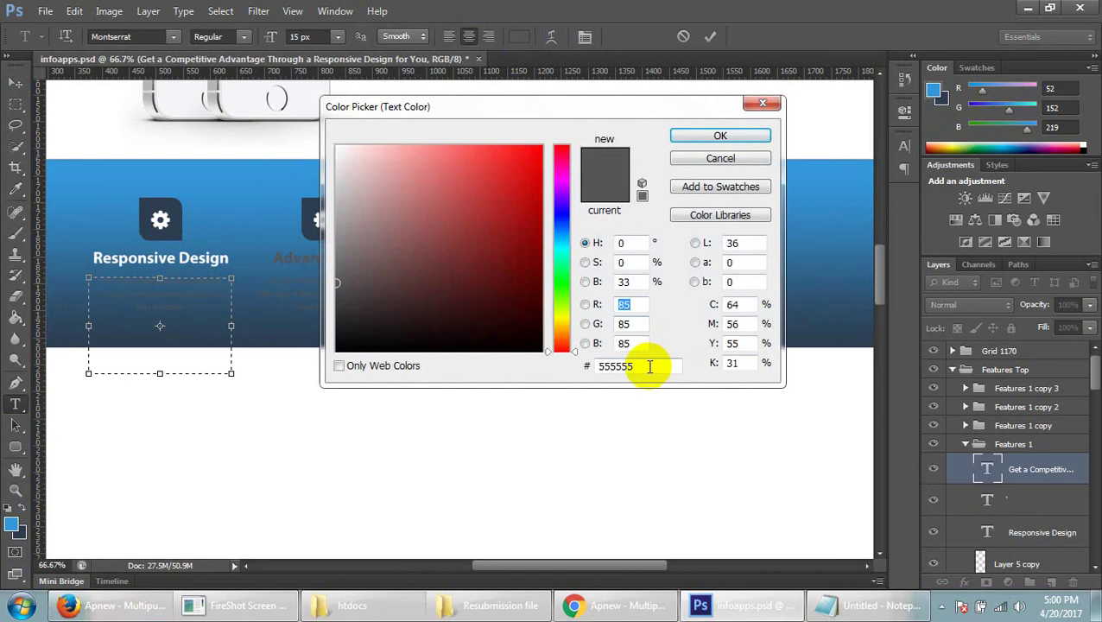
pyautogui.write('fff')
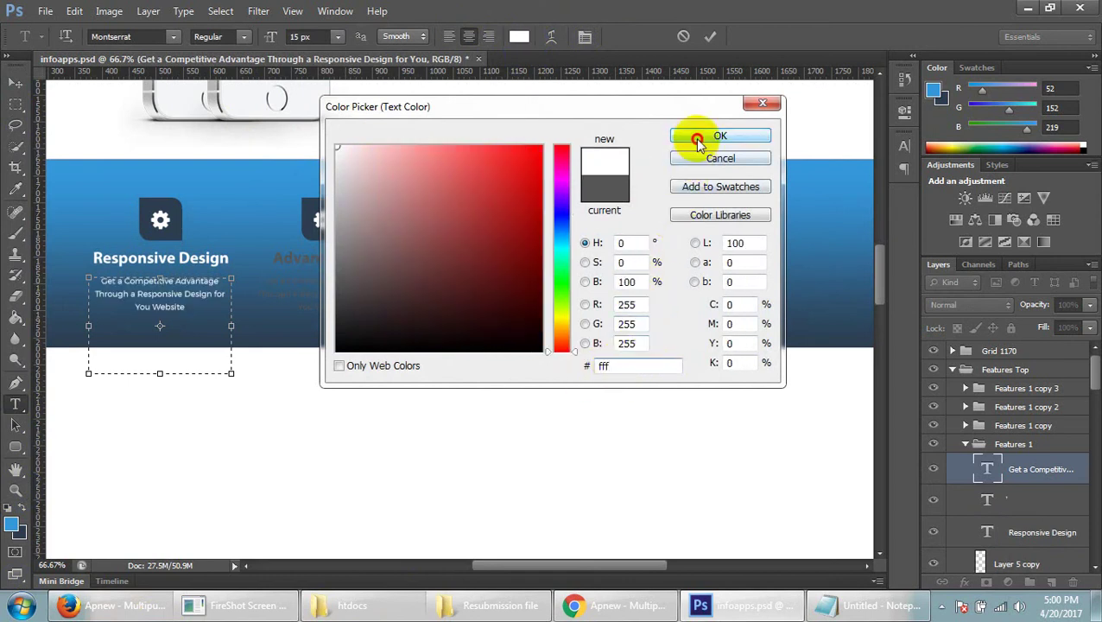
pyautogui.click(704, 137)
pyautogui.click(15, 82)
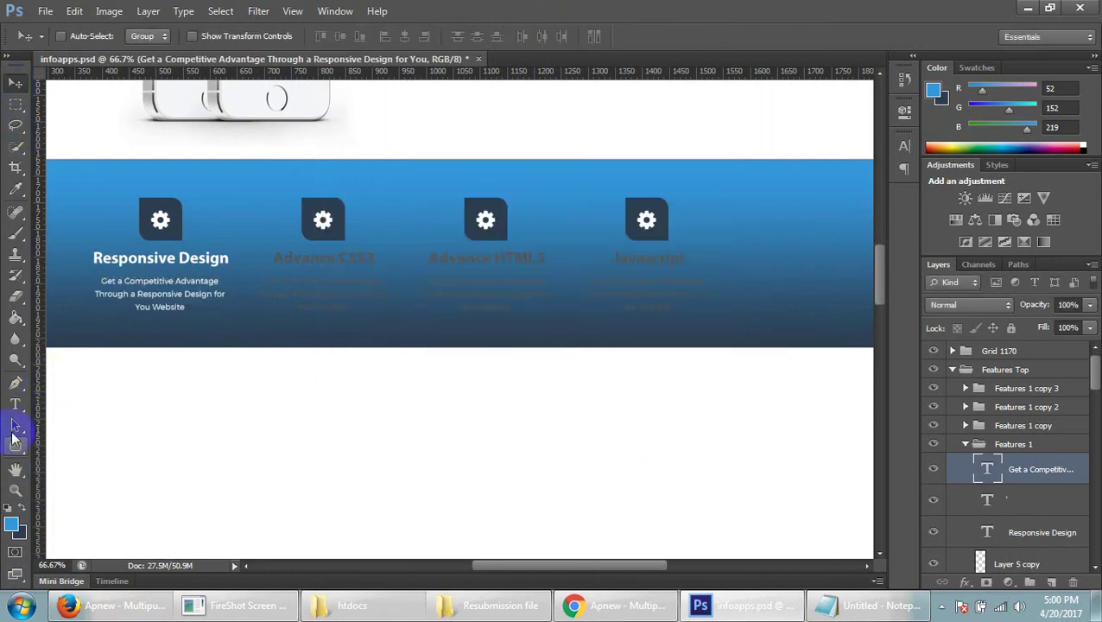
pyautogui.click(15, 403)
# - Set the Advance CSS3 heading's text colour to white (fff)
pyautogui.doubleClick(350, 252)
pyautogui.tripleClick(351, 252)
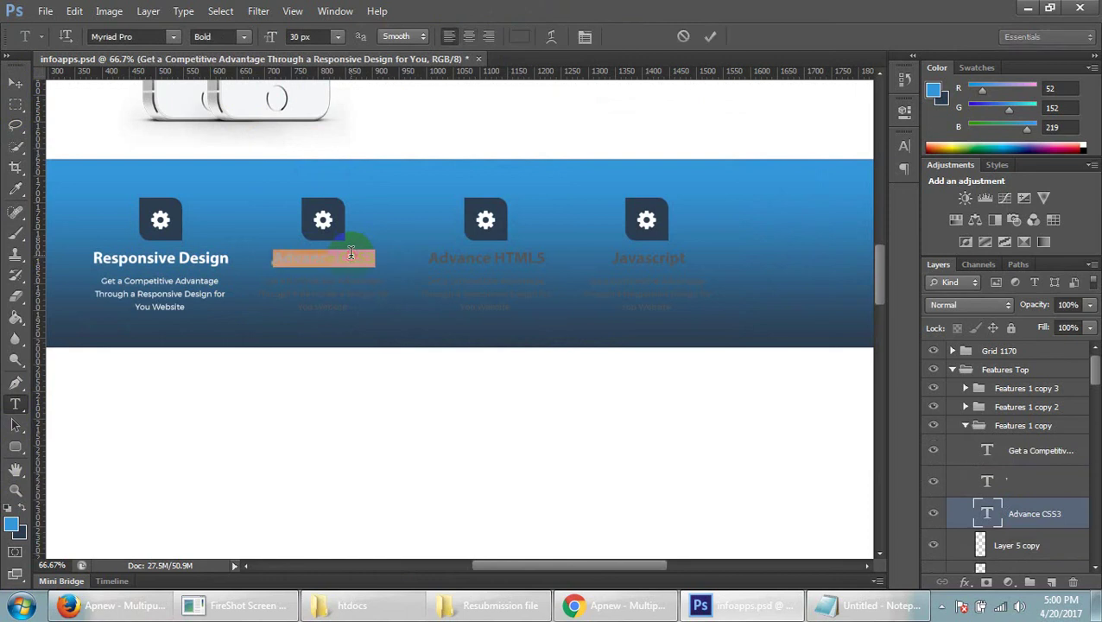
pyautogui.click(520, 36)
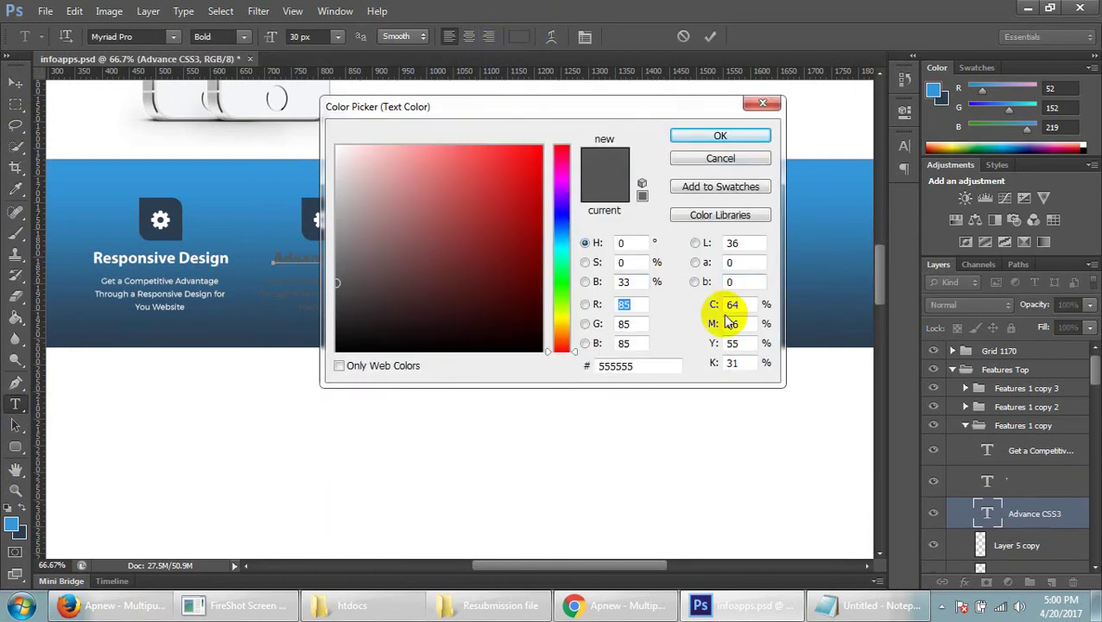
pyautogui.doubleClick(622, 366)
pyautogui.write('fff')
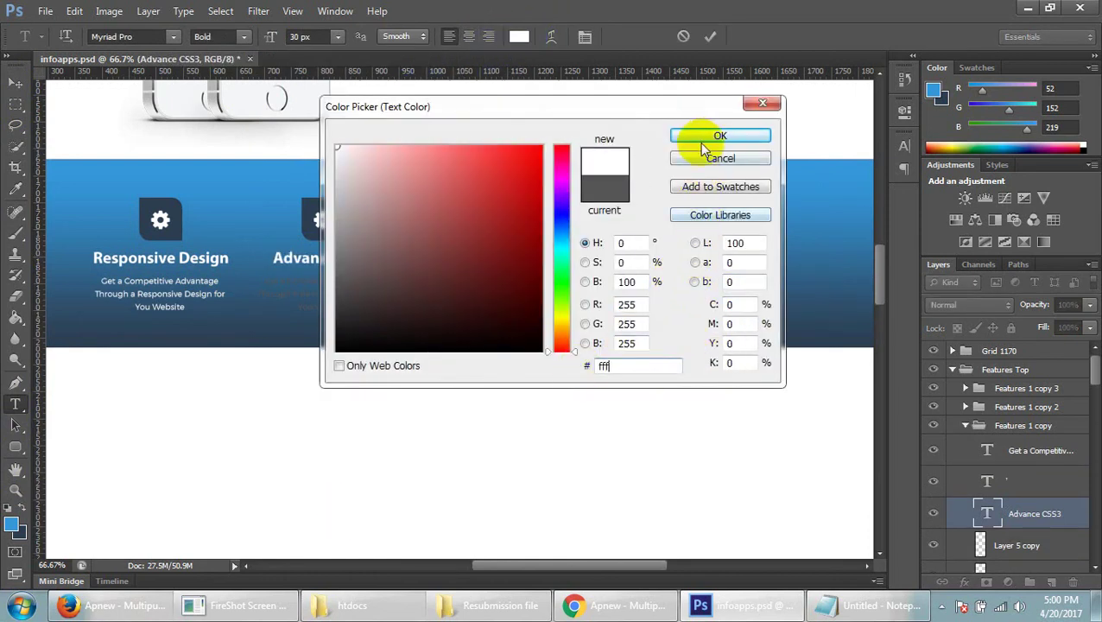
pyautogui.click(713, 138)
pyautogui.click(15, 83)
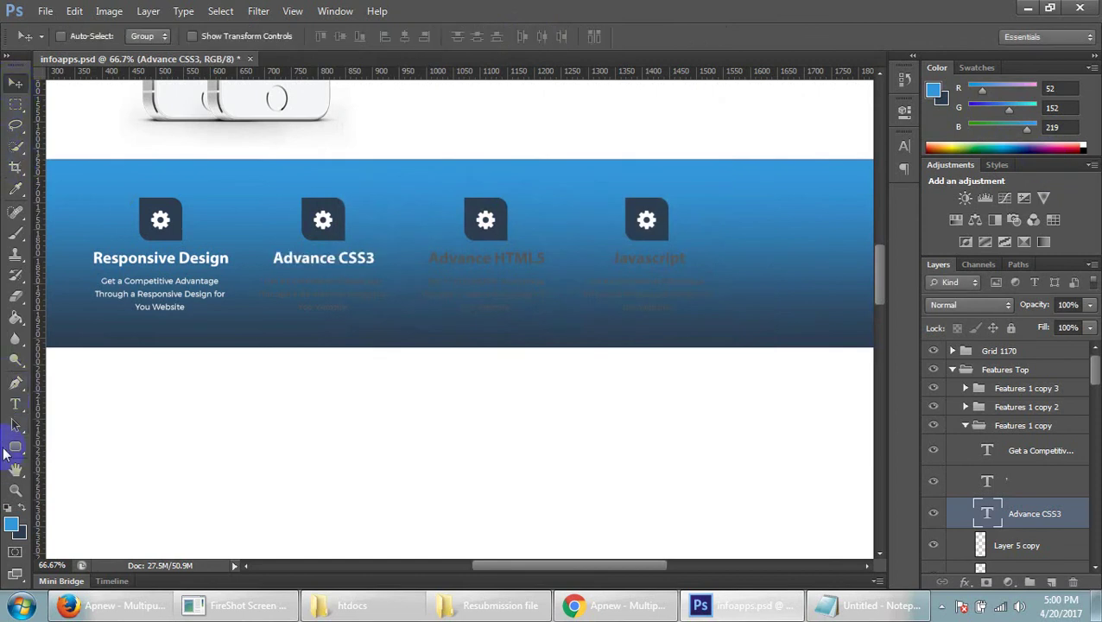
pyautogui.click(15, 404)
# - Make the description under Advance CSS3 white
pyautogui.tripleClick(346, 294)
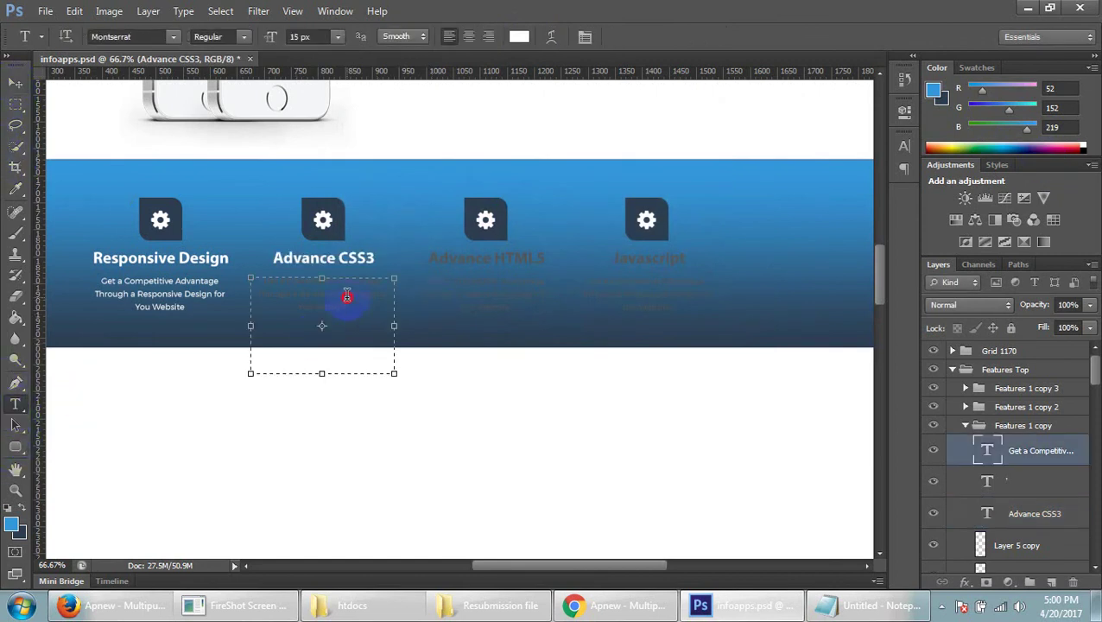
pyautogui.click(468, 37)
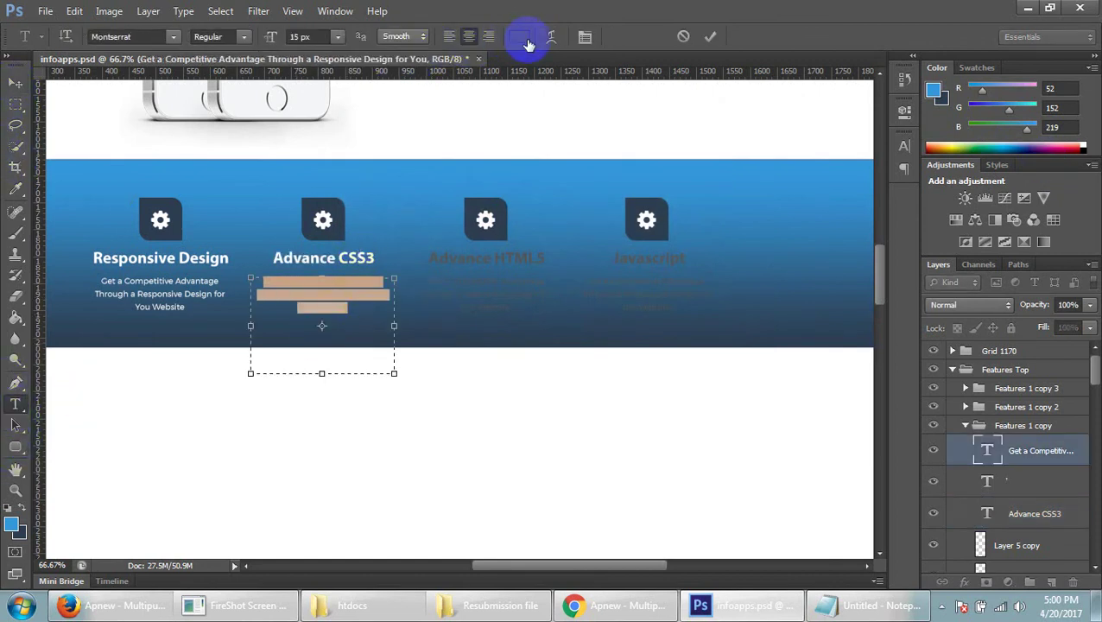
pyautogui.click(525, 39)
pyautogui.moveTo(634, 369); pyautogui.dragTo(598, 366)
pyautogui.write('5f')
pyautogui.write('fff')
pyautogui.click(702, 138)
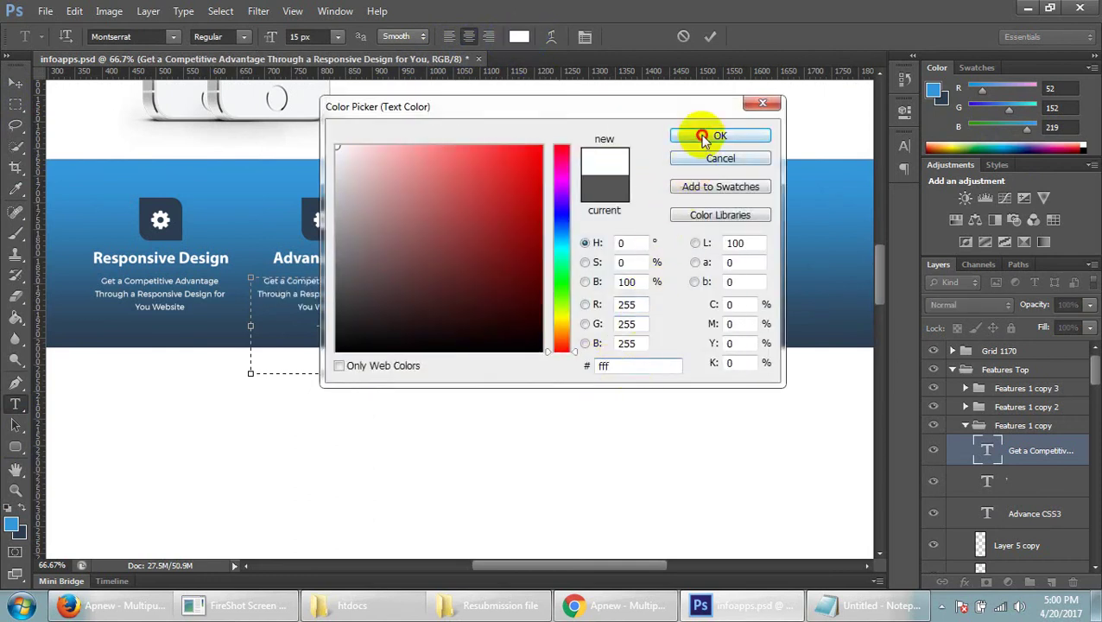
pyautogui.click(15, 84)
pyautogui.click(17, 406)
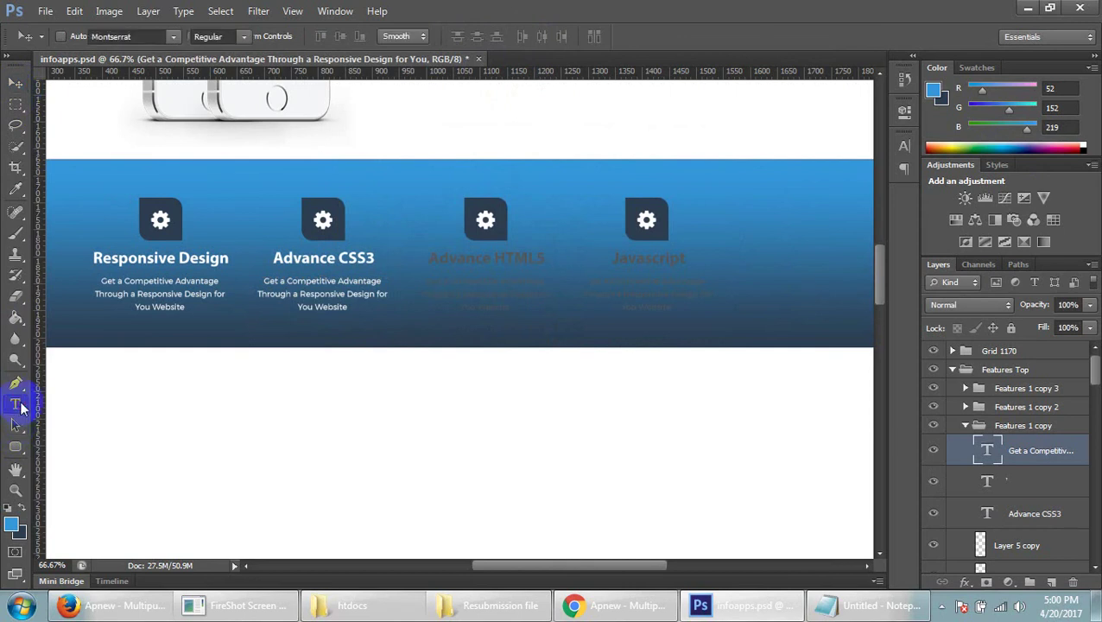
# - Make the description under Advance HTML5 white (fff)
pyautogui.click(509, 298)
pyautogui.click(510, 297)
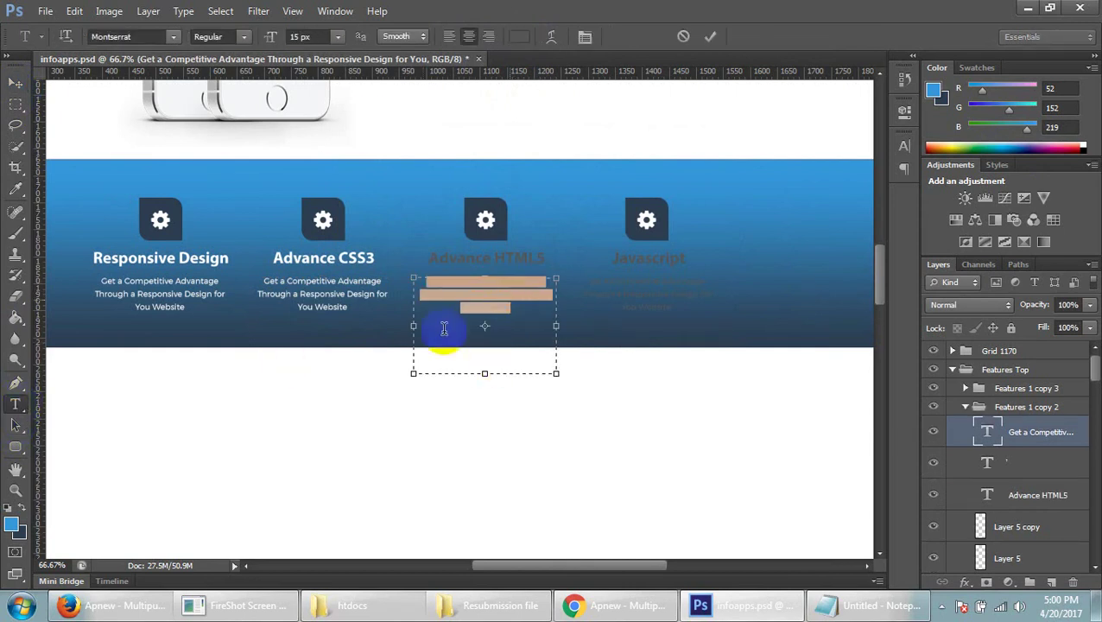
pyautogui.click(515, 38)
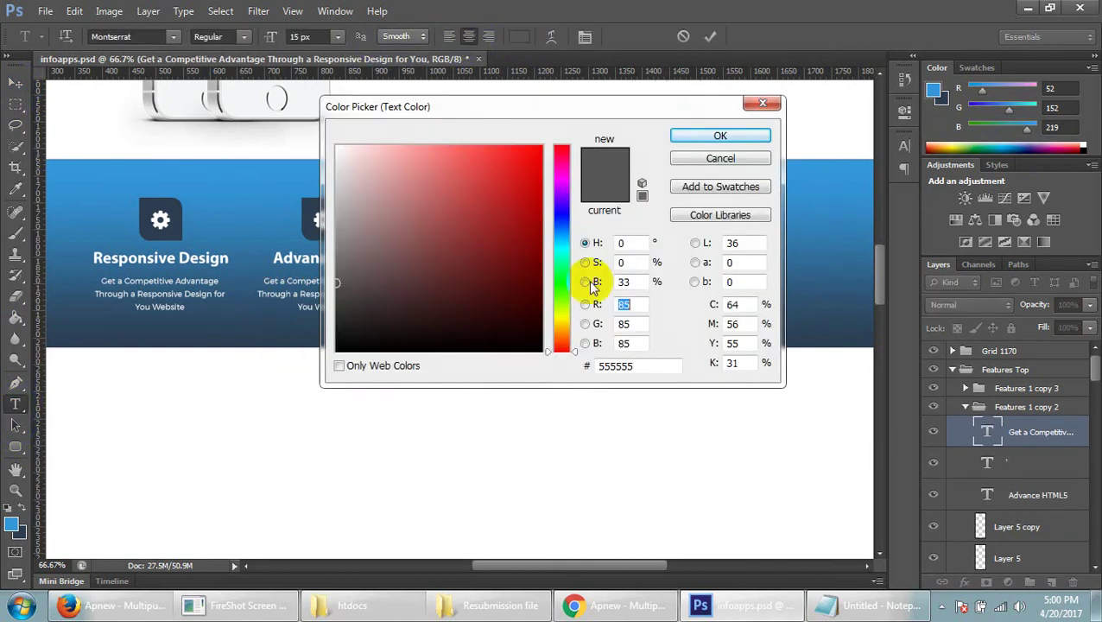
pyautogui.doubleClick(644, 365)
pyautogui.write('fff')
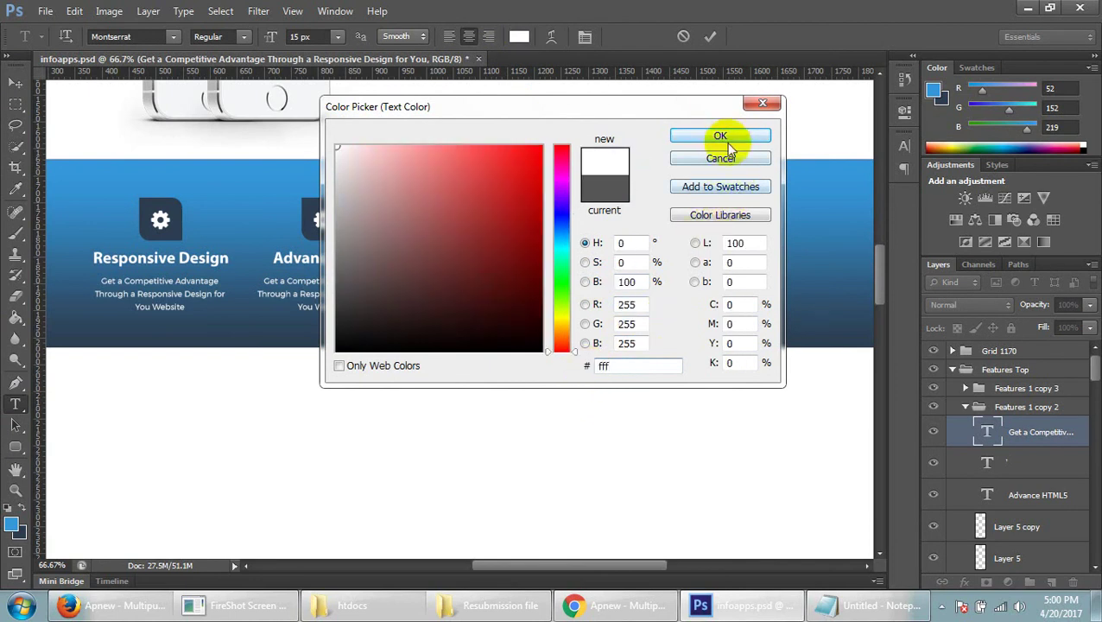
pyautogui.click(719, 136)
pyautogui.click(14, 82)
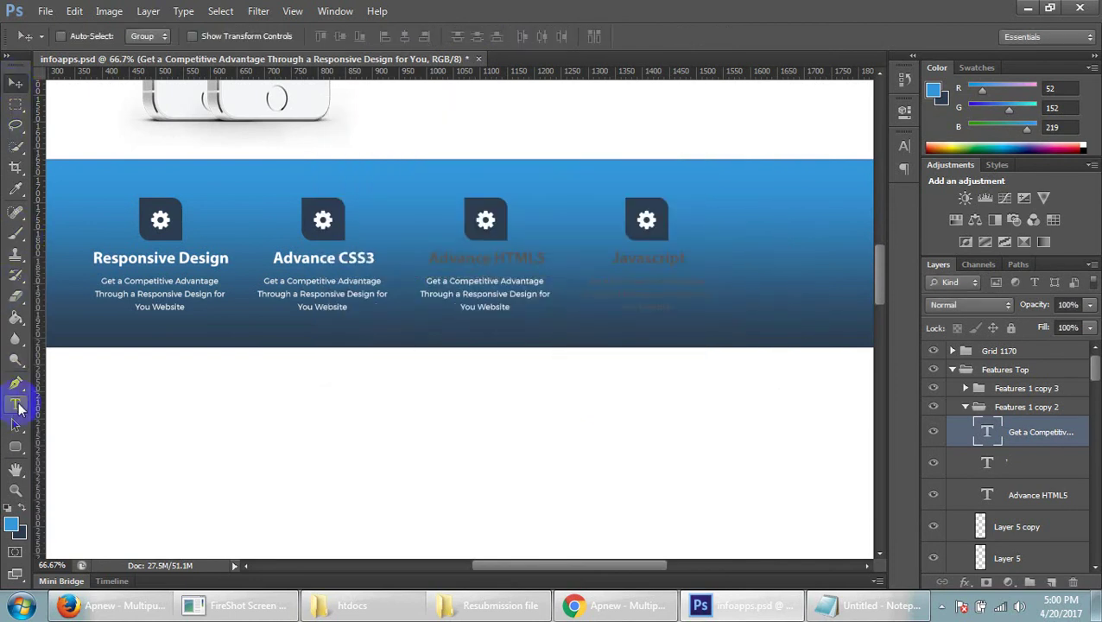
pyautogui.click(15, 403)
# - Set the Advance HTML5 heading's text colour to white (ffffff)
pyautogui.moveTo(530, 258); pyautogui.dragTo(428, 258)
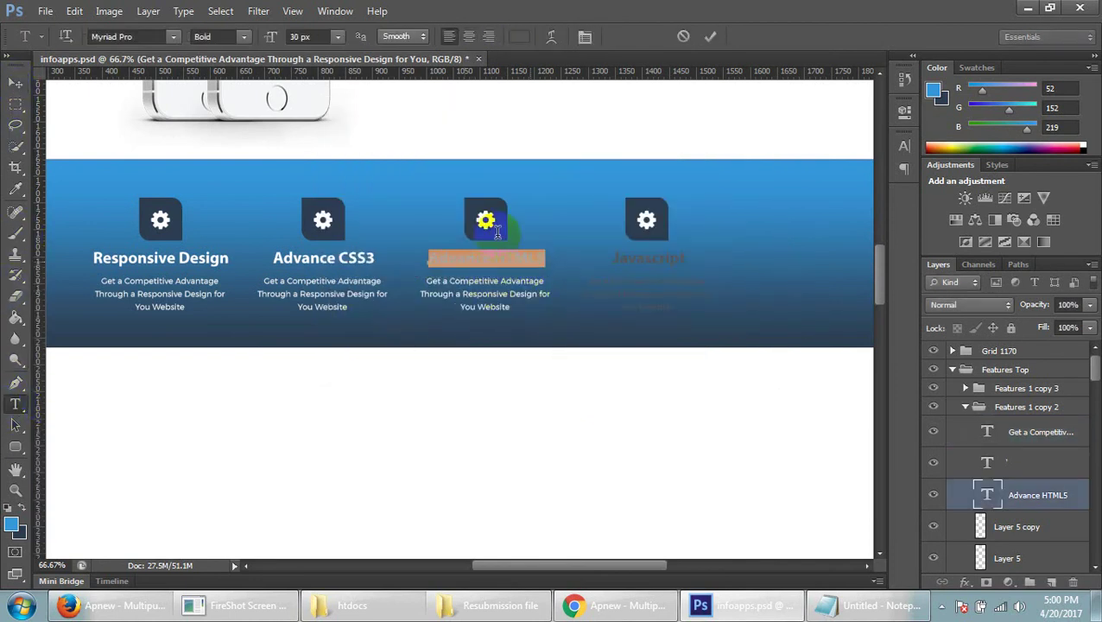
pyautogui.click(520, 36)
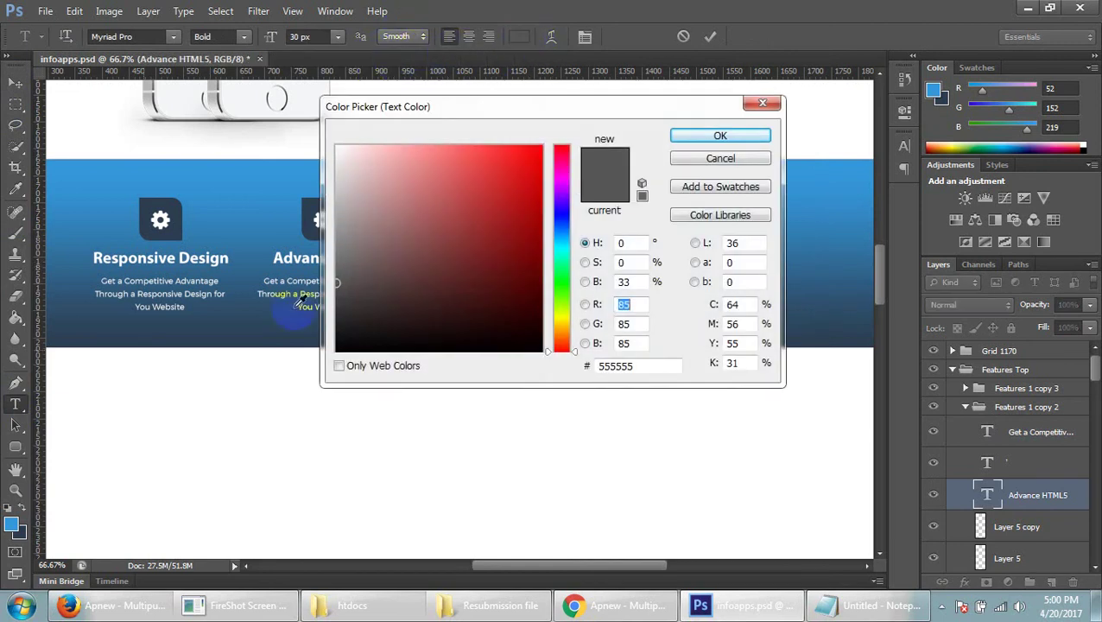
pyautogui.moveTo(648, 366); pyautogui.dragTo(577, 370)
pyautogui.write('ffffff')
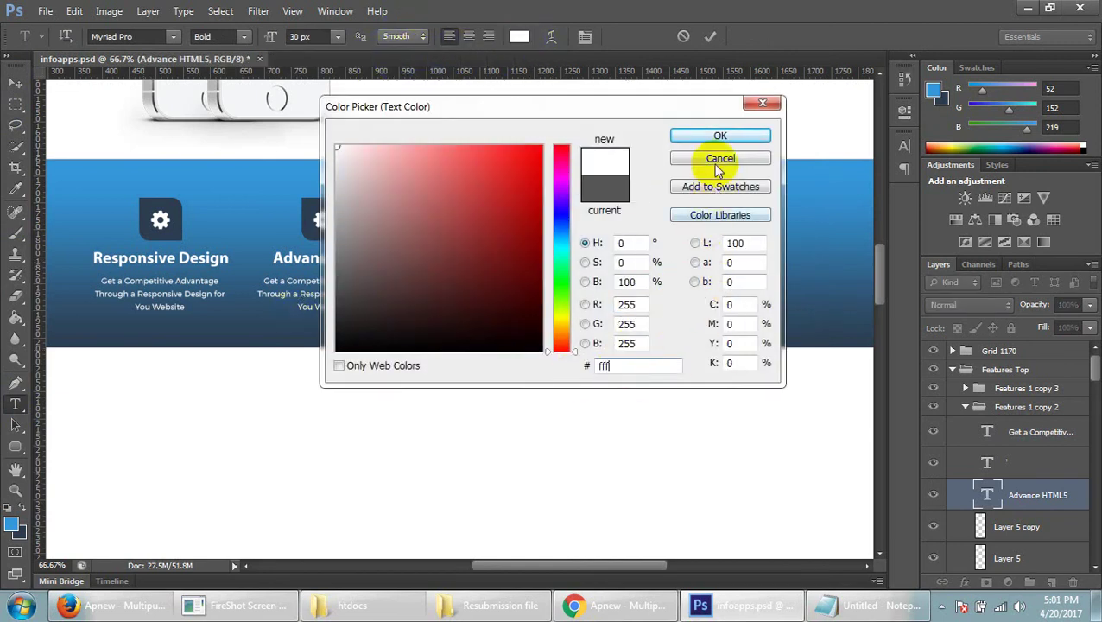
pyautogui.click(716, 136)
pyautogui.click(15, 83)
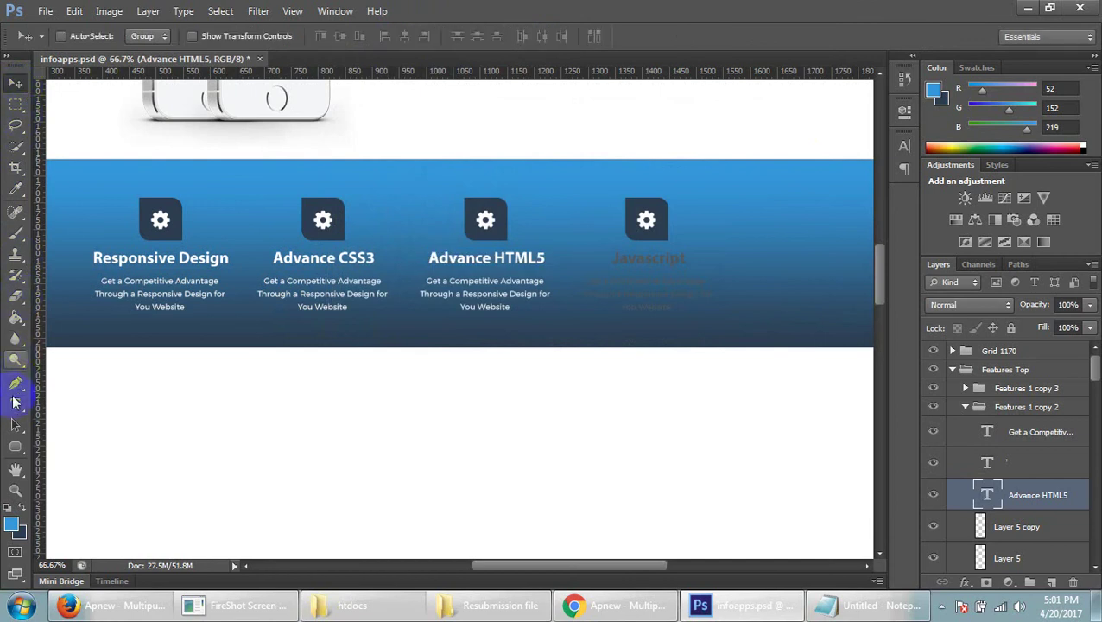
pyautogui.click(16, 403)
# - Set the Javascript heading's text colour to white (fff)
pyautogui.doubleClick(647, 259)
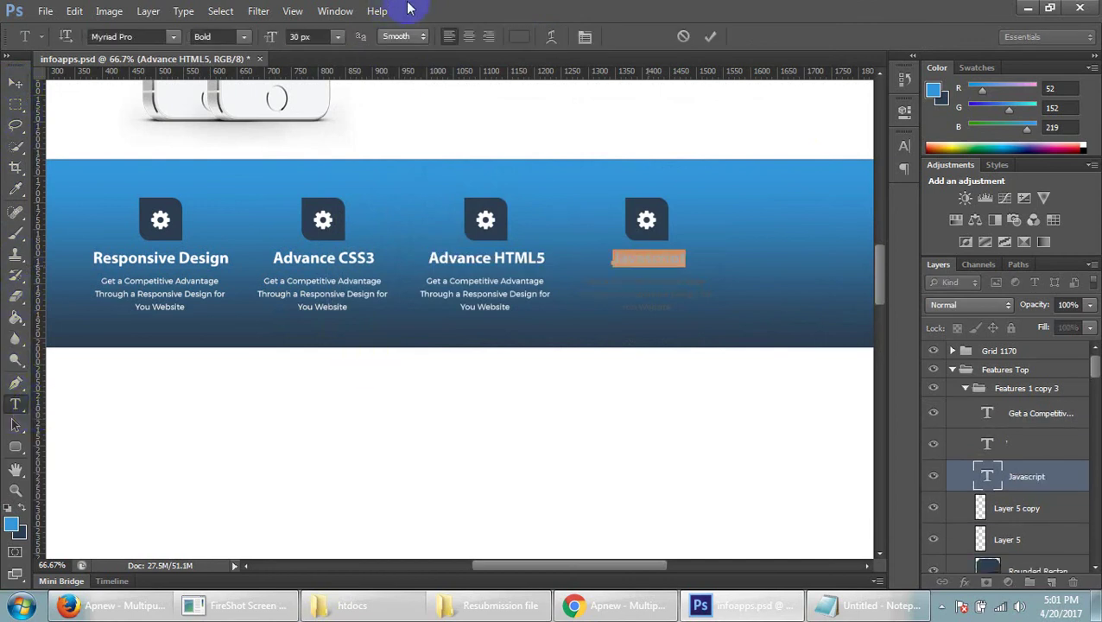
pyautogui.click(516, 37)
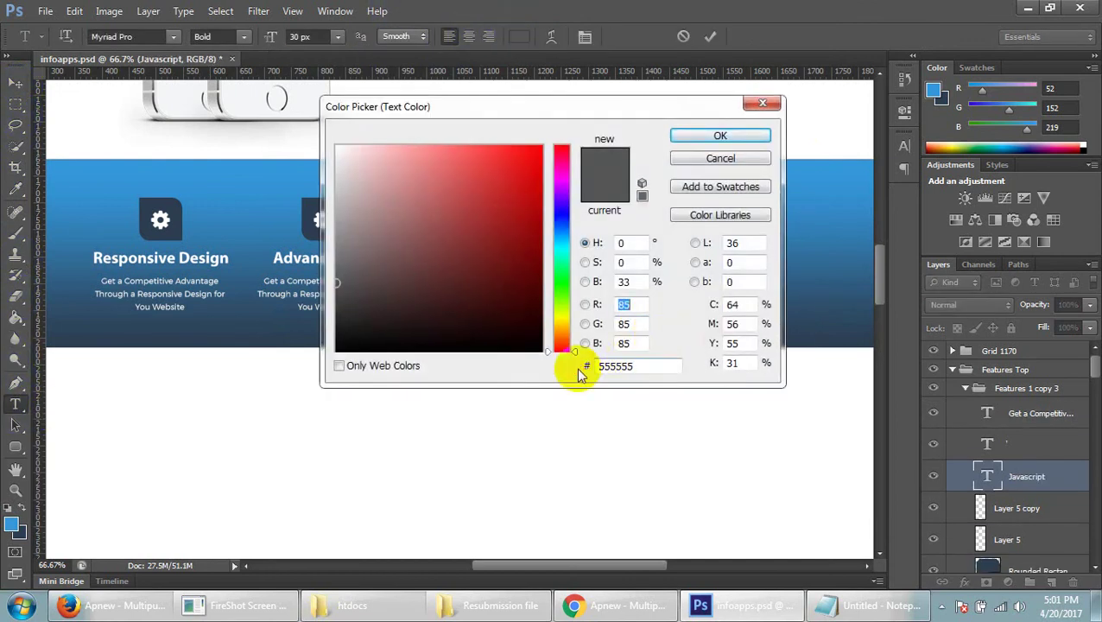
pyautogui.doubleClick(646, 367)
pyautogui.write('fff')
pyautogui.click(716, 138)
pyautogui.click(14, 83)
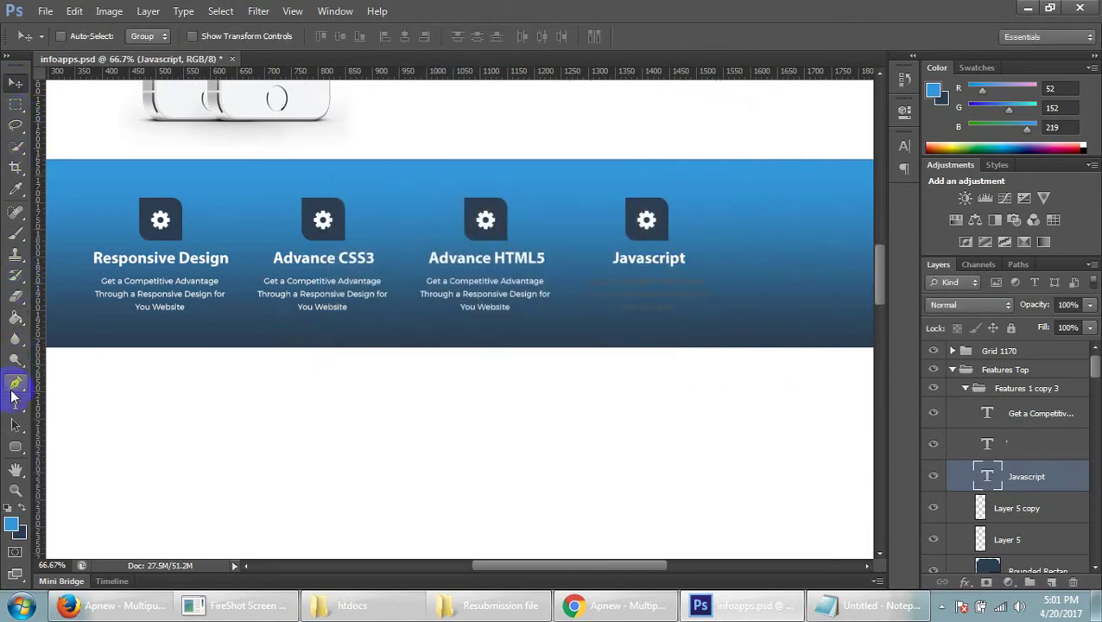
pyautogui.click(13, 406)
# - Make the Javascript description text white
pyautogui.click(646, 307)
pyautogui.tripleClick(646, 293)
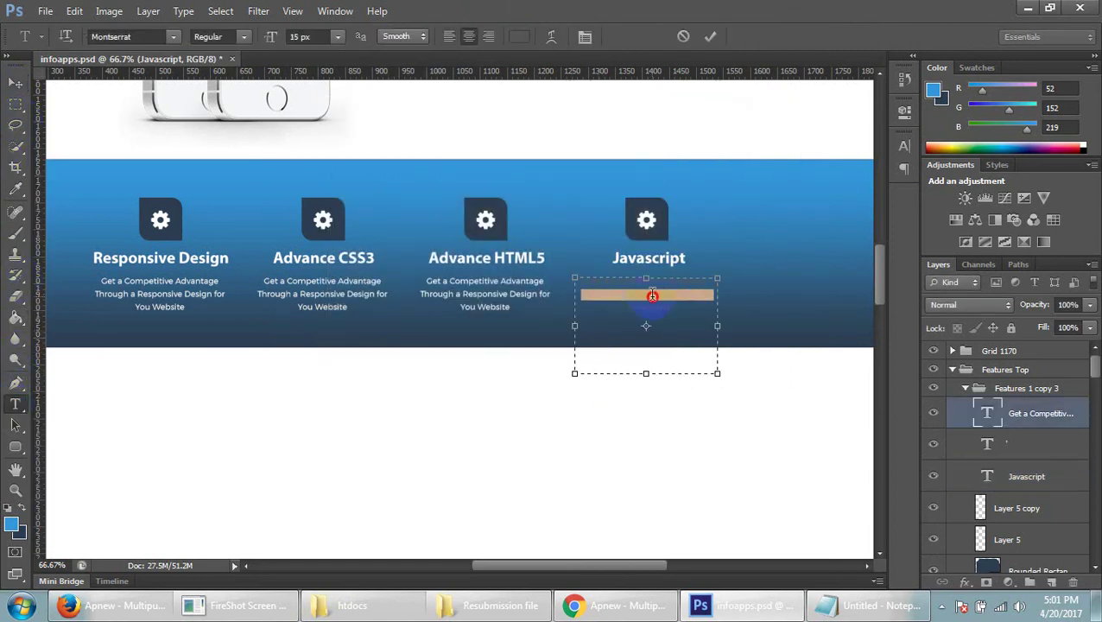
pyautogui.hotkey('ctrl', 'a')
pyautogui.click(553, 40)
pyautogui.click(519, 41)
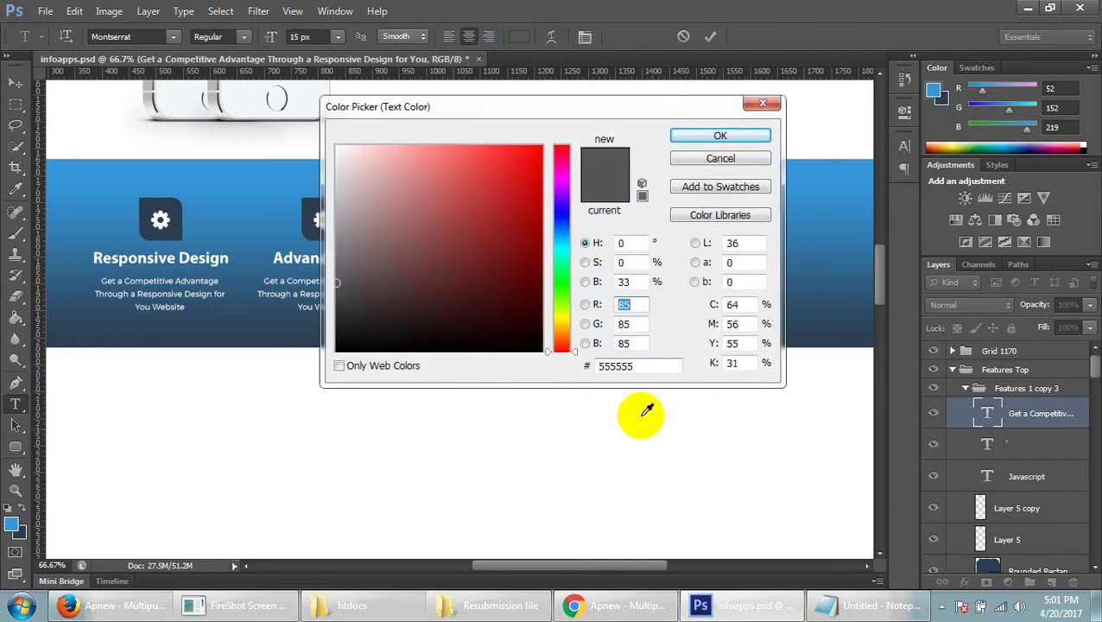
pyautogui.doubleClick(631, 366)
pyautogui.write('fff')
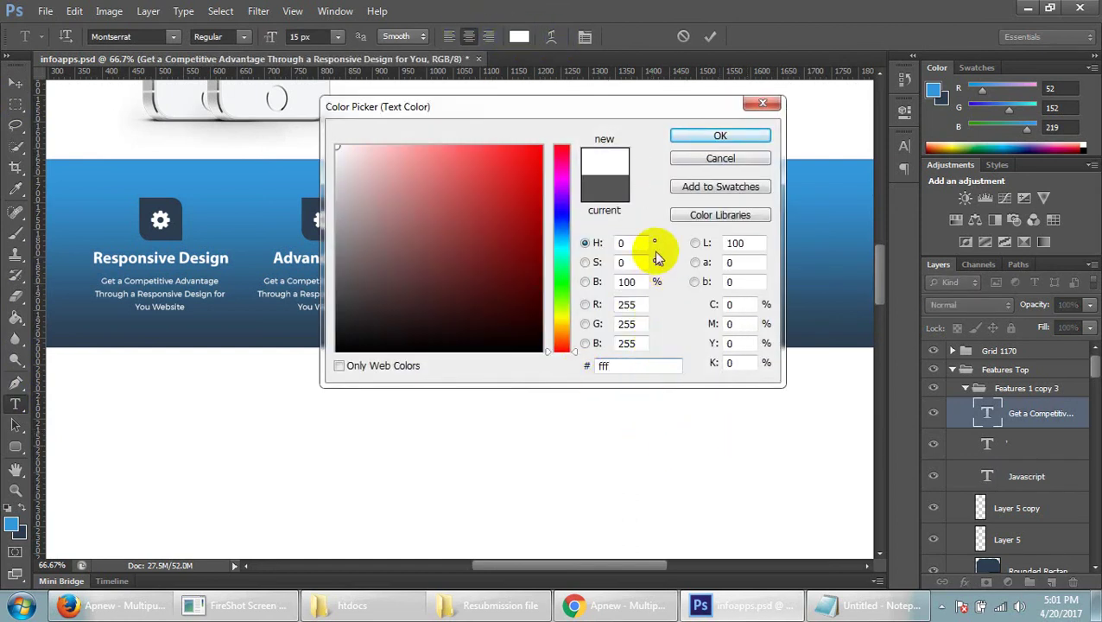
pyautogui.click(716, 136)
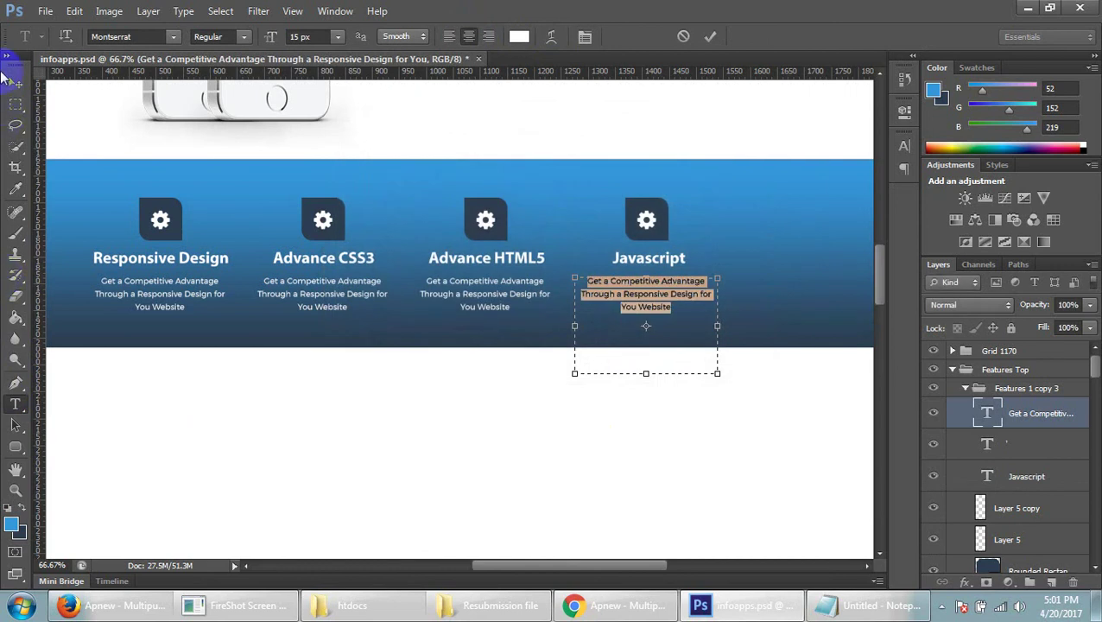
pyautogui.click(15, 84)
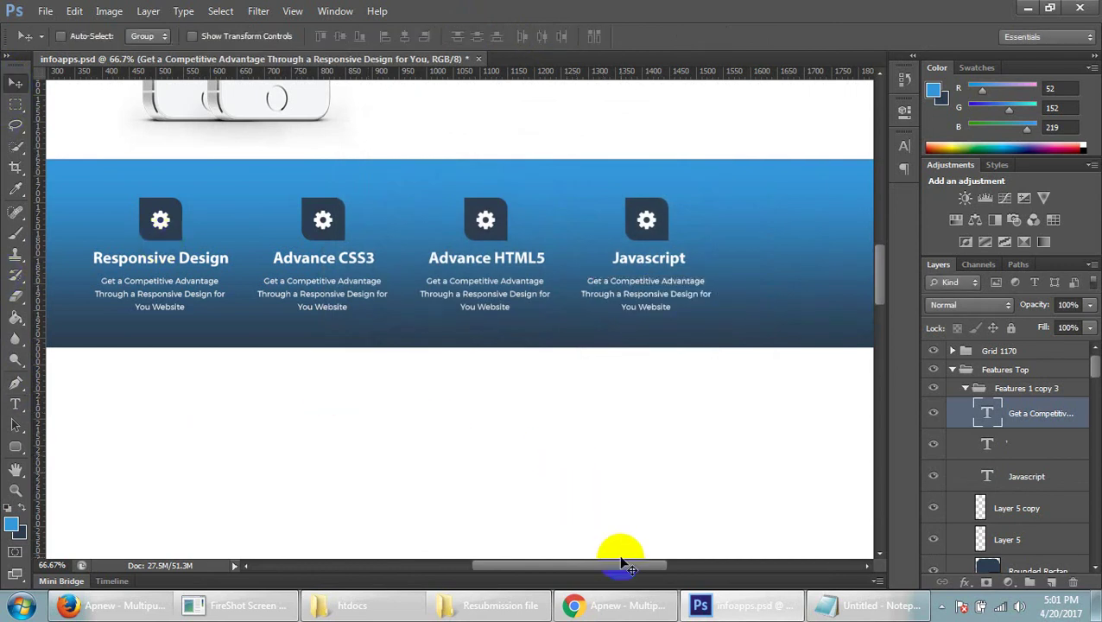
# - Zoom out and scroll through the mockup down to the blue feature band
pyautogui.scroll(1, 635, 514)
pyautogui.scroll(3, 635, 514)
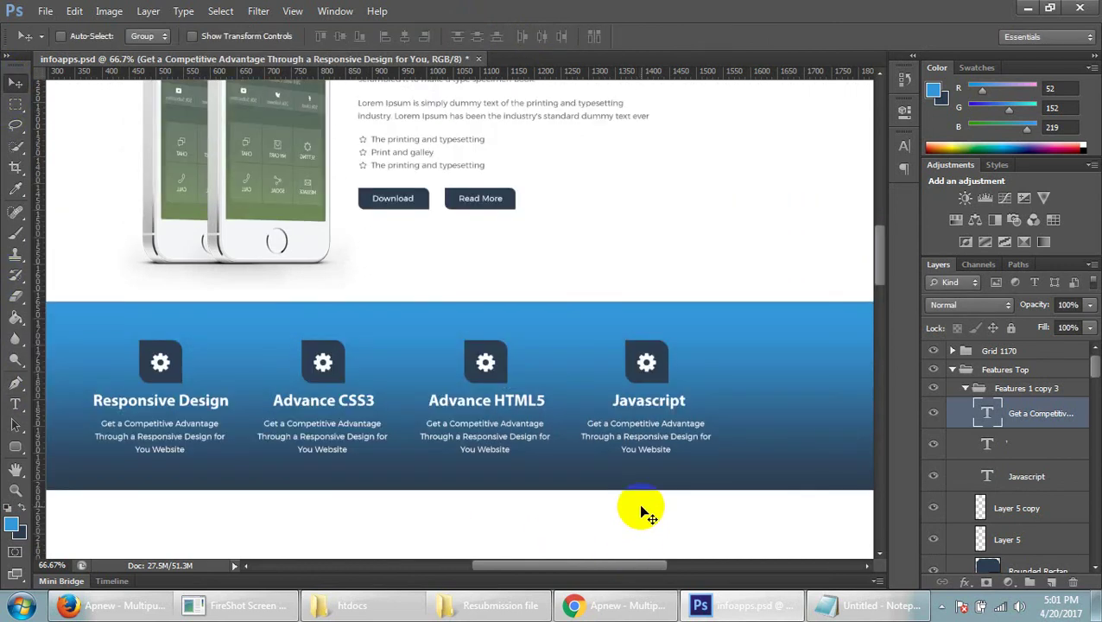
pyautogui.hotkey('ctrl', '-')
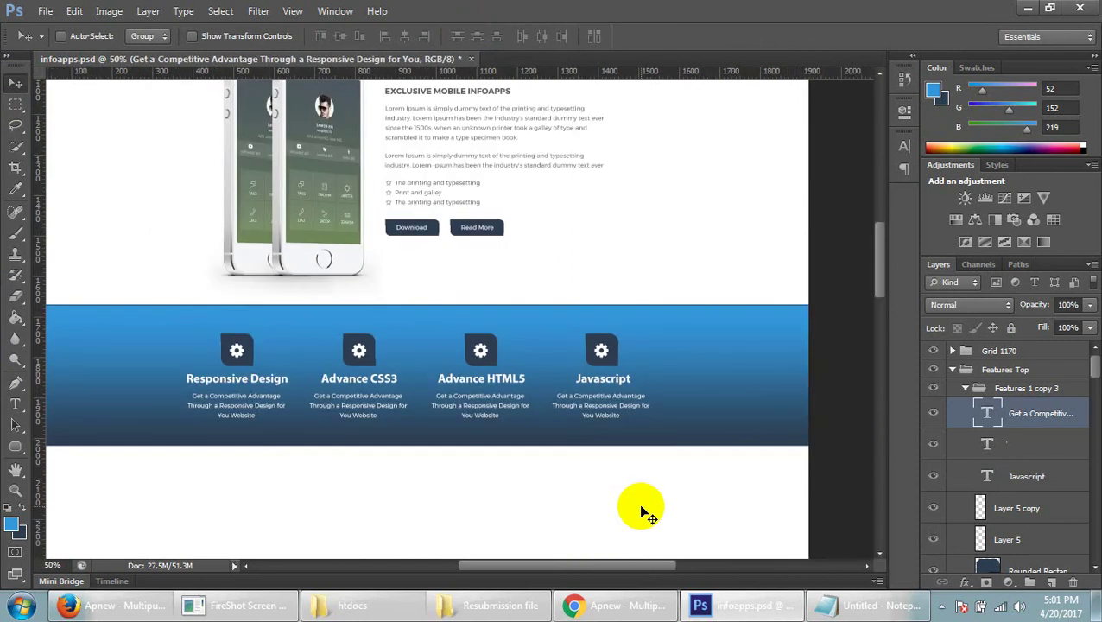
pyautogui.scroll(2, 638, 502)
pyautogui.scroll(4, 642, 437)
pyautogui.scroll(5, 645, 409)
pyautogui.scroll(3, 654, 412)
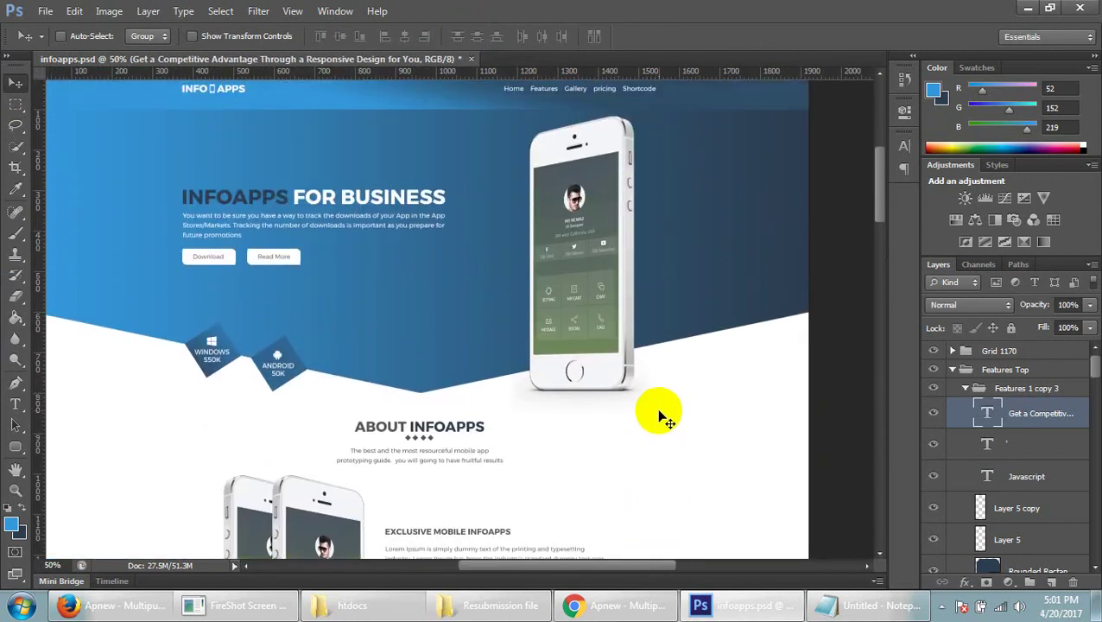
pyautogui.scroll(3, 659, 406)
pyautogui.scroll(-3, 665, 399)
pyautogui.scroll(-2, 681, 406)
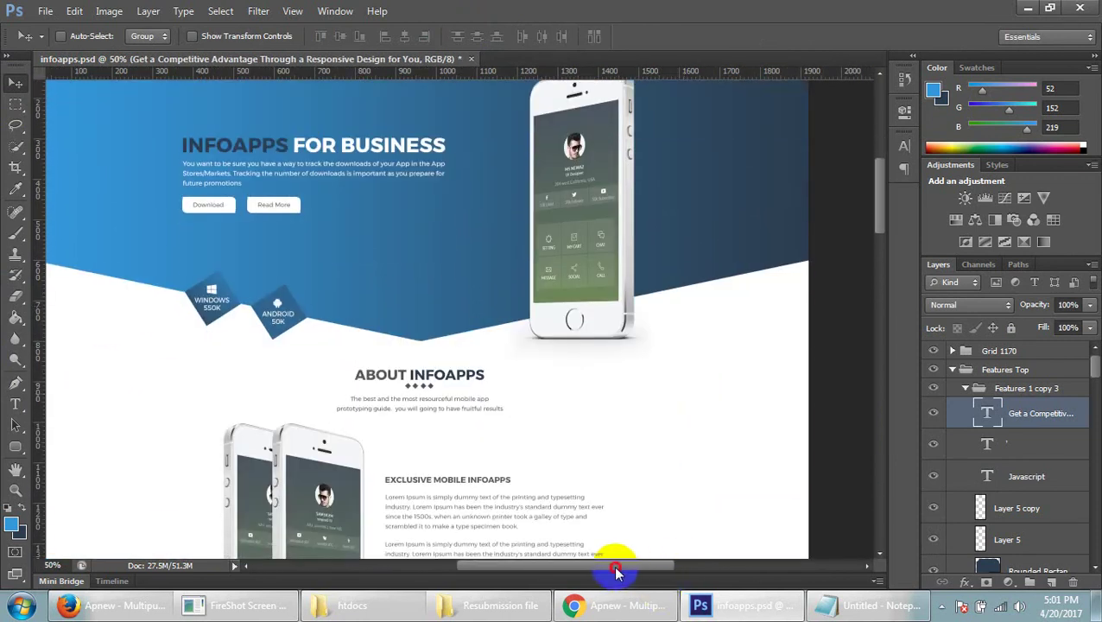
pyautogui.moveTo(616, 571); pyautogui.dragTo(608, 567)
pyautogui.scroll(-5, 659, 478)
pyautogui.scroll(-3, 659, 478)
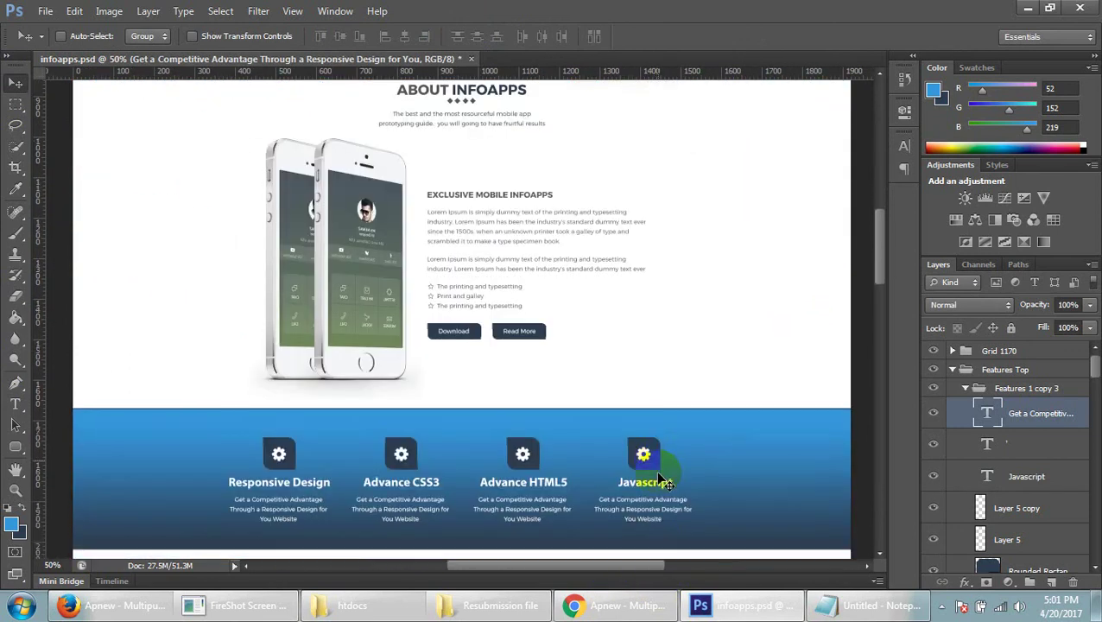
pyautogui.scroll(-4, 658, 477)
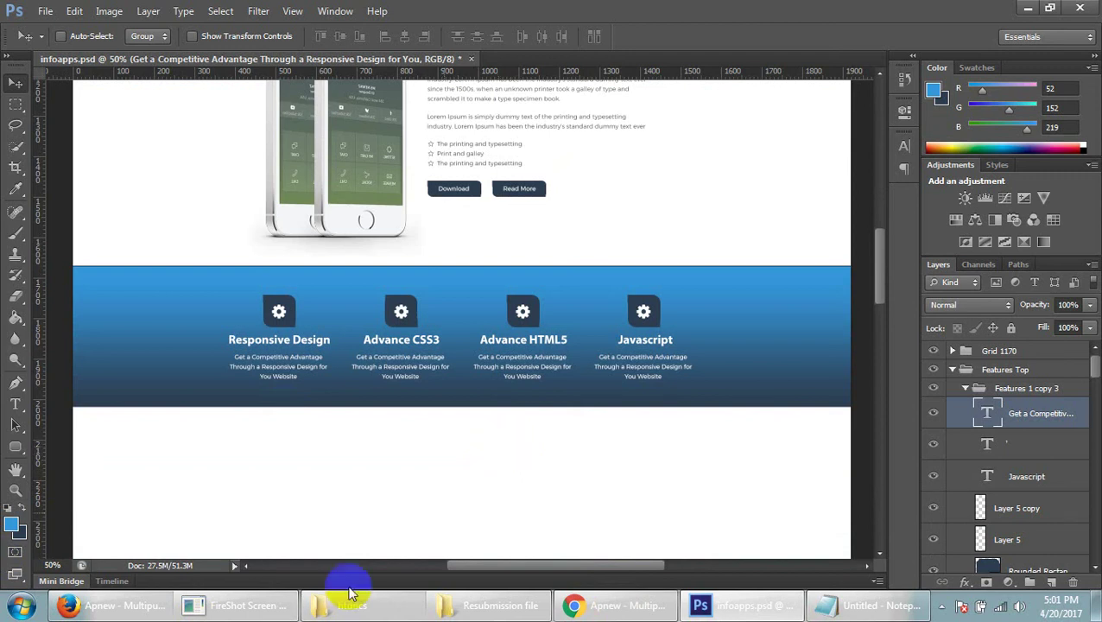
pyautogui.scroll(-2, 553, 406)
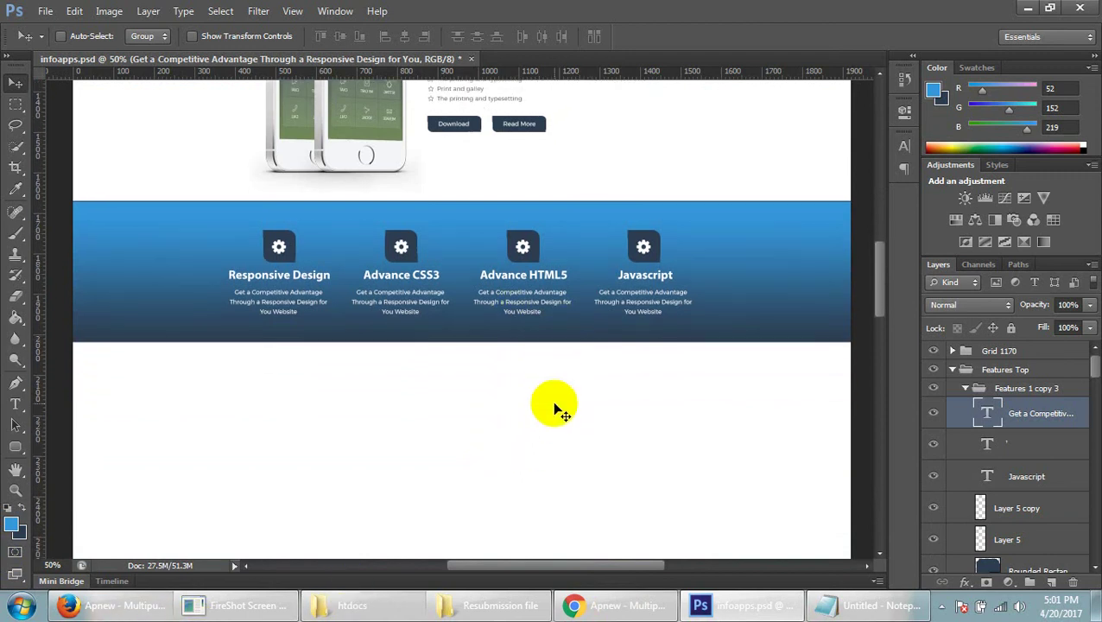
pyautogui.scroll(4, 570, 398)
pyautogui.scroll(2, 598, 381)
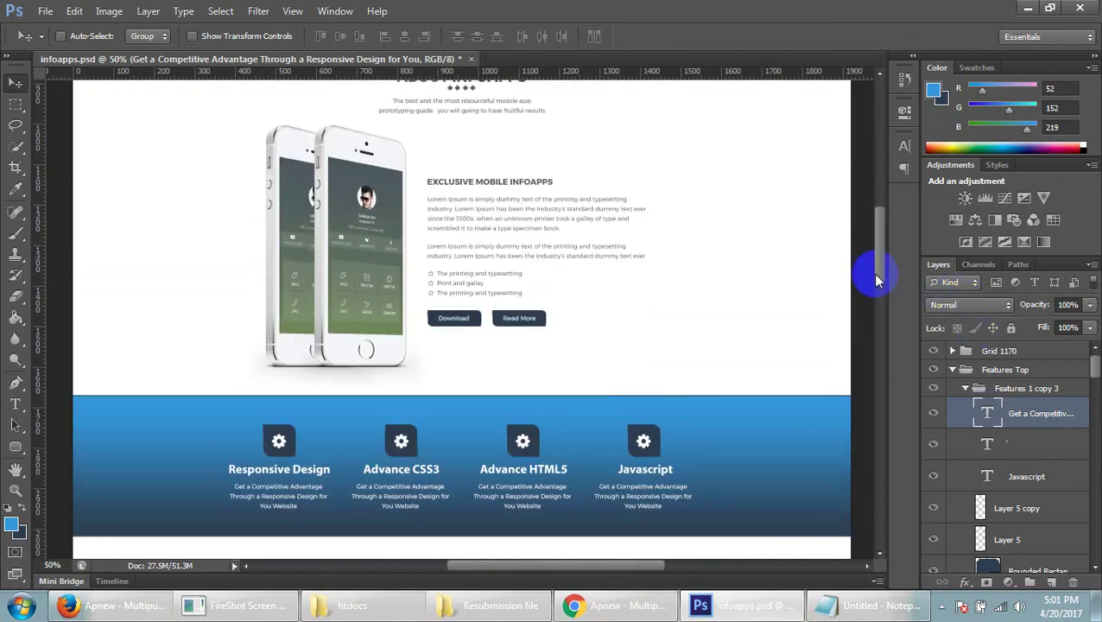
pyautogui.moveTo(883, 271)
pyautogui.mouseDown()
pyautogui.moveTo(877, 212)
pyautogui.moveTo(885, 295)
pyautogui.moveTo(881, 205)
pyautogui.mouseUp()
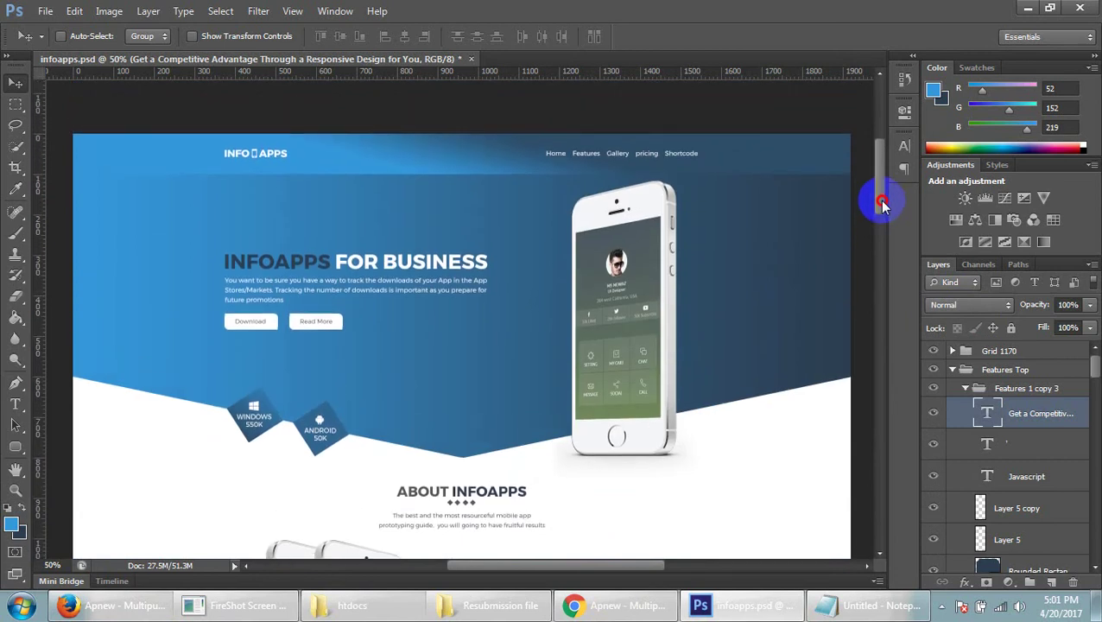
pyautogui.moveTo(881, 205)
pyautogui.mouseDown()
pyautogui.moveTo(881, 241)
pyautogui.moveTo(877, 216)
pyautogui.mouseUp()
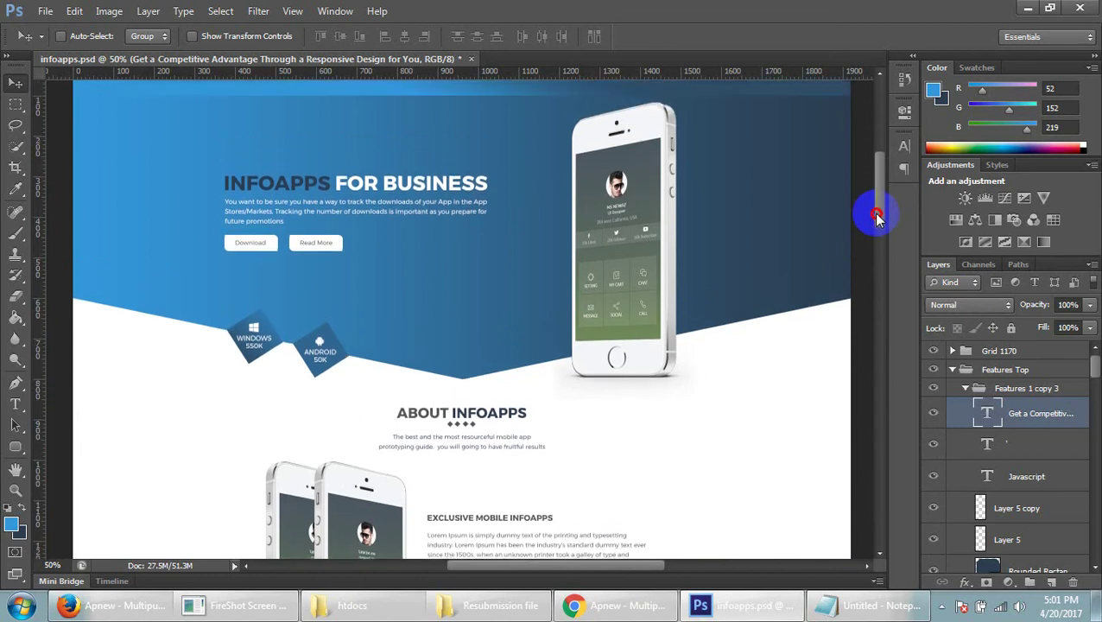
pyautogui.moveTo(877, 216)
pyautogui.mouseDown()
pyautogui.moveTo(873, 201)
pyautogui.moveTo(868, 302)
pyautogui.moveTo(880, 335)
pyautogui.moveTo(873, 313)
pyautogui.mouseUp()
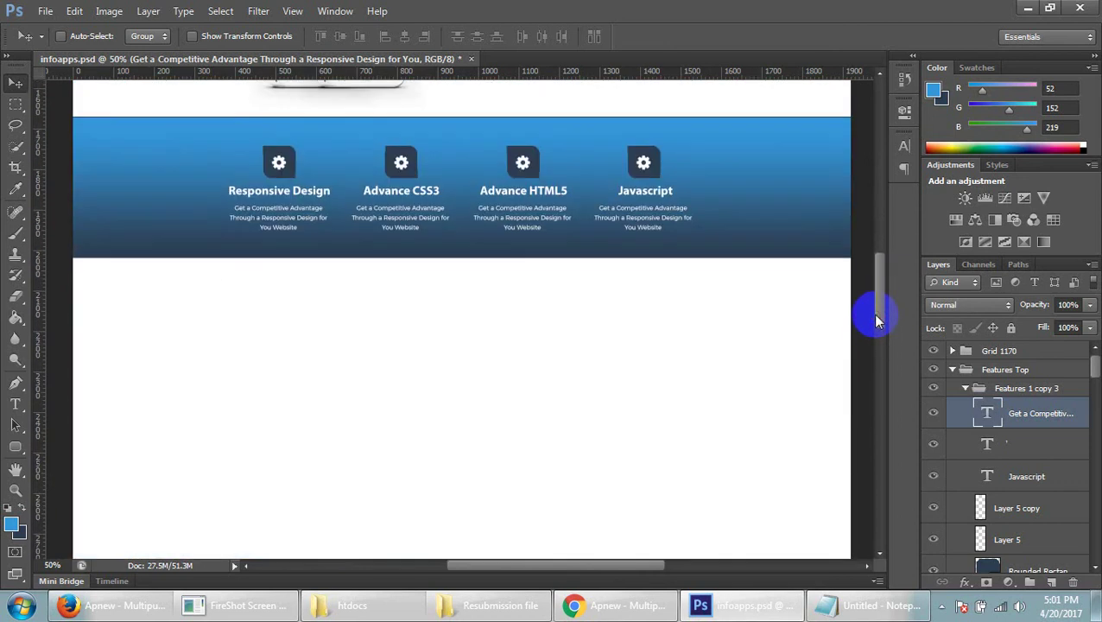
# - Temporarily show the layout guides to check the band's alignment, then hide them
pyautogui.hotkey('ctrl', ';')
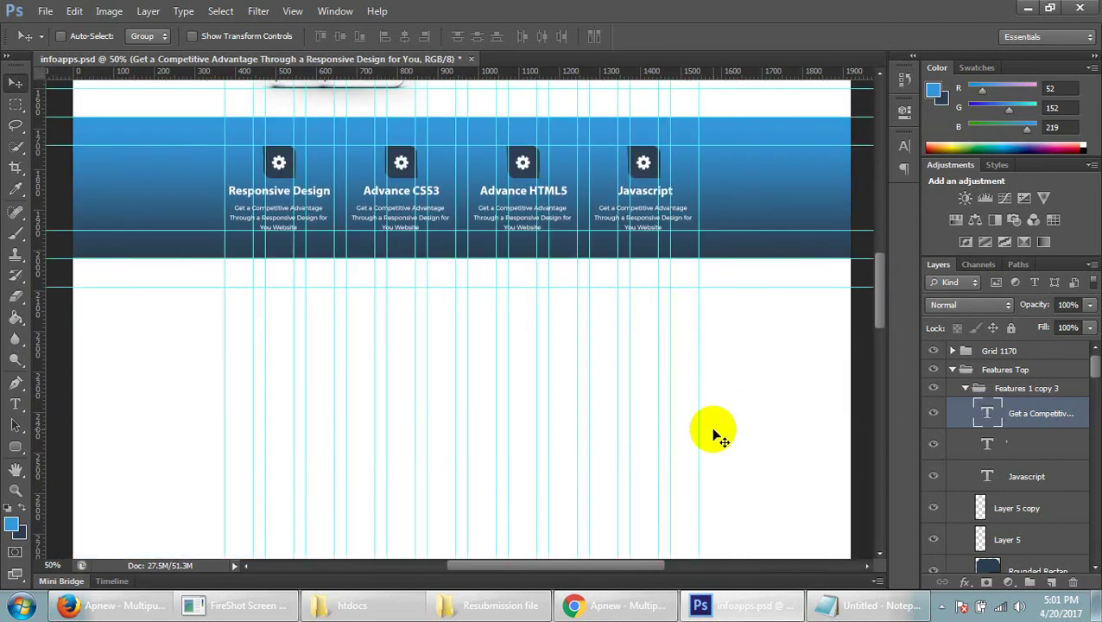
pyautogui.scroll(2, 695, 436)
pyautogui.scroll(2, 687, 436)
pyautogui.scroll(-1, 684, 430)
pyautogui.scroll(-2, 683, 428)
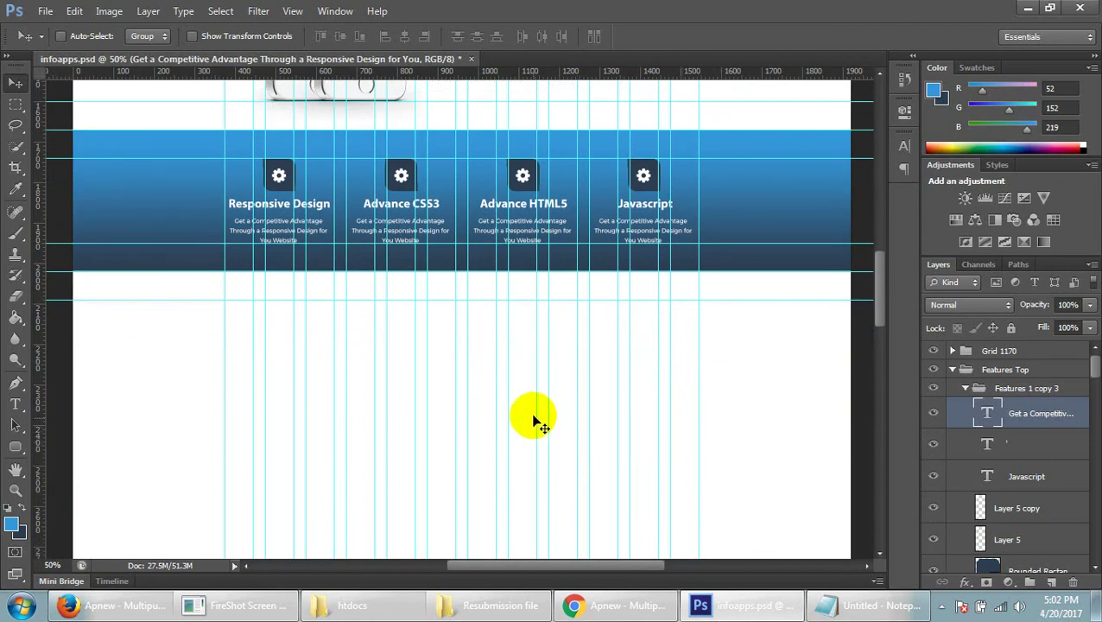
pyautogui.hotkey('ctrl', ';')
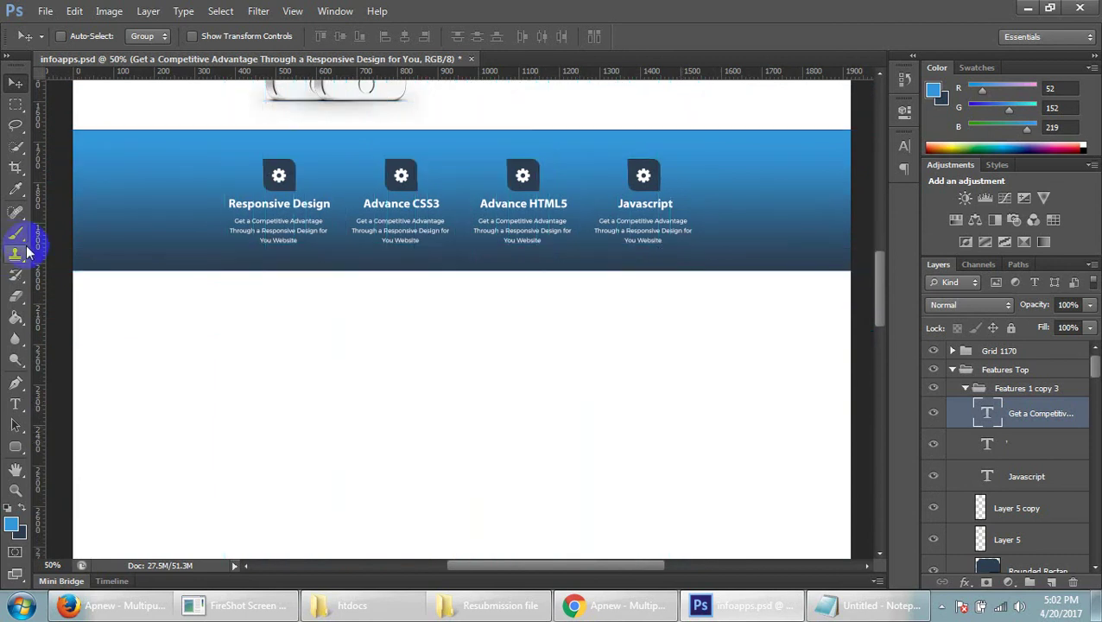
# - Scroll up and down to review the feature band alongside the hero and About sections
pyautogui.scroll(2, 370, 435)
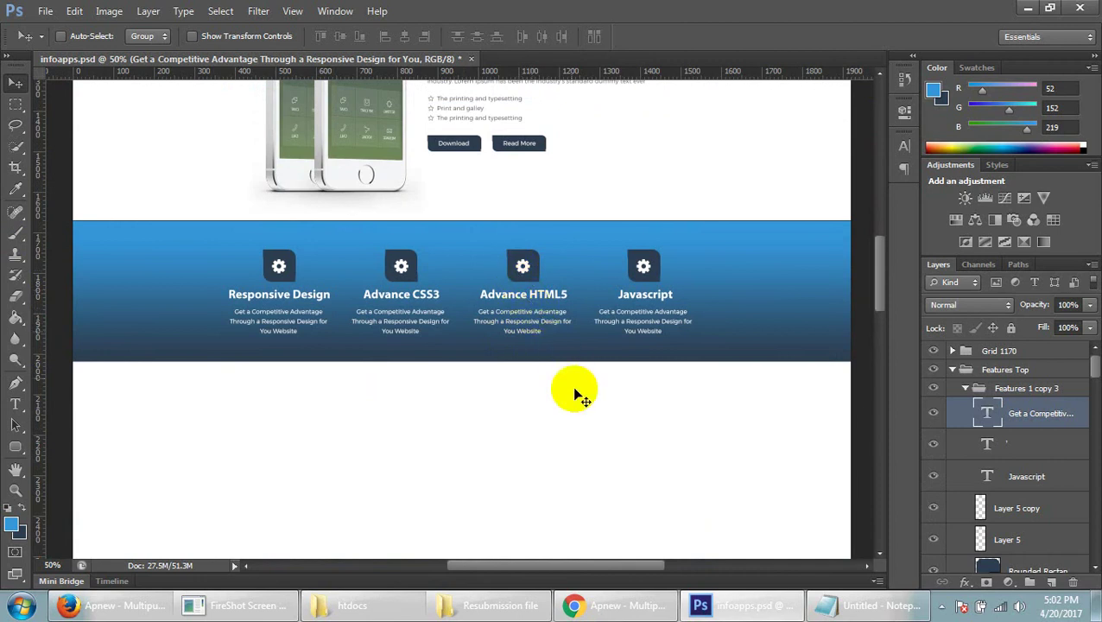
pyautogui.scroll(1, 575, 399)
pyautogui.scroll(1, 575, 399)
pyautogui.scroll(1, 576, 399)
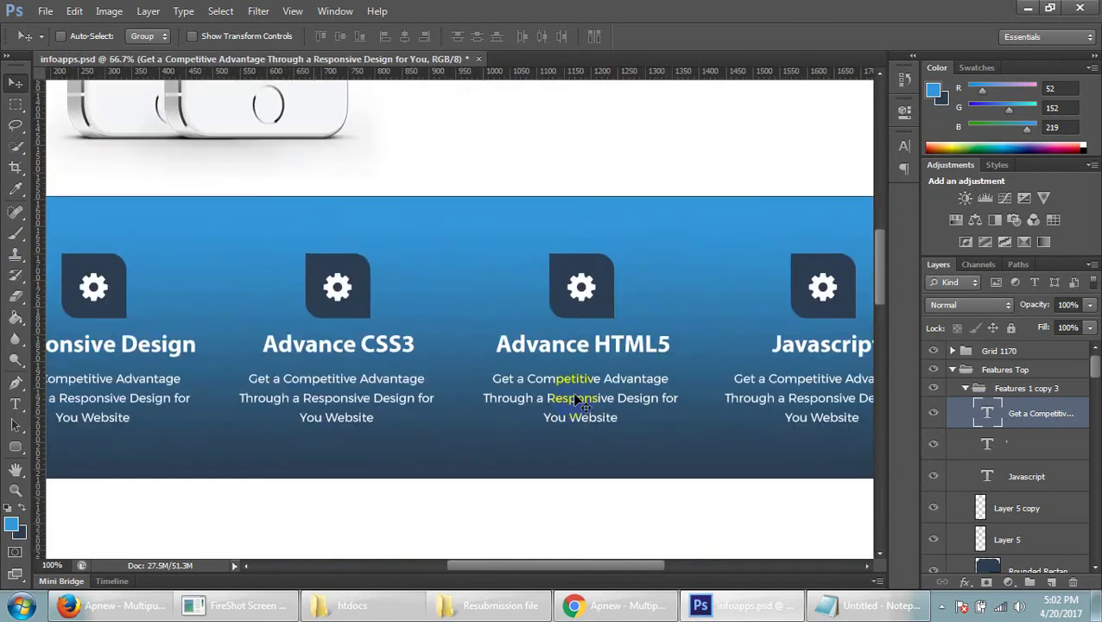
pyautogui.scroll(1, 576, 399)
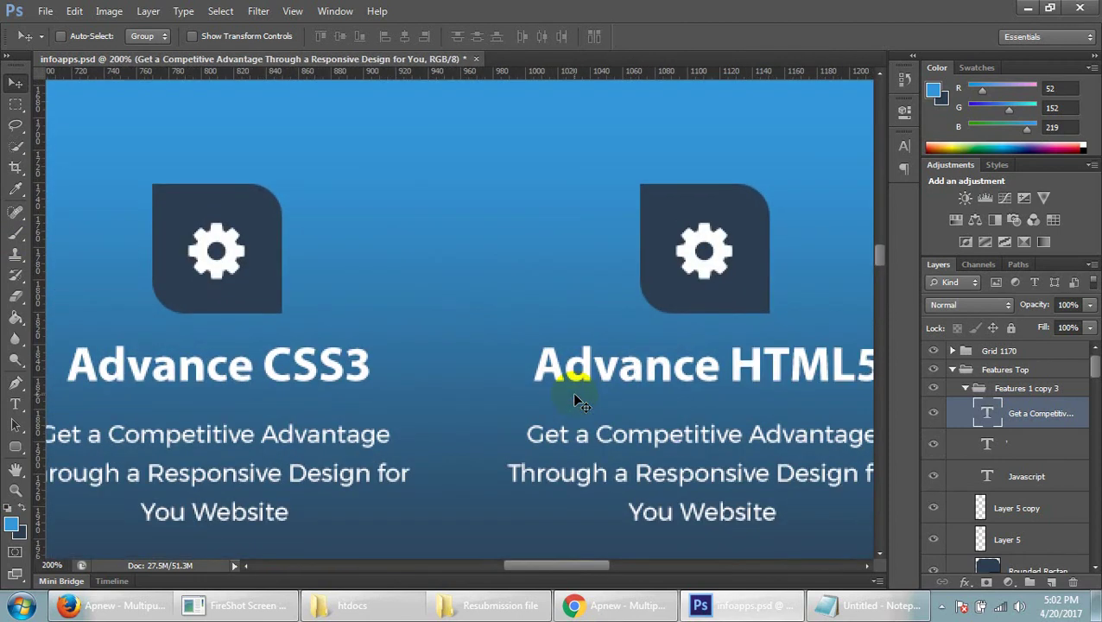
pyautogui.scroll(-1, 575, 399)
pyautogui.scroll(-2, 576, 399)
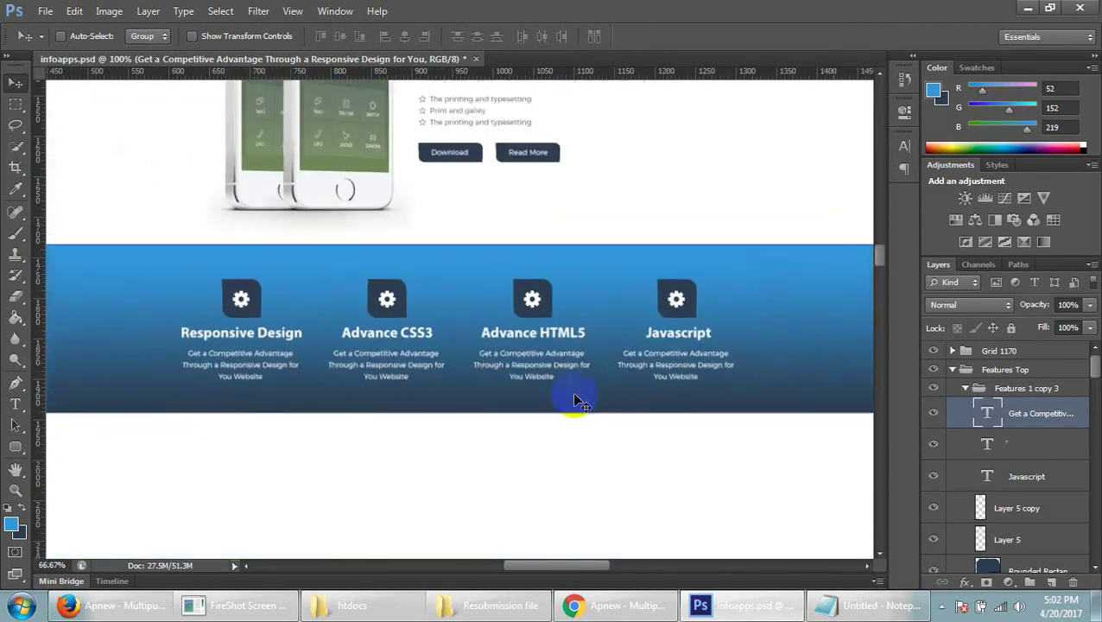
pyautogui.scroll(2, 596, 397)
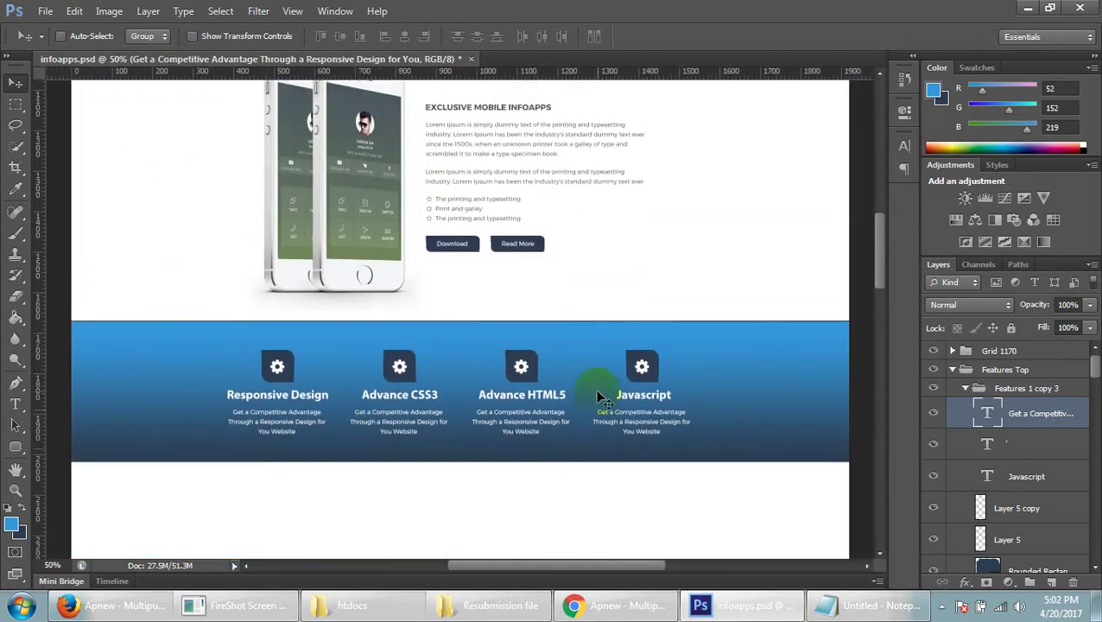
pyautogui.scroll(1, 881, 359)
pyautogui.scroll(3, 720, 449)
pyautogui.scroll(1, 722, 442)
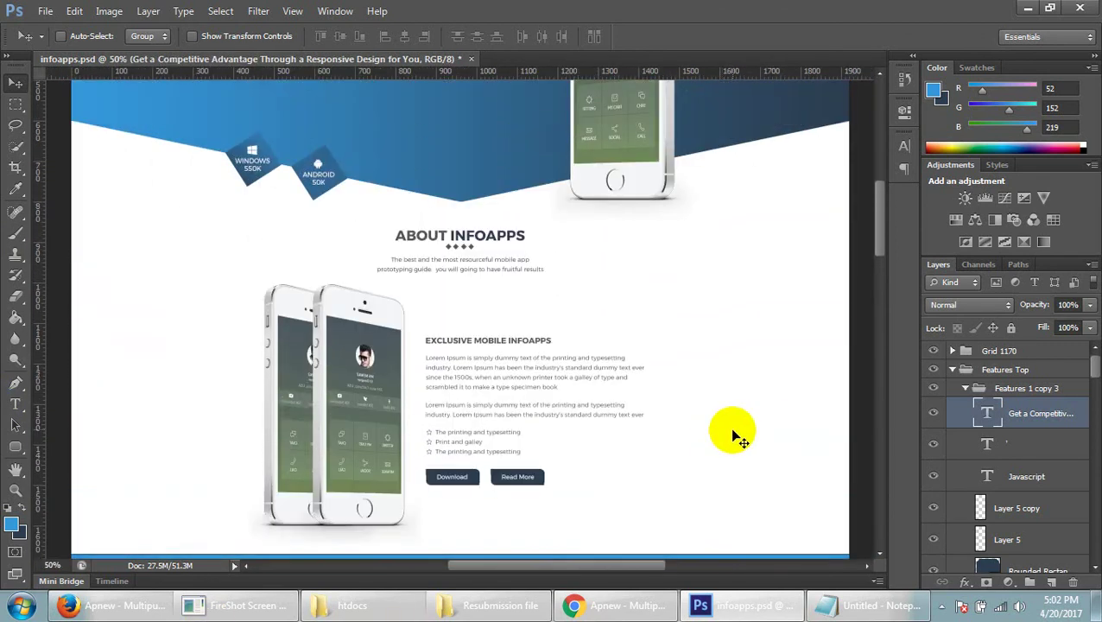
pyautogui.scroll(2, 735, 435)
pyautogui.scroll(2, 770, 465)
pyautogui.scroll(-2, 771, 447)
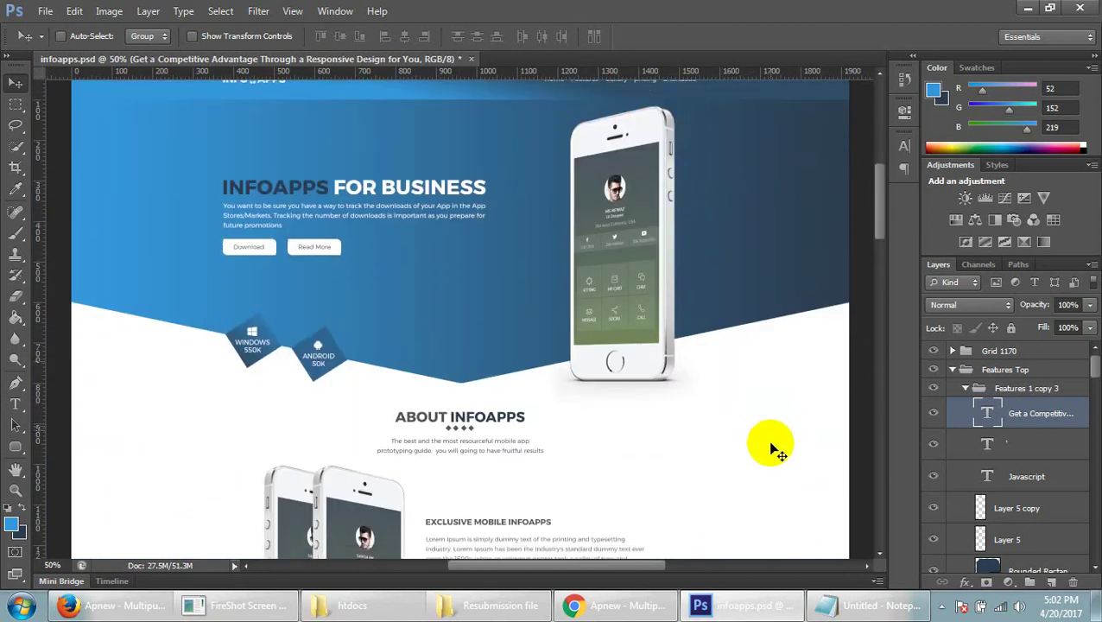
pyautogui.scroll(-1, 777, 444)
pyautogui.scroll(-1, 782, 431)
pyautogui.scroll(-2, 786, 429)
pyautogui.scroll(-1, 786, 429)
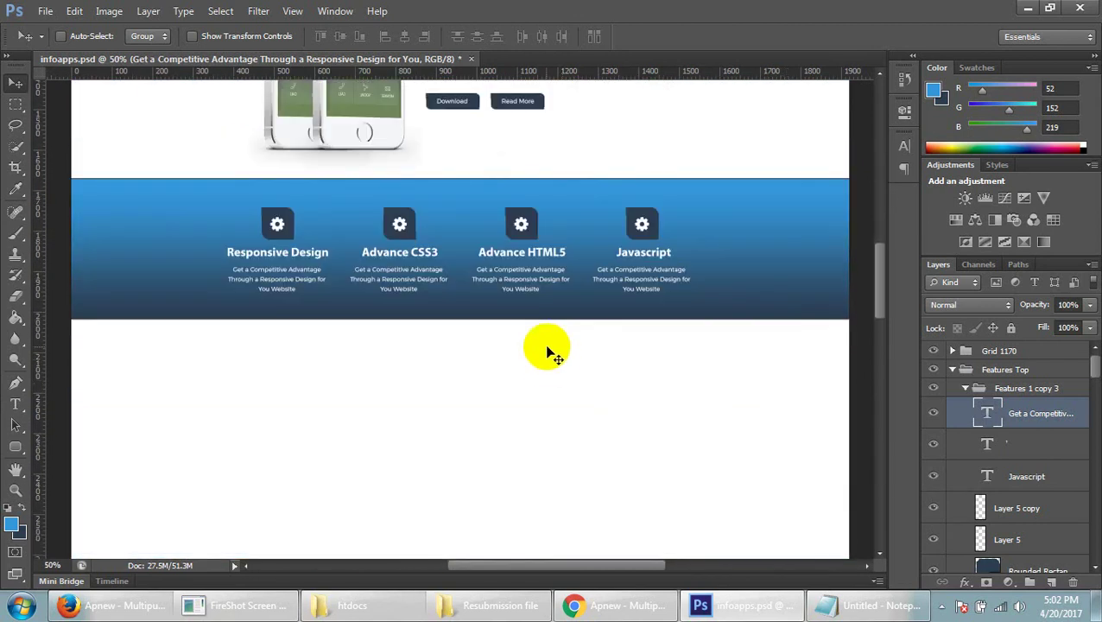
pyautogui.scroll(-1, 536, 480)
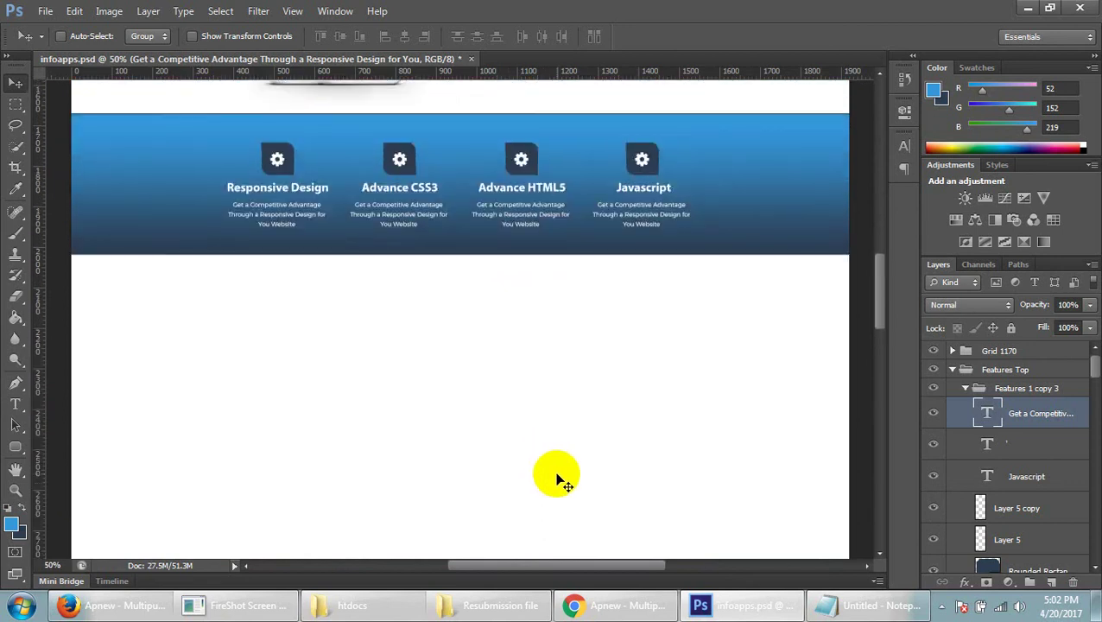
pyautogui.scroll(1, 557, 483)
pyautogui.click(572, 605)
pyautogui.scroll(-5, 546, 364)
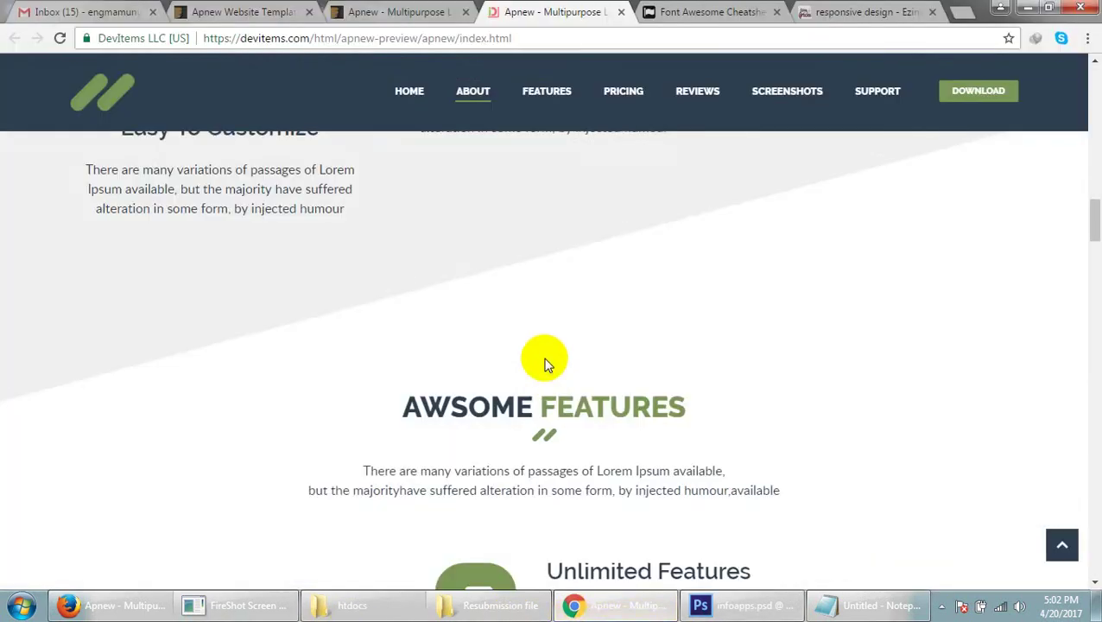
pyautogui.scroll(-5, 546, 235)
pyautogui.scroll(-5, 733, 410)
pyautogui.scroll(-3, 734, 410)
pyautogui.scroll(8, 731, 401)
pyautogui.scroll(-2, 728, 401)
pyautogui.scroll(-1, 728, 406)
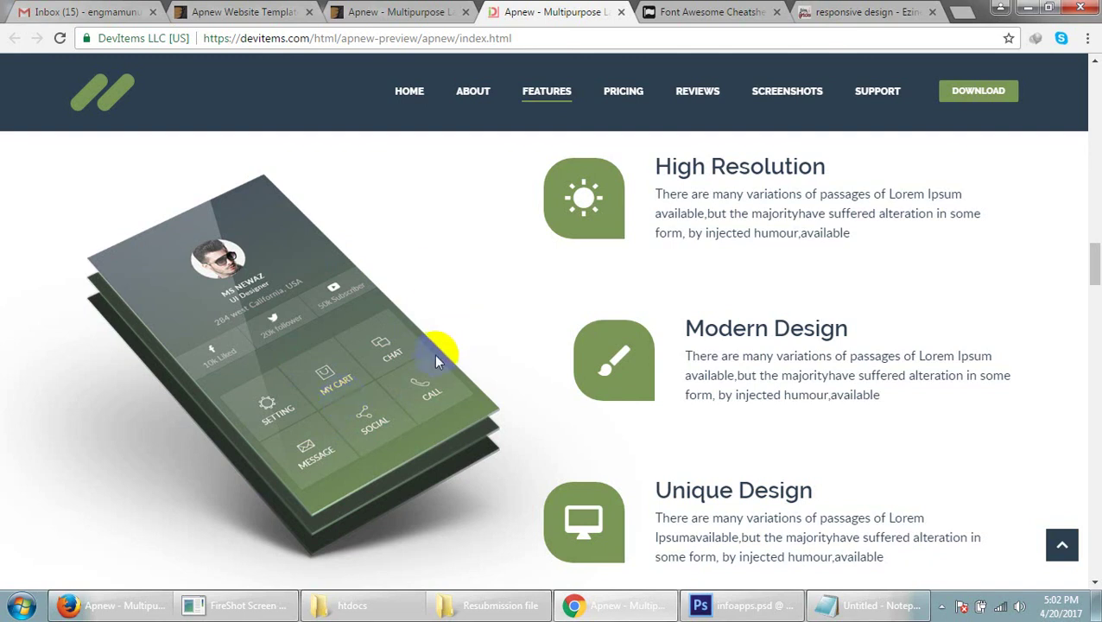
pyautogui.click(742, 604)
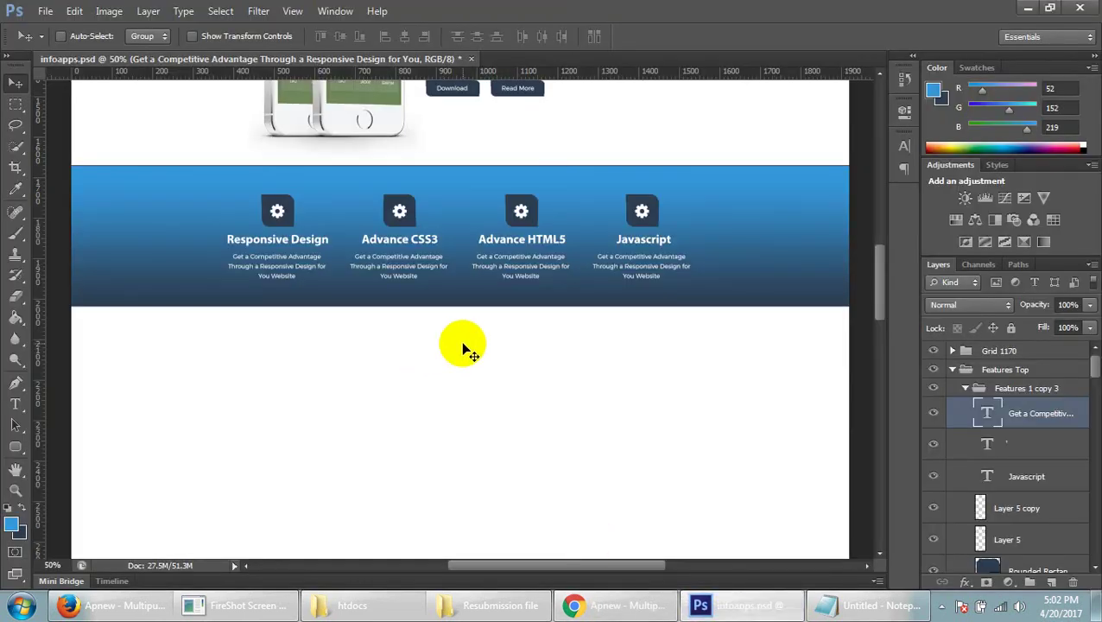
# - Briefly show and hide the layout guides, then zoom in on the feature band
pyautogui.scroll(2, 458, 346)
pyautogui.scroll(1, 466, 343)
pyautogui.hotkey('ctrl', ';')
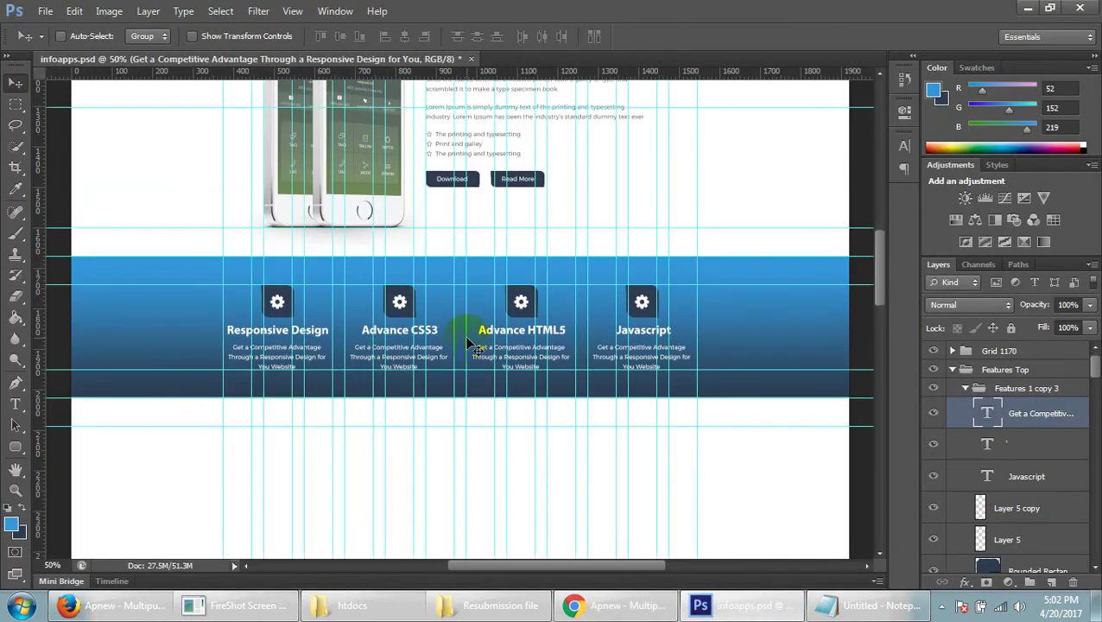
pyautogui.hotkey('ctrl', ';')
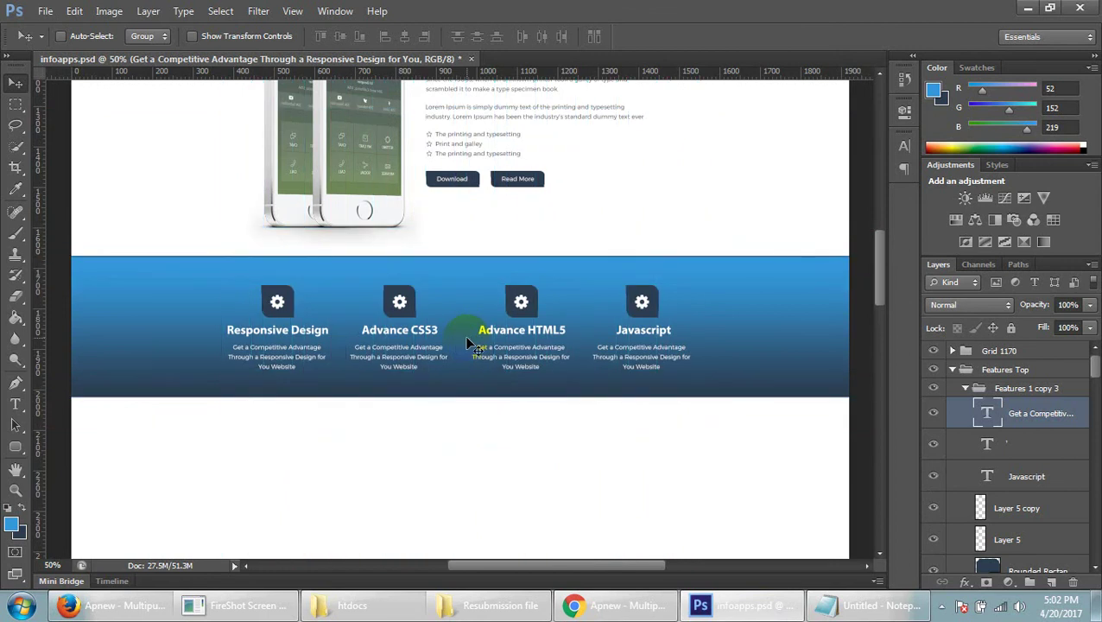
pyautogui.hotkey('ctrl', '+')
pyautogui.hotkey('ctrl', '+')
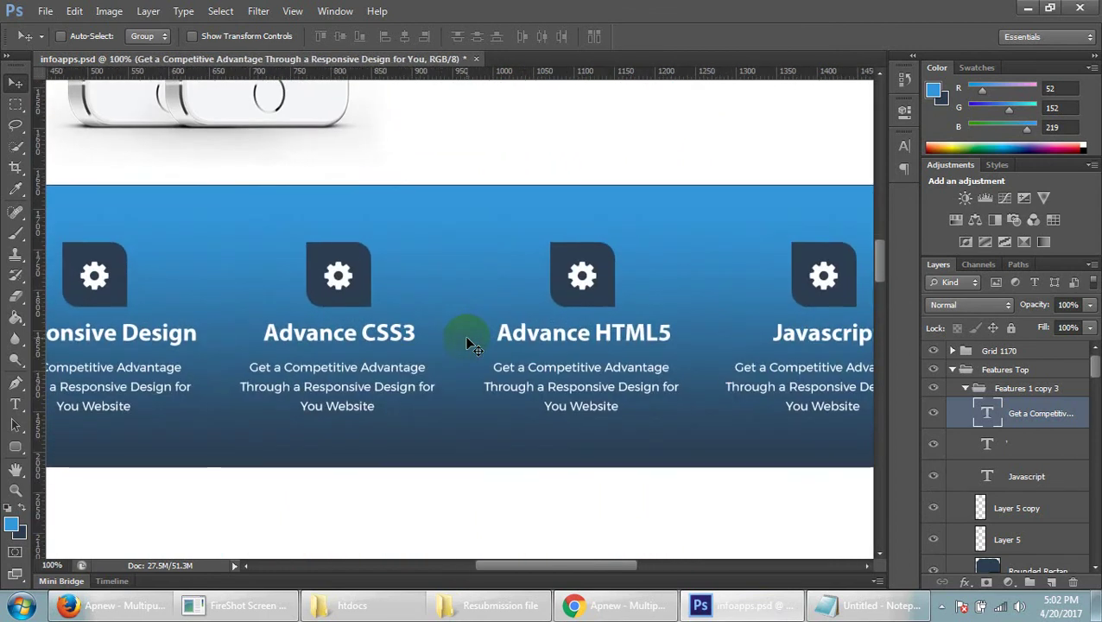
pyautogui.hotkey('ctrl', '+')
pyautogui.hotkey('ctrl', '+')
# - Magnify the blue band's top edge for a close look
pyautogui.scroll(3, 443, 367)
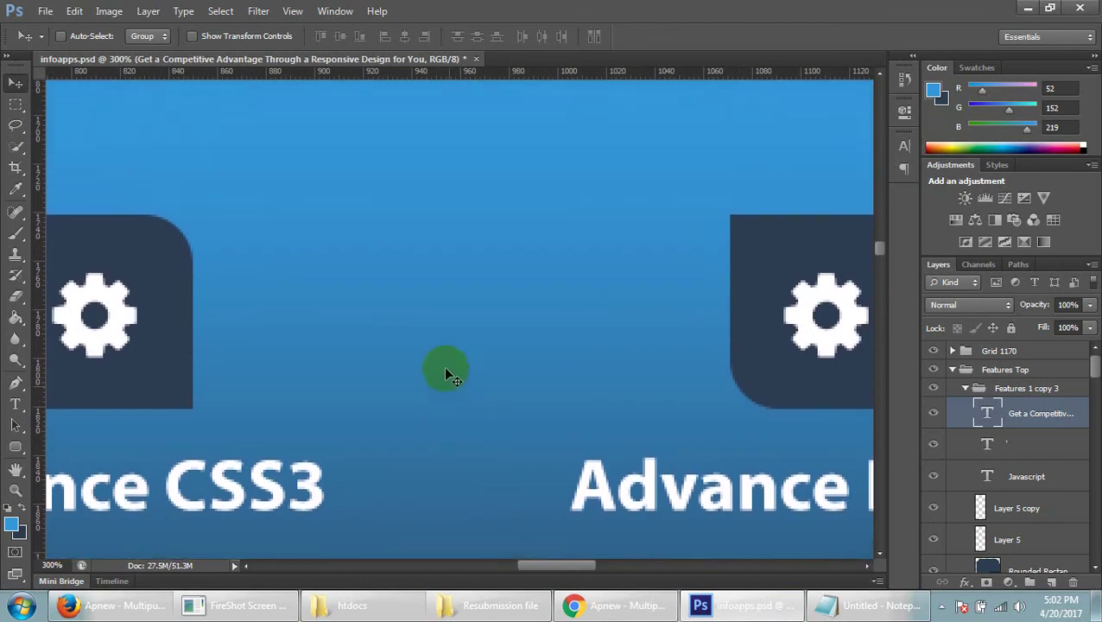
pyautogui.scroll(3, 446, 369)
pyautogui.hotkey('ctrl', '+')
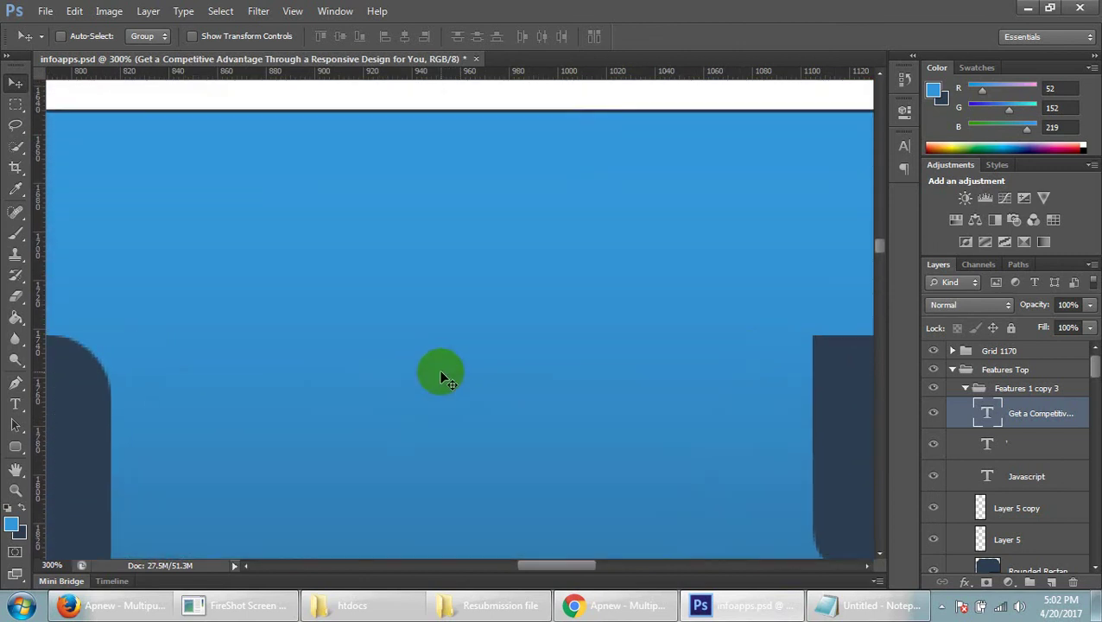
pyautogui.hotkey('ctrl', '+')
pyautogui.scroll(3, 441, 375)
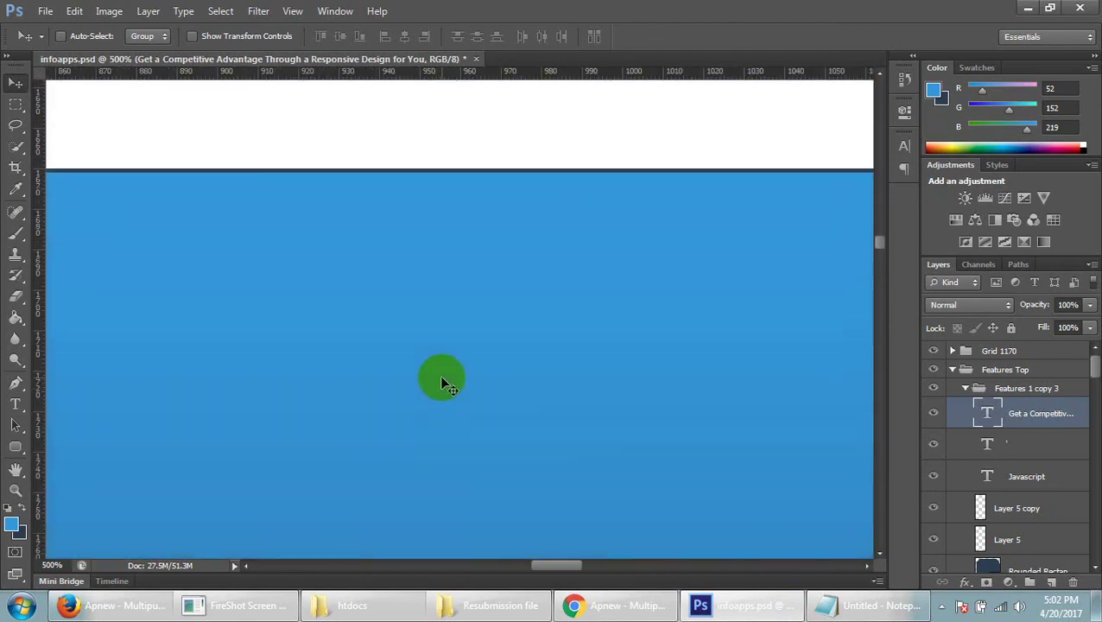
pyautogui.scroll(1, 438, 371)
pyautogui.scroll(-1, 439, 369)
pyautogui.hotkey('ctrl', '+')
pyautogui.hotkey('ctrl', '+')
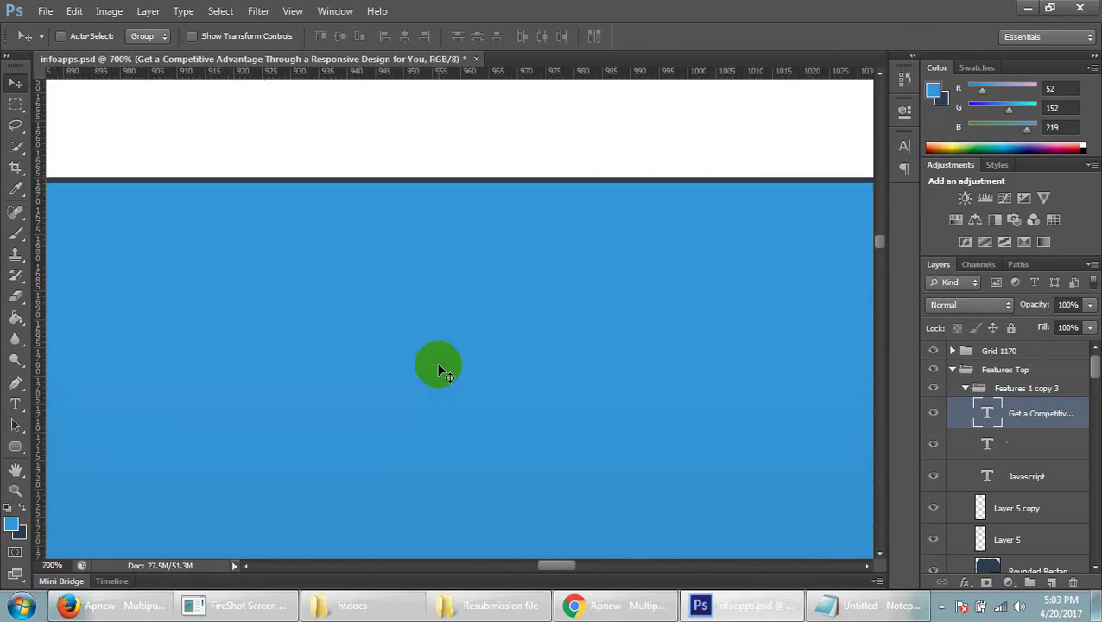
# - Zoom back out and undo the last edit, losing the Javascript description text
pyautogui.hotkey('ctrl', '-')
pyautogui.hotkey('ctrl', '-')
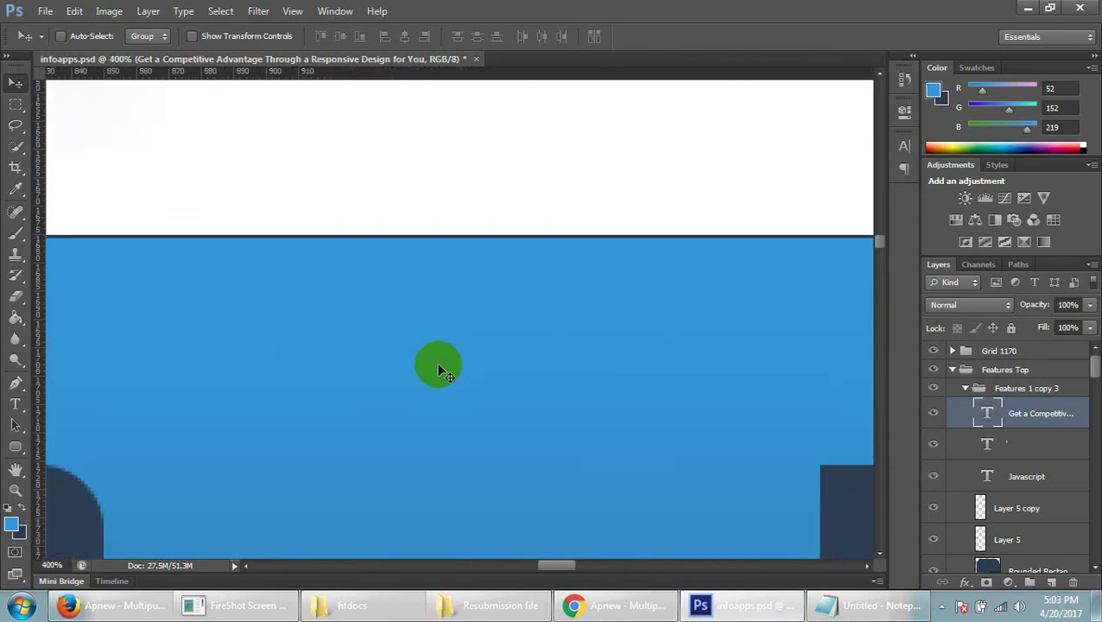
pyautogui.hotkey('ctrl', '-')
pyautogui.hotkey('ctrl', '-')
pyautogui.hotkey('ctrl', '-')
pyautogui.hotkey('ctrl', '-')
pyautogui.hotkey('ctrl', '-')
pyautogui.hotkey('ctrl', '-')
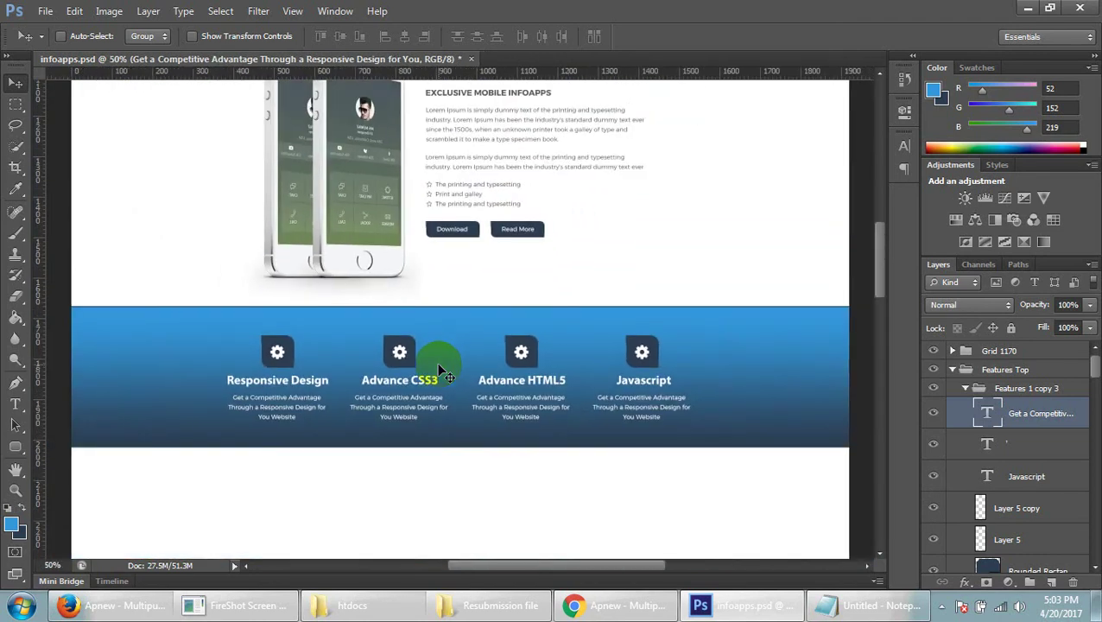
pyautogui.hotkey('ctrl', 'z')
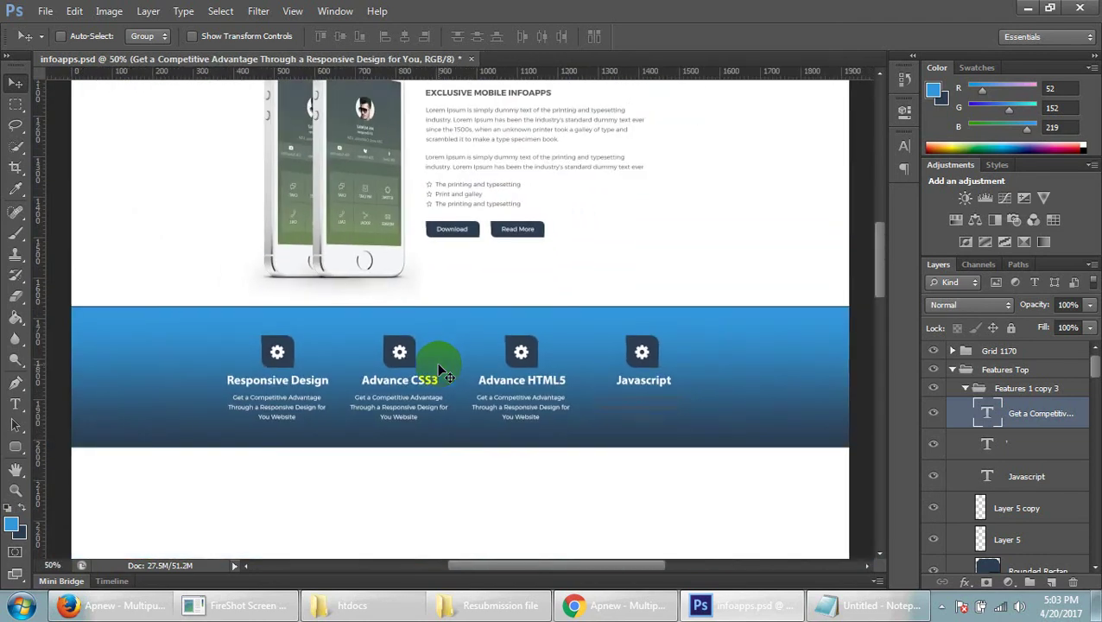
# - Recolour the Javascript description text to white (ffffff) so it shows on the blue band
pyautogui.click(39, 423)
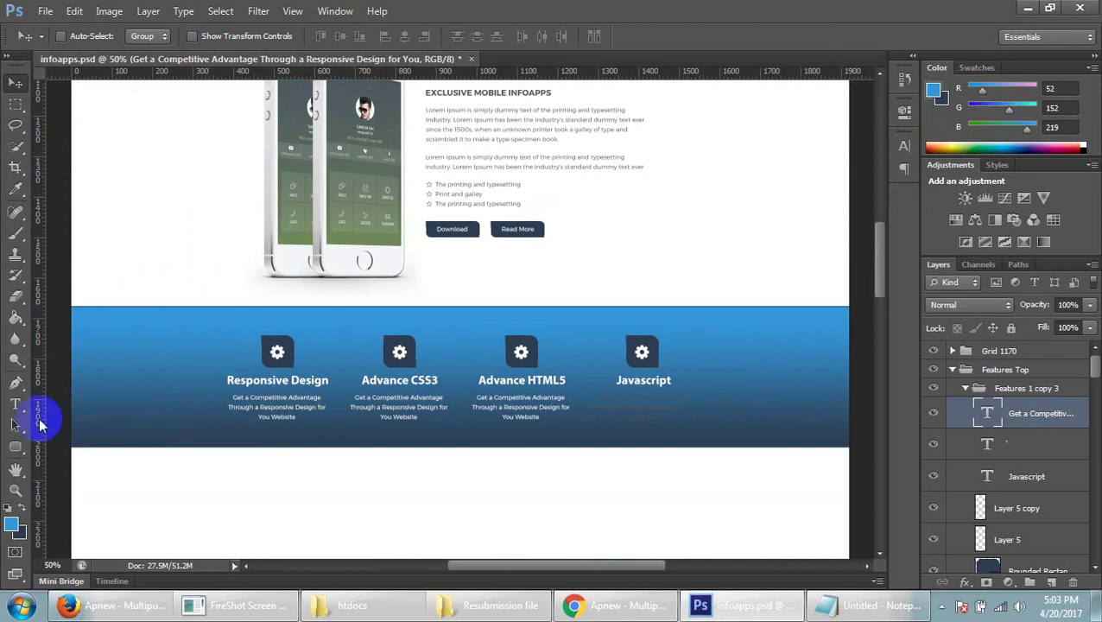
pyautogui.click(14, 404)
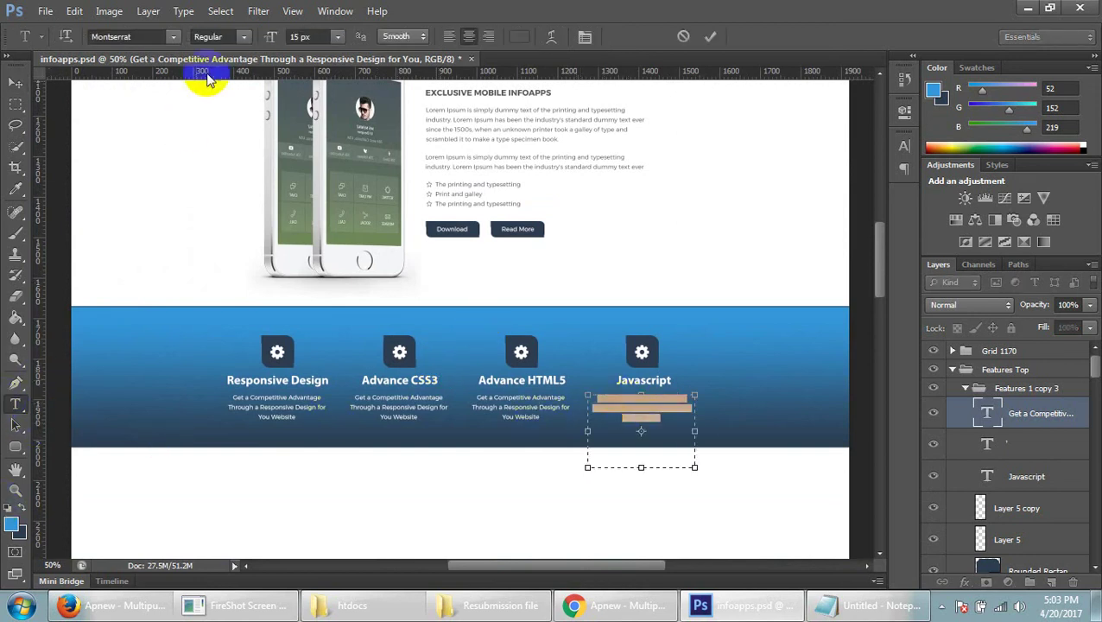
pyautogui.click(522, 37)
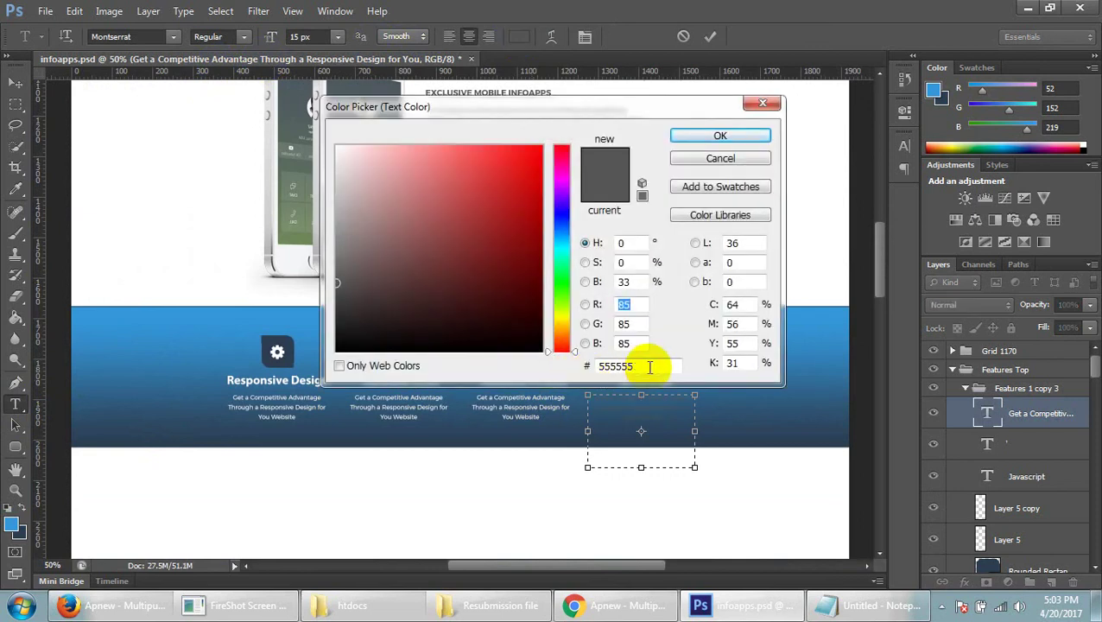
pyautogui.moveTo(644, 369); pyautogui.dragTo(588, 369)
pyautogui.write('ffffff')
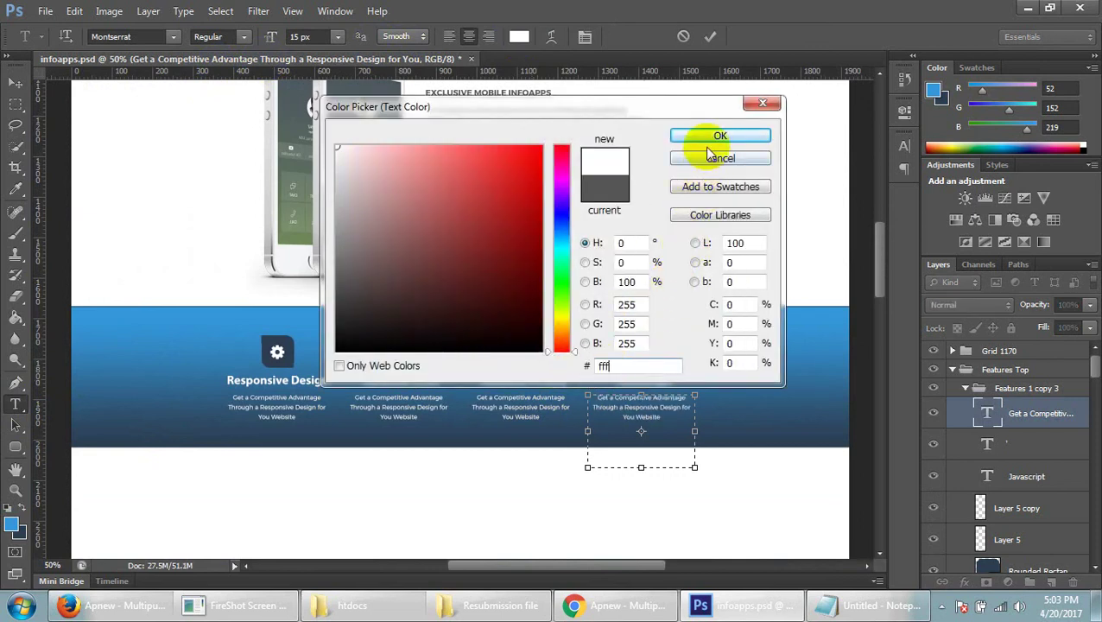
pyautogui.click(720, 136)
pyautogui.click(16, 83)
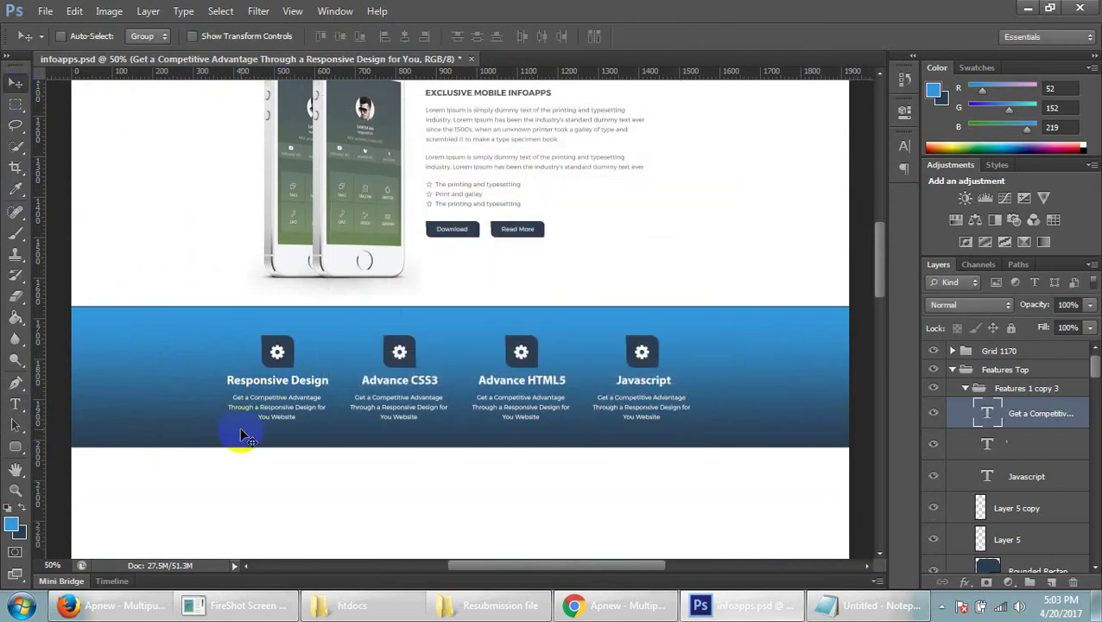
pyautogui.hotkey('ctrl', '+')
pyautogui.hotkey('ctrl', '+')
# - Toggle the guides on and off while panning, then zoom into the band's top-left area
pyautogui.hotkey('ctrl', ';')
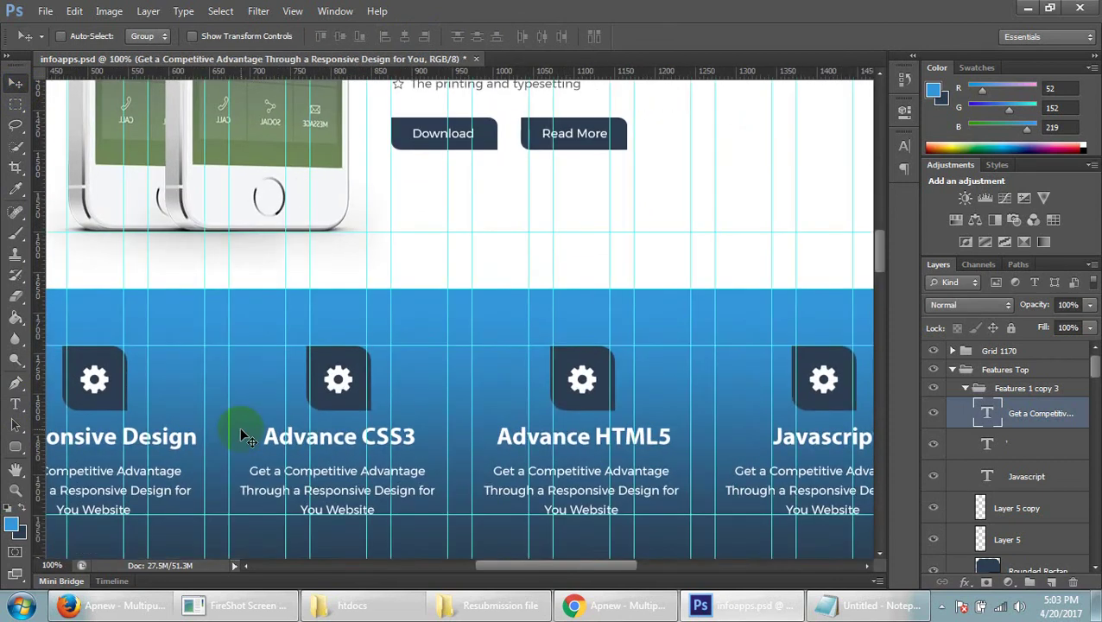
pyautogui.scroll(2, 334, 377)
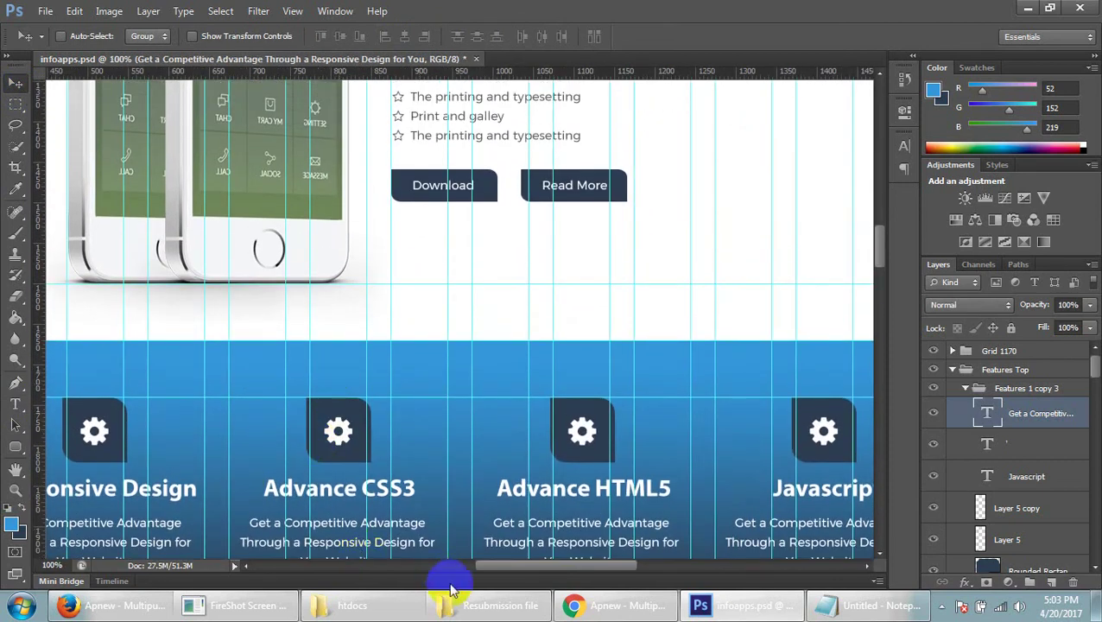
pyautogui.moveTo(507, 570); pyautogui.dragTo(390, 577)
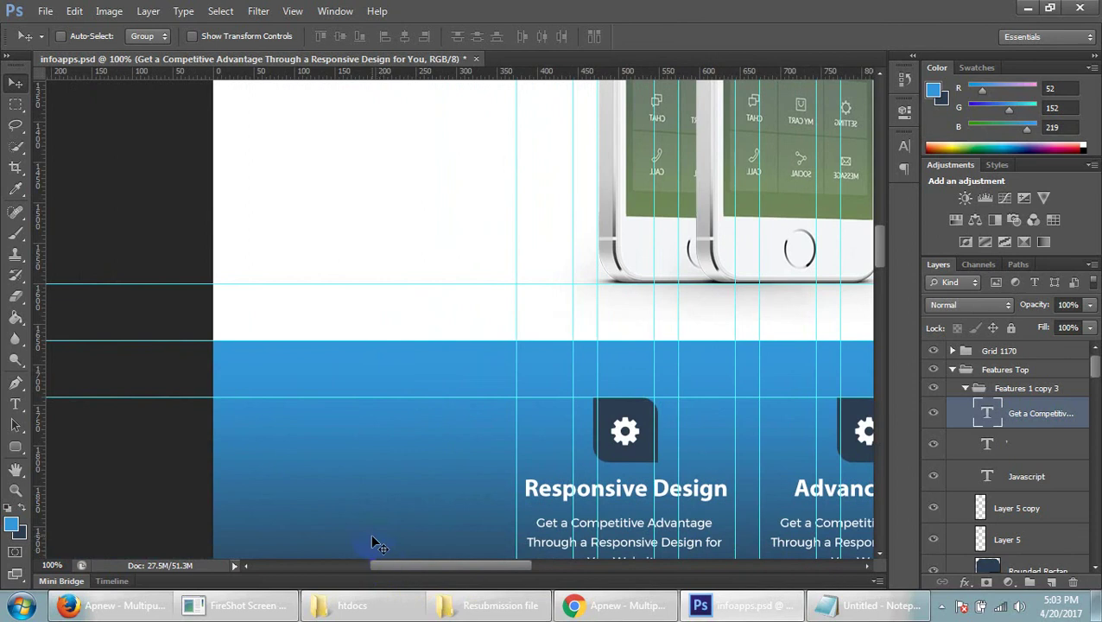
pyautogui.hotkey('ctrl', ';')
pyautogui.hotkey('ctrl', ';')
pyautogui.hotkey('ctrl', ';')
pyautogui.hotkey('ctrl', ';')
pyautogui.keyDown('ctrl'); pyautogui.click(373, 542); pyautogui.keyUp('ctrl')
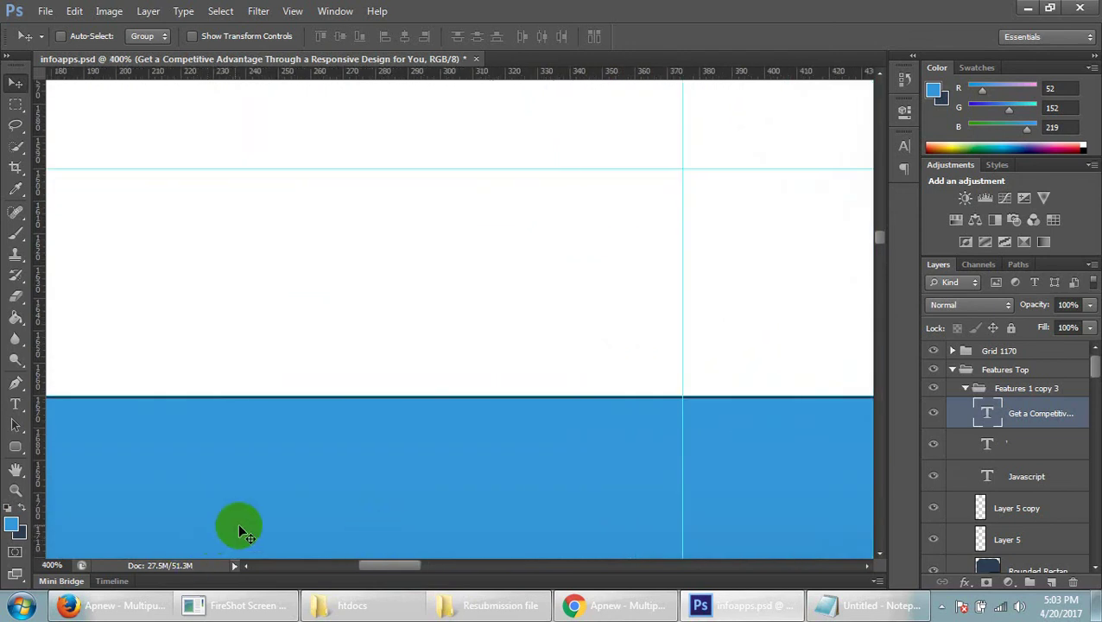
# - Magnify to 800% and scroll left to where the band's top edge meets the document edge
pyautogui.scroll(2, 259, 528)
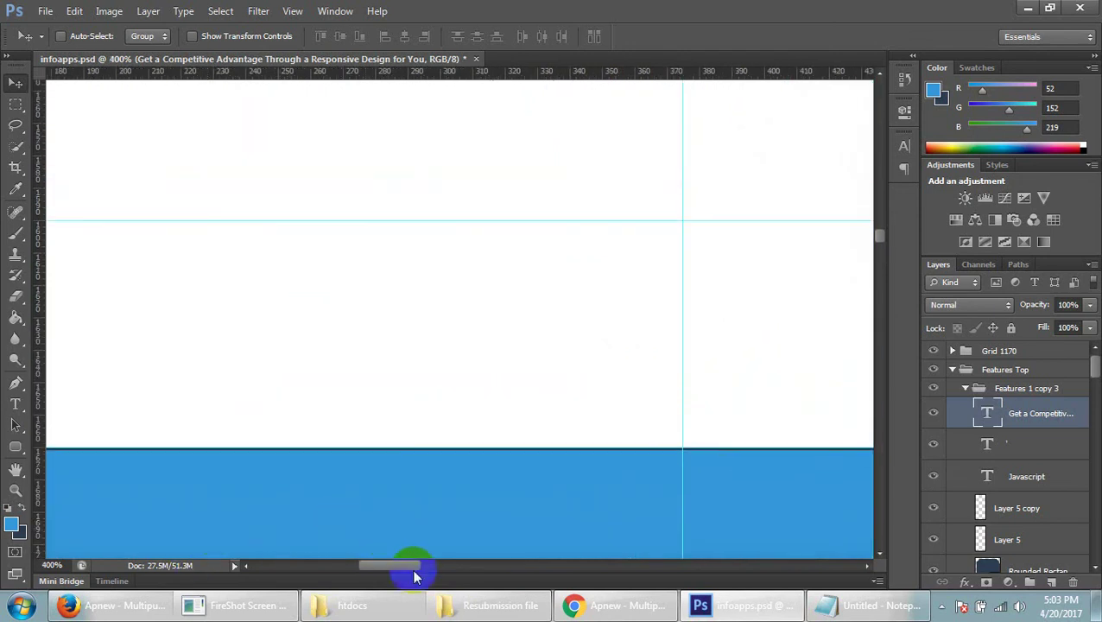
pyautogui.hotkey('ctrl', '+')
pyautogui.hotkey('ctrl', '+')
pyautogui.hotkey('ctrl', '+')
pyautogui.hotkey('ctrl', '+')
pyautogui.scroll(-2, 505, 445)
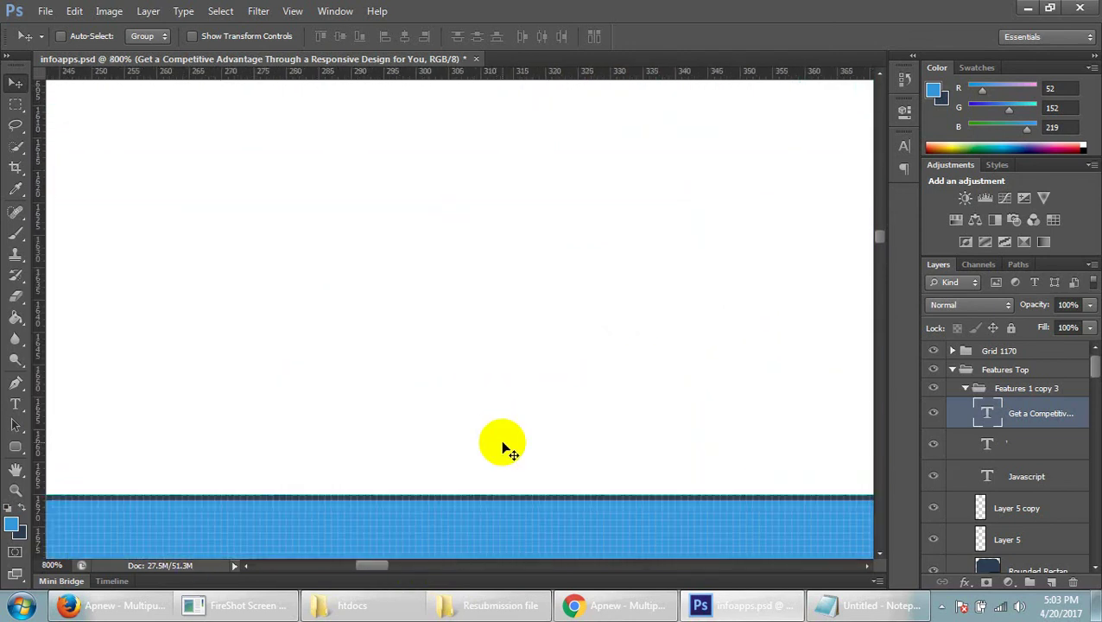
pyautogui.scroll(-3, 504, 438)
pyautogui.scroll(-2, 450, 381)
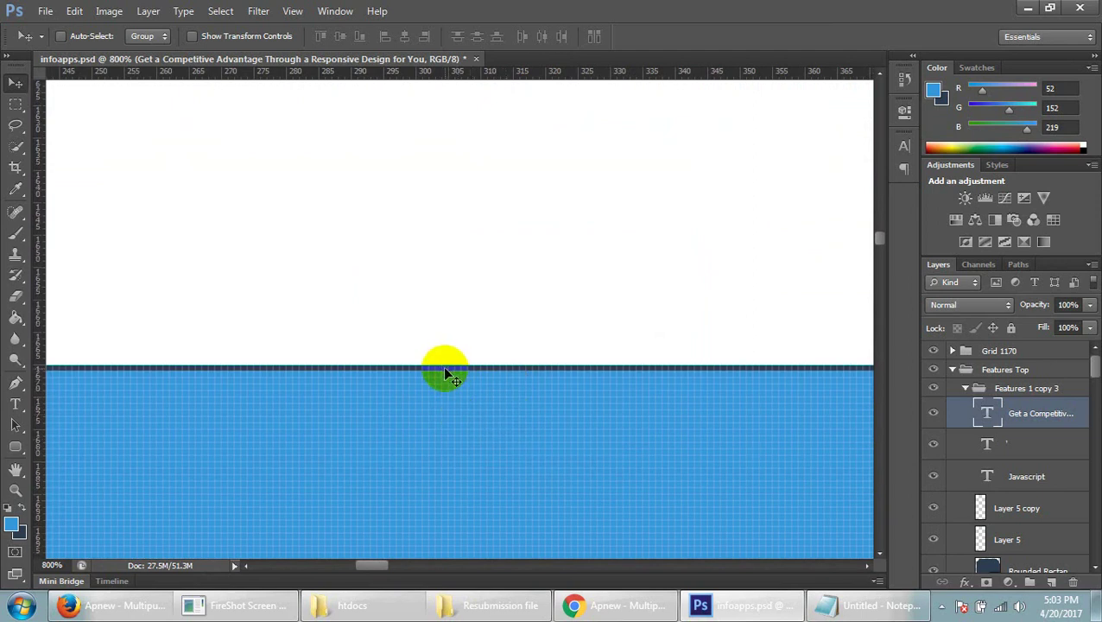
pyautogui.moveTo(372, 565)
pyautogui.mouseDown()
pyautogui.moveTo(258, 563)
pyautogui.moveTo(354, 563)
pyautogui.moveTo(290, 565)
pyautogui.mouseUp()
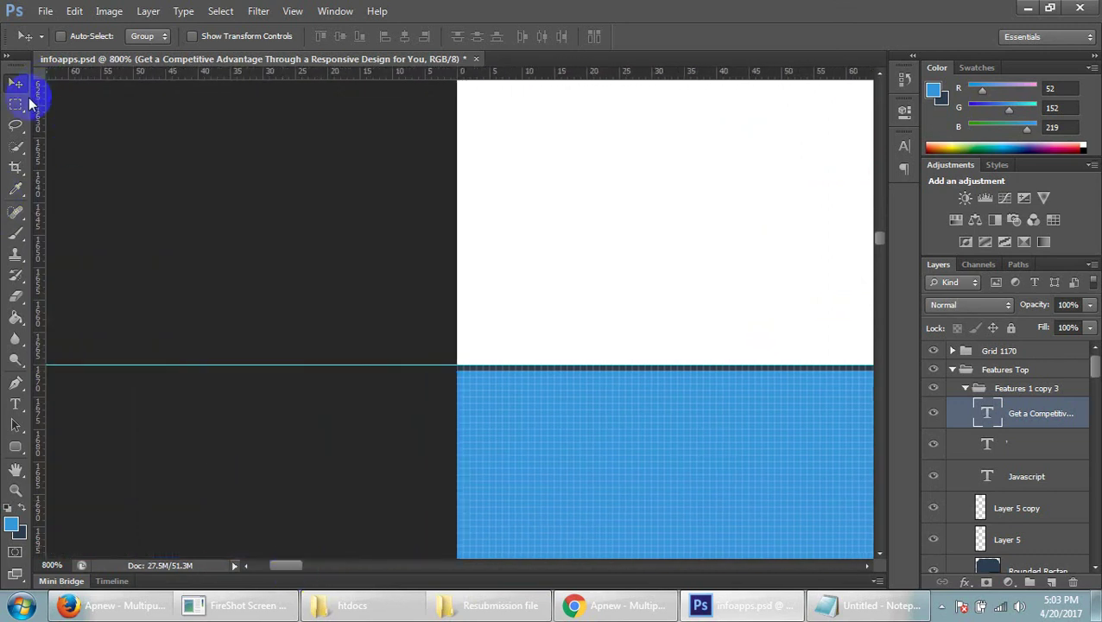
pyautogui.click(17, 106)
# - Try selecting a thin strip along the band's top edge and dismiss the no-pixels-selected warning
pyautogui.moveTo(449, 369)
pyautogui.mouseDown()
pyautogui.moveTo(554, 379)
pyautogui.moveTo(561, 368)
pyautogui.mouseUp()
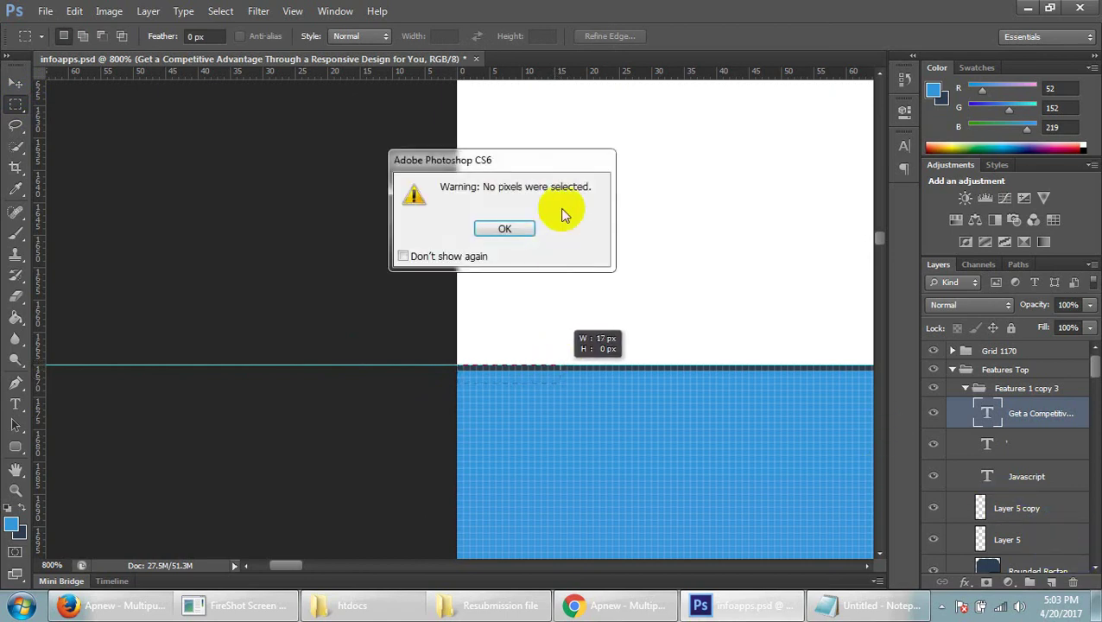
pyautogui.click(517, 230)
pyautogui.scroll(-5, 1037, 526)
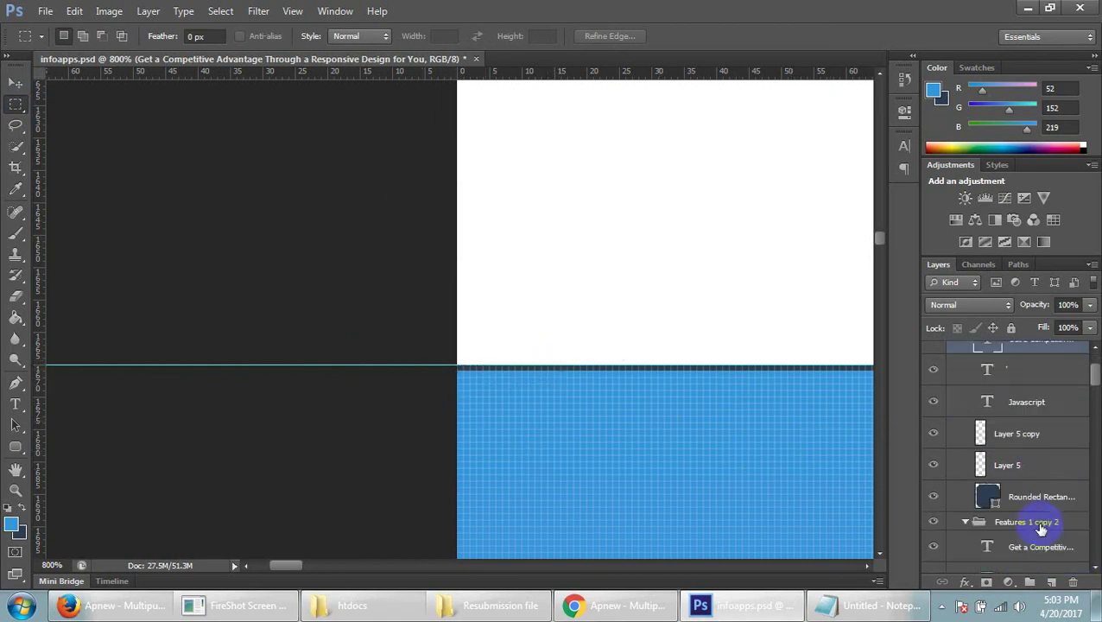
pyautogui.scroll(-3, 1037, 526)
pyautogui.scroll(-3, 1044, 517)
pyautogui.scroll(-3, 1044, 512)
pyautogui.scroll(-3, 1043, 500)
pyautogui.scroll(-3, 1050, 511)
# - On Layer 6, nudge the blue band up and back down a pixel and toggle its visibility to compare edges
pyautogui.click(1038, 369)
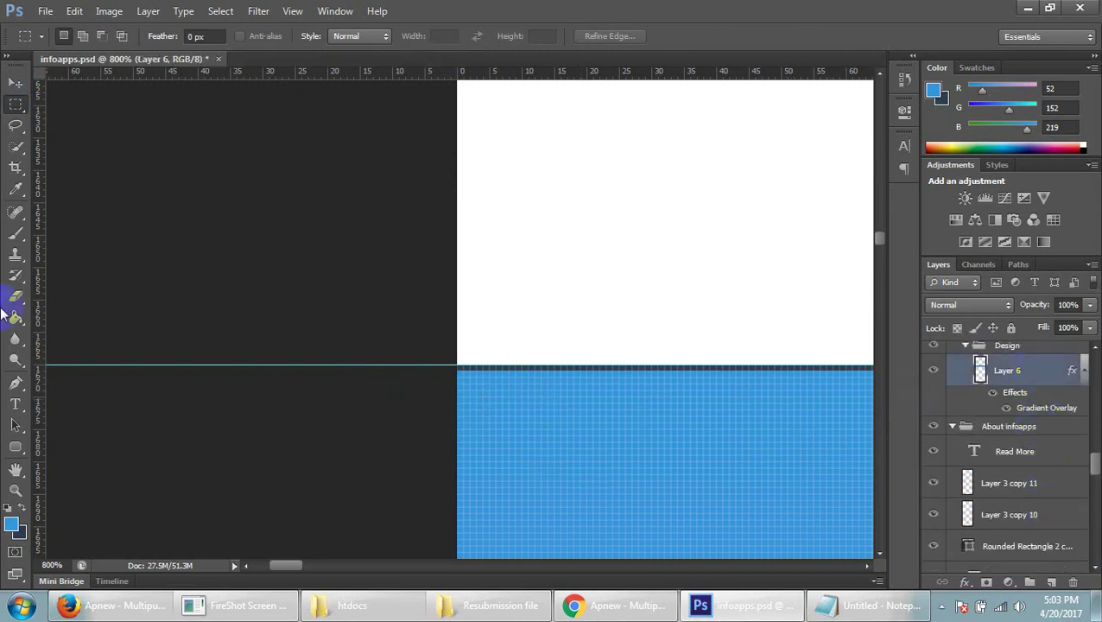
pyautogui.click(16, 83)
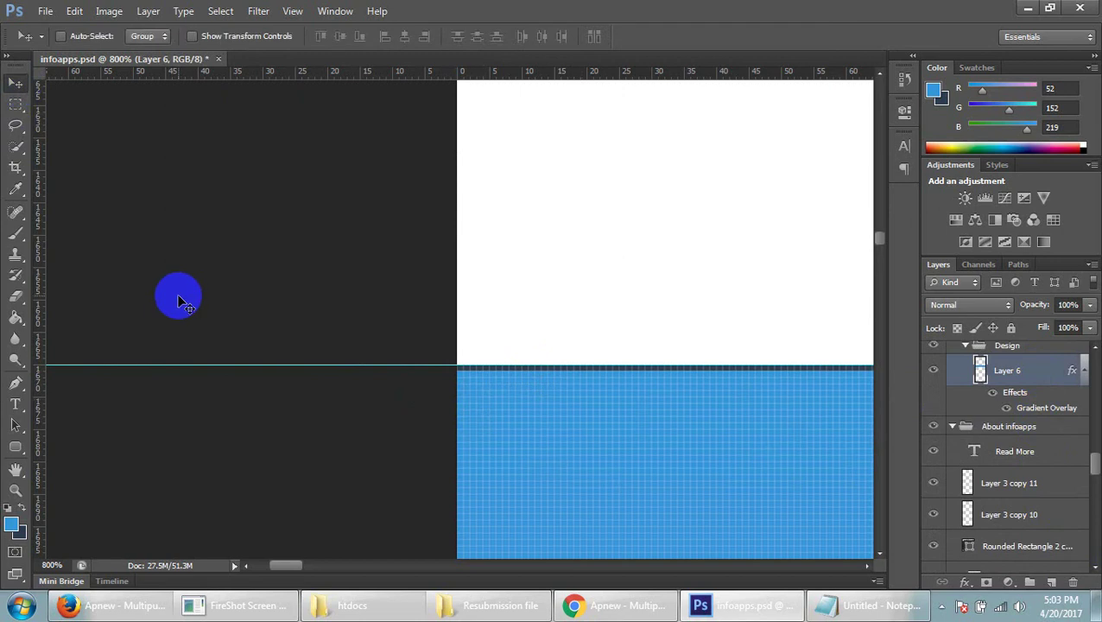
pyautogui.press('Up')
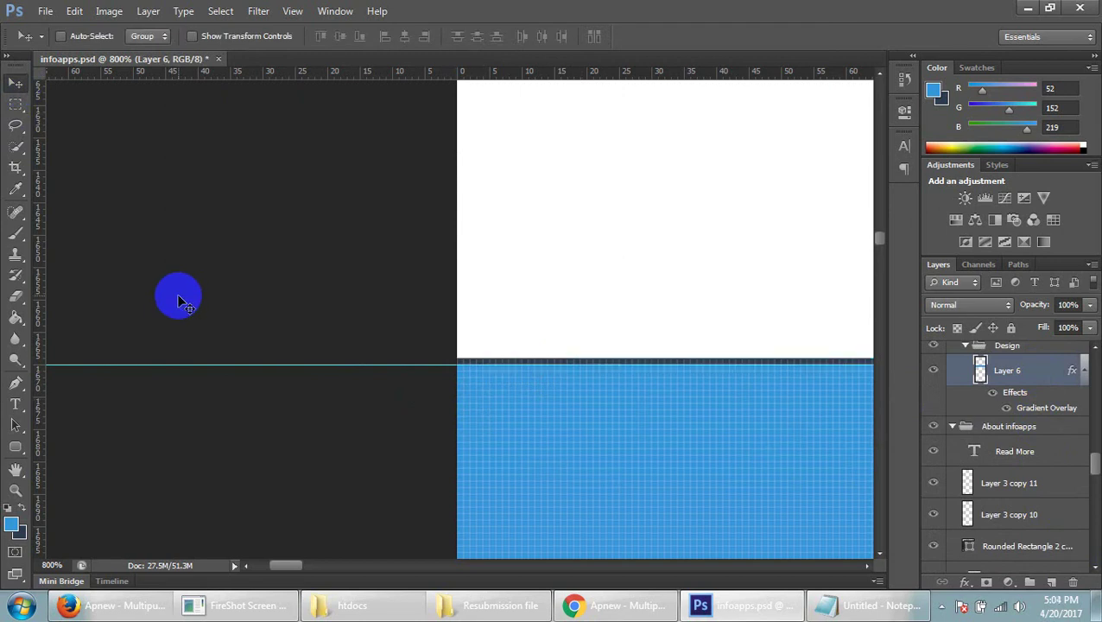
pyautogui.press('Down')
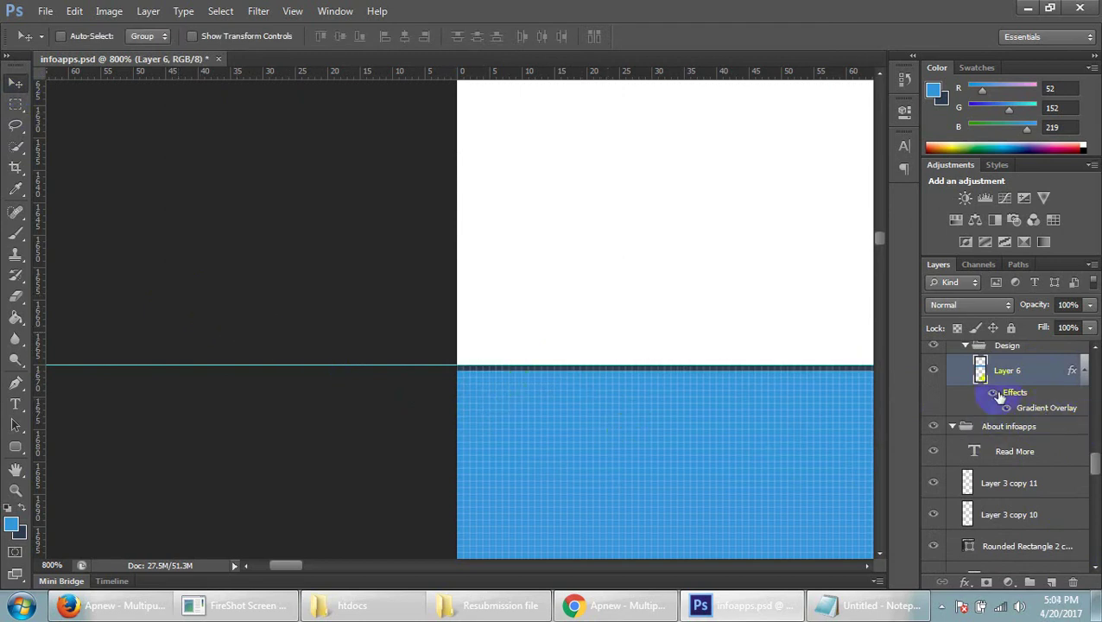
pyautogui.click(934, 370)
pyautogui.click(937, 373)
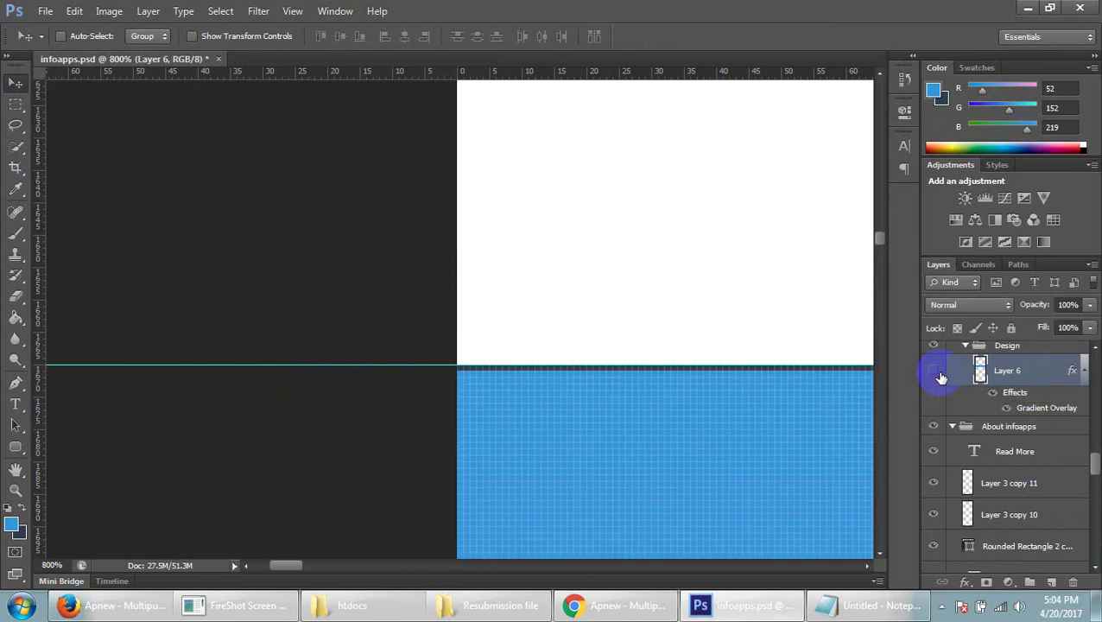
pyautogui.click(938, 373)
# - Zoom back out and scroll across the feature band to recheck all four columns
pyautogui.hotkey('ctrl', '-')
pyautogui.hotkey('ctrl', '-')
pyautogui.hotkey('ctrl', '-')
pyautogui.hotkey('ctrl', '-')
pyautogui.hotkey('ctrl', '-')
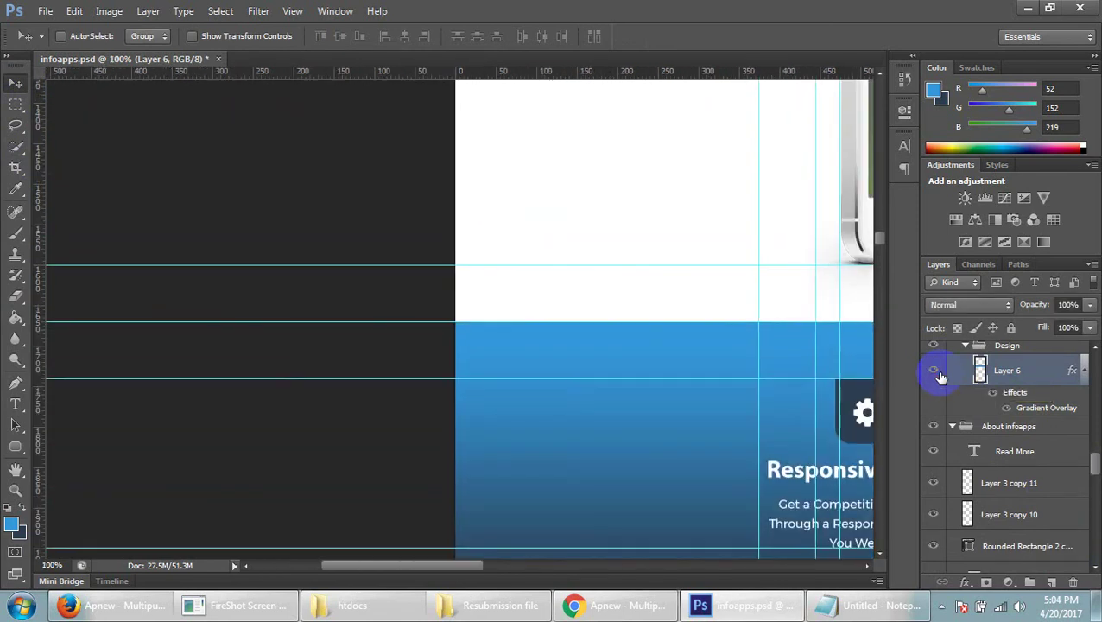
pyautogui.hotkey('ctrl', '-')
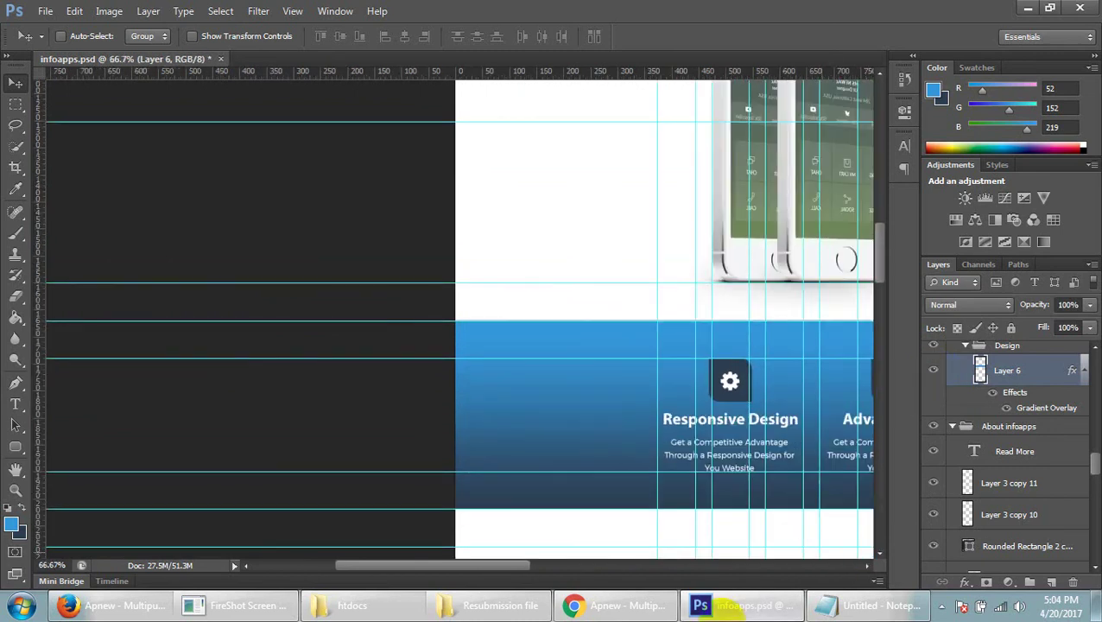
pyautogui.moveTo(484, 573); pyautogui.dragTo(588, 553)
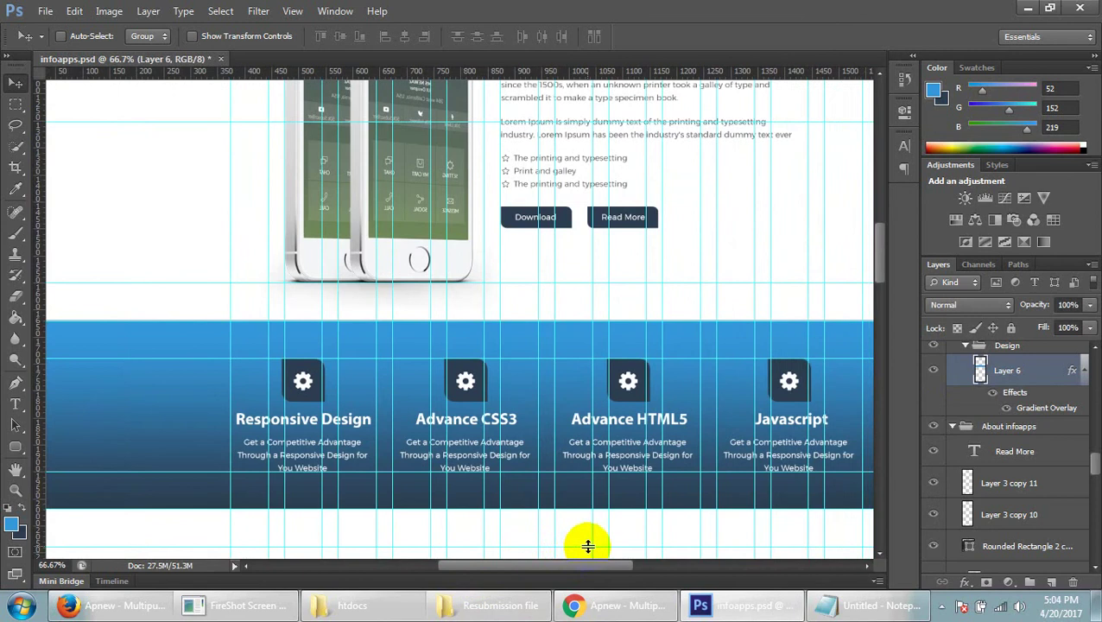
pyautogui.scroll(1, 587, 545)
pyautogui.scroll(1, 587, 546)
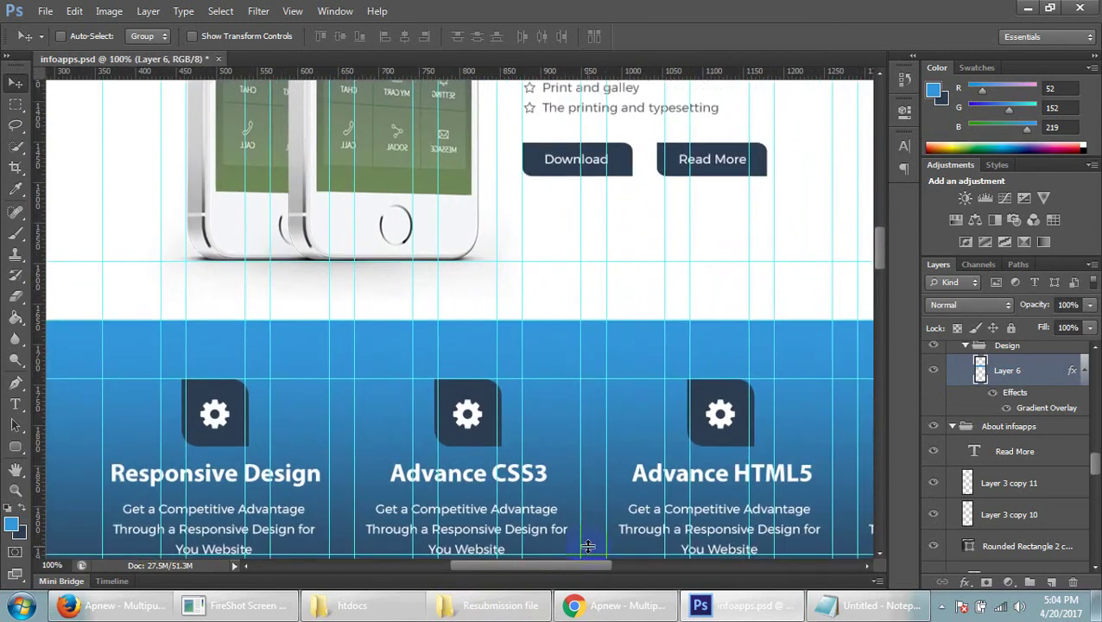
pyautogui.scroll(1, 587, 546)
pyautogui.scroll(1, 588, 546)
pyautogui.scroll(1, 588, 546)
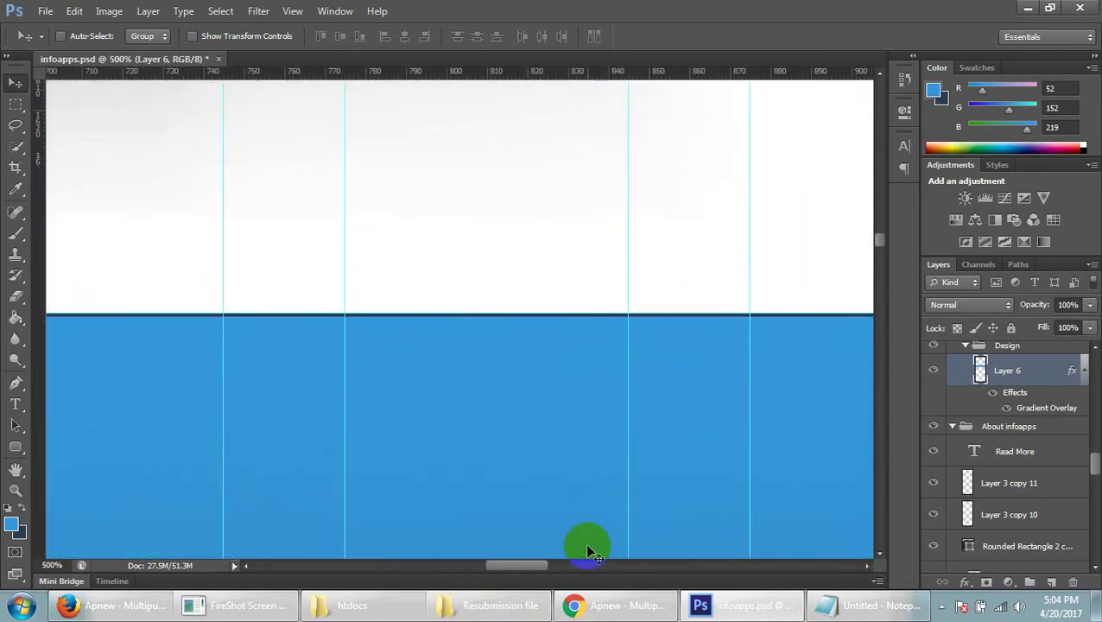
pyautogui.scroll(1, 588, 546)
pyautogui.scroll(1, 587, 546)
pyautogui.scroll(1, 587, 550)
pyautogui.scroll(1, 587, 550)
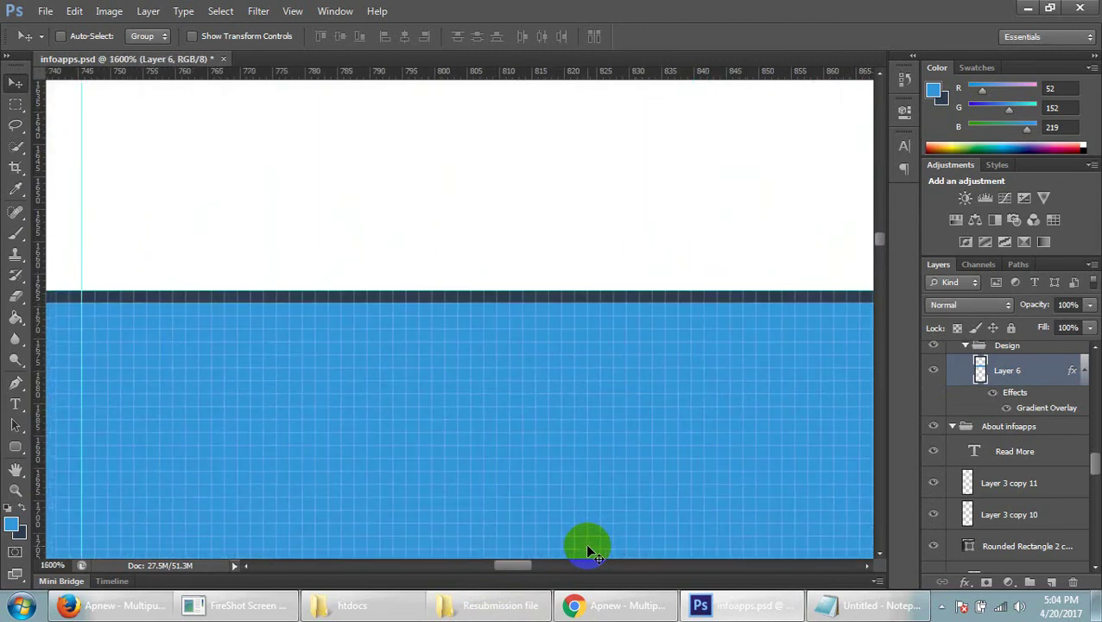
pyautogui.scroll(3, 587, 551)
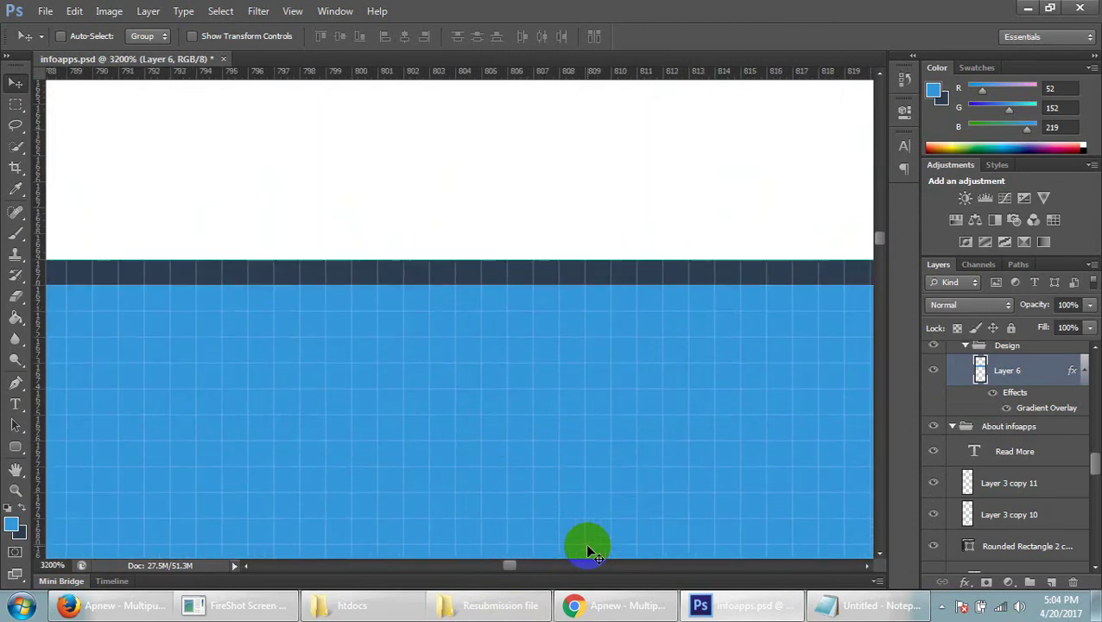
pyautogui.doubleClick(1007, 483)
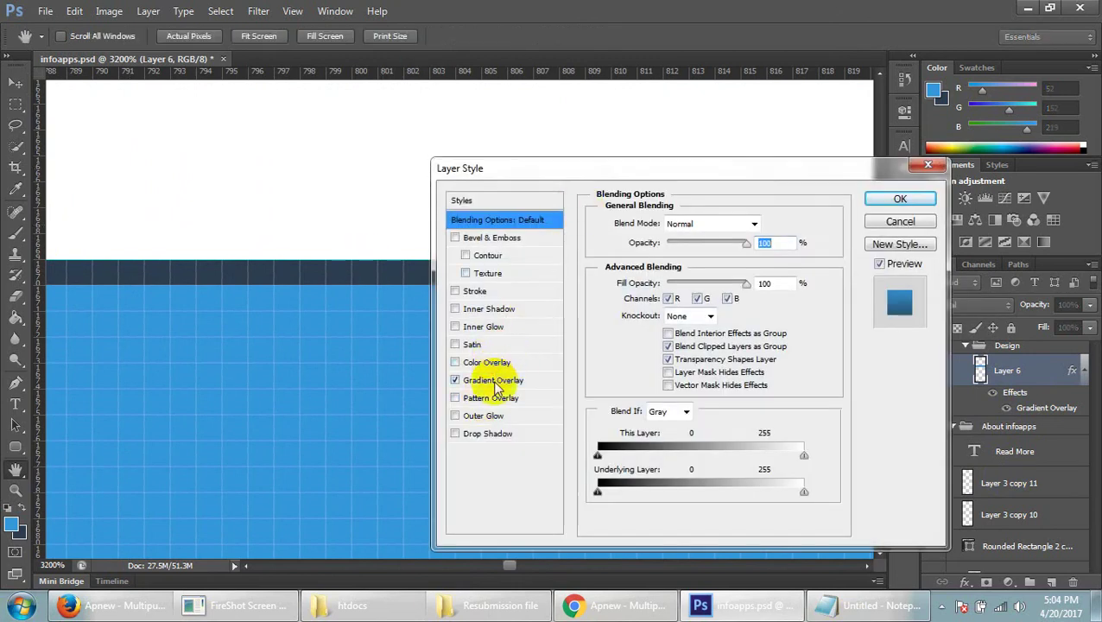
pyautogui.click(496, 383)
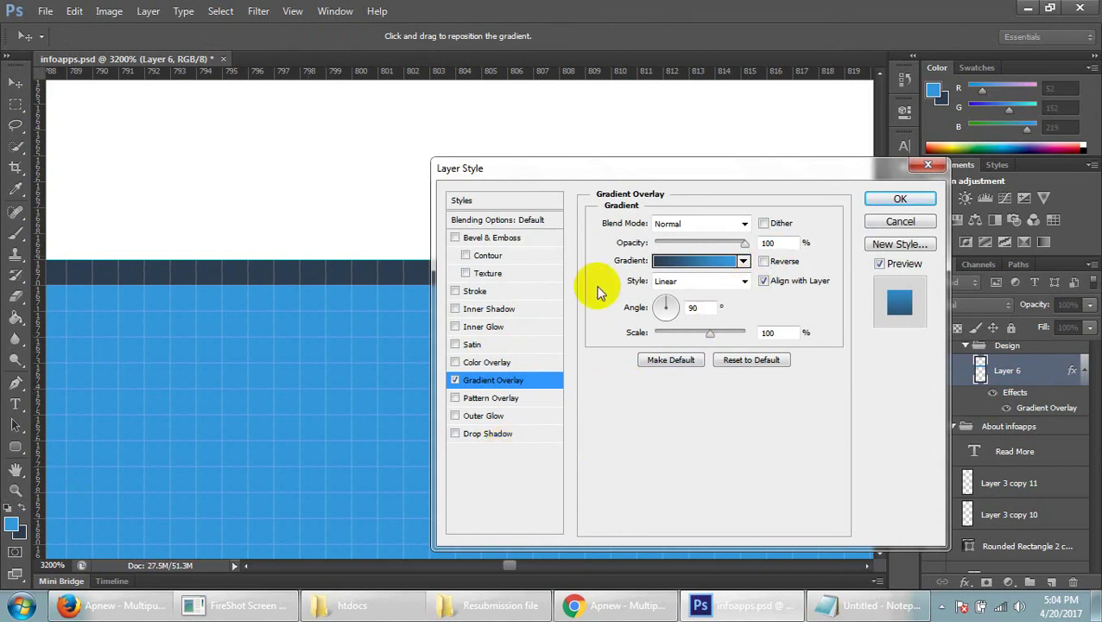
pyautogui.click(897, 199)
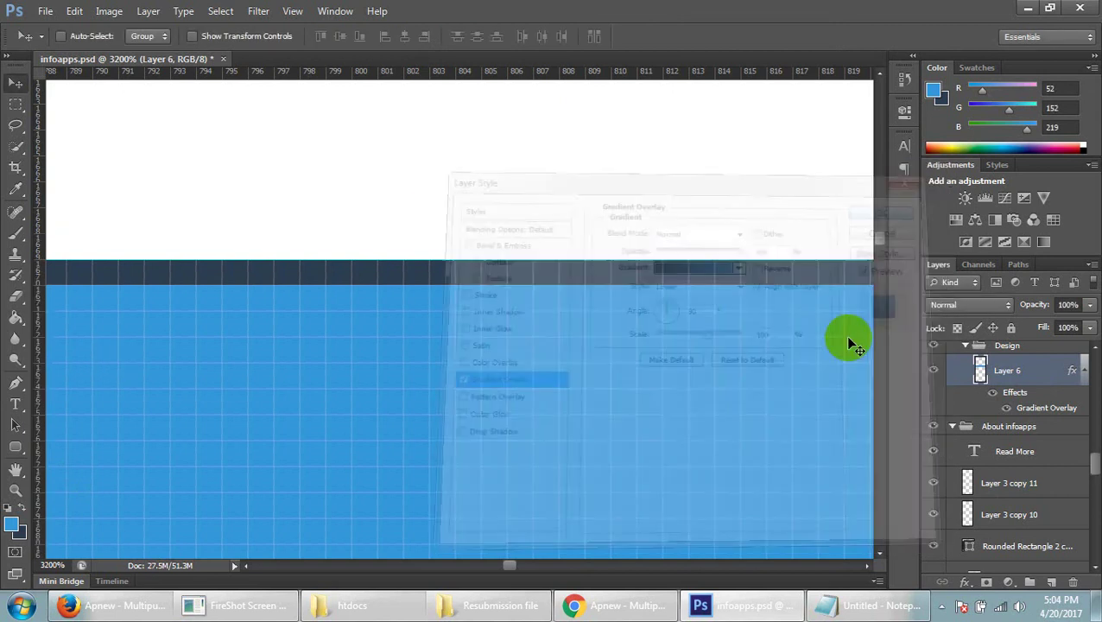
pyautogui.hotkey('ctrl', '-')
pyautogui.hotkey('ctrl', '-')
pyautogui.hotkey('ctrl', '-')
pyautogui.hotkey('ctrl', '-')
pyautogui.hotkey('ctrl', '-')
pyautogui.hotkey('ctrl', '-')
pyautogui.hotkey('ctrl', '-')
pyautogui.hotkey('ctrl', '-')
pyautogui.hotkey('ctrl', '-')
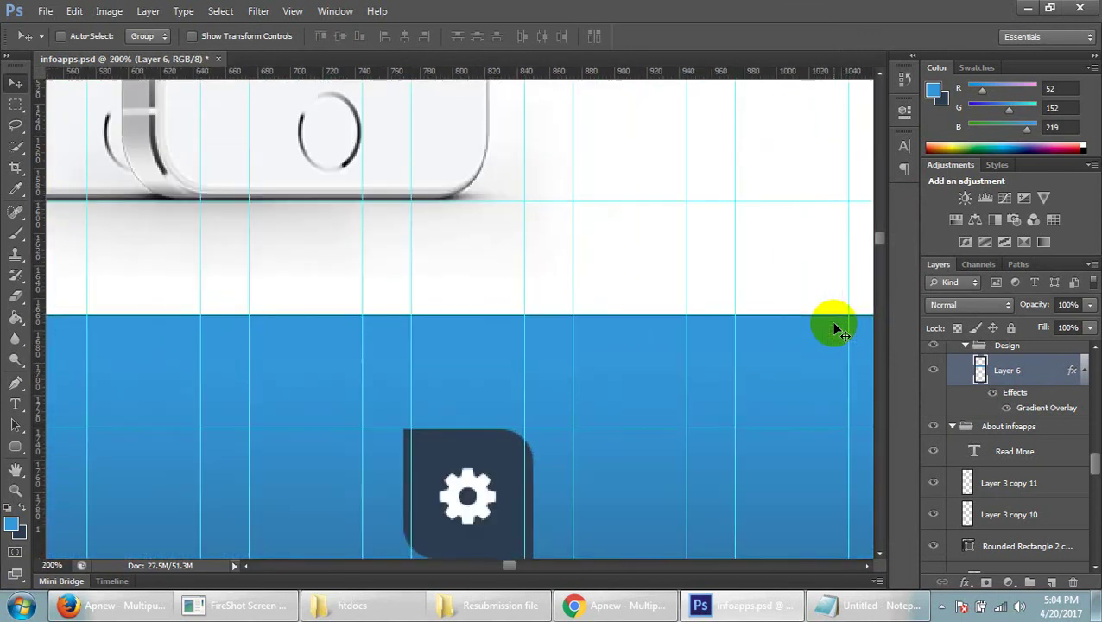
pyautogui.hotkey('ctrl', '-')
pyautogui.hotkey('ctrl', '-')
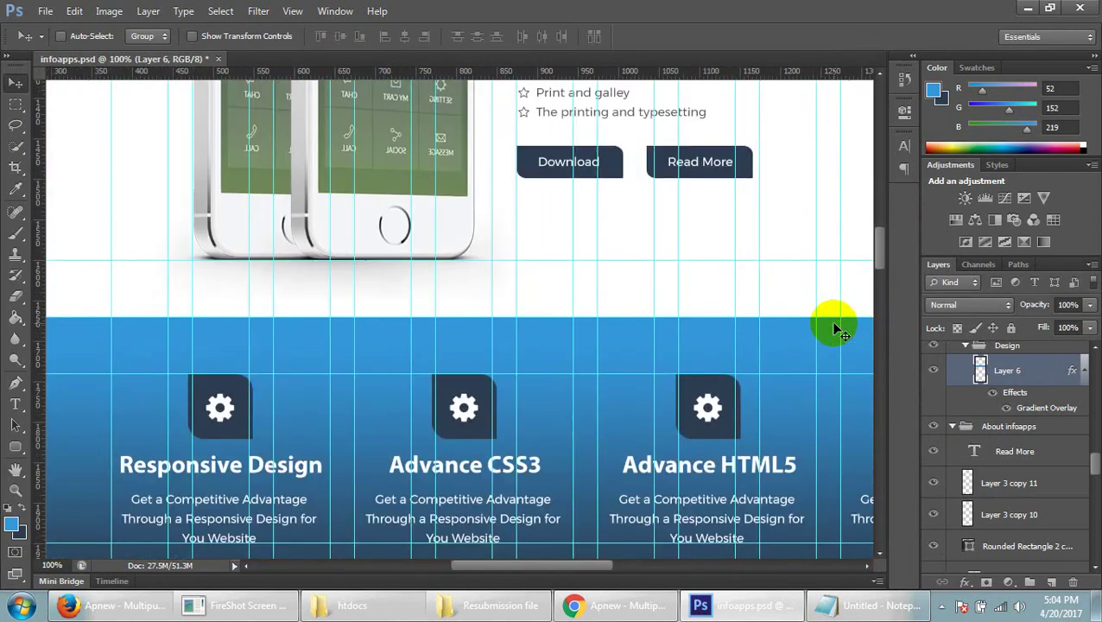
pyautogui.hotkey('ctrl', '-')
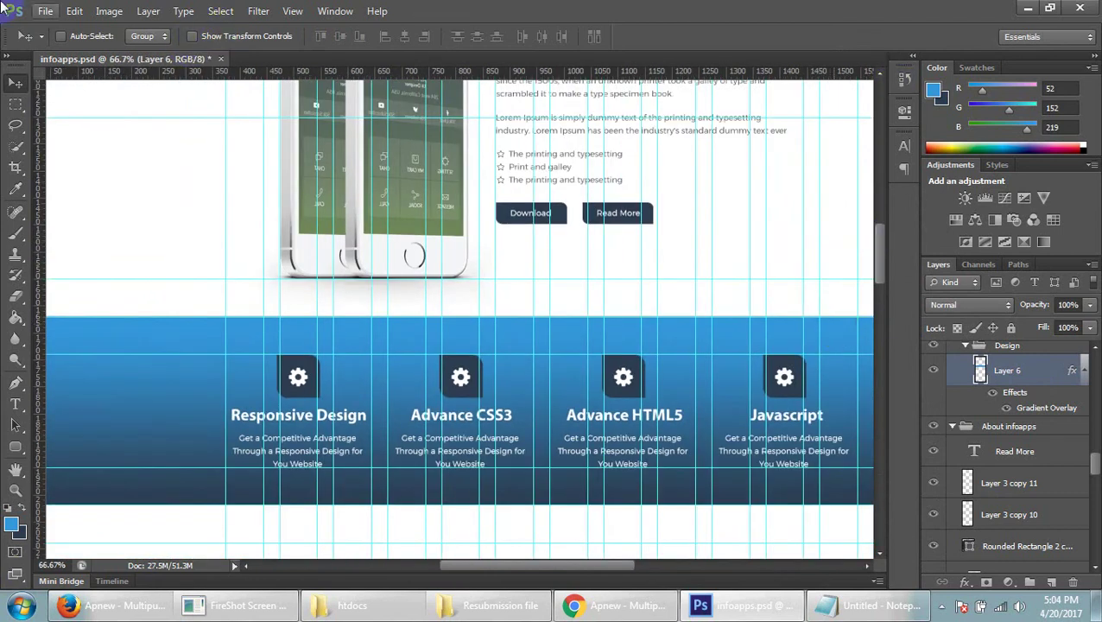
pyautogui.click(43, 11)
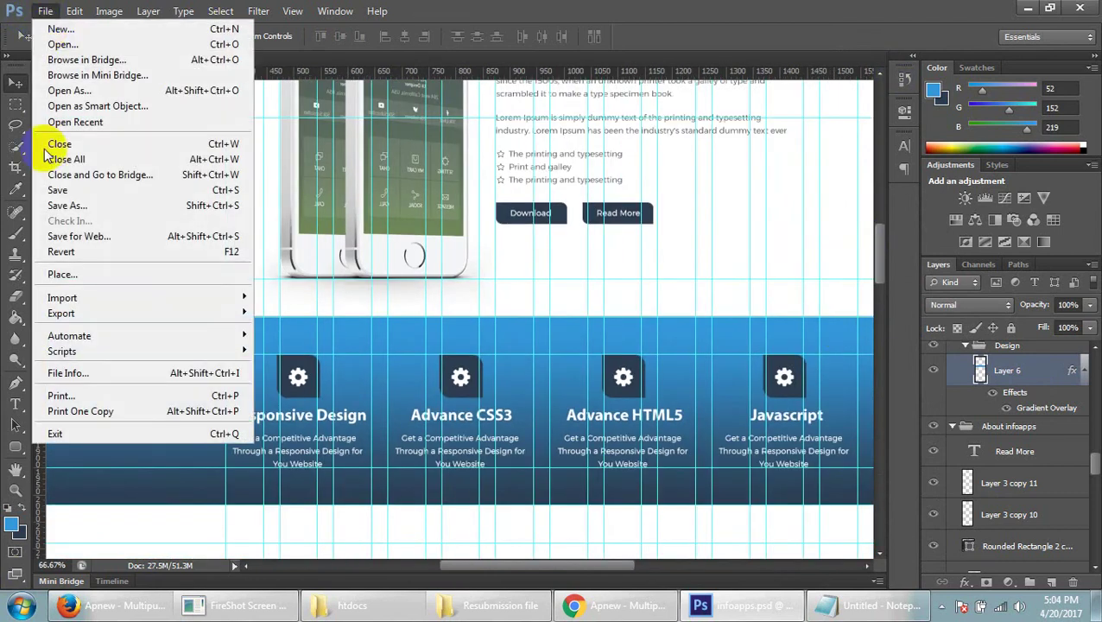
# - Save the mockup as infoapps.jpg in JPEG format, accepting the default quality options
pyautogui.click(65, 222)
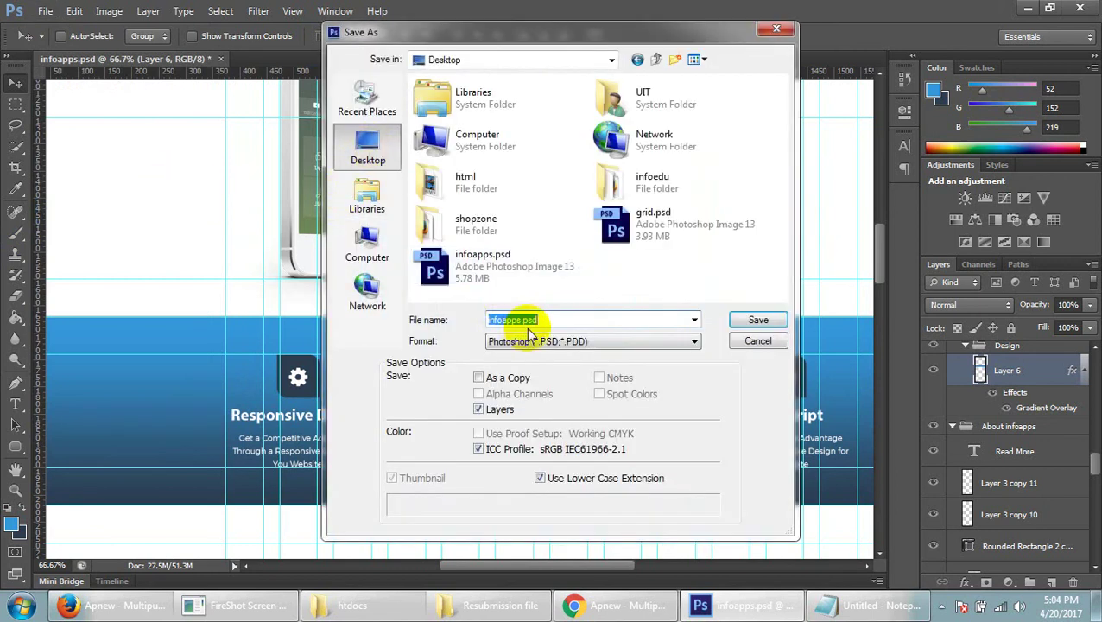
pyautogui.click(537, 342)
pyautogui.click(553, 450)
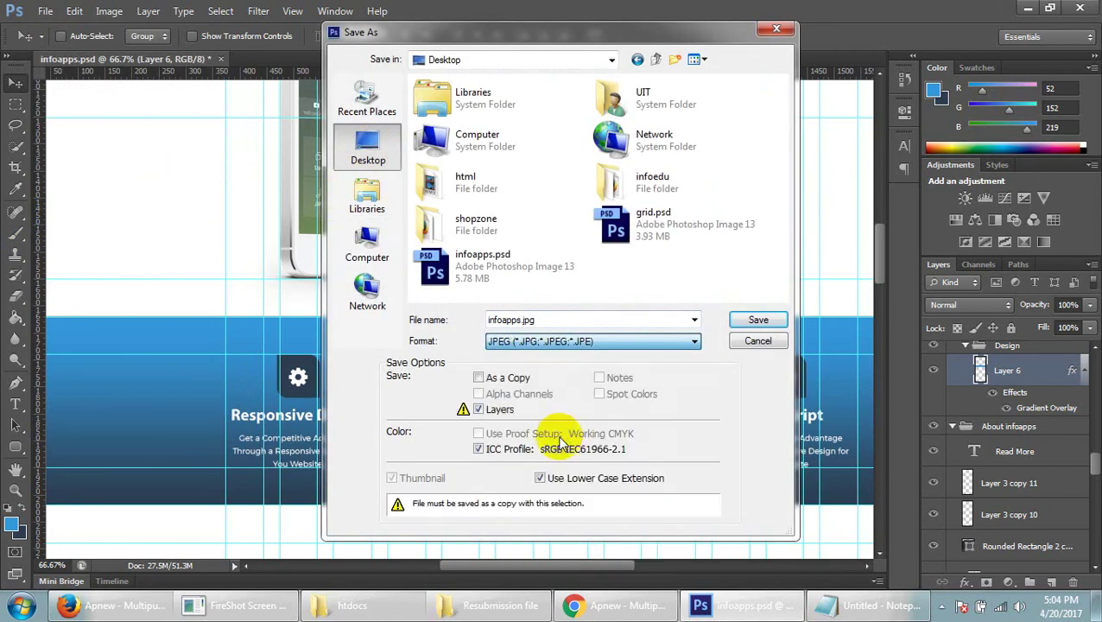
pyautogui.click(757, 320)
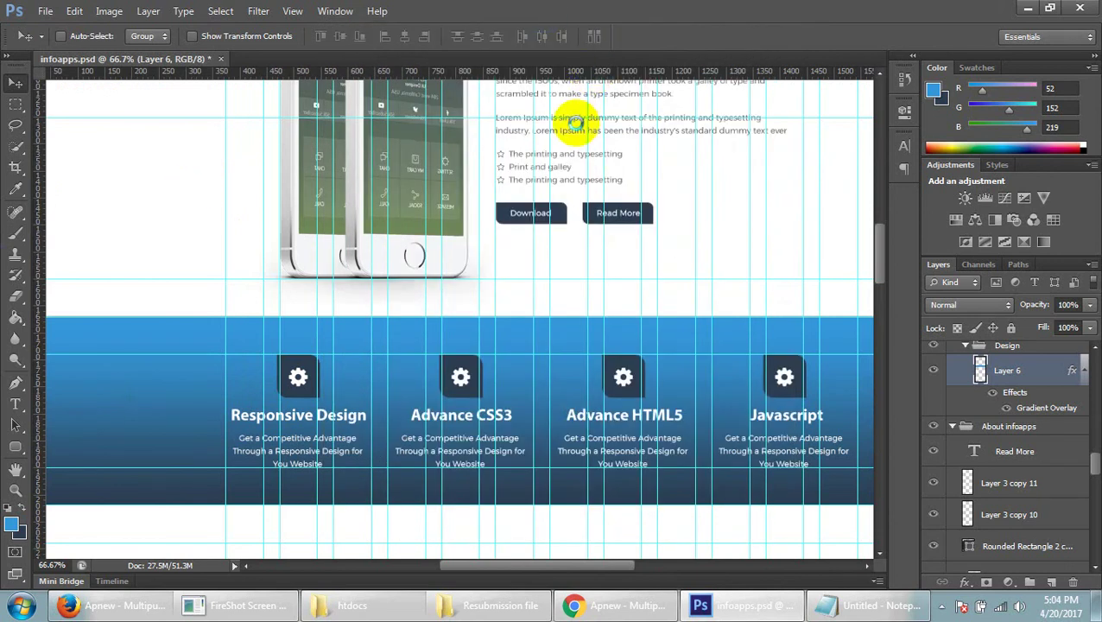
pyautogui.click(635, 152)
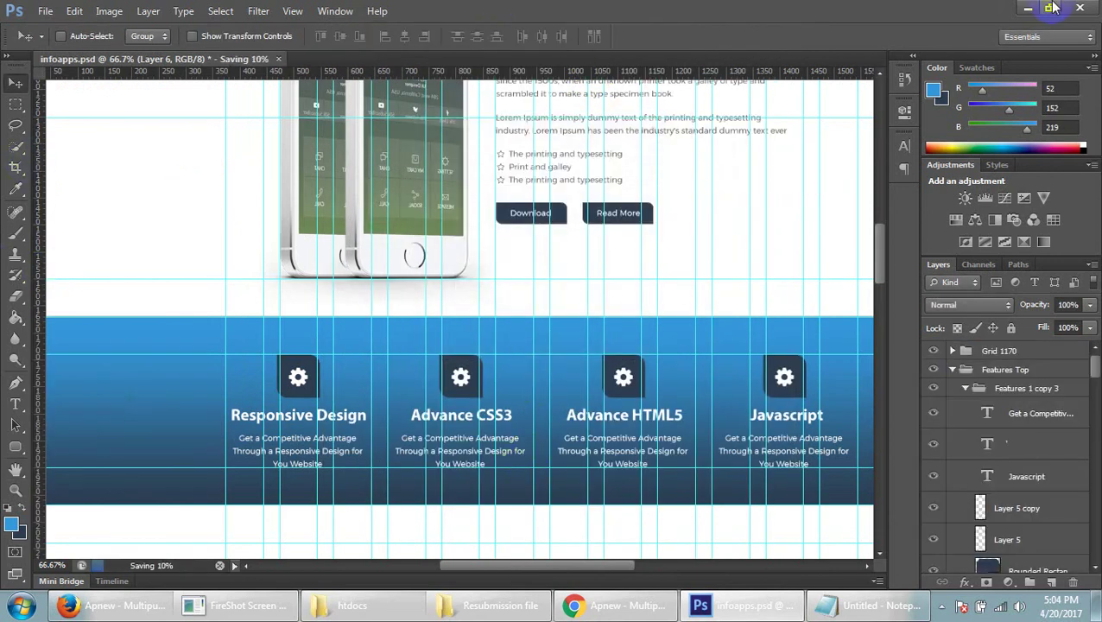
pyautogui.click(1028, 8)
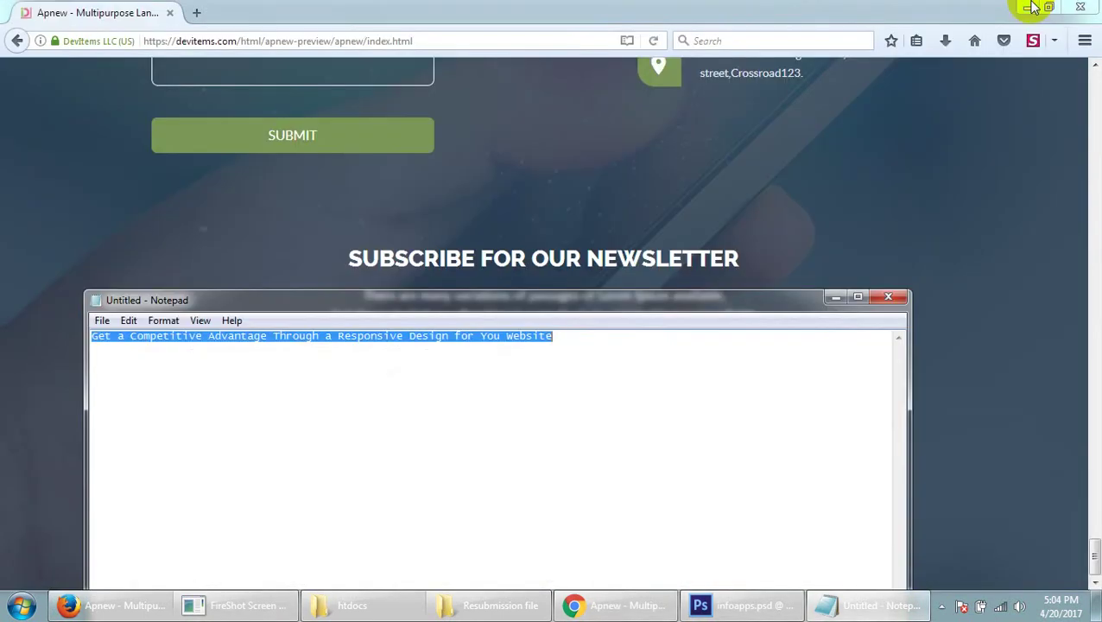
# - Close Notepad without saving, close FireShot, and minimize Firefox to reveal the desktop
pyautogui.click(888, 298)
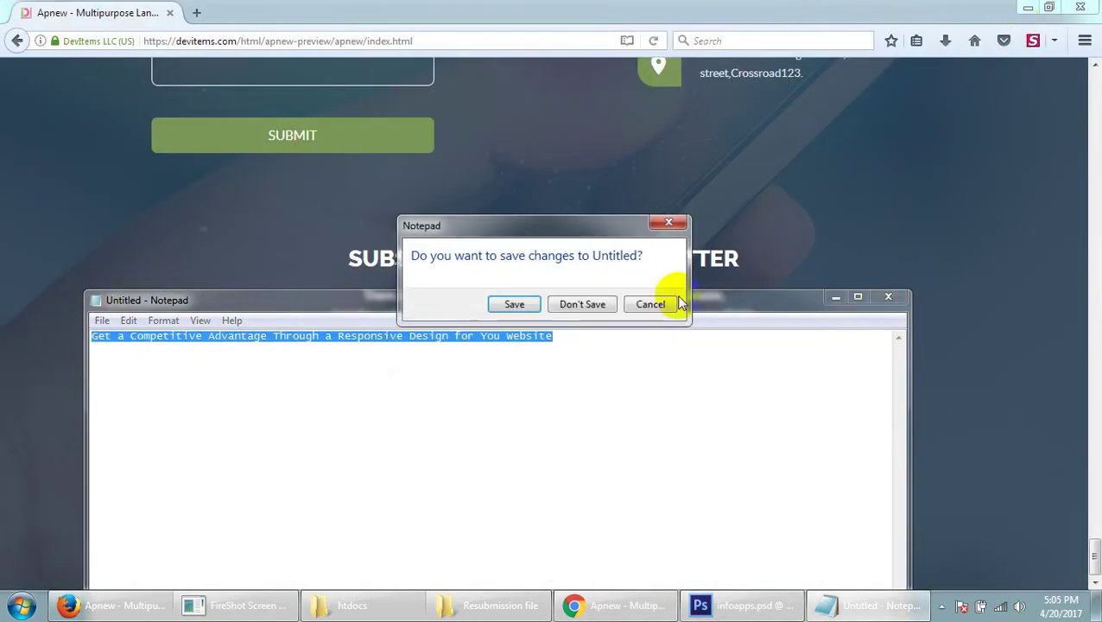
pyautogui.click(591, 305)
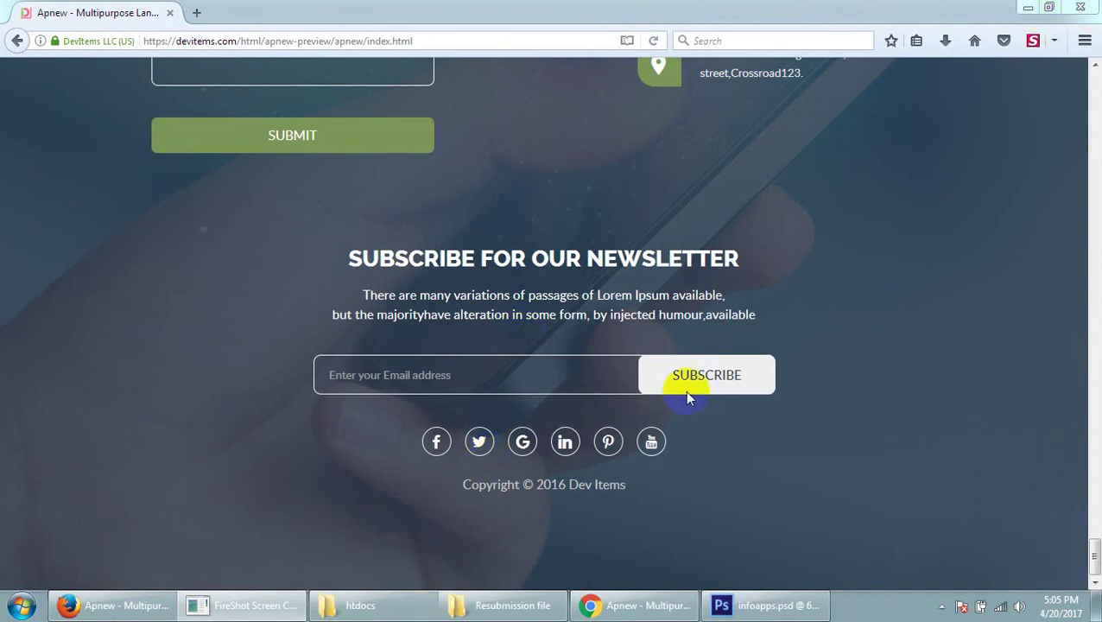
pyautogui.rightClick(265, 607)
pyautogui.click(207, 562)
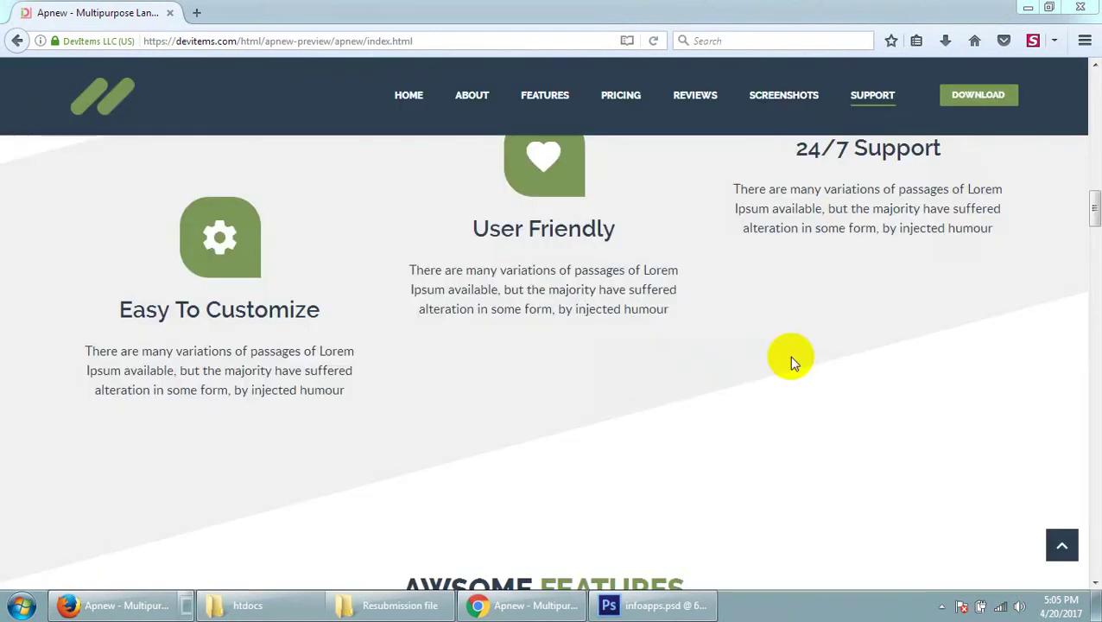
pyautogui.click(1032, 10)
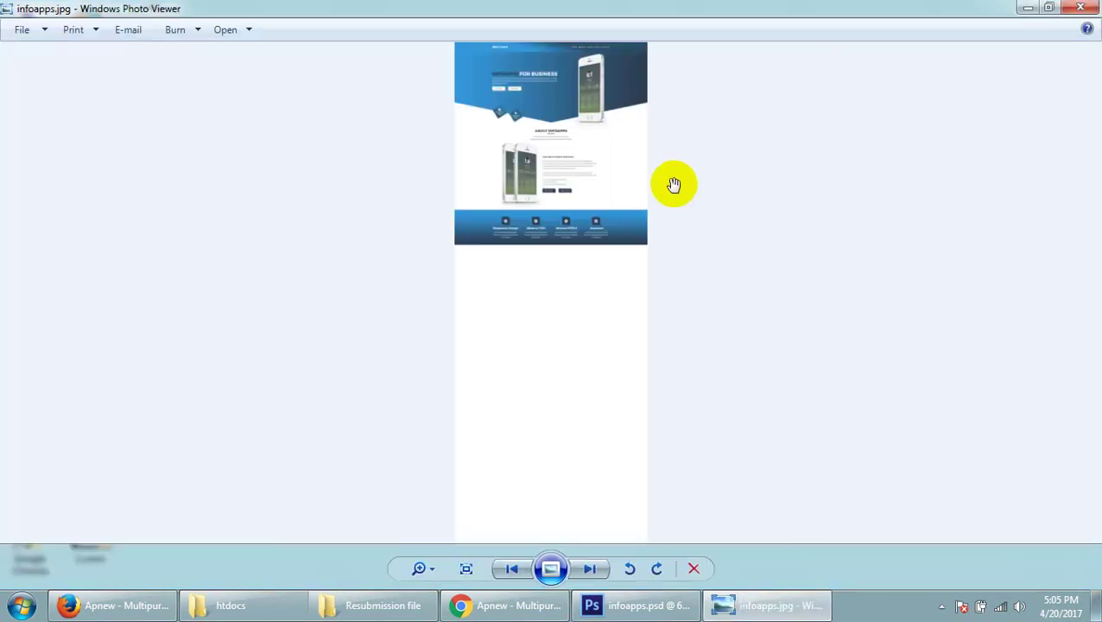
# - Zoom into infoapps.jpg and pan across the hero banner, top navigation and About section
pyautogui.scroll(3, 671, 183)
pyautogui.scroll(1, 674, 178)
pyautogui.scroll(1, 673, 178)
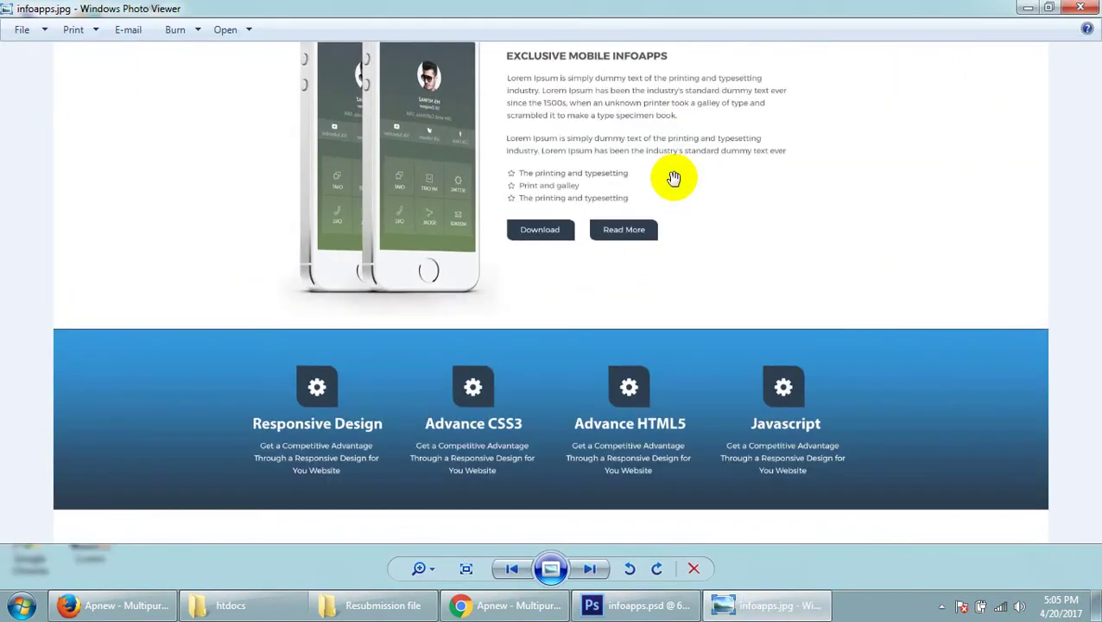
pyautogui.scroll(1, 673, 178)
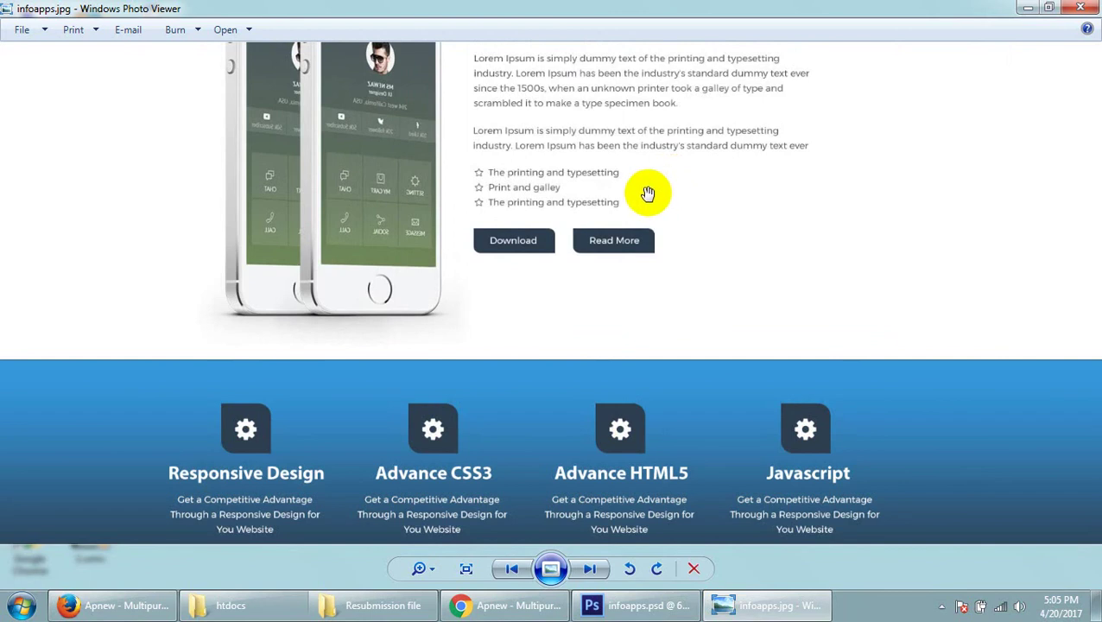
pyautogui.scroll(-1, 641, 197)
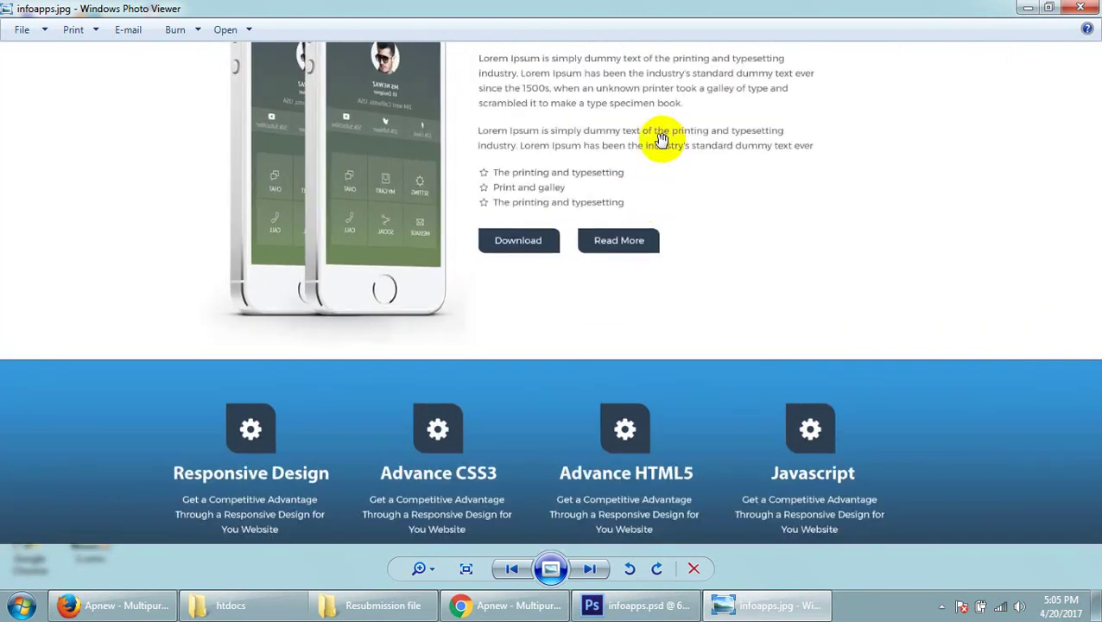
pyautogui.moveTo(660, 138); pyautogui.dragTo(681, 457)
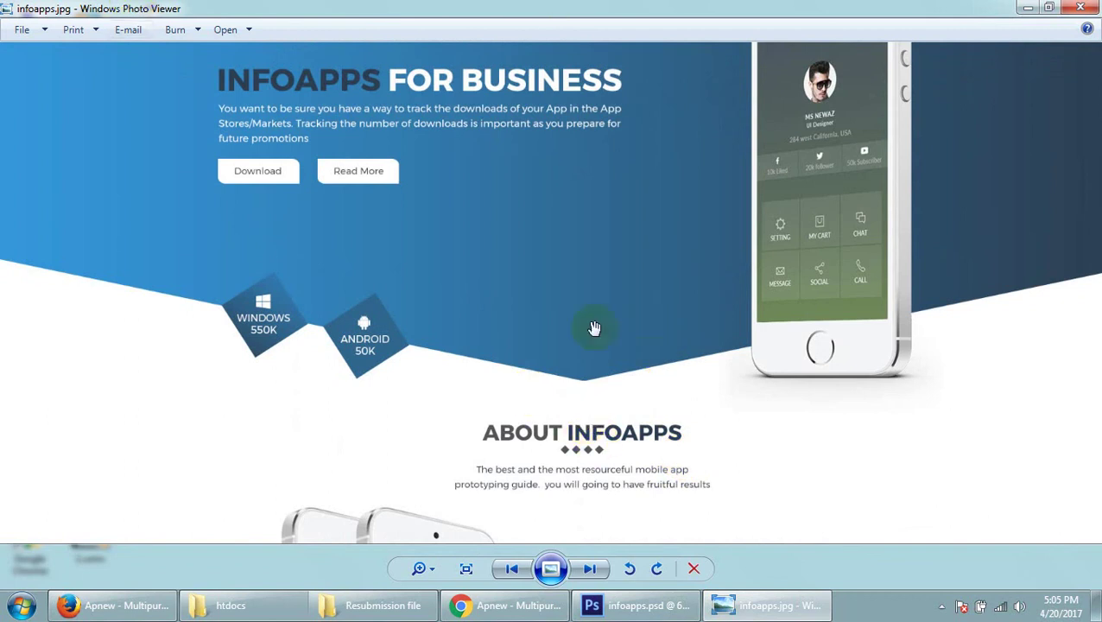
pyautogui.moveTo(584, 421); pyautogui.dragTo(586, 499)
pyautogui.scroll(-1, 718, 384)
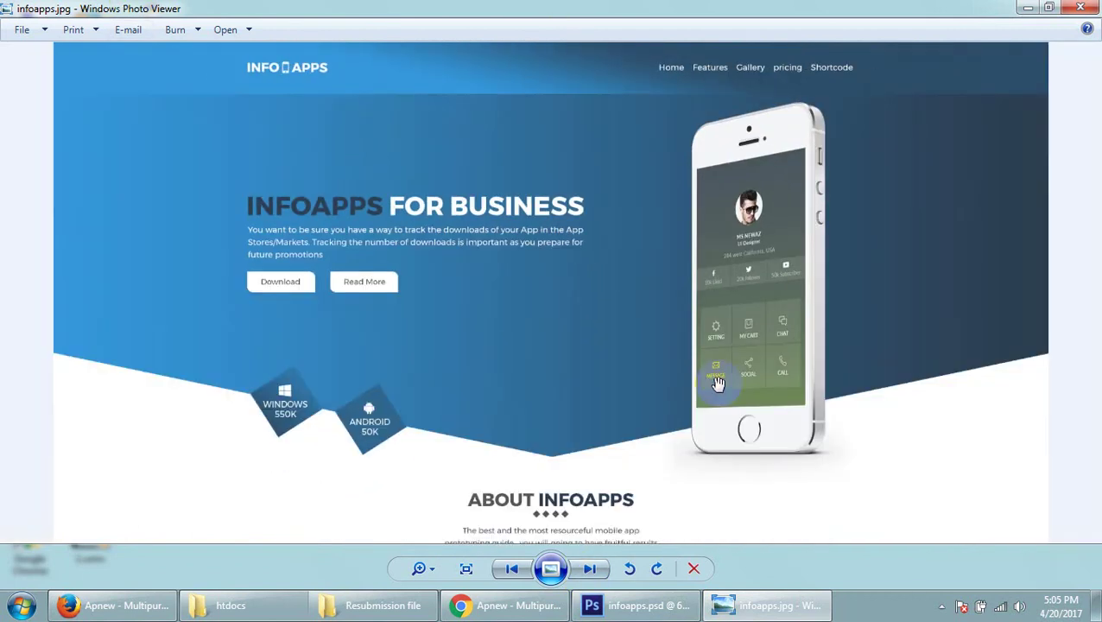
pyautogui.scroll(1, 718, 367)
pyautogui.moveTo(750, 270); pyautogui.dragTo(765, 533)
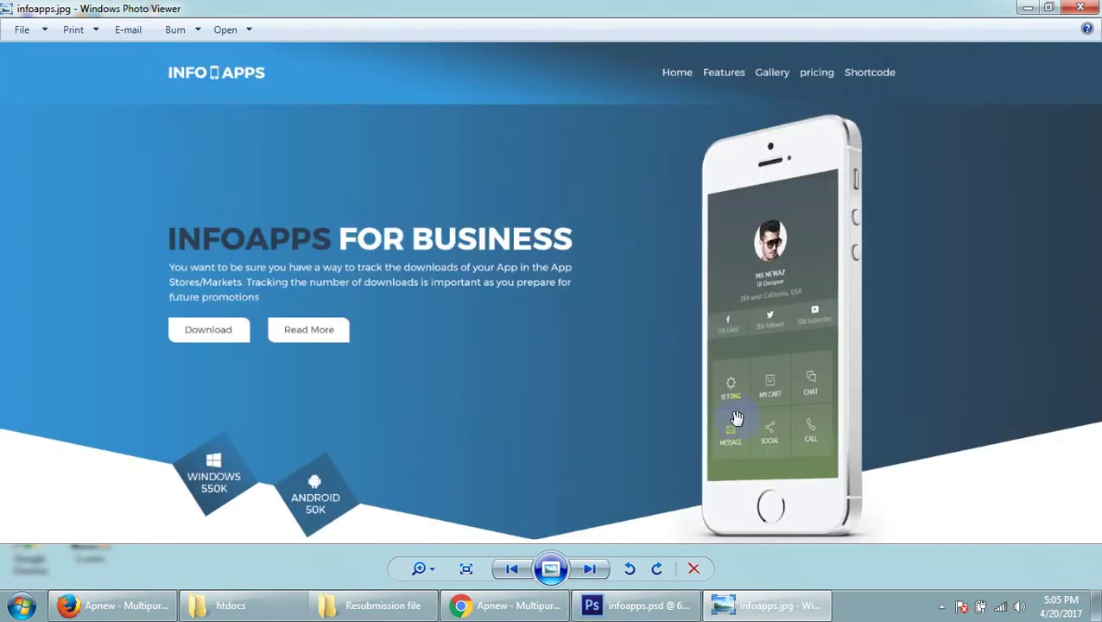
pyautogui.moveTo(715, 492); pyautogui.dragTo(679, 209)
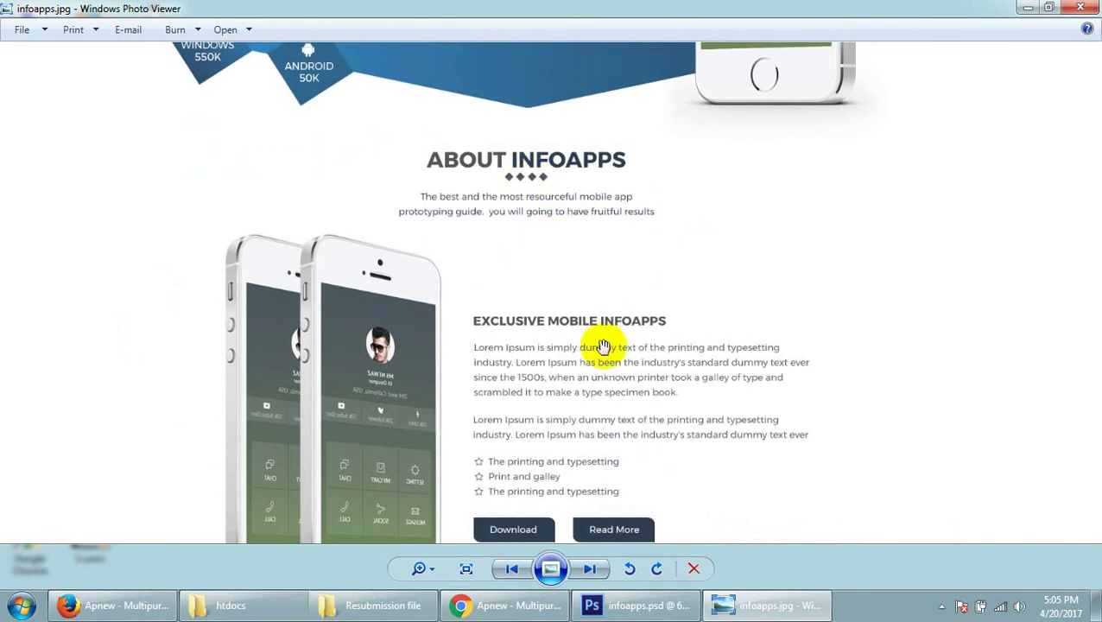
# - Pan down to the blue feature band and zoom in and out to inspect it
pyautogui.scroll(-3, 635, 380)
pyautogui.moveTo(654, 428); pyautogui.dragTo(652, 202)
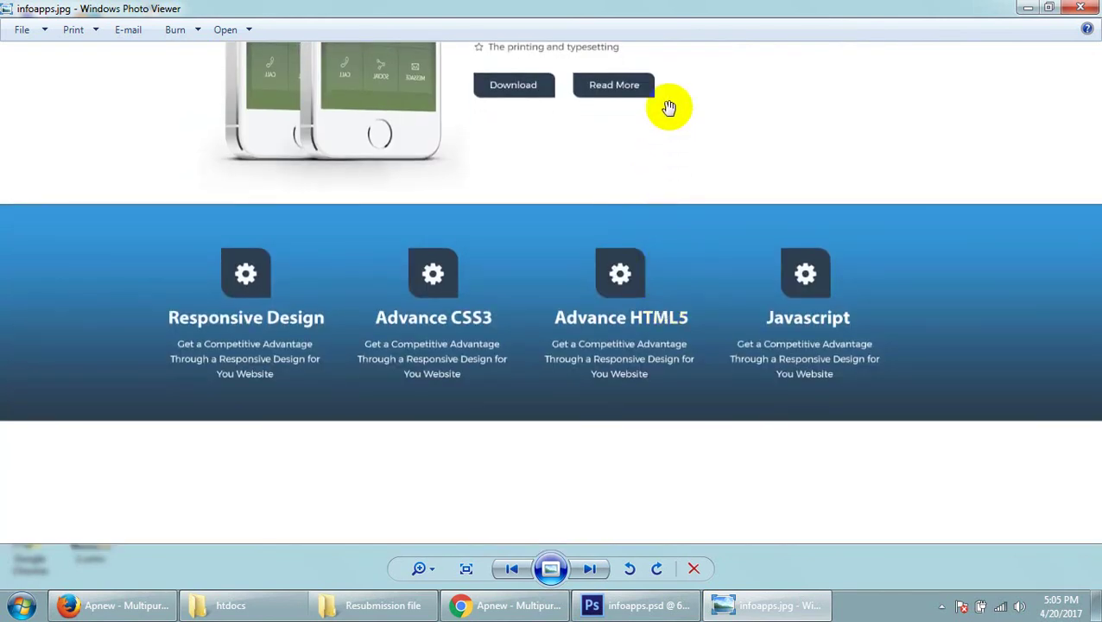
pyautogui.scroll(1, 669, 278)
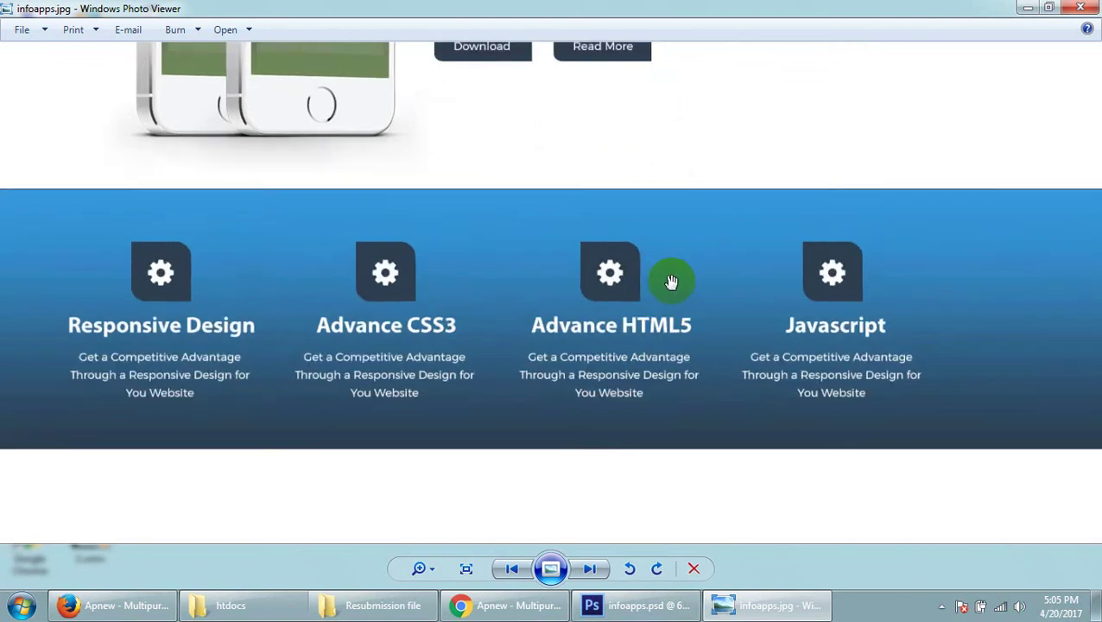
pyautogui.scroll(1, 670, 278)
pyautogui.scroll(1, 669, 267)
pyautogui.scroll(1, 656, 335)
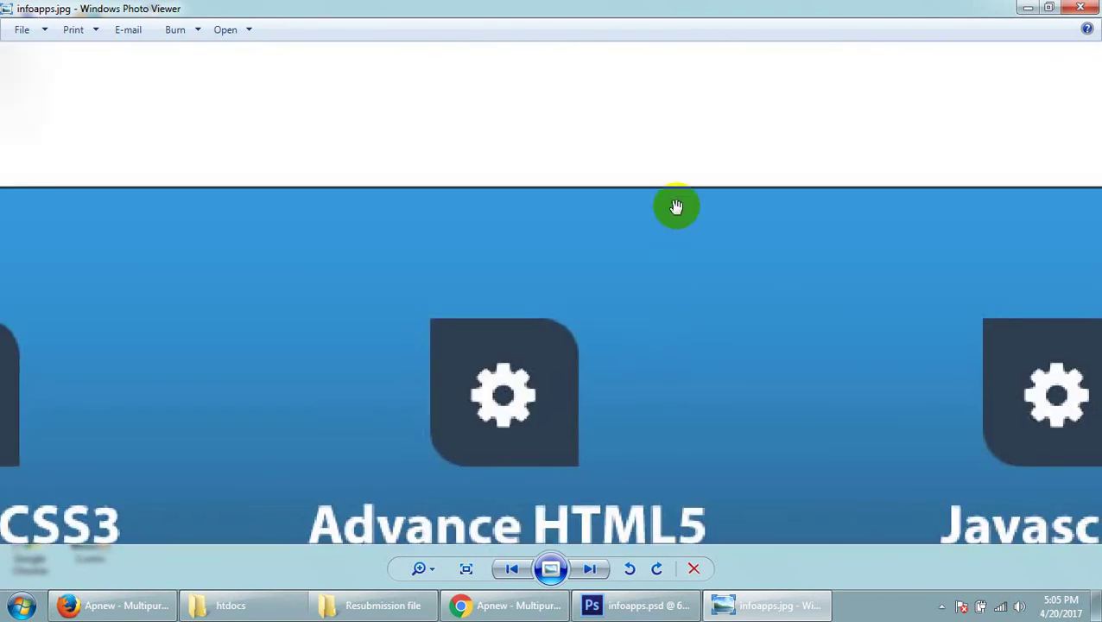
pyautogui.scroll(-1, 674, 261)
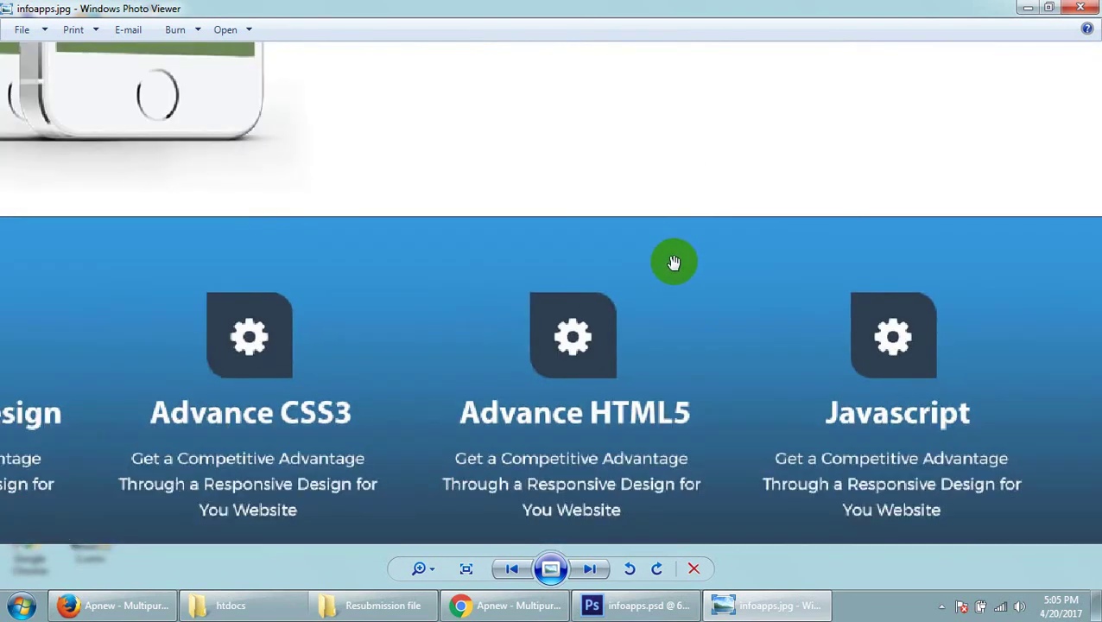
pyautogui.scroll(-1, 673, 261)
pyautogui.scroll(-1, 674, 261)
pyautogui.scroll(-1, 673, 262)
pyautogui.scroll(-1, 674, 261)
pyautogui.scroll(1, 674, 262)
pyautogui.scroll(1, 674, 261)
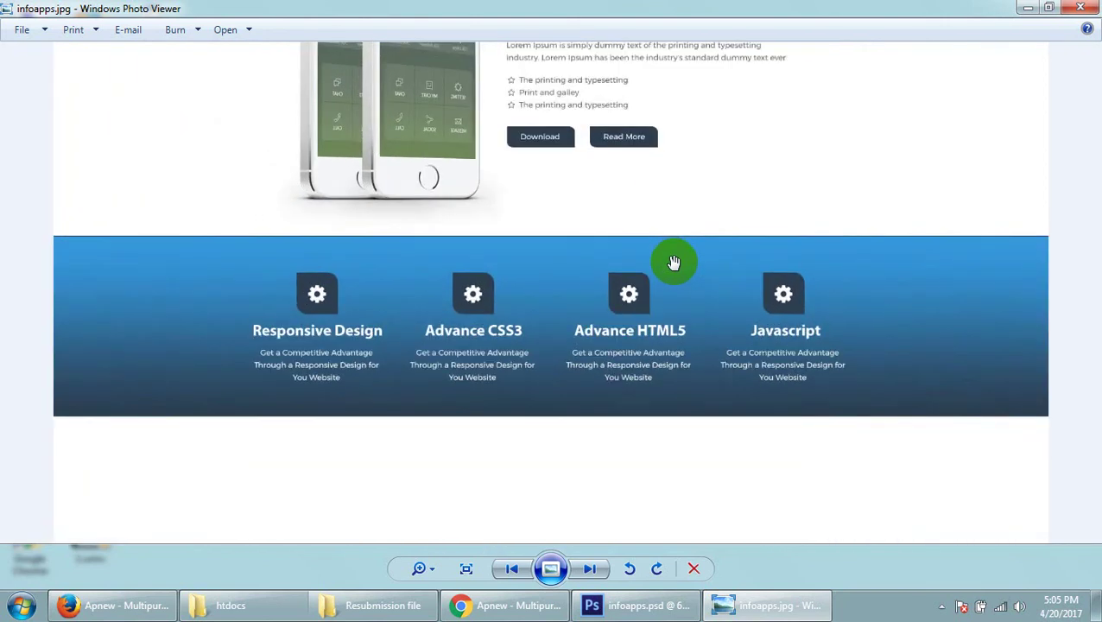
pyautogui.scroll(1, 674, 260)
# - Pan between the hero, the features band and the Exclusive Mobile Infoapps section
pyautogui.moveTo(672, 259)
pyautogui.mouseDown()
pyautogui.moveTo(586, 430)
pyautogui.moveTo(603, 159)
pyautogui.mouseUp()
pyautogui.moveTo(603, 431); pyautogui.dragTo(602, 168)
pyautogui.moveTo(562, 536); pyautogui.dragTo(566, 157)
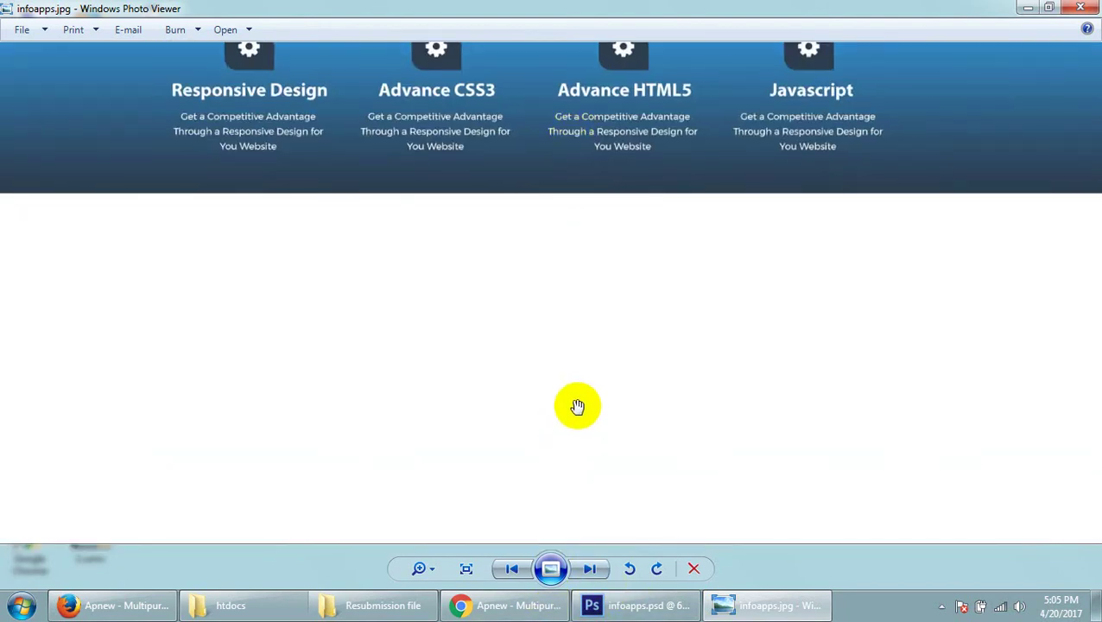
pyautogui.moveTo(577, 406); pyautogui.dragTo(588, 250)
pyautogui.moveTo(587, 69); pyautogui.dragTo(598, 542)
pyautogui.moveTo(605, 173); pyautogui.dragTo(631, 553)
pyautogui.moveTo(667, 205)
pyautogui.mouseDown()
pyautogui.moveTo(696, 406)
pyautogui.moveTo(755, 42)
pyautogui.mouseUp()
pyautogui.moveTo(767, 297); pyautogui.dragTo(786, 32)
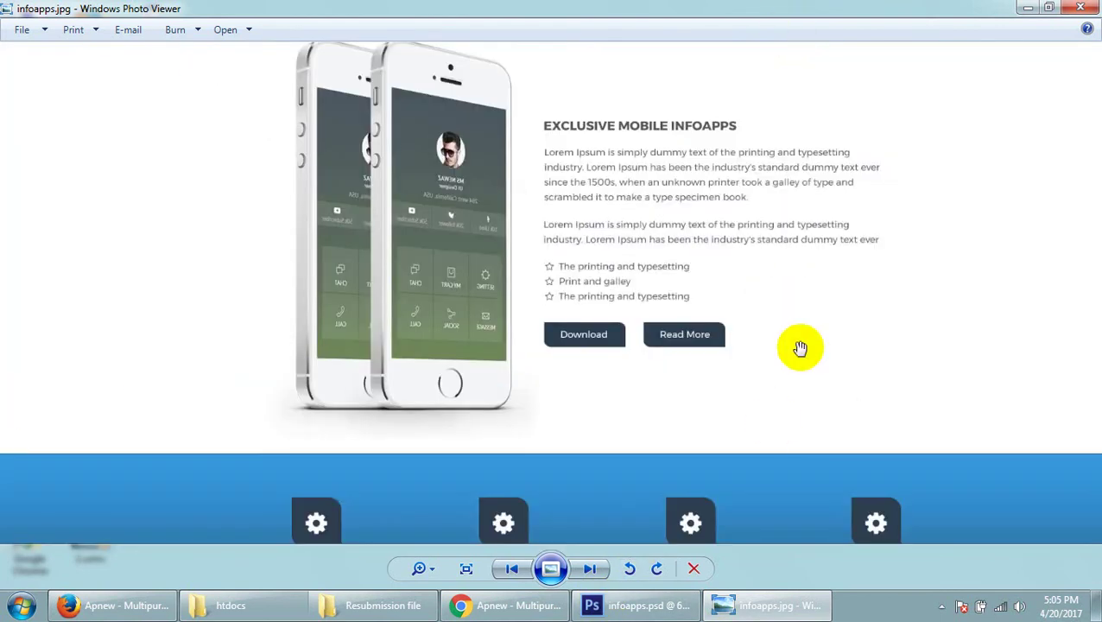
pyautogui.moveTo(773, 341); pyautogui.dragTo(749, 291)
pyautogui.moveTo(754, 219); pyautogui.dragTo(720, 484)
pyautogui.moveTo(726, 173); pyautogui.dragTo(731, 497)
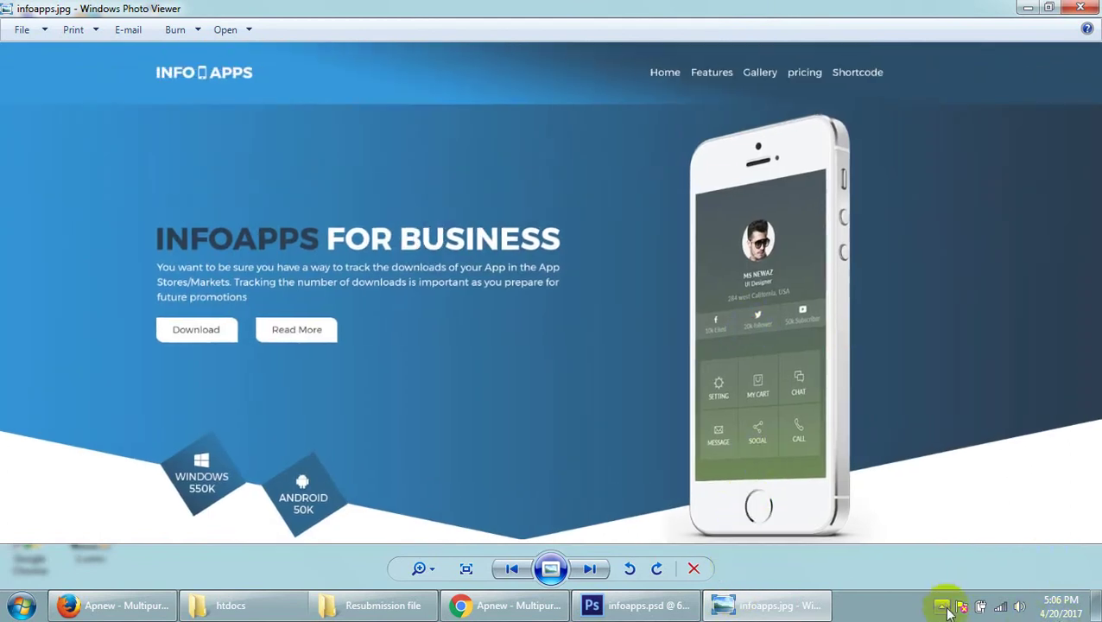
# - Check the white area below the features band, then zoom the image back out
pyautogui.click(947, 610)
pyautogui.moveTo(674, 604)
pyautogui.mouseDown()
pyautogui.moveTo(676, 191)
pyautogui.moveTo(673, 294)
pyautogui.mouseUp()
pyautogui.moveTo(682, 194); pyautogui.dragTo(689, 155)
pyautogui.moveTo(704, 367); pyautogui.dragTo(709, 207)
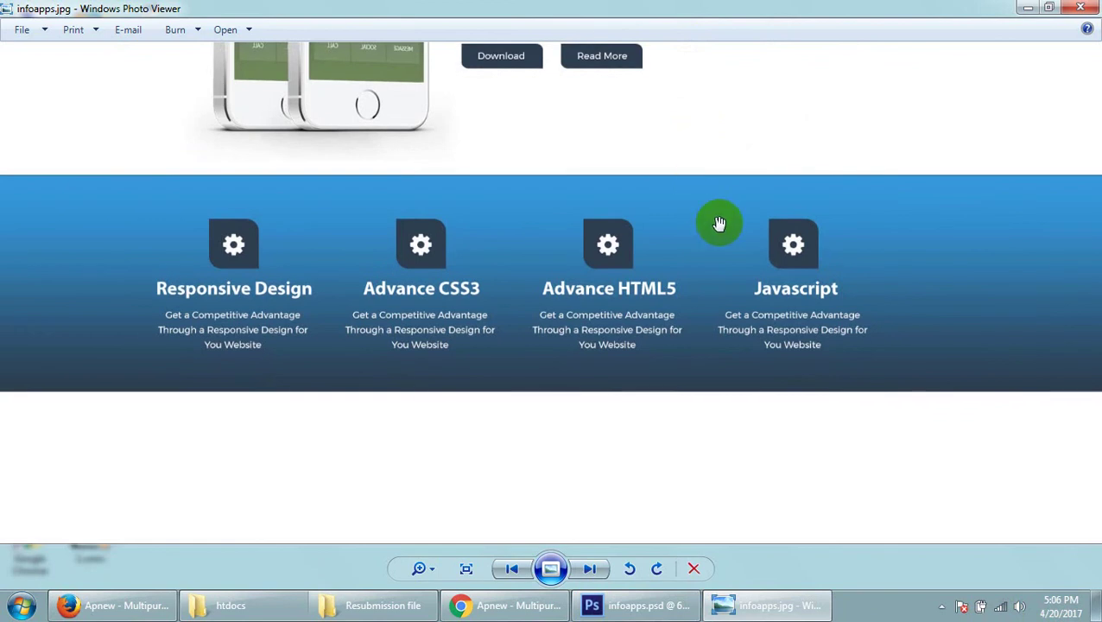
pyautogui.scroll(-1, 733, 204)
pyautogui.scroll(3, 755, 462)
pyautogui.scroll(3, 731, 310)
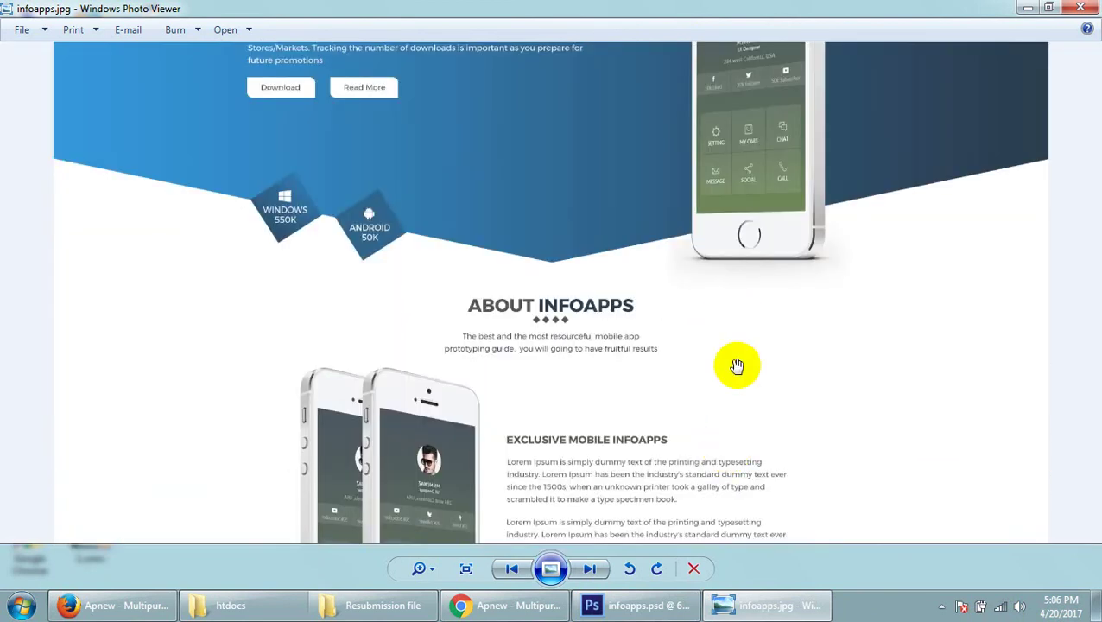
pyautogui.scroll(2, 739, 491)
pyautogui.scroll(1, 764, 417)
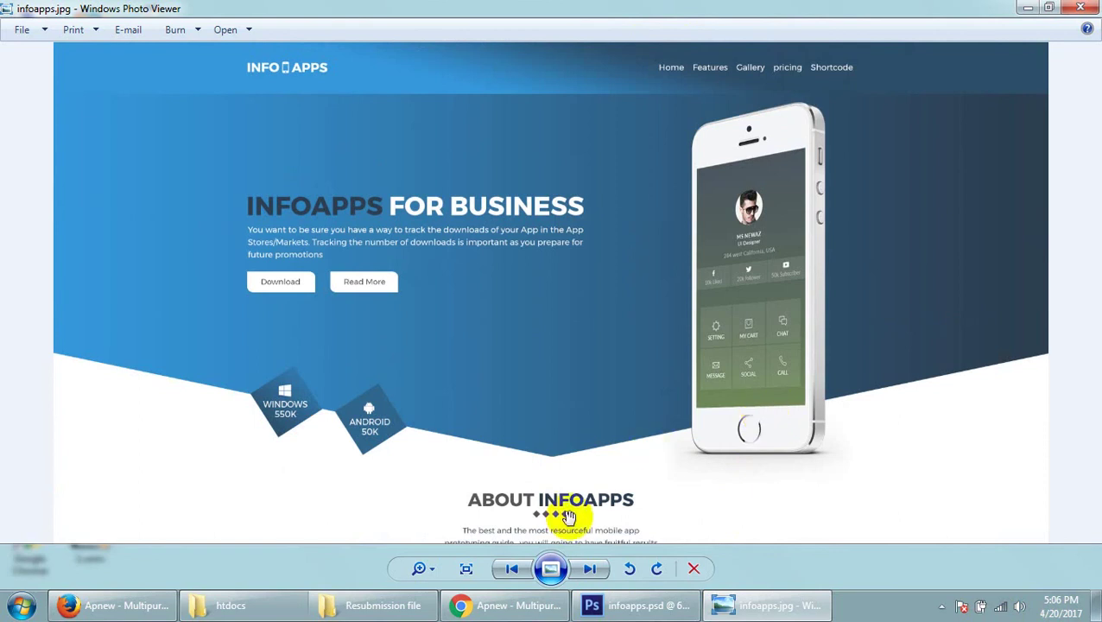
pyautogui.click(639, 605)
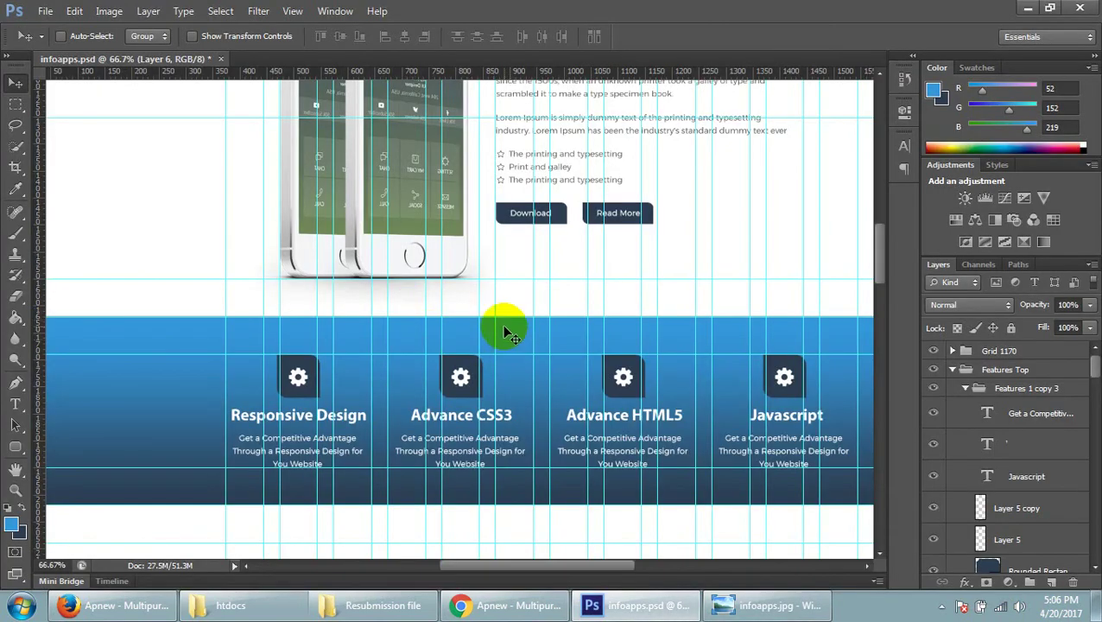
# - Hide the cyan layout guides on the infoapps mockup with Ctrl+;
pyautogui.hotkey('ctrl', ';')
pyautogui.hotkey('ctrl', ';')
pyautogui.hotkey('ctrl', ';')
pyautogui.hotkey('ctrl', ';')
pyautogui.hotkey('ctrl', ';')
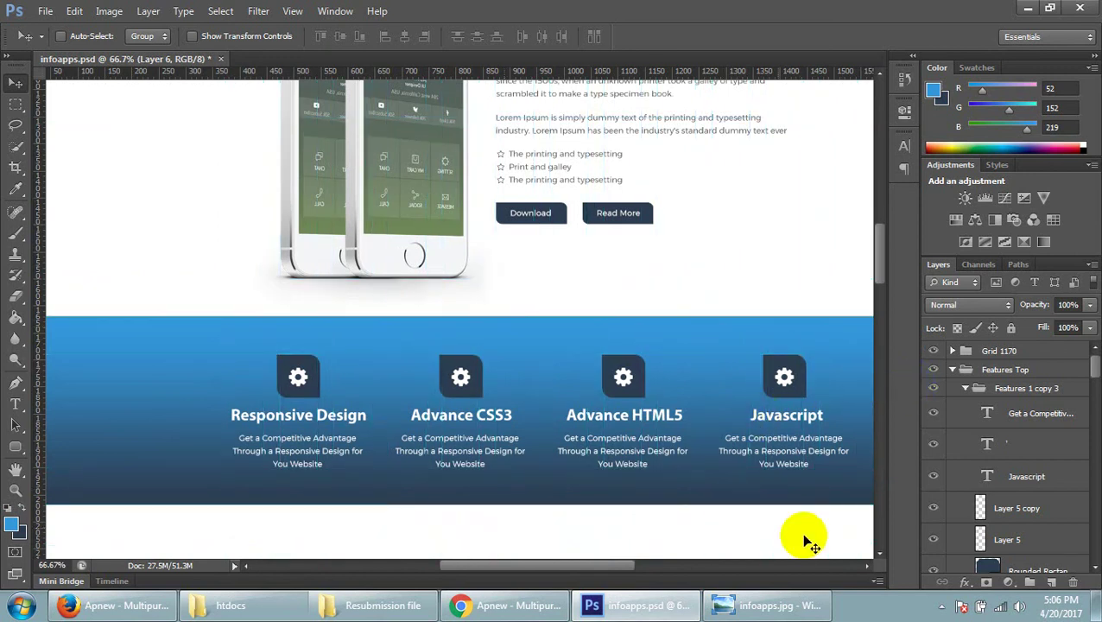
pyautogui.click(943, 608)
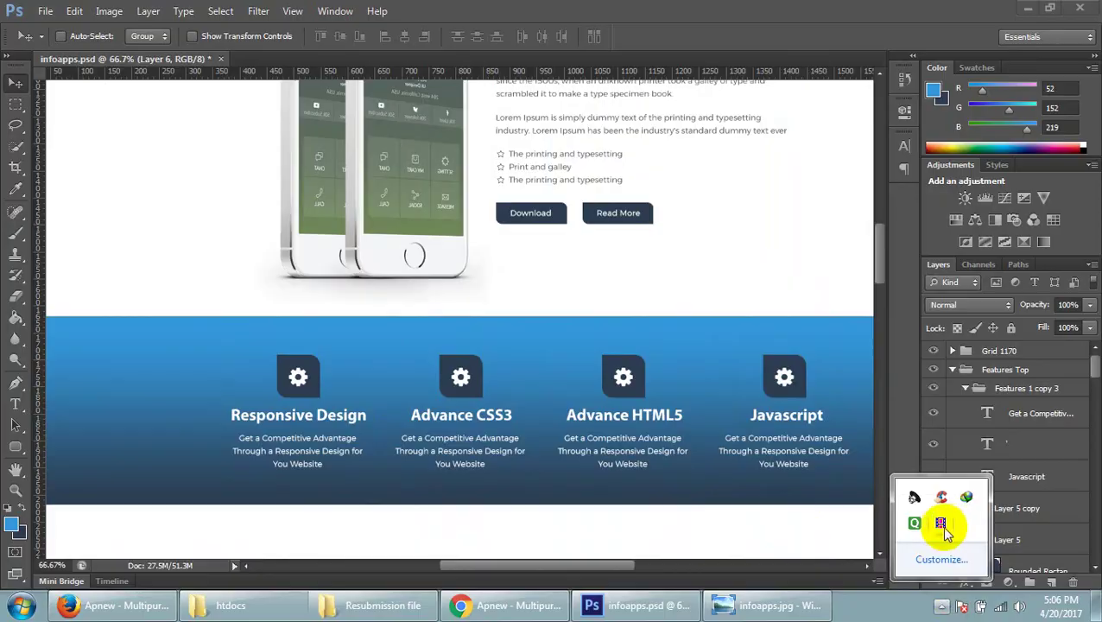